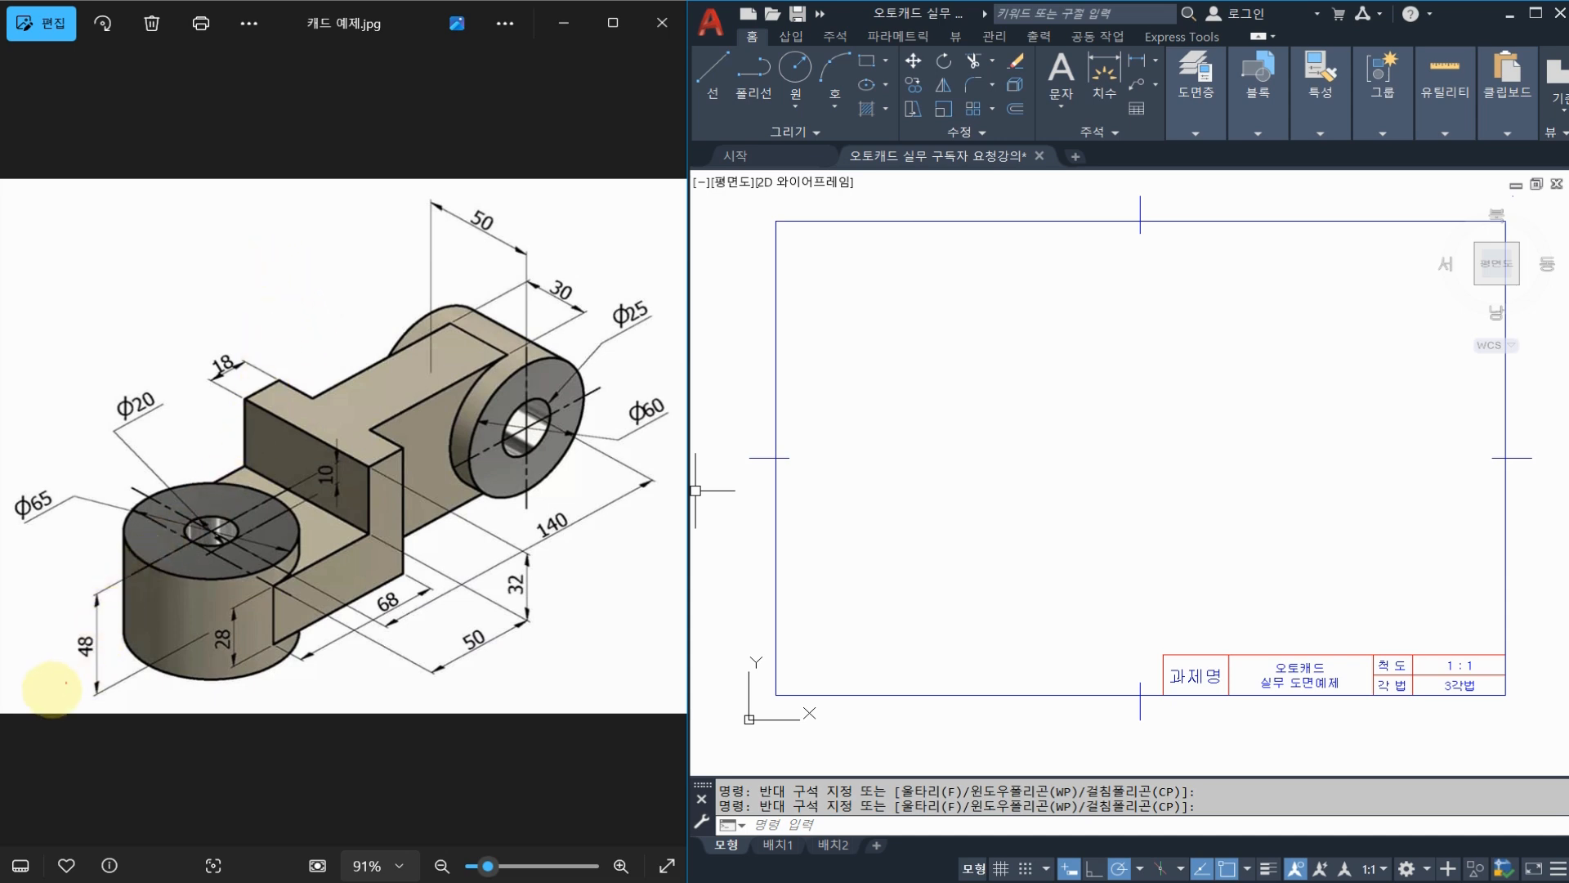
Examine the isometric reference part to establish the viewing directions for its front, side and top views
mouse_move(34, 693)
left_mouse_down()
mouse_move(150, 605)
mouse_move(112, 595)
mouse_move(140, 653)
left_mouse_up()
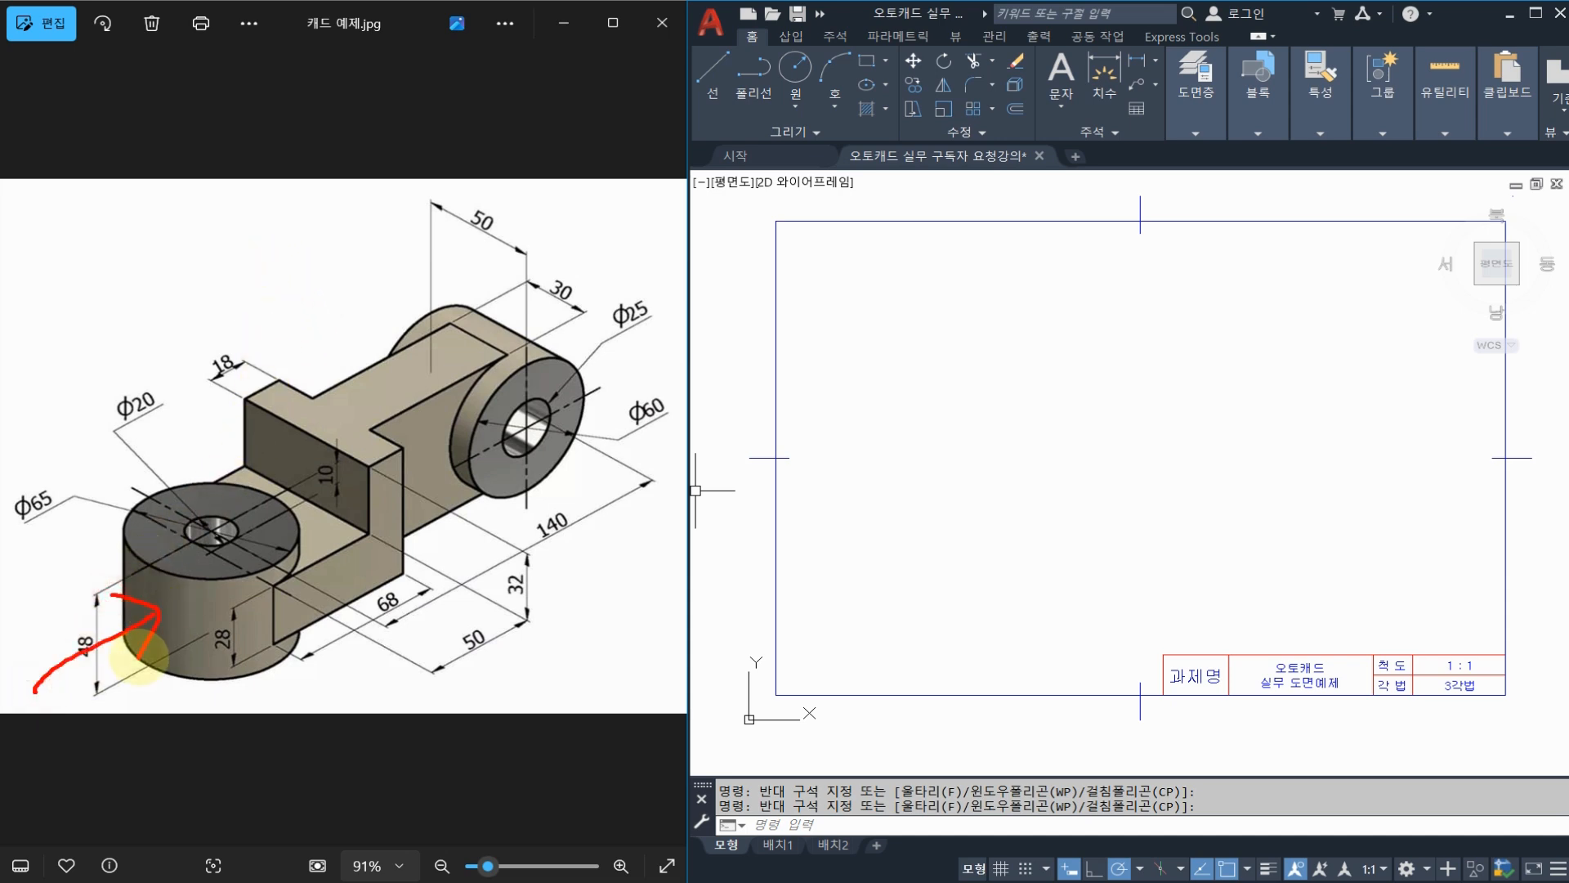
mouse_move(115, 550)
left_mouse_down()
mouse_move(254, 632)
mouse_move(223, 600)
left_mouse_up()
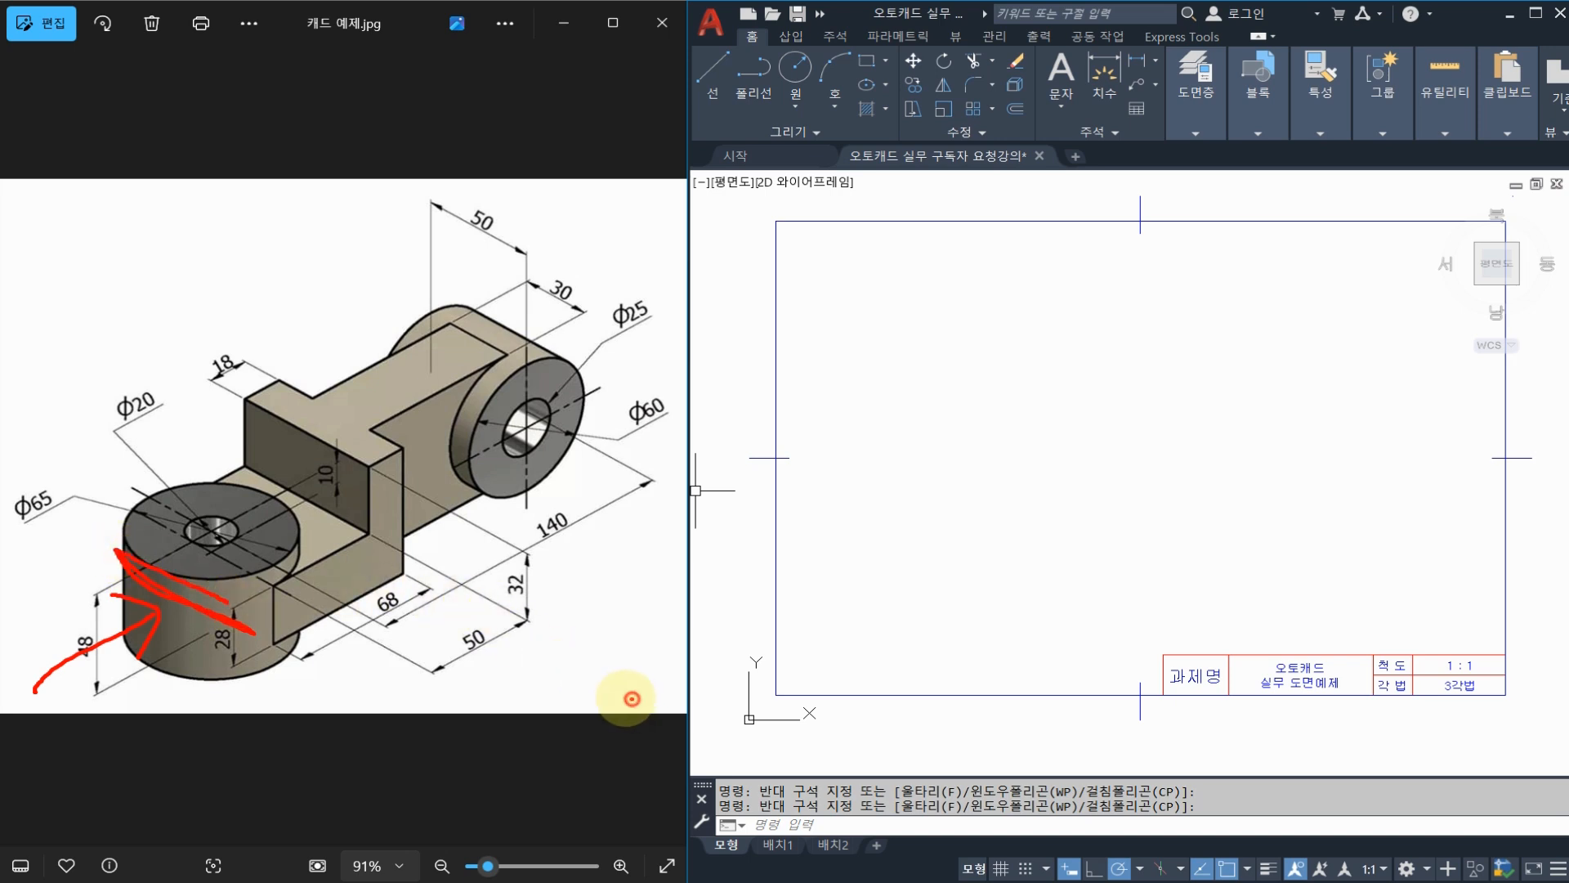
mouse_move(632, 699)
left_mouse_down()
mouse_move(439, 565)
mouse_move(428, 620)
left_mouse_up()
mouse_move(427, 558)
left_mouse_down()
mouse_move(514, 563)
mouse_move(659, 639)
mouse_move(584, 601)
mouse_move(604, 614)
left_mouse_up()
mouse_move(556, 382)
left_mouse_down()
mouse_move(490, 360)
mouse_move(318, 489)
mouse_move(539, 519)
mouse_move(963, 504)
mouse_move(899, 546)
left_mouse_up()
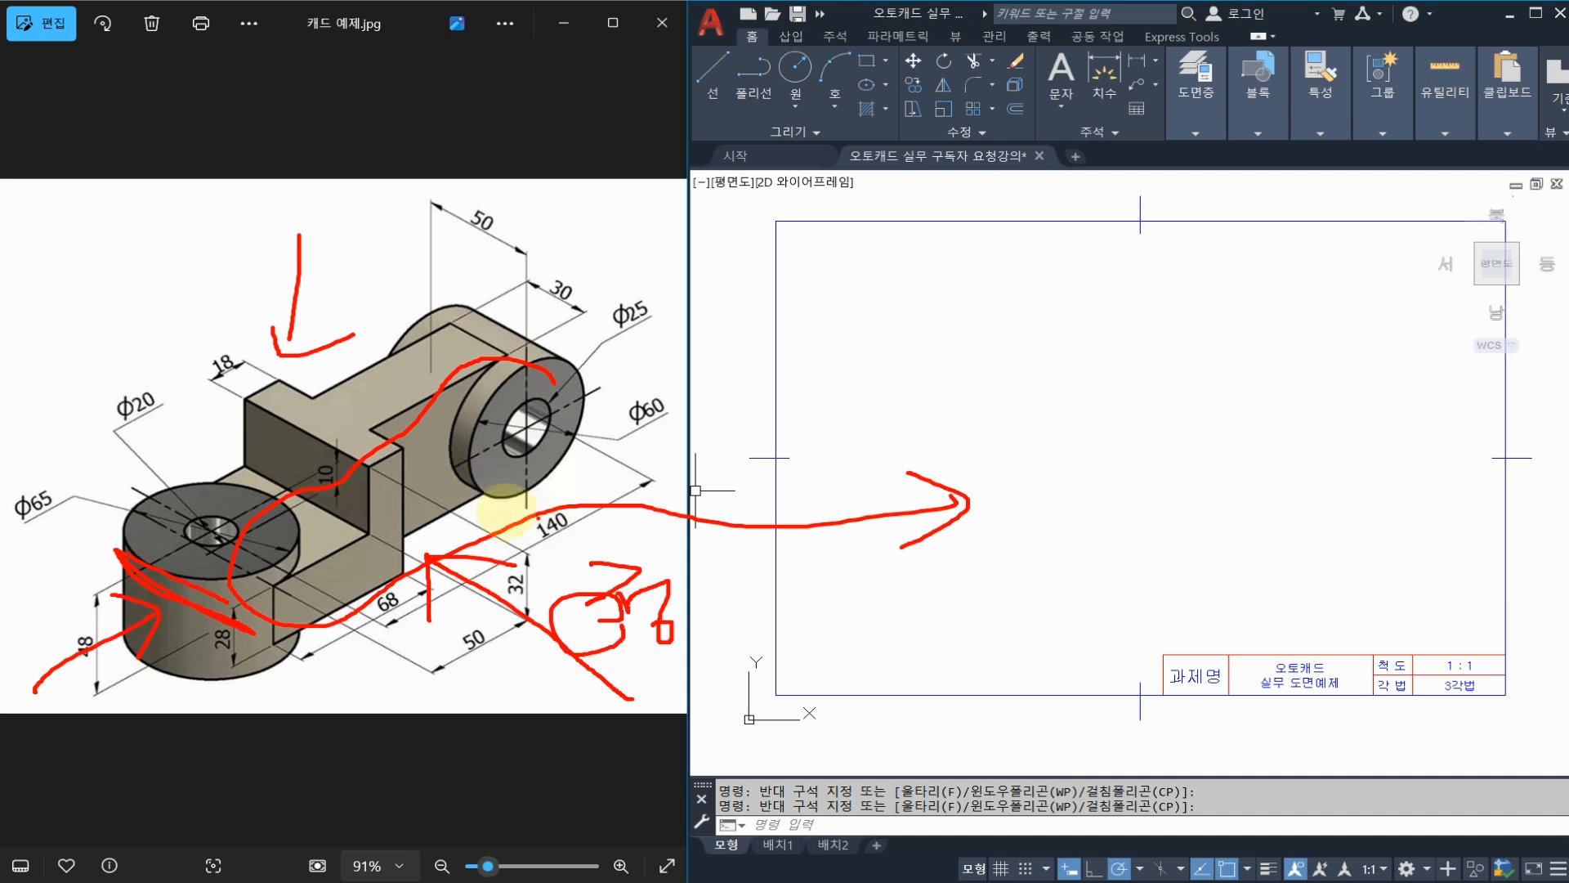
key("Escape")
left_click(1058, 401)
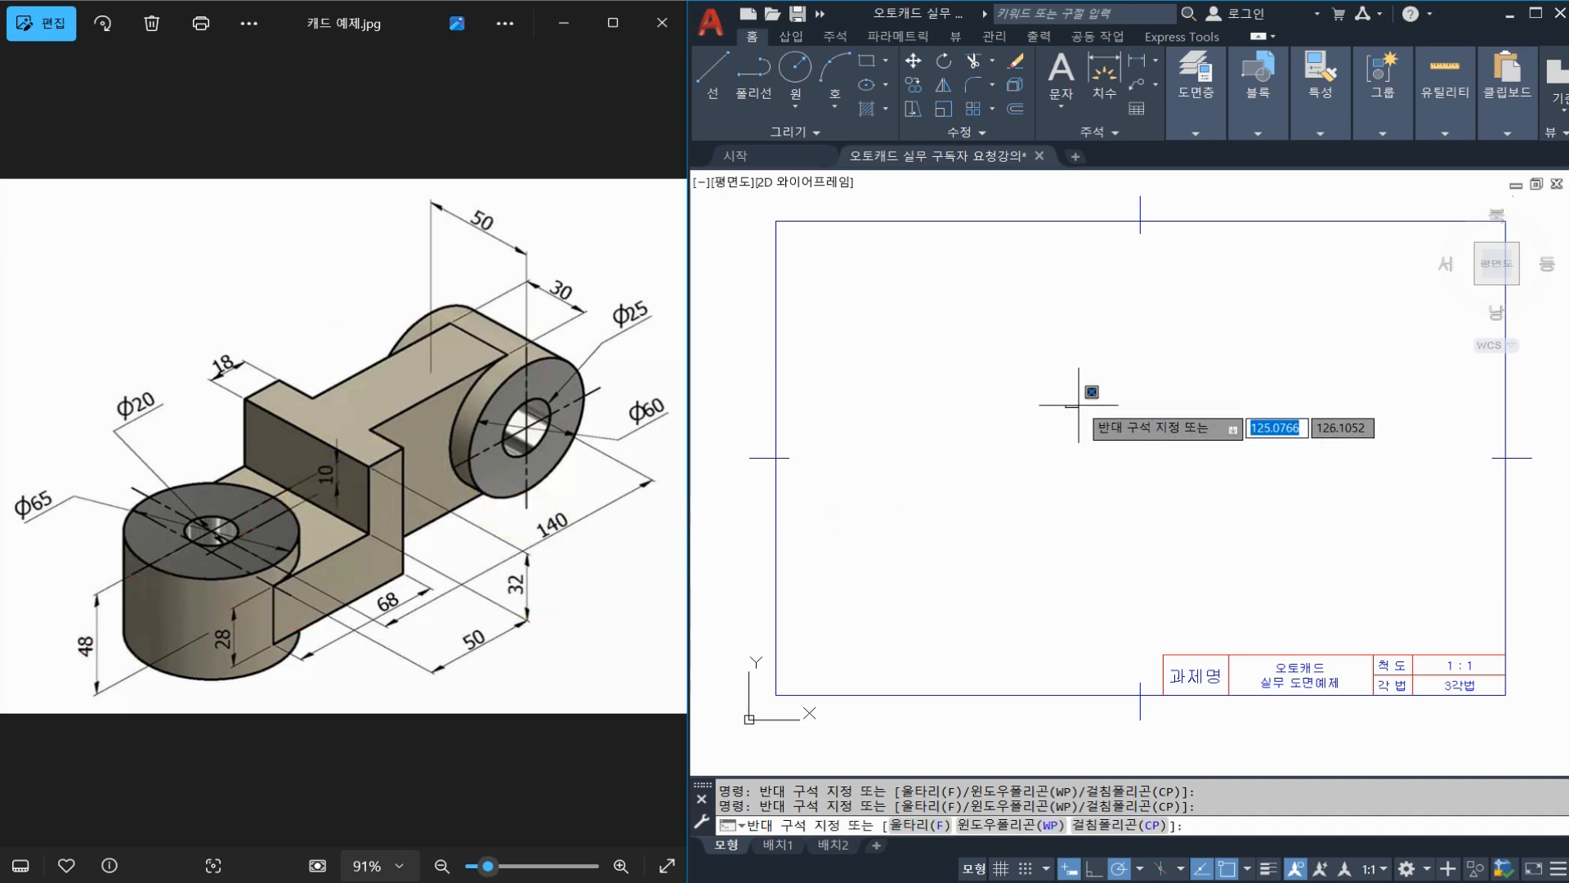
left_click(1061, 422)
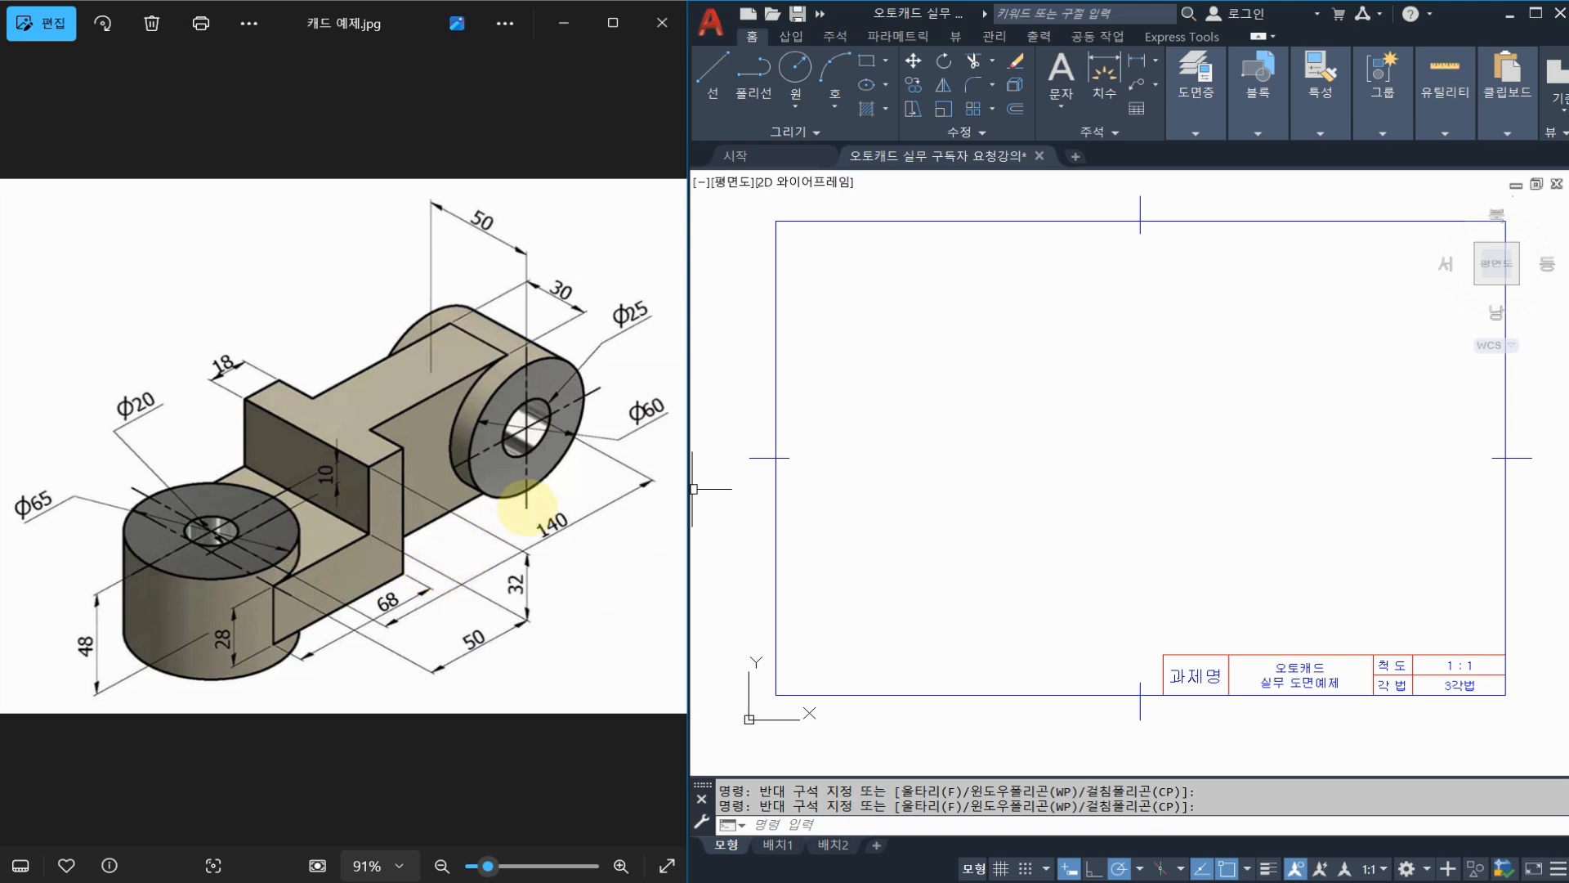
Examine which hole centres the 140 length dimension refers to on the reference part
mouse_move(576, 514)
left_mouse_down()
mouse_move(527, 541)
mouse_move(572, 541)
left_mouse_up()
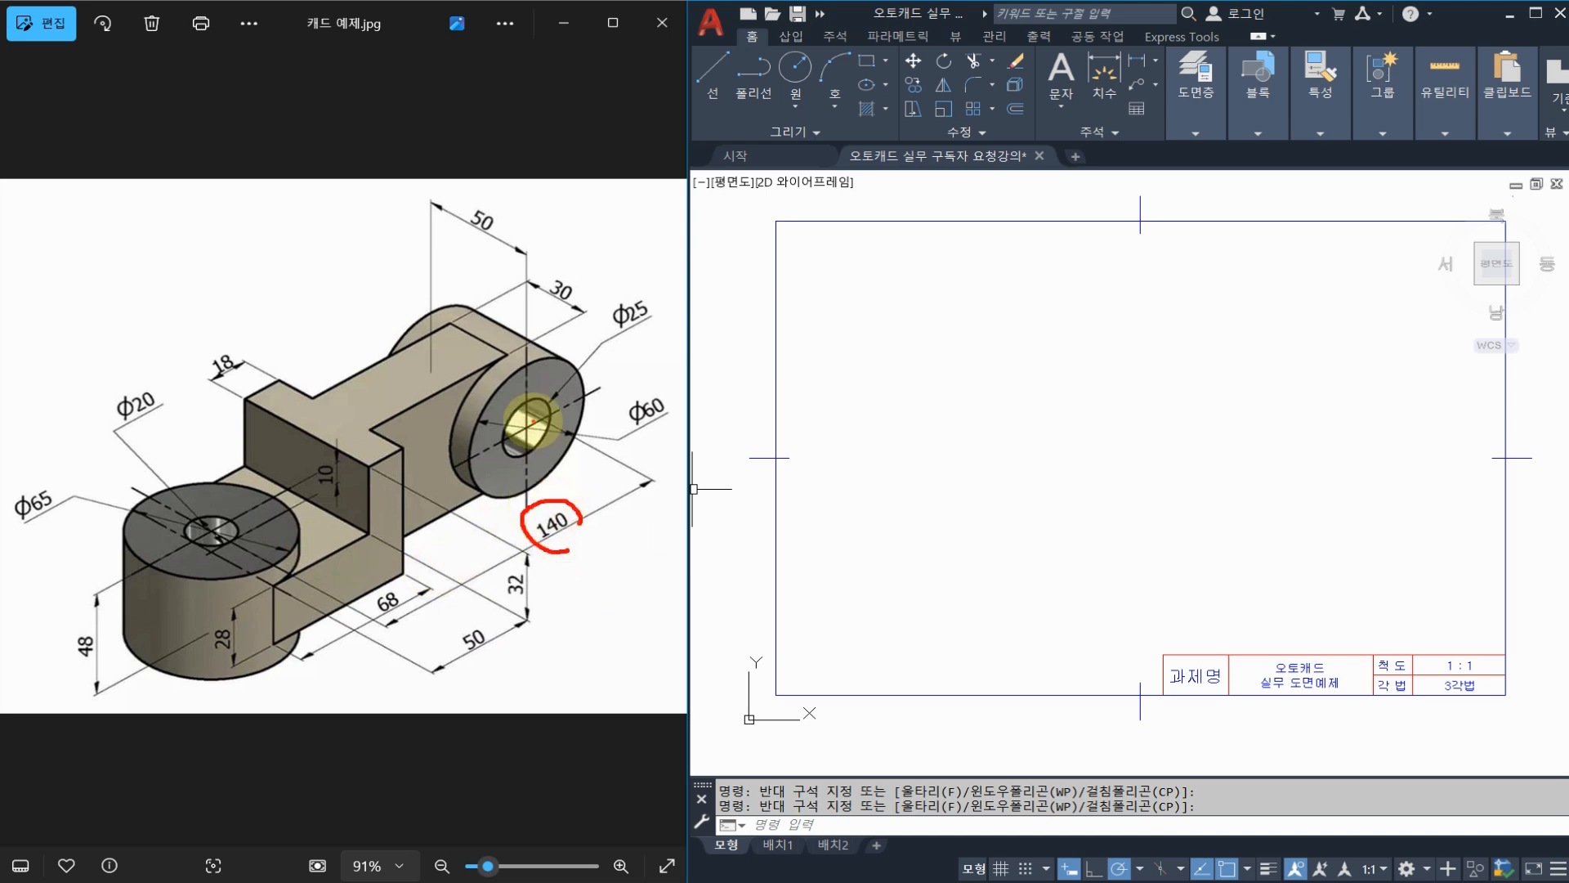
left_click_drag(517, 426, 552, 440)
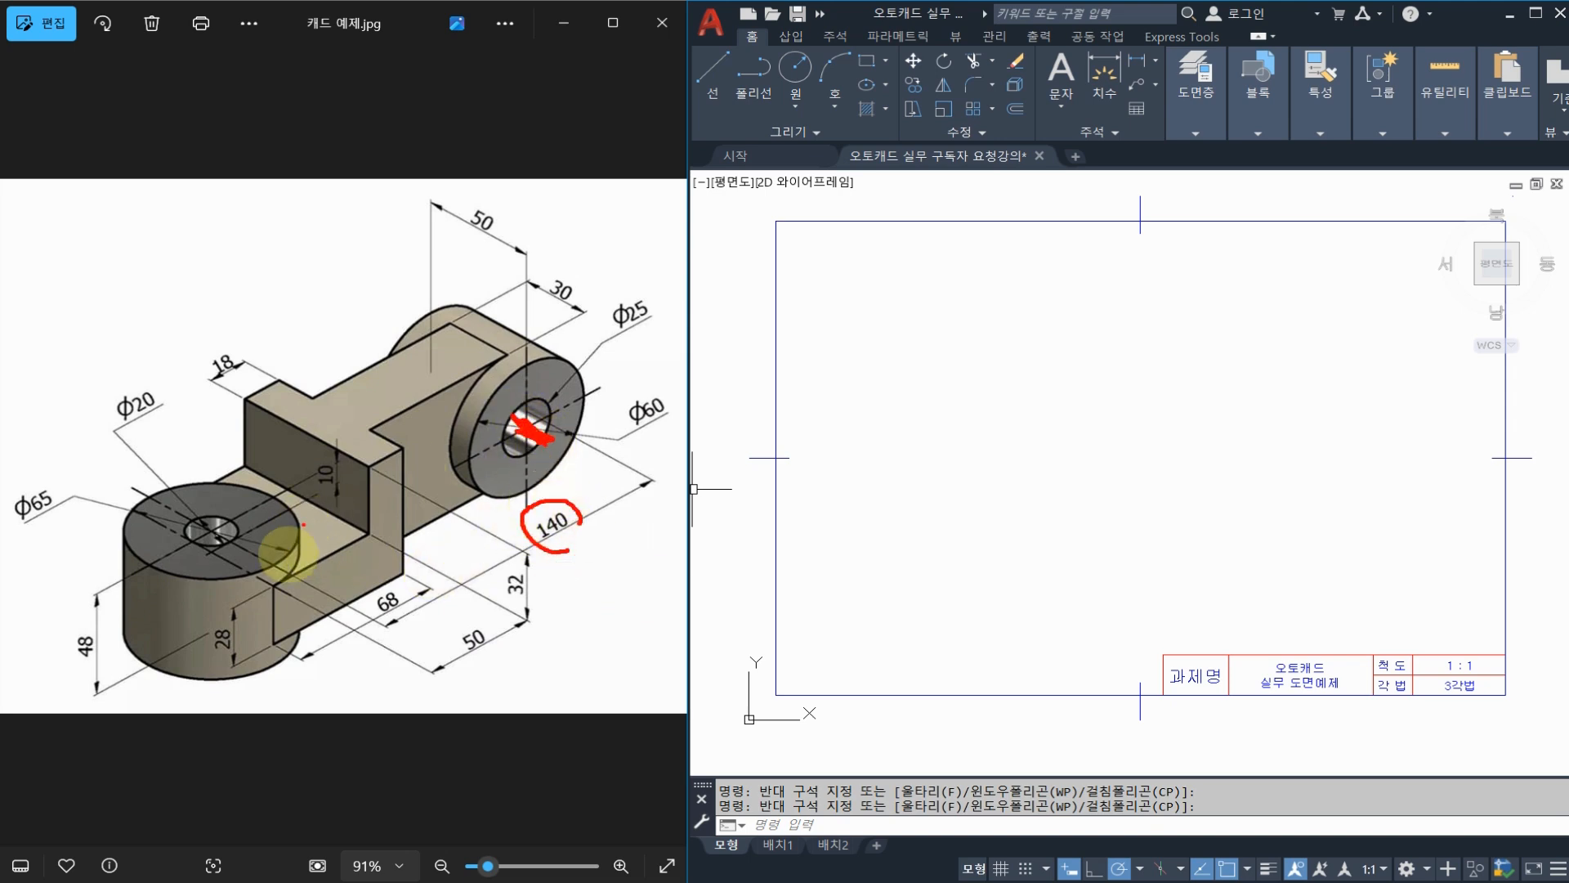
left_click_drag(199, 525, 278, 566)
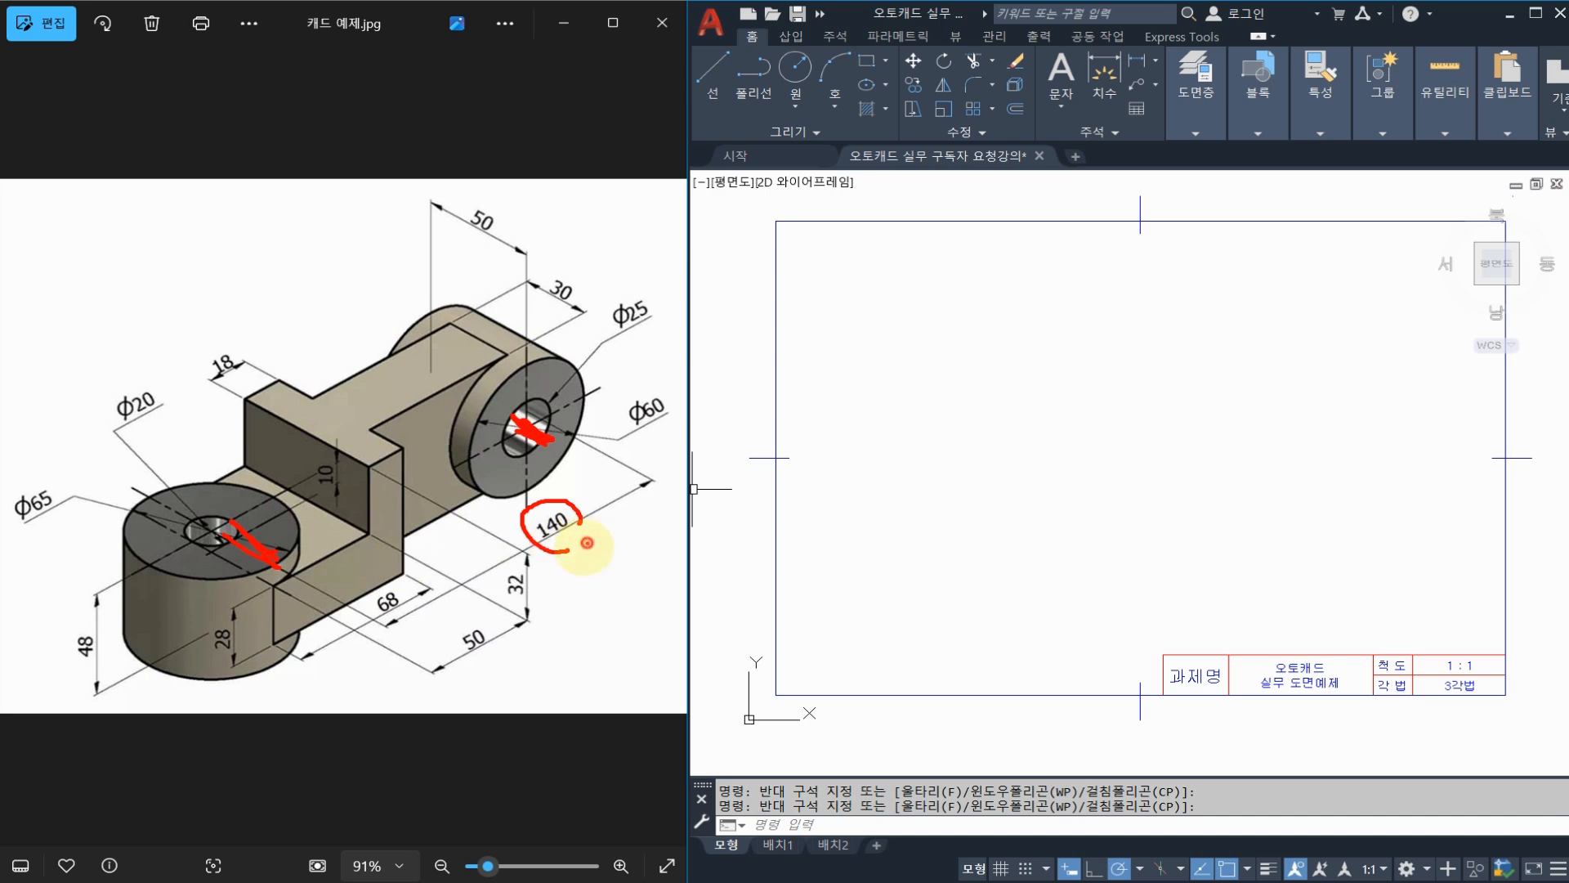
mouse_move(589, 543)
left_mouse_down()
mouse_move(582, 505)
mouse_move(557, 562)
left_mouse_up()
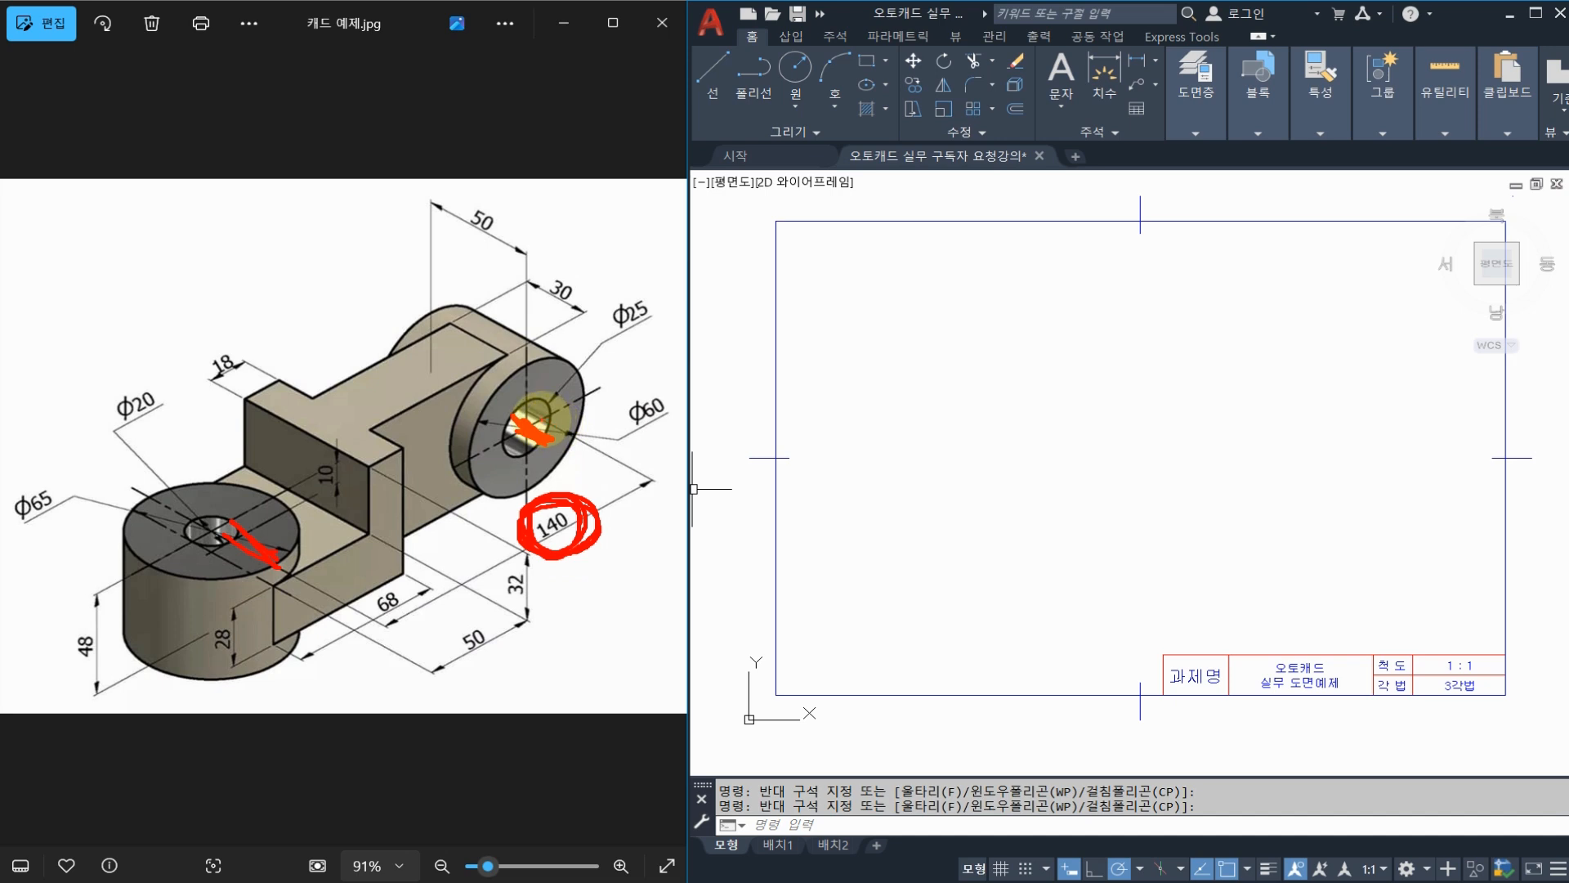
mouse_move(541, 415)
left_mouse_down()
mouse_move(519, 430)
mouse_move(607, 481)
left_mouse_up()
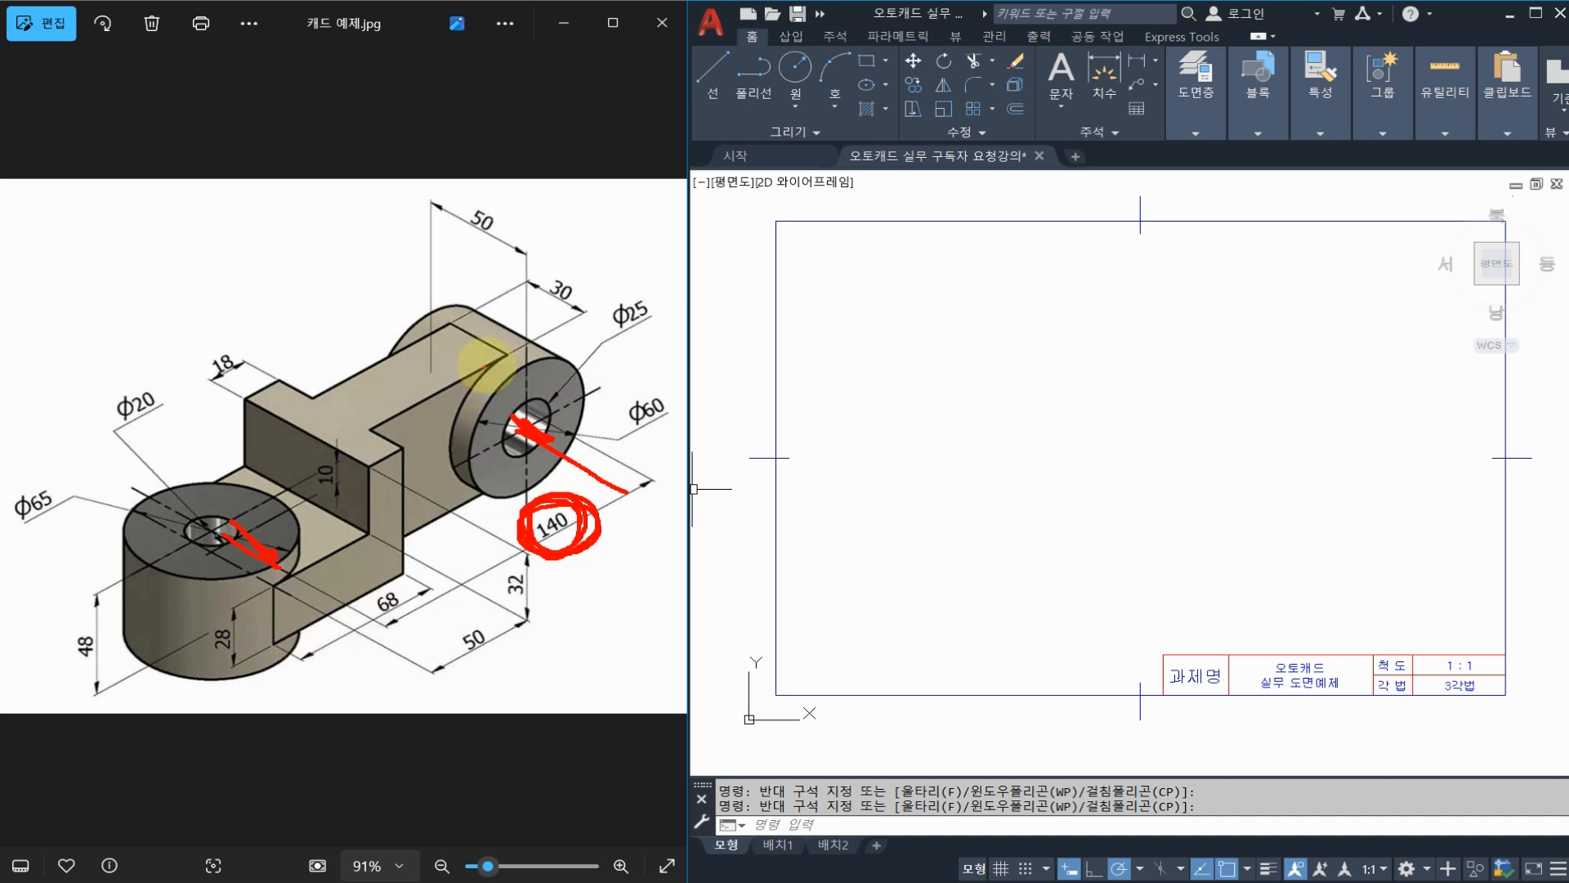
Examine how the upper arm's top and bottom edges meet the Ø60 boss, along with the 32 and 28 height dimensions
left_click_drag(505, 327, 441, 353)
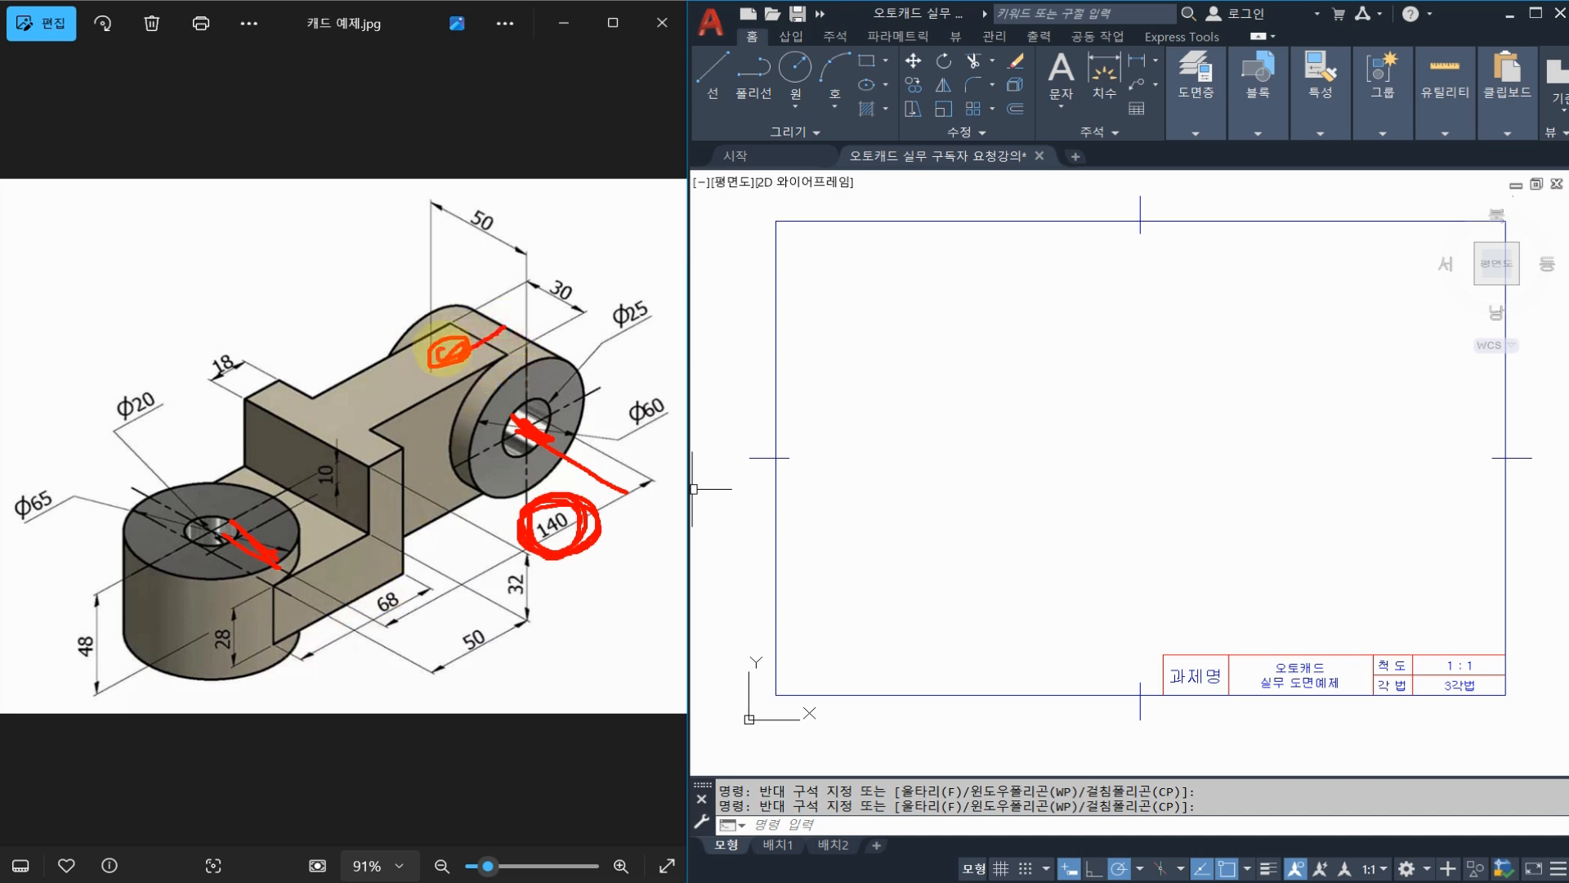
mouse_move(433, 517)
left_mouse_down()
mouse_move(434, 493)
mouse_move(445, 507)
left_mouse_up()
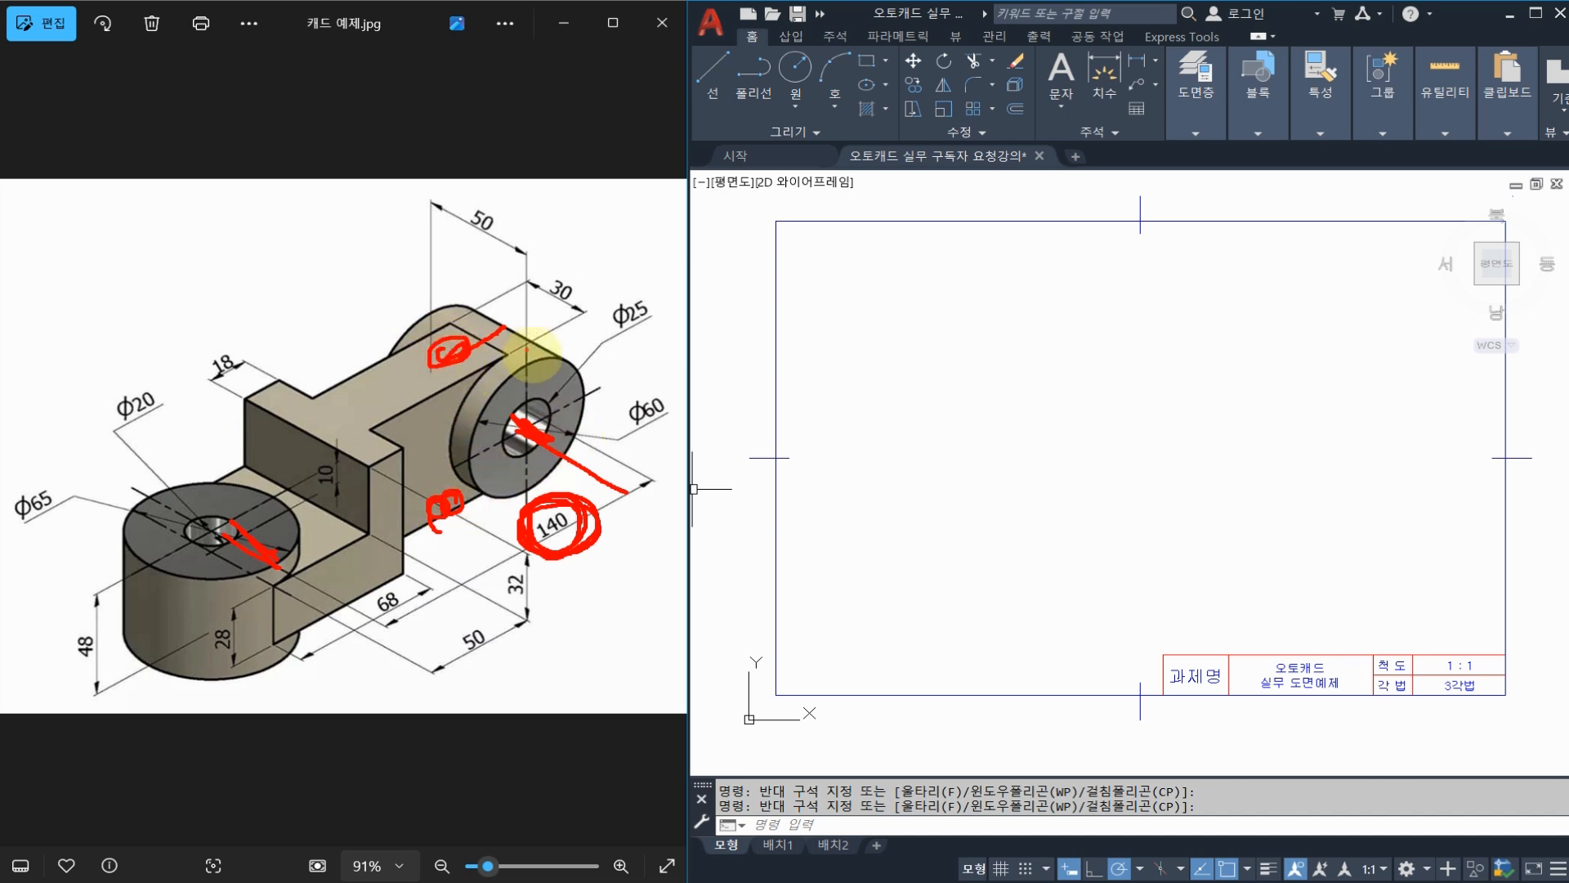
mouse_move(665, 427)
left_mouse_down()
mouse_move(603, 433)
mouse_move(668, 383)
left_mouse_up()
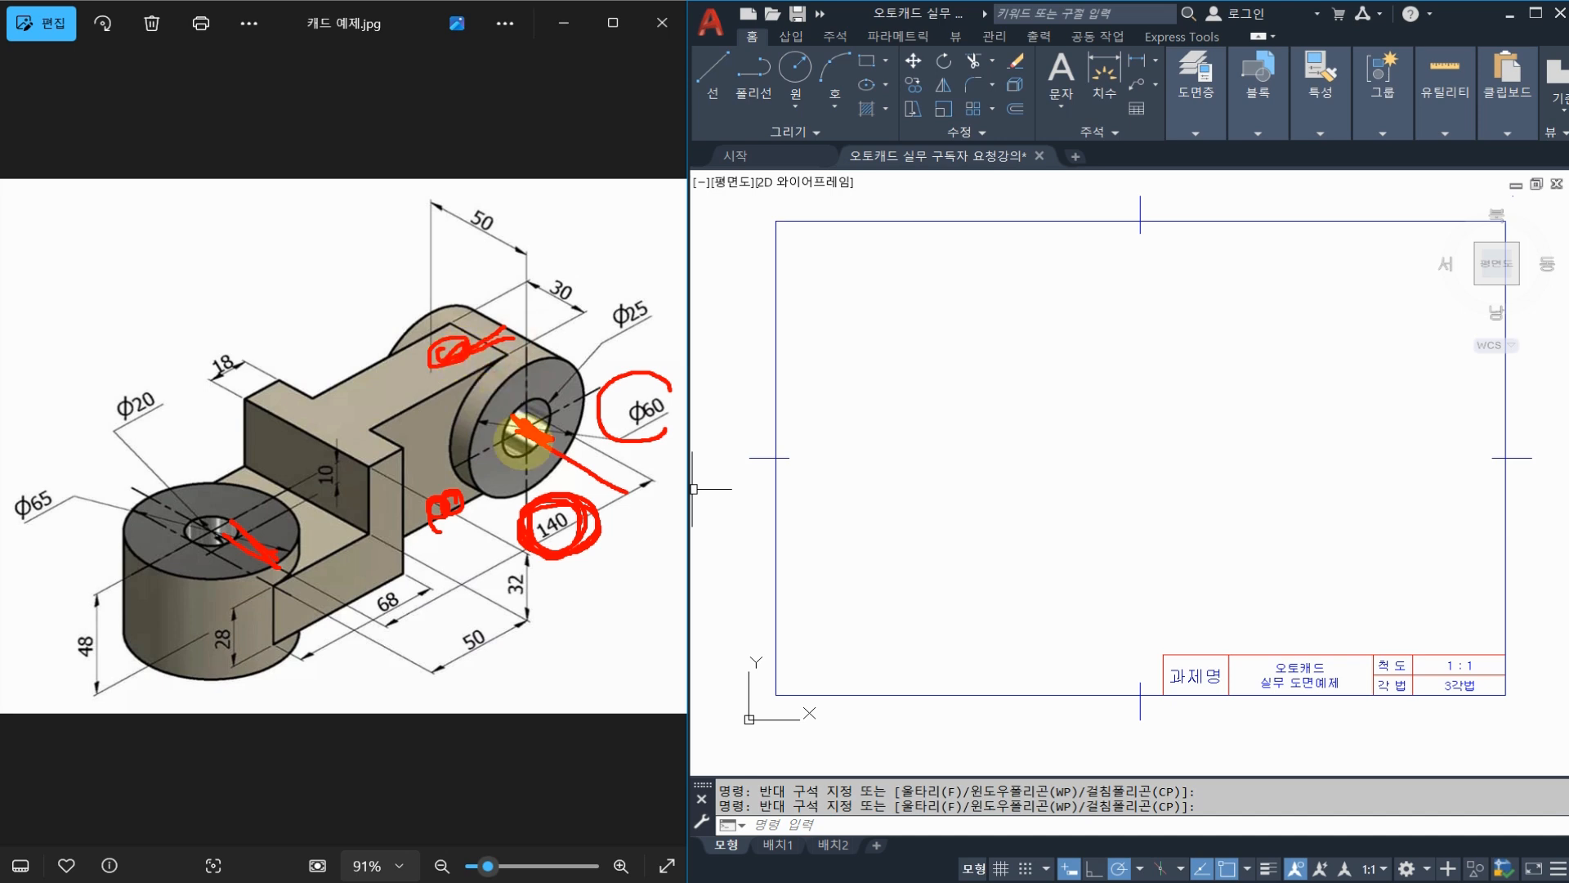
left_click_drag(536, 477, 448, 508)
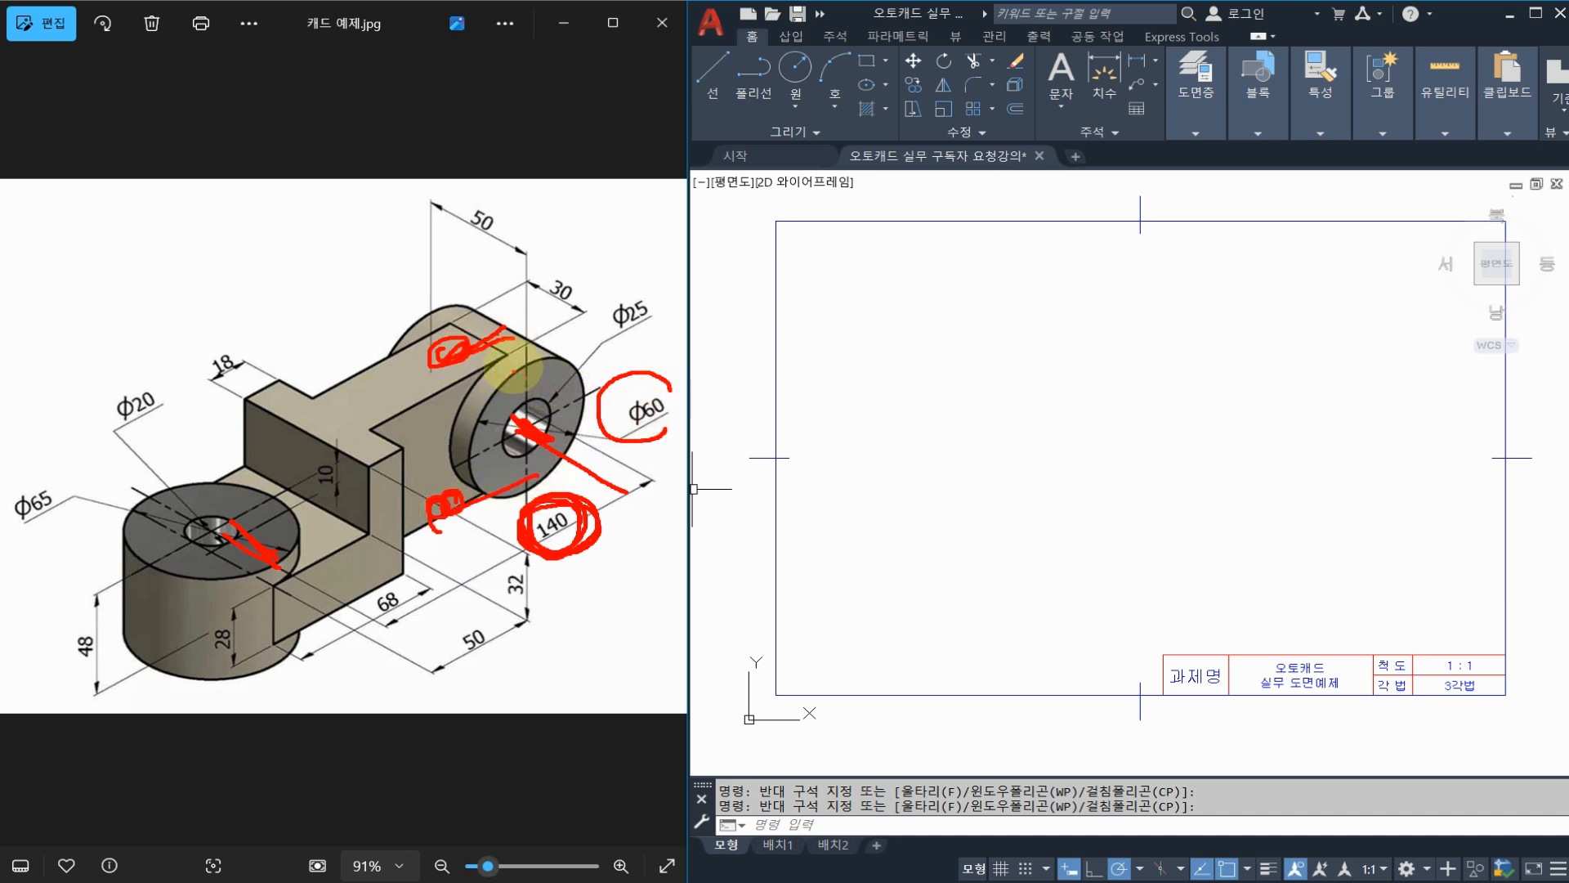
mouse_move(521, 359)
left_mouse_down()
mouse_move(517, 499)
mouse_move(549, 473)
left_mouse_up()
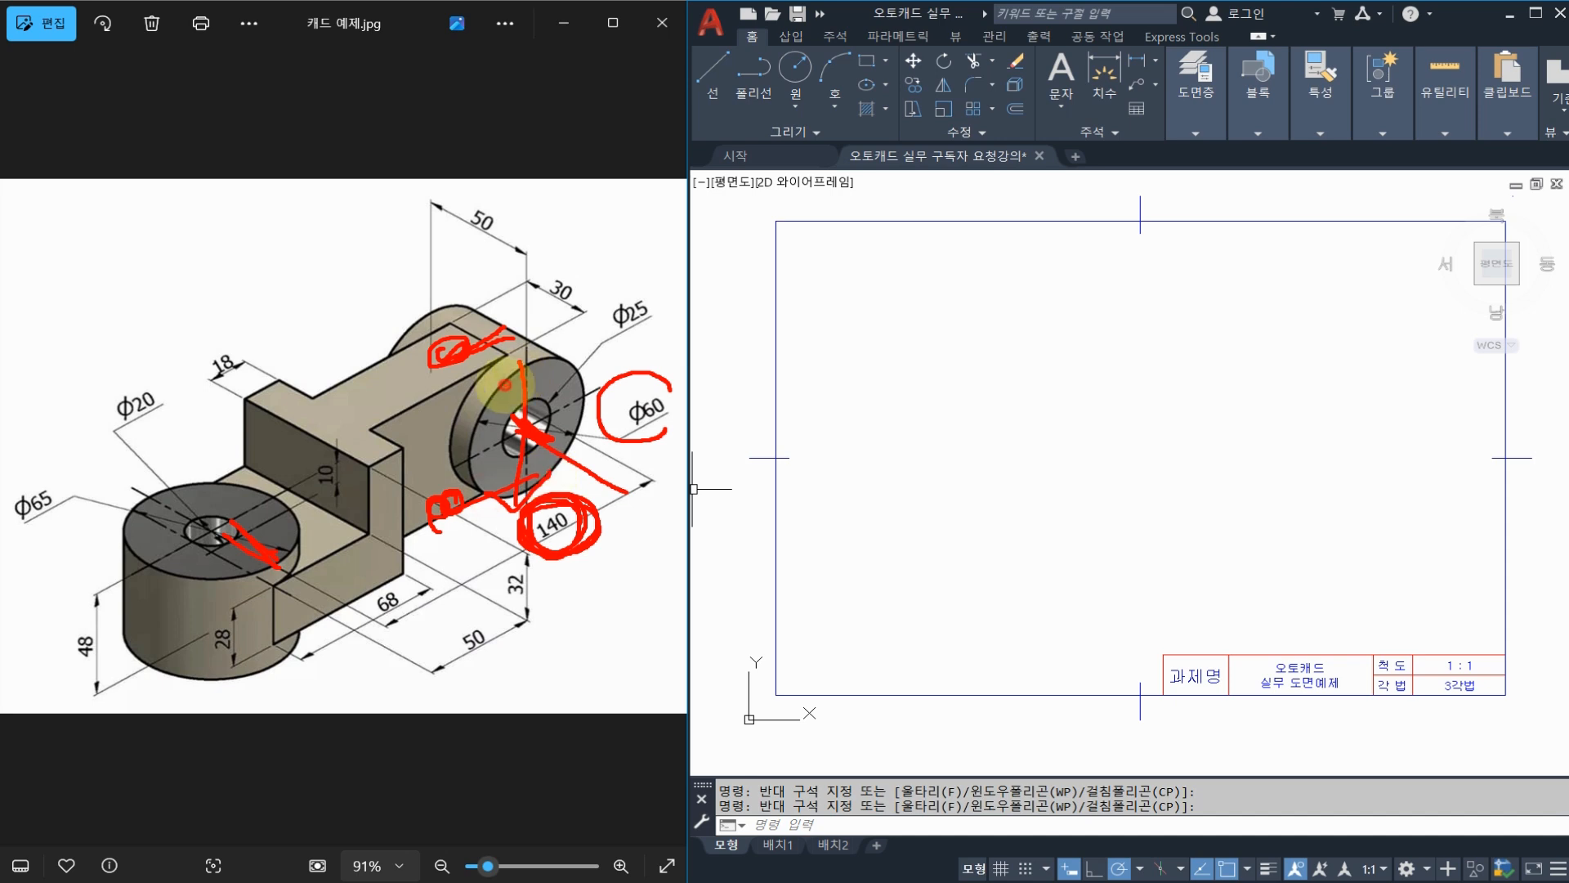
left_click_drag(505, 385, 537, 380)
mouse_move(380, 423)
left_mouse_down()
mouse_move(393, 385)
mouse_move(325, 423)
left_mouse_up()
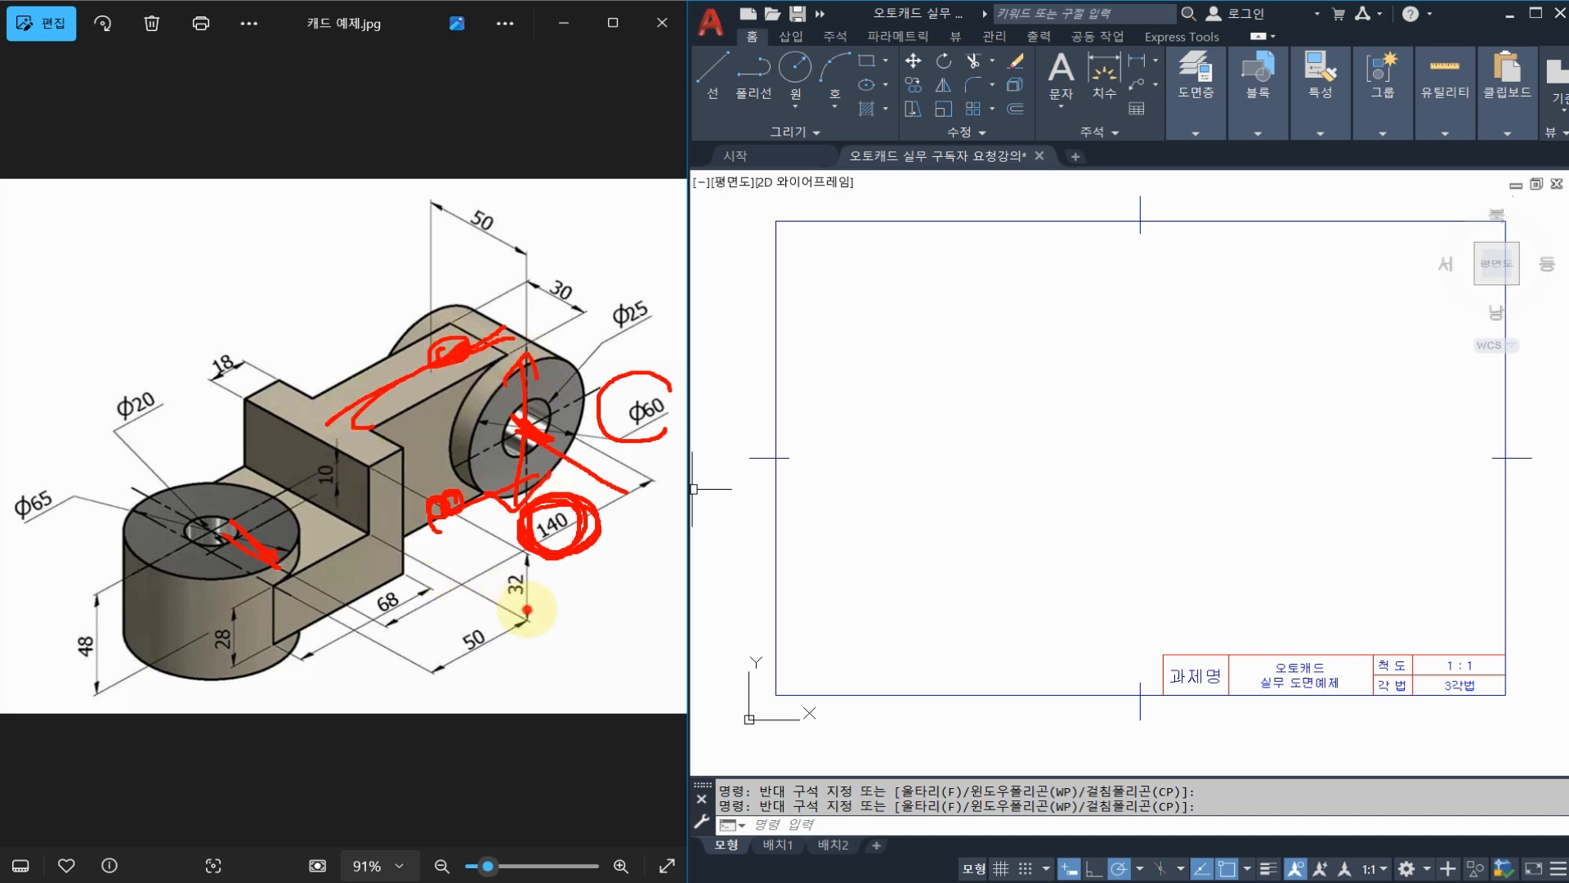
mouse_move(527, 610)
left_mouse_down()
mouse_move(490, 564)
mouse_move(535, 603)
left_mouse_up()
mouse_move(253, 628)
left_mouse_down()
mouse_move(198, 611)
mouse_move(237, 646)
left_mouse_up()
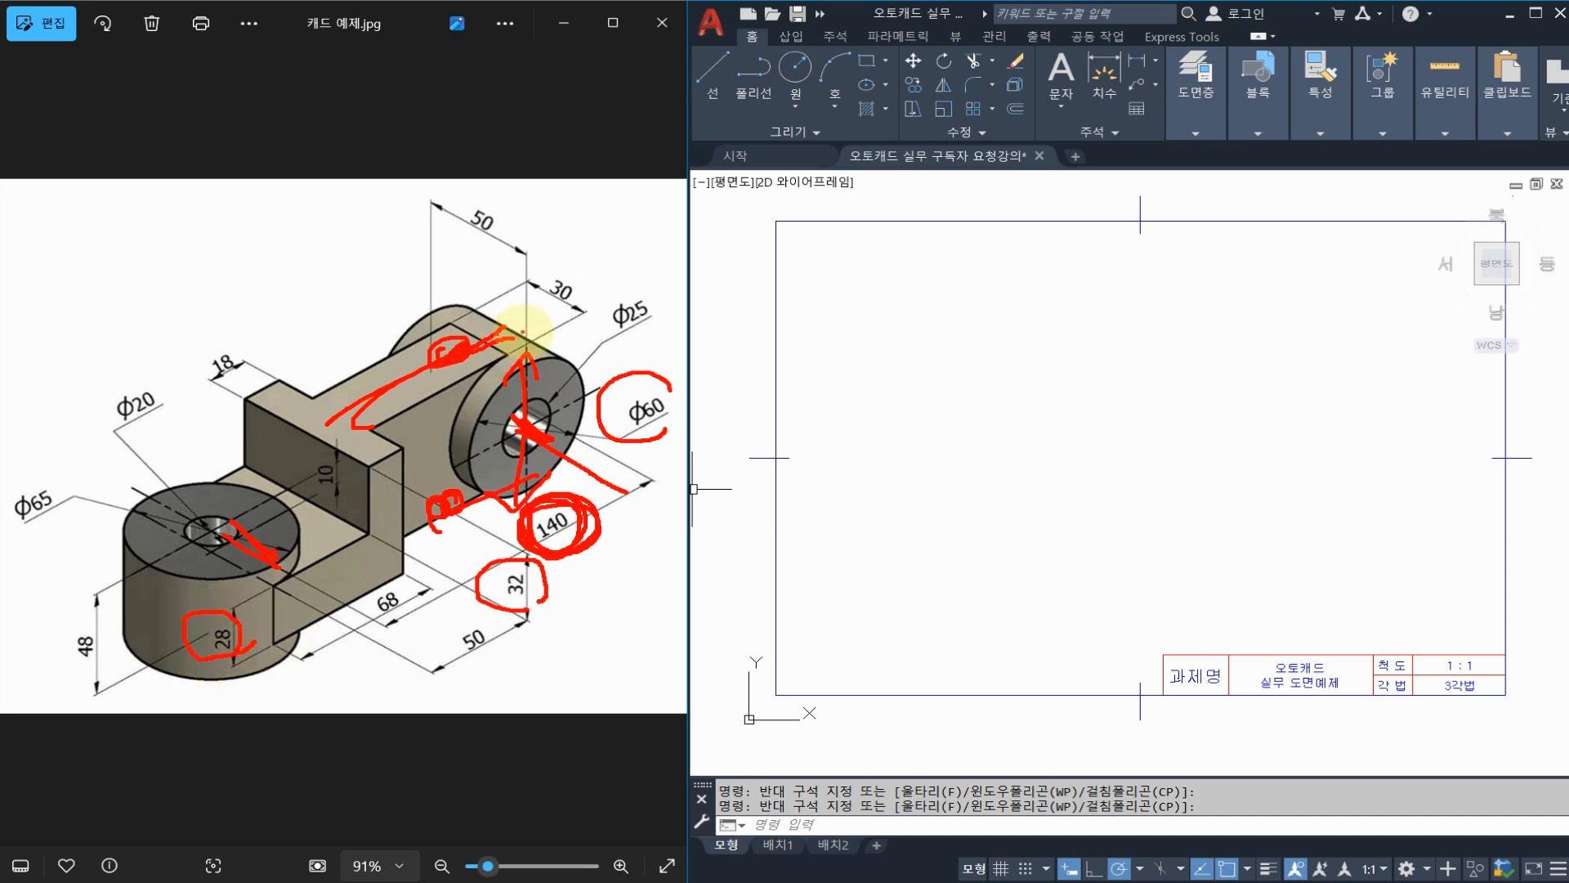
left_click_drag(523, 331, 376, 403)
left_click_drag(515, 493, 409, 546)
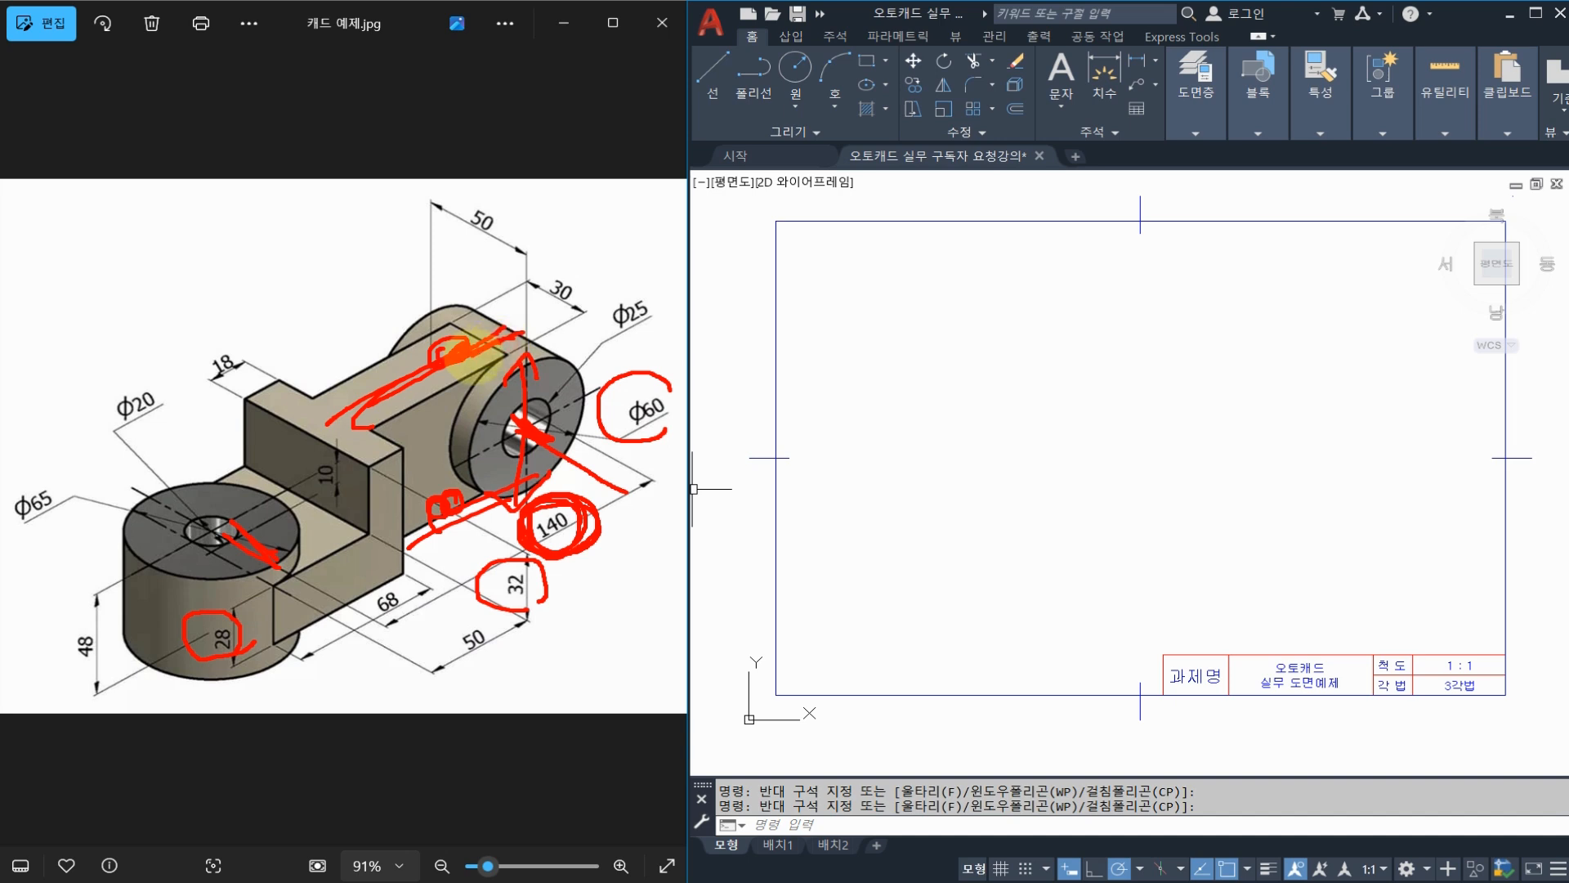
left_click_drag(507, 491, 422, 532)
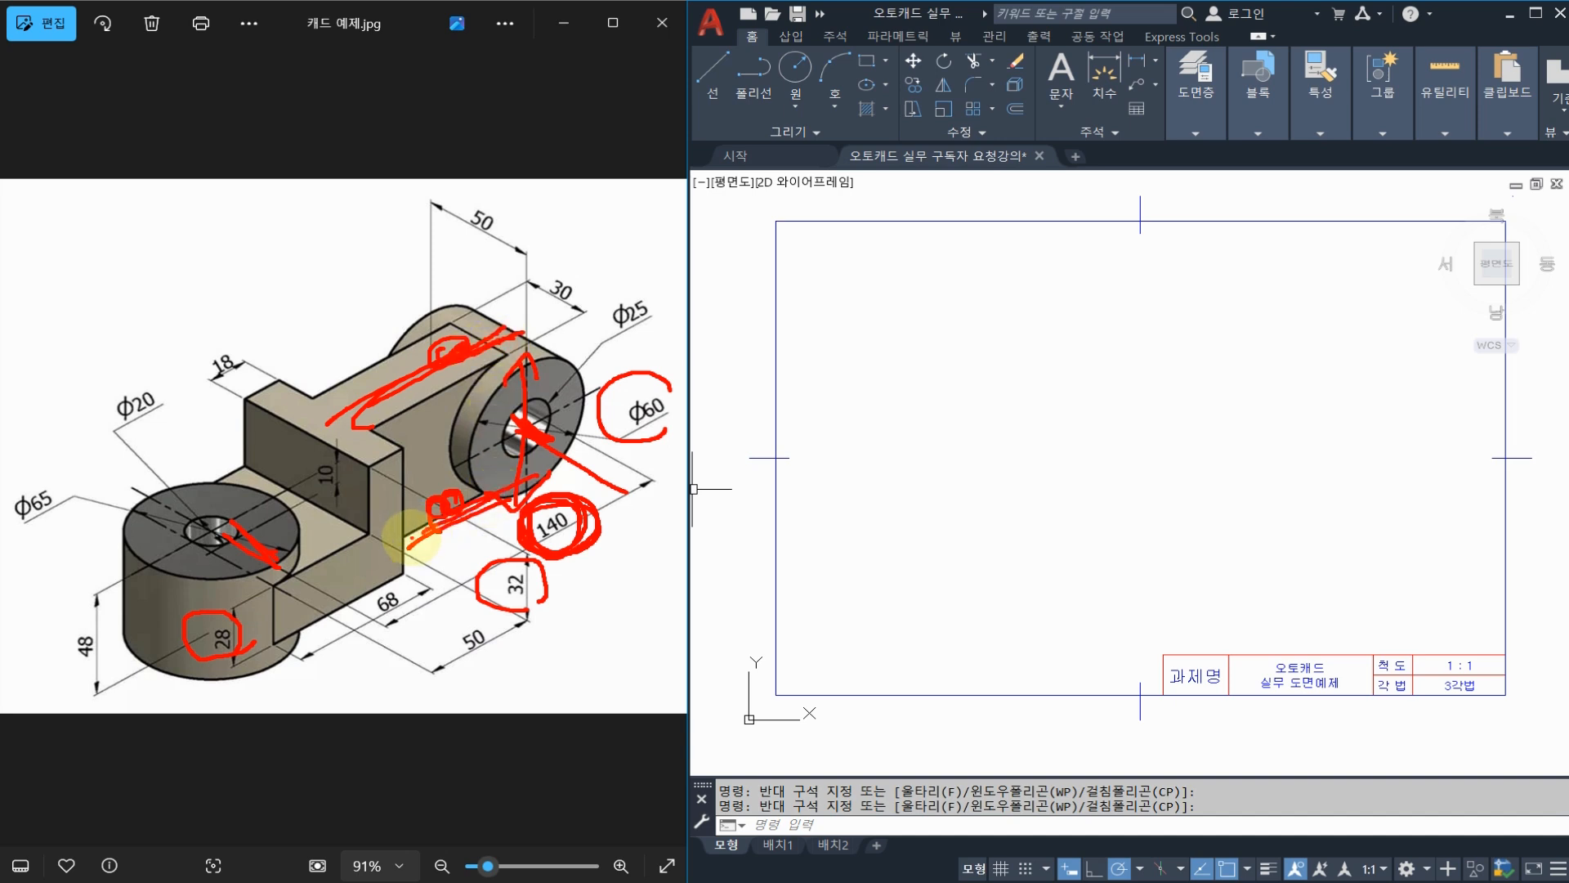
left_click_drag(515, 324, 301, 425)
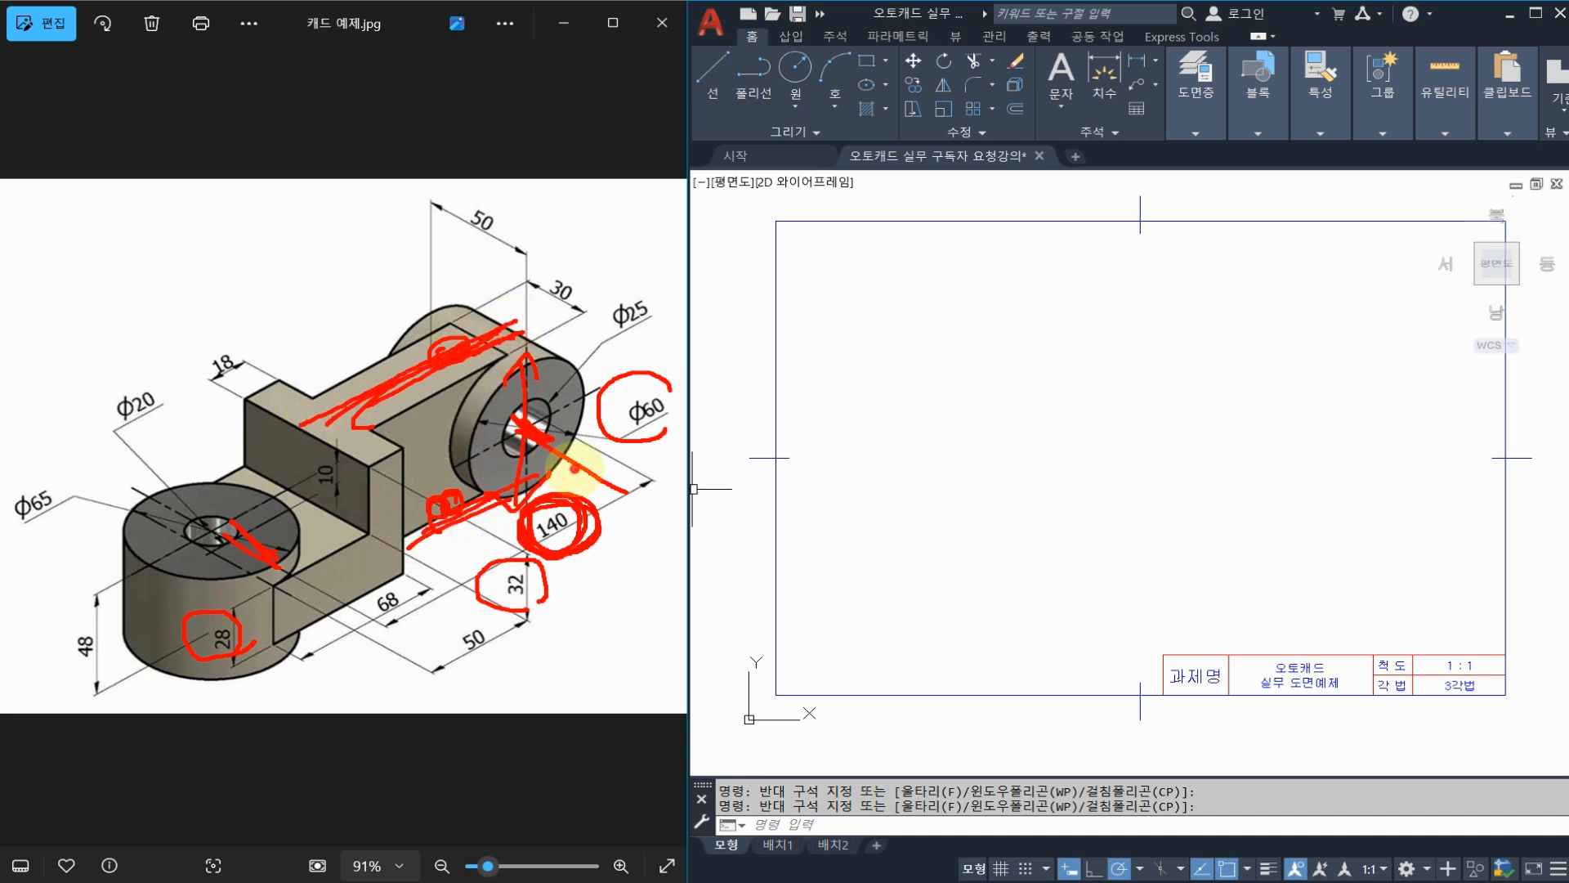
left_click_drag(574, 469, 347, 611)
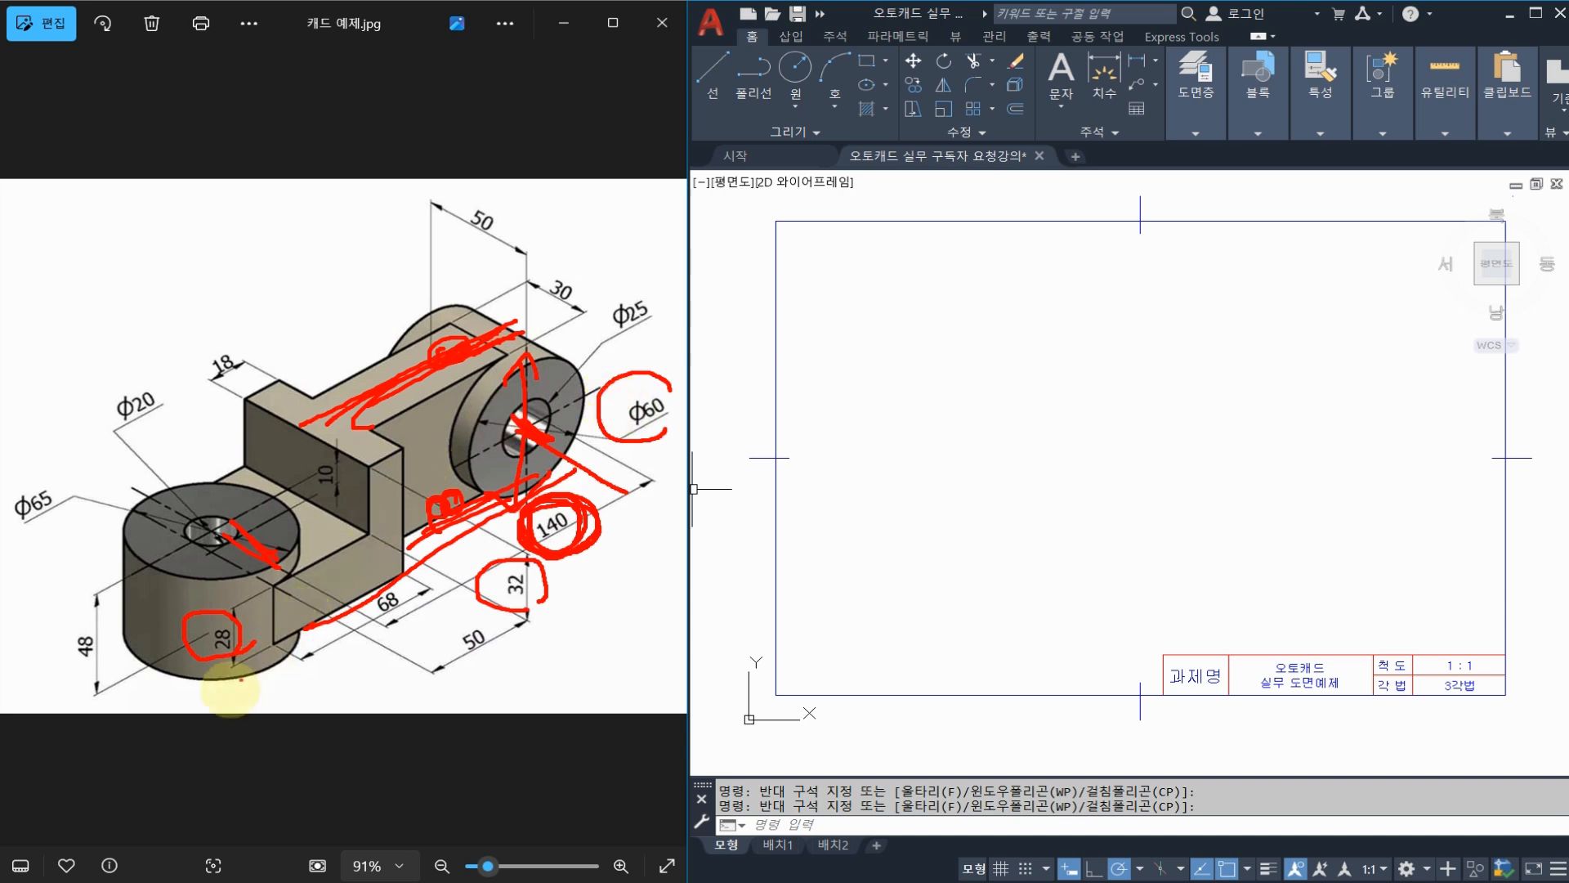
key("Escape")
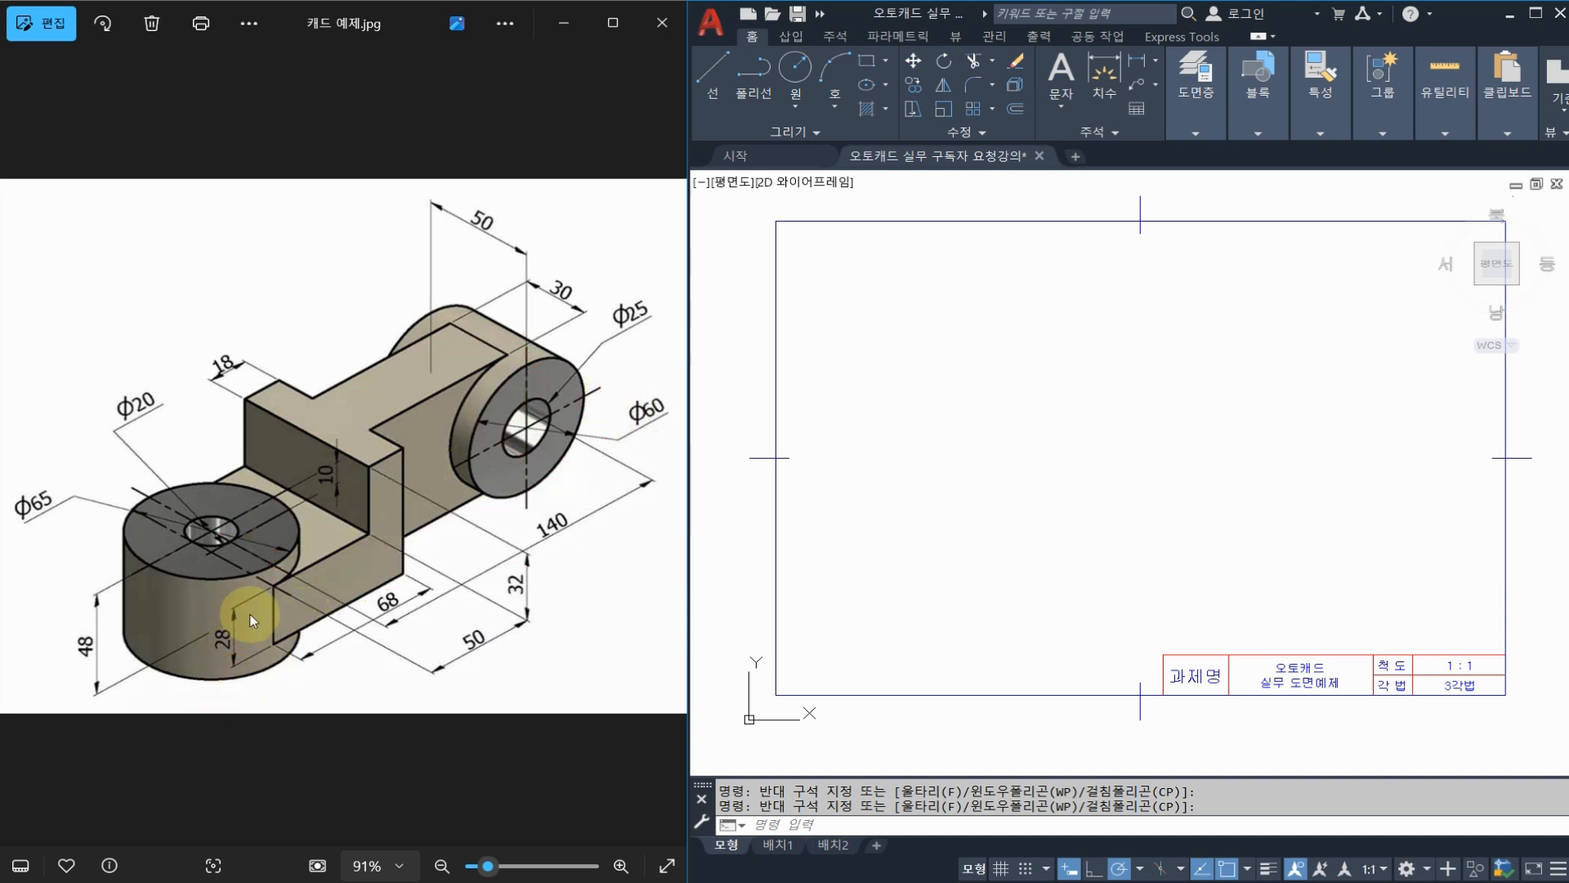
Examine the lower arm's stepped outline, its 10 dimension, and the 48-high cylinder with its Ø20 hole
key("ctrl+2")
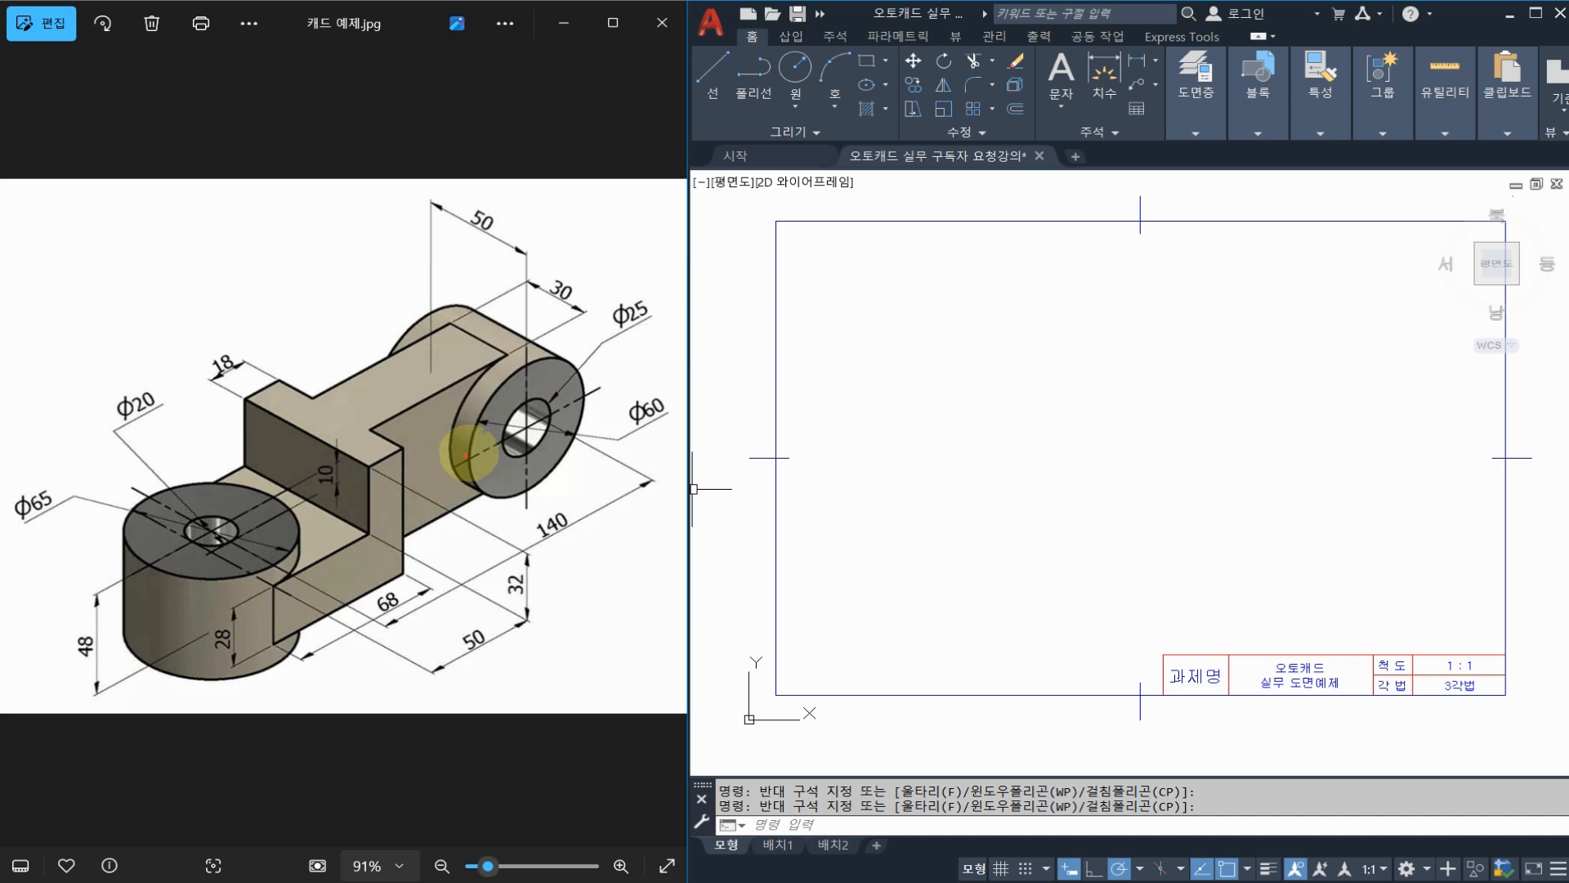
left_click_drag(333, 395, 360, 398)
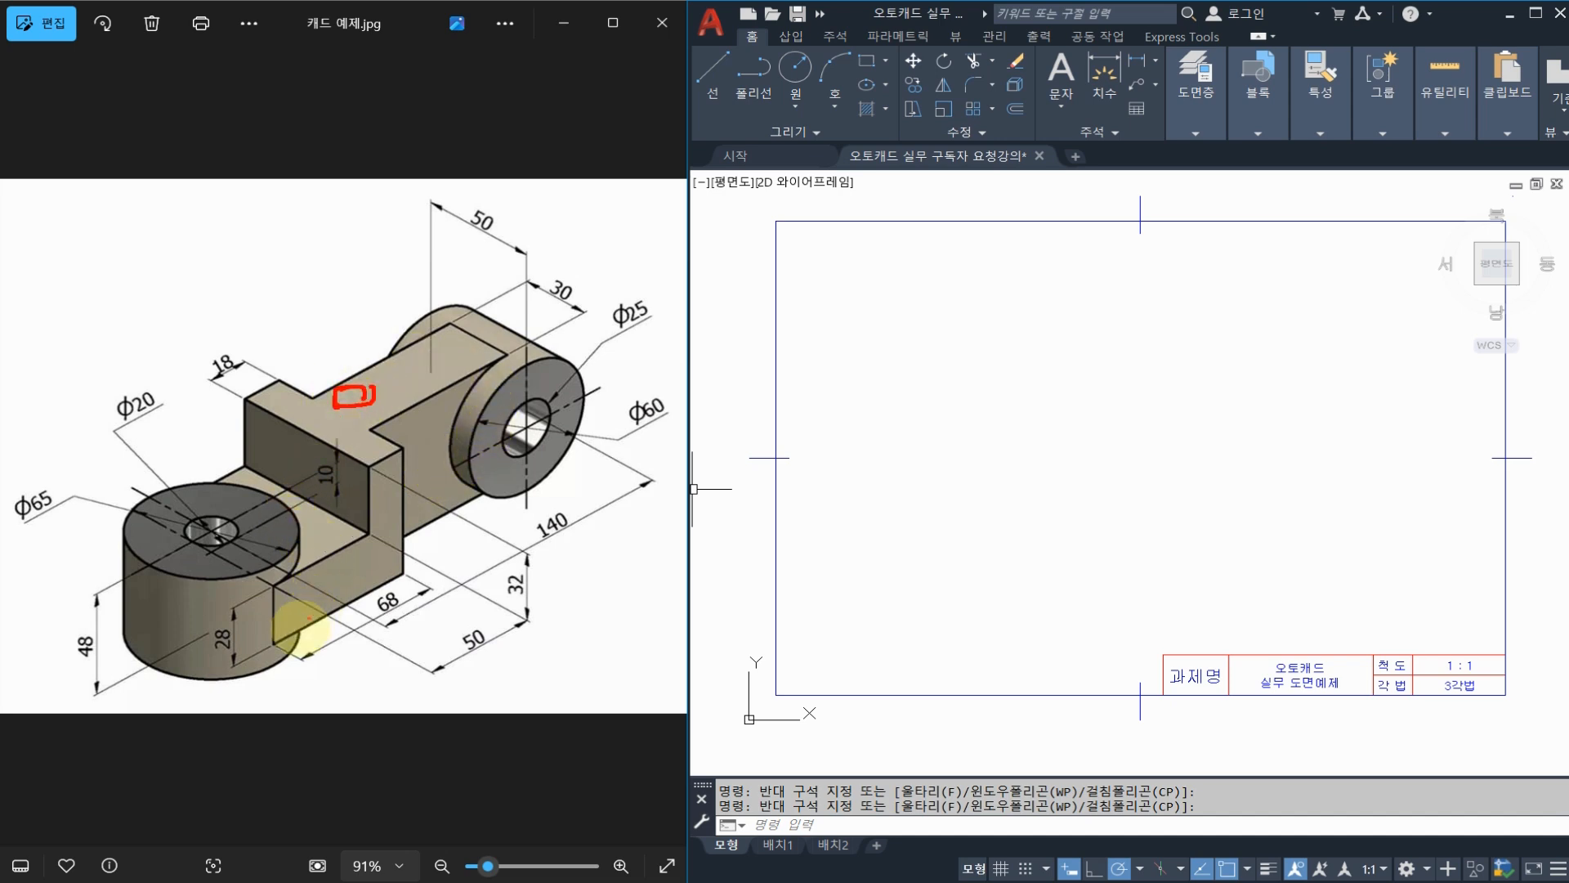
mouse_move(372, 493)
left_mouse_down()
mouse_move(368, 539)
mouse_move(278, 569)
mouse_move(273, 641)
mouse_move(421, 576)
left_mouse_up()
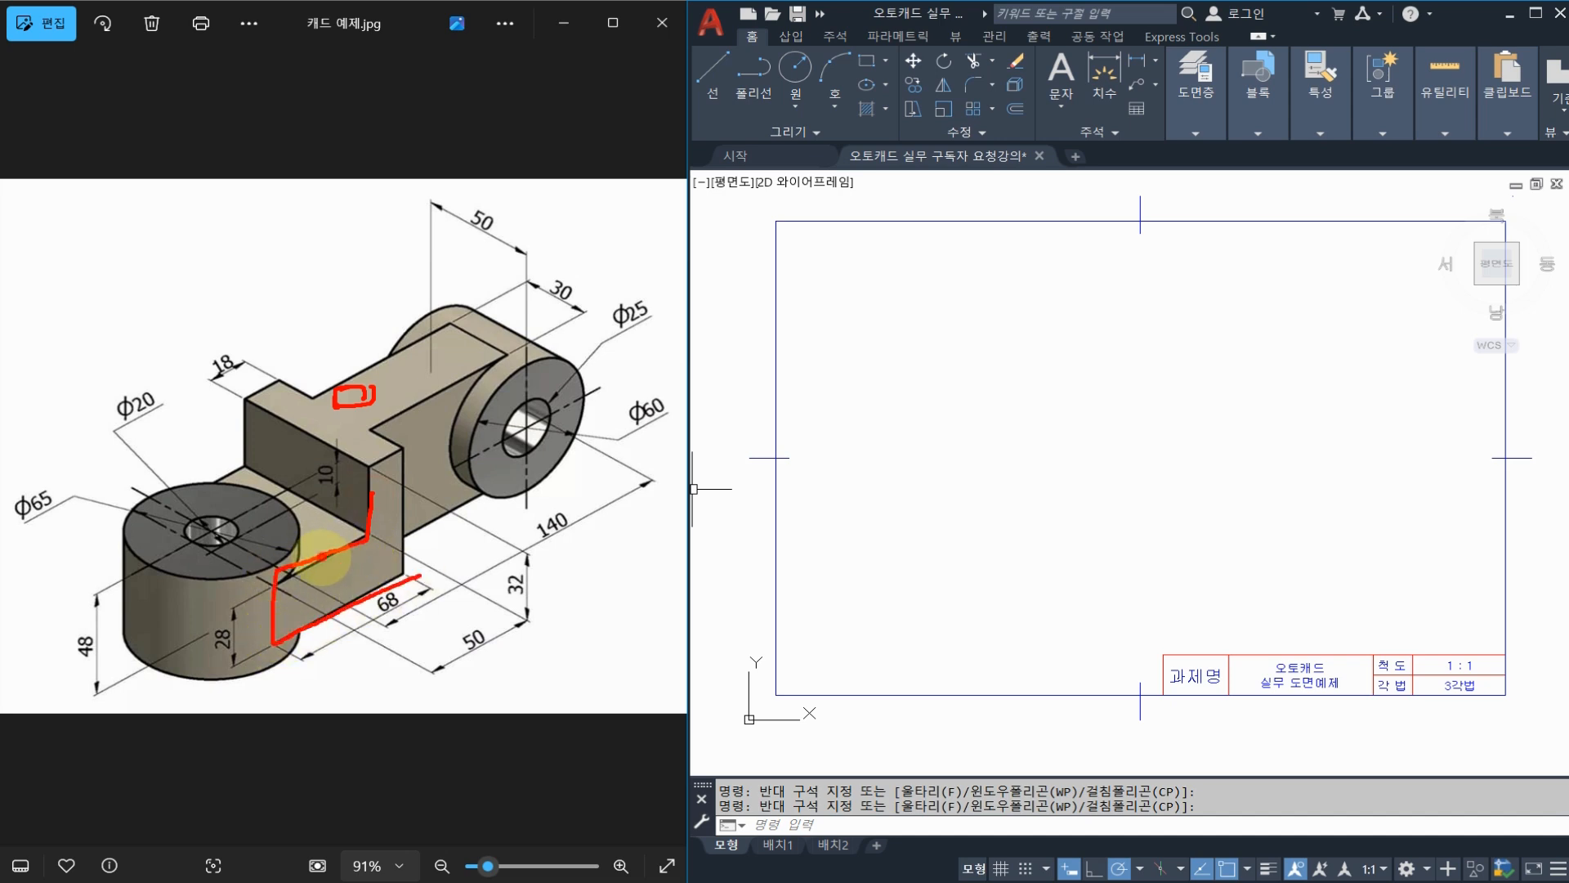
left_click_drag(290, 565, 290, 548)
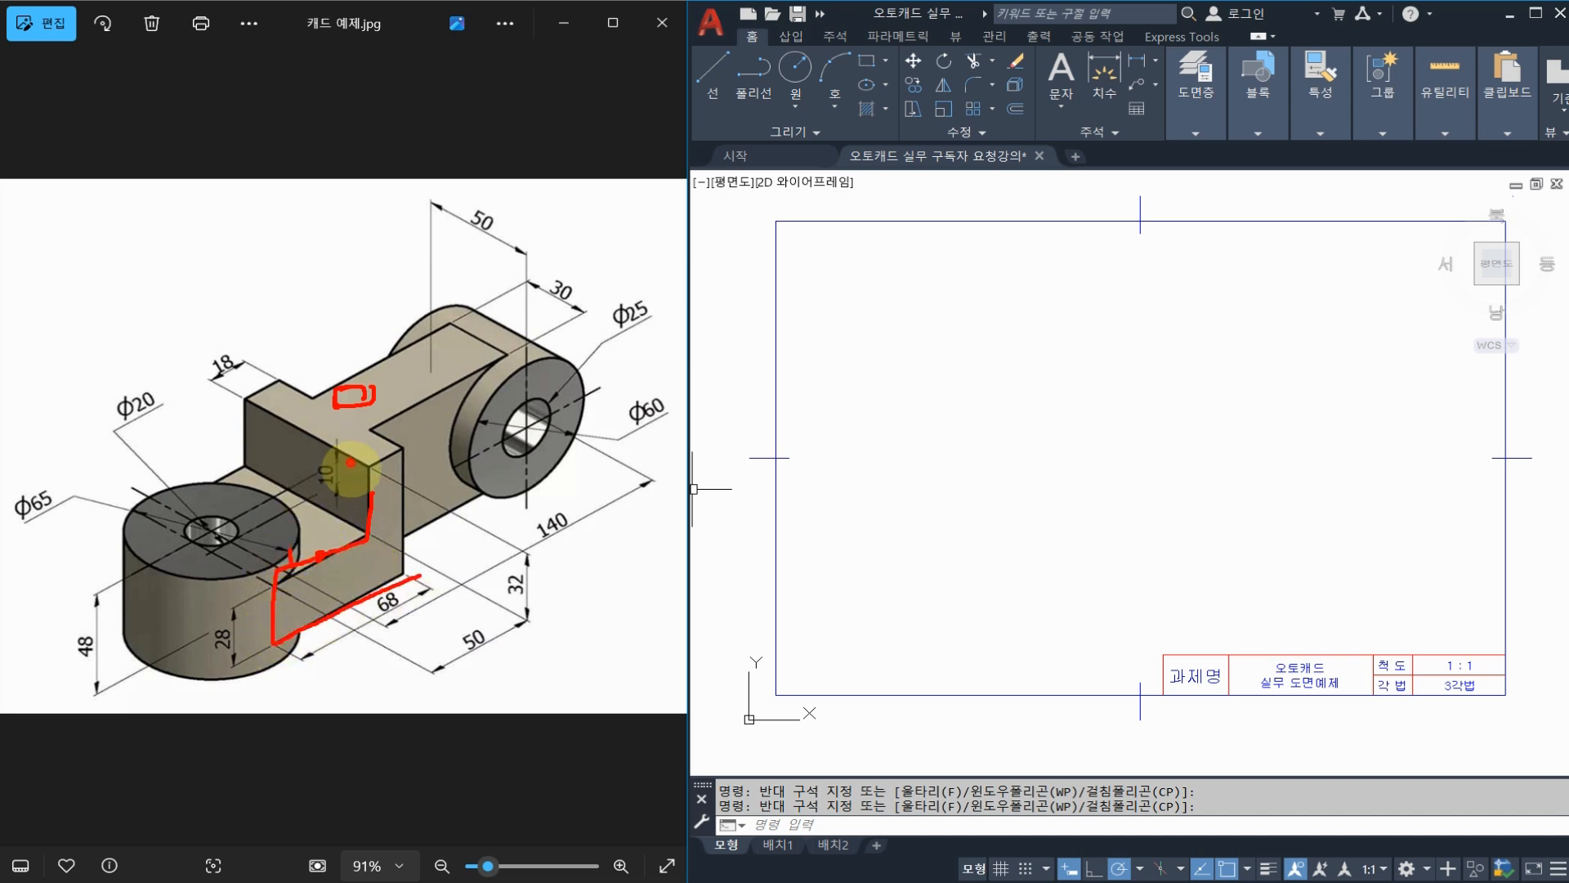
mouse_move(349, 461)
left_mouse_down()
mouse_move(312, 493)
mouse_move(349, 469)
left_mouse_up()
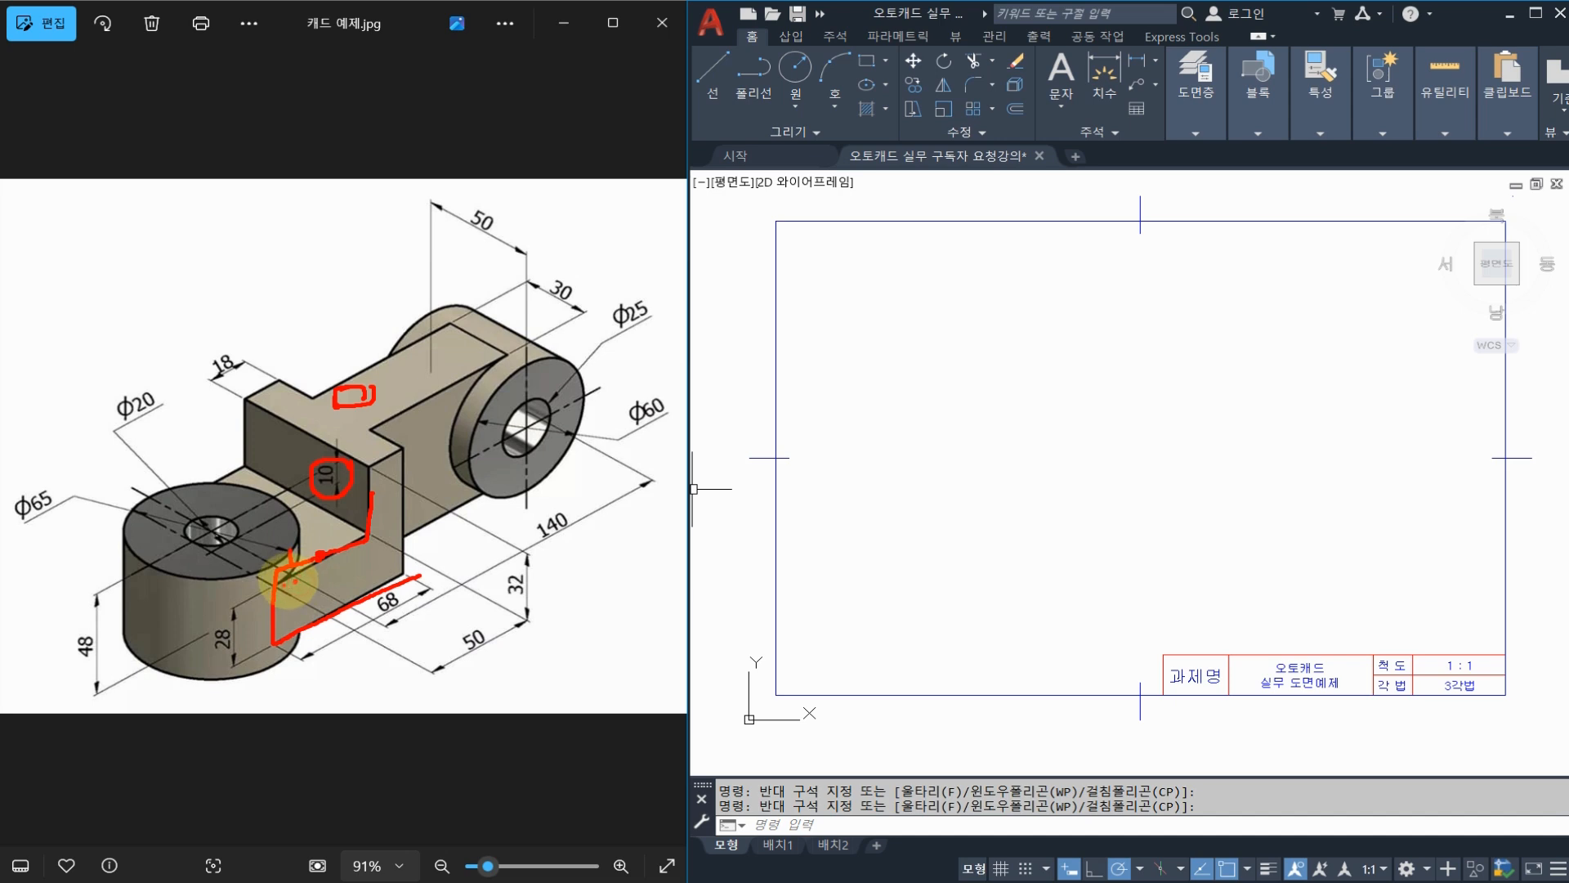
mouse_move(287, 582)
left_mouse_down()
mouse_move(260, 559)
mouse_move(286, 578)
left_mouse_up()
left_click_drag(296, 657, 294, 644)
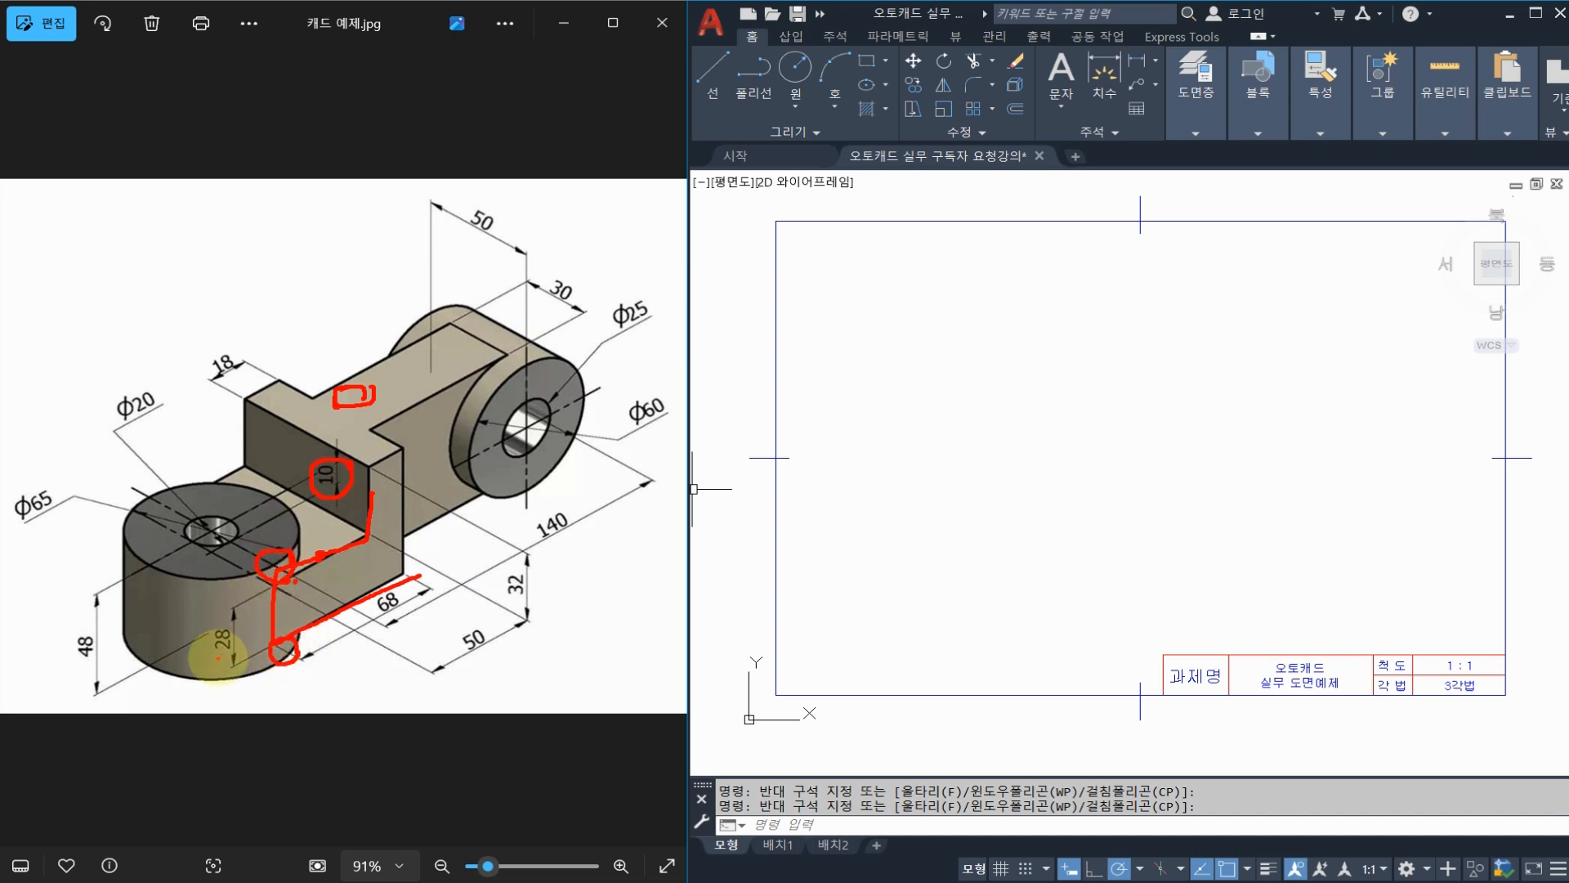
mouse_move(132, 651)
left_mouse_down()
mouse_move(88, 670)
mouse_move(112, 652)
left_mouse_up()
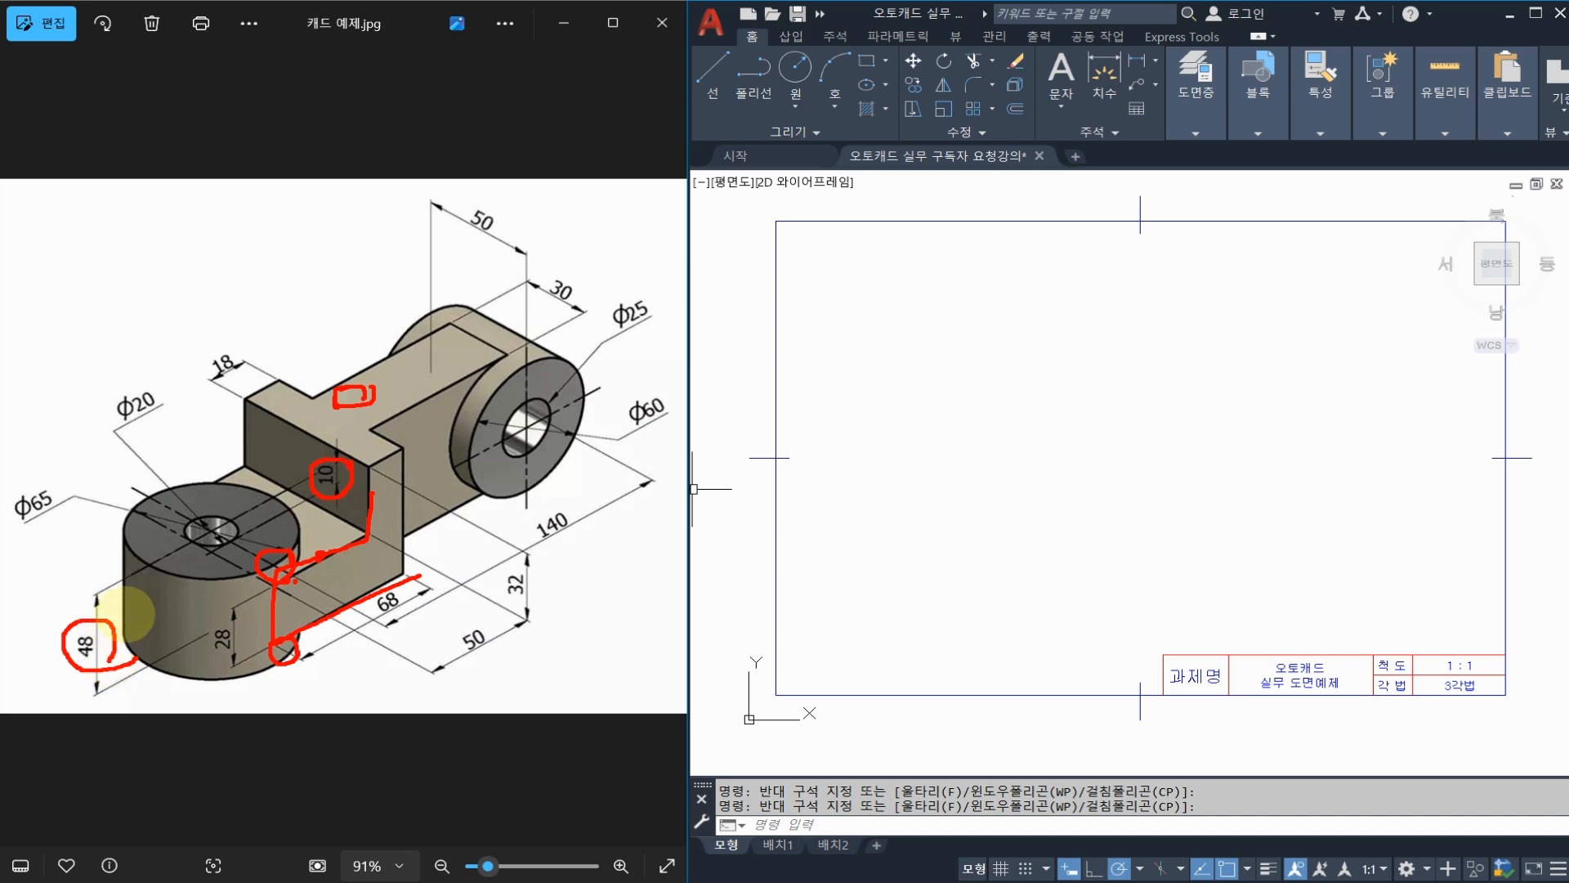
left_click_drag(185, 570, 180, 670)
mouse_move(201, 510)
left_mouse_down()
mouse_move(239, 526)
mouse_move(221, 533)
left_mouse_up()
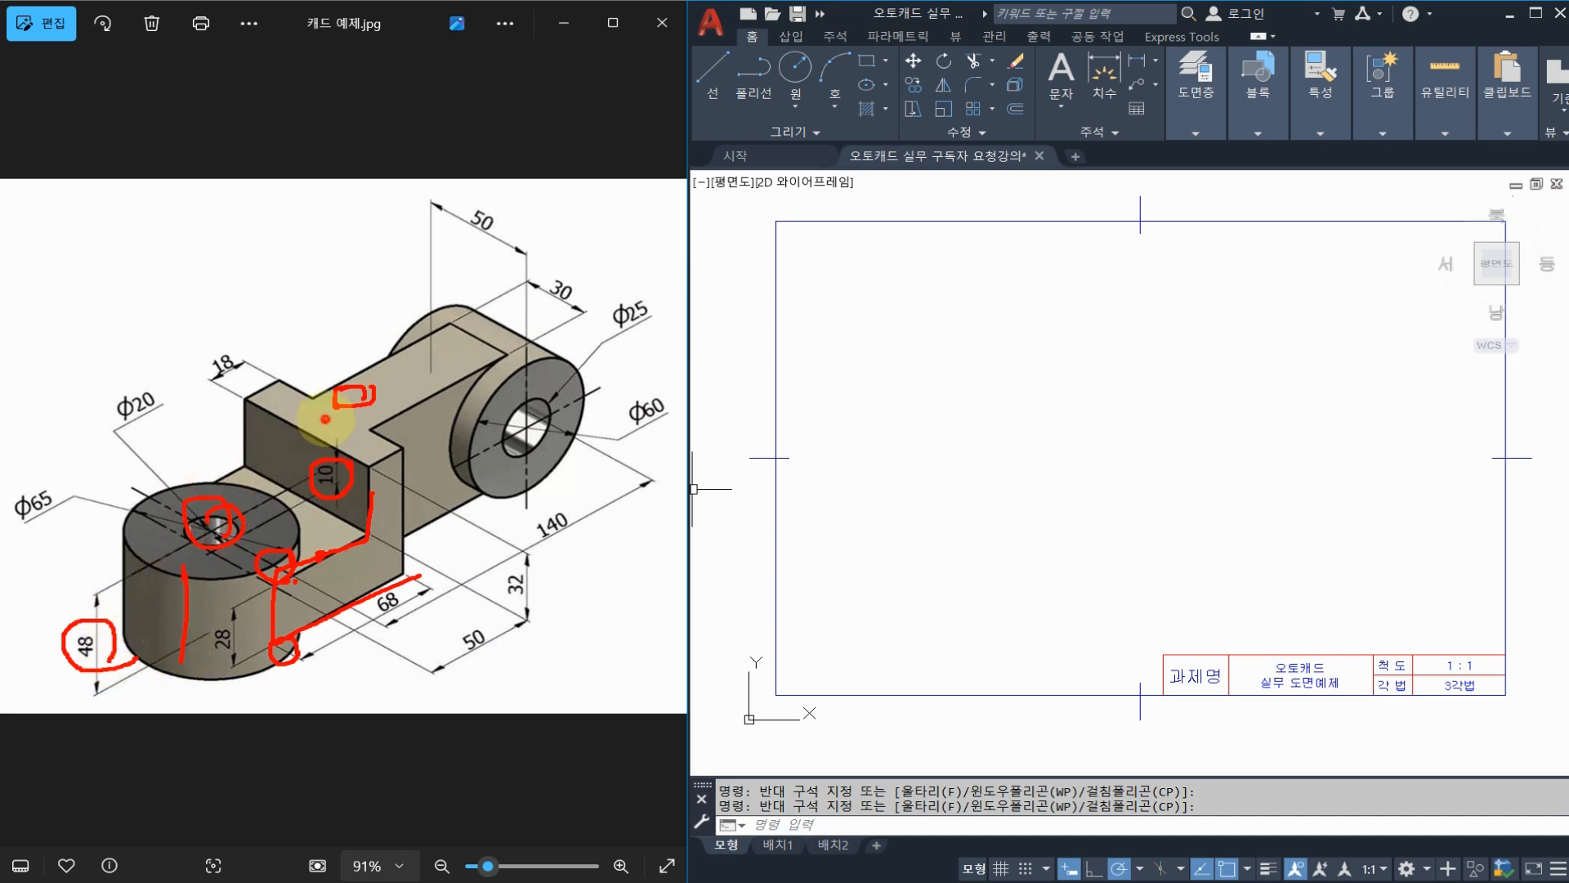
mouse_move(331, 404)
left_mouse_down()
mouse_move(378, 389)
mouse_move(358, 413)
left_mouse_up()
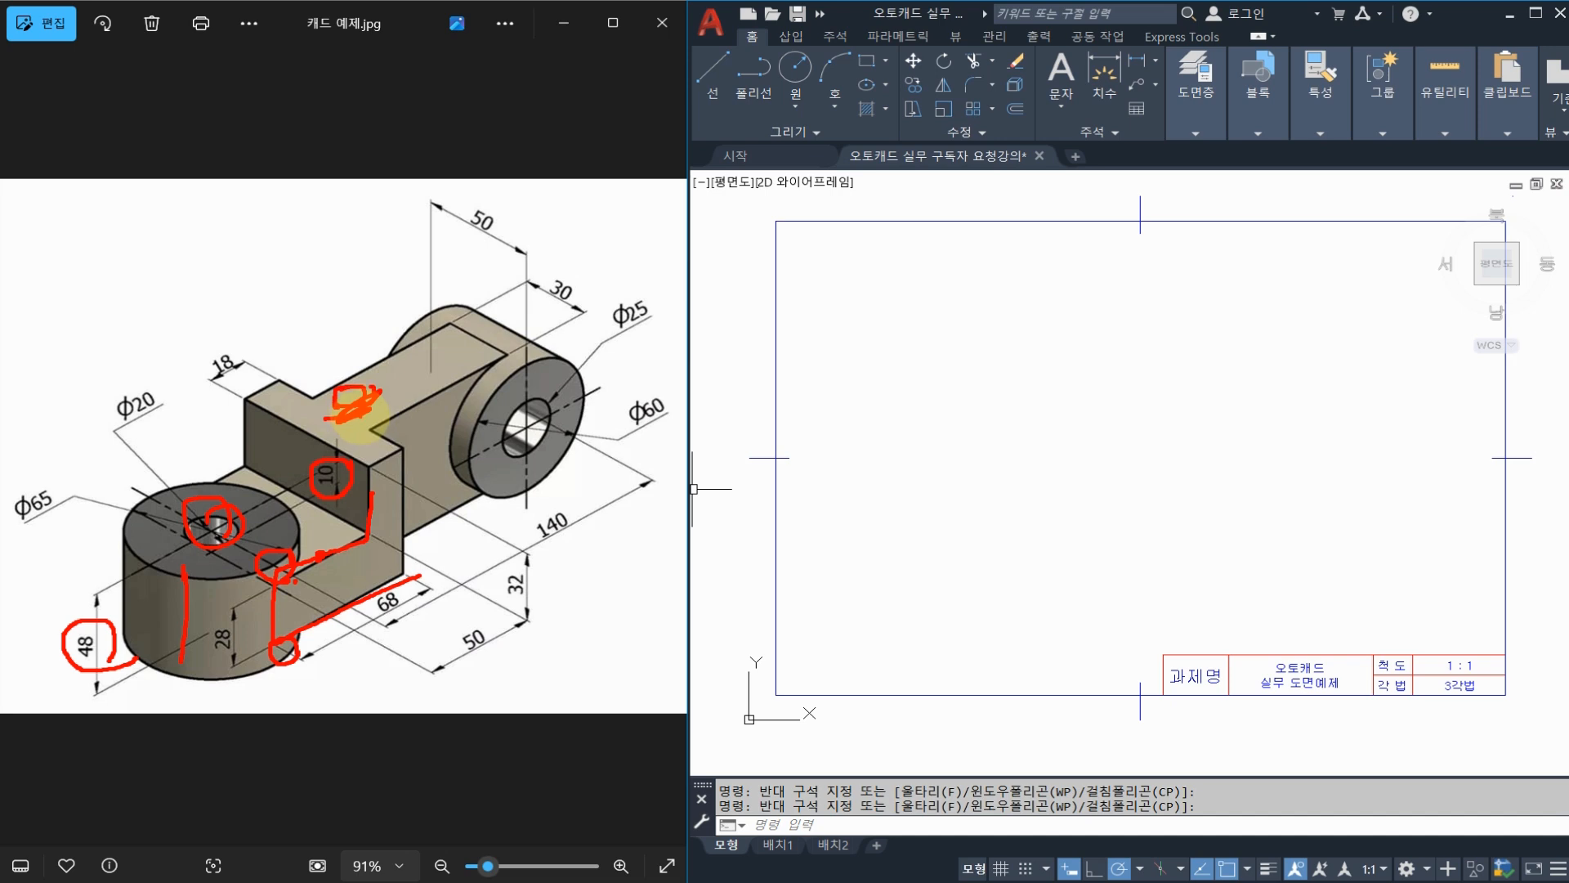
key("Escape")
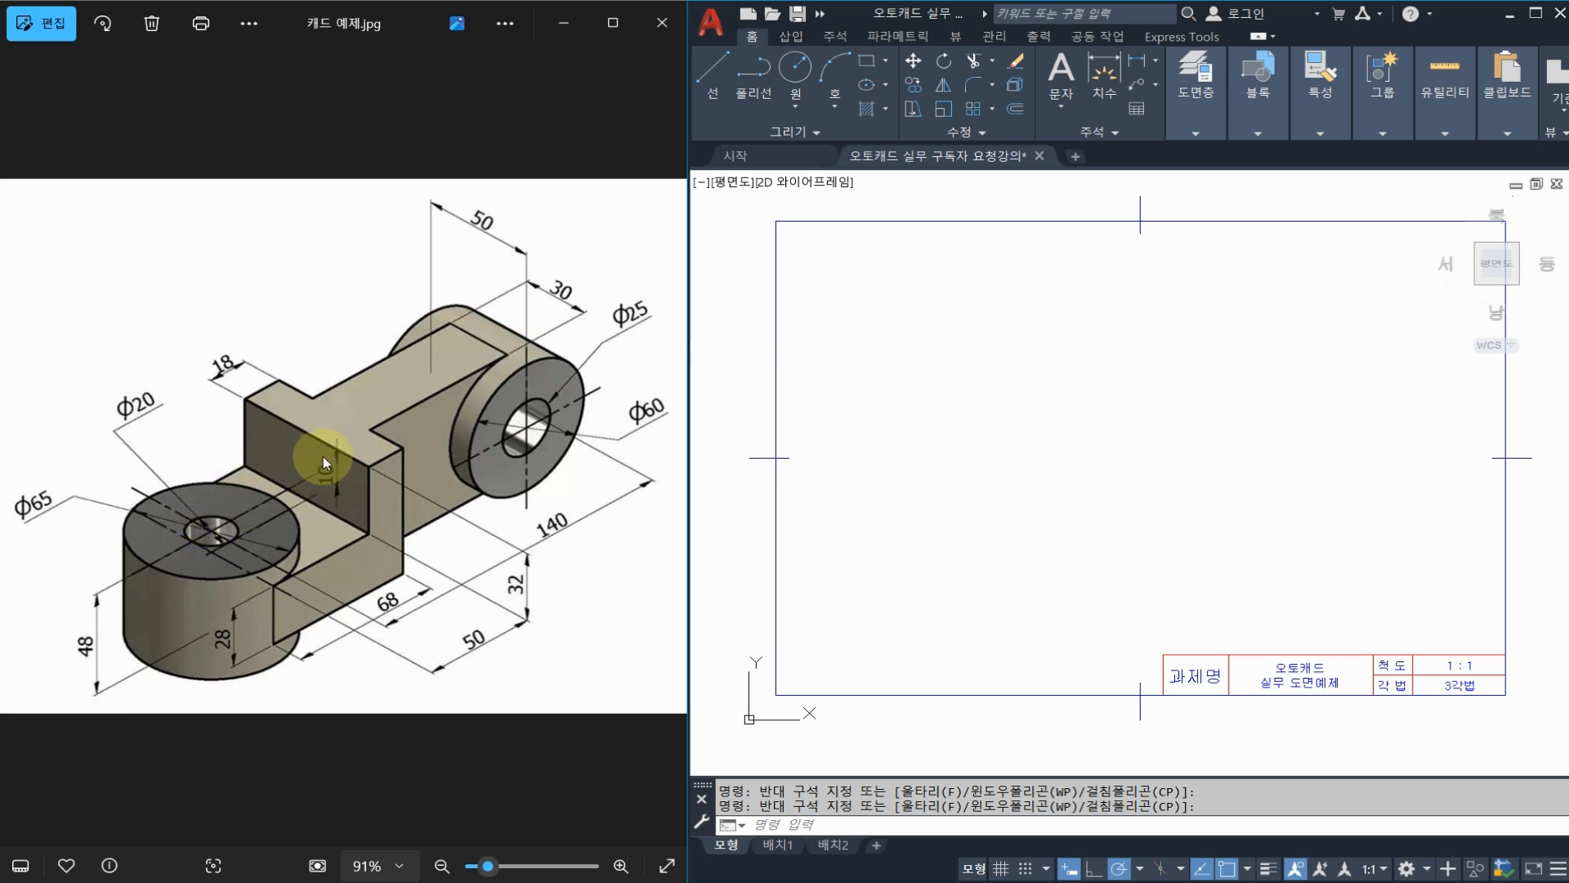
Examine how the 10 dimension and the 28-high lower arm relate to the top and bottom faces of the Ø65 cylinder
key("ctrl+2")
mouse_move(365, 398)
left_mouse_down()
mouse_move(347, 435)
mouse_move(327, 419)
mouse_move(298, 482)
mouse_move(341, 470)
mouse_move(301, 449)
left_mouse_up()
left_click_drag(290, 420, 323, 447)
left_click_drag(321, 500, 349, 470)
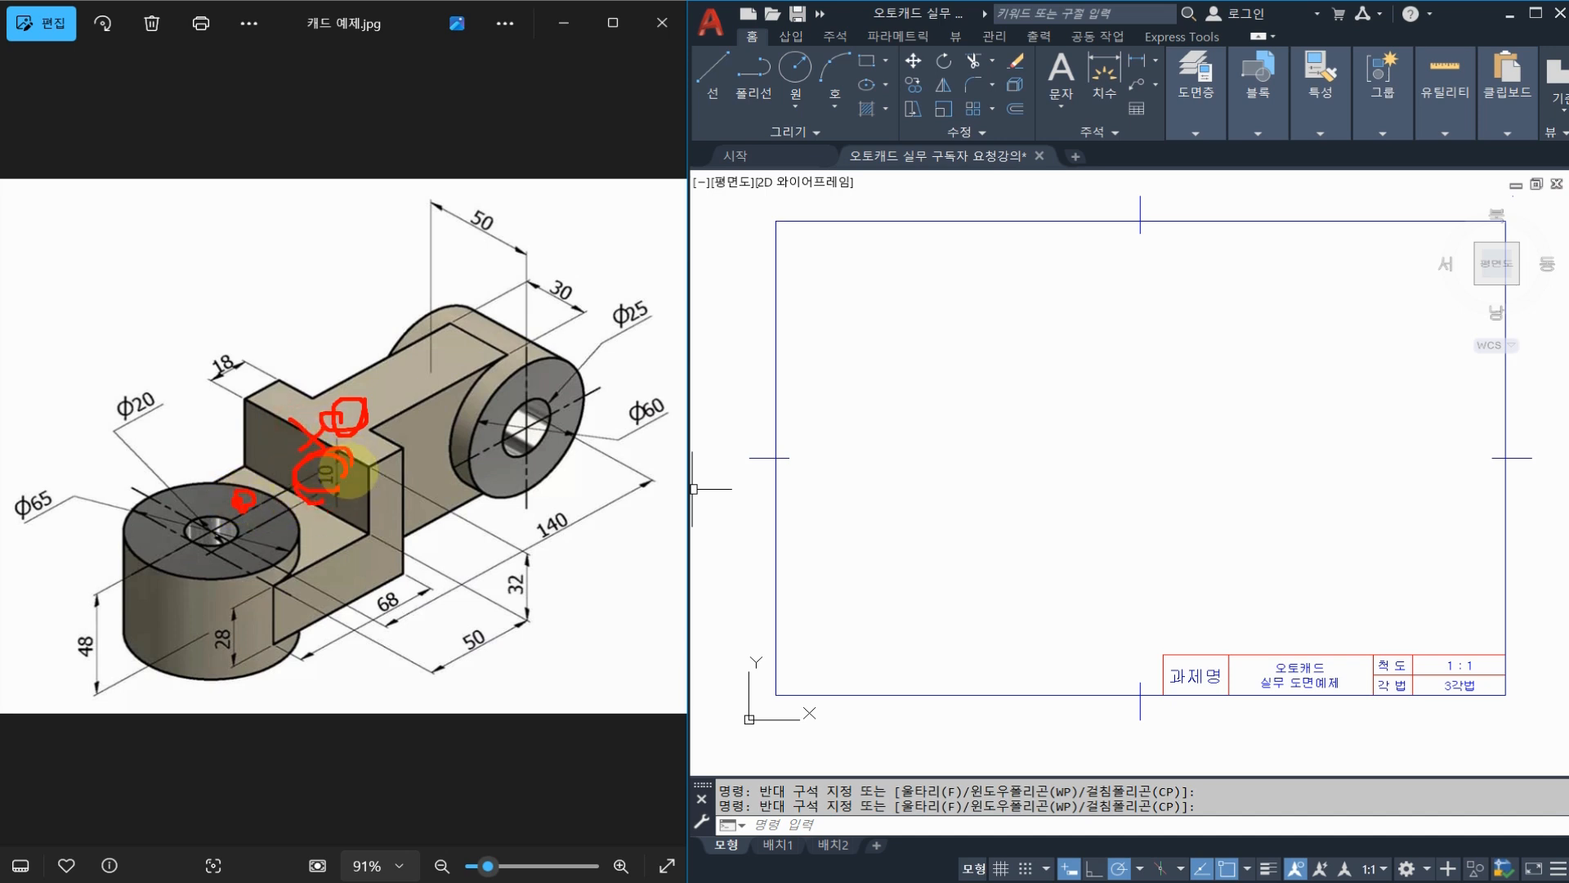
mouse_move(323, 524)
left_mouse_down()
mouse_move(335, 542)
mouse_move(305, 522)
left_mouse_up()
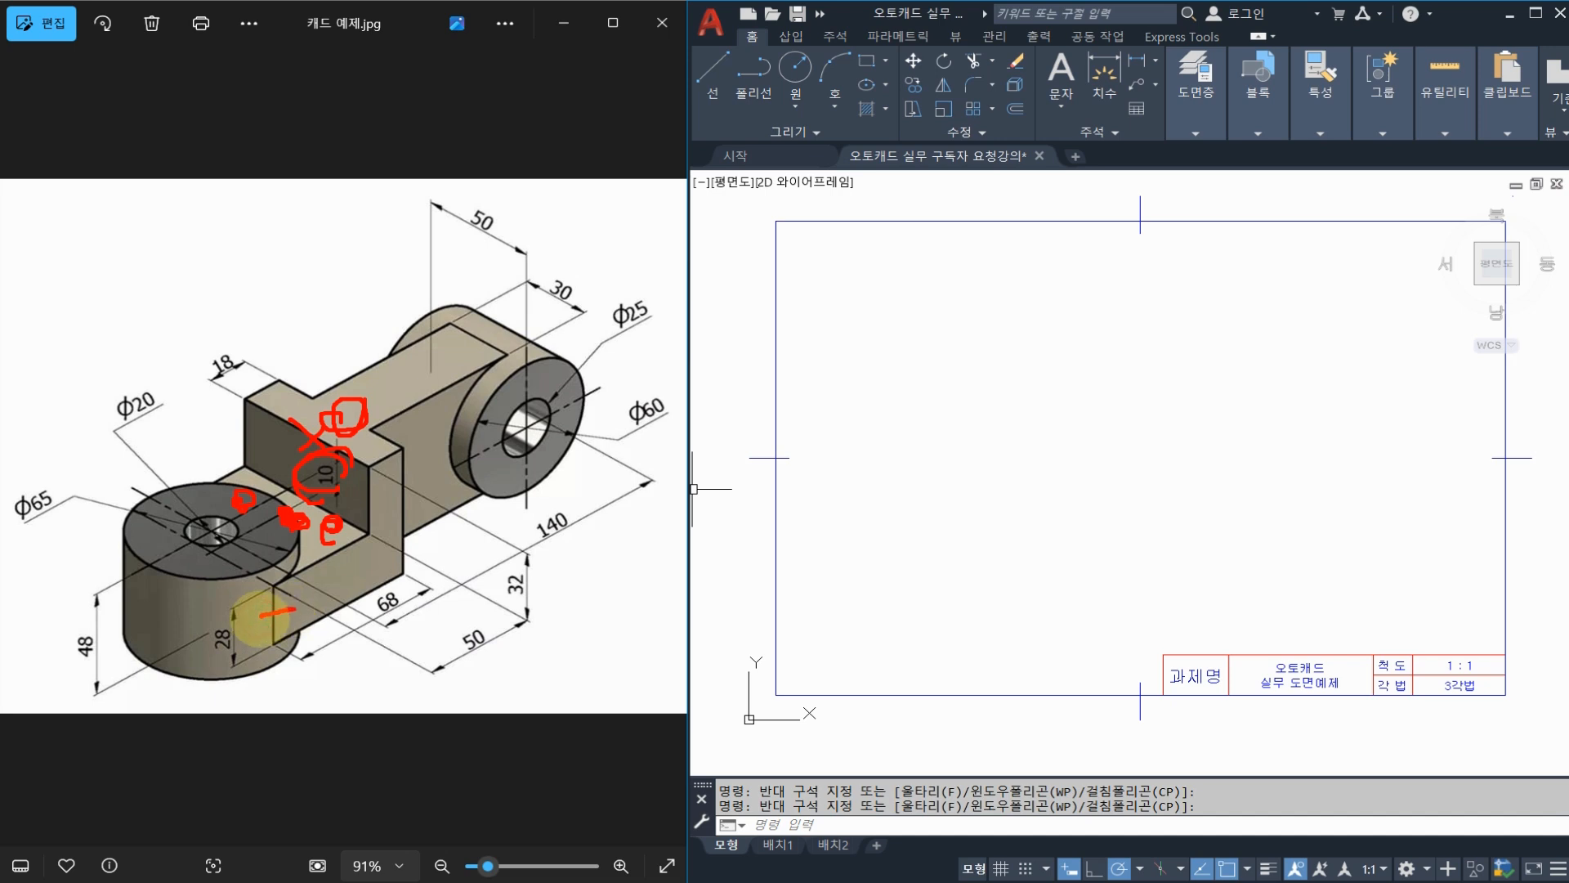
mouse_move(260, 617)
left_mouse_down()
mouse_move(292, 608)
mouse_move(261, 621)
mouse_move(262, 668)
left_mouse_up()
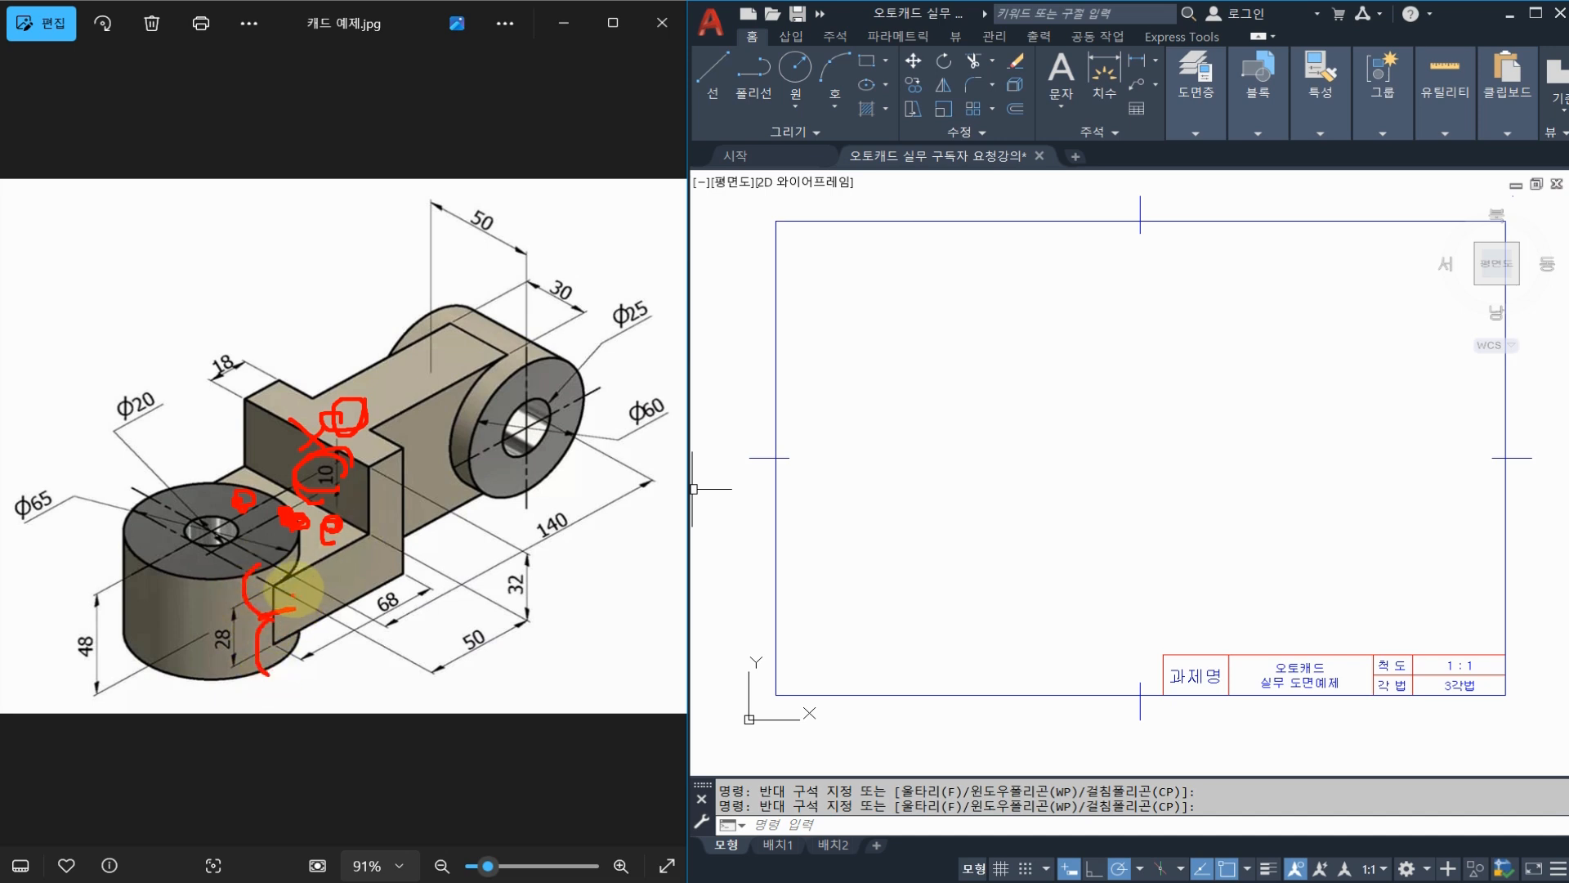
left_click_drag(278, 562, 294, 574)
left_click_drag(285, 636, 298, 647)
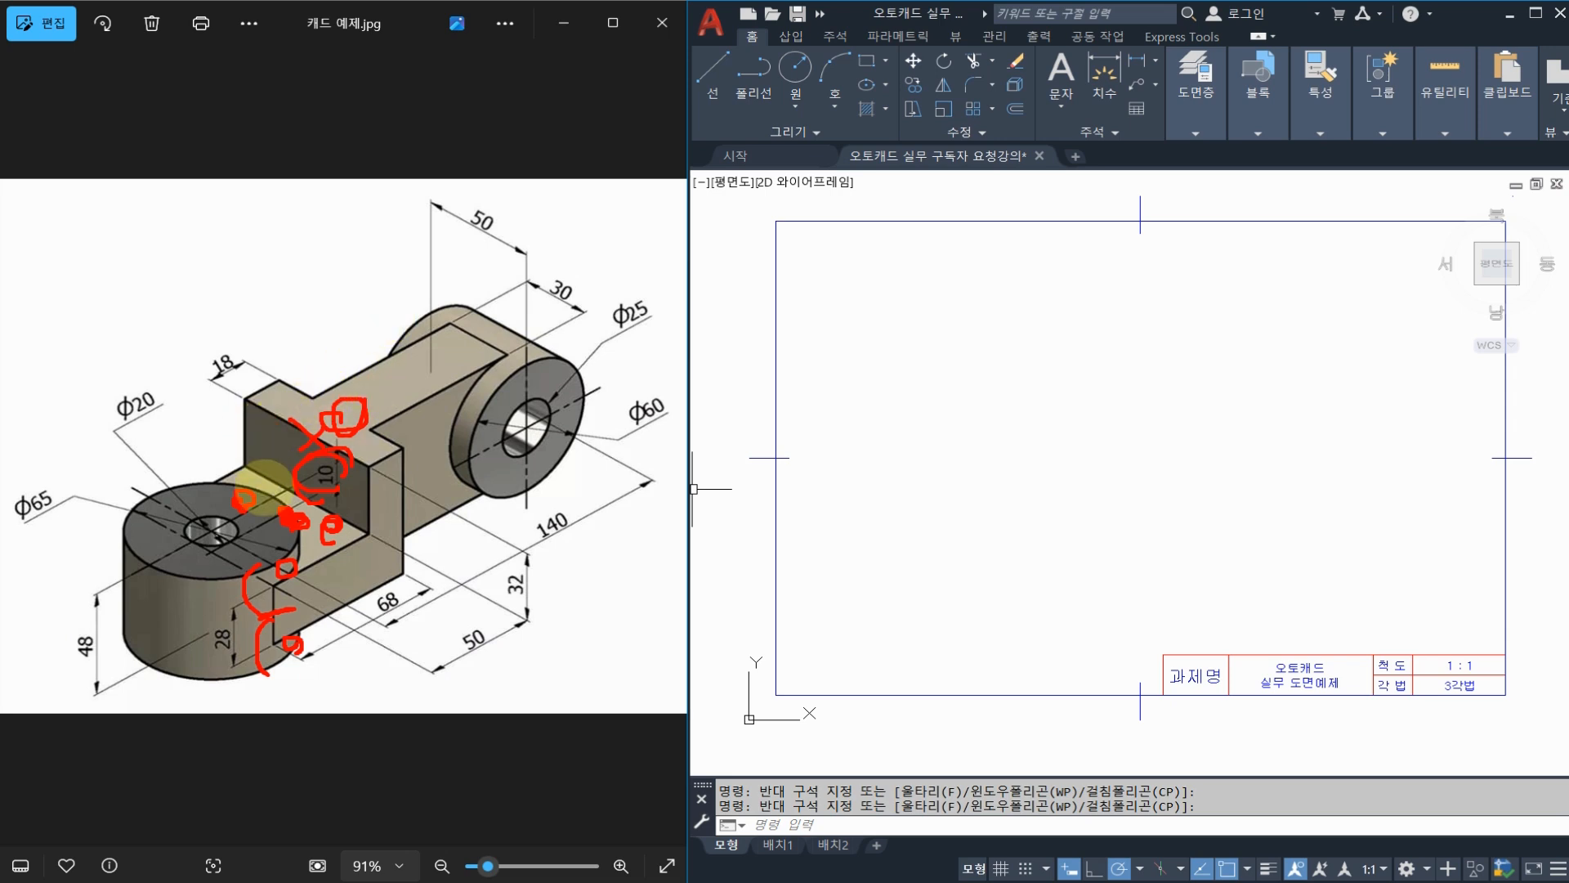
left_click_drag(282, 663, 288, 662)
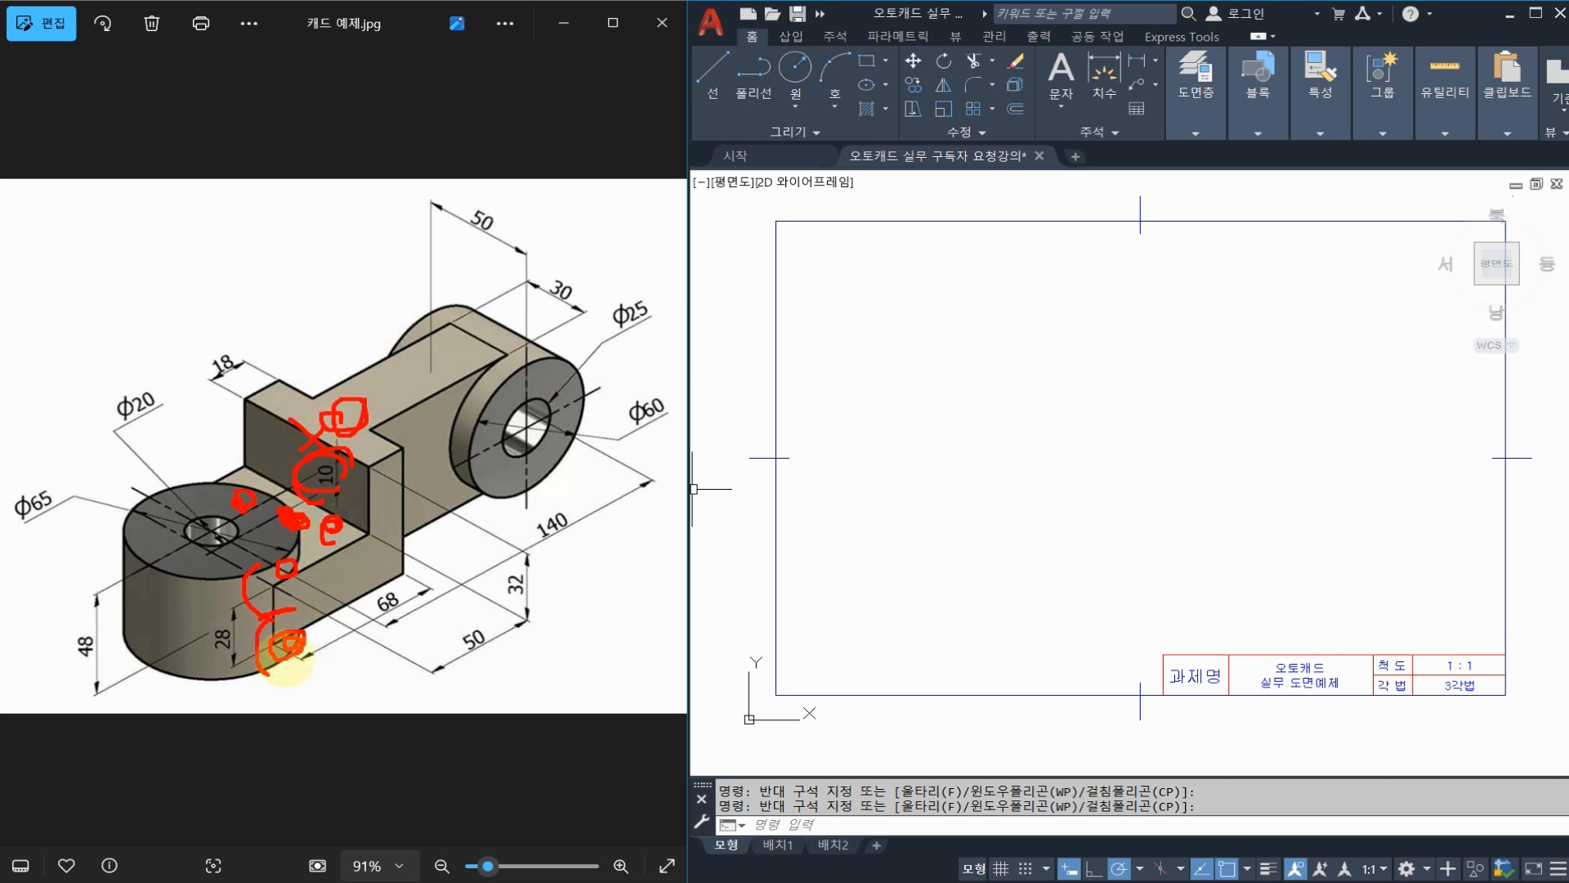
key("Escape")
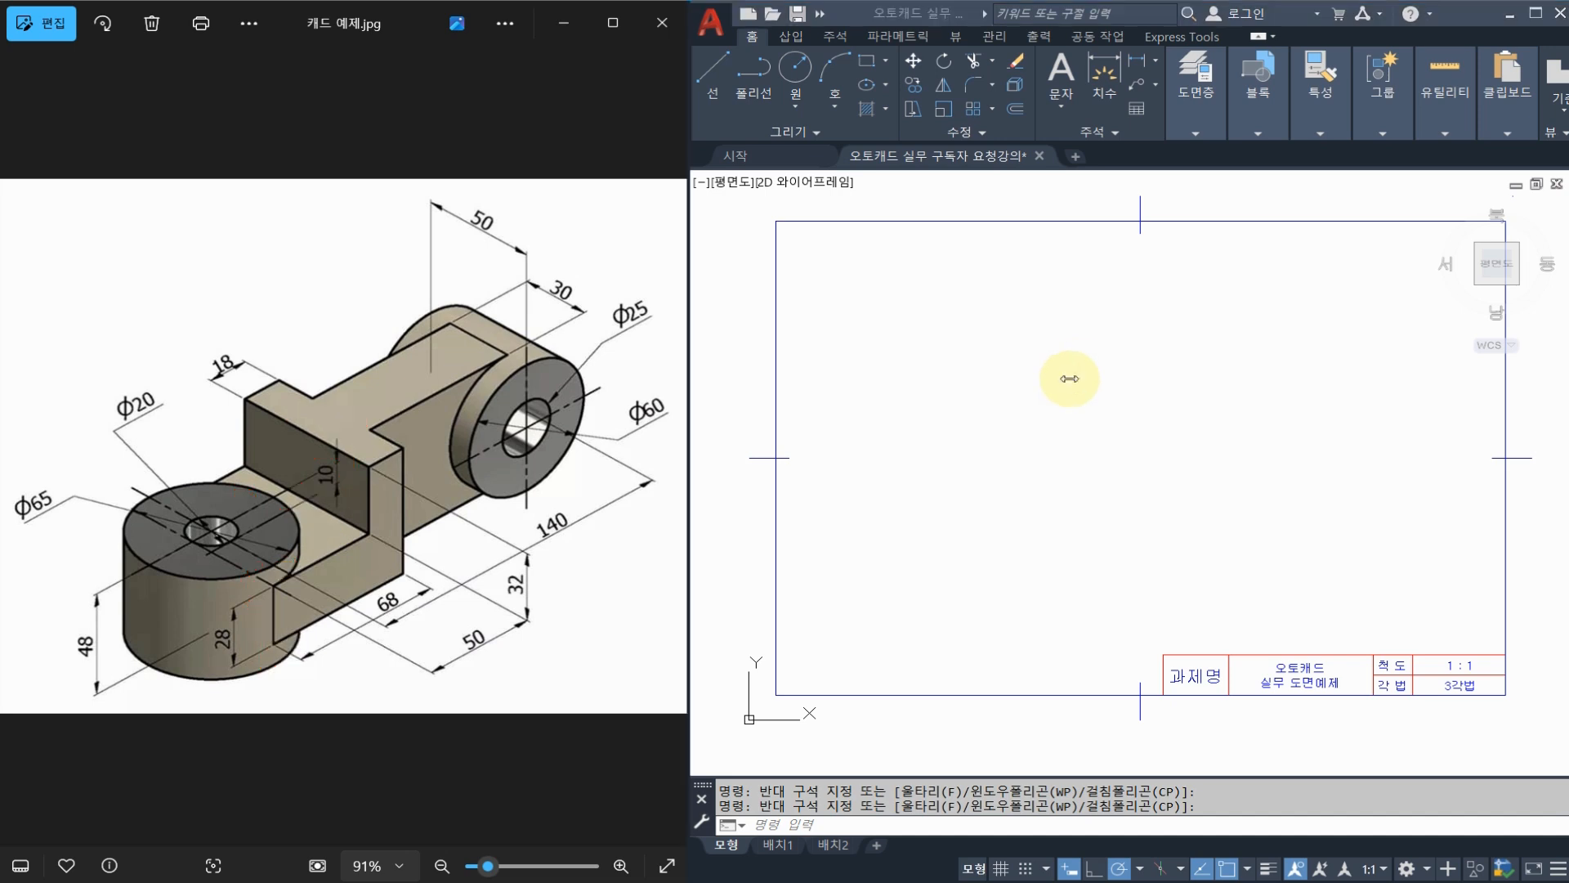
Draw a horizontal and a vertical construction line crossing in the empty area left of the drawing frame
left_click(1070, 377)
key("Escape")
scroll(1096, 395, "down", 2)
scroll(1096, 395, "down", 2)
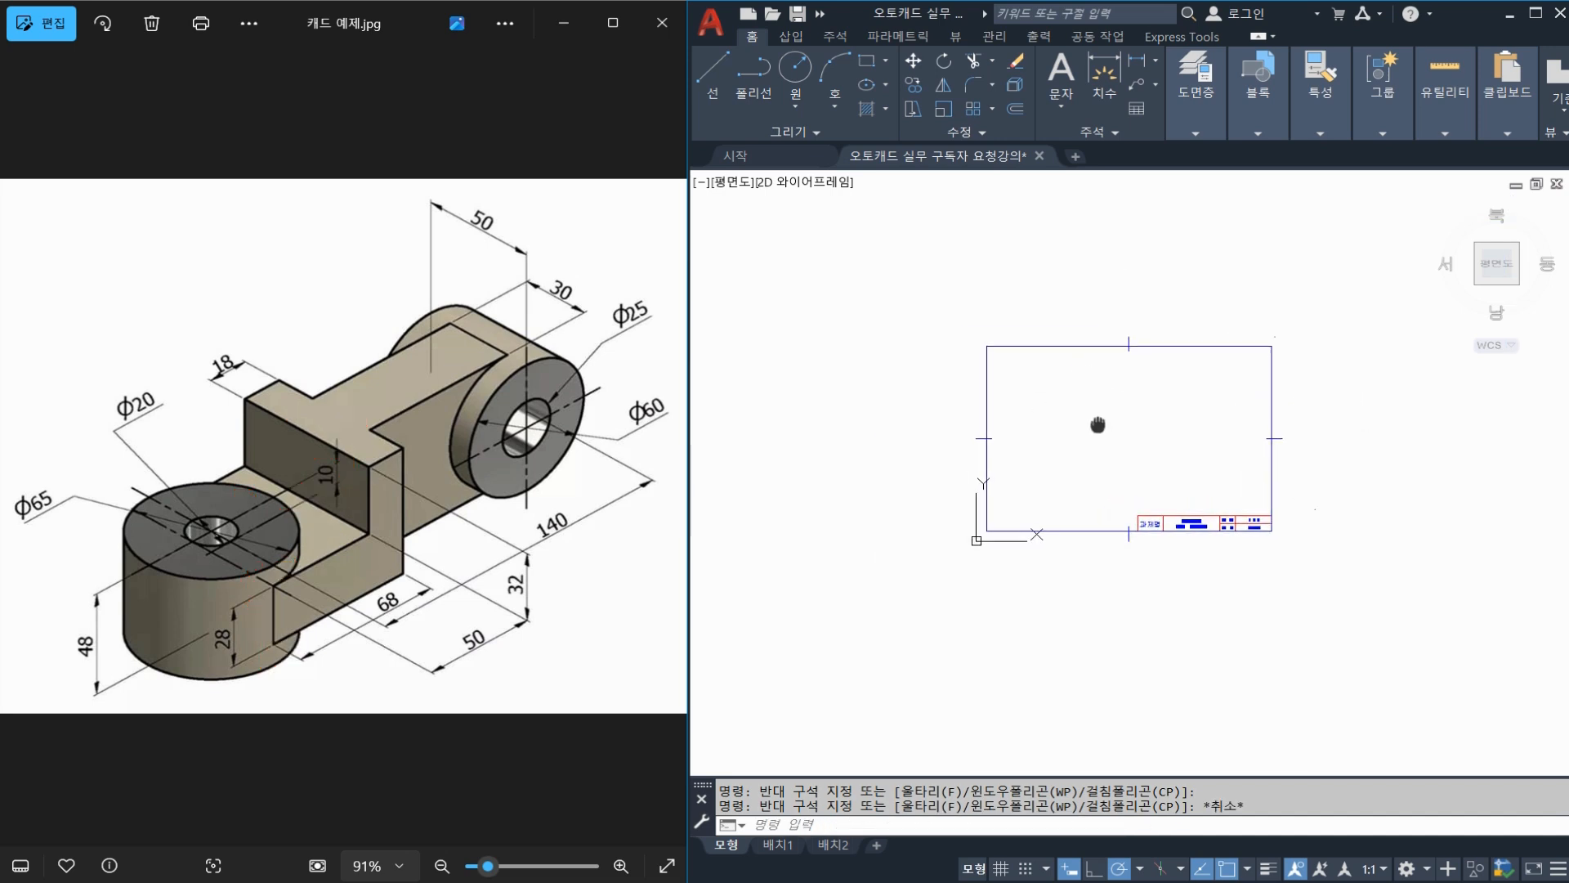
scroll(1110, 409, "up", 2)
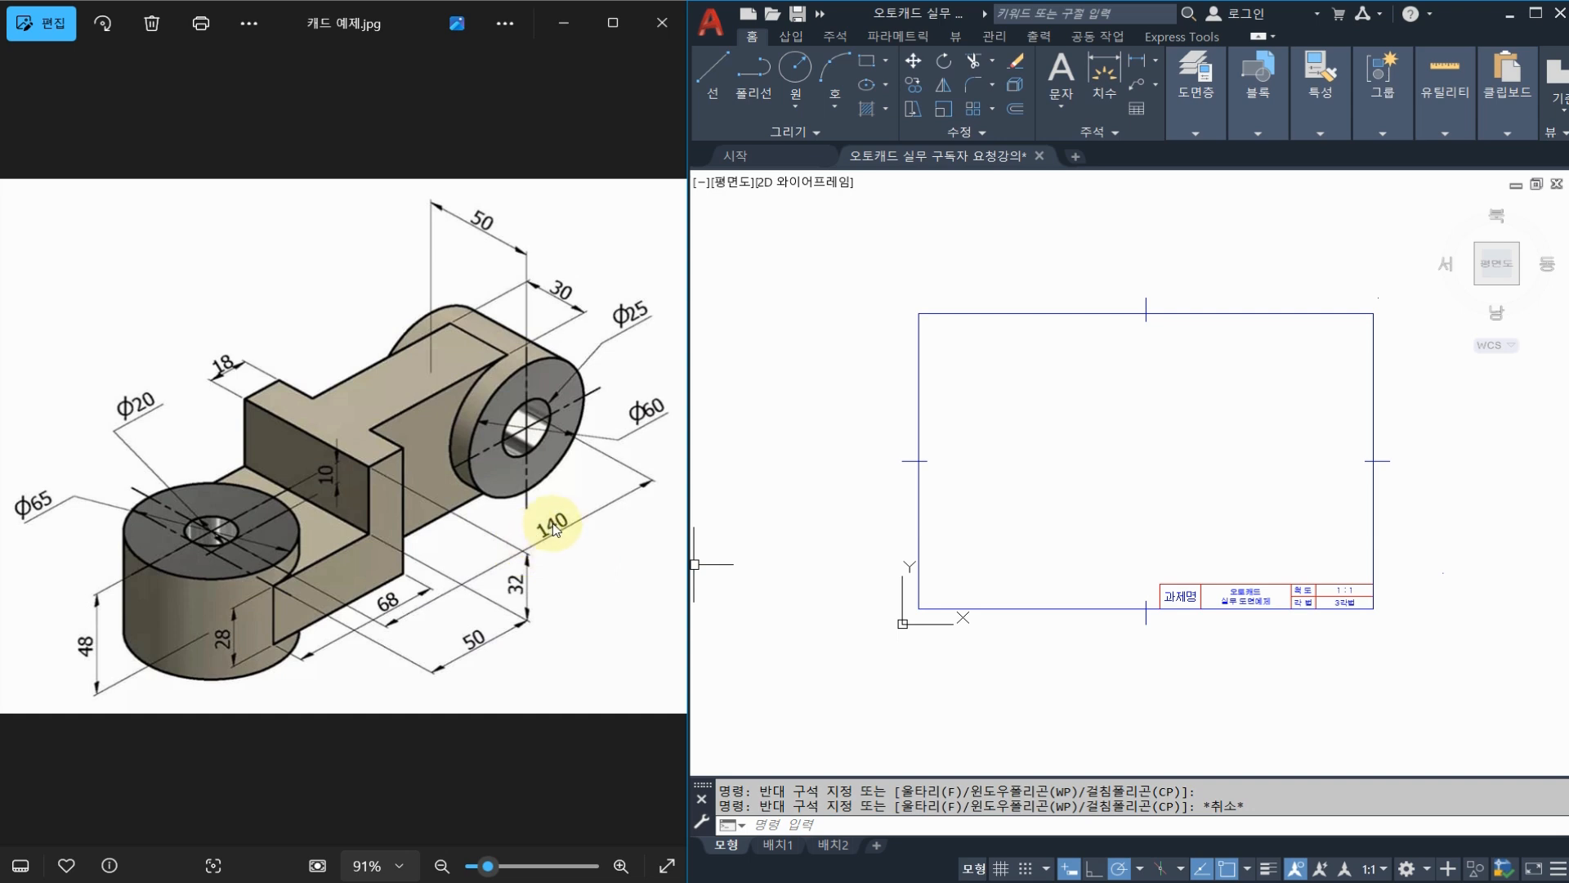
left_click(939, 449)
key("Escape")
middle_click_drag(939, 472, 1354, 484)
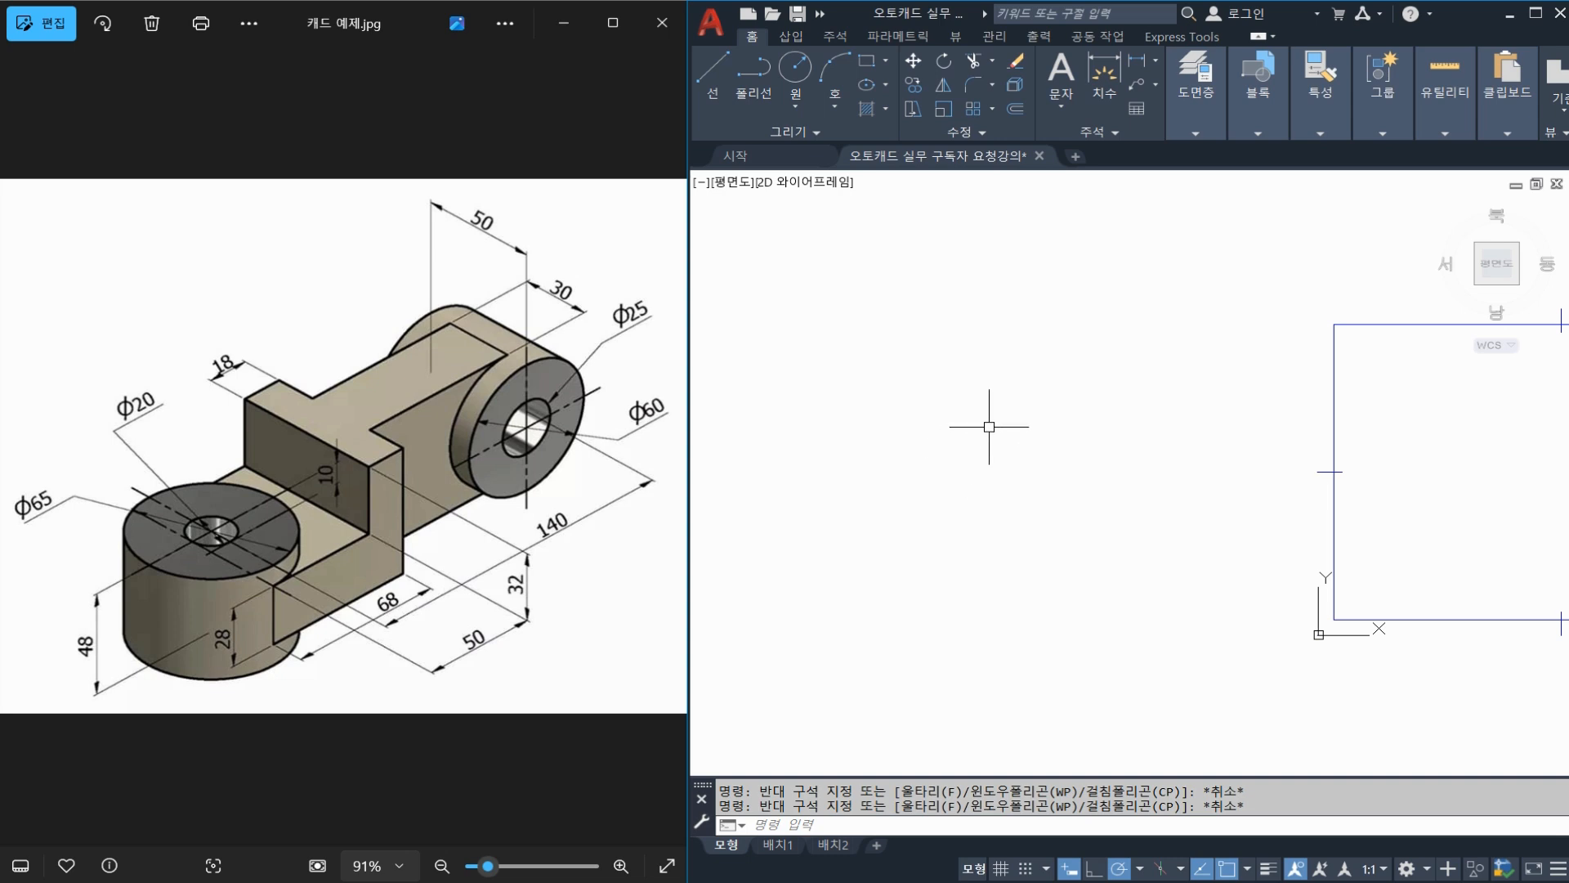
left_click(1078, 472)
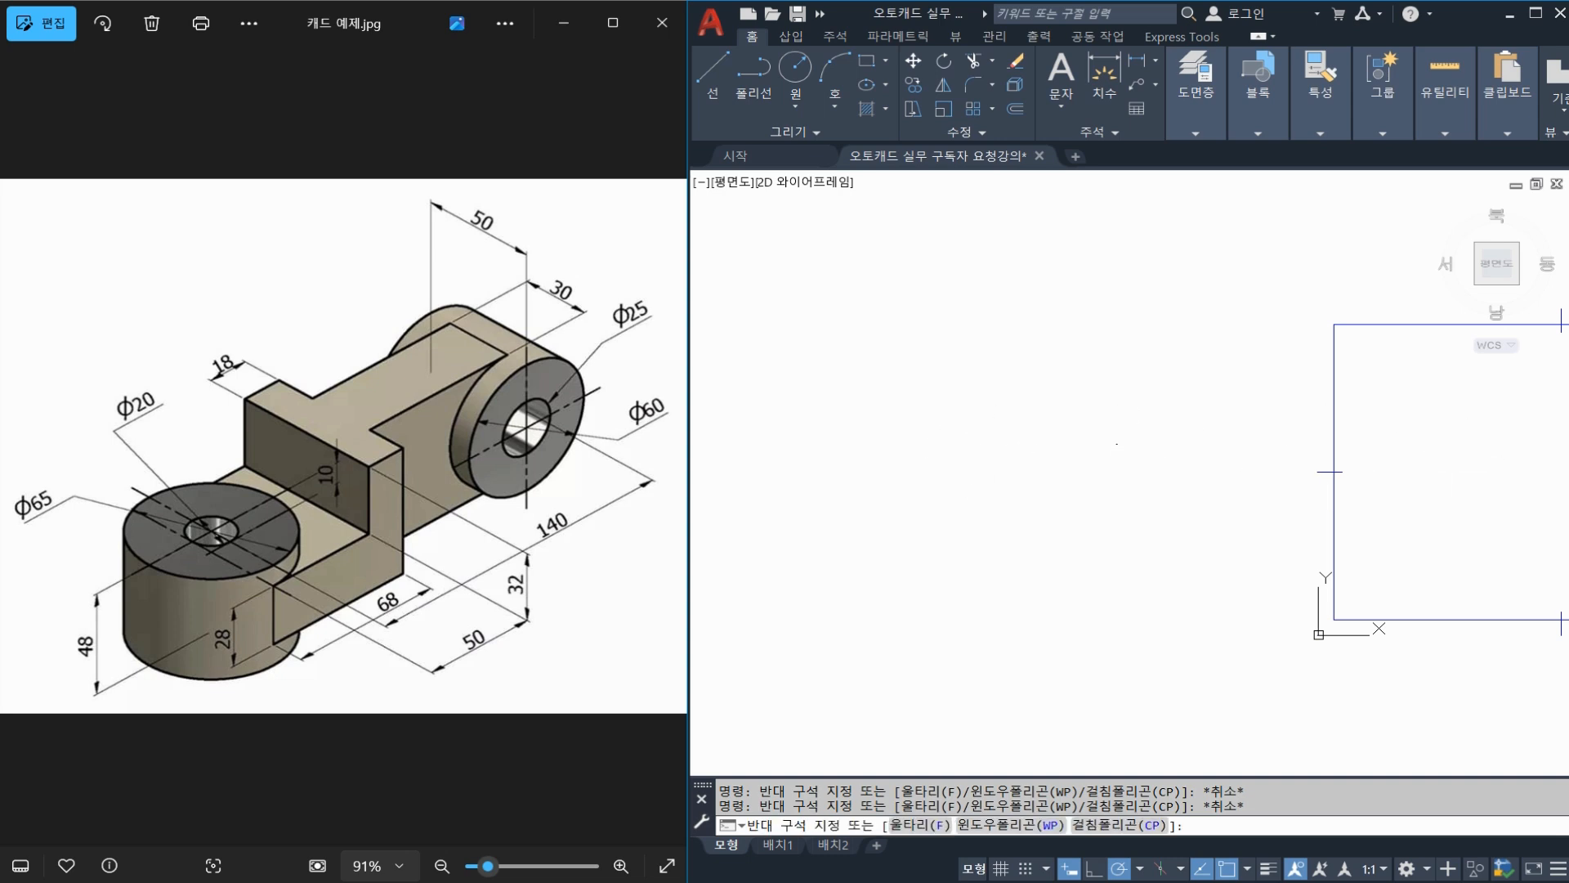
left_click(1078, 473)
key("Return")
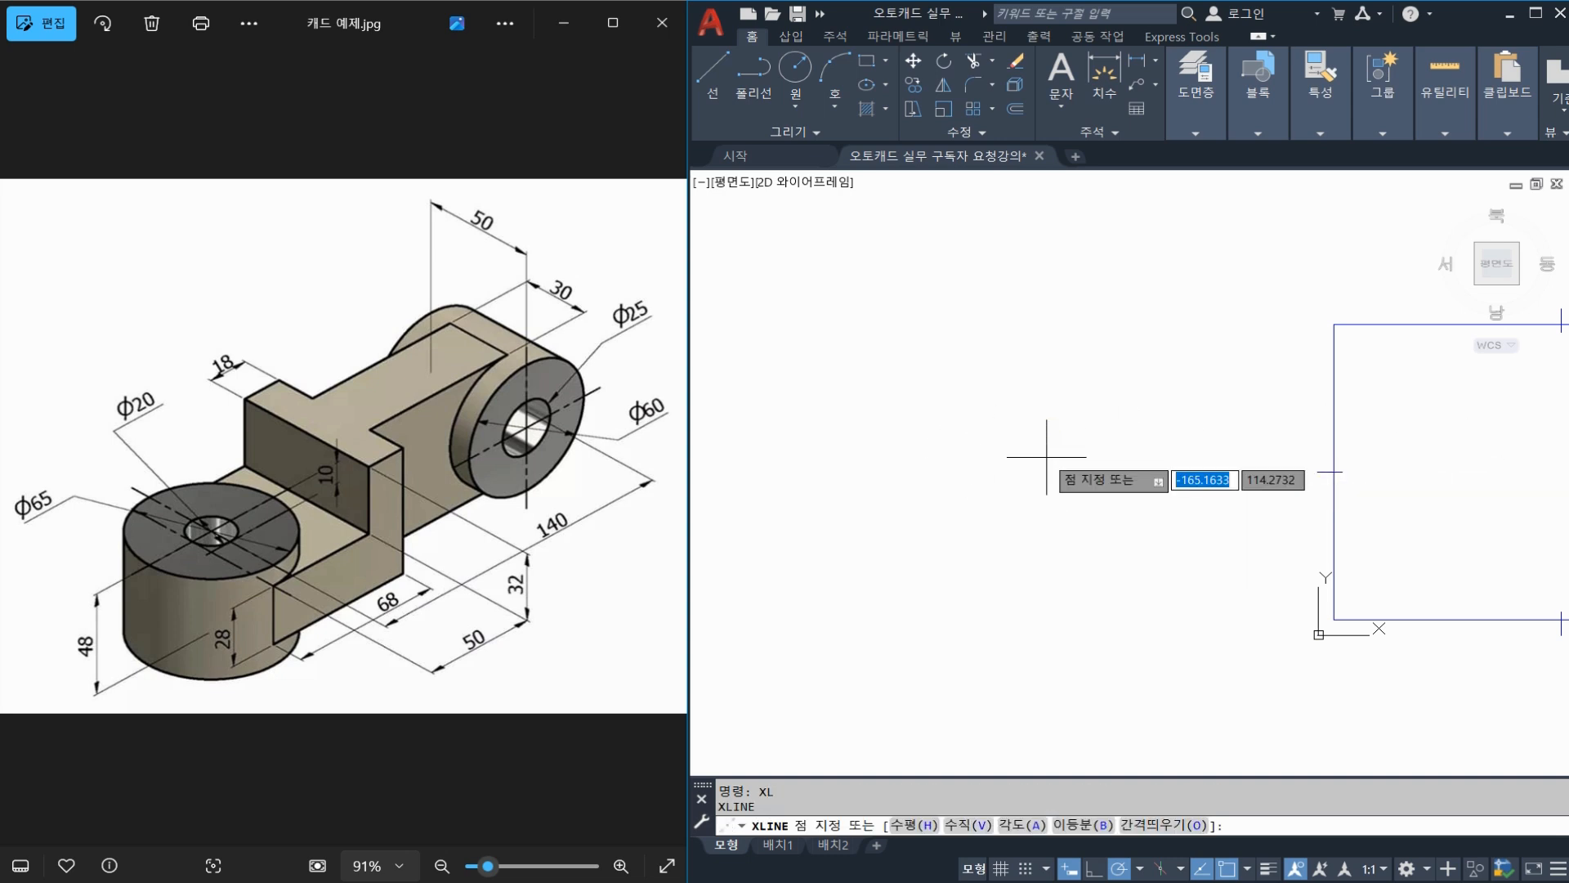
key("Hangul")
left_click(1051, 464)
left_click(1050, 426)
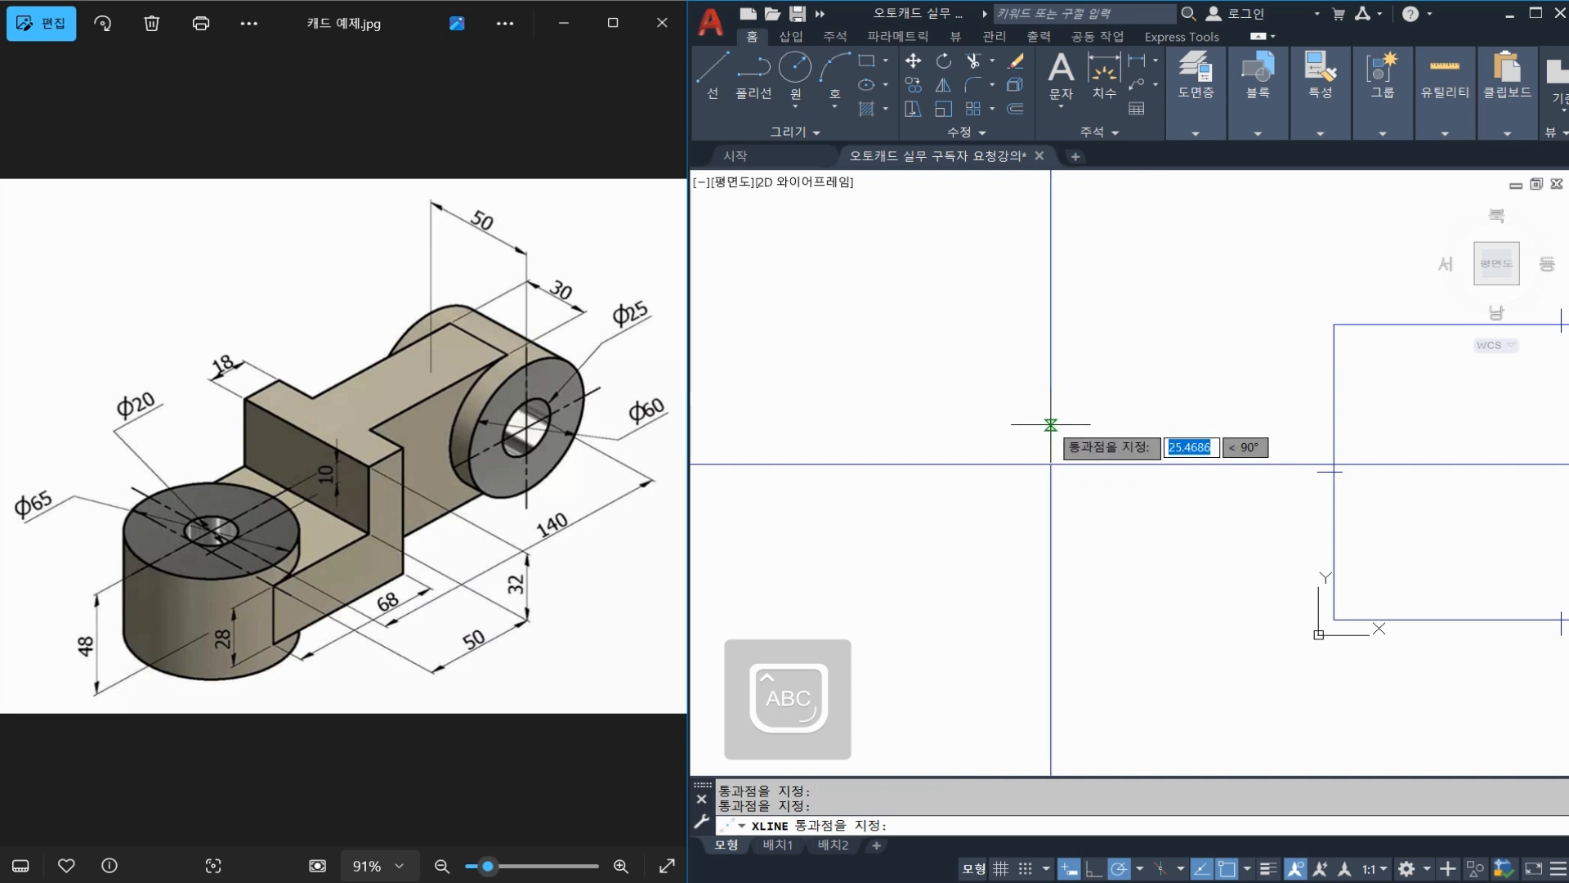
key("Escape")
Draw the Ø25 hole of the upper boss as a circle centred on the intersection of the construction lines
left_click_drag(1042, 492, 1034, 492)
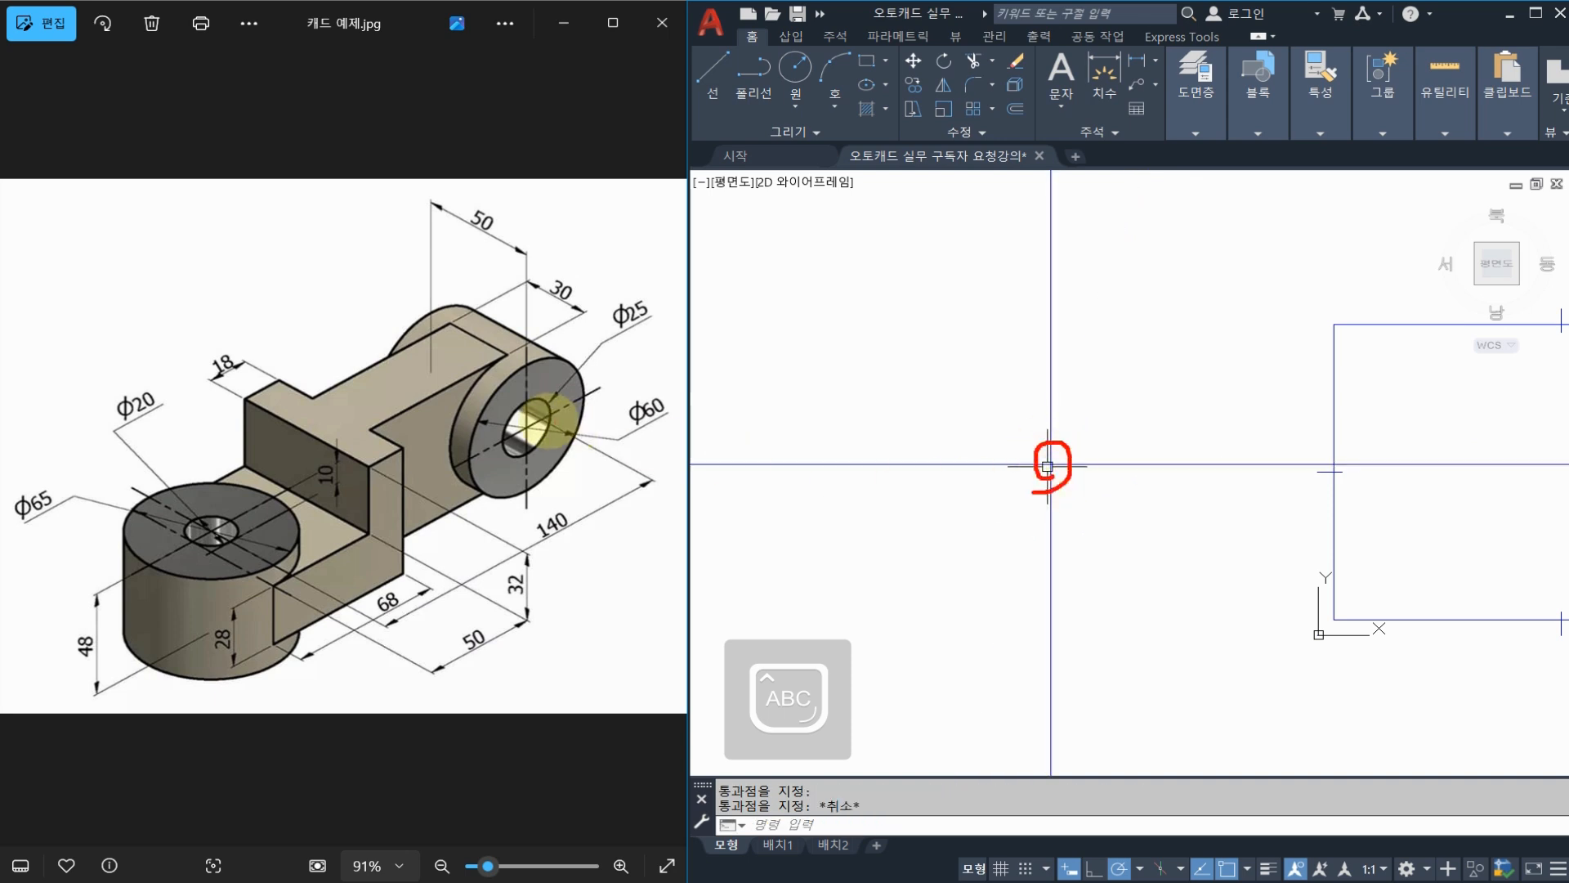
mouse_move(533, 420)
left_mouse_down()
mouse_move(513, 429)
mouse_move(527, 437)
mouse_move(538, 419)
left_mouse_up()
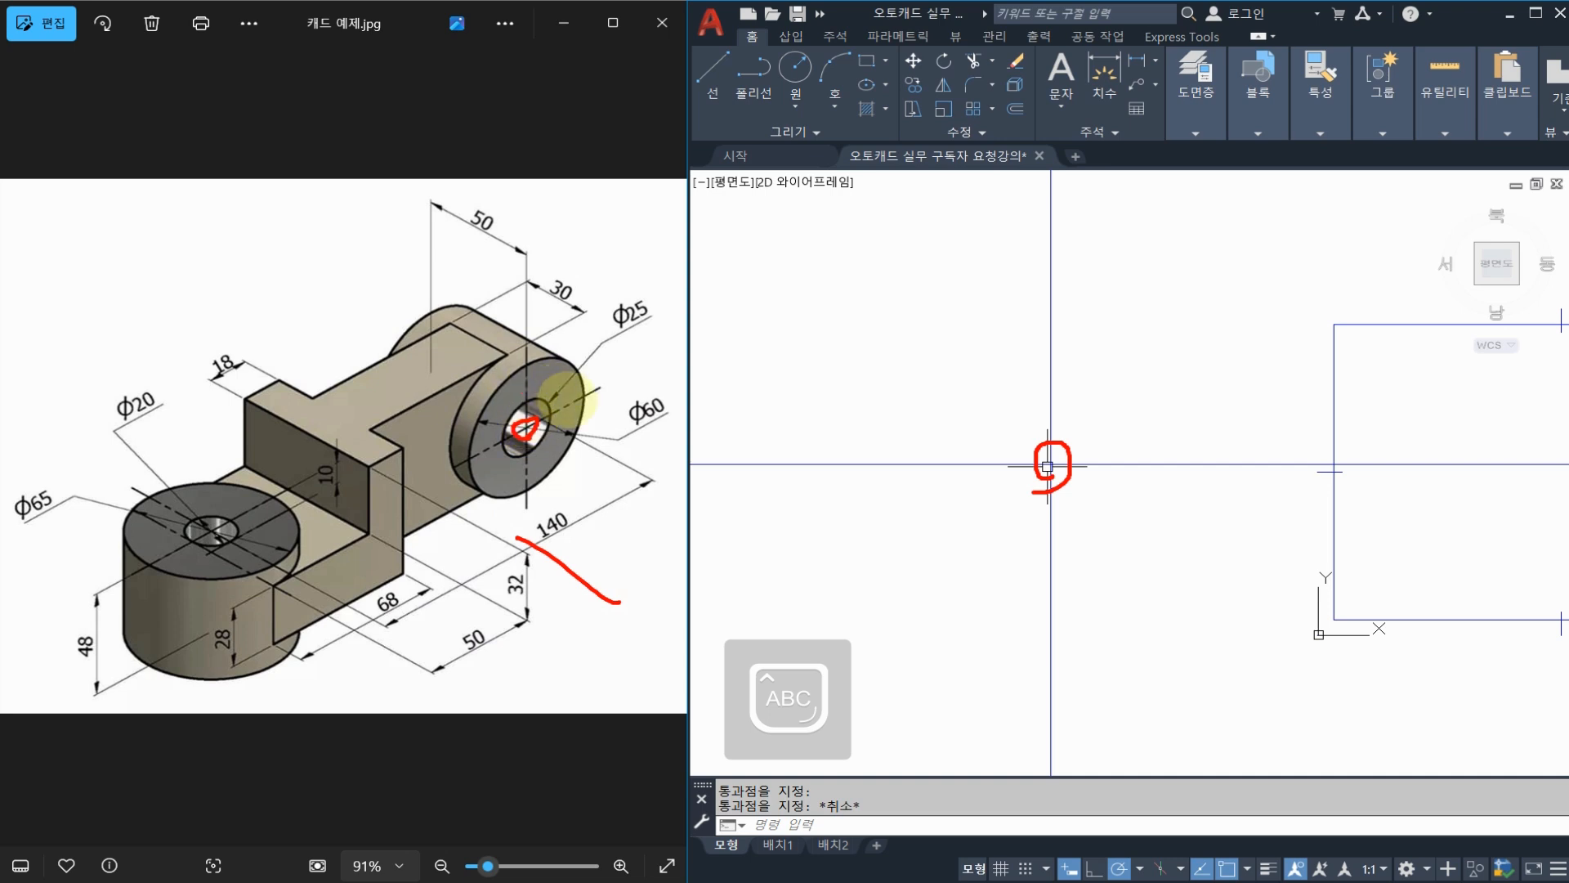
right_click(1132, 417)
scroll(1058, 451, "up", 3)
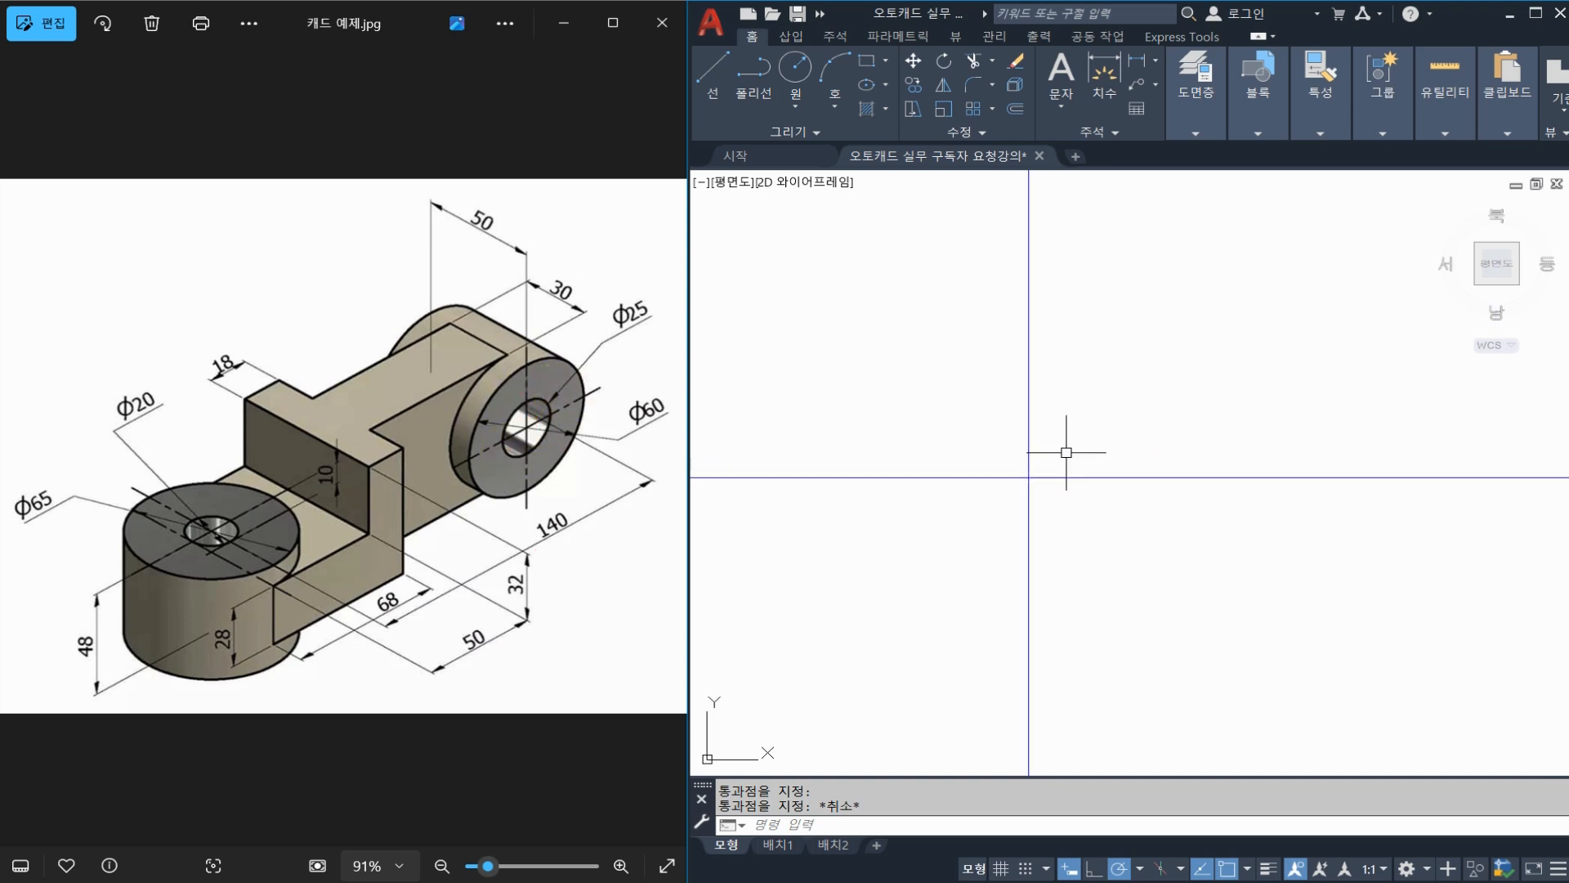
type("c")
key("Return")
left_click(1028, 477)
type("d")
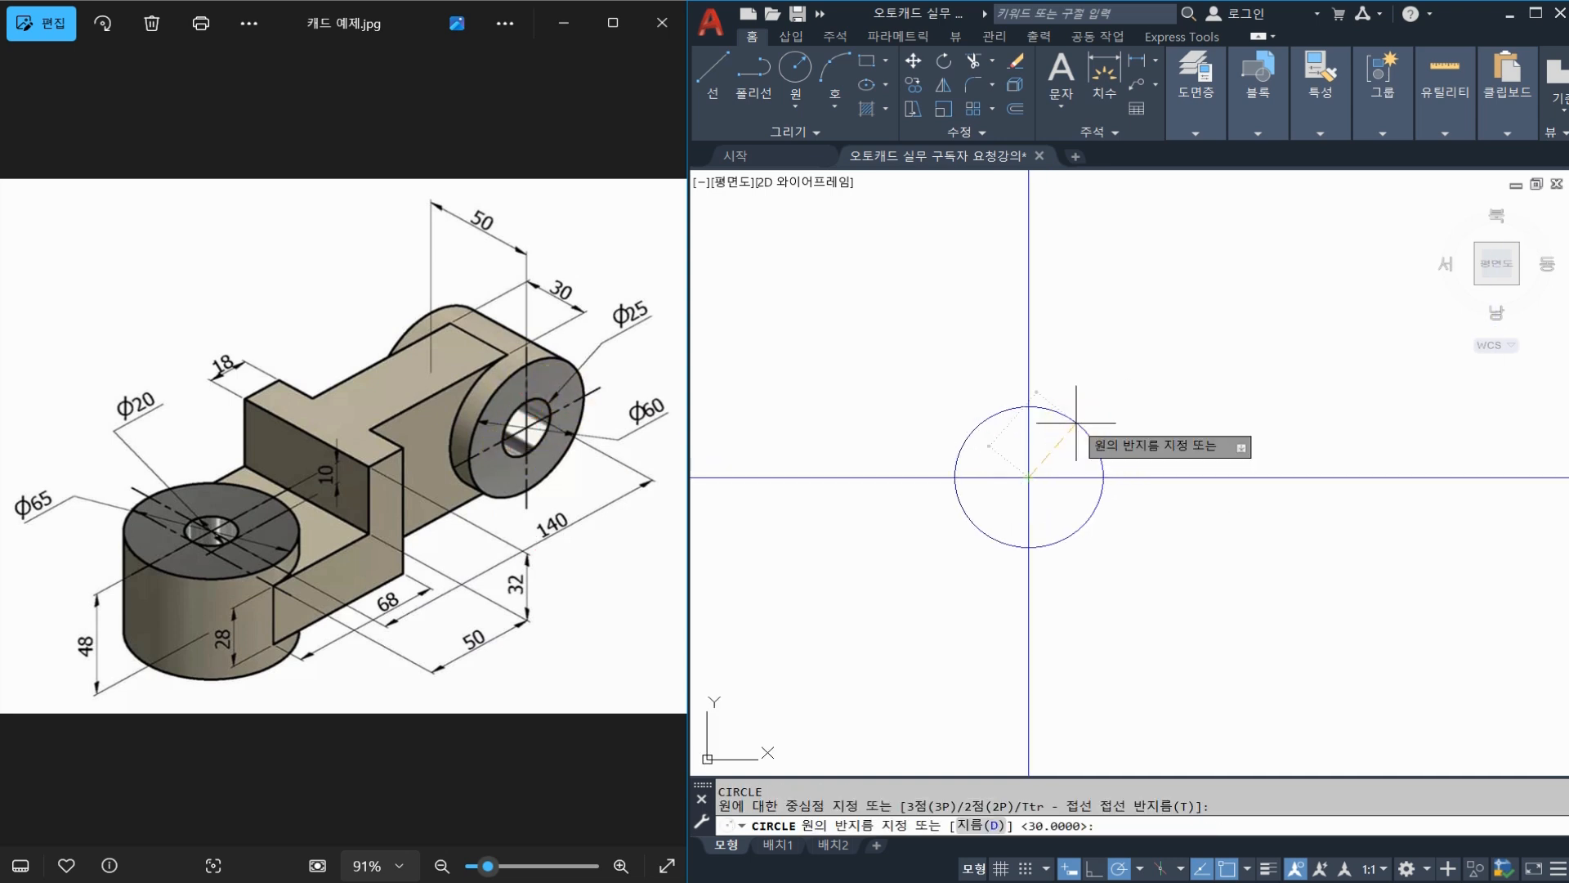
key("Return")
type("25")
key("Return")
Draw a concentric Ø60 circle for the boss outline around the Ø25 hole
key("Return")
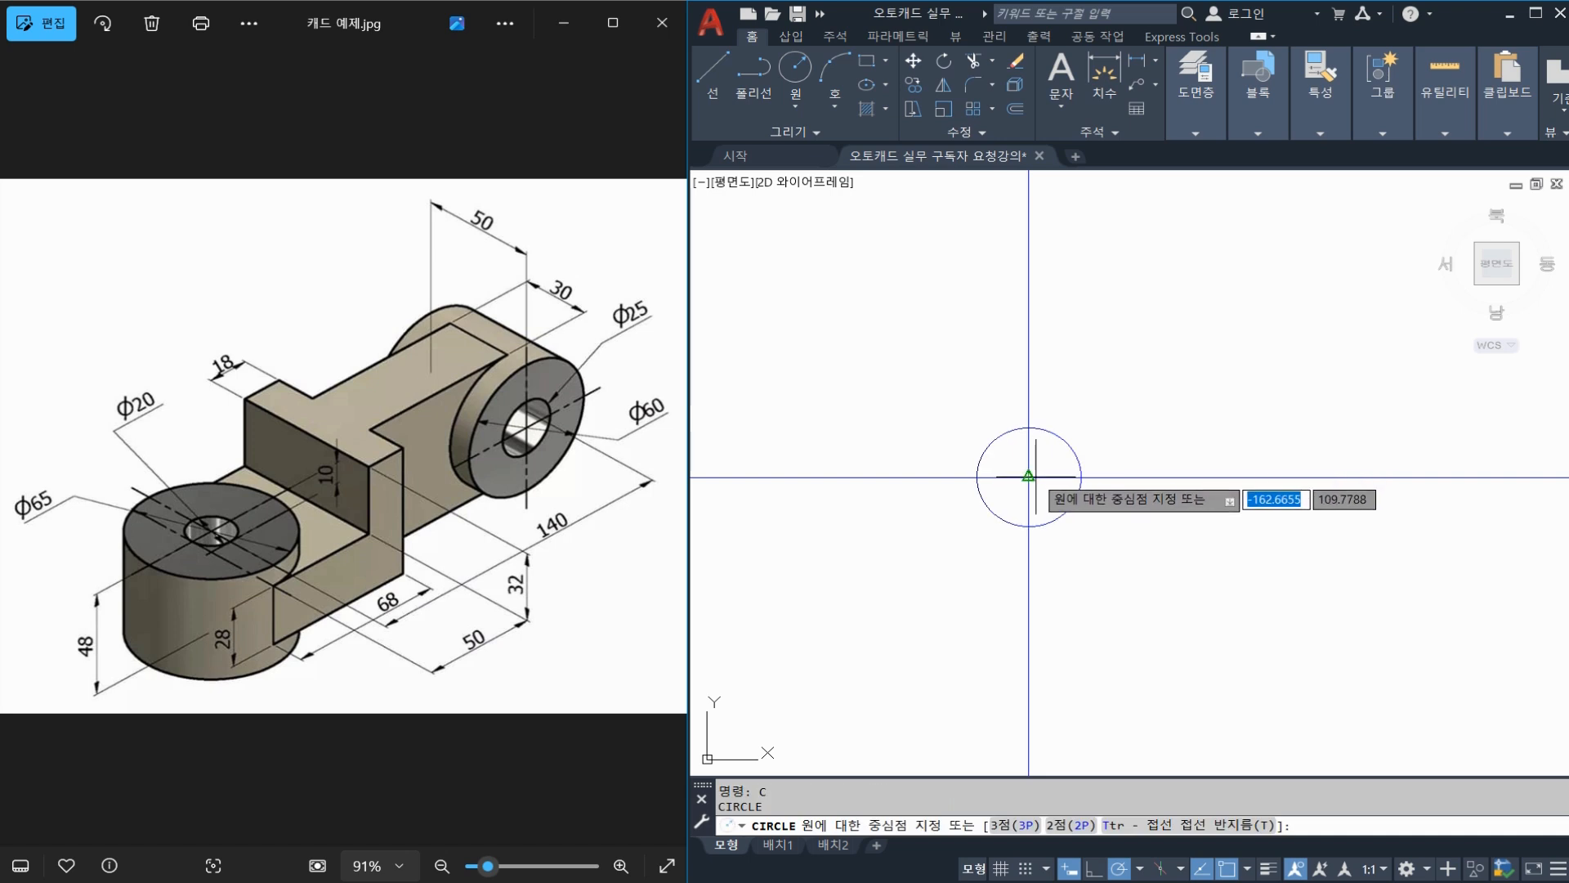
left_click(1028, 476)
type("d")
key("Return")
type("0")
key("Return")
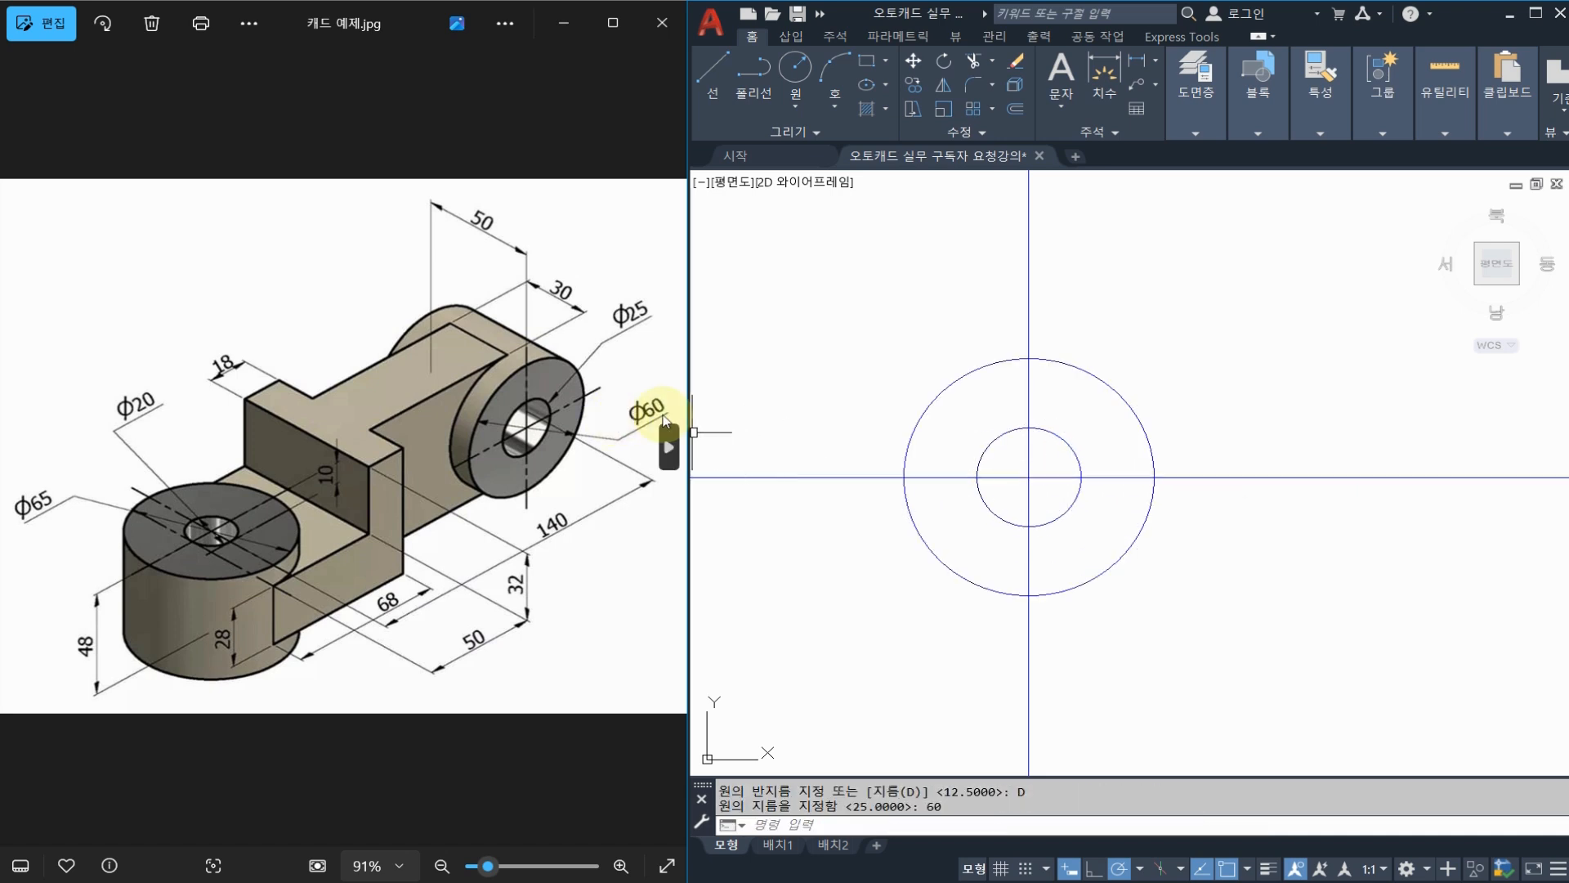
Draw horizontal construction lines through the top and bottom quadrants of the Ø60 circle for the arm's edges
scroll(999, 382, "down", 2)
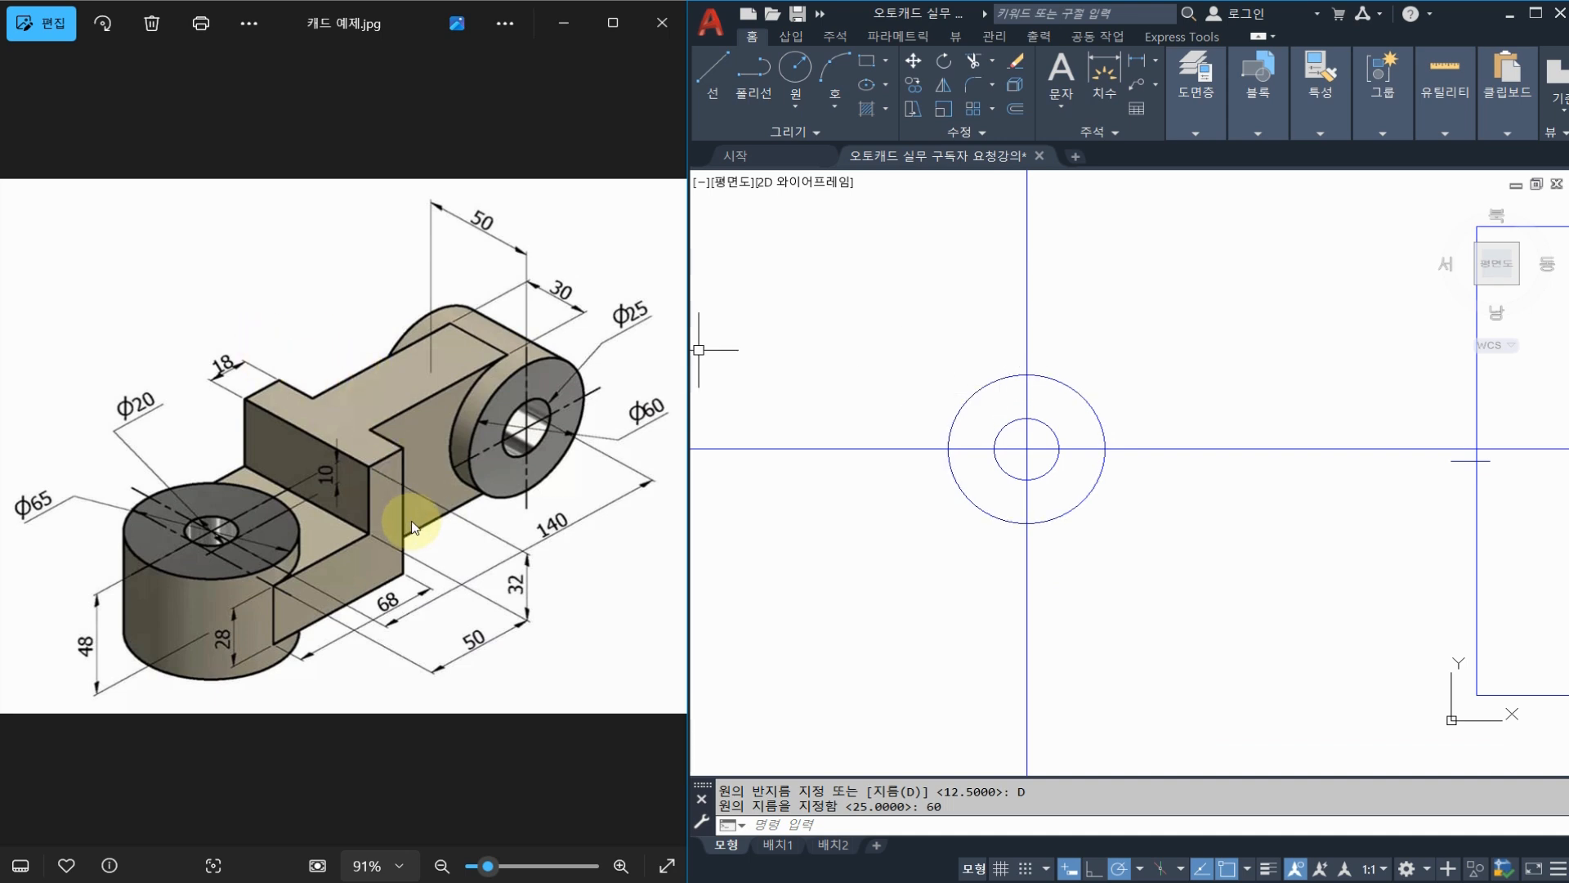
key("Return")
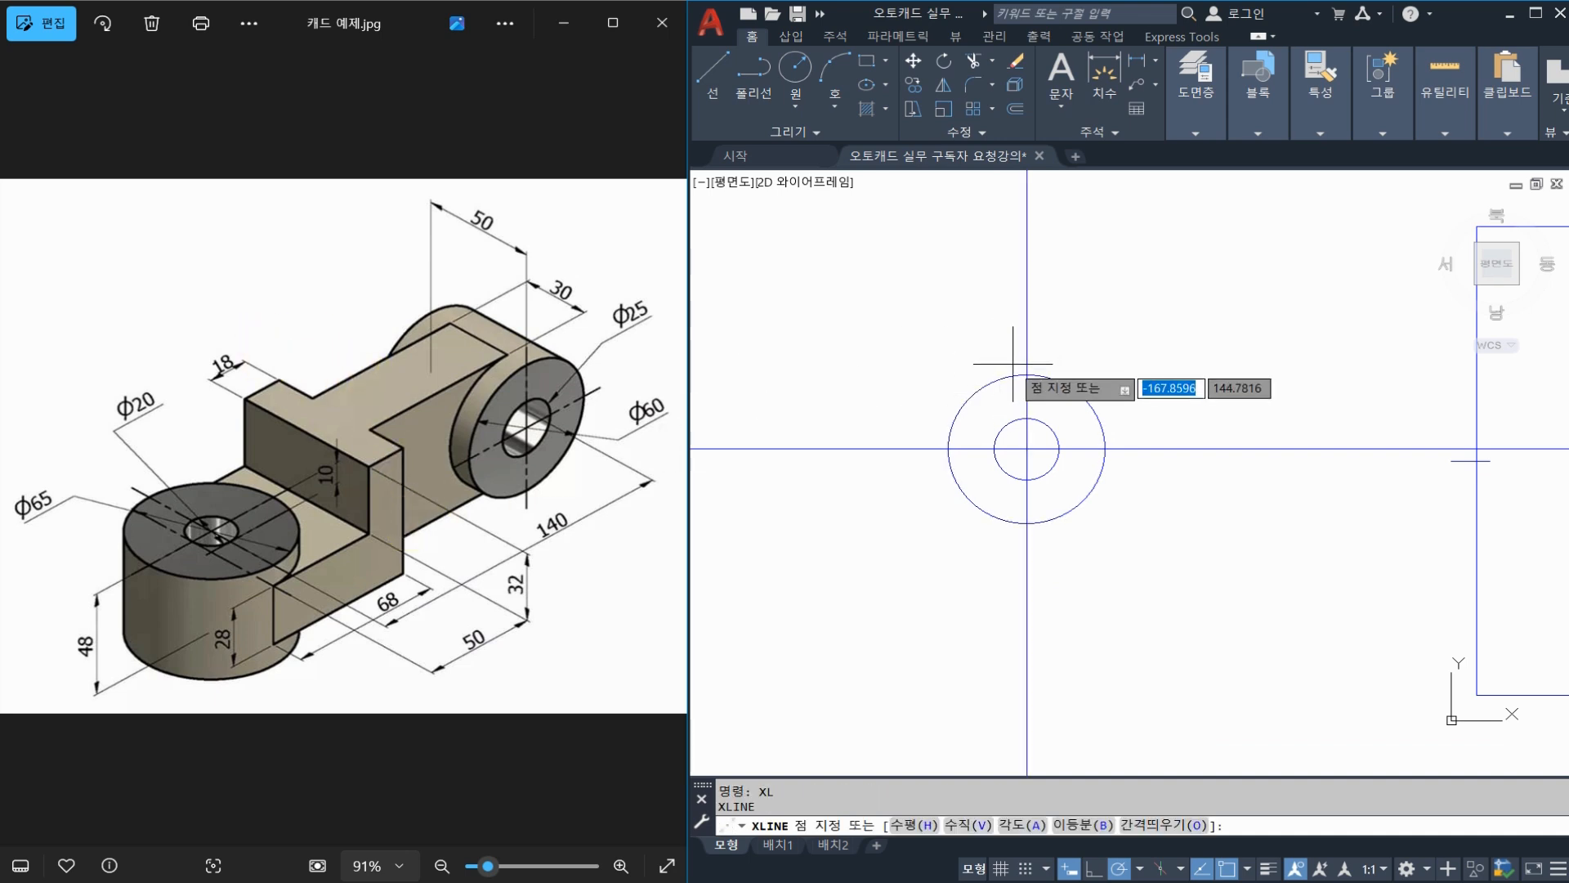
left_click(1023, 376)
left_click(882, 372)
key("Escape")
key("Return")
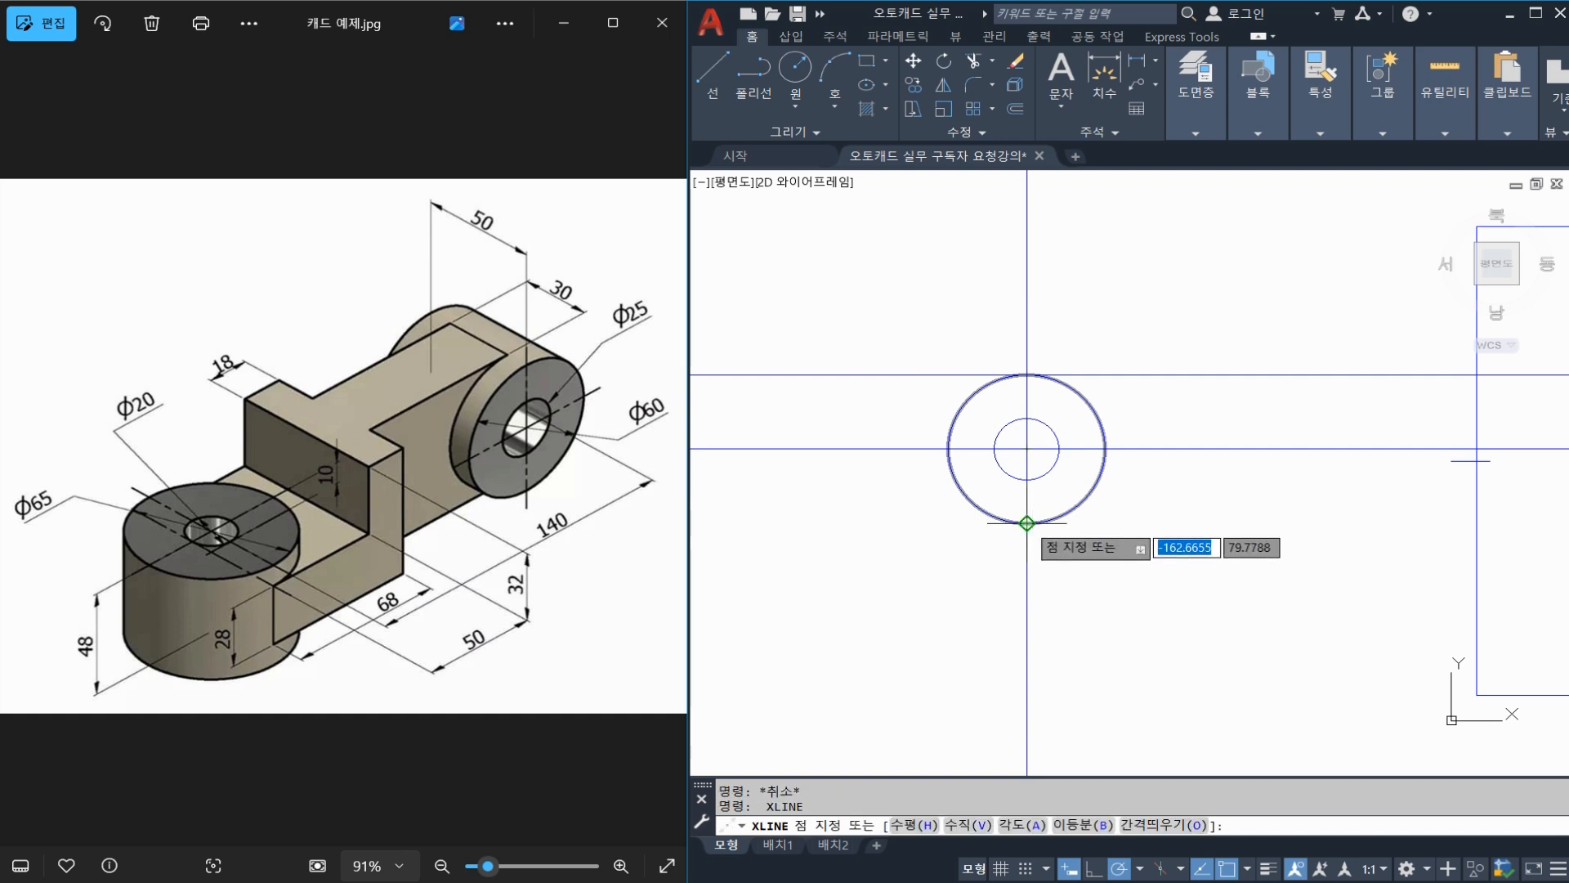
left_click(1026, 523)
left_click(899, 525)
key("Escape")
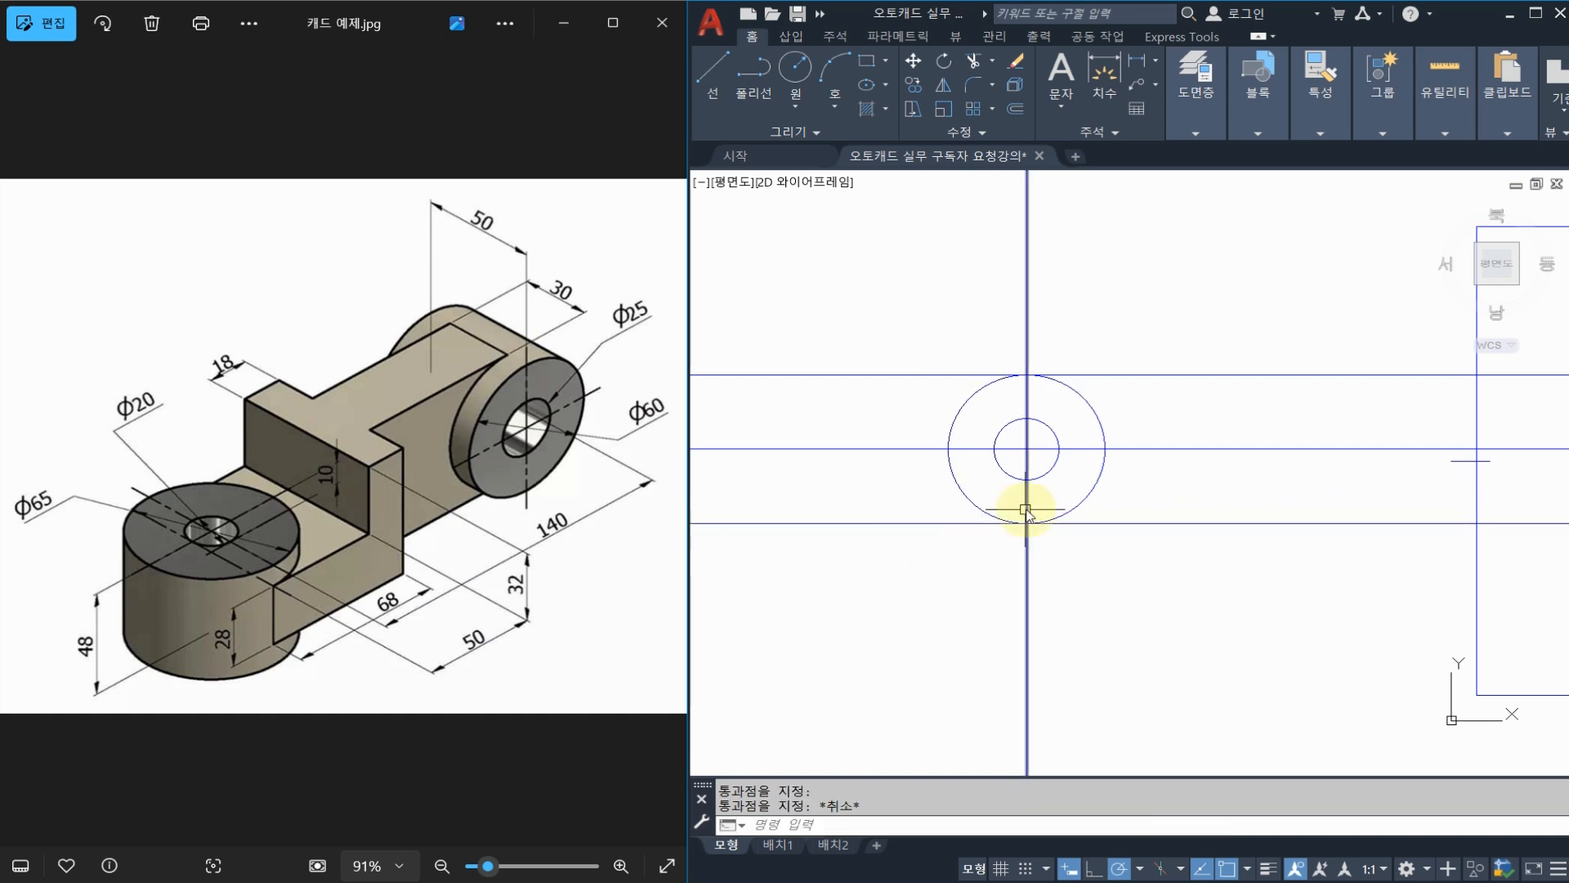
Trim the two tangent edge lines to the right of the vertical centre line
type("tr")
key("Return")
key("Return")
left_click(1128, 374)
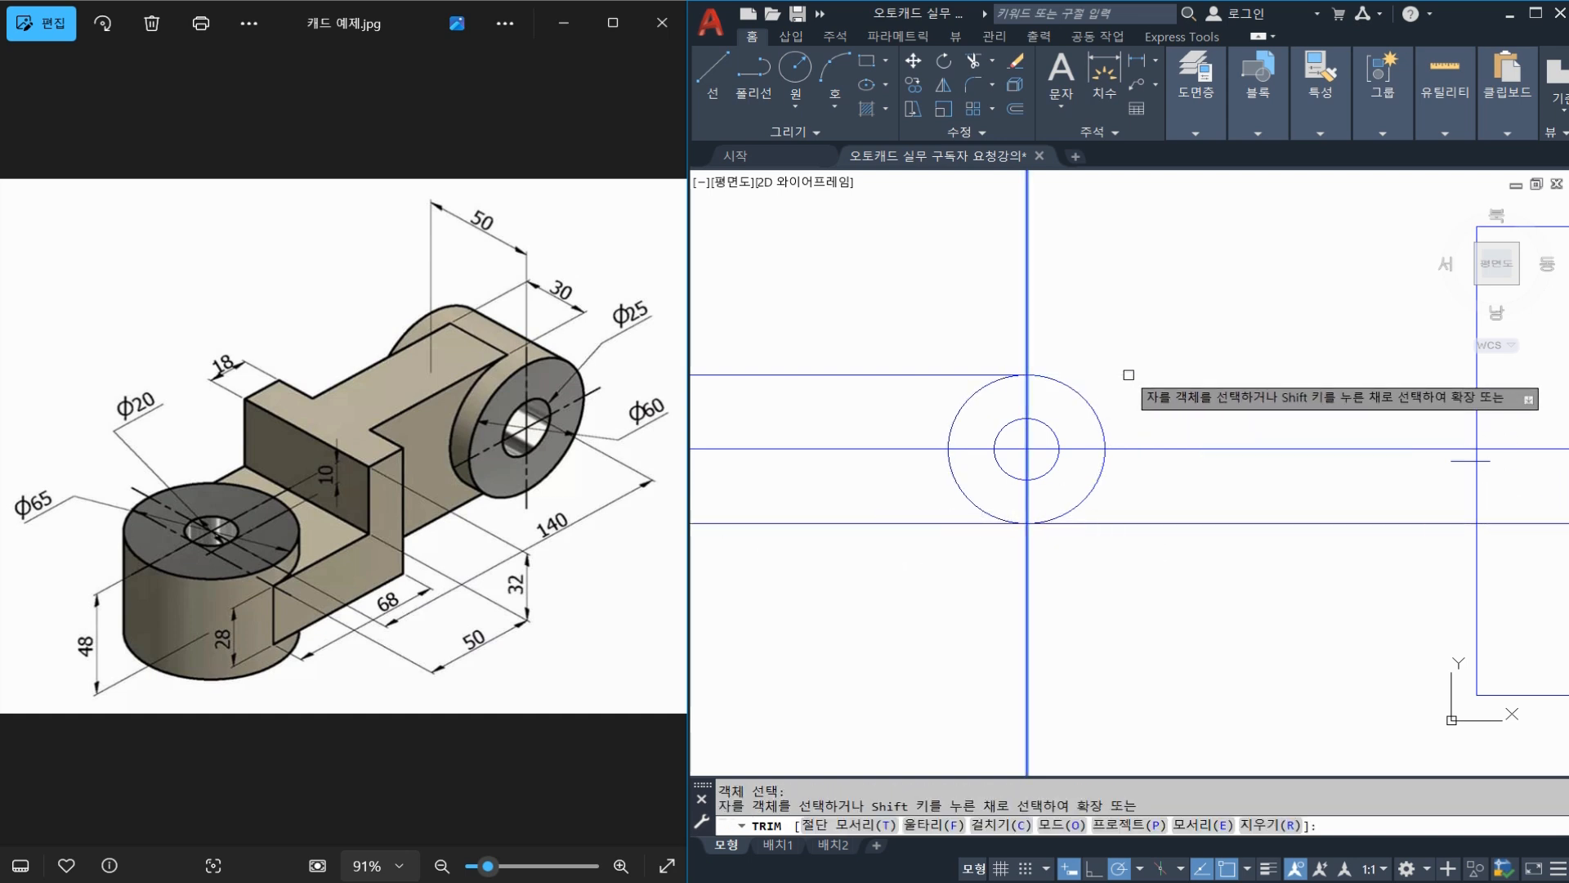
left_click(1126, 523)
key("Escape")
middle_click_drag(921, 455, 1031, 468)
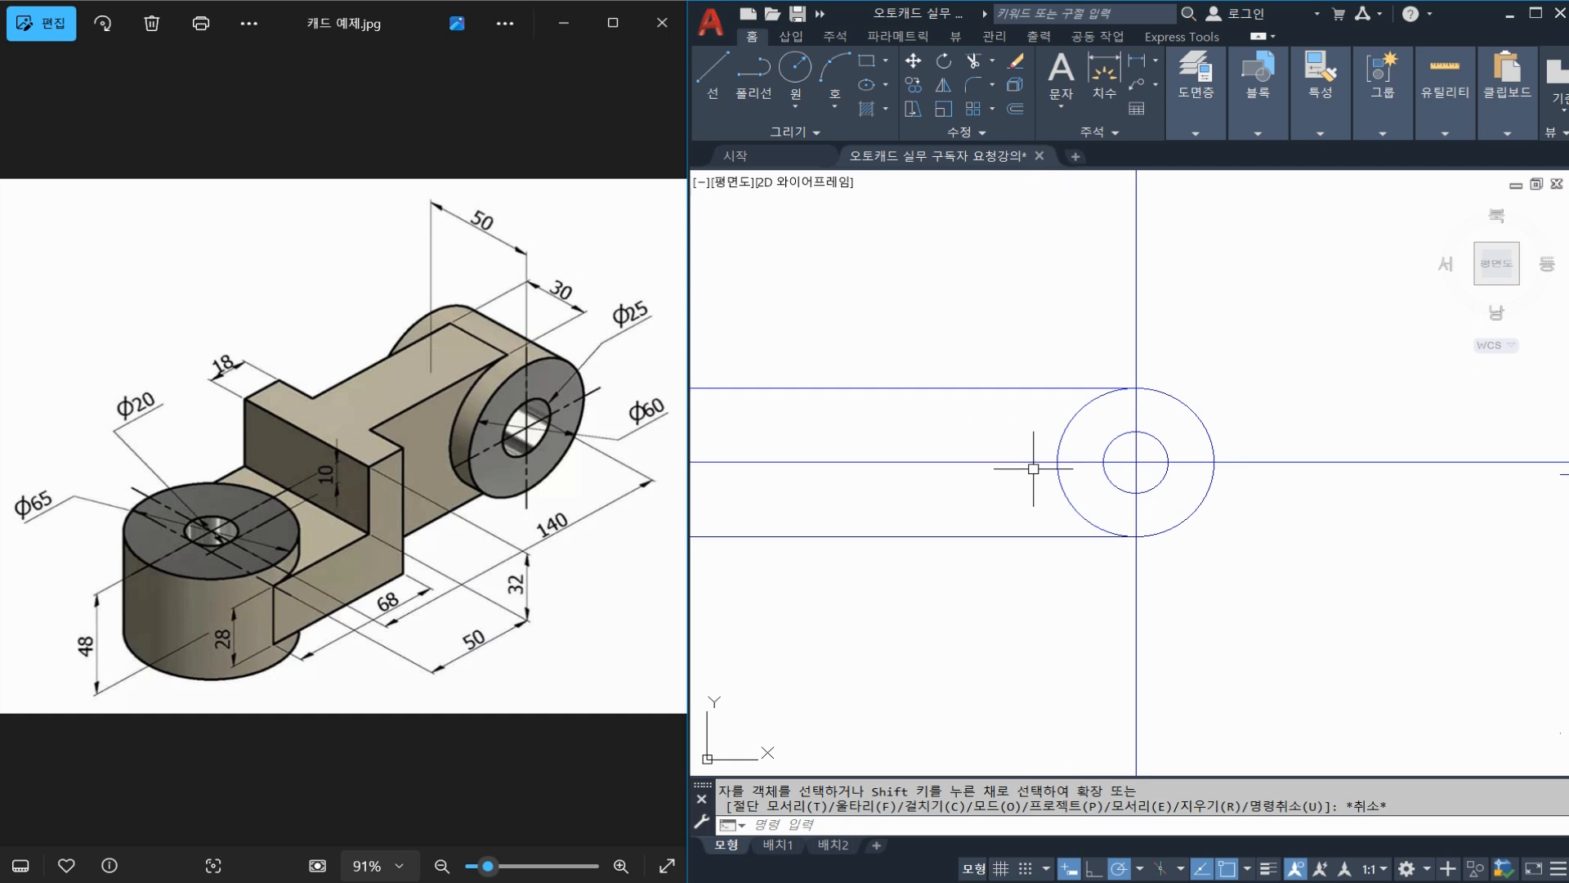
Examine how the upper arm's top edge runs from the Ø60 boss towards the Ø65 cylinder, compared with the drawn tangent line
left_click(402, 355)
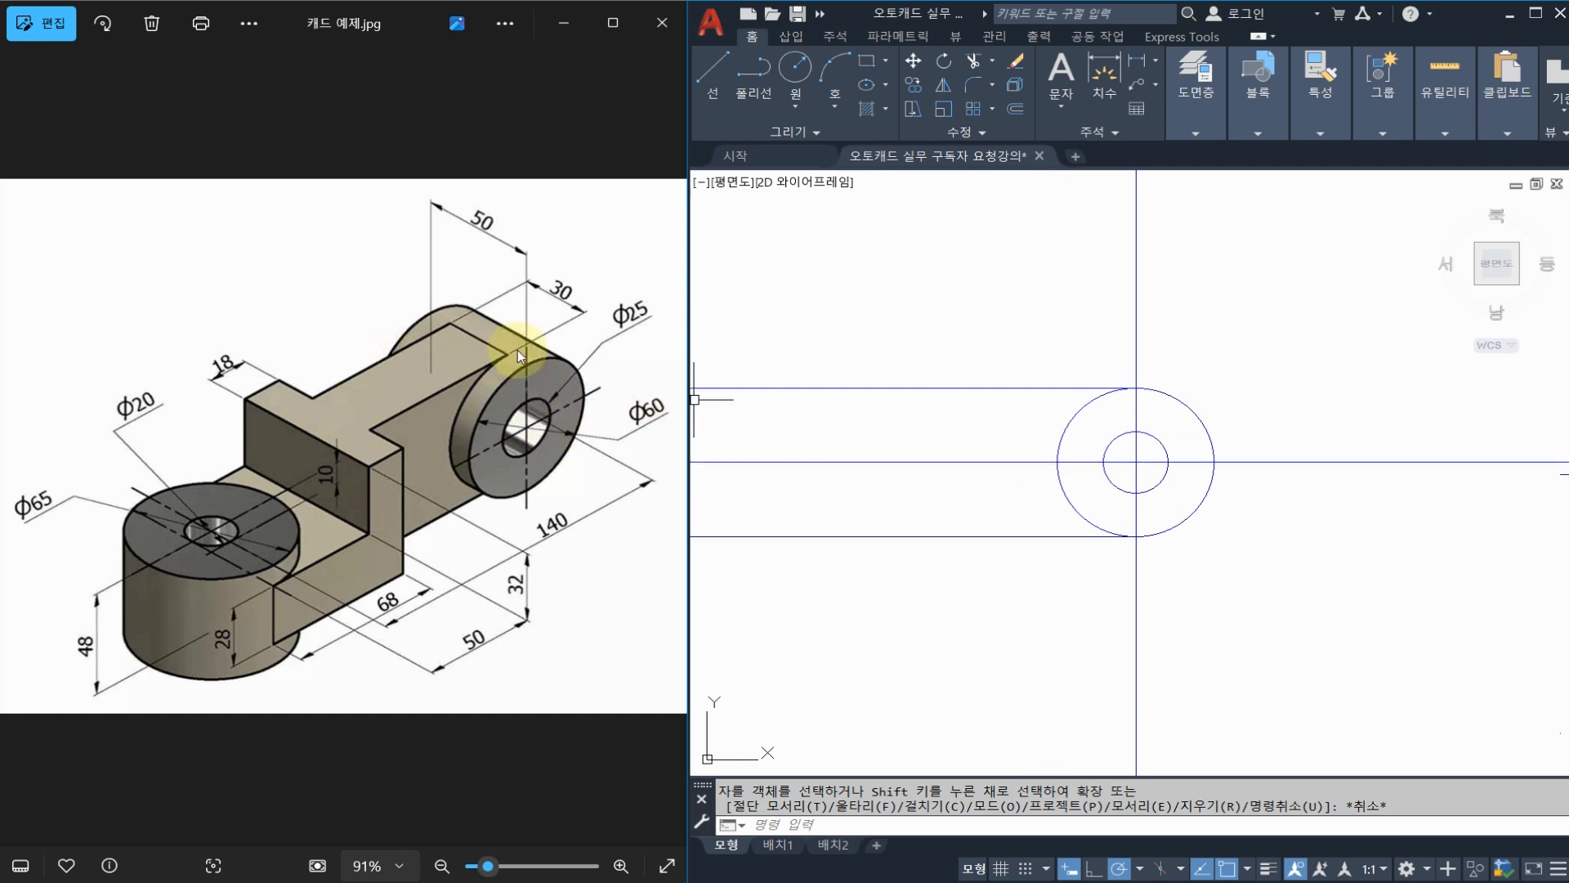
left_click(1079, 387)
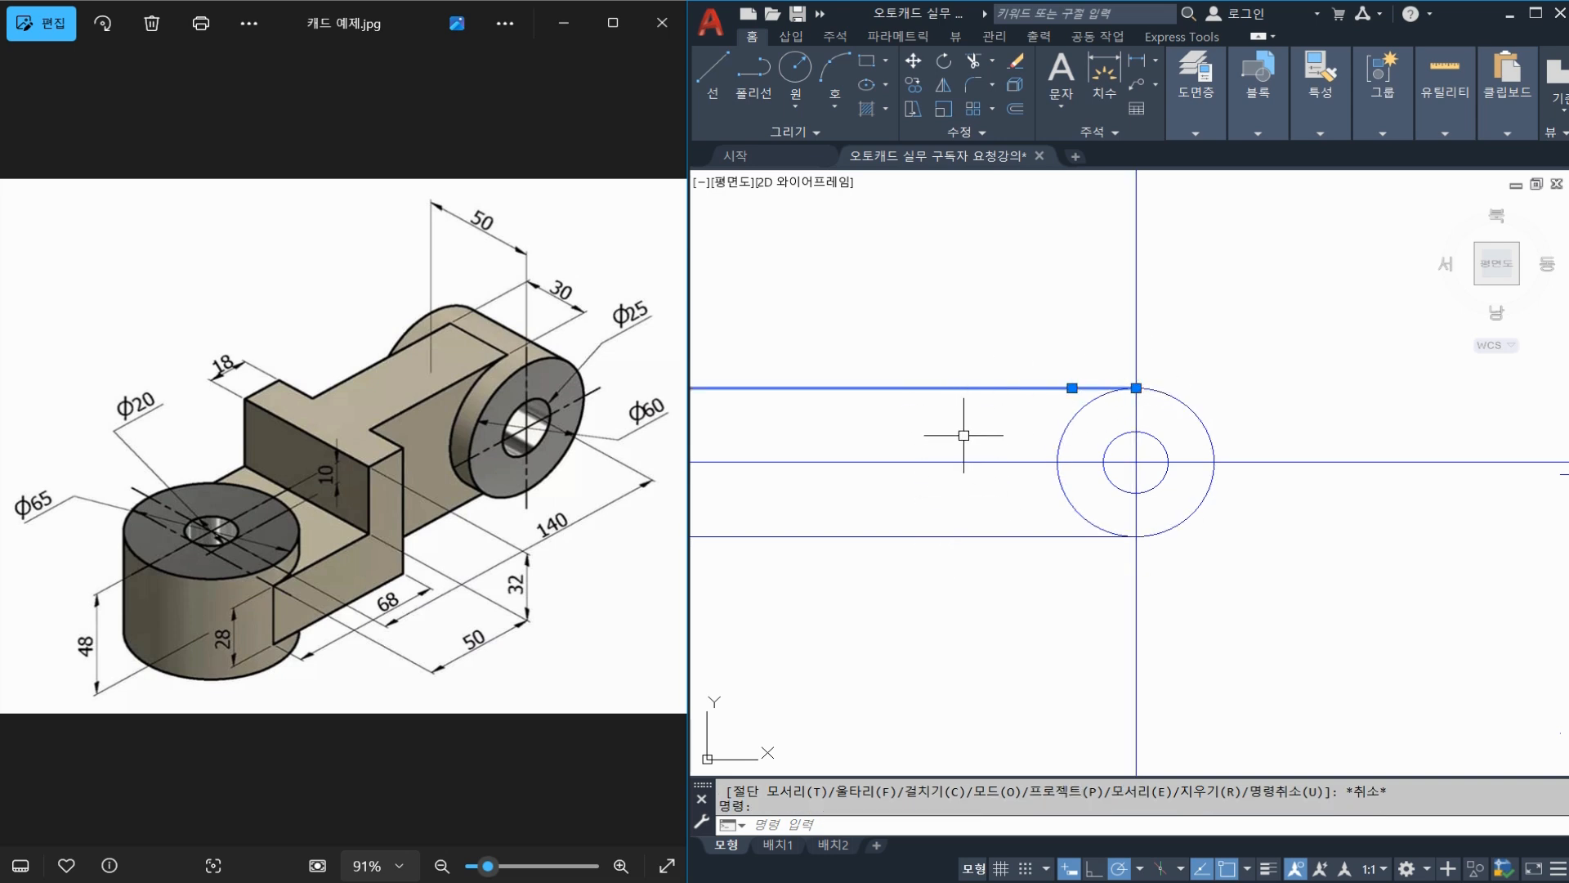
key("Escape")
middle_click_drag(965, 424, 1056, 421)
key("Escape")
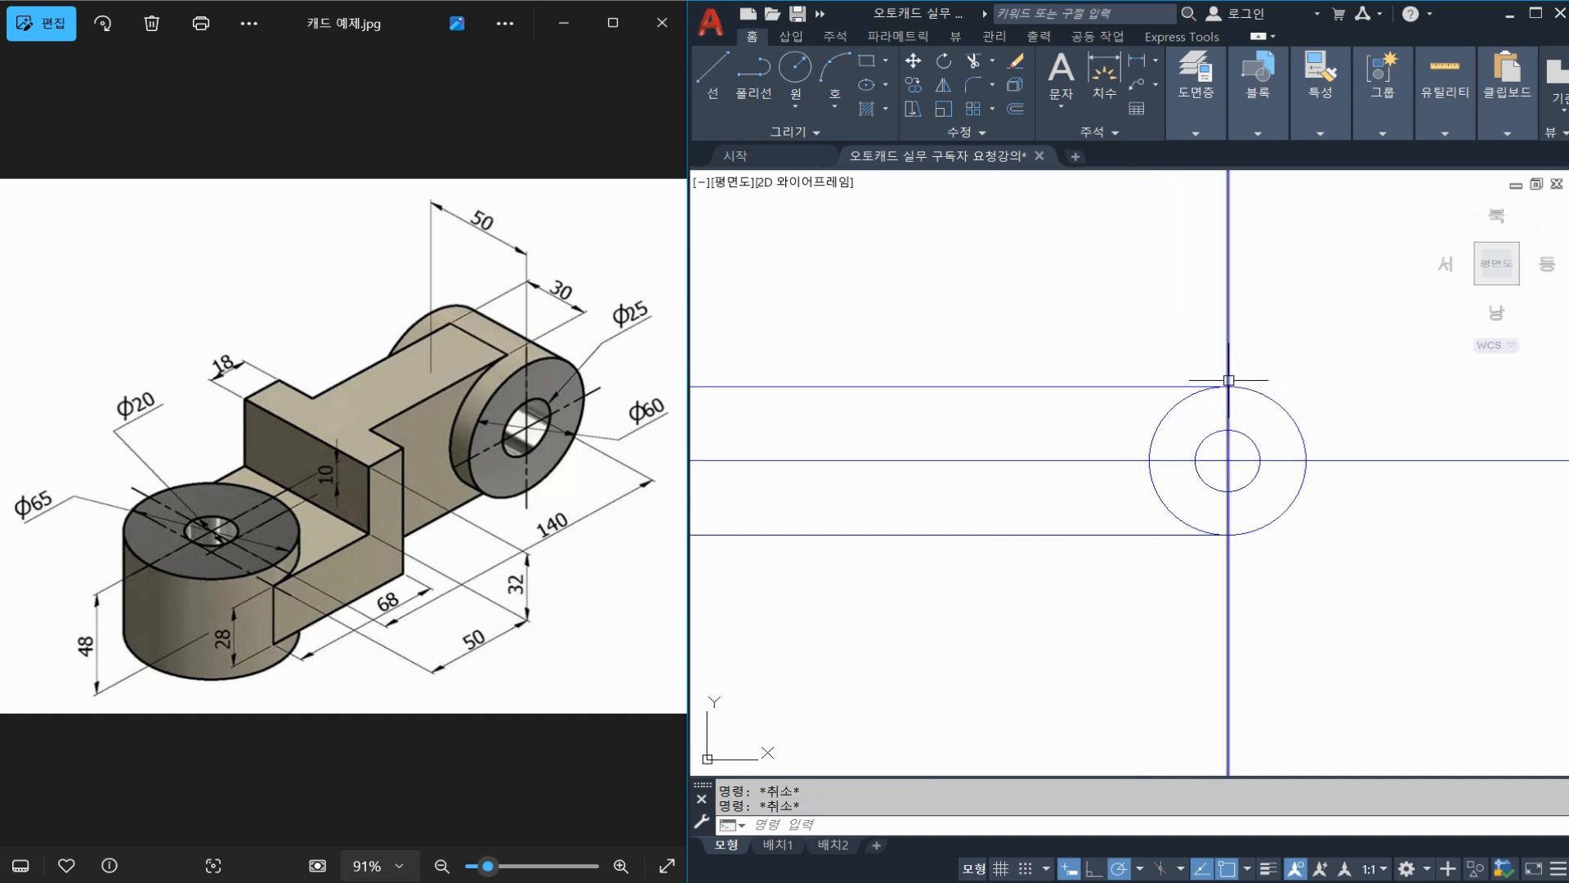
left_click_drag(1240, 390, 1143, 390)
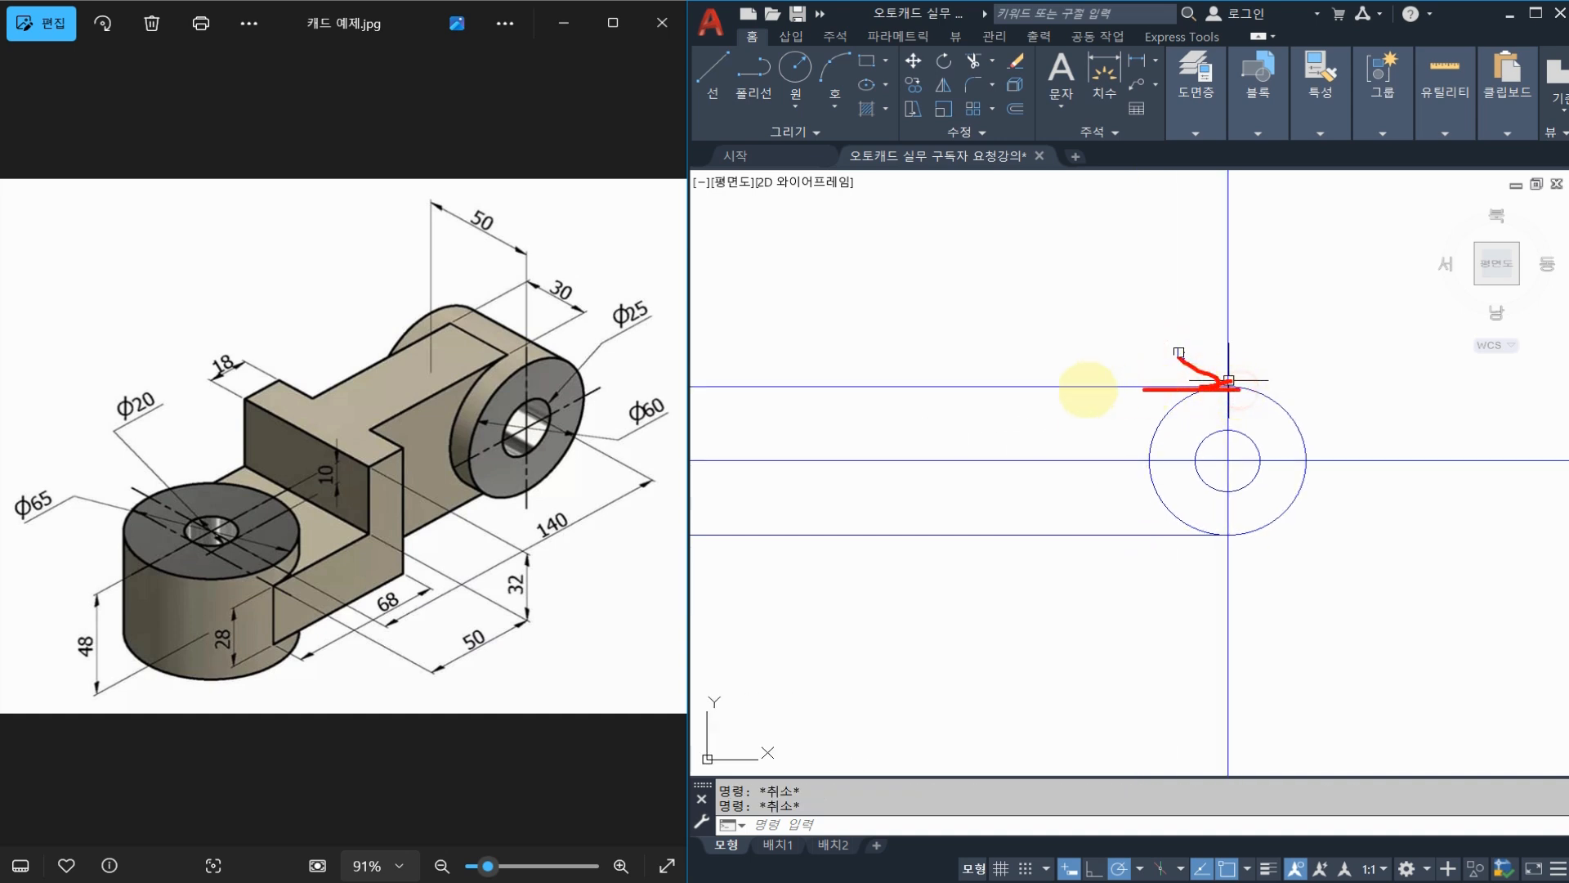
left_click_drag(1011, 389, 864, 380)
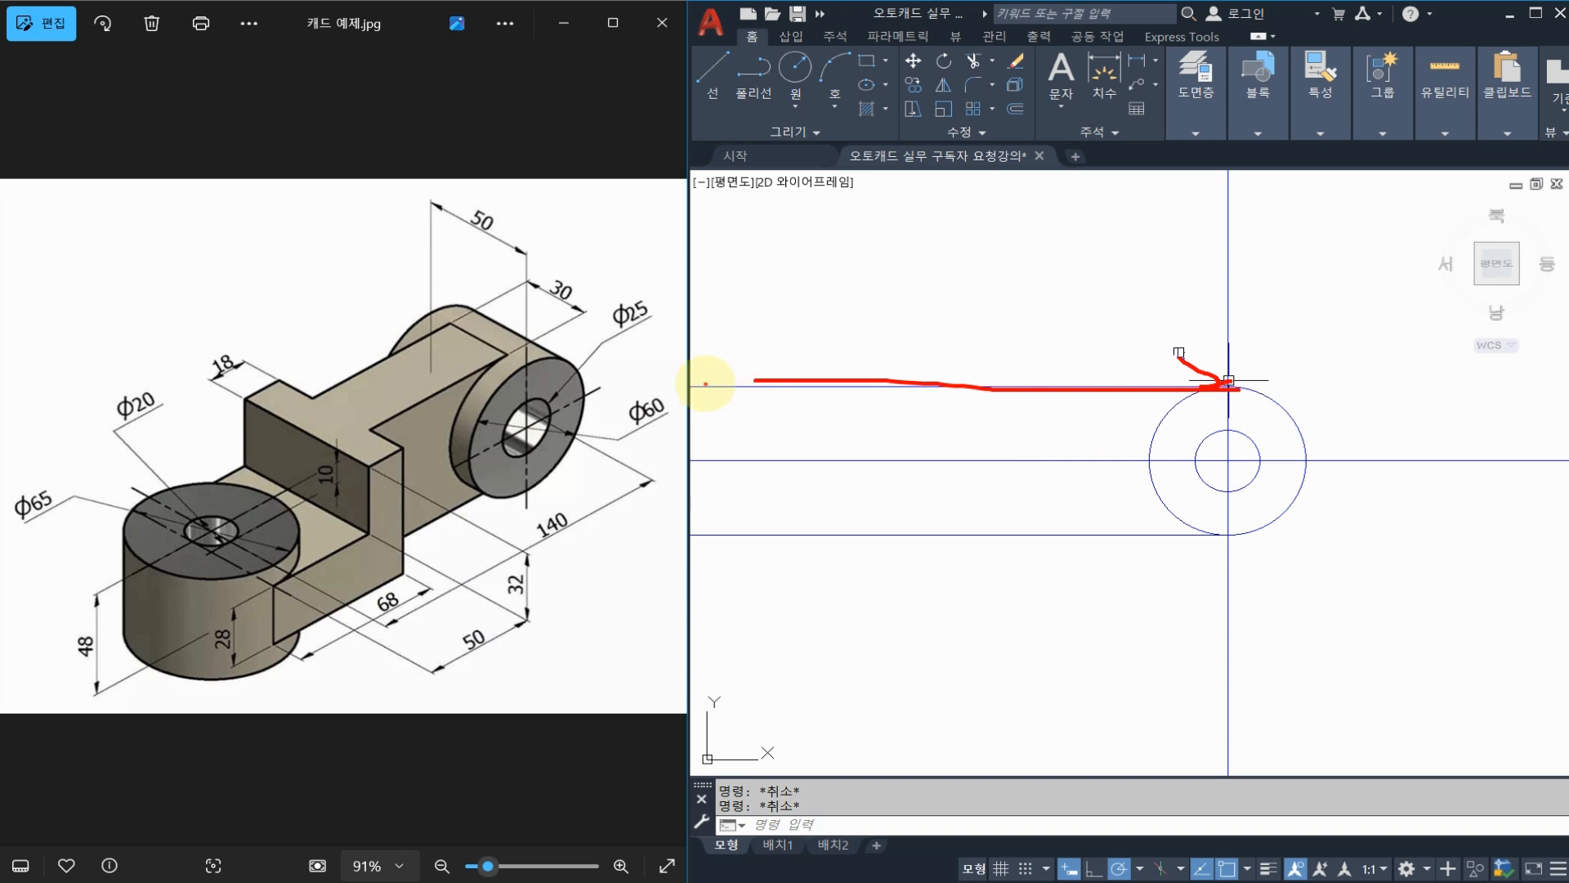
mouse_move(474, 334)
left_mouse_down()
mouse_move(343, 382)
mouse_move(302, 433)
mouse_move(324, 494)
left_mouse_up()
mouse_move(246, 572)
left_mouse_down()
mouse_move(164, 543)
mouse_move(210, 518)
mouse_move(214, 559)
left_mouse_up()
mouse_move(496, 330)
left_mouse_down()
mouse_move(351, 361)
mouse_move(281, 438)
mouse_move(328, 511)
mouse_move(247, 522)
mouse_move(263, 611)
left_mouse_up()
key("Escape")
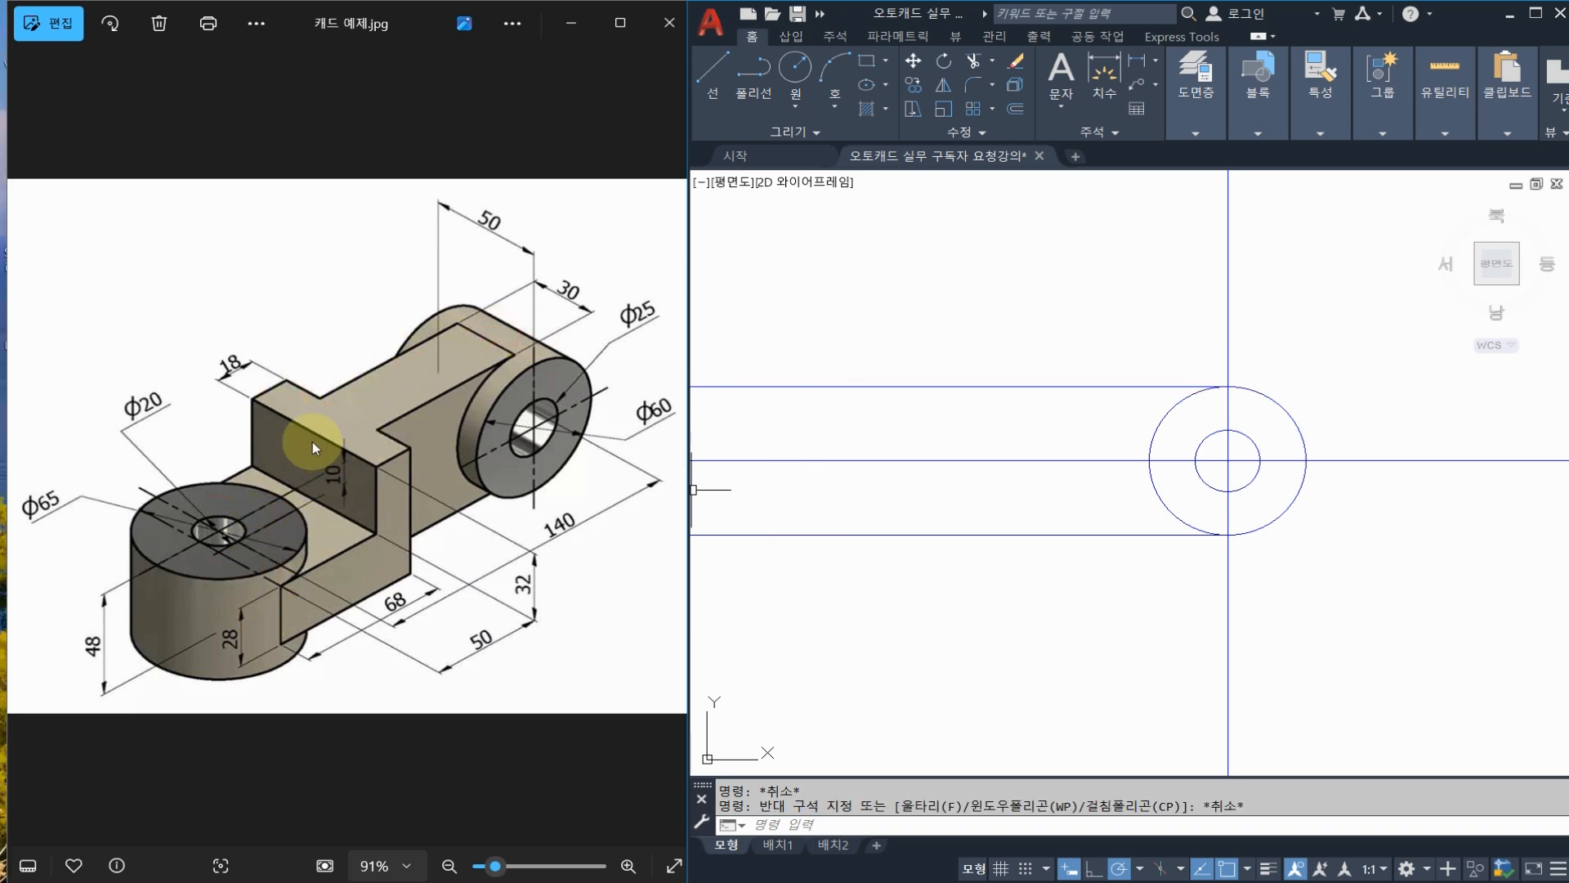
Offset the boss's vertical centre line 140 to the left to locate the Ø65 cylinder's axis
left_click(953, 479)
key("Escape")
middle_click_drag(927, 405, 1031, 415)
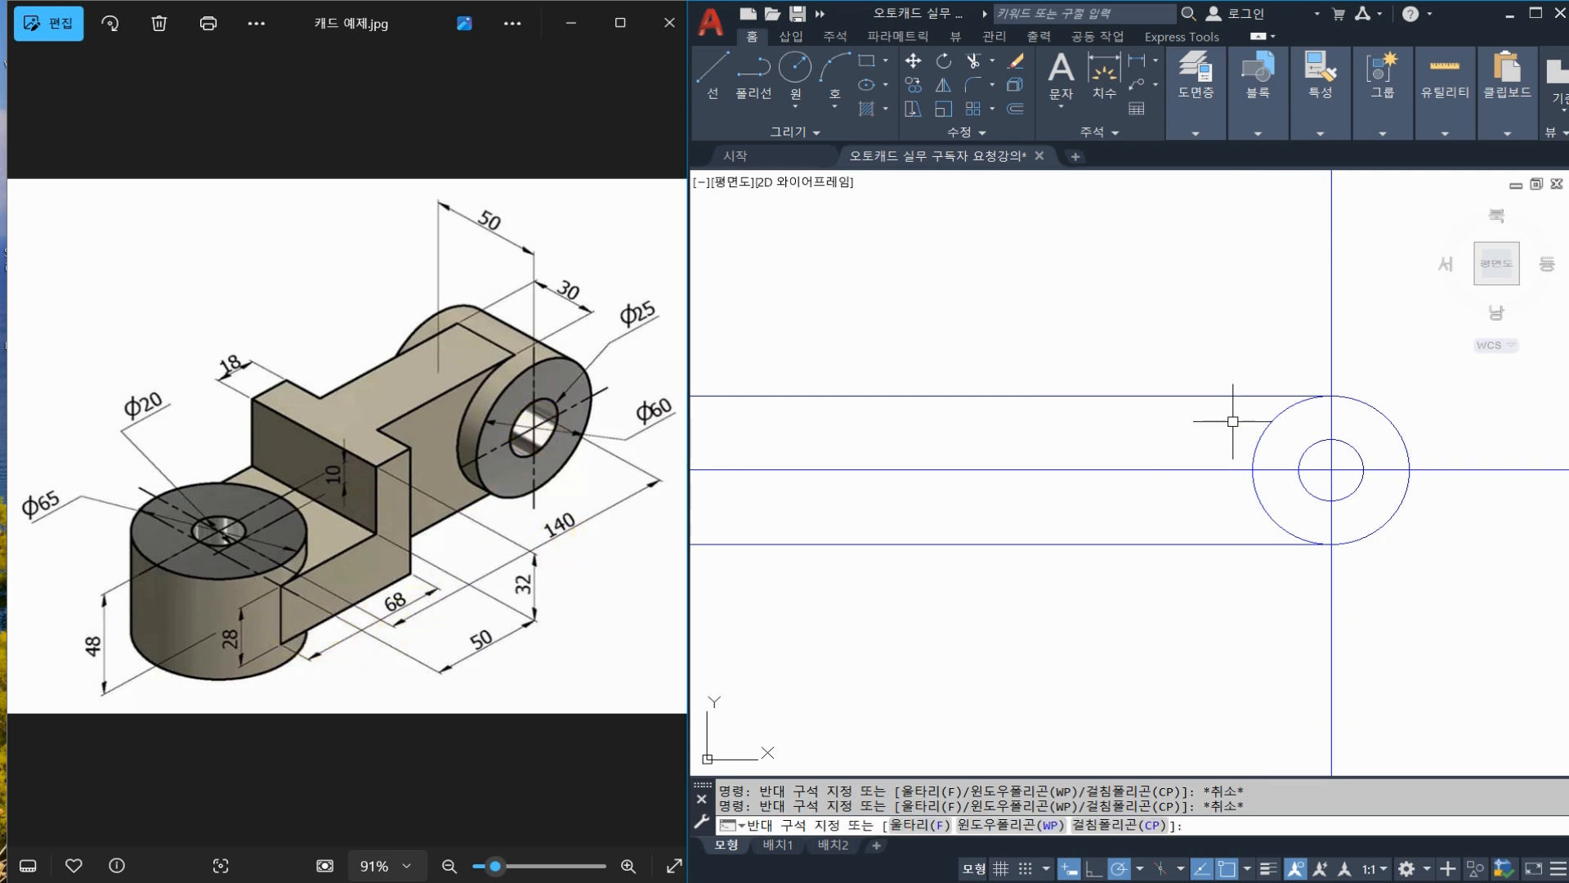
middle_click_drag(1295, 333, 1219, 336)
type("o")
key("Return")
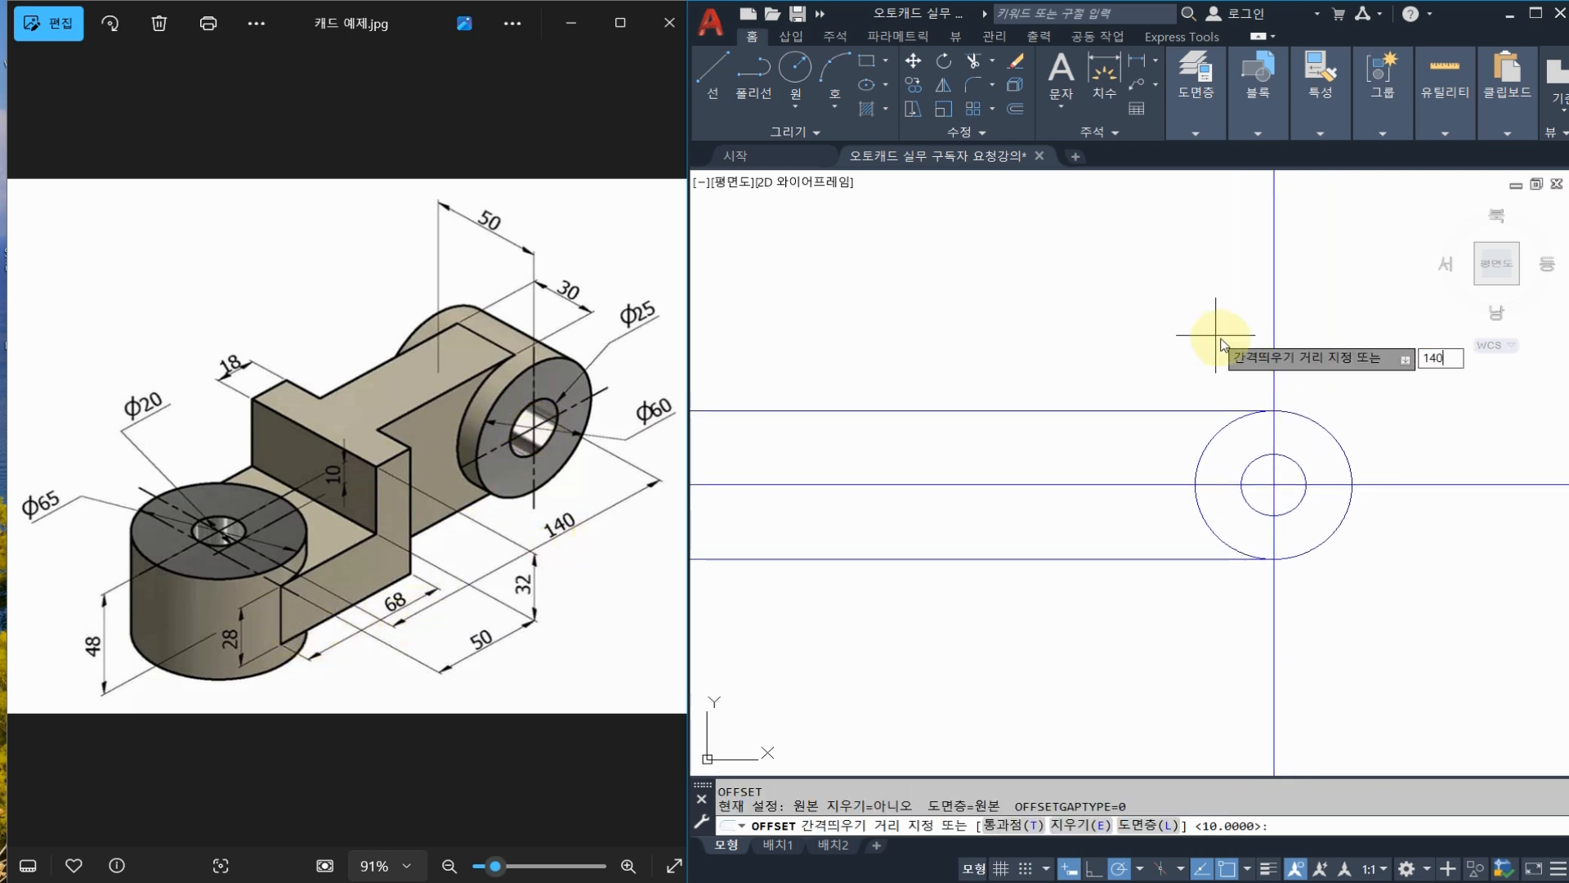
type("140")
key("Return")
left_click(1273, 339)
left_click(1131, 348)
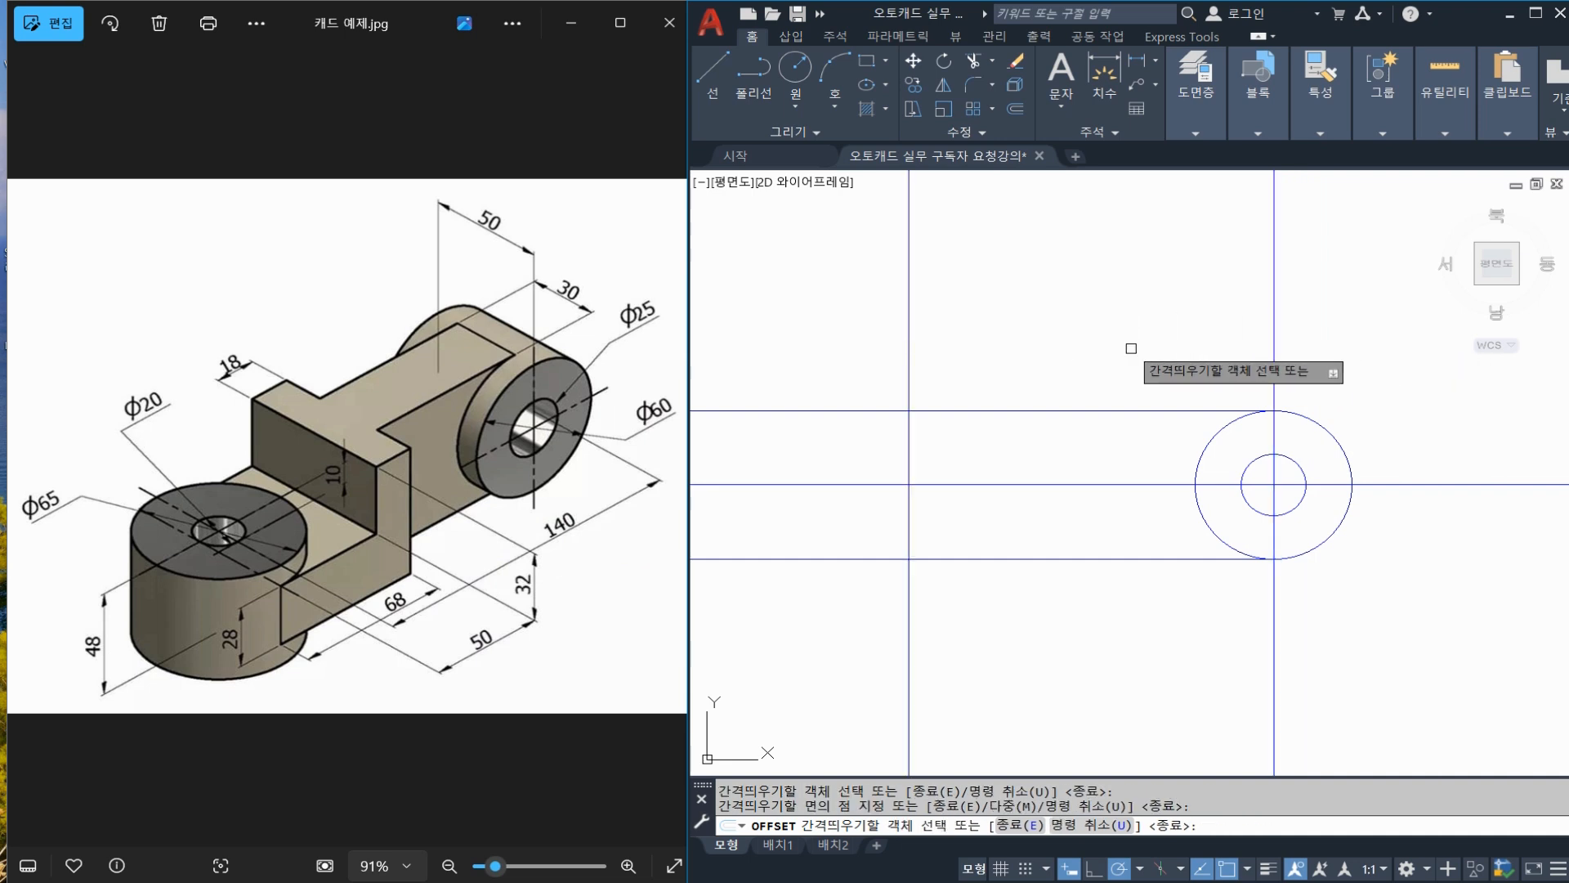
key("Escape")
Offset the Ø65 cylinder's vertical axis 68 to the right to locate the upright plate's right face
left_click(949, 444)
left_click(694, 443)
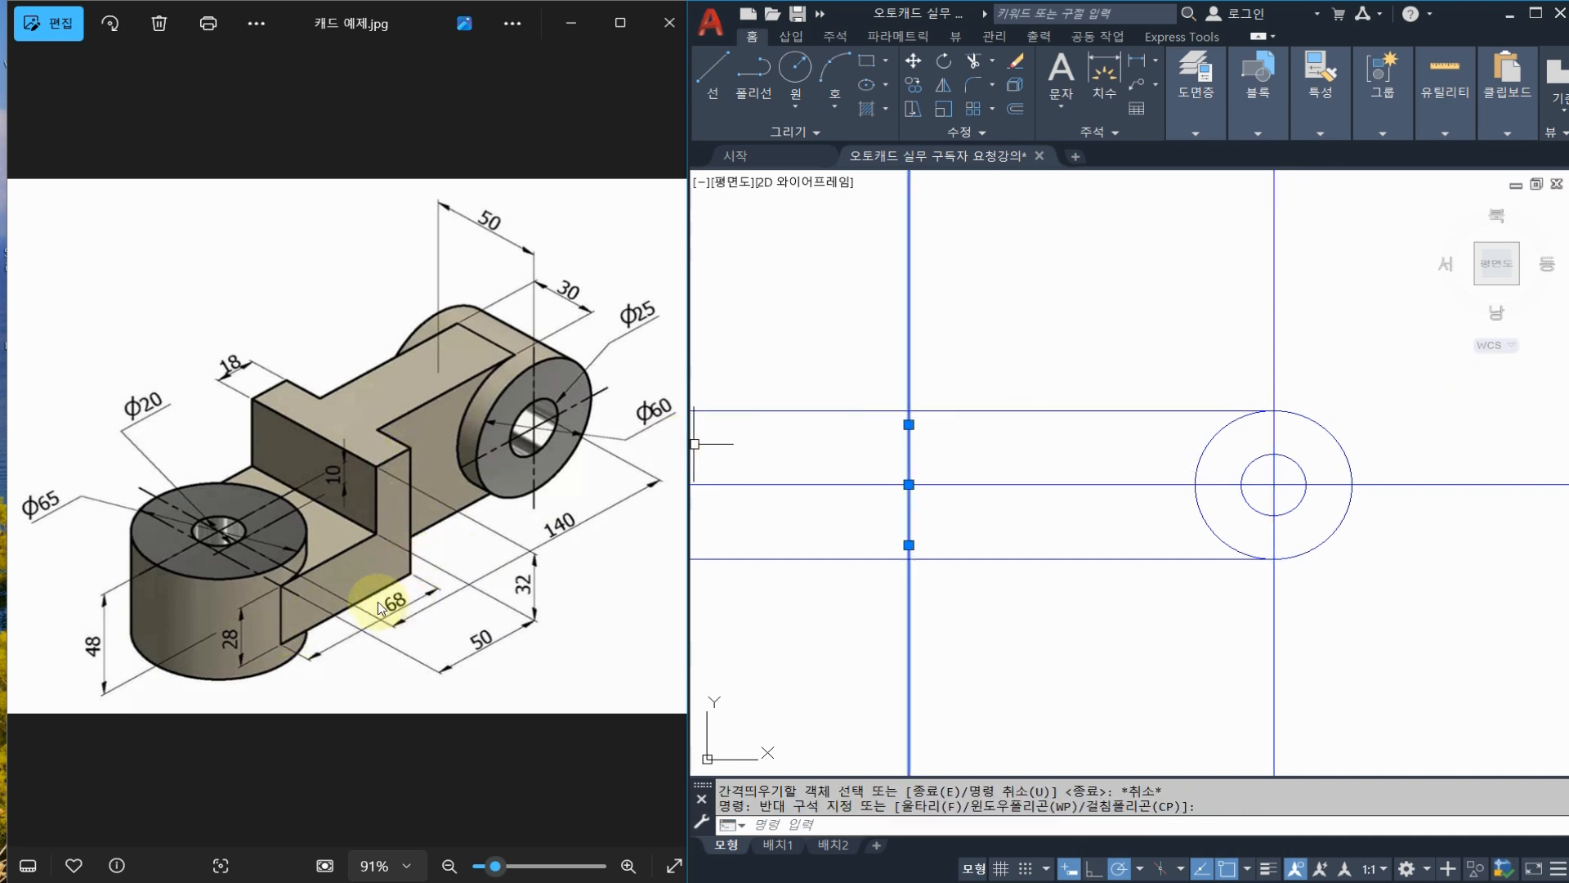
key("Escape")
key("Escape")
type("o")
key("Return")
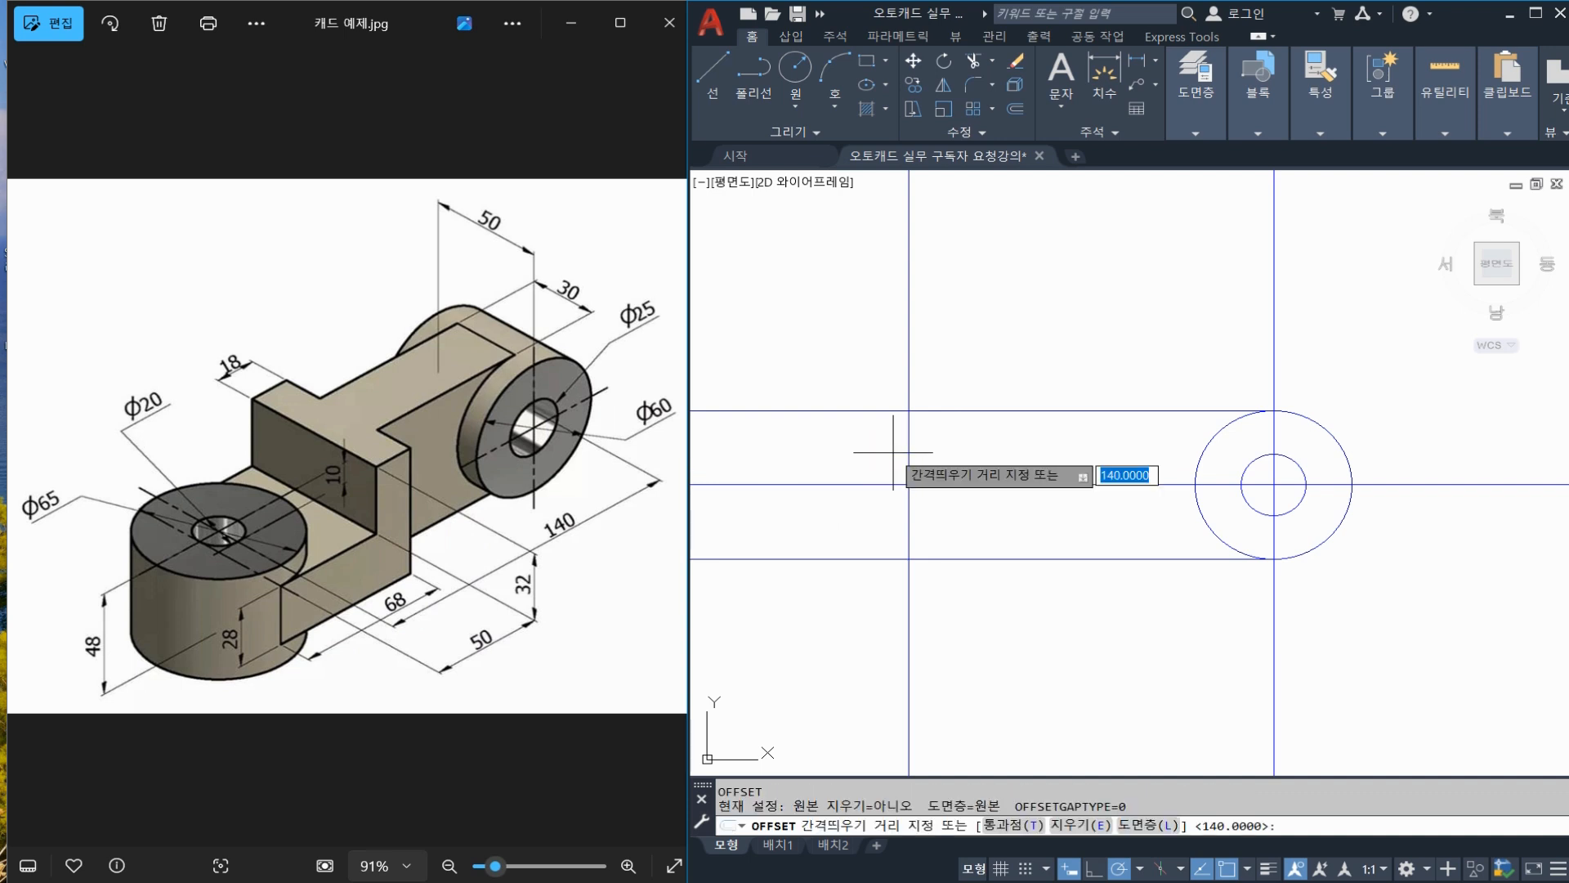
type("68")
key("Return")
left_click(911, 450)
left_click(967, 445)
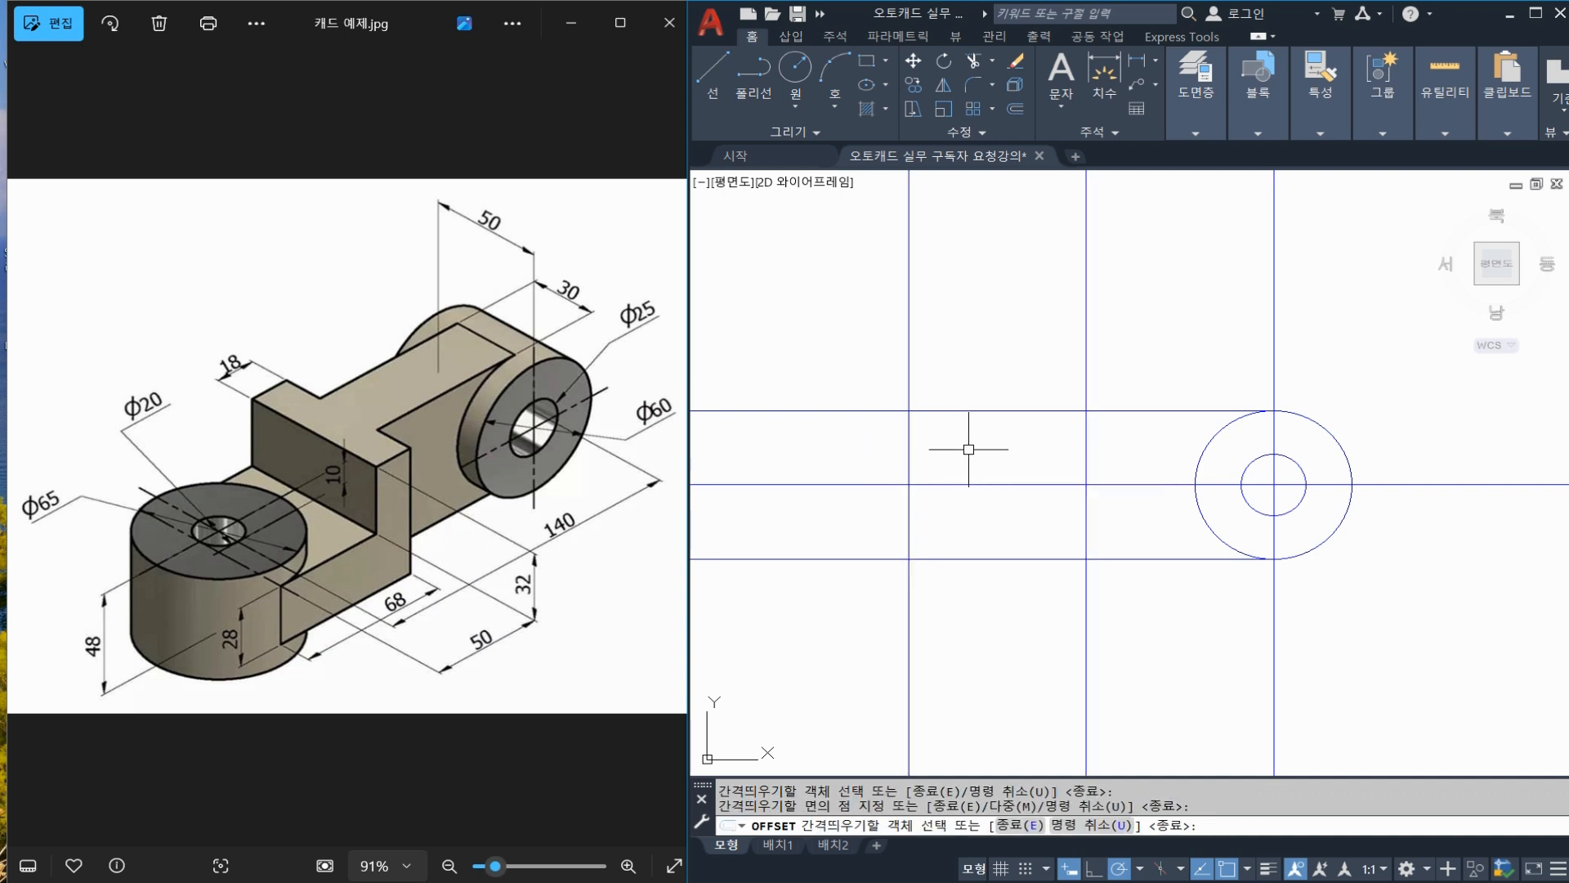
key("Escape")
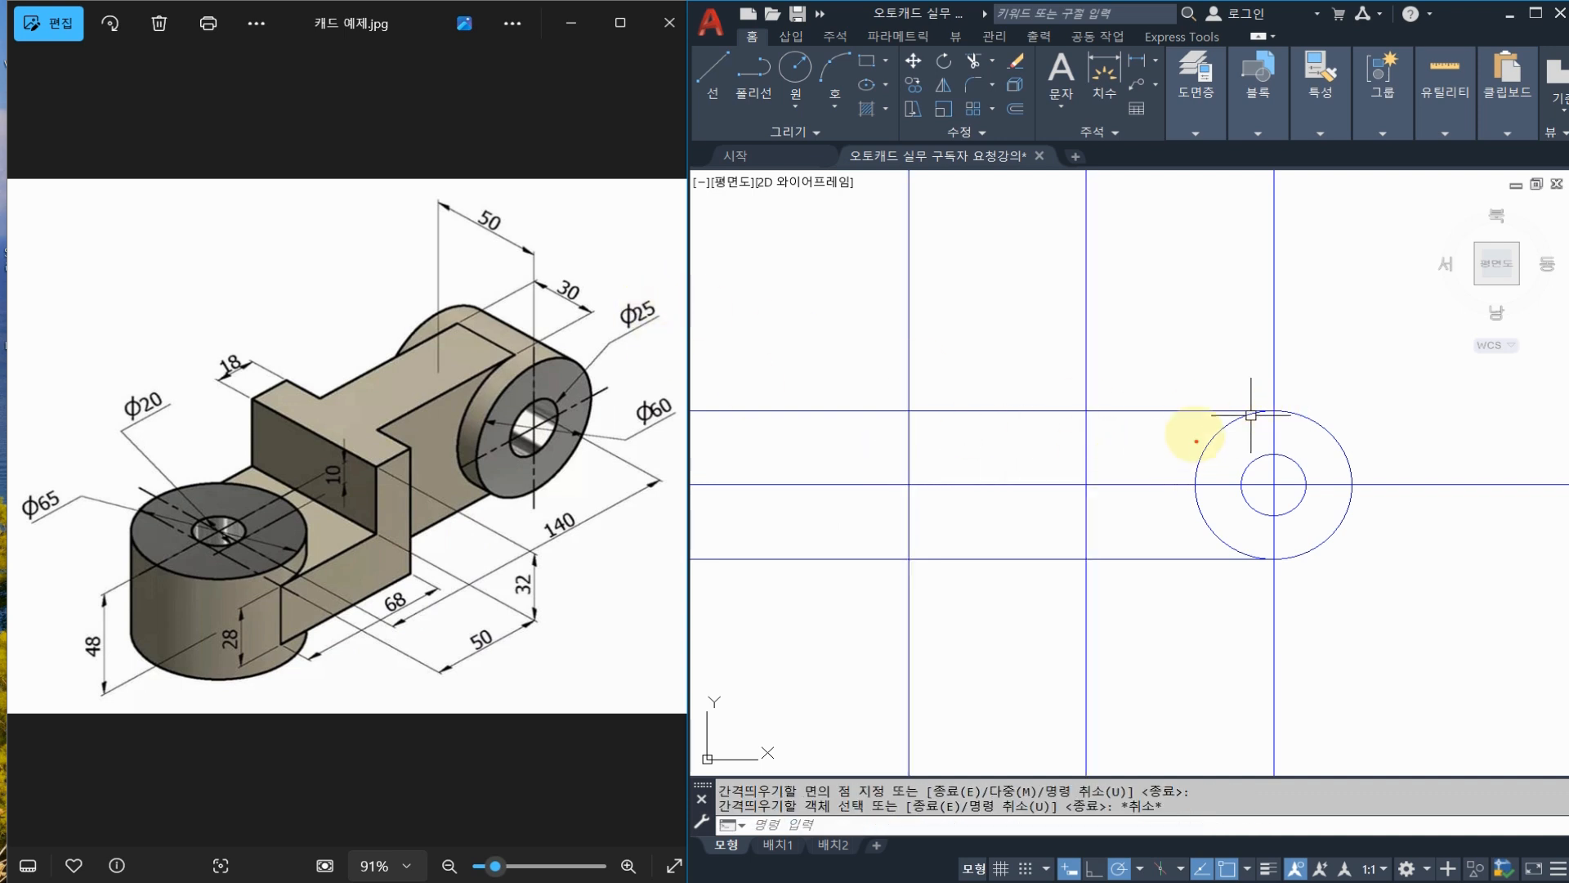
Offset the plate's right face line 18 to the left for the upright plate's thickness
left_click_drag(1286, 417, 1159, 413)
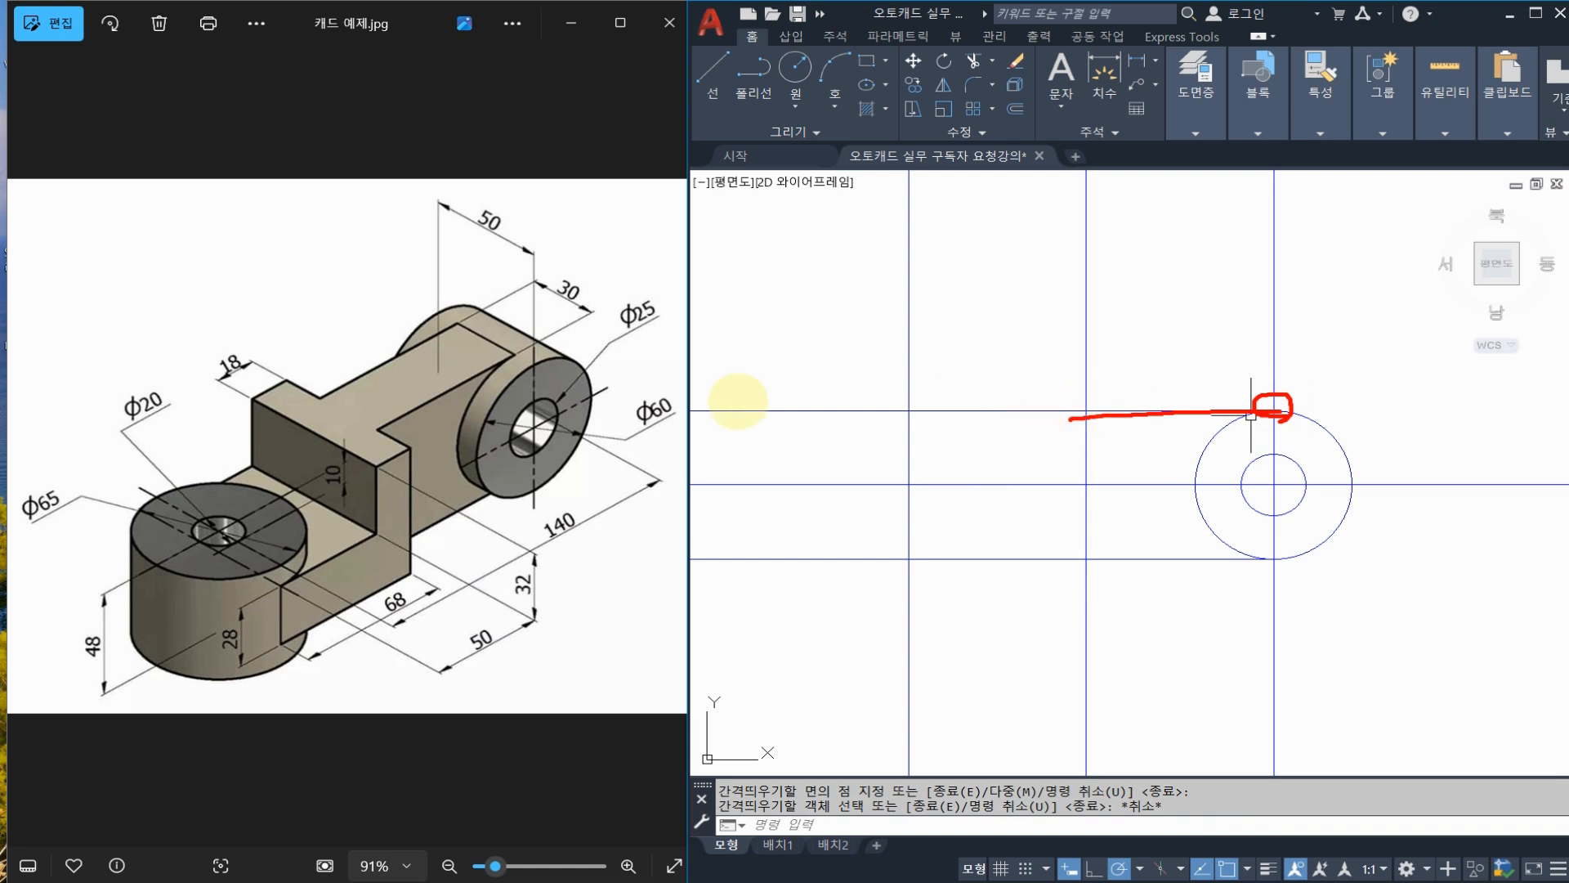
mouse_move(510, 333)
left_mouse_down()
mouse_move(341, 409)
mouse_move(322, 390)
mouse_move(381, 432)
left_mouse_up()
mouse_move(249, 380)
left_mouse_down()
mouse_move(186, 360)
mouse_move(255, 384)
left_mouse_up()
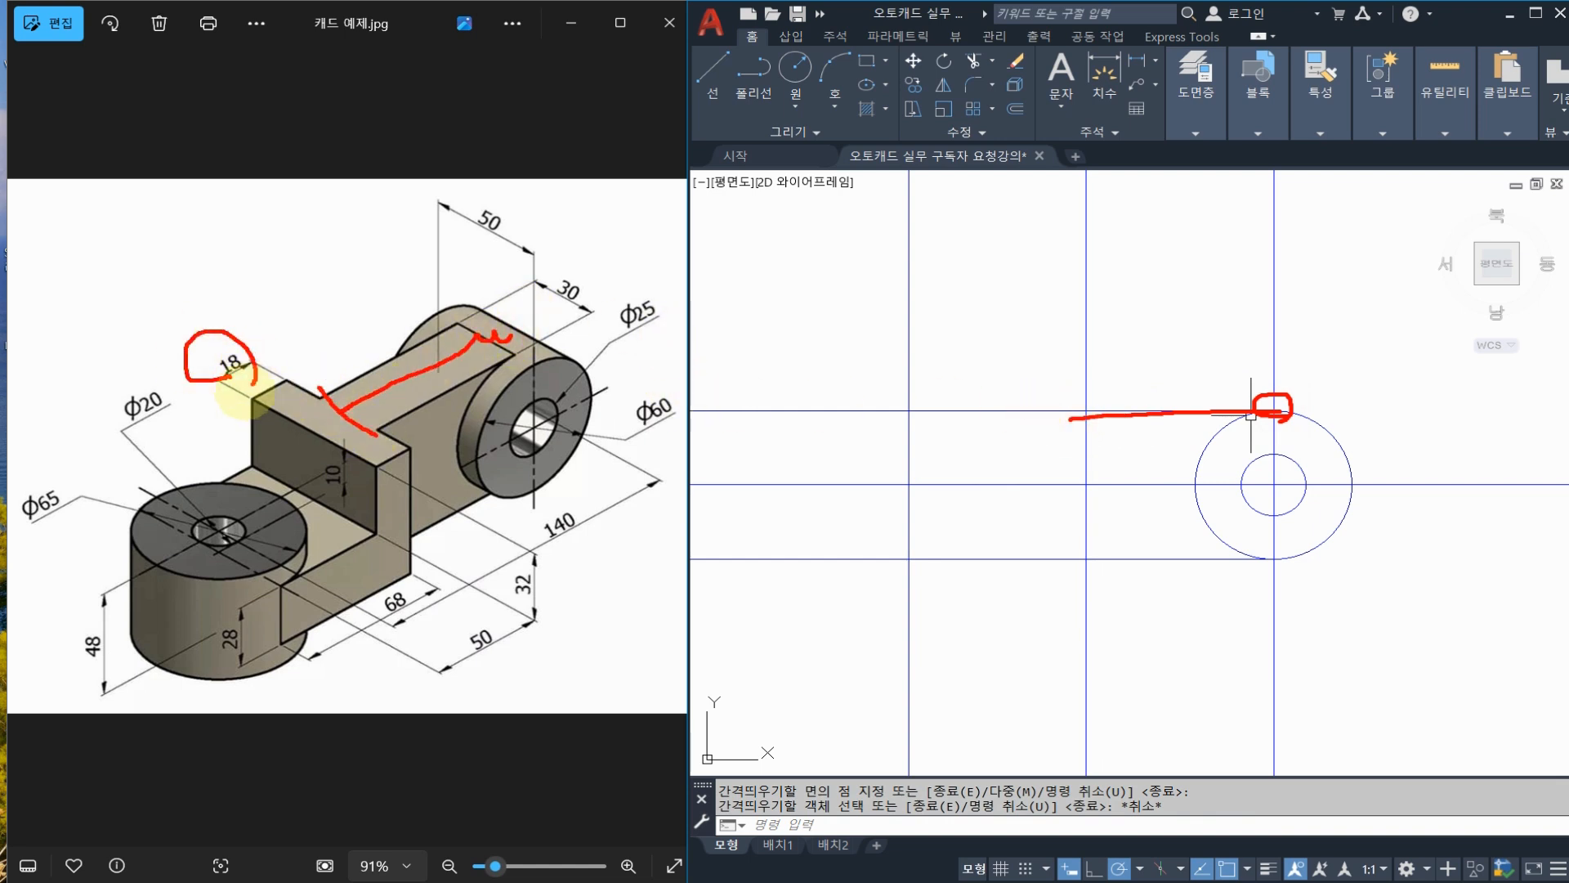
key("Escape")
middle_click_drag(1126, 336, 1181, 357)
type("o")
key("space")
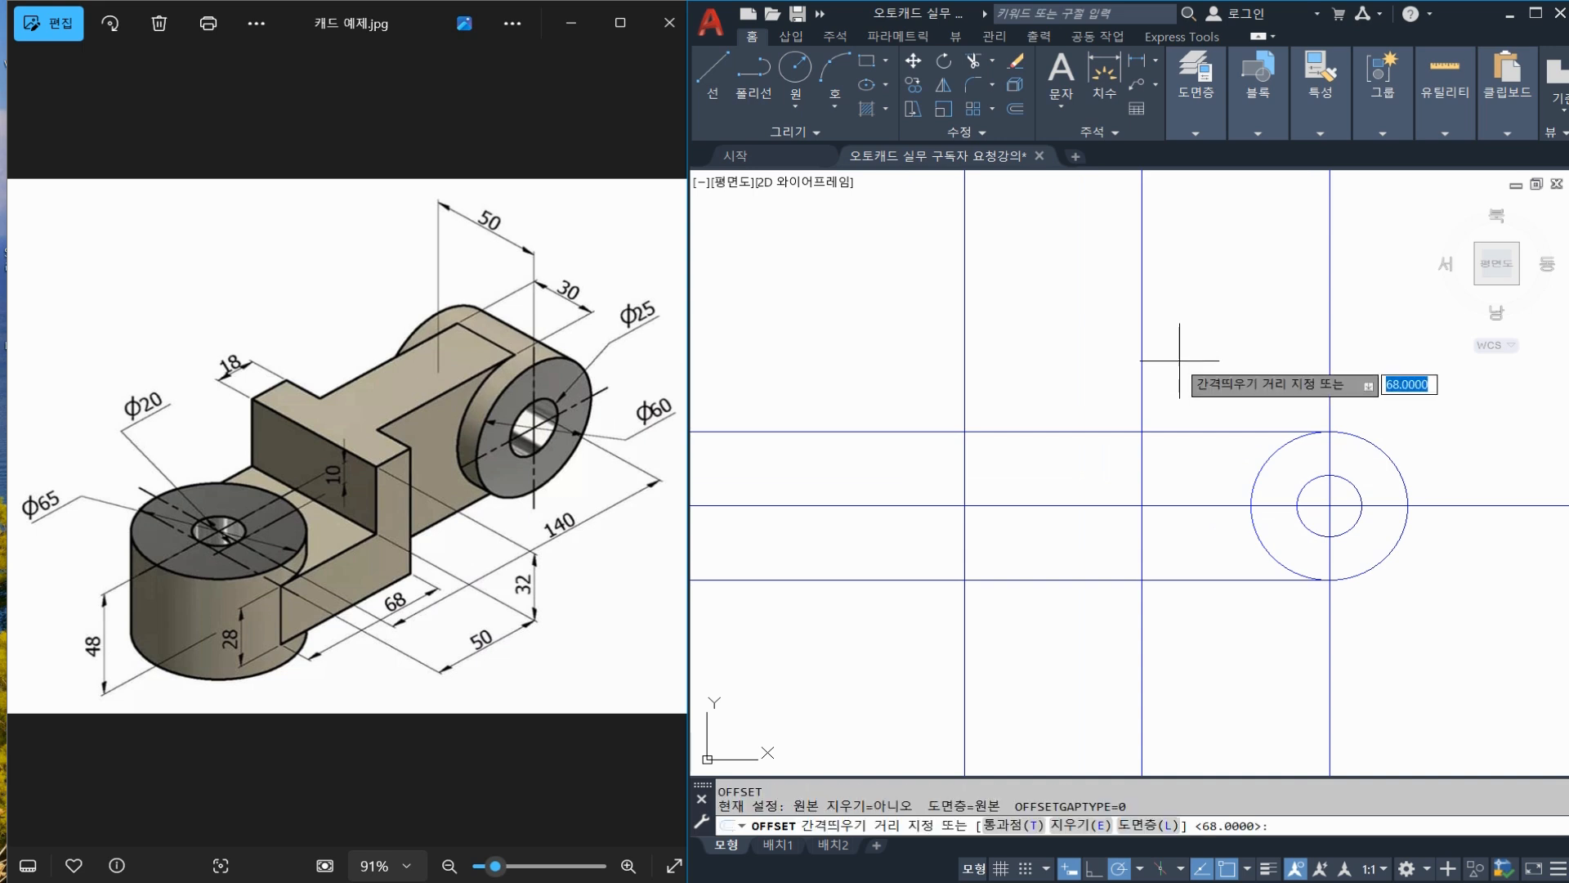
type("18")
key("Return")
left_click(1141, 362)
left_click(1104, 377)
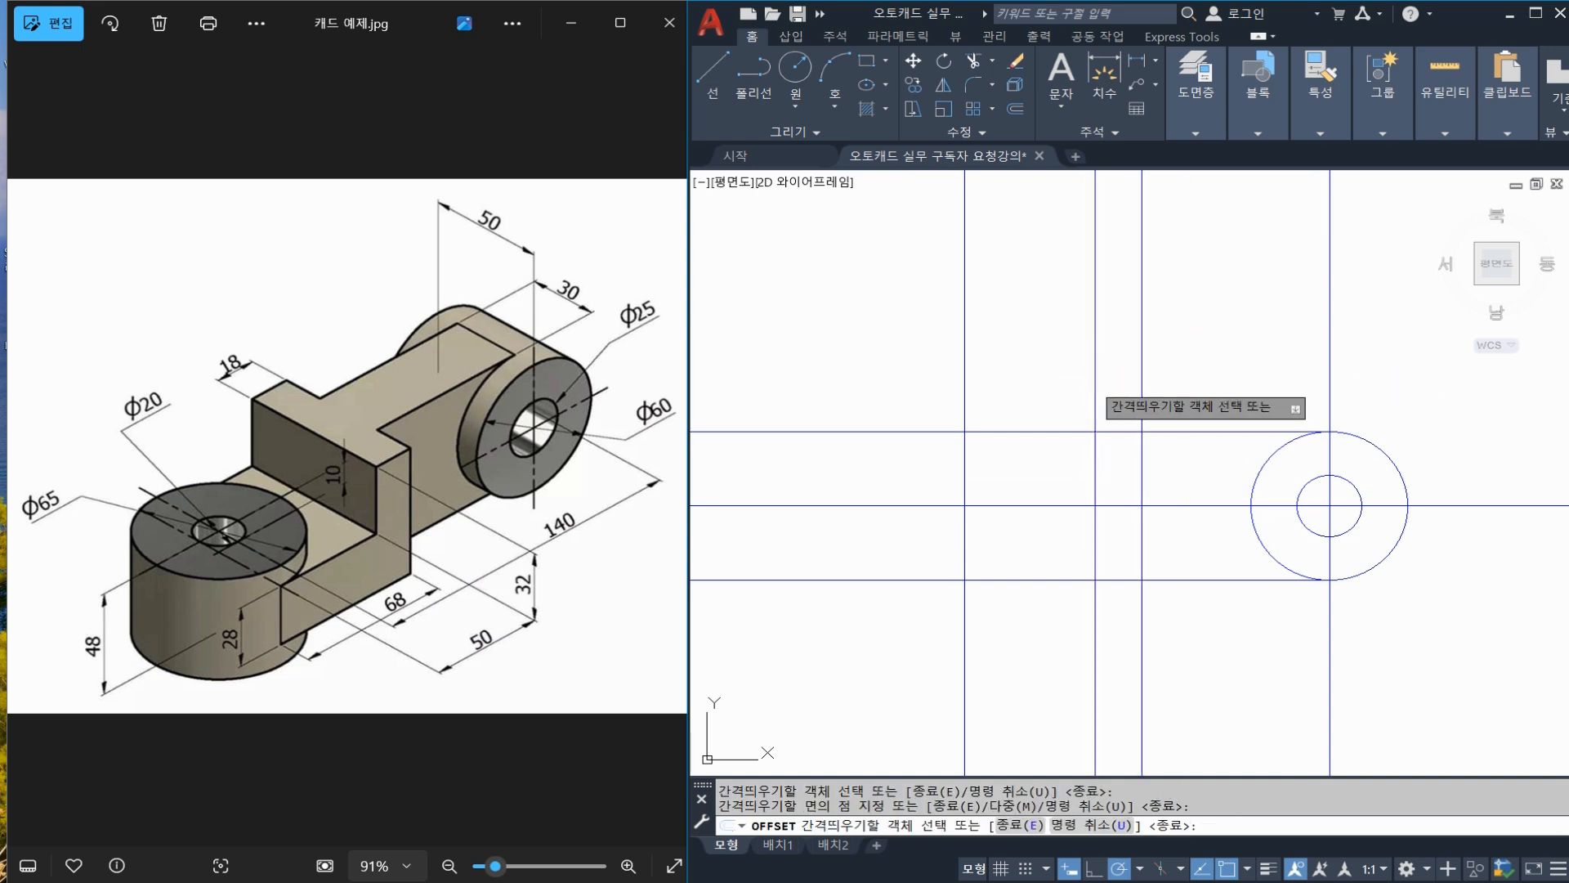
key("Escape")
Trim the arm's top edge line to the left of the upright plate's left face
type("TR")
key("Return")
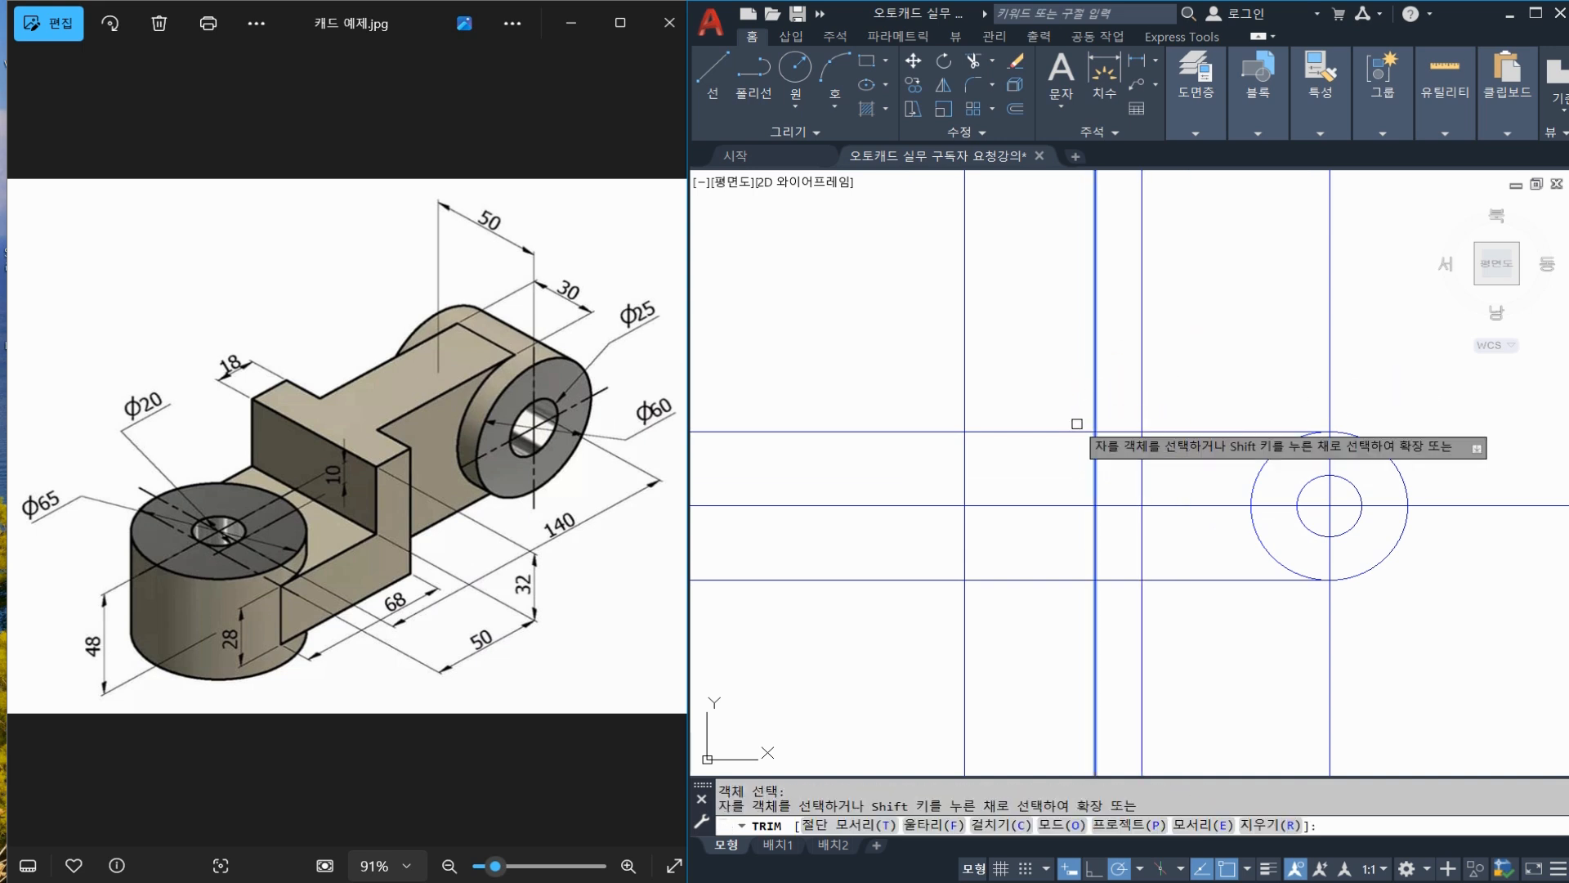
left_click(1078, 430)
key("Escape")
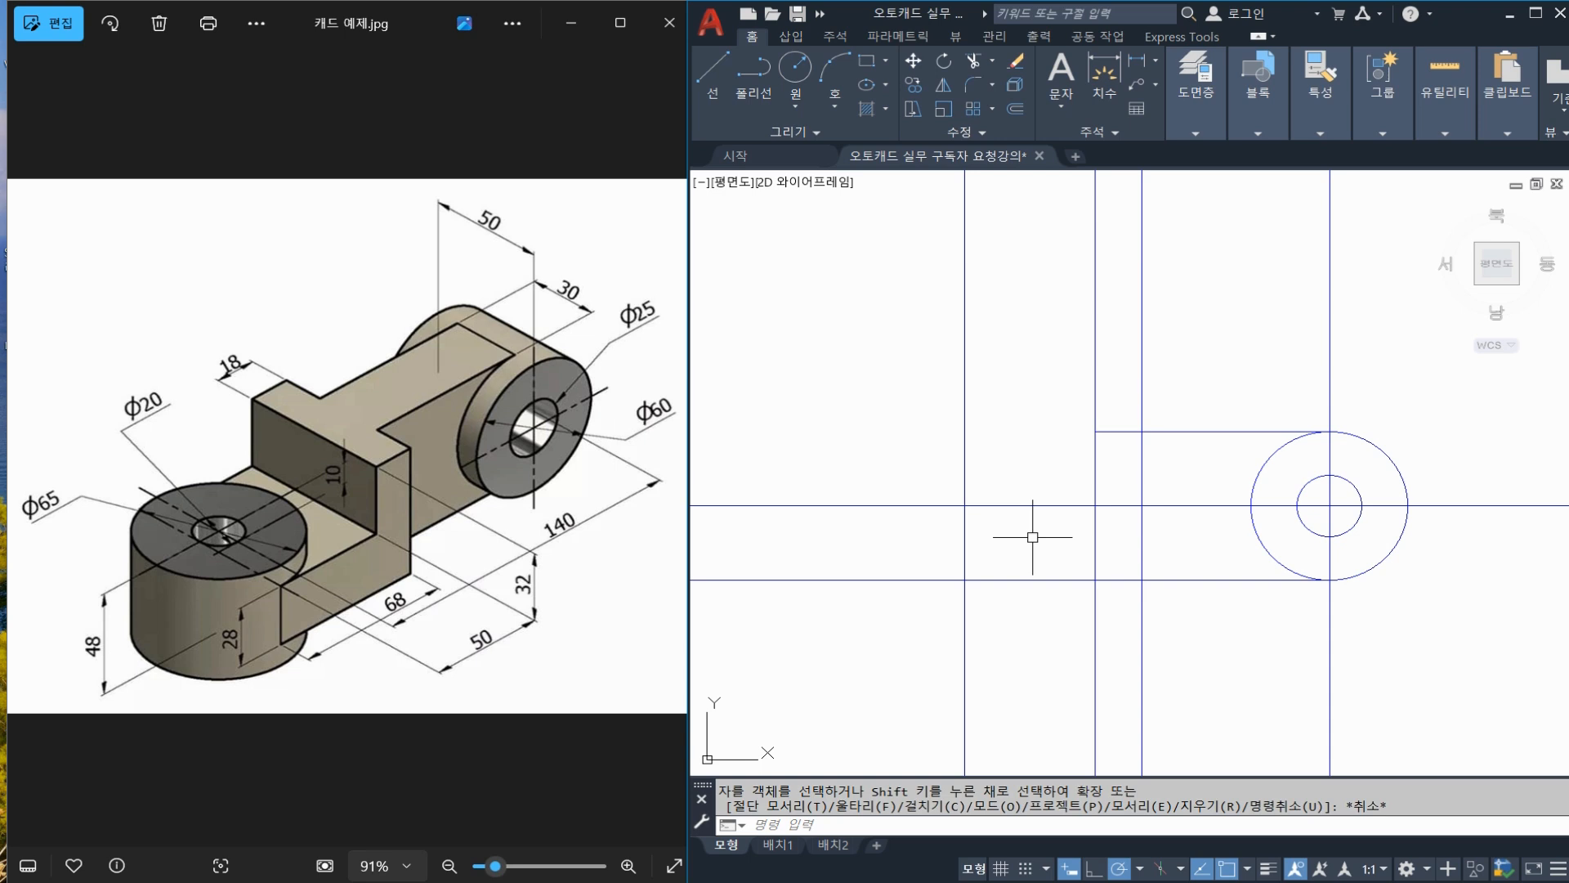
Trim the upright plate's two vertical lines above the arm's top edge
type("T")
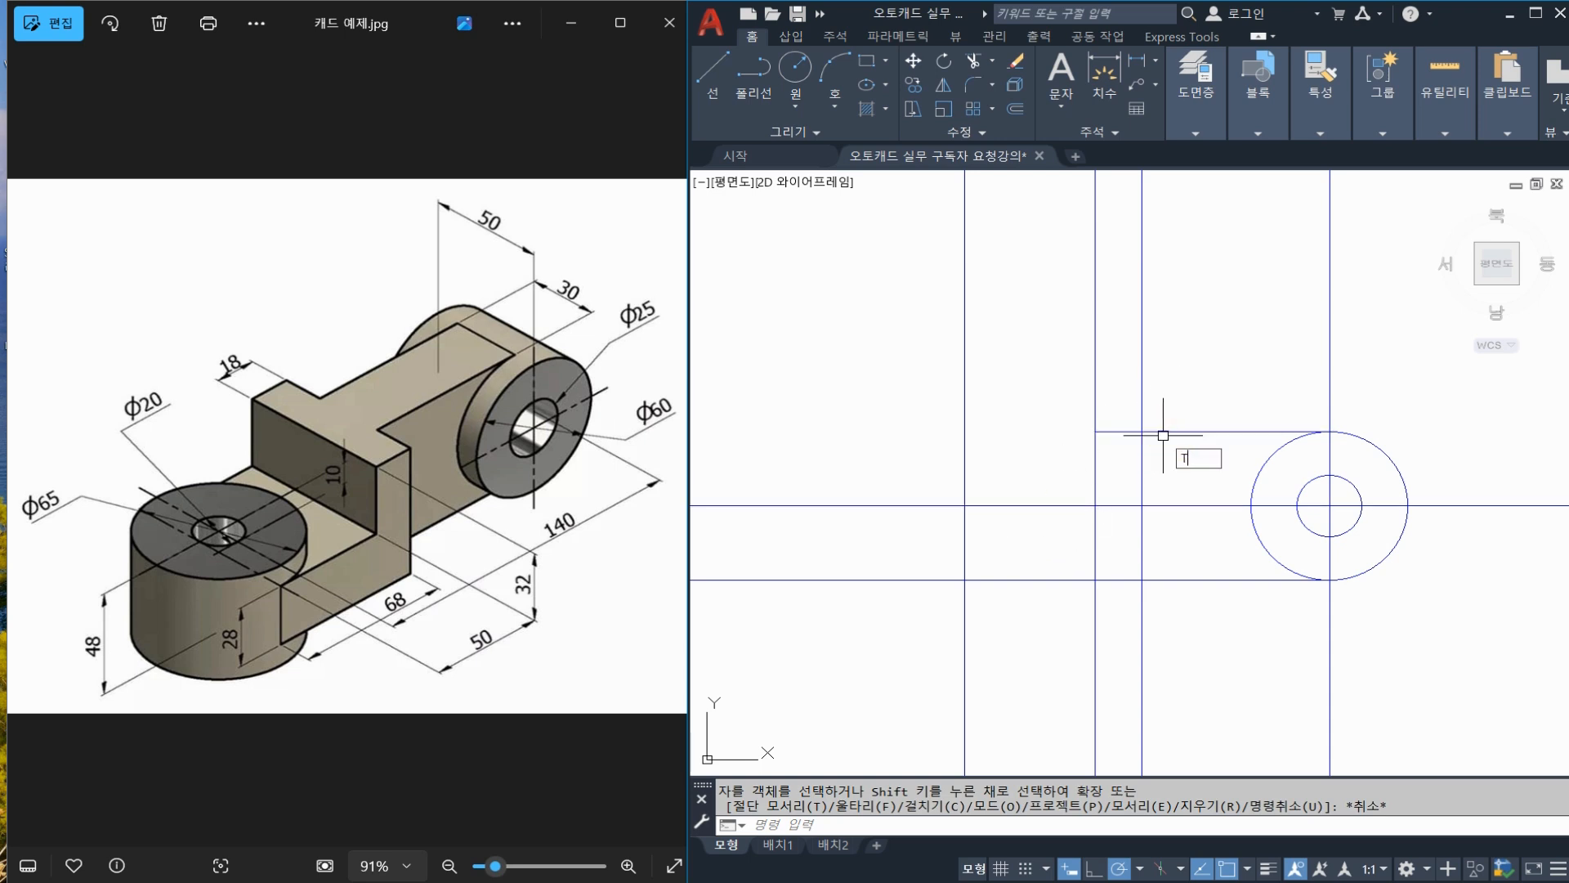
type("R")
key("space")
left_click(1165, 432)
key("space")
left_click(1162, 400)
left_click(1079, 389)
key("Escape")
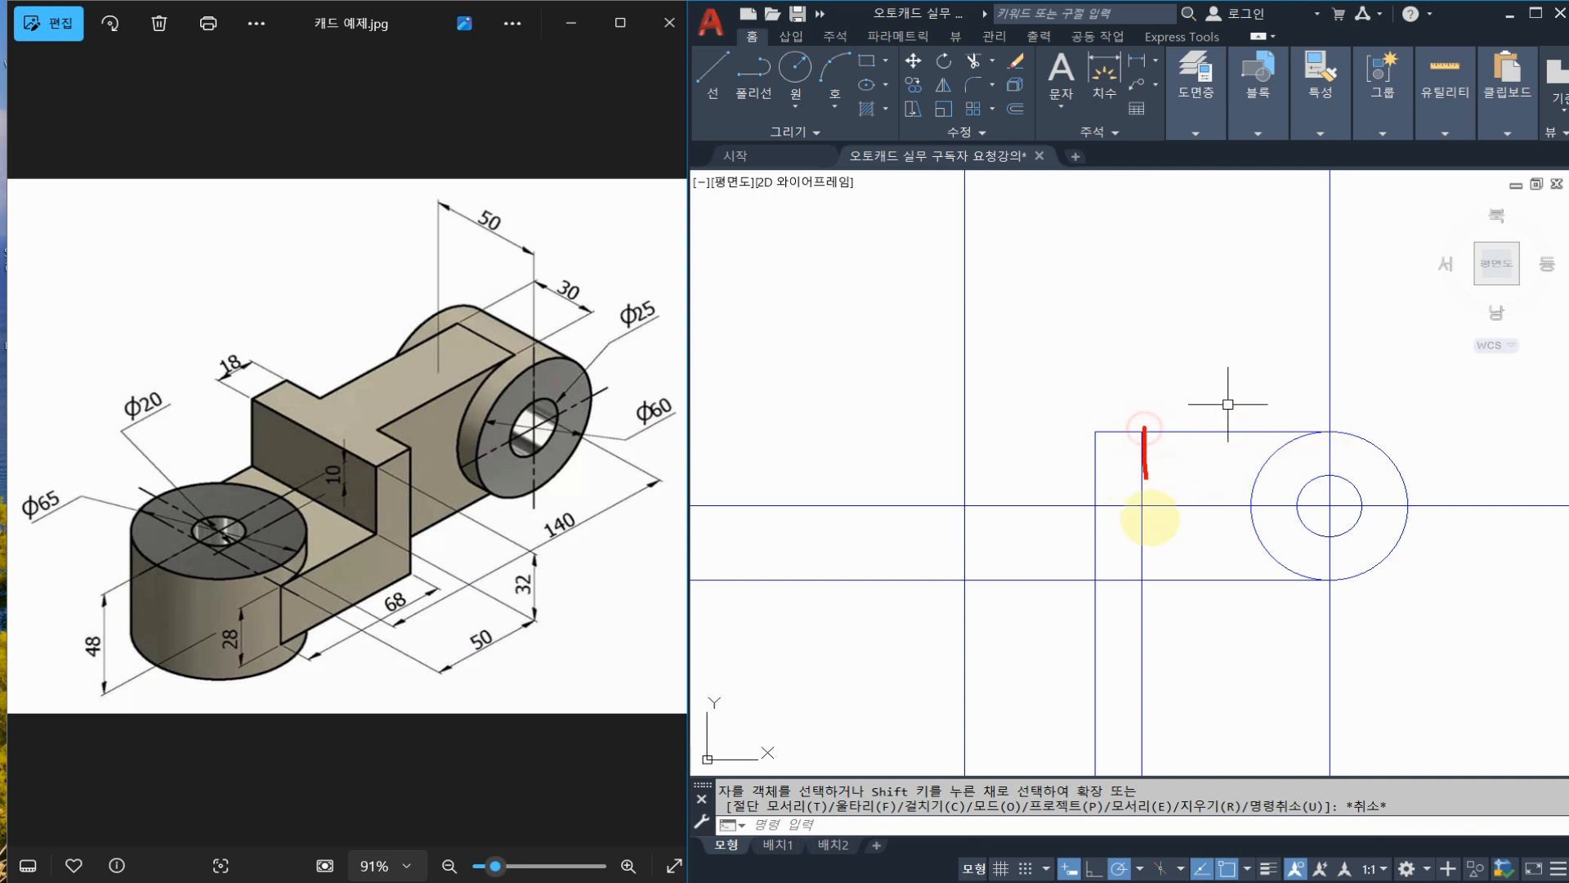
Compare the plate and arm outline in the front view with the matching edges in the isometric reference
left_click_drag(1149, 517, 1150, 577)
left_click_drag(1154, 439, 1344, 436)
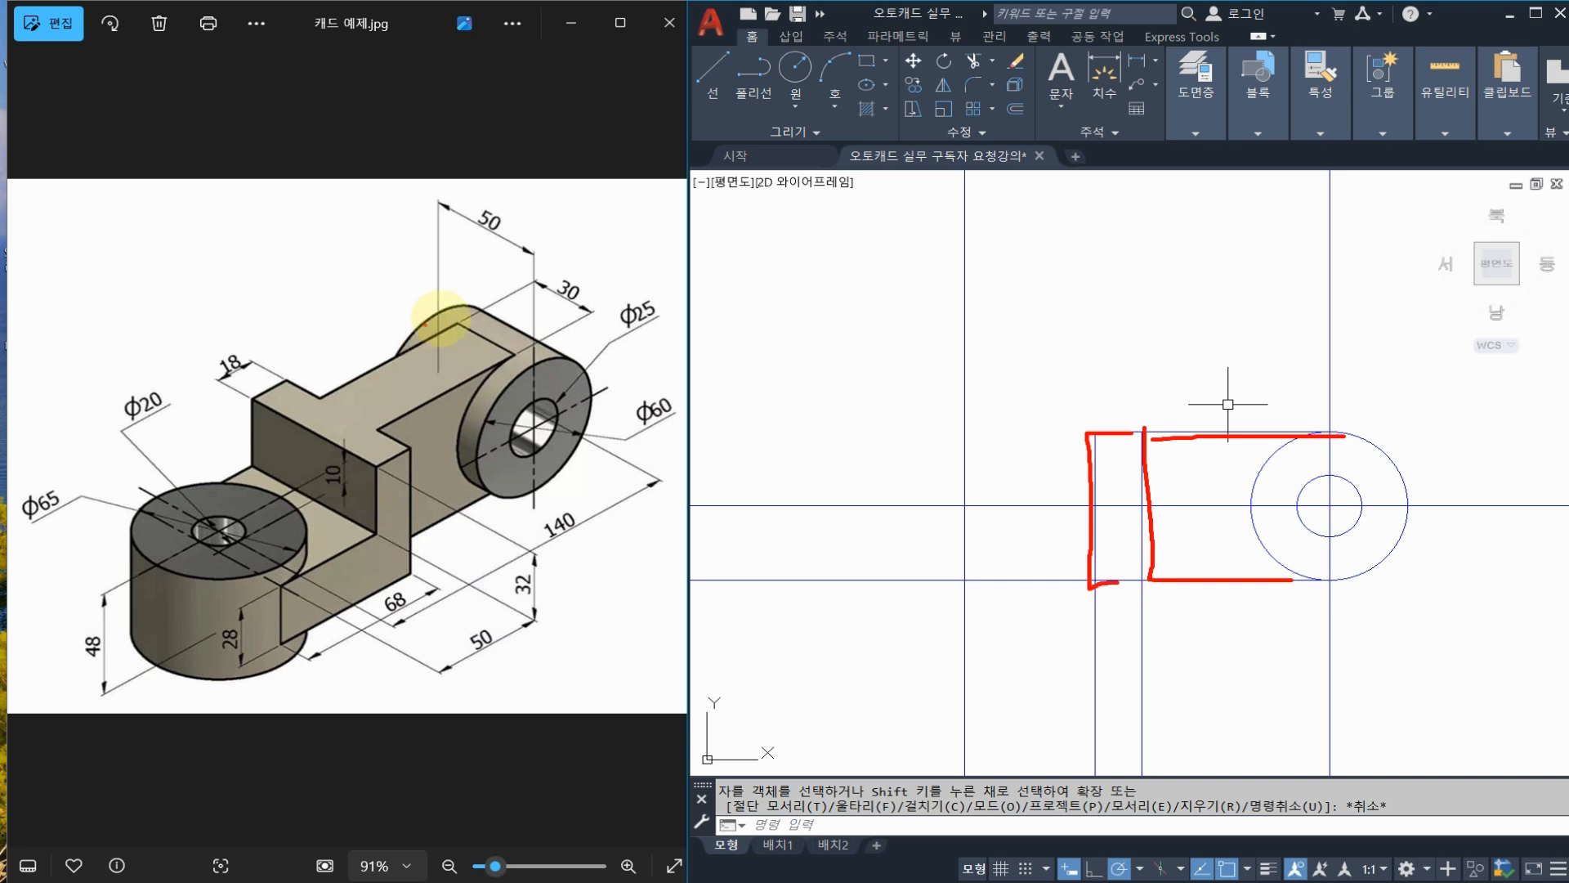
mouse_move(511, 360)
left_mouse_down()
mouse_move(380, 417)
mouse_move(388, 506)
mouse_move(504, 510)
left_mouse_up()
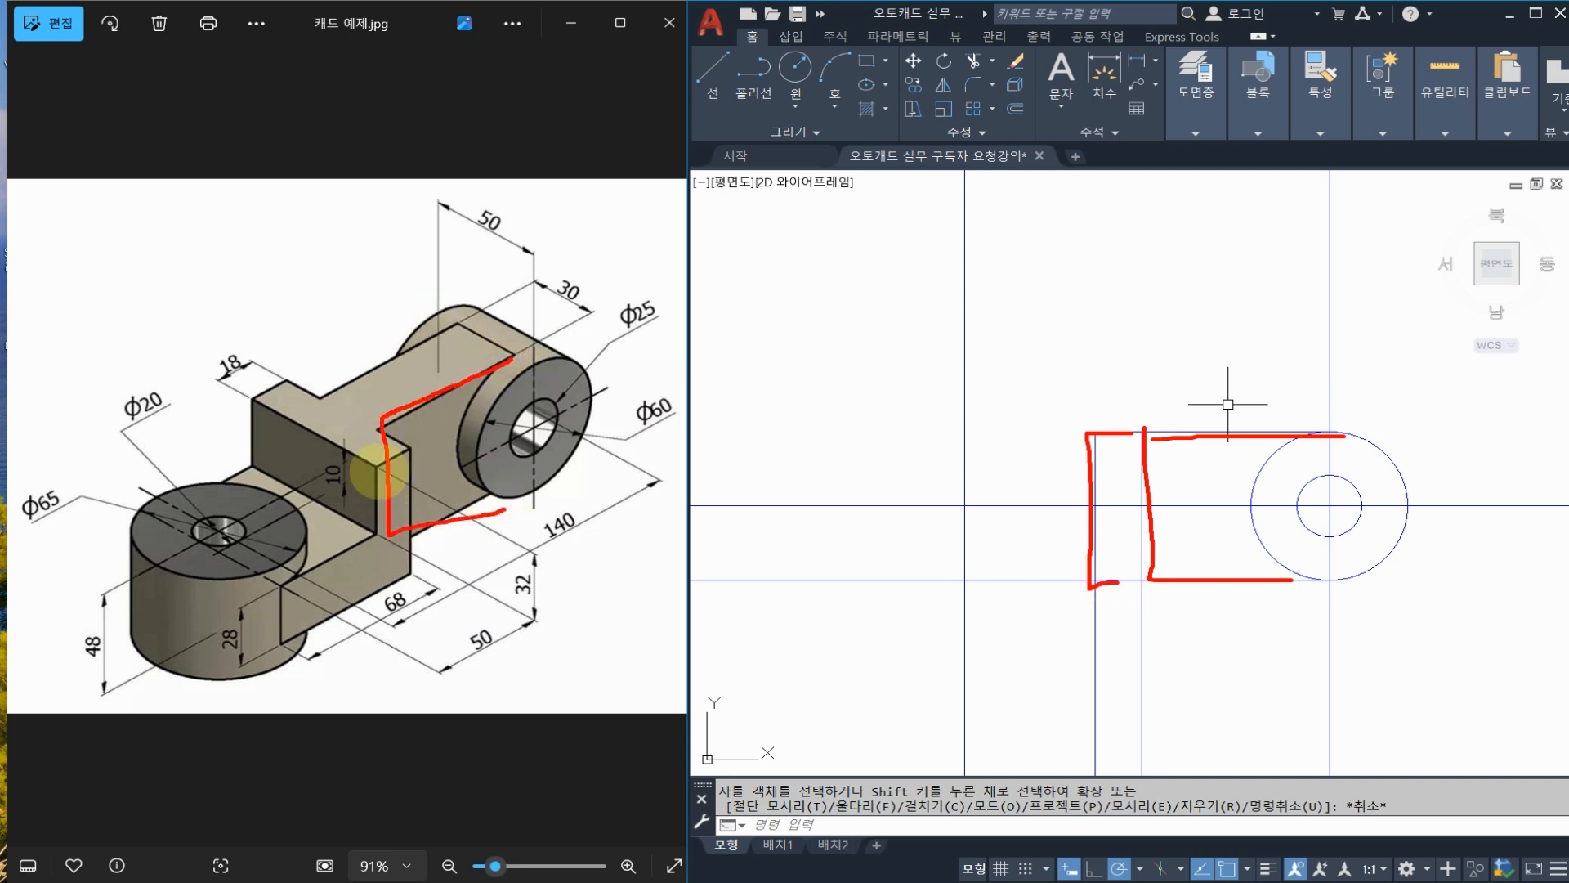
left_click_drag(375, 465, 368, 585)
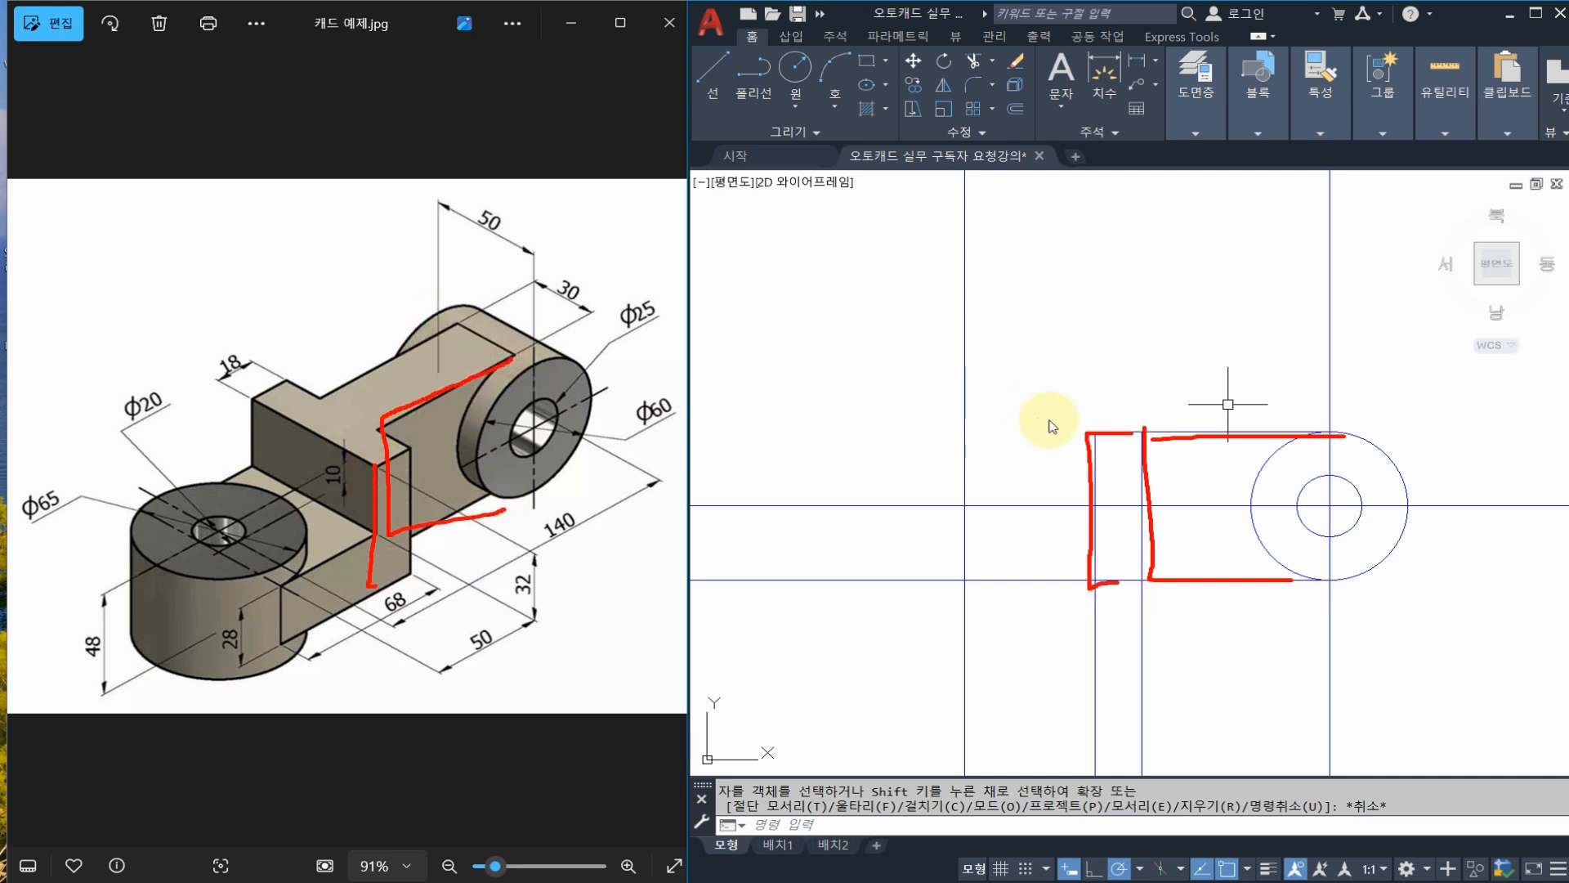
key("Escape")
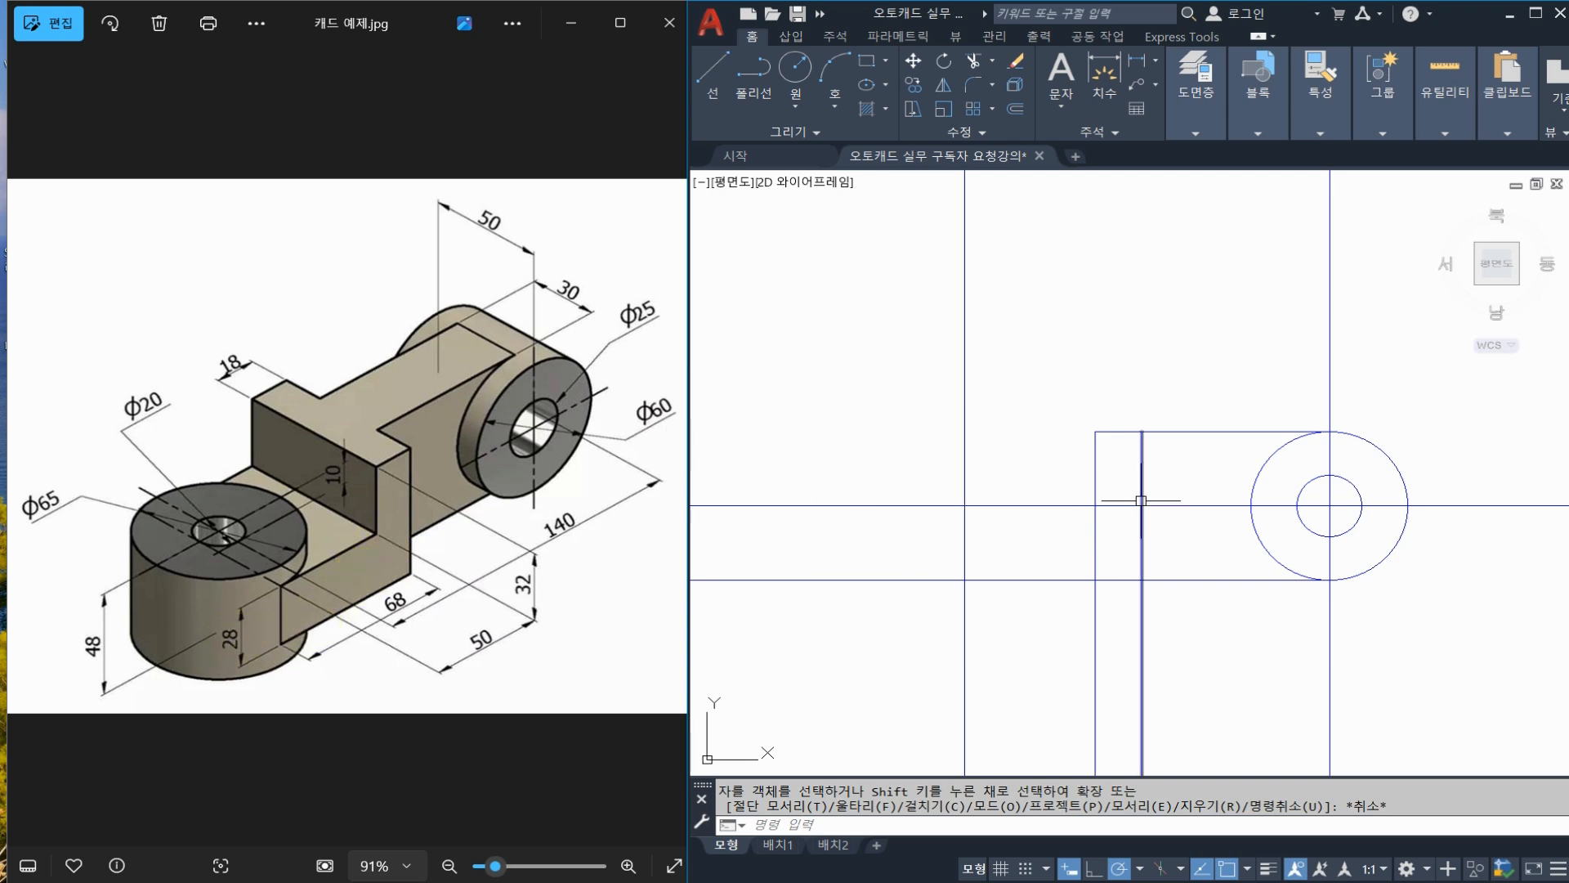
left_click(1065, 579)
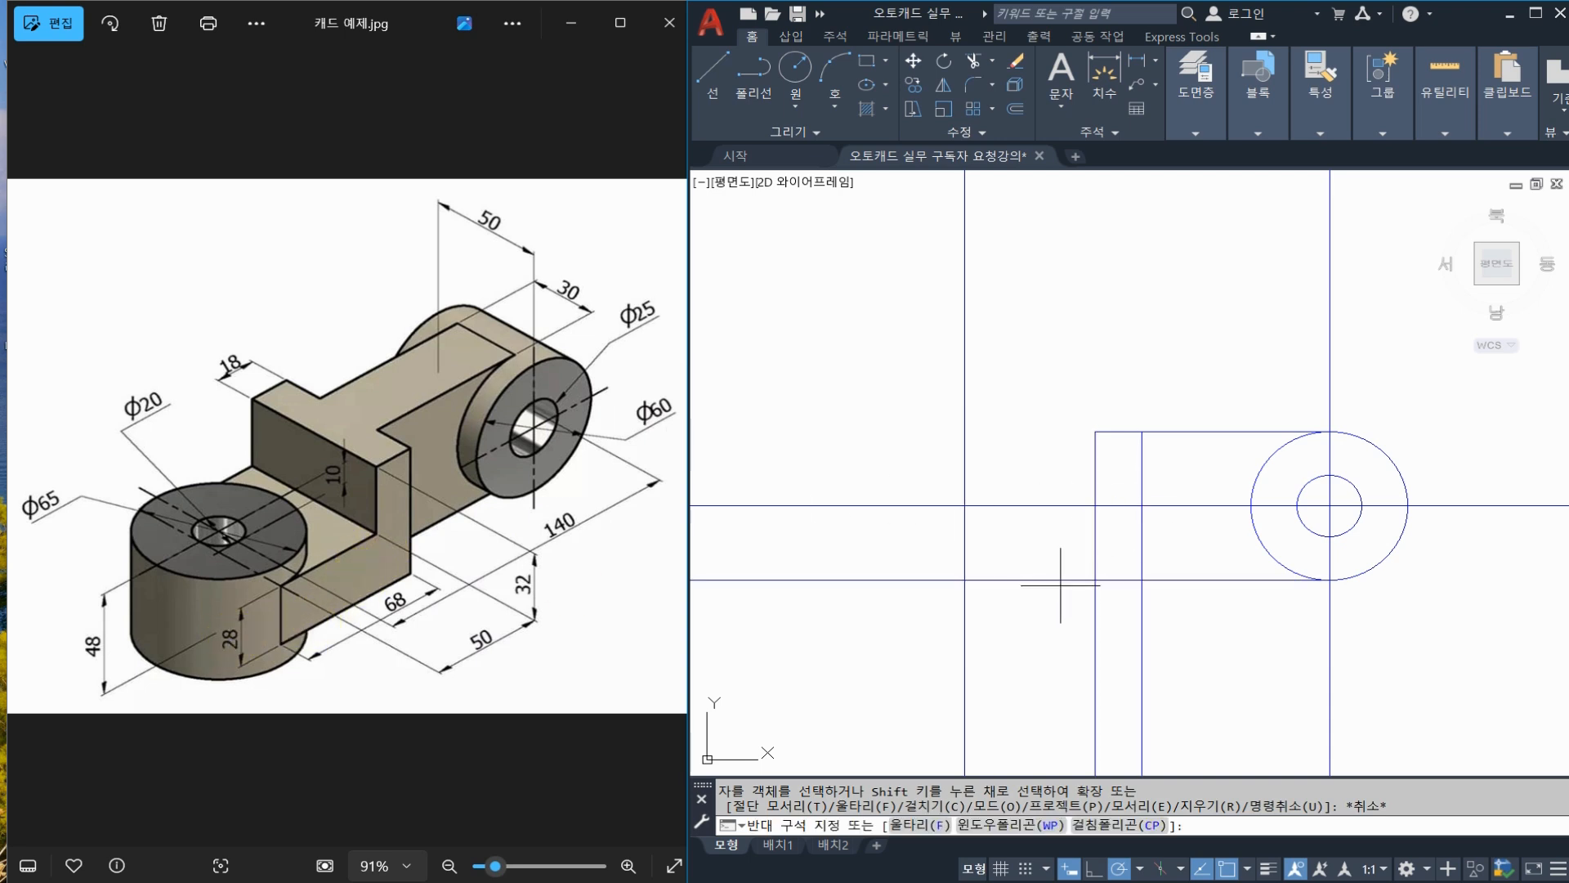
left_click(1038, 568)
key("Escape")
key("Escape")
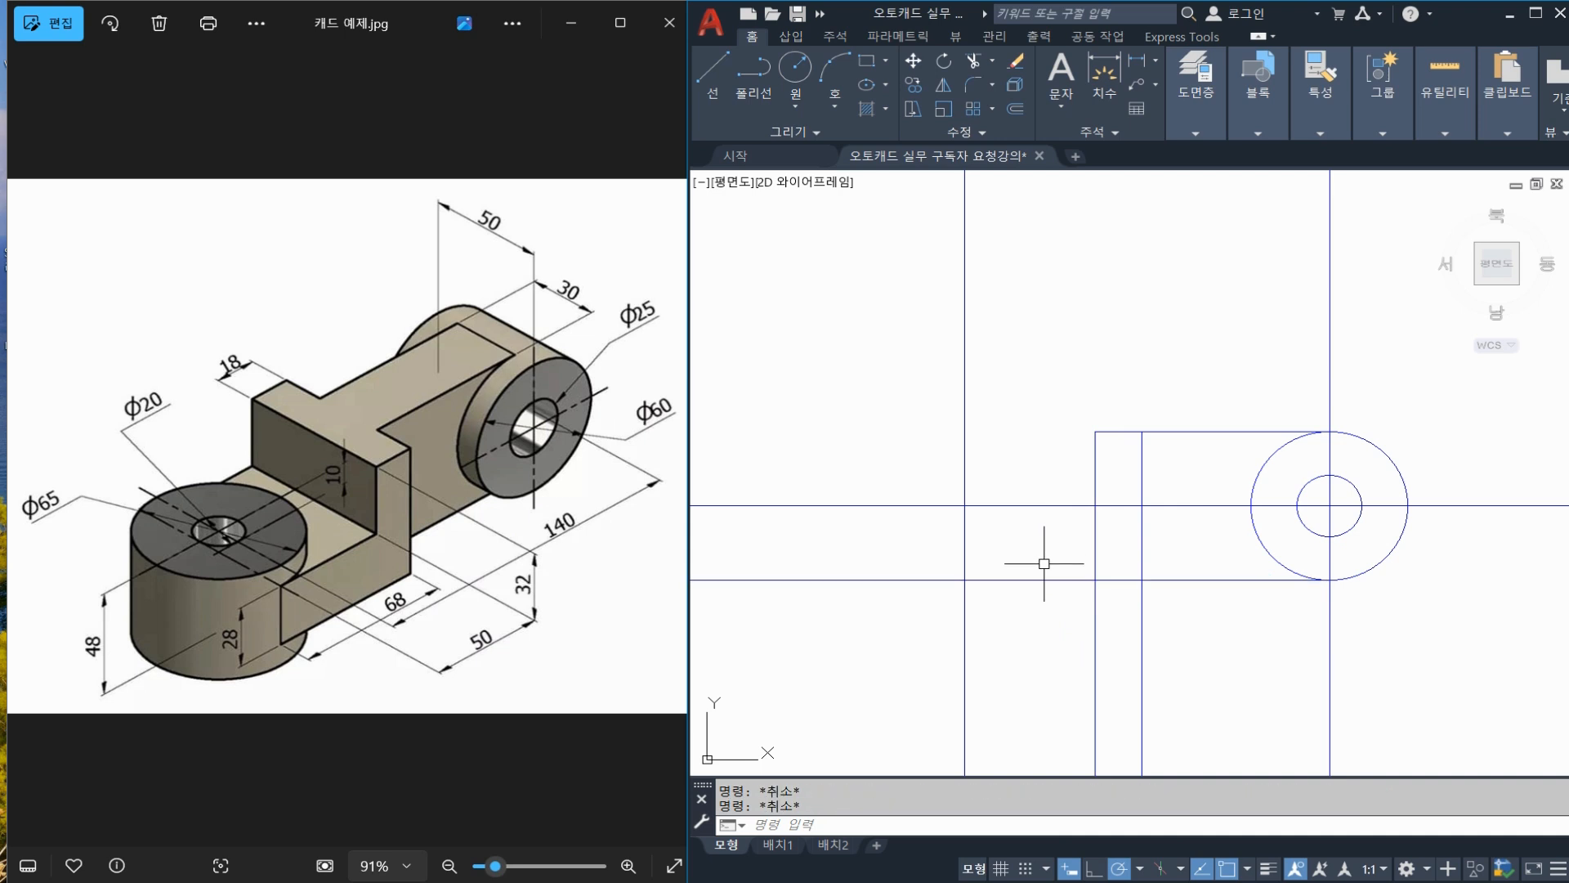
Try offsetting the arm's bottom edge line 28 upward, and erase the offset line
type("O")
key("Return")
type("18")
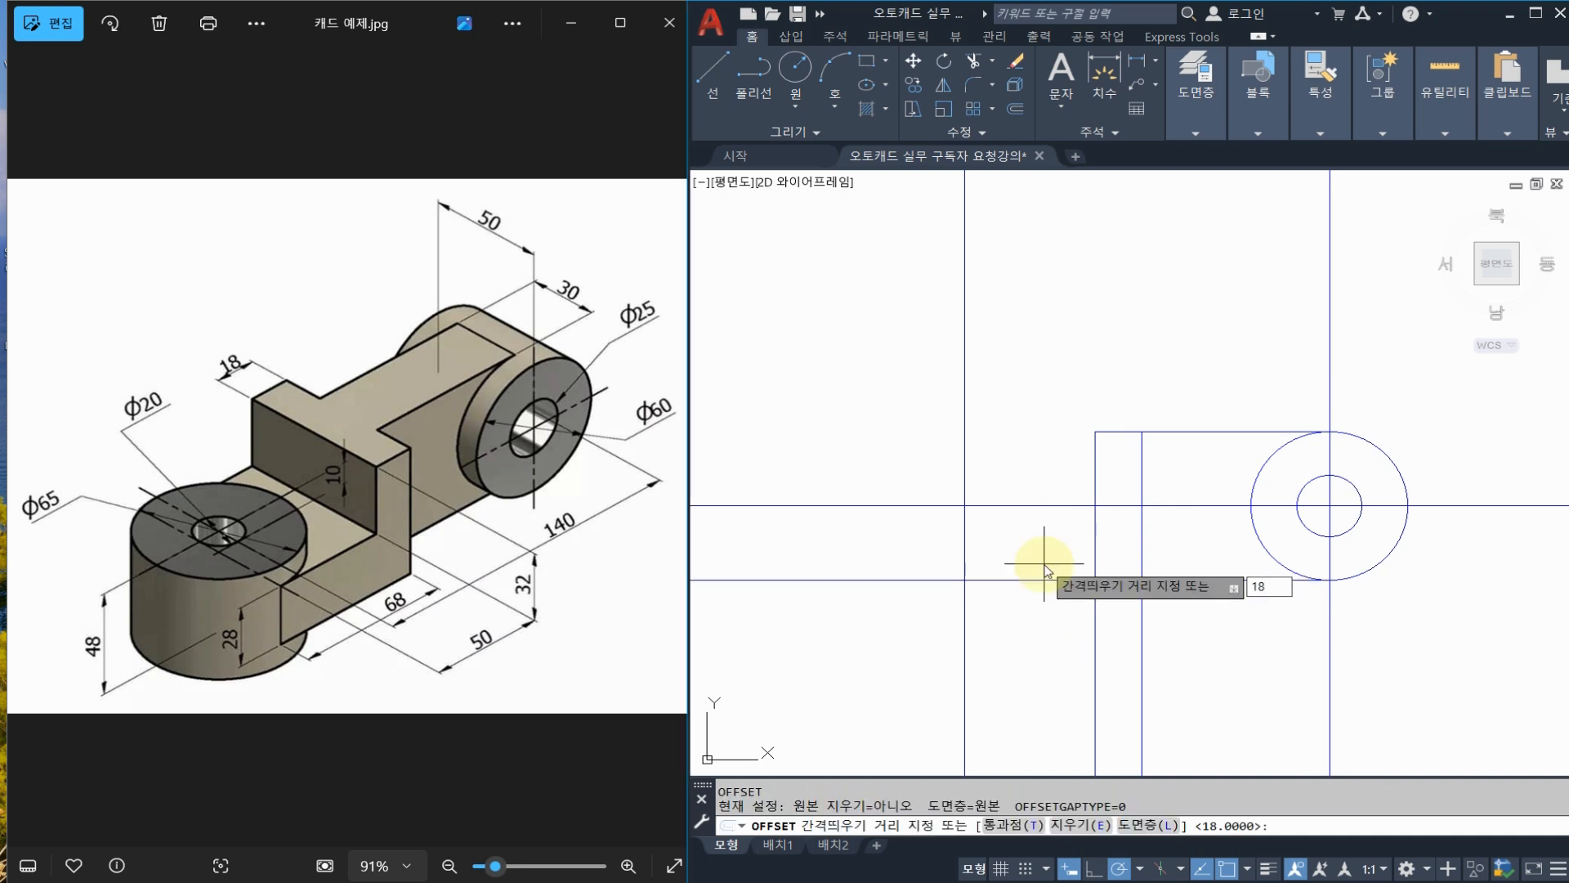
type("8")
key("Return")
left_click(1015, 579)
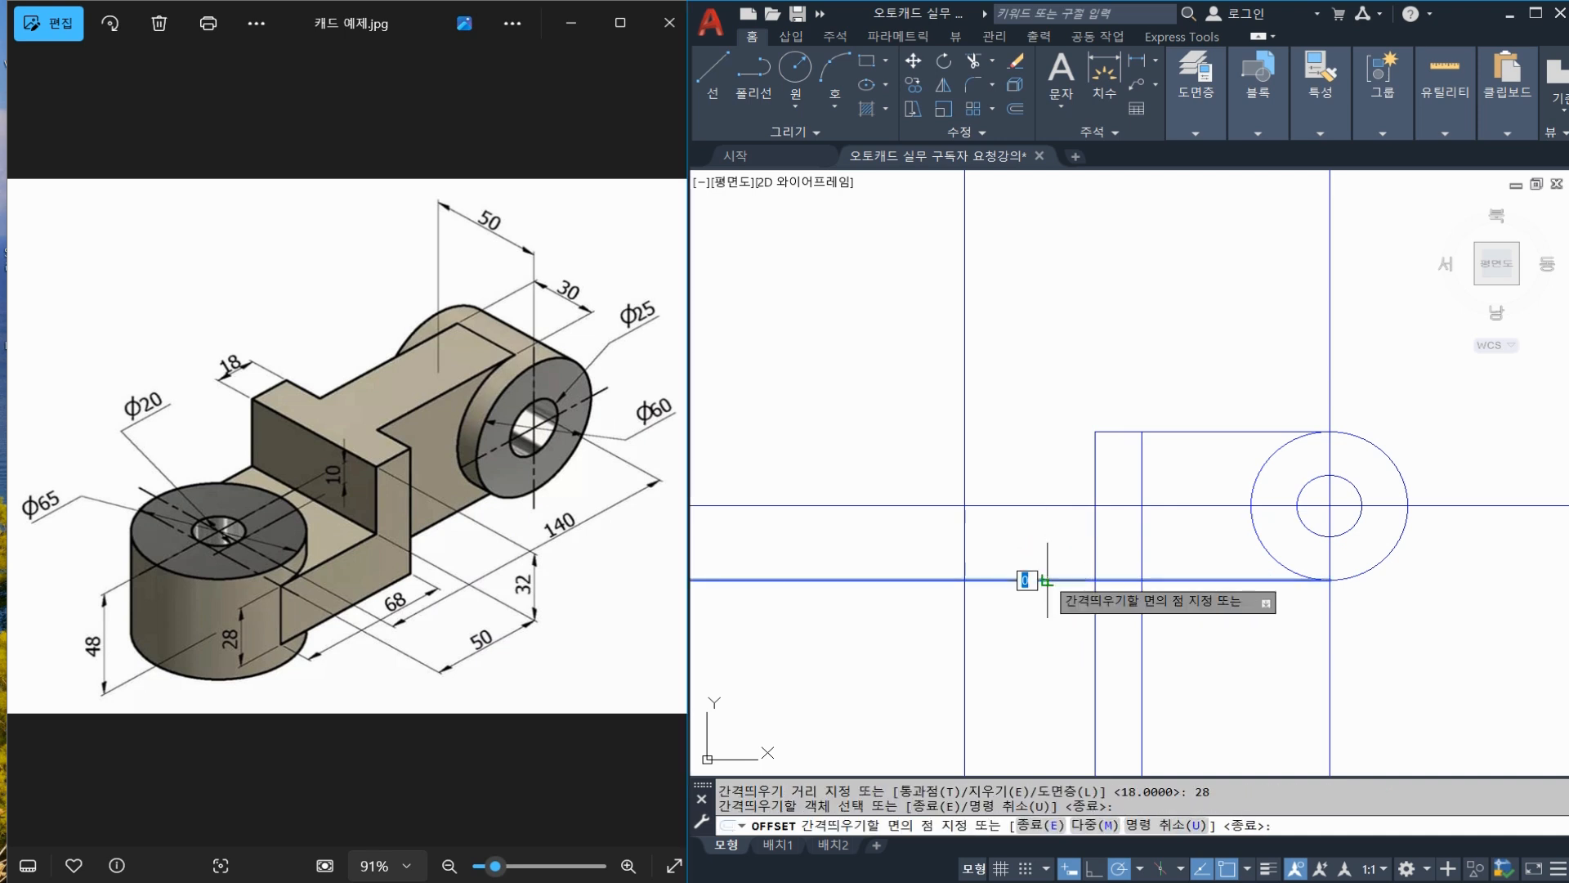
left_click(1056, 500)
key("Escape")
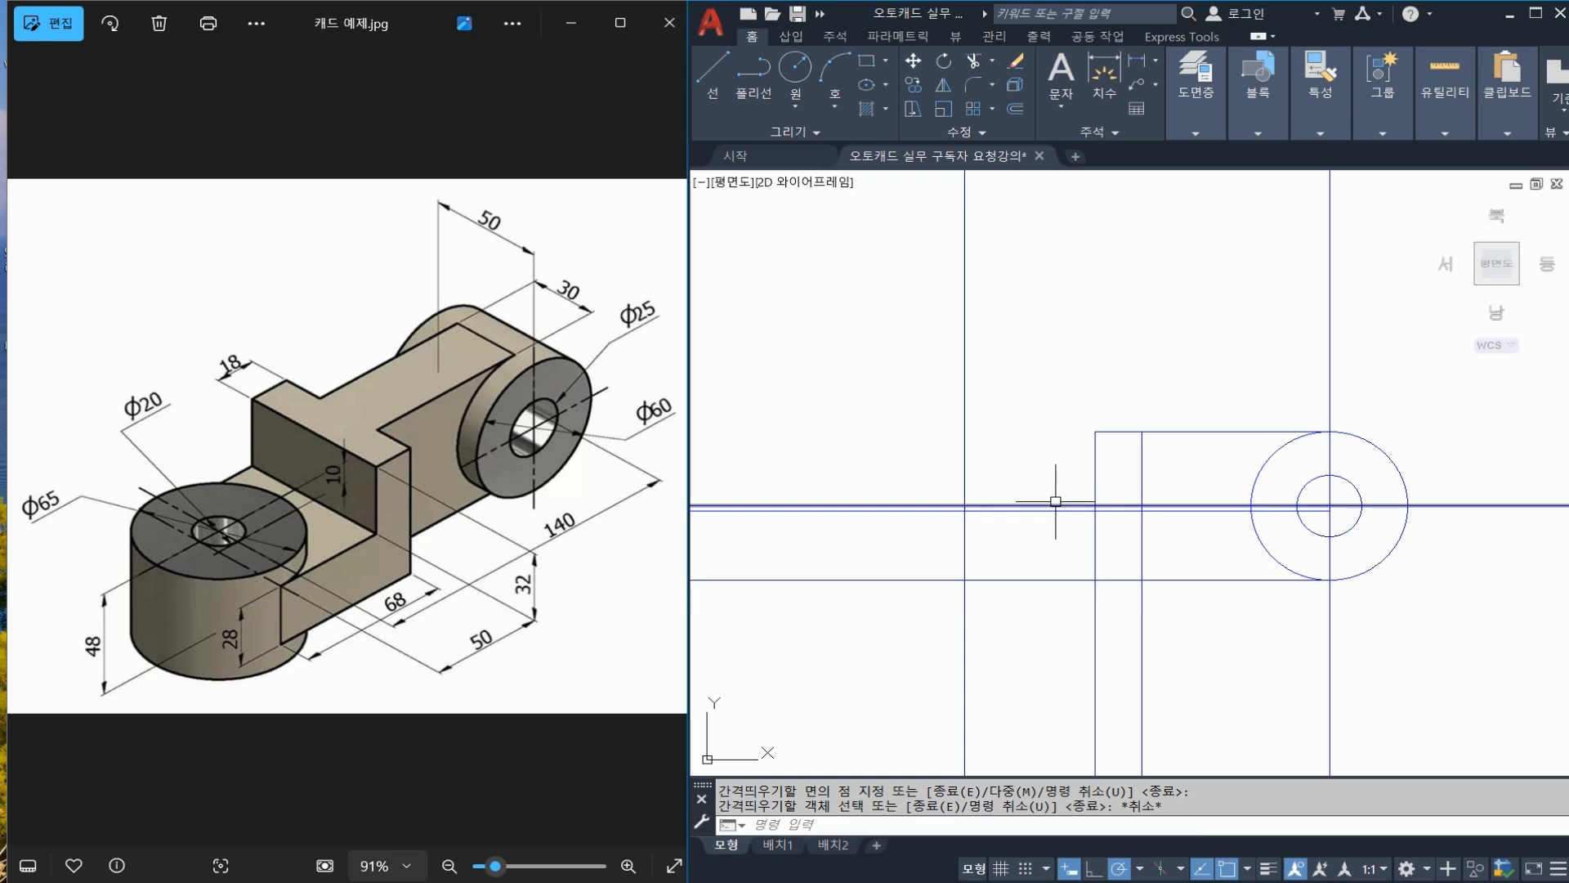
left_click(1038, 511)
type("E")
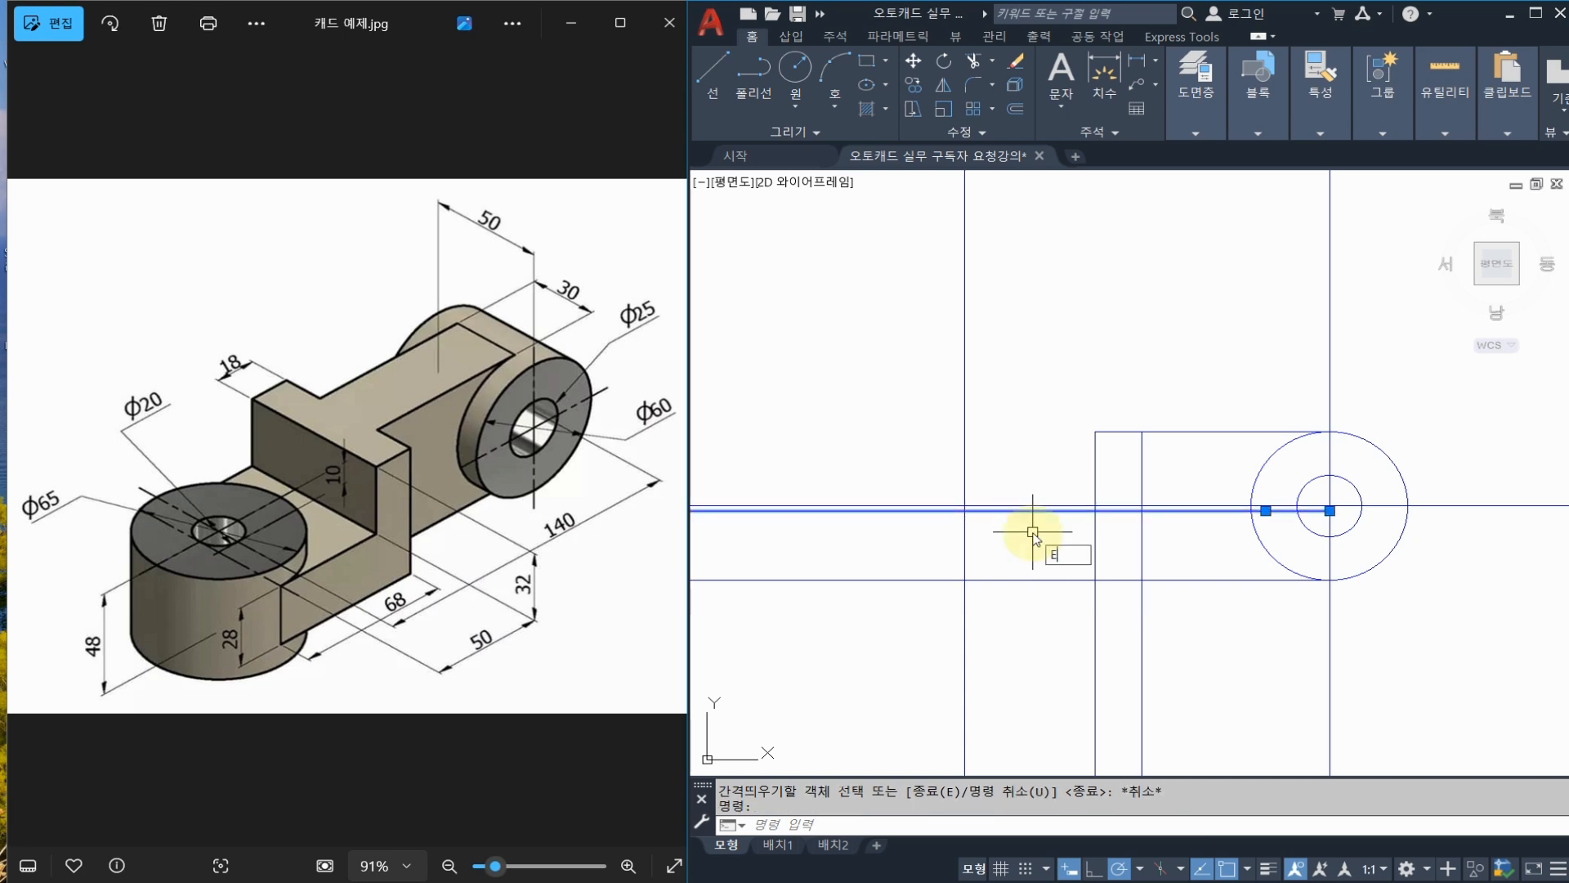
key("Return")
Trim the boss's horizontal and vertical centre lines outside the Ø60 circle
middle_click_drag(1273, 498, 1130, 490)
type("tr")
key("Return")
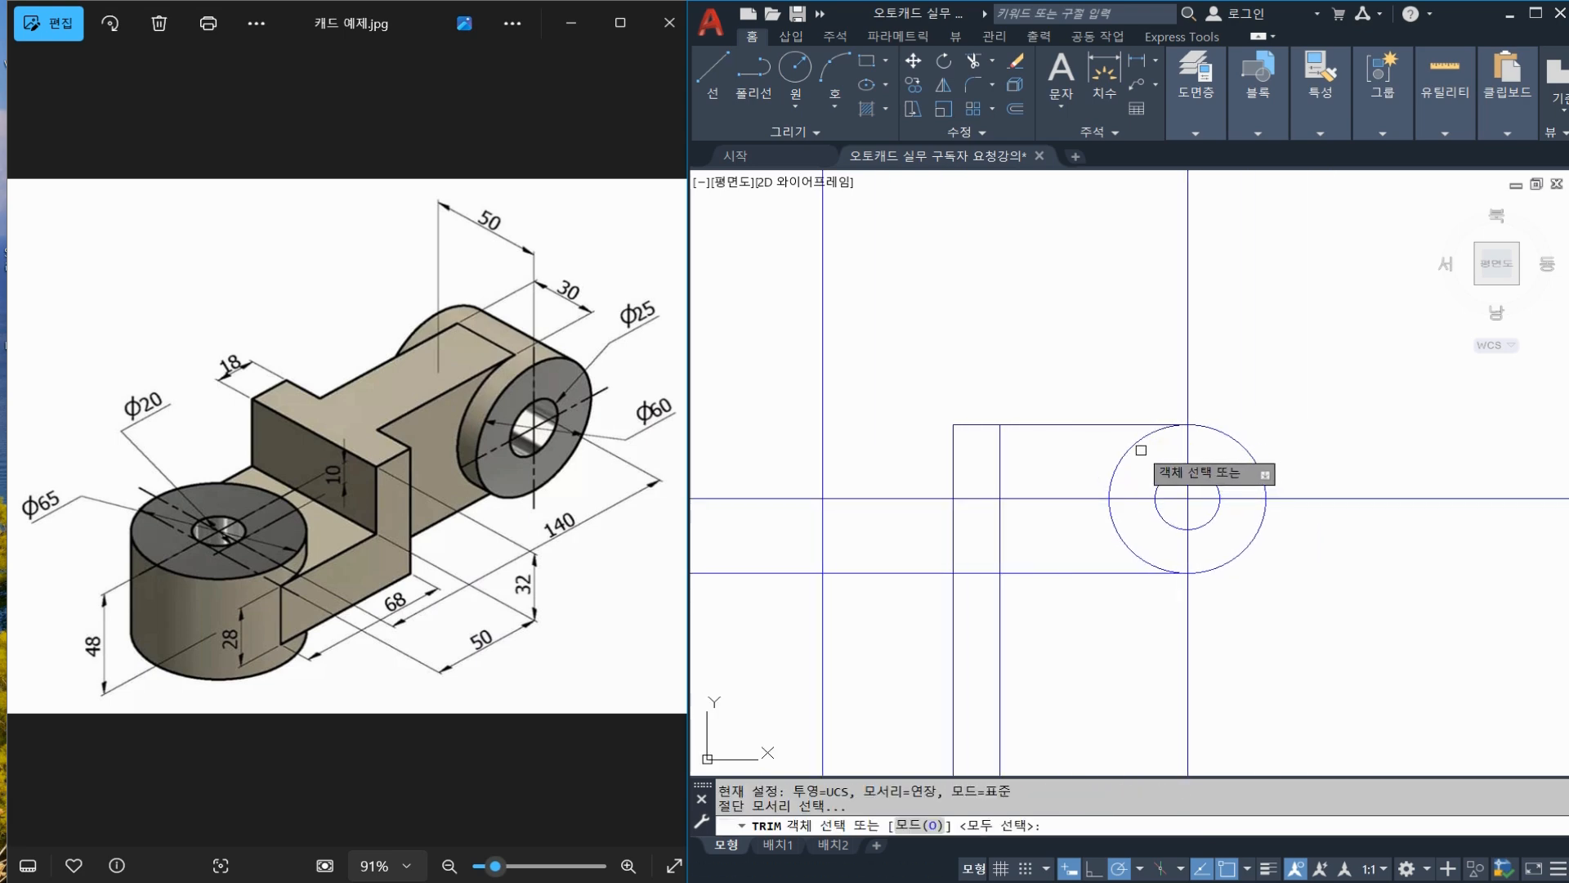
left_click(1133, 441)
key("Return")
left_click(1187, 391)
left_click(1068, 498)
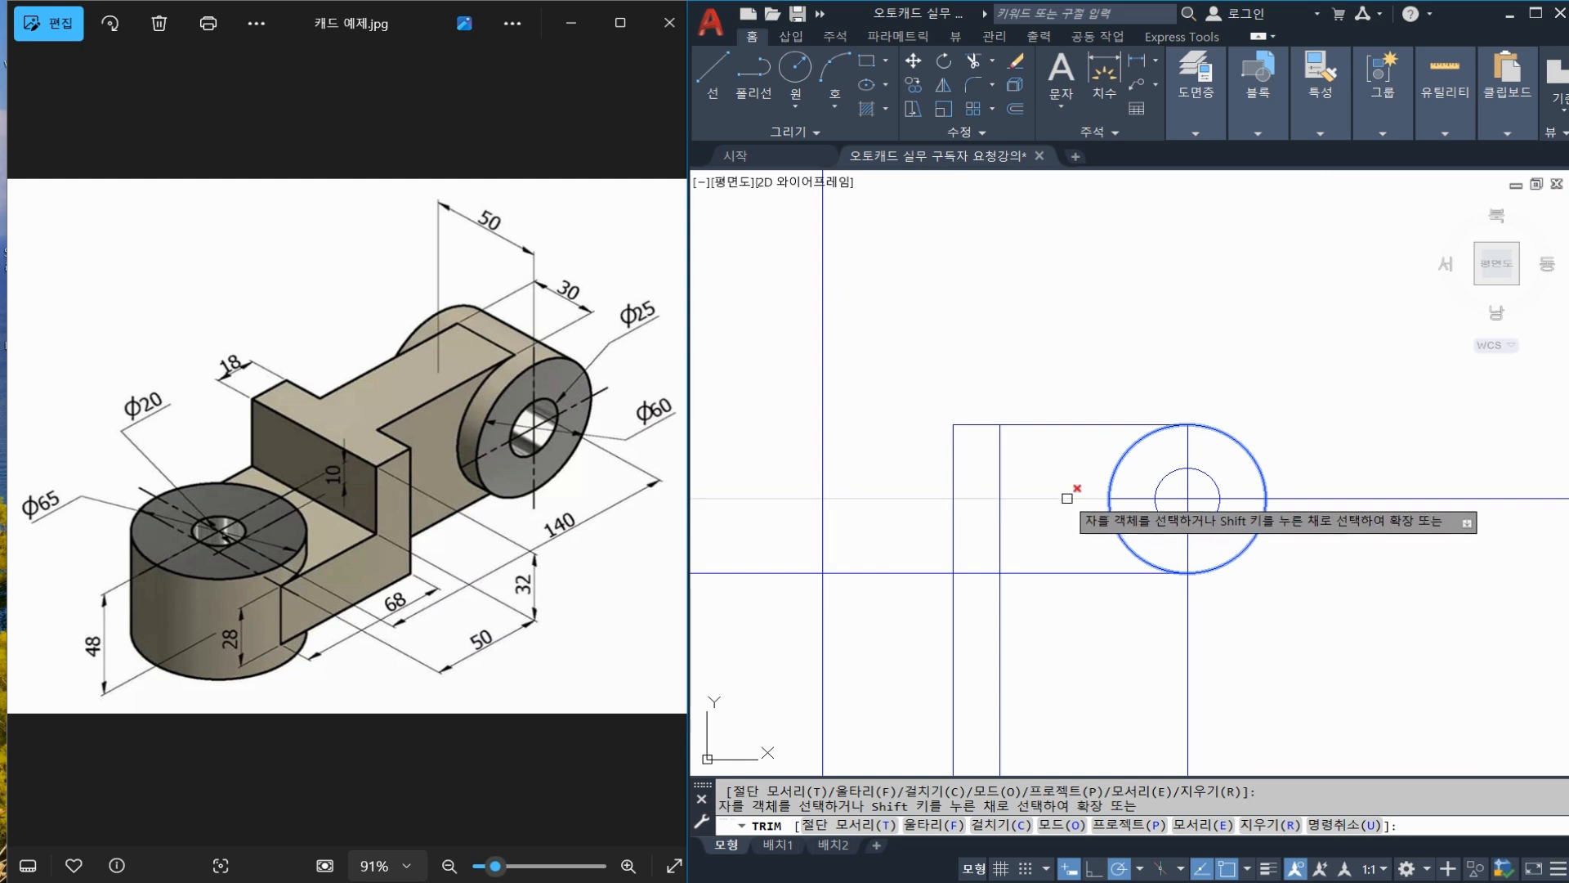
left_click(1191, 628)
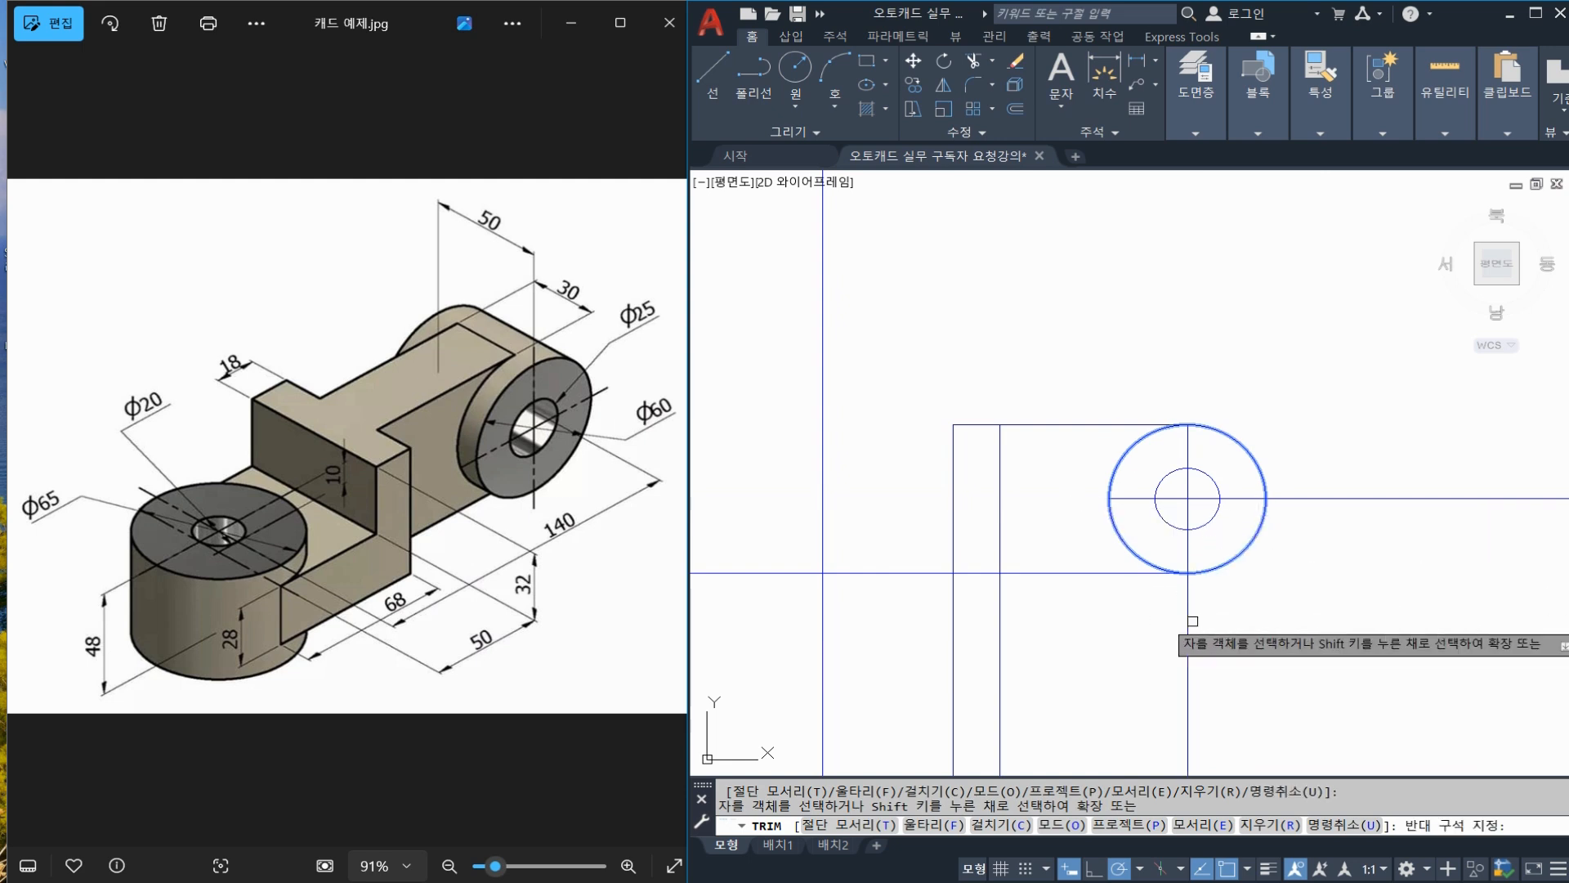
left_click(1323, 497)
key("Escape")
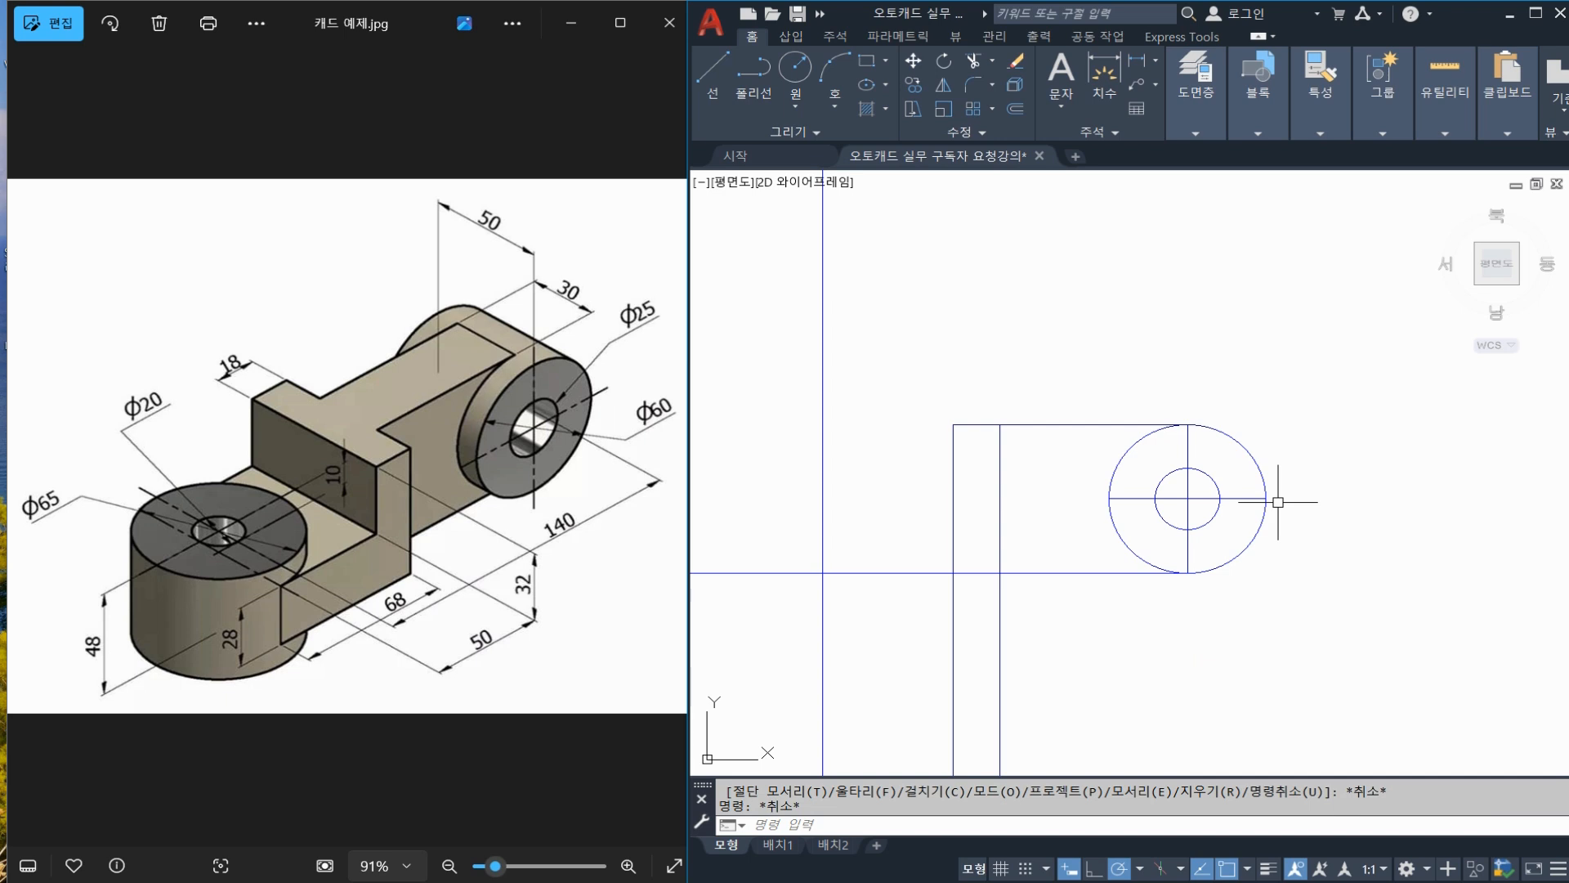
Try lengthening the boss's centre lines by an increment of 4, and undo the lengthening
type("LENG")
key("Return")
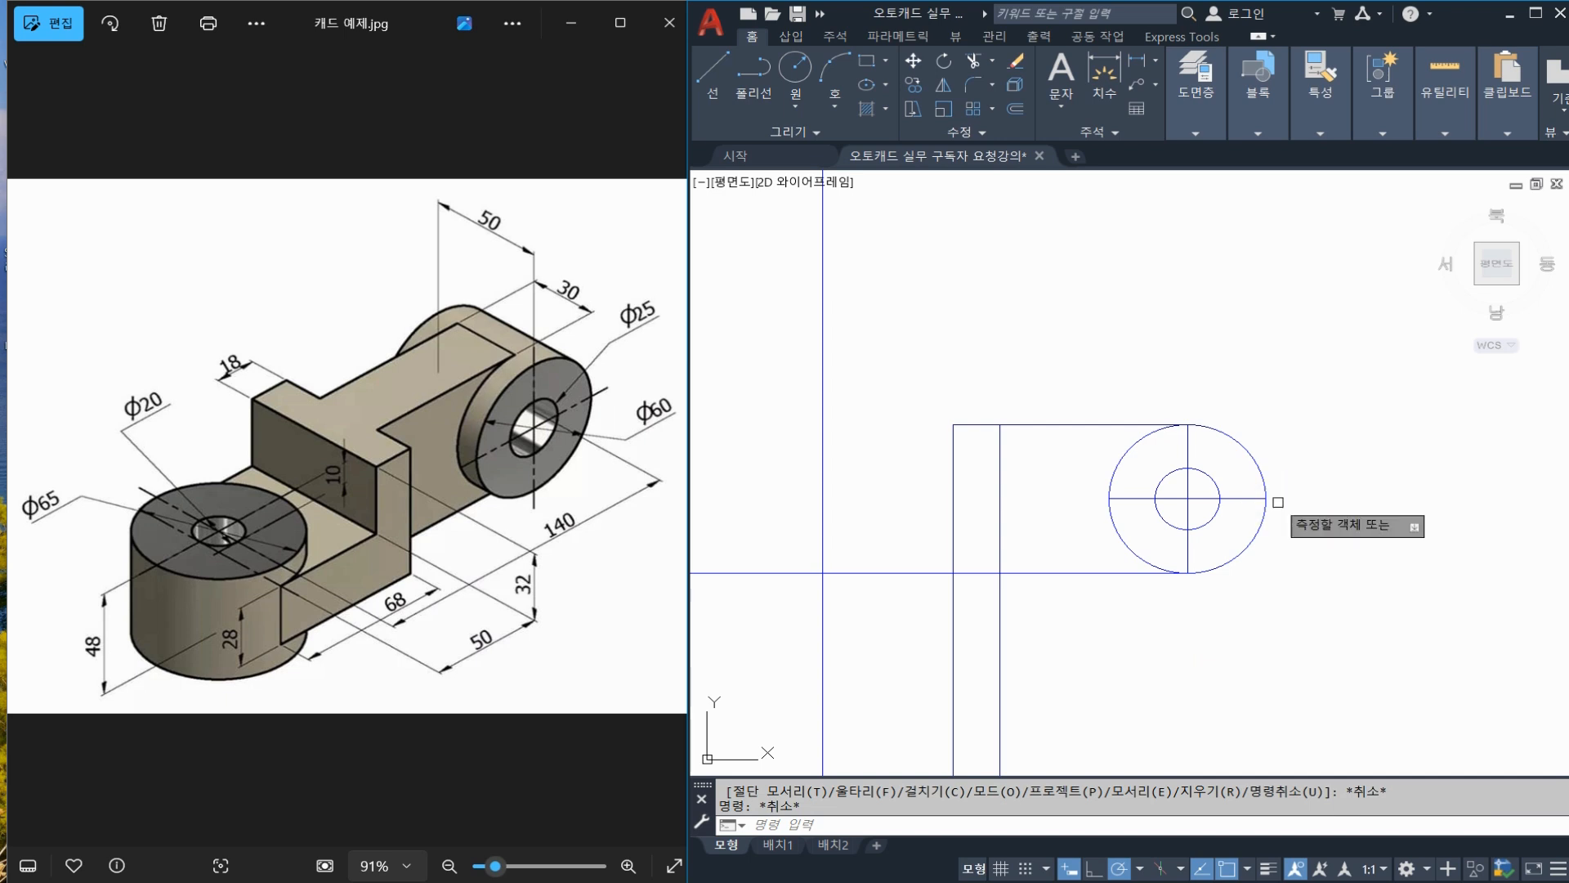
type("DE")
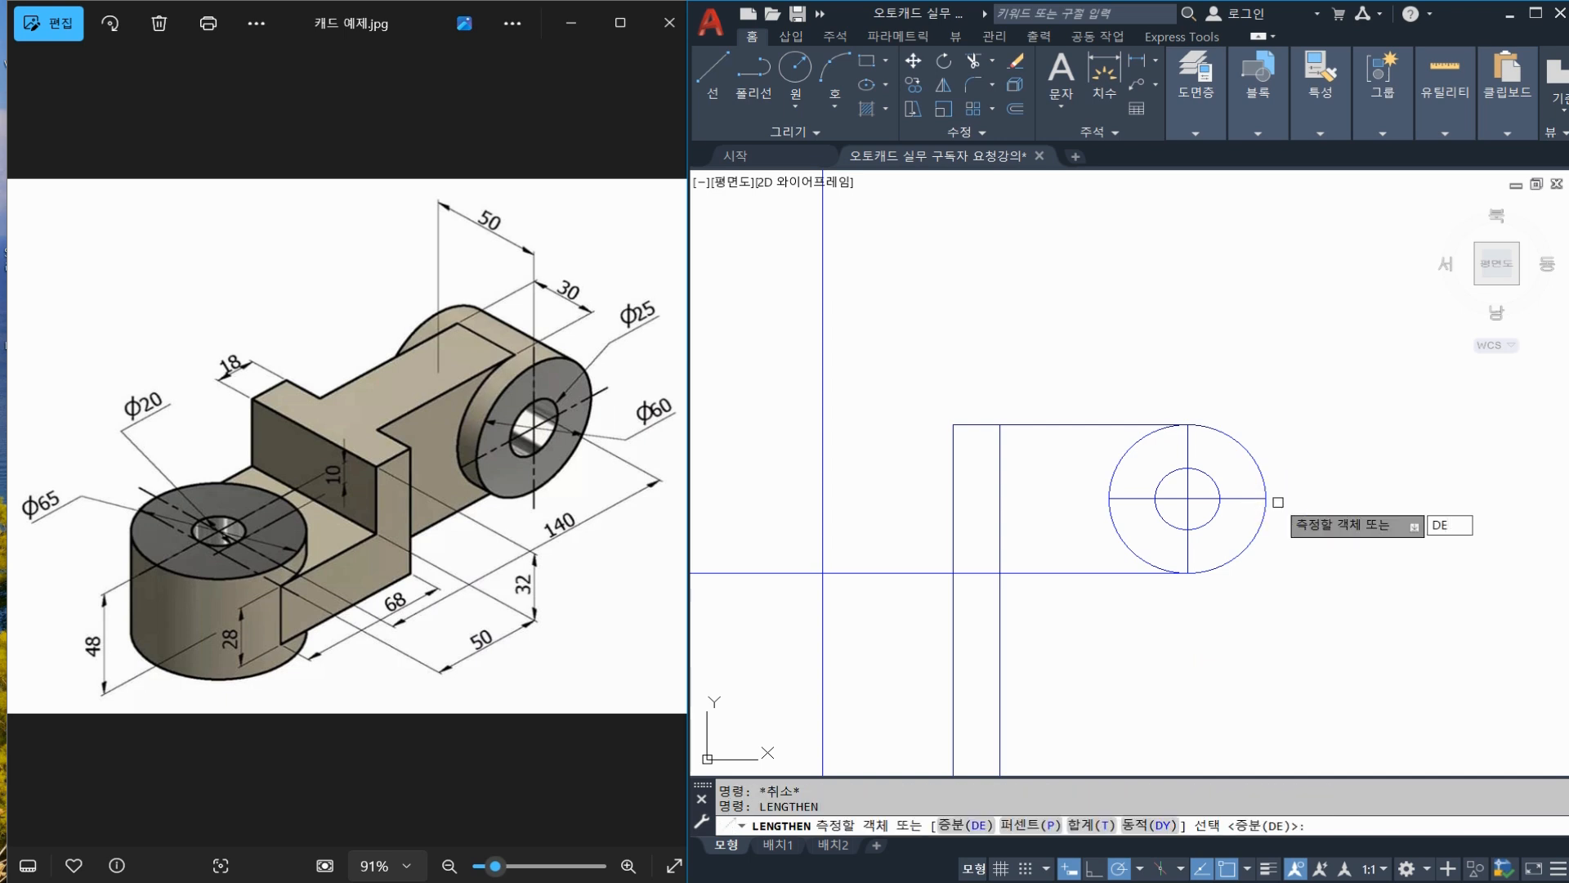
key("Return")
type("4")
key("Return")
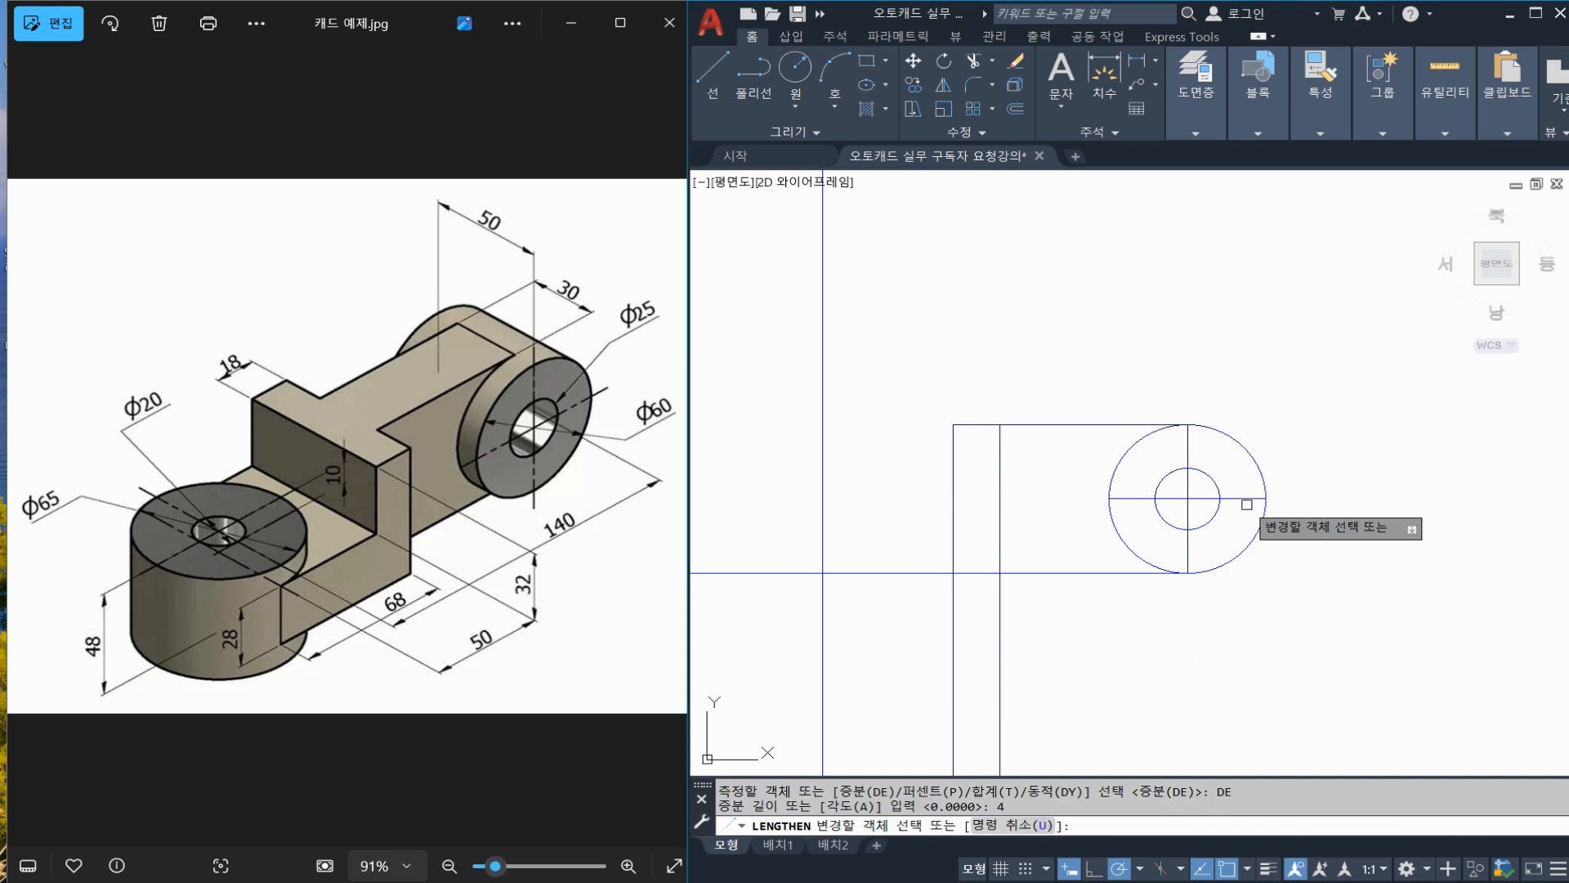
key("Return")
key("Return")
type("DE")
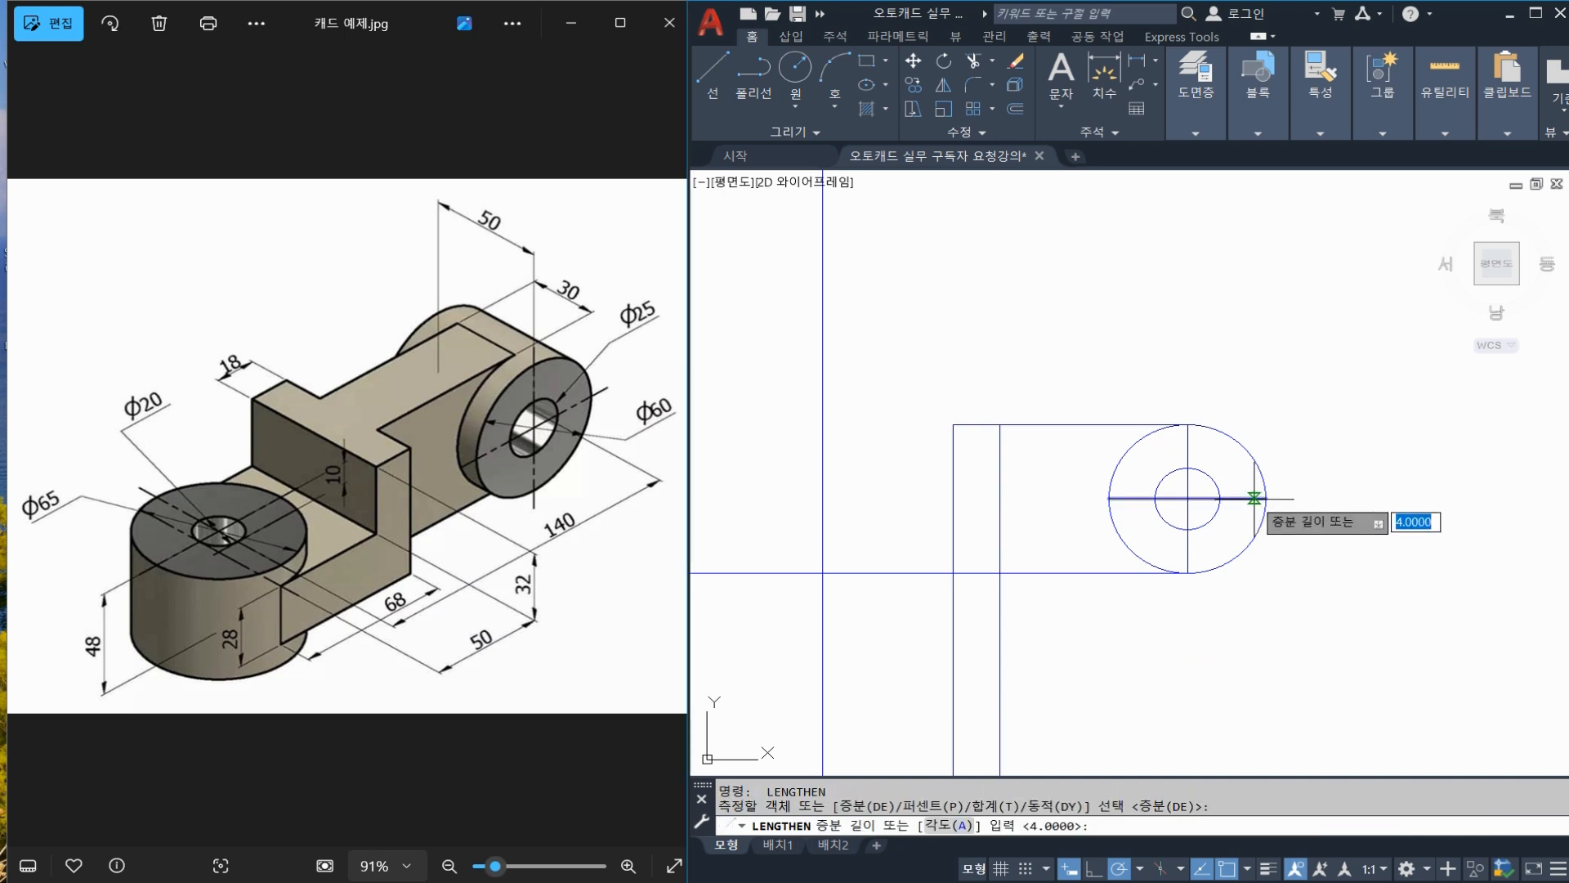
key("Return")
key("Return")
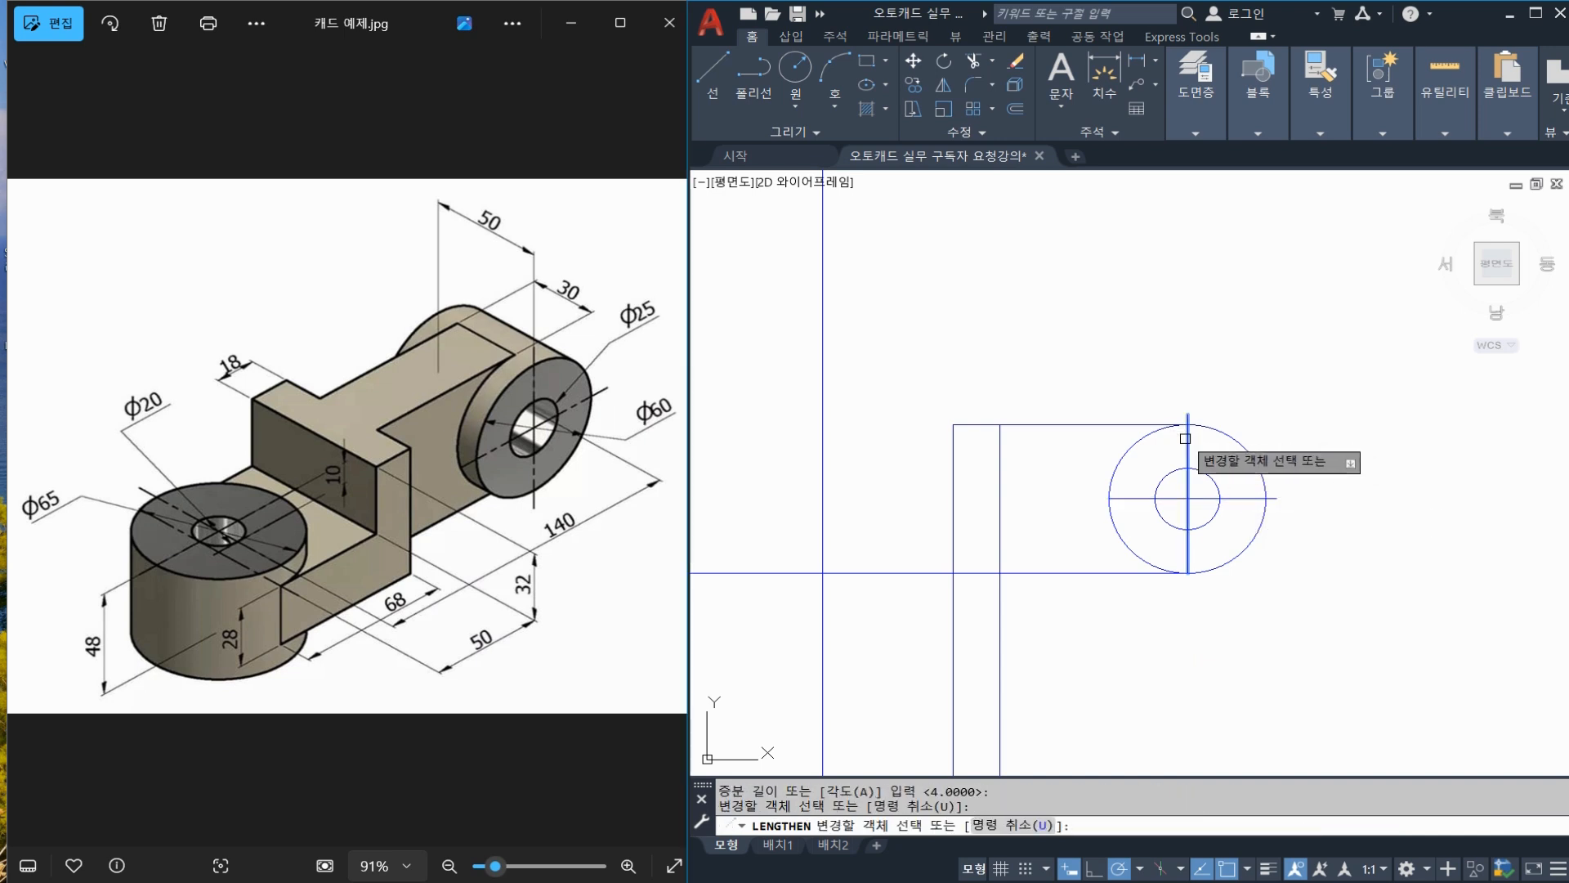
key("Escape")
key("ctrl+z")
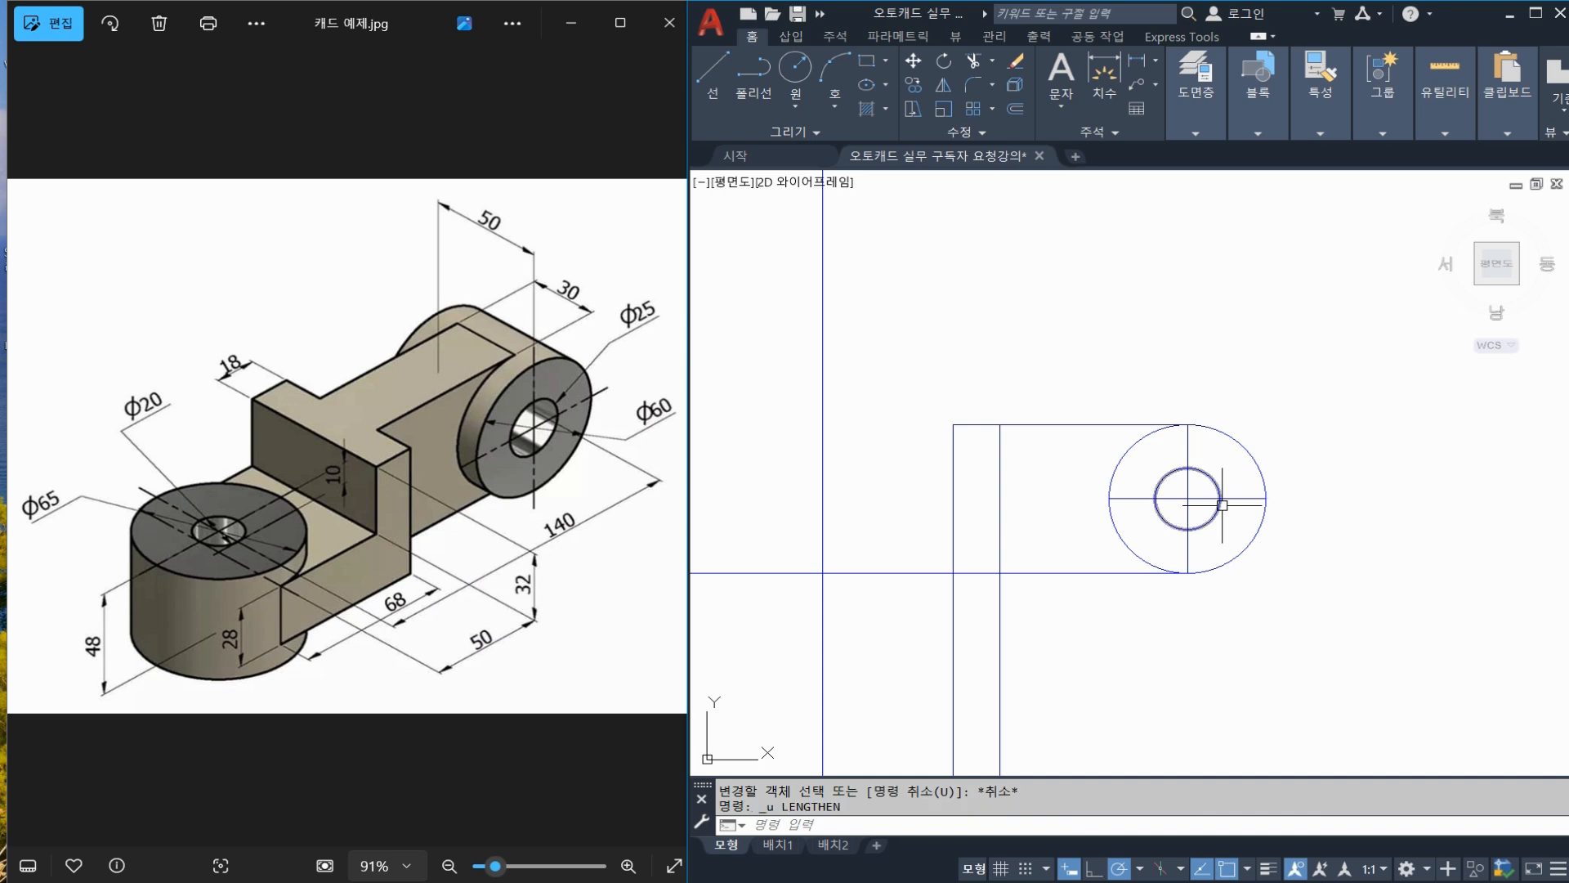
Lengthen both centre lines of the Ø60 boss by an increment of 5 at each end
key("Return")
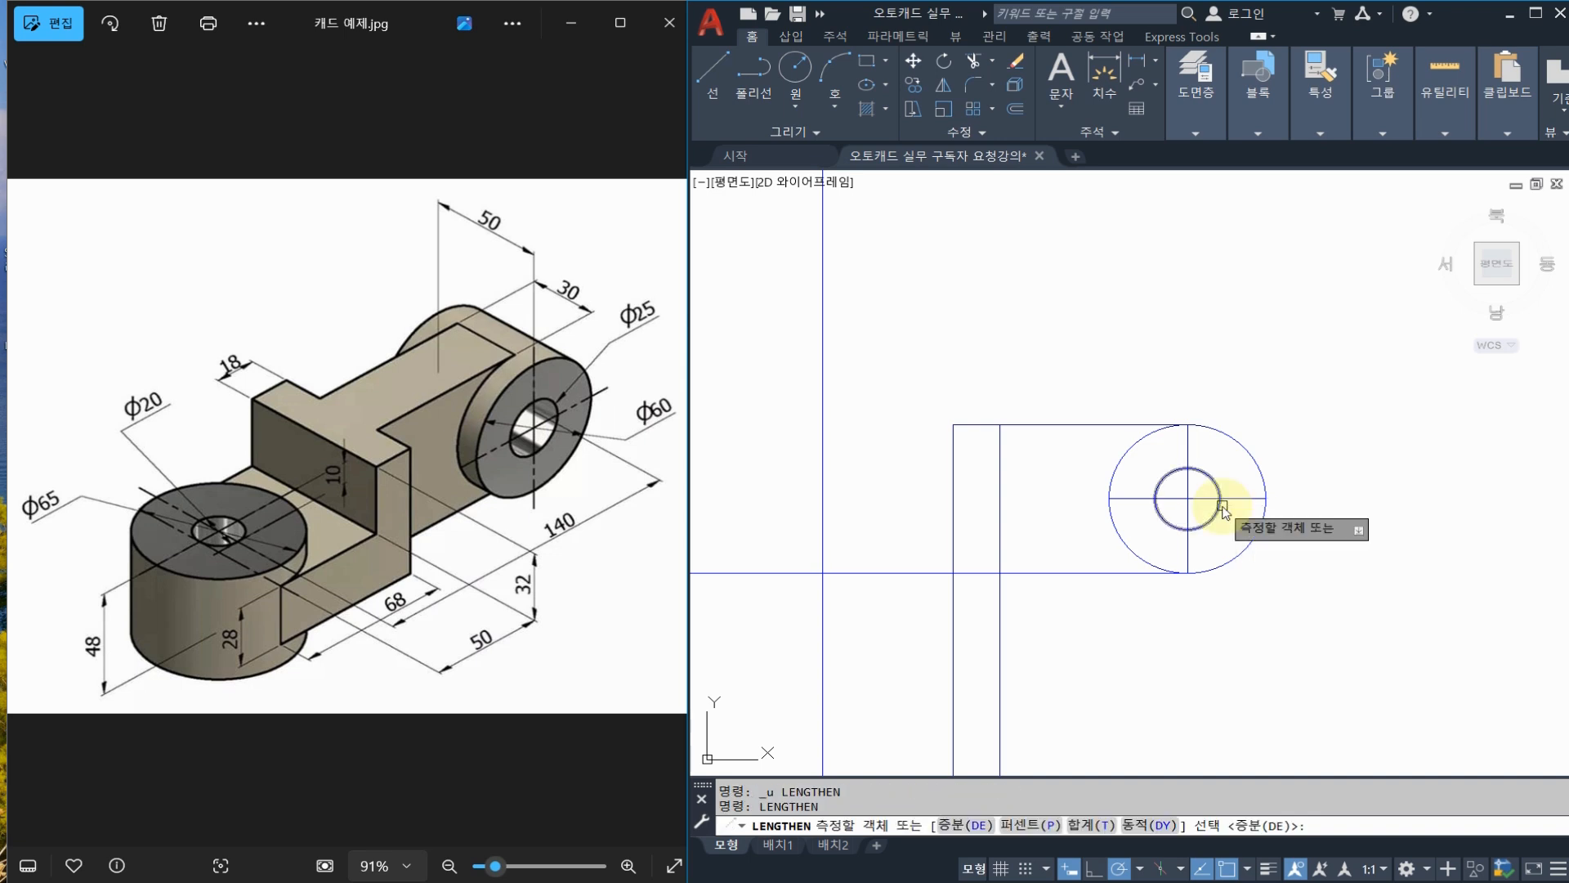
type("de")
key("Return")
key("Return")
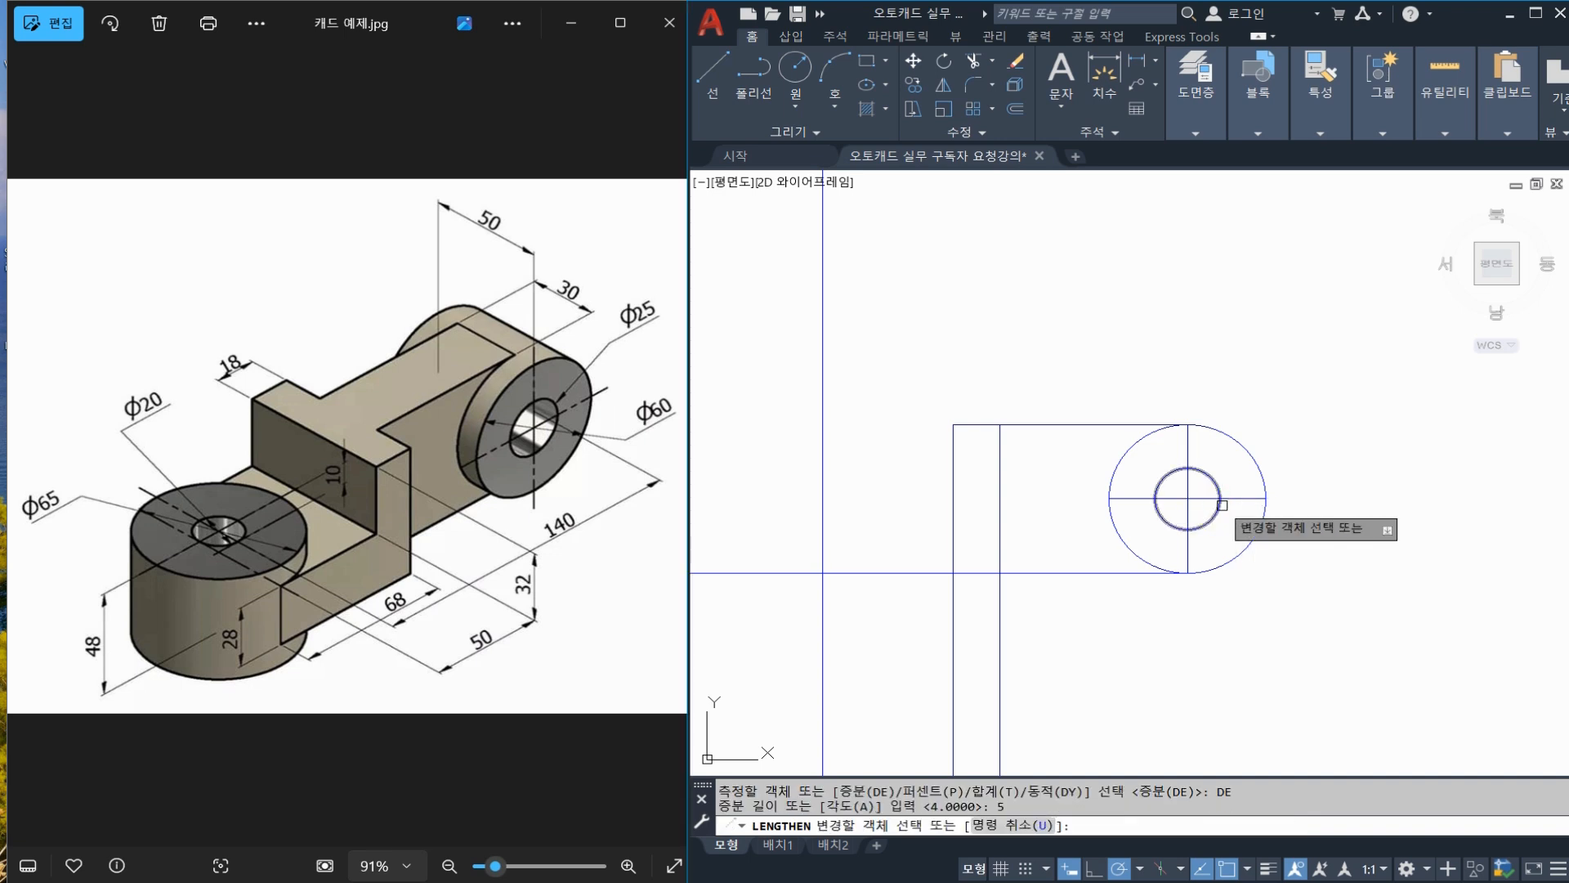
left_click(1188, 438)
left_click(1124, 497)
left_click(1187, 563)
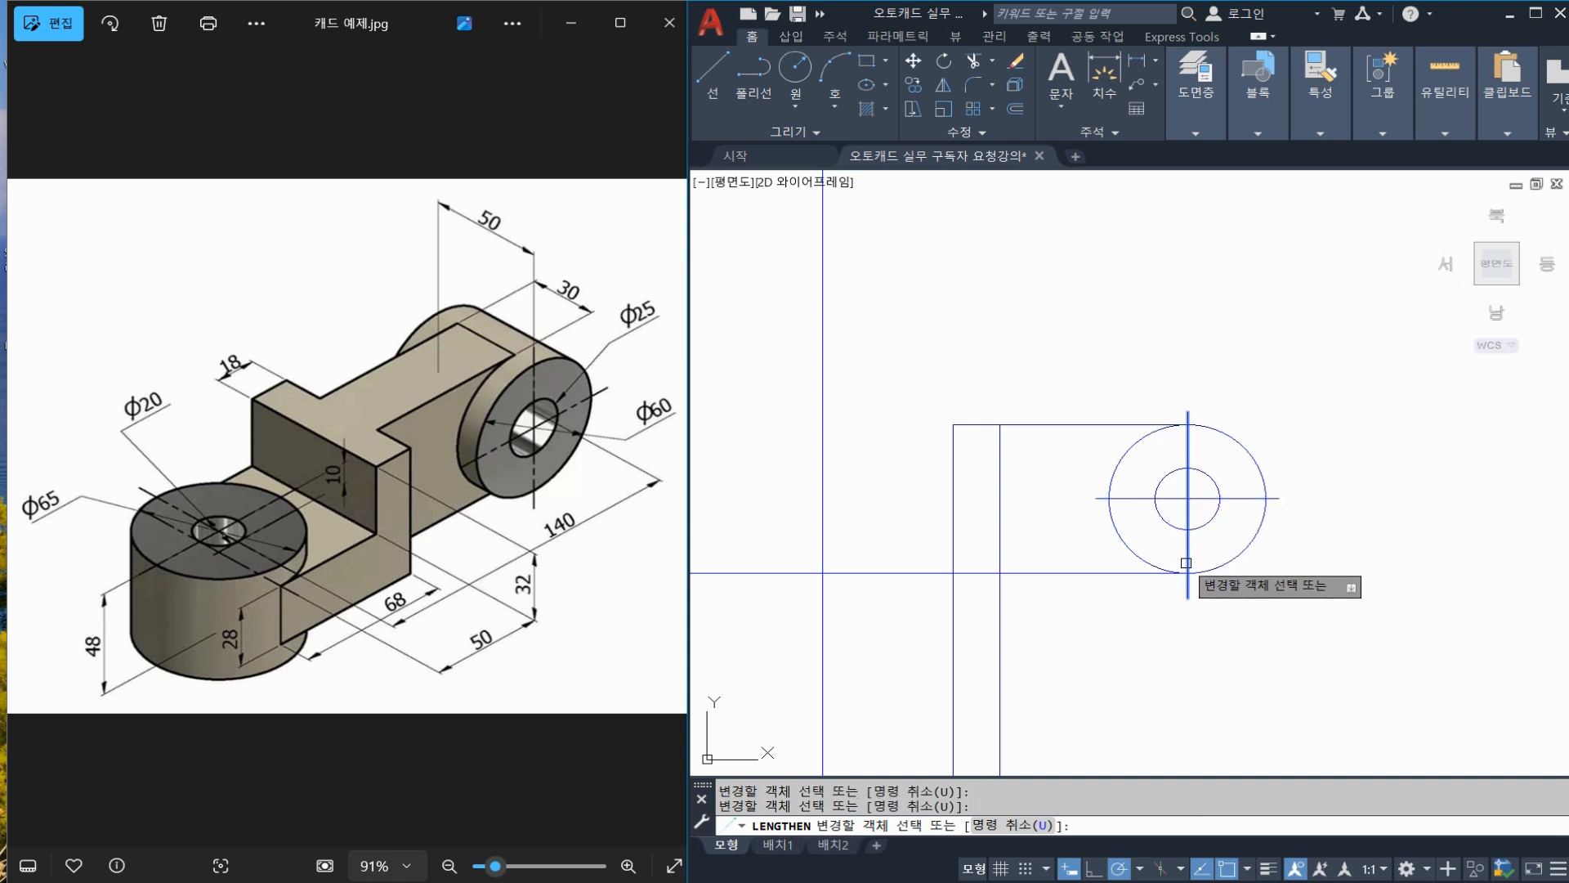
Offset the arm's bottom edge line 28 upward
key("Escape")
middle_click_drag(1023, 628, 1068, 626)
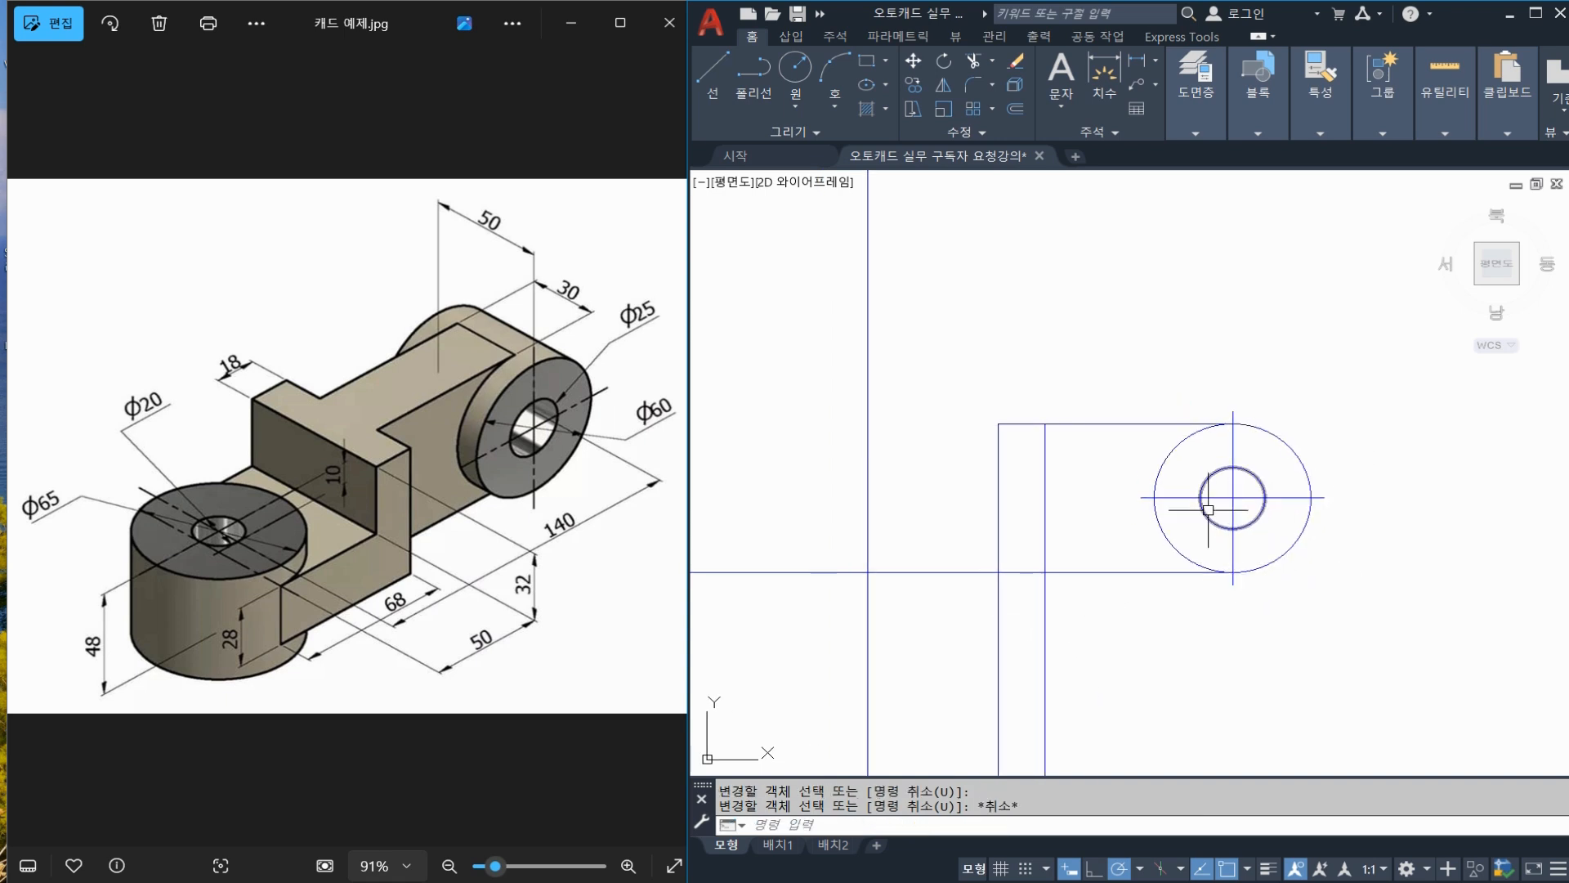
middle_click_drag(1029, 499, 1102, 504)
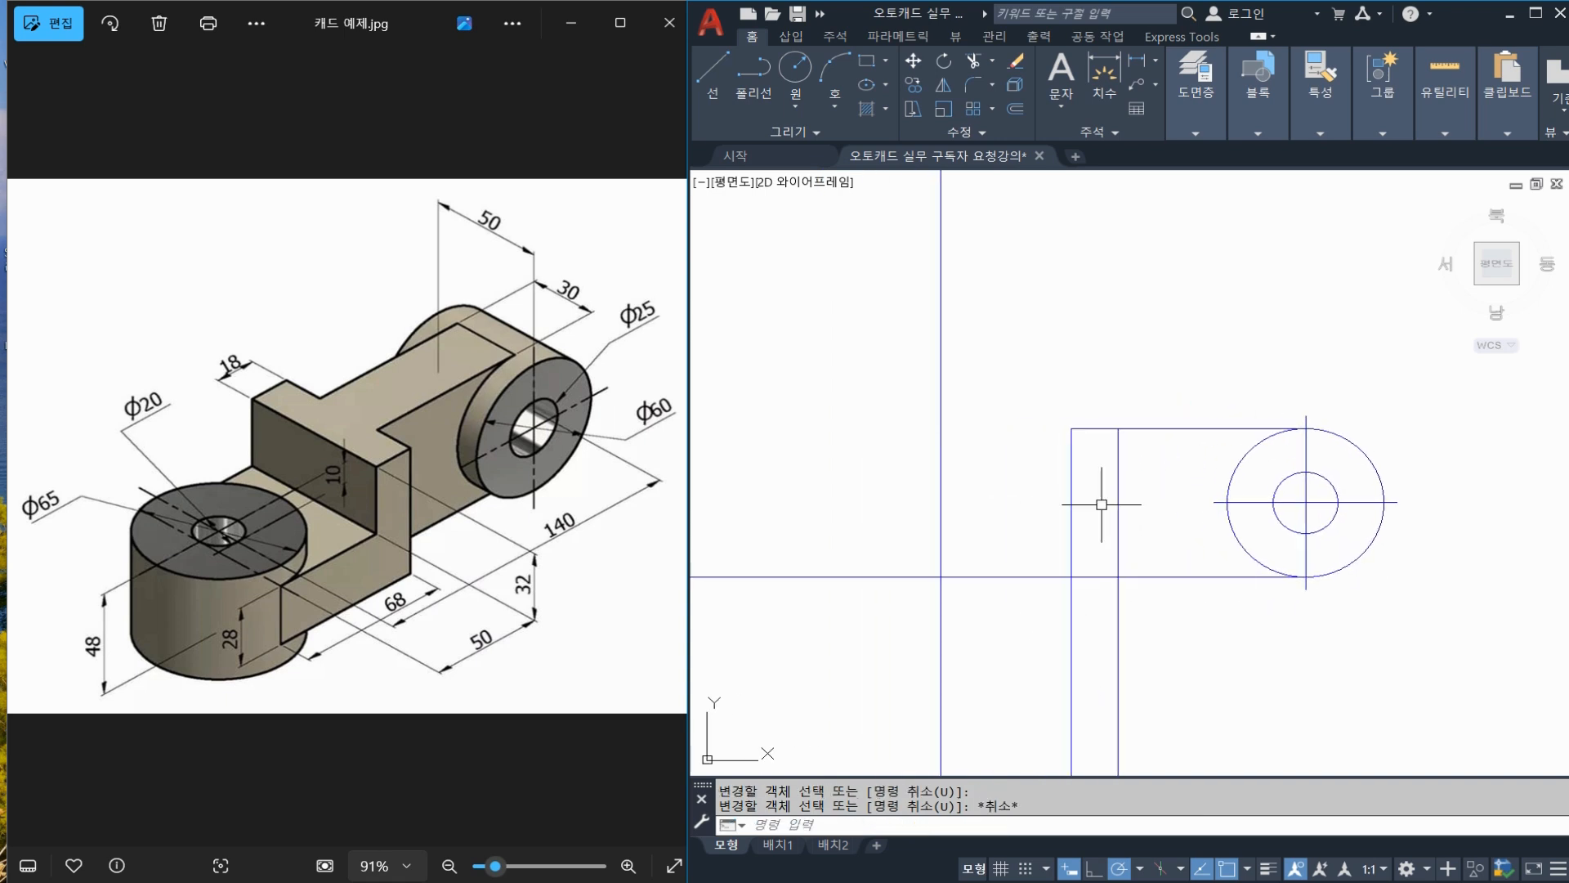
type("o")
key("Return")
type("28")
key("Return")
left_click(1026, 575)
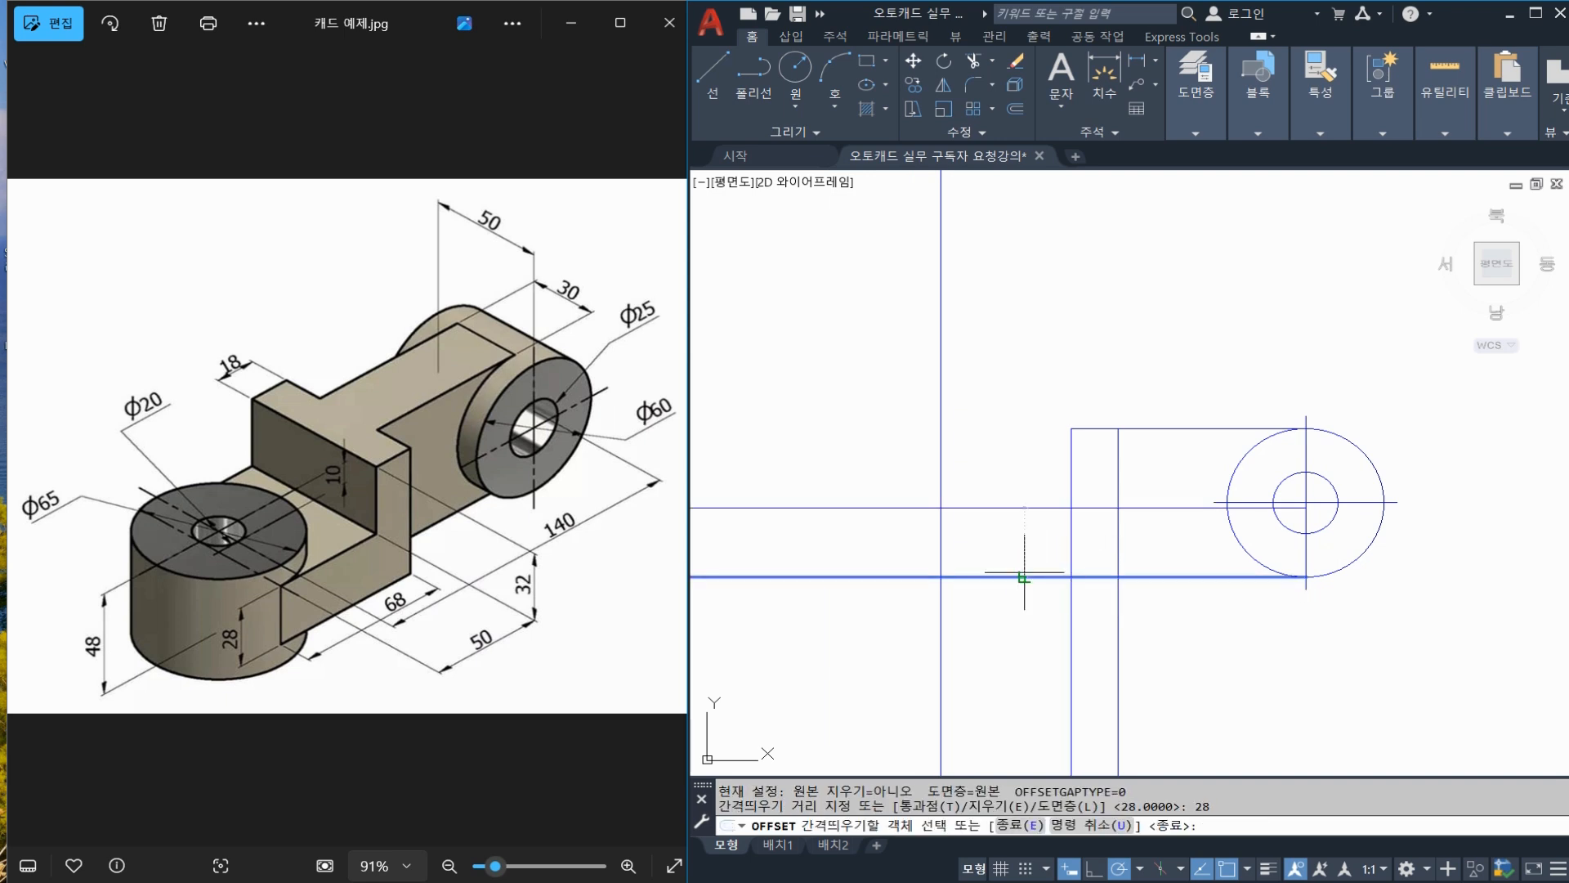
left_click(1025, 552)
key("Escape")
Trim the offset line and the plate's left edge to a corner, and trim the plate's right edge below the bottom line
type("tr")
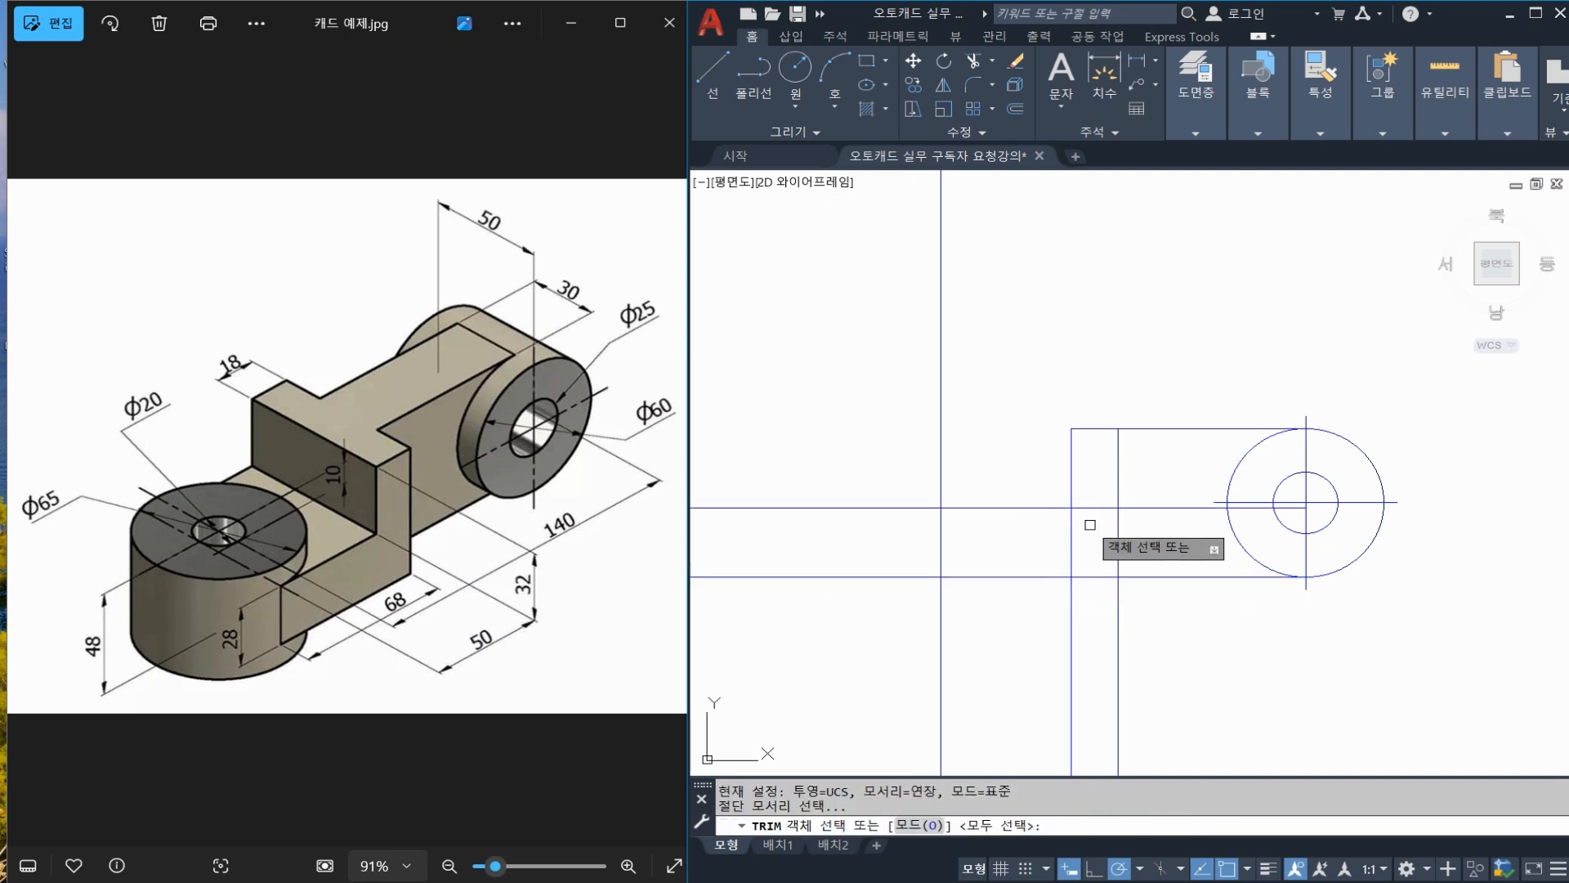
key("Return")
left_click(1088, 509)
key("Escape")
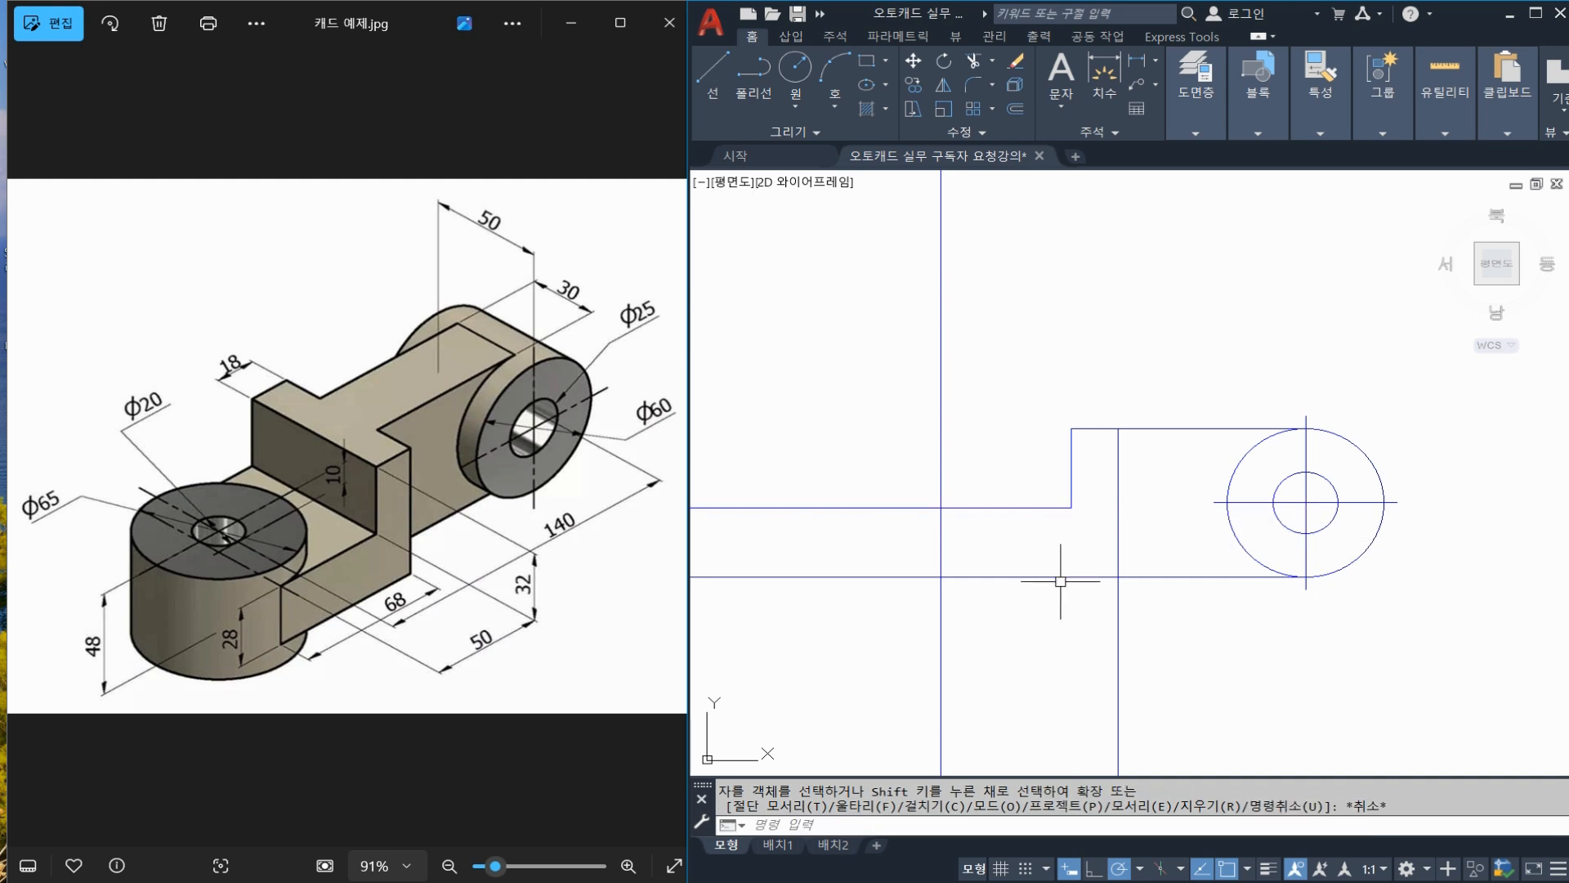
type("tr")
key("Return")
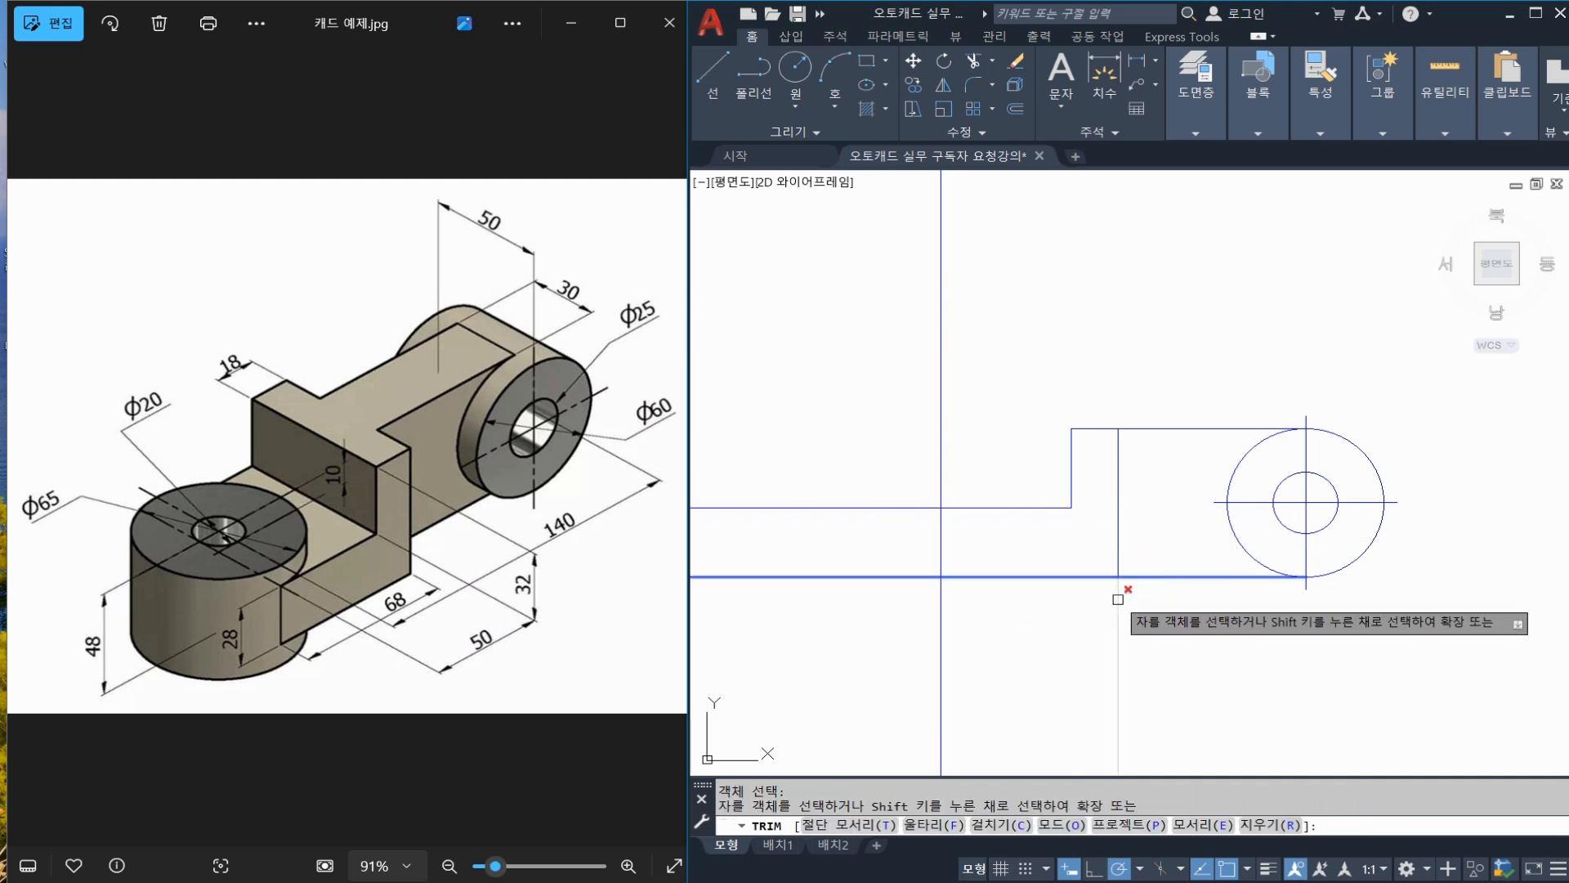
left_click(1118, 596)
key("Escape")
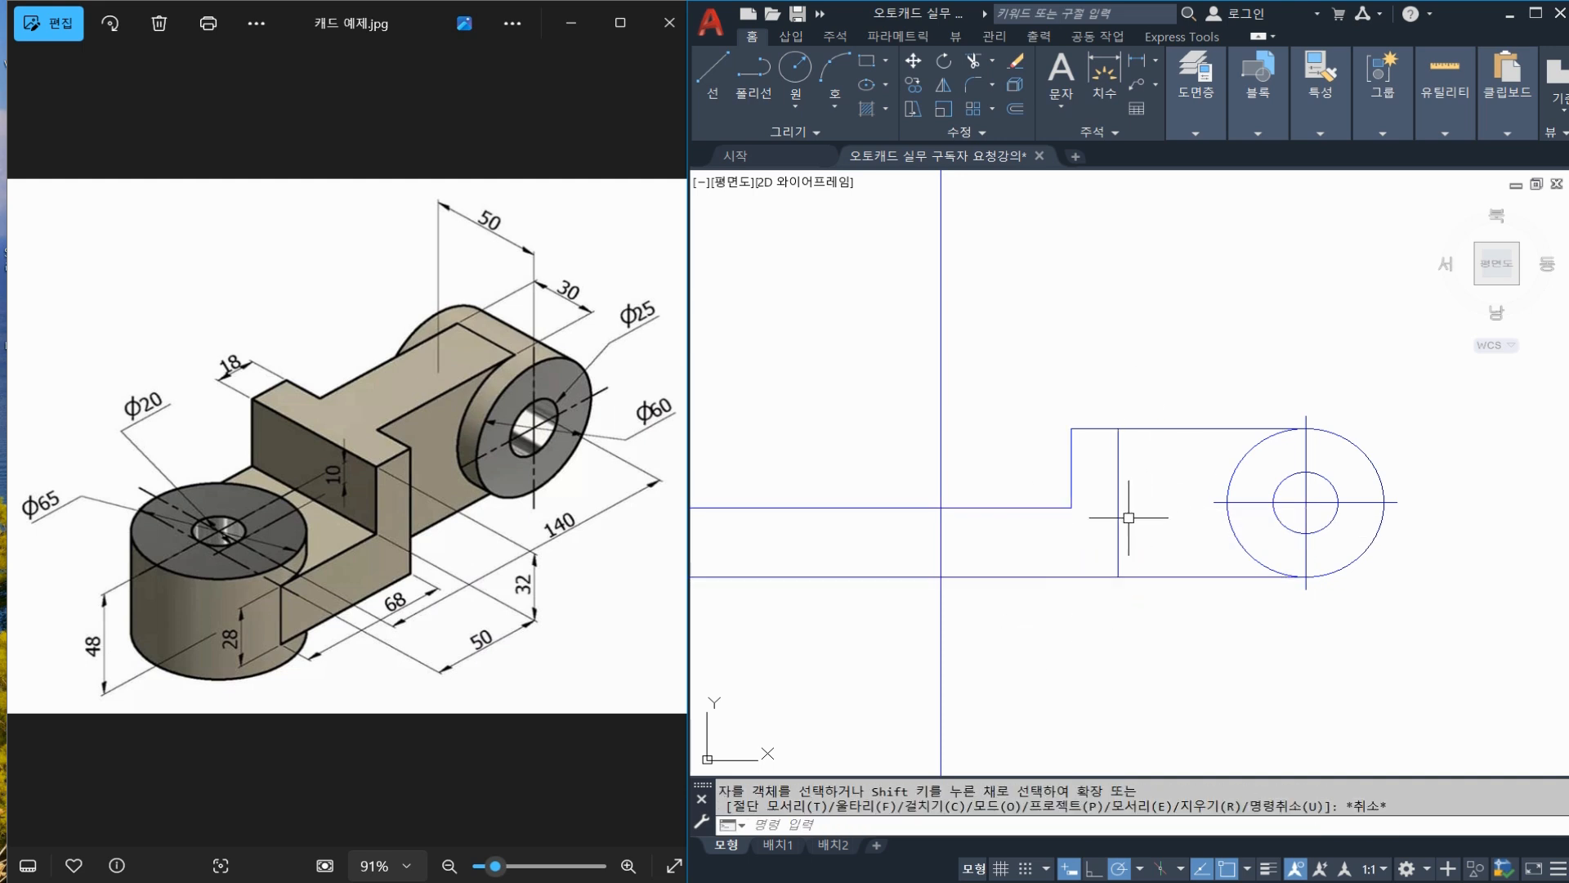
left_click_drag(1342, 605, 1100, 442)
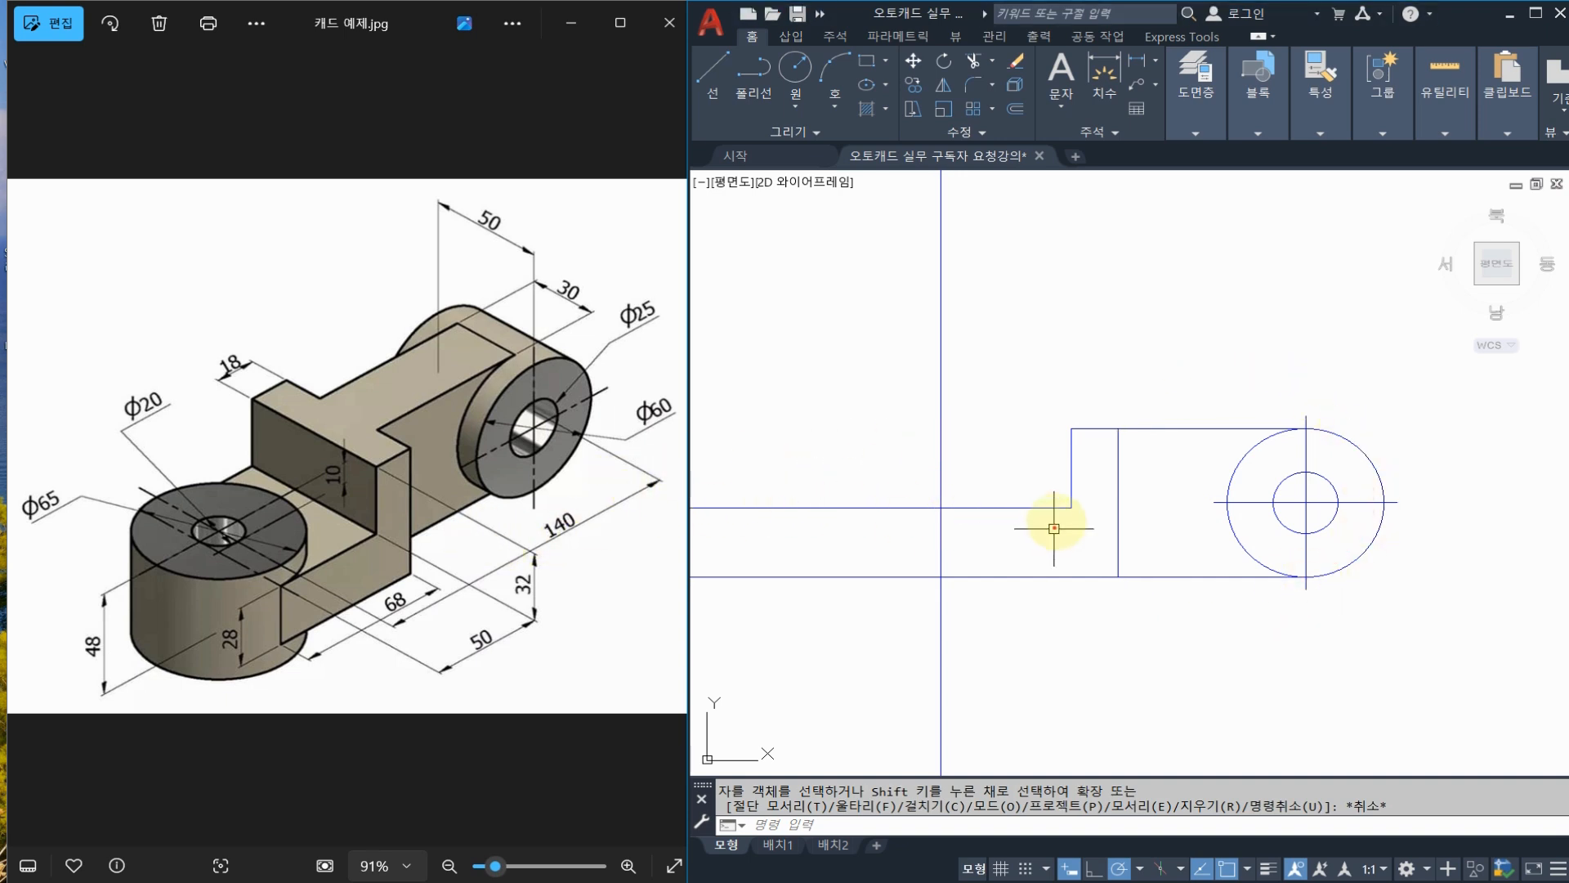
mouse_move(1071, 511)
left_mouse_down()
mouse_move(1073, 564)
mouse_move(1062, 548)
left_mouse_up()
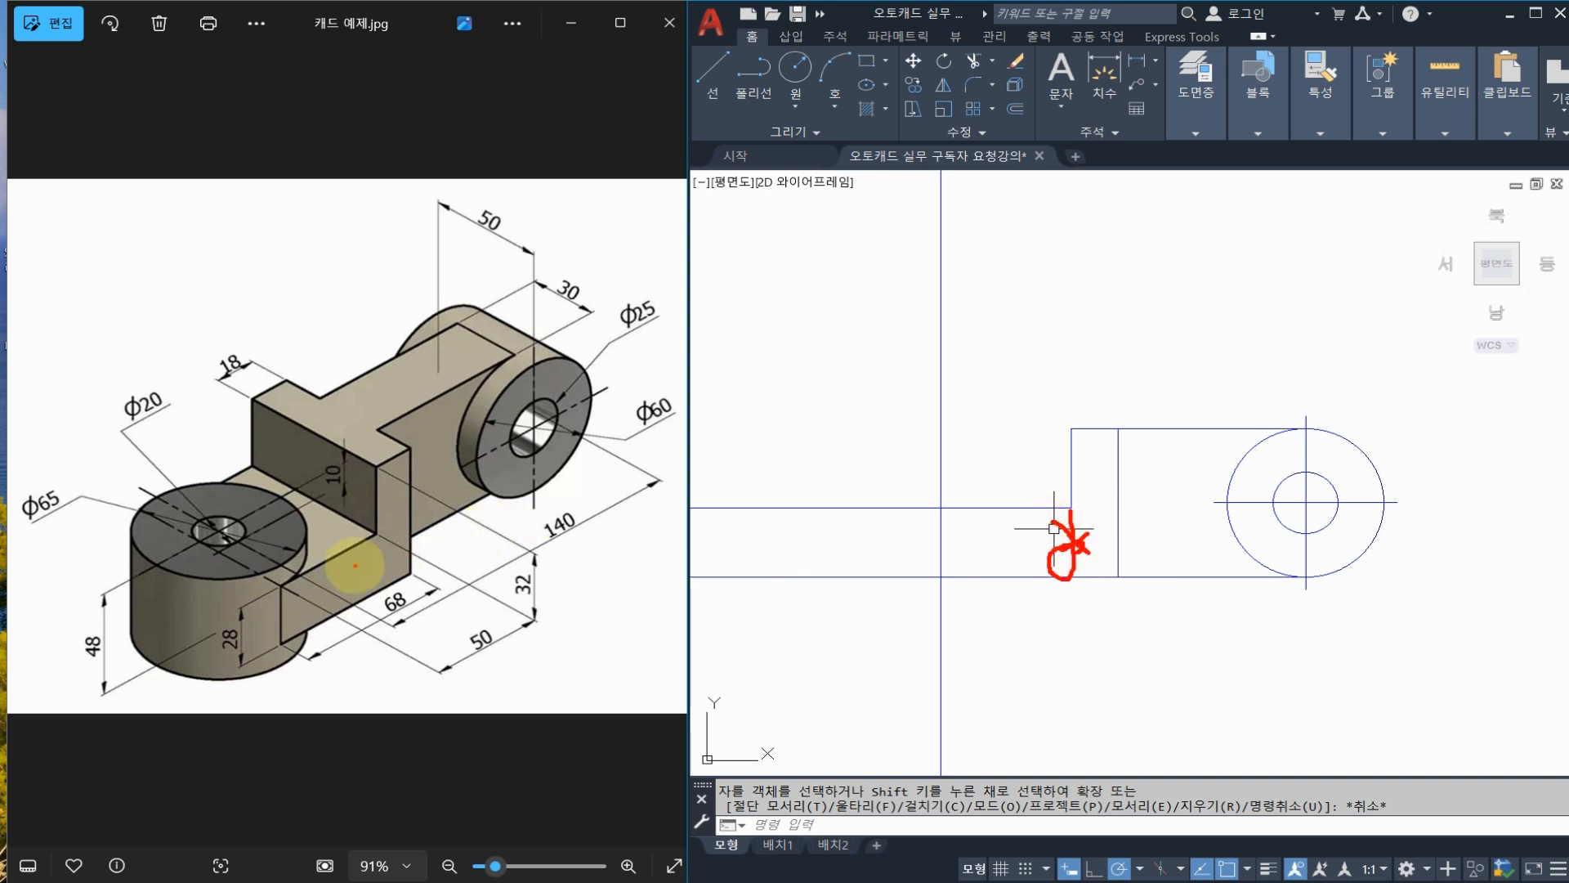
mouse_move(368, 560)
left_mouse_down()
mouse_move(384, 550)
mouse_move(383, 563)
left_mouse_up()
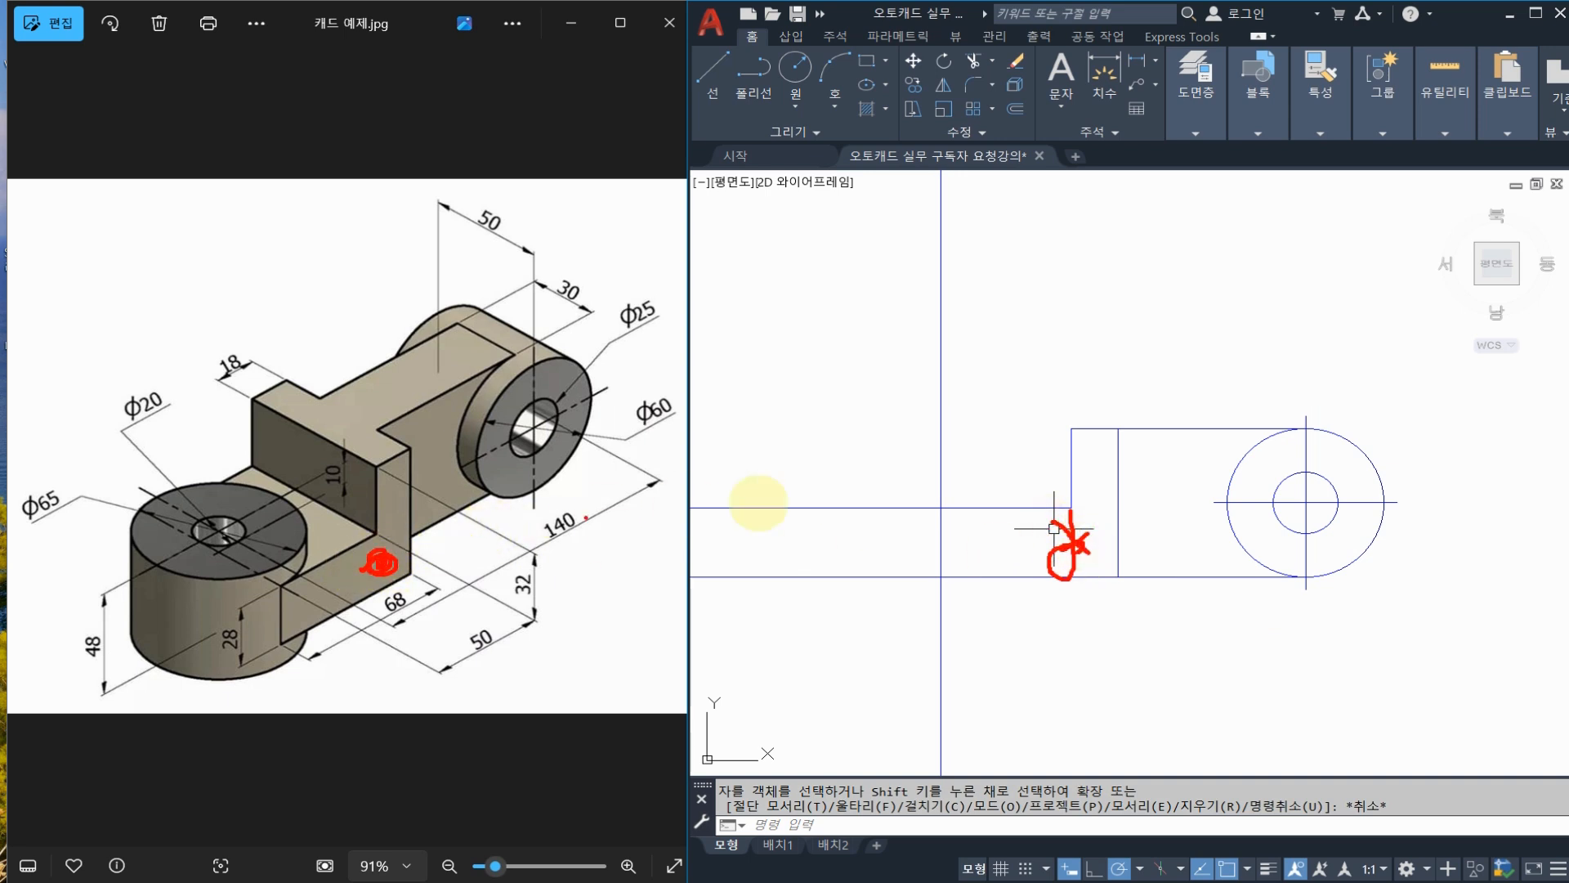
key("Escape")
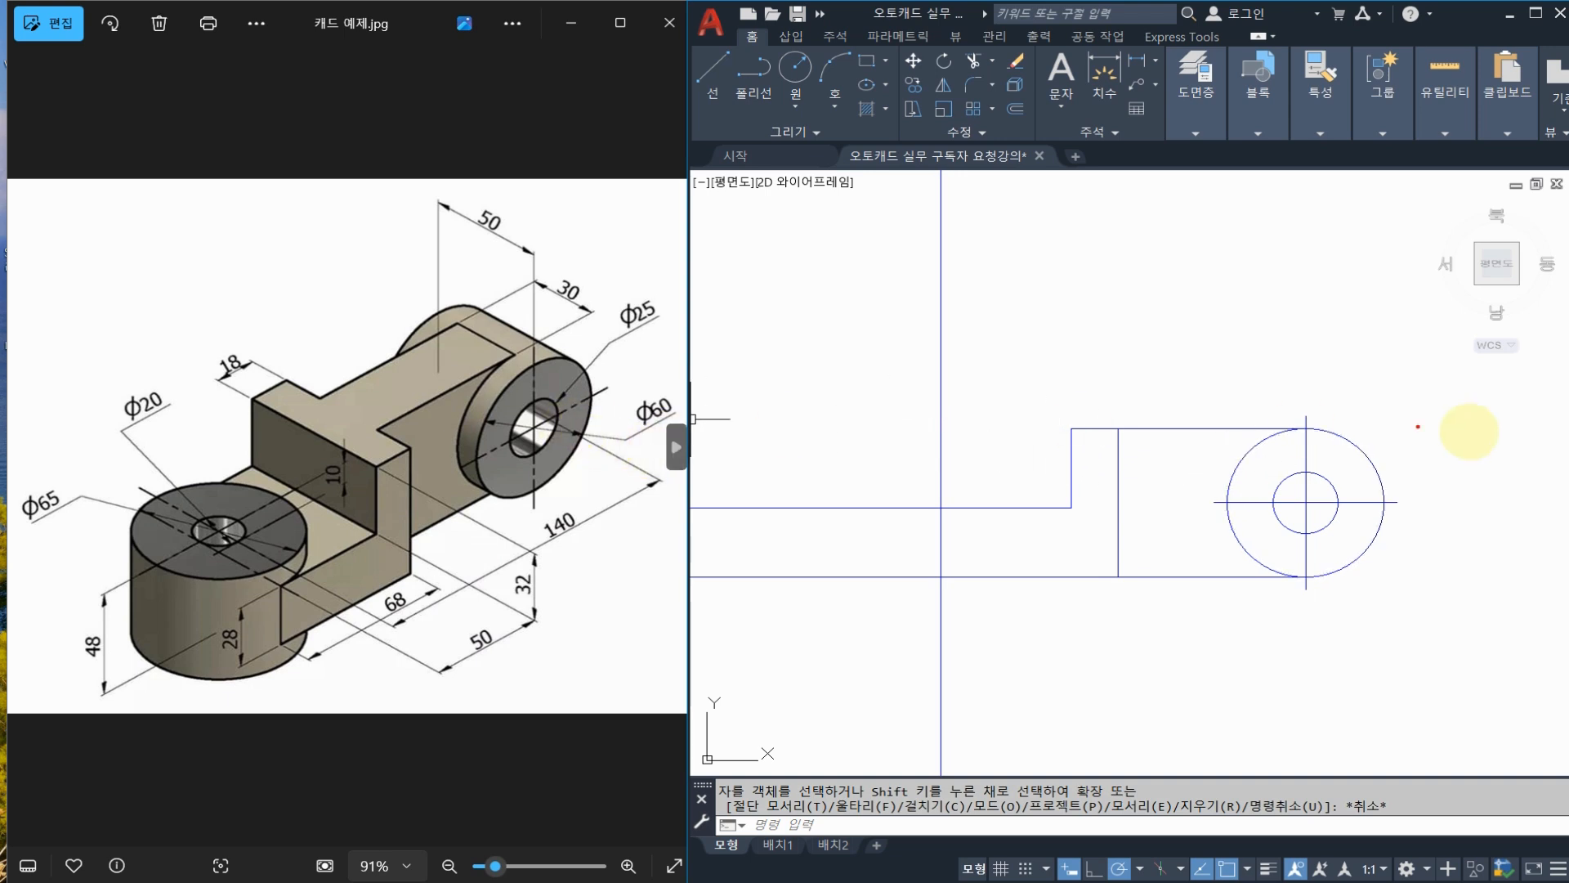
Try trimming the left half of the Ø60 circle between the arm's top and bottom edges, and undo the trim
left_click(1384, 448)
left_click(1259, 448)
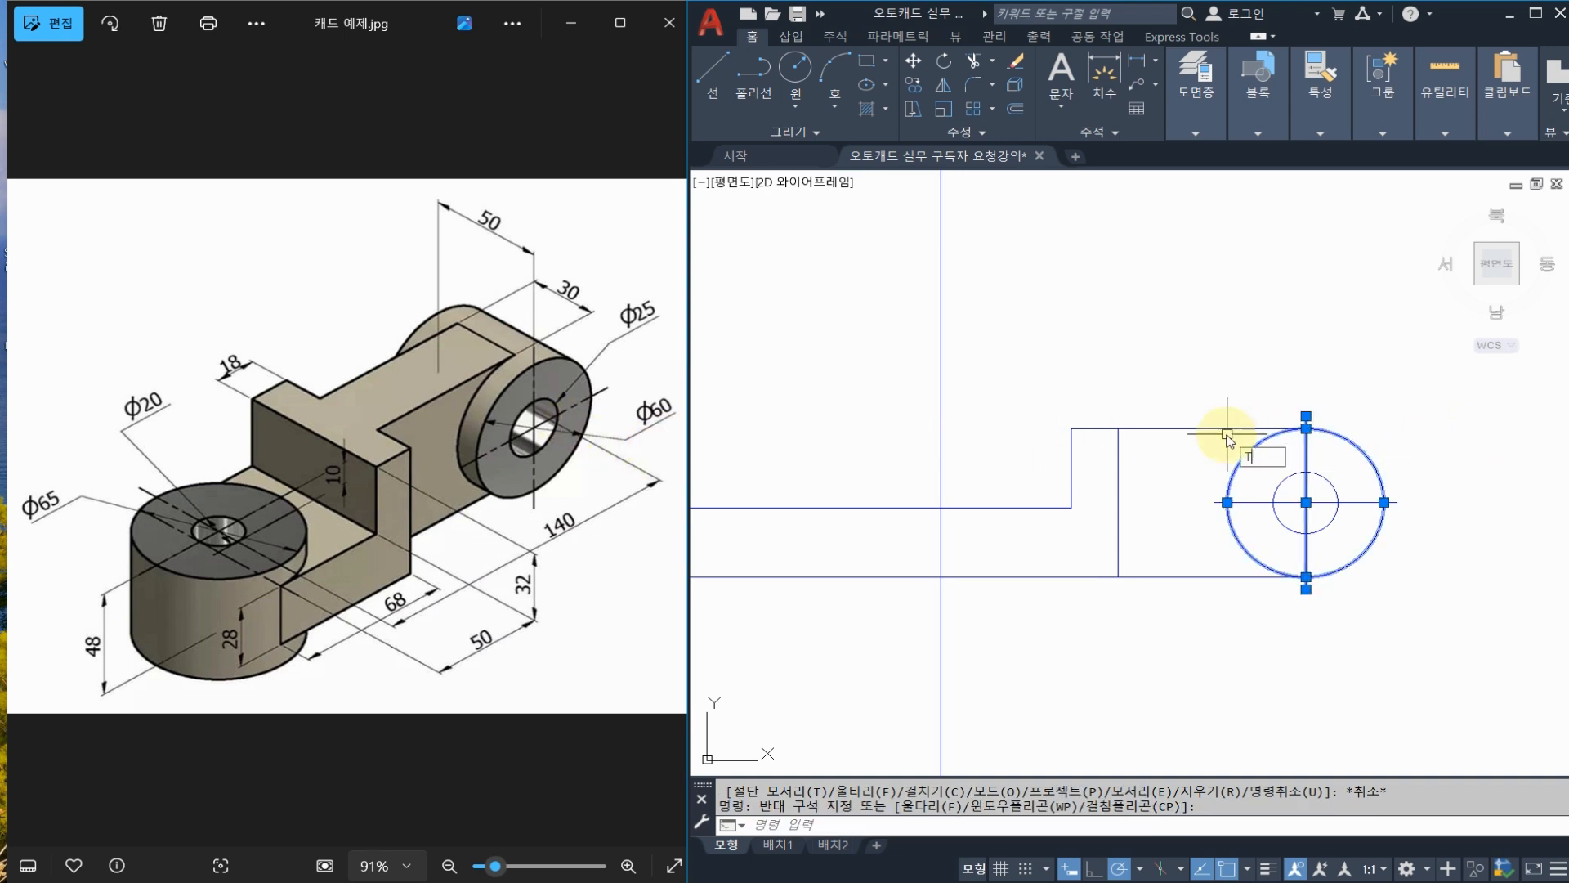
key("Escape")
key("Escape")
key("Return")
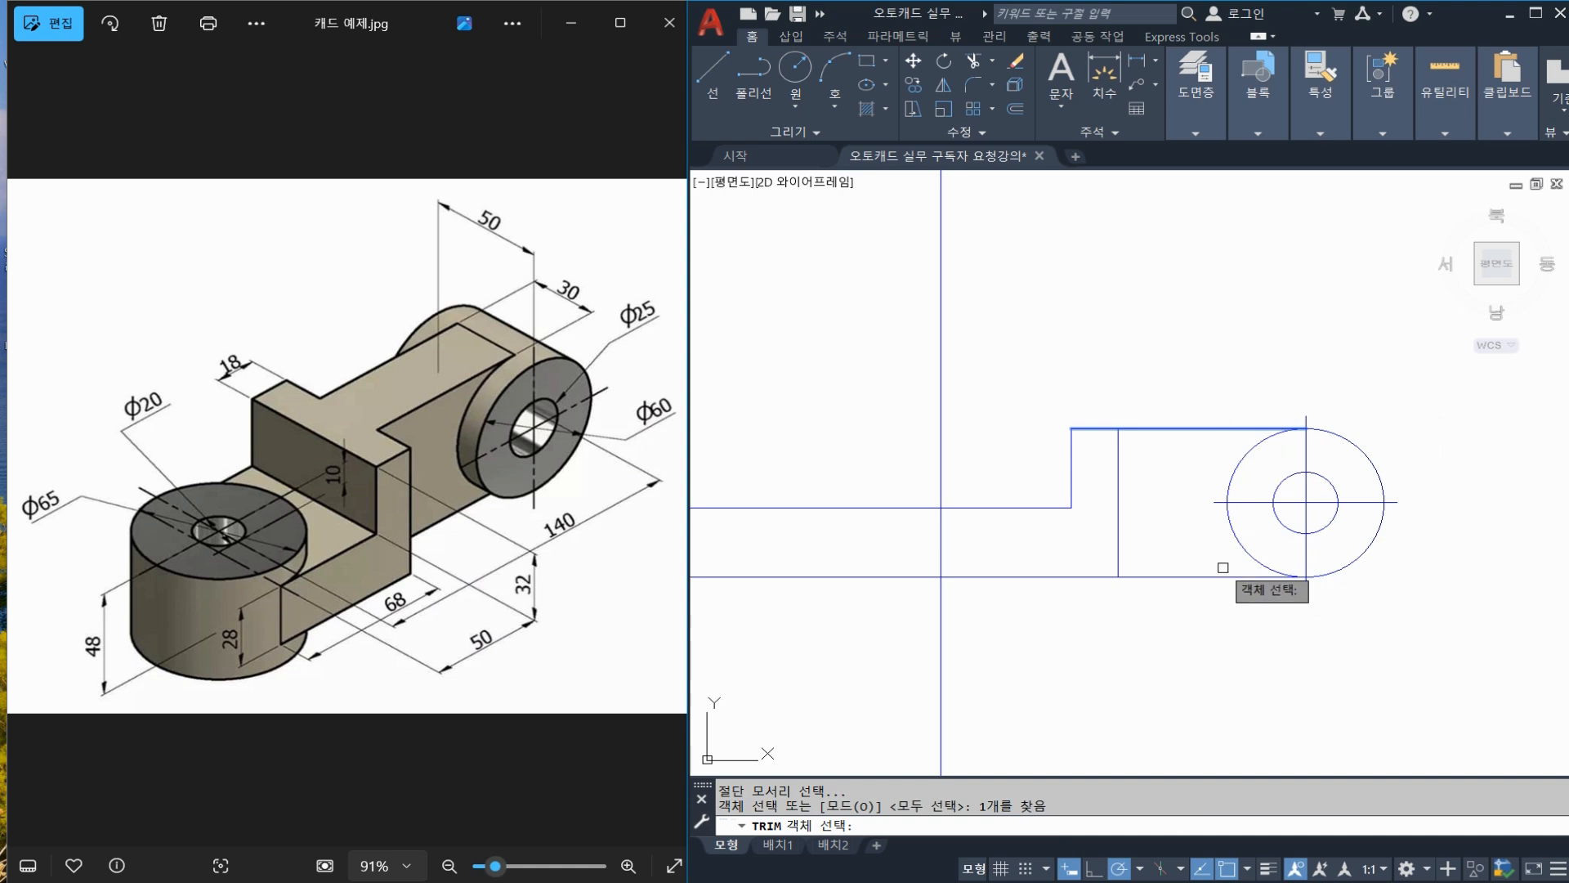
left_click(1241, 545)
key("Escape")
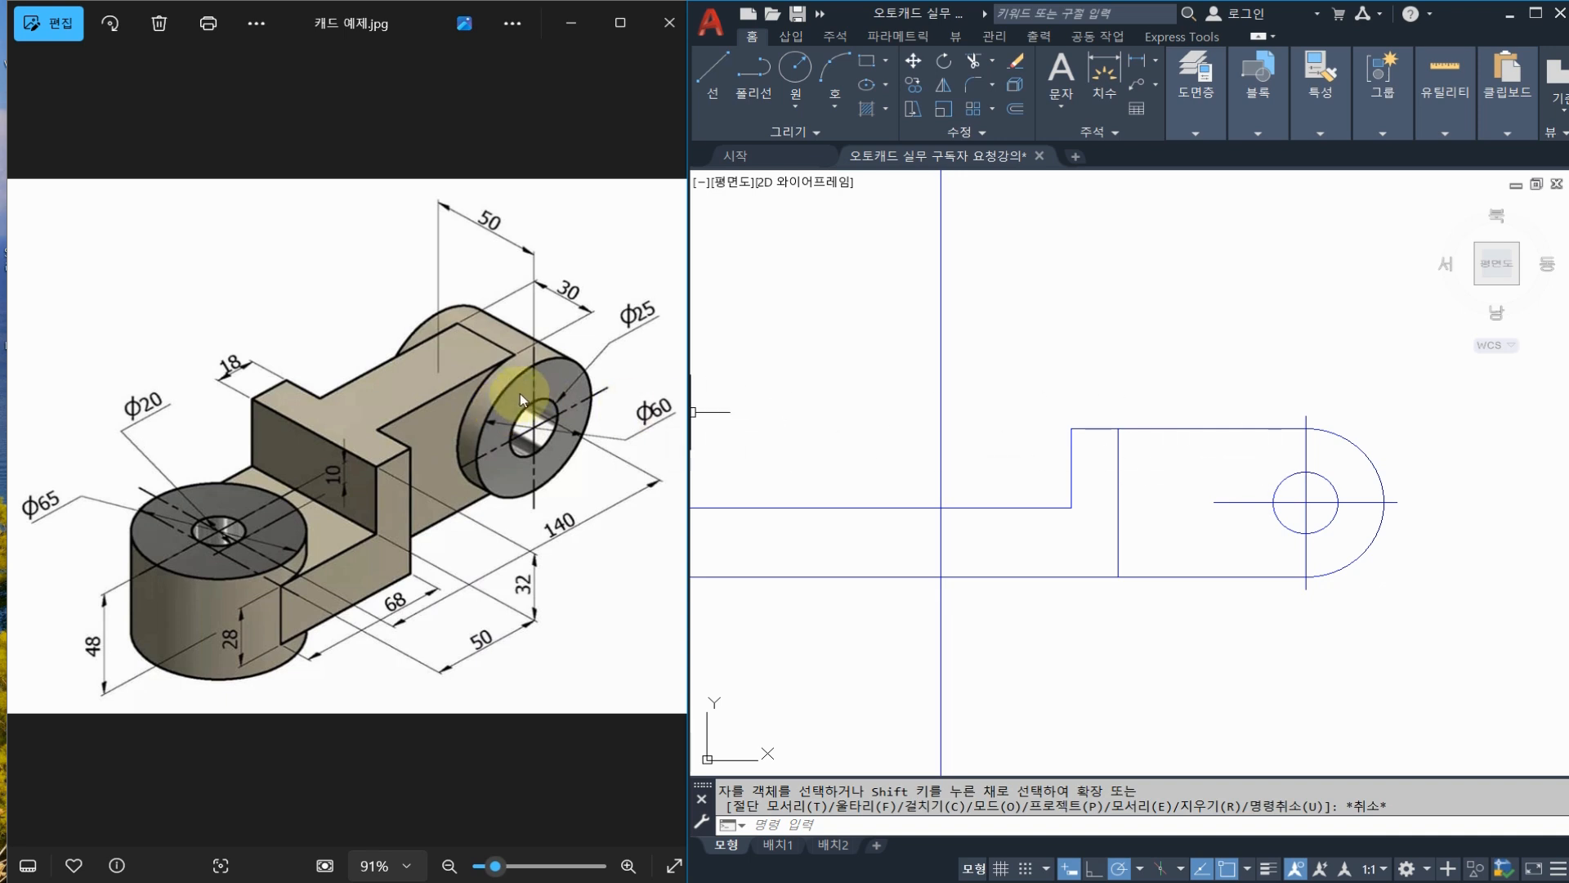
mouse_move(451, 401)
left_mouse_down()
mouse_move(429, 411)
mouse_move(501, 398)
left_mouse_up()
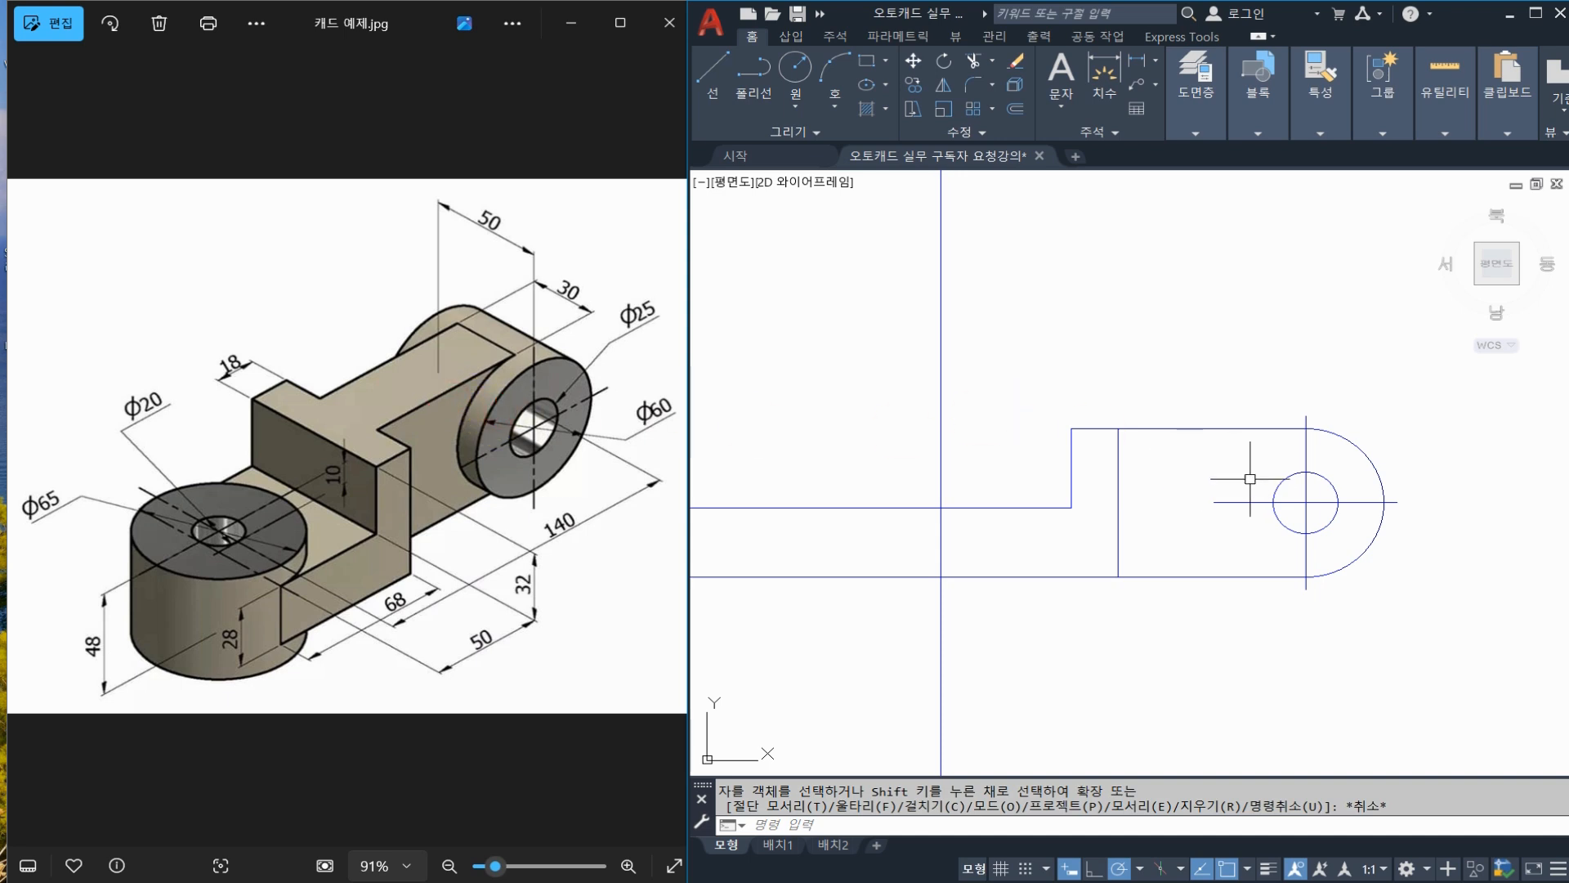
key("ctrl+z")
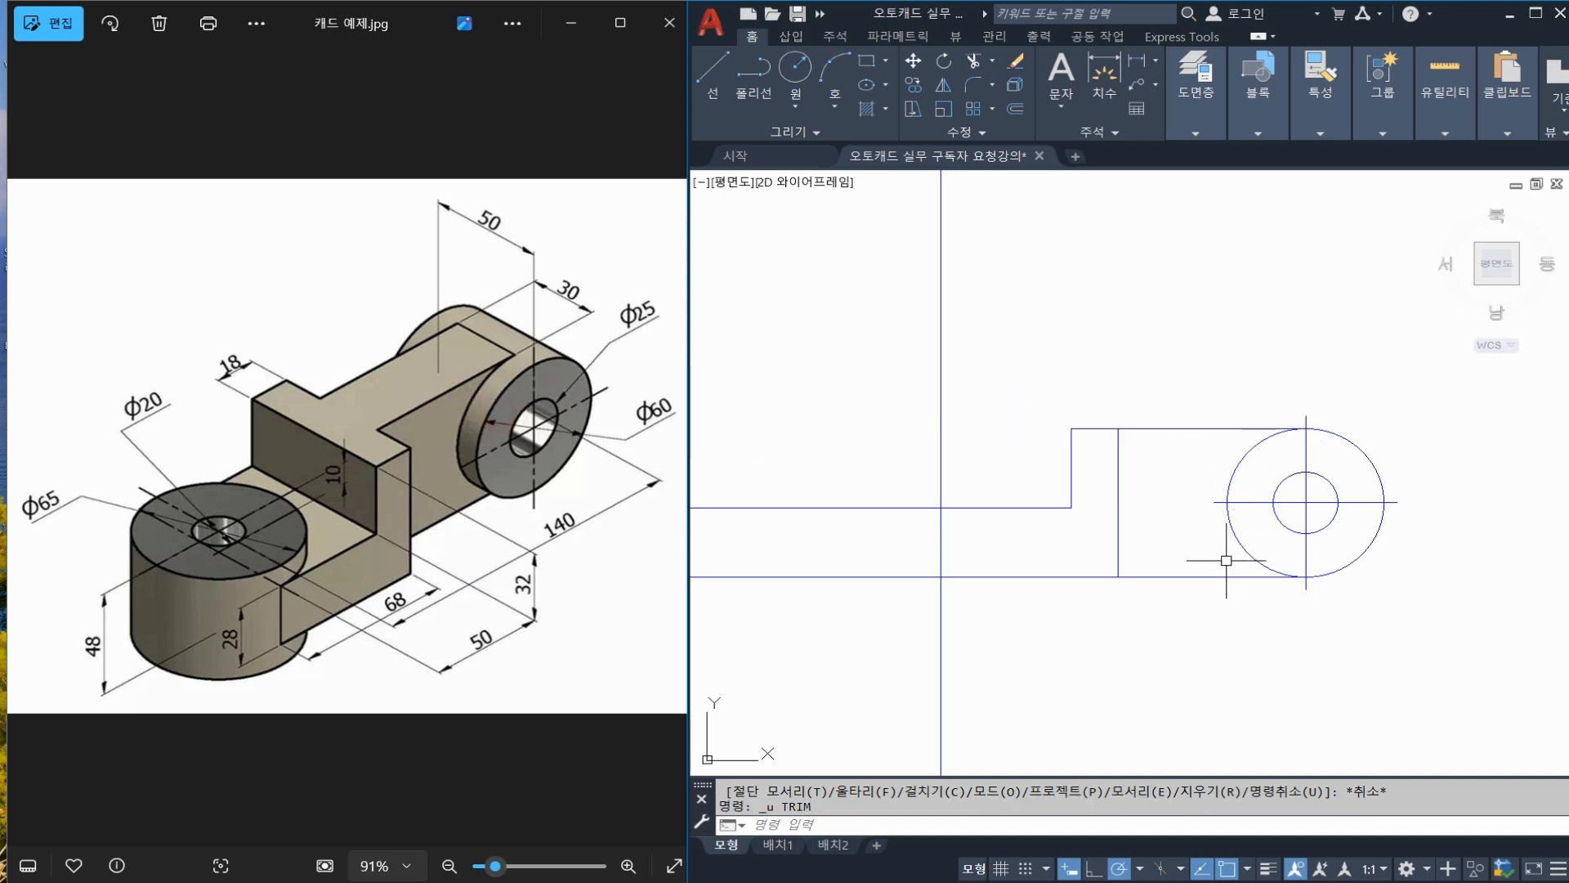
Offset the Ø65 boss's vertical centre line by 65/2 to both sides
middle_click_drag(1083, 506, 1148, 498)
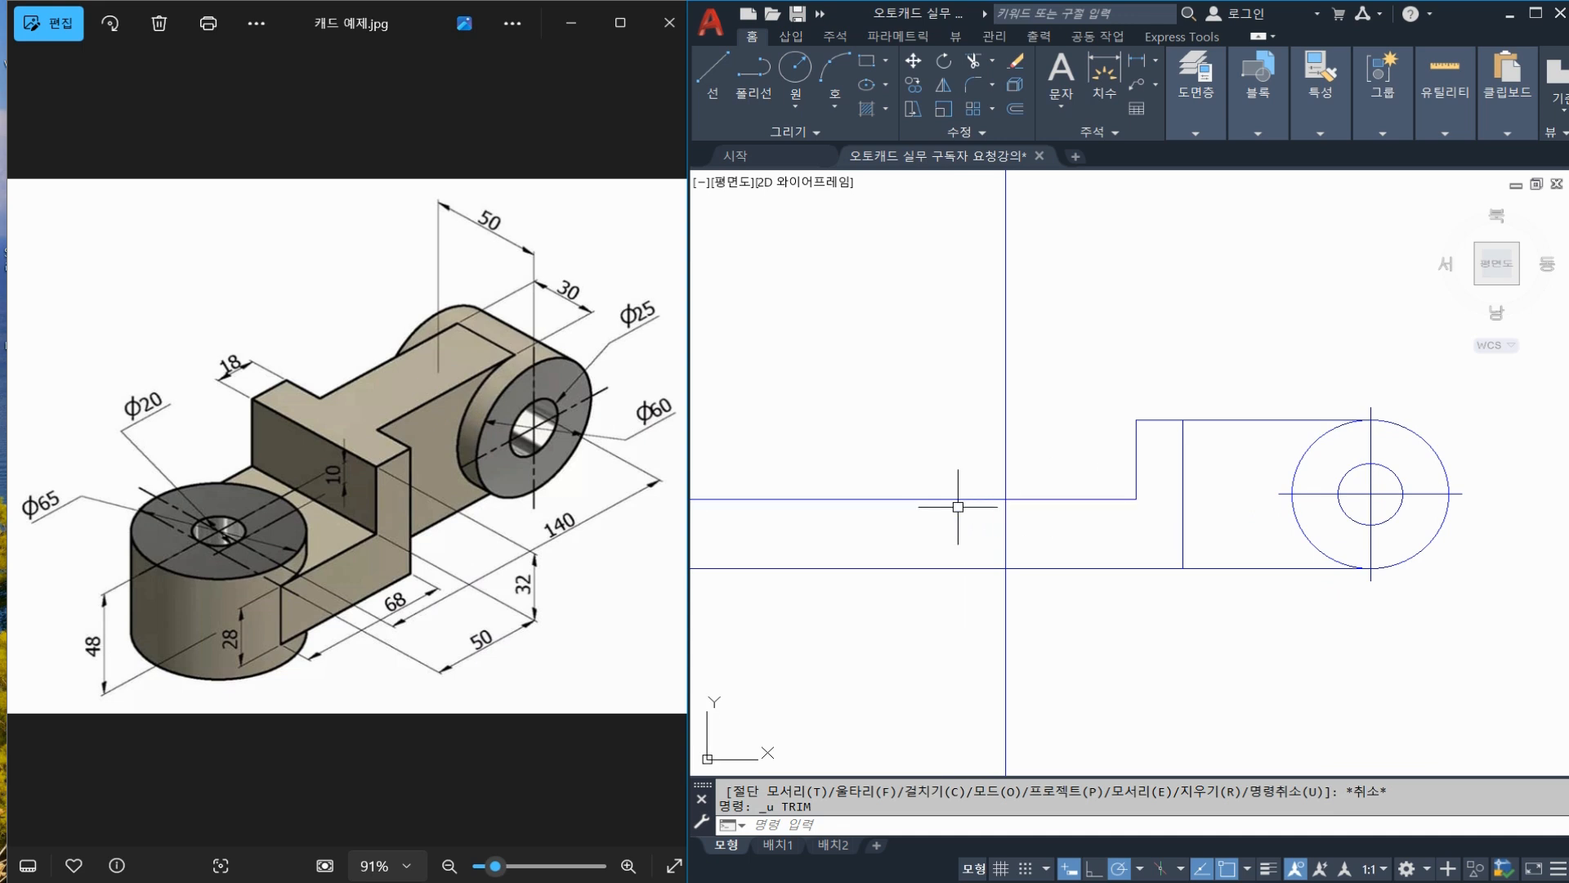
left_click(1022, 466)
left_click(966, 455)
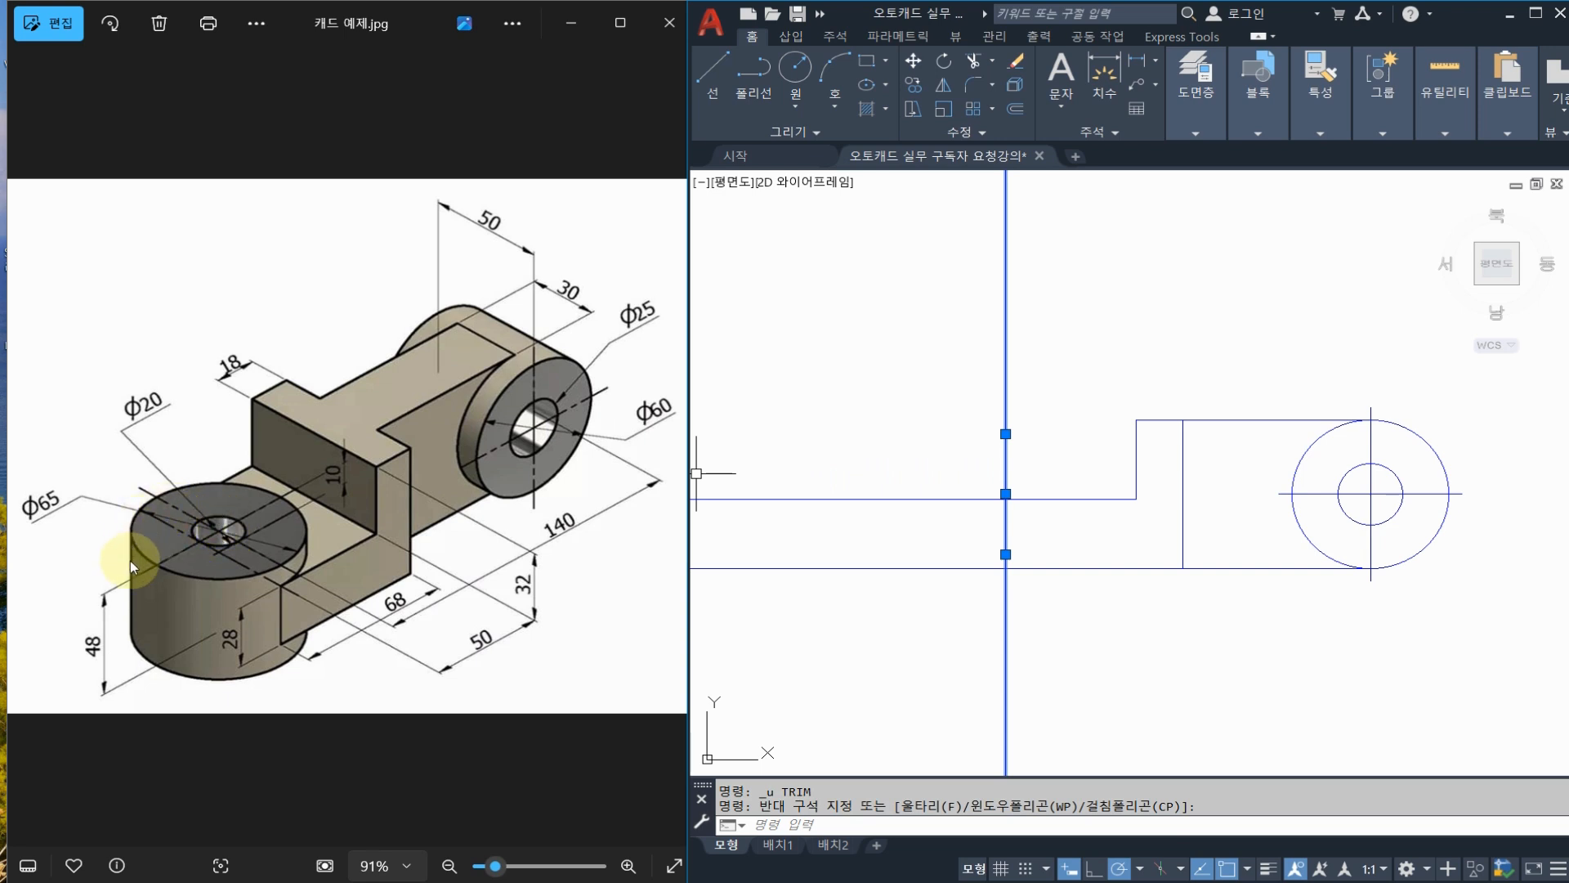
key("Escape")
key("Escape")
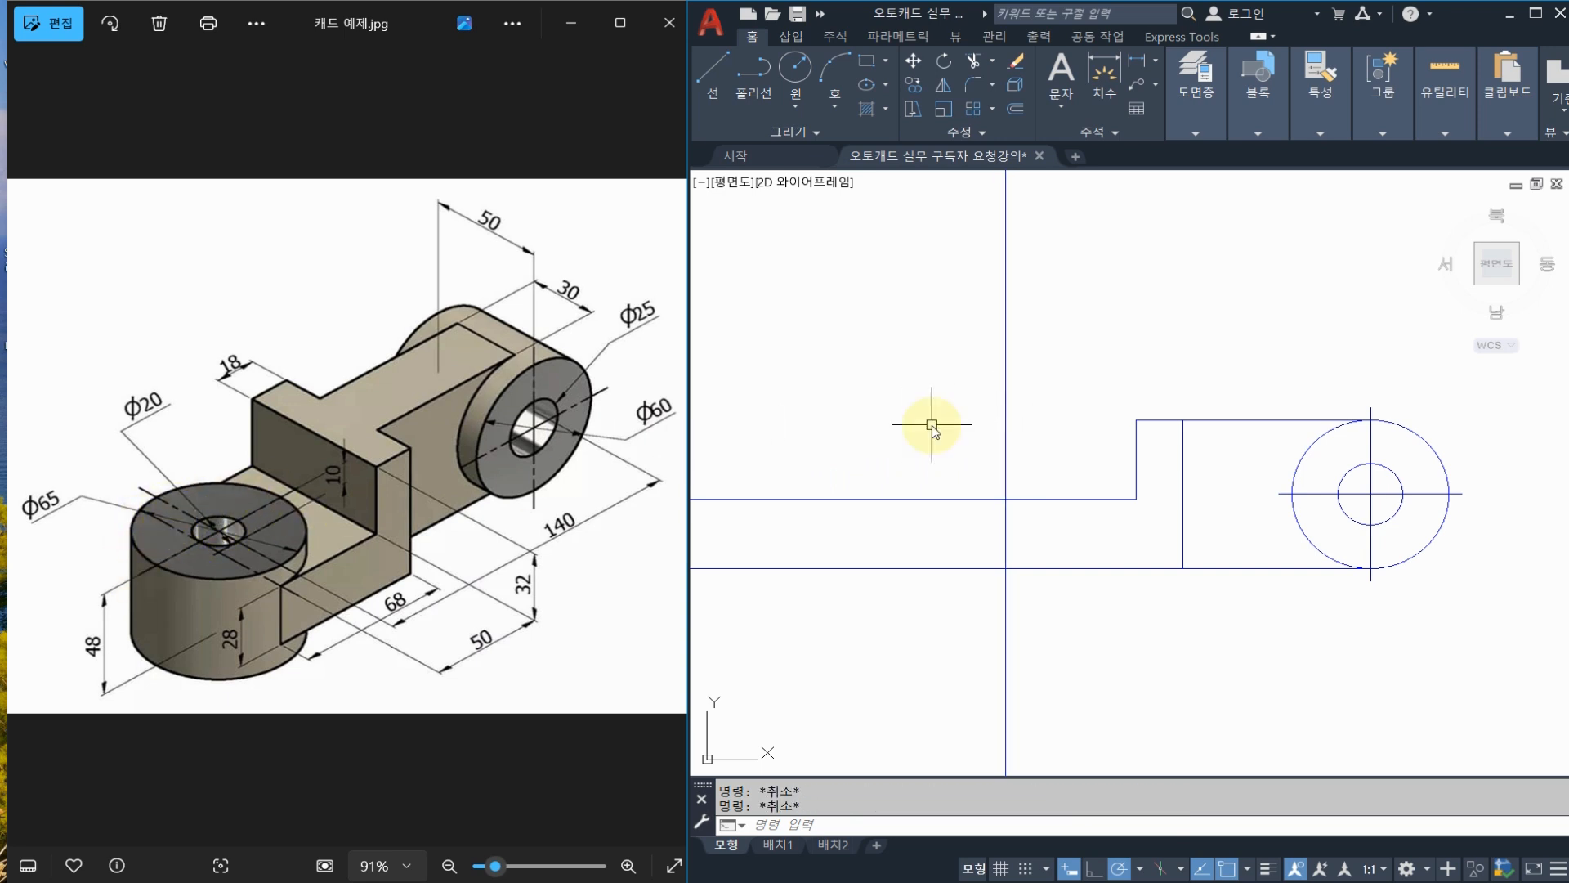
type("o")
key("Return")
type("65/")
key("Return")
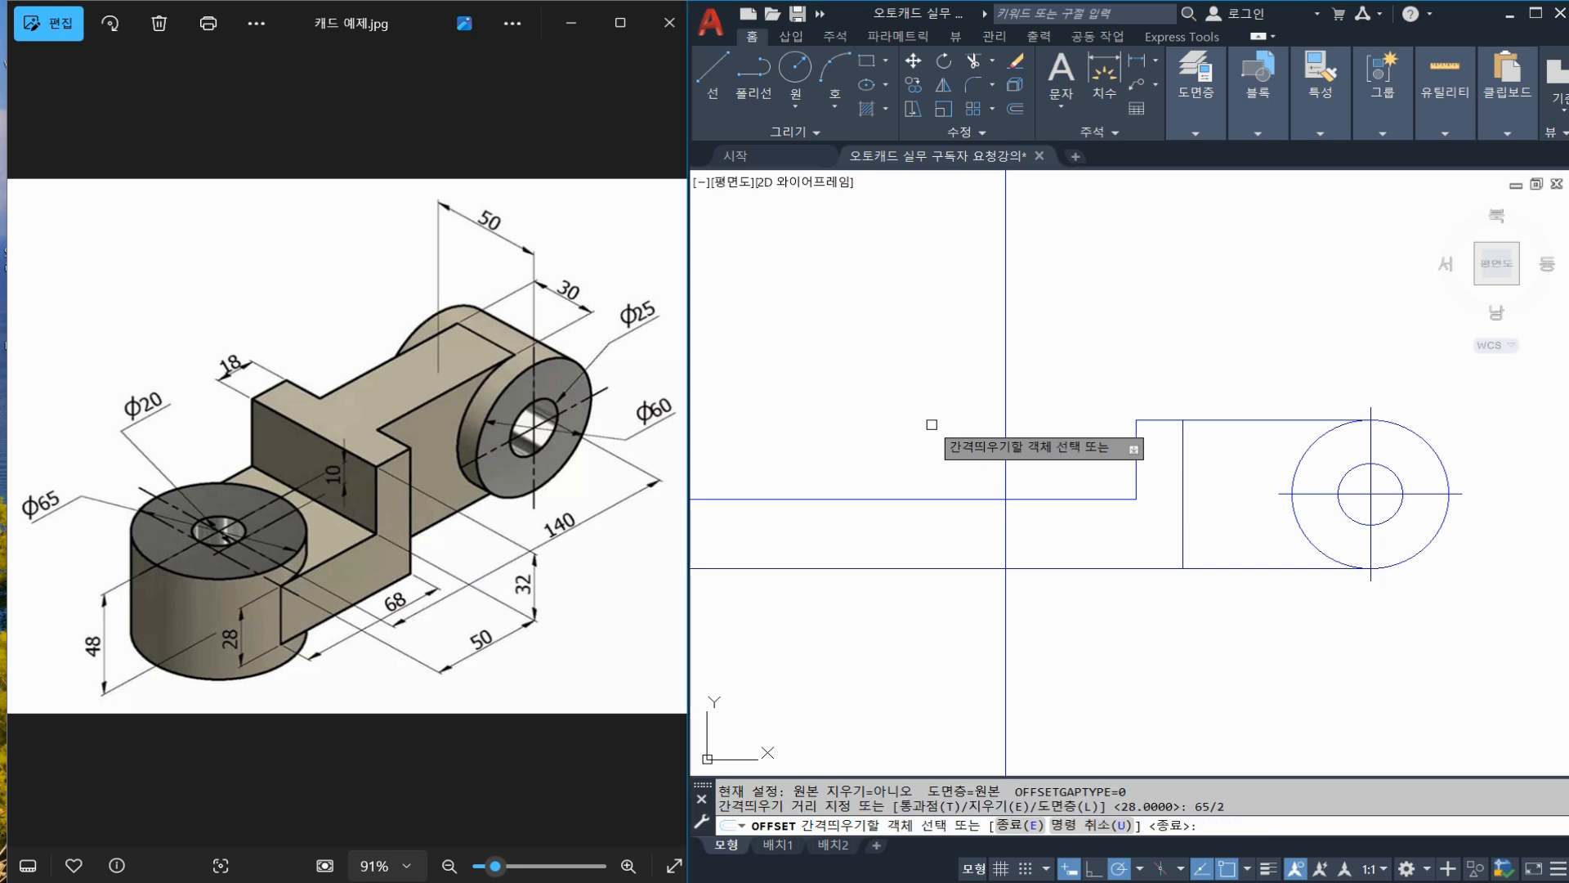
left_click(1005, 460)
left_click(1001, 468)
left_click(1005, 468)
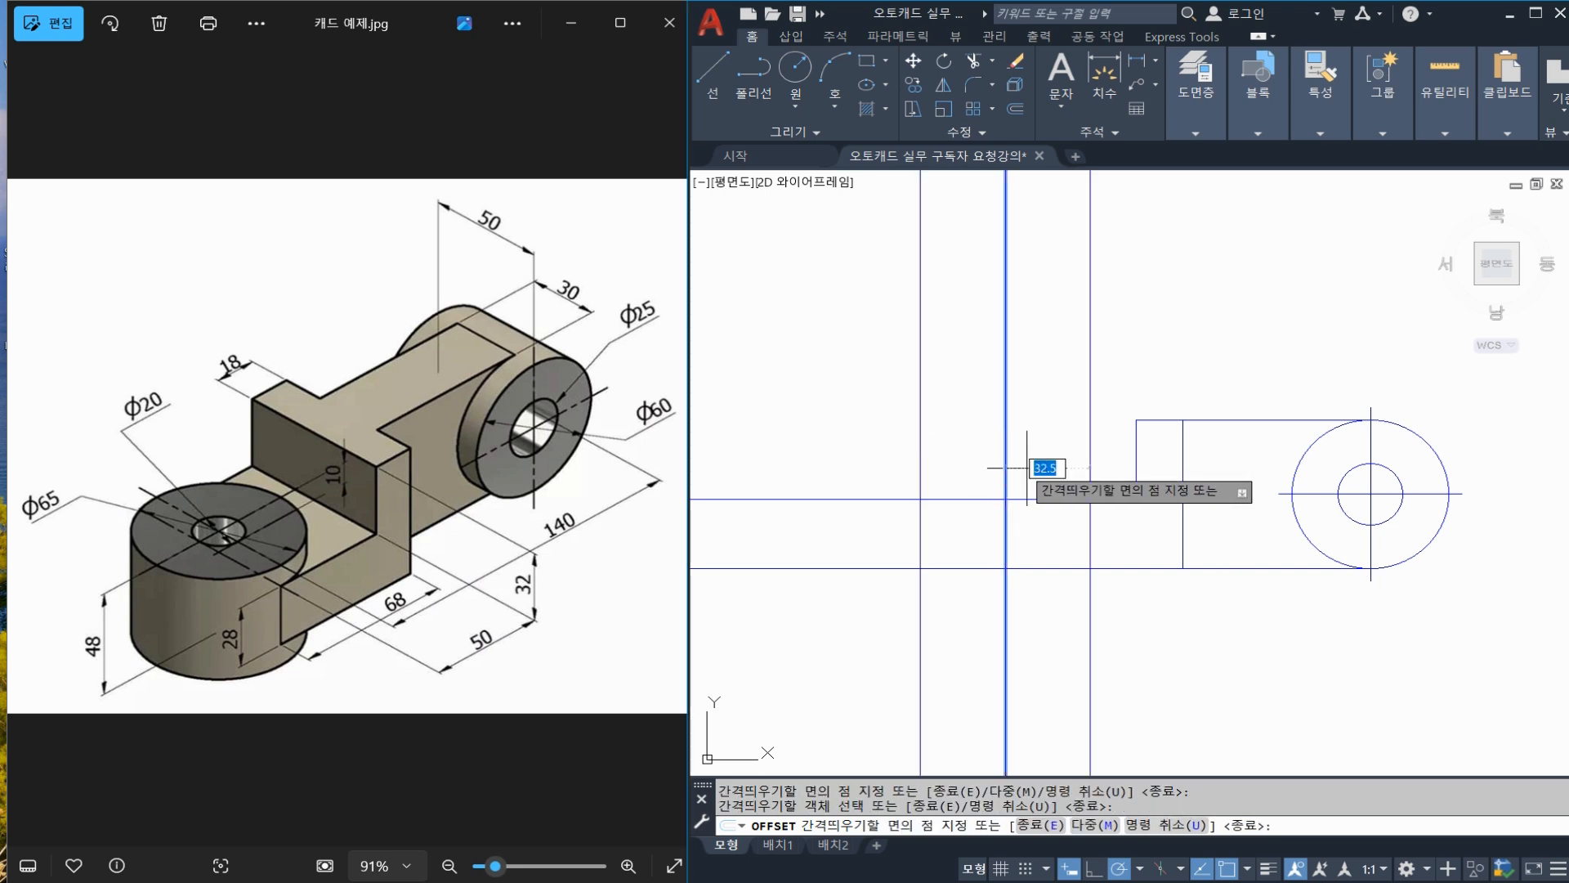
left_click(1046, 466)
key("Escape")
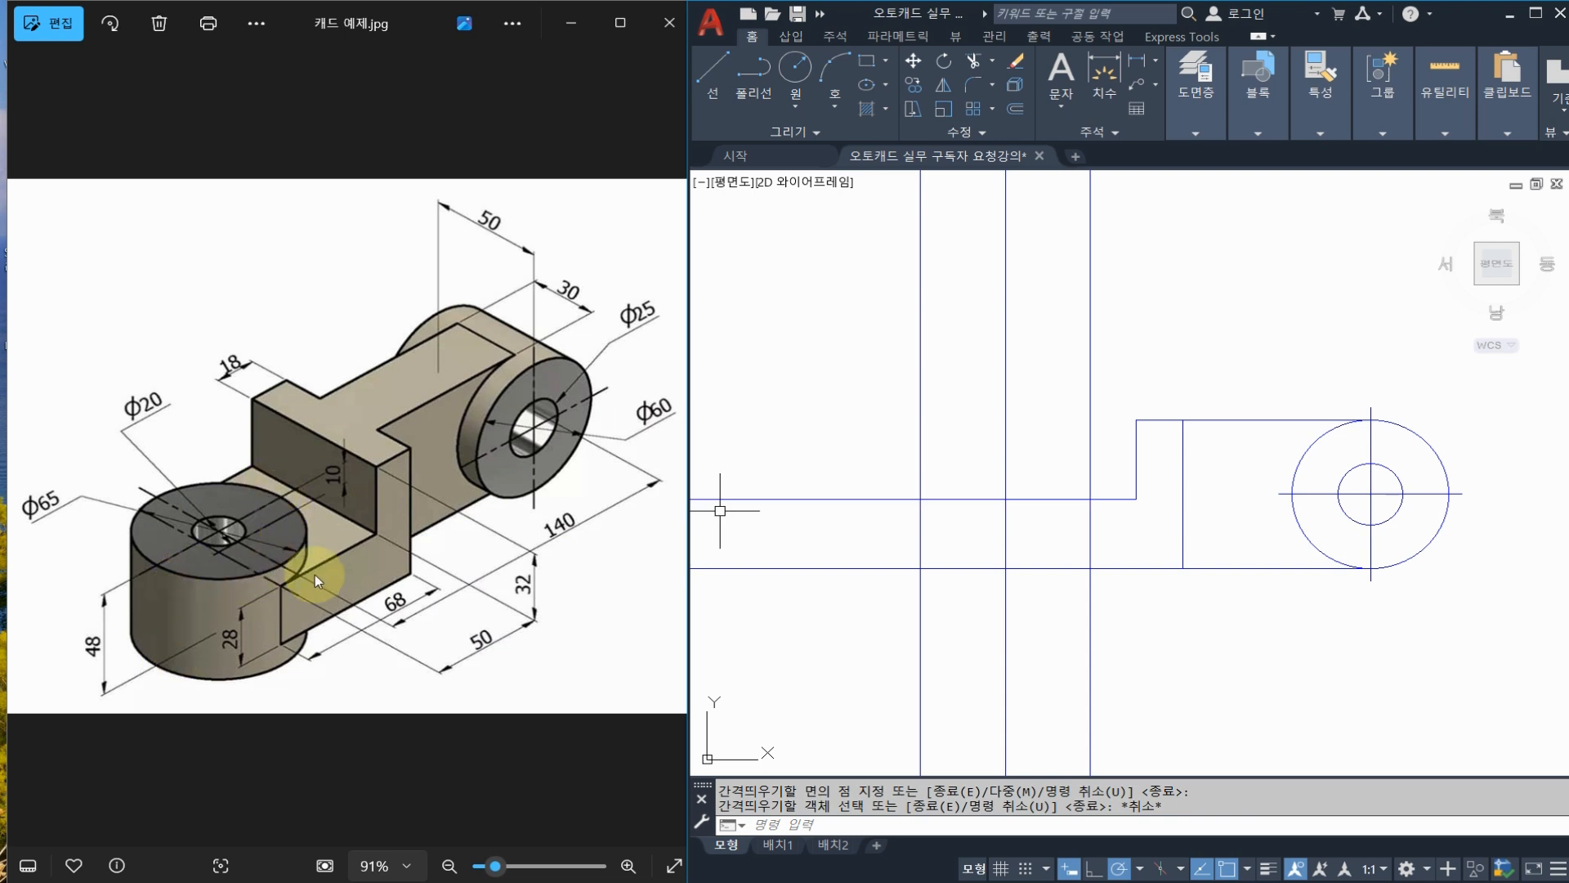
Offset the lower arm's top edge line 10 upward for the top of the Ø65 boss
left_click(973, 499)
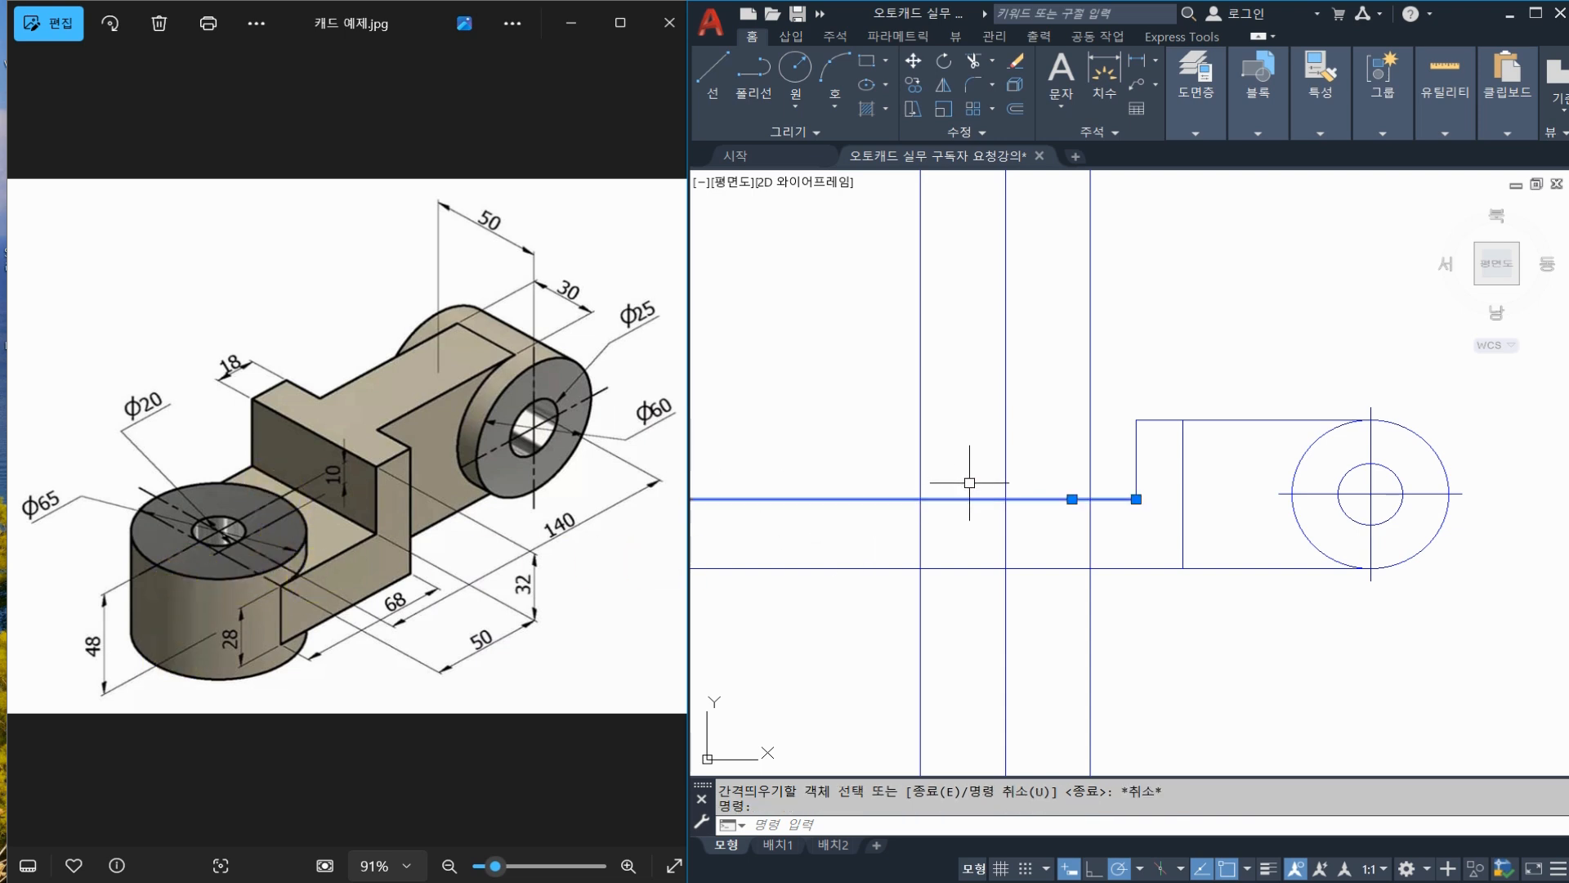
key("Escape")
type("o")
key("Return")
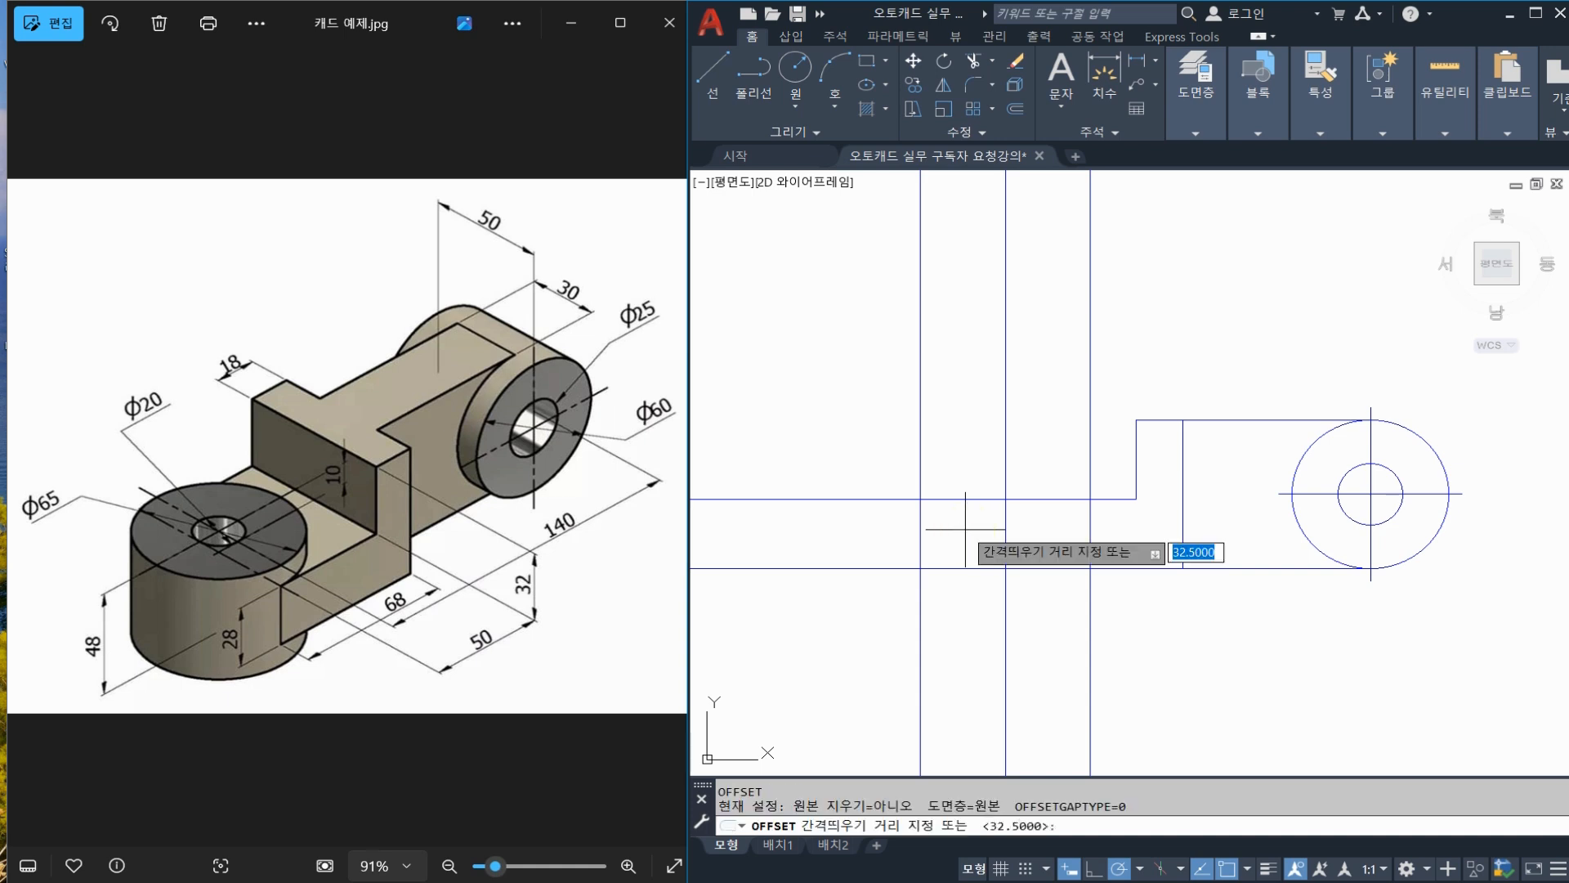
type("10")
key("Return")
left_click(971, 499)
left_click(970, 484)
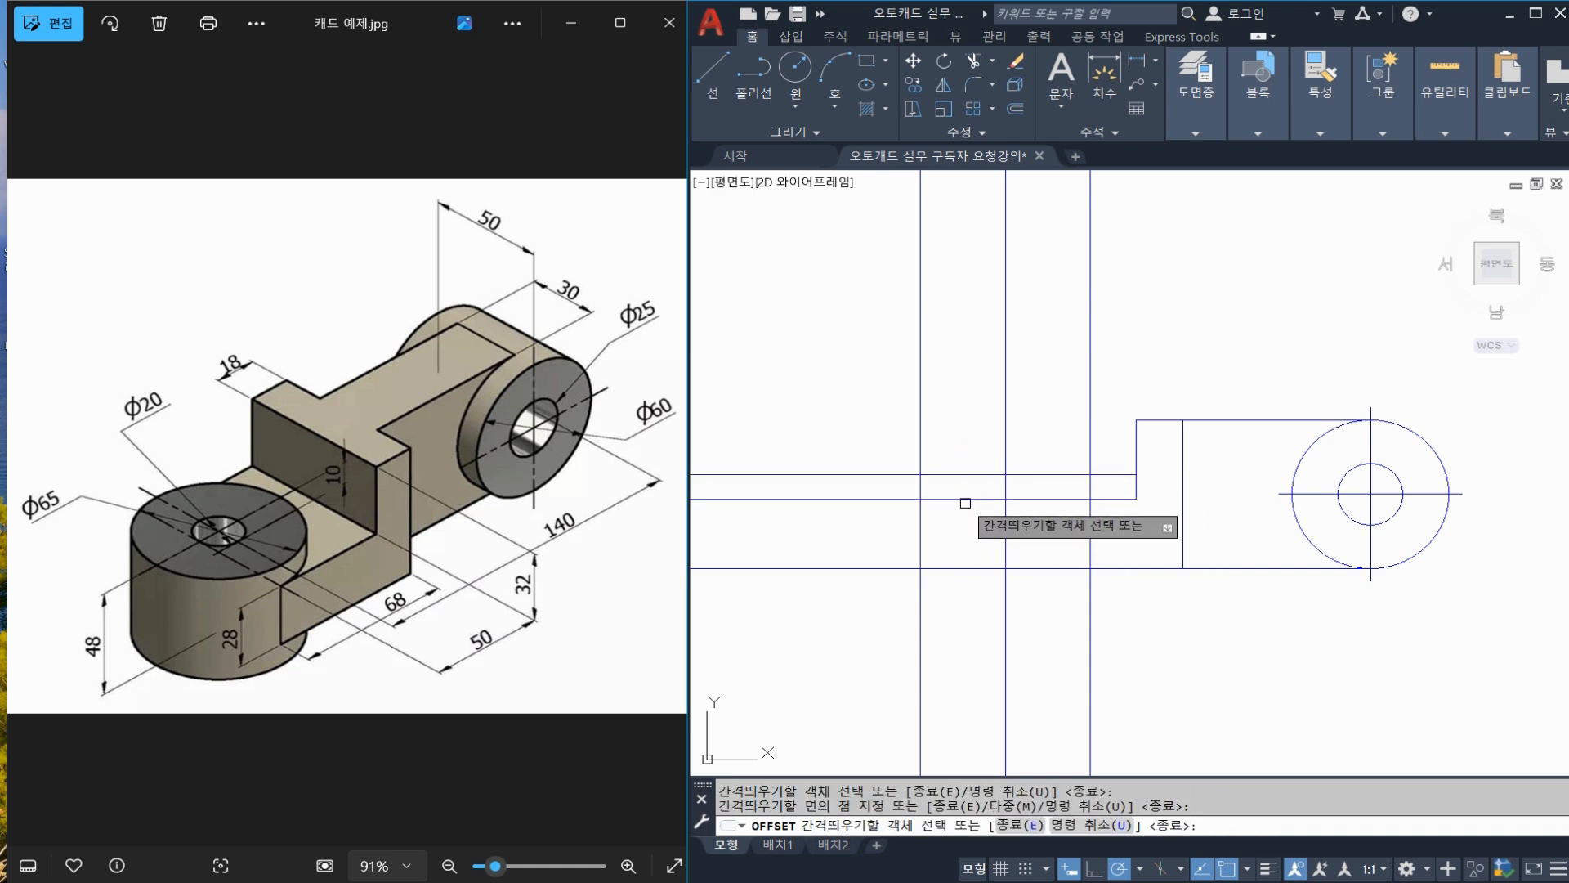
Try offsetting the lower arm's top edge line 10 downward, and erase the offset line
left_click(971, 498)
left_click(956, 540)
key("Escape")
left_click(951, 523)
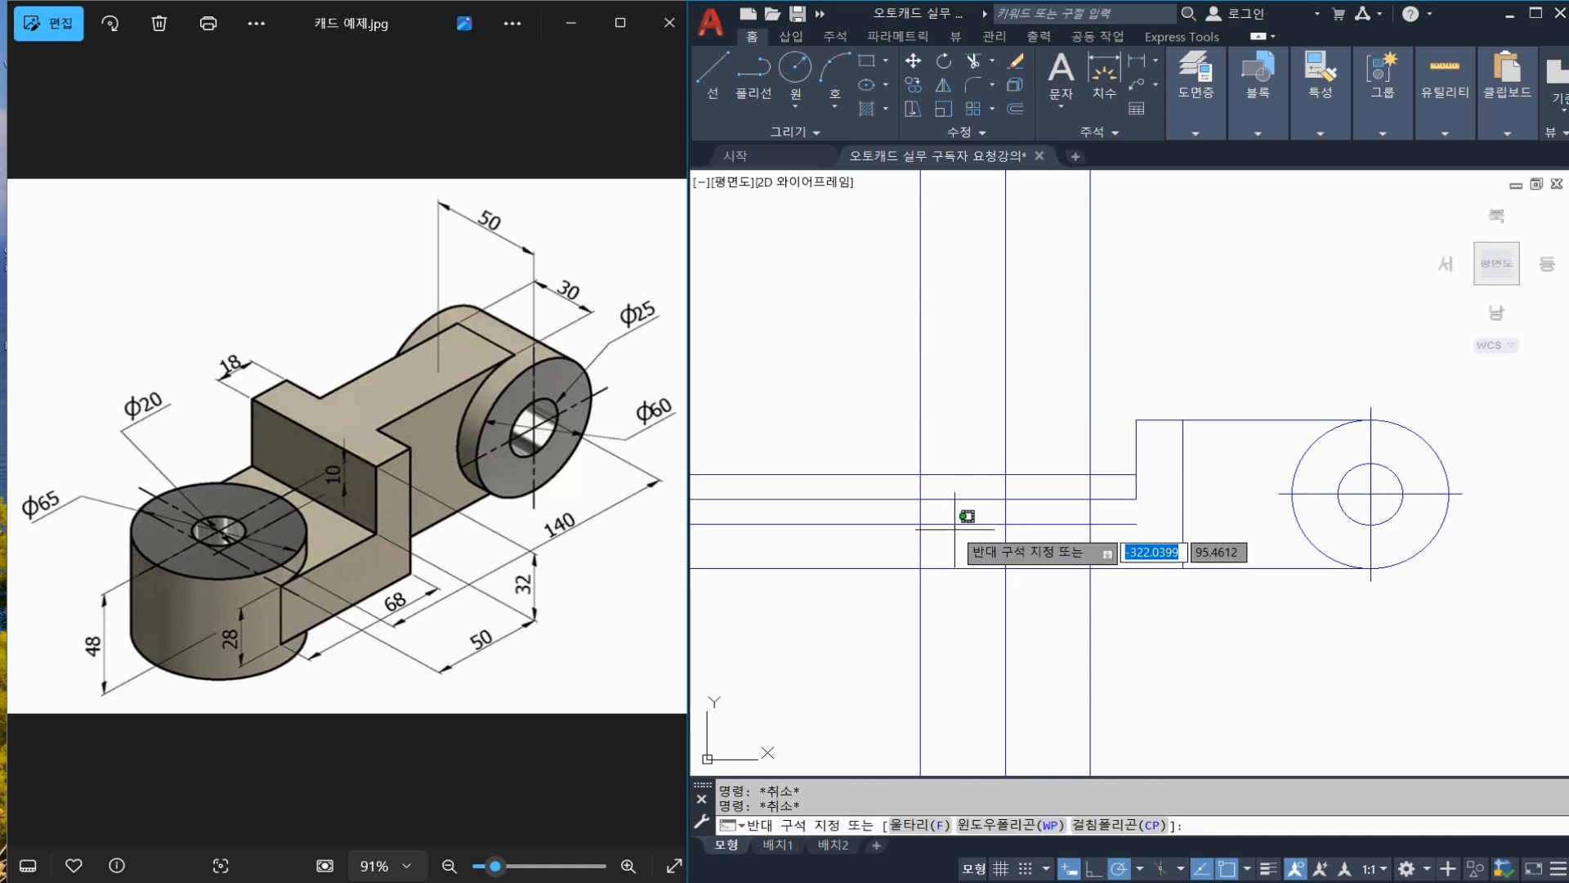
type("e")
key("Return")
Offset the arm's bottom edge line 10 downward for the bottom of the Ø65 boss
type("o")
key("Return")
key("Return")
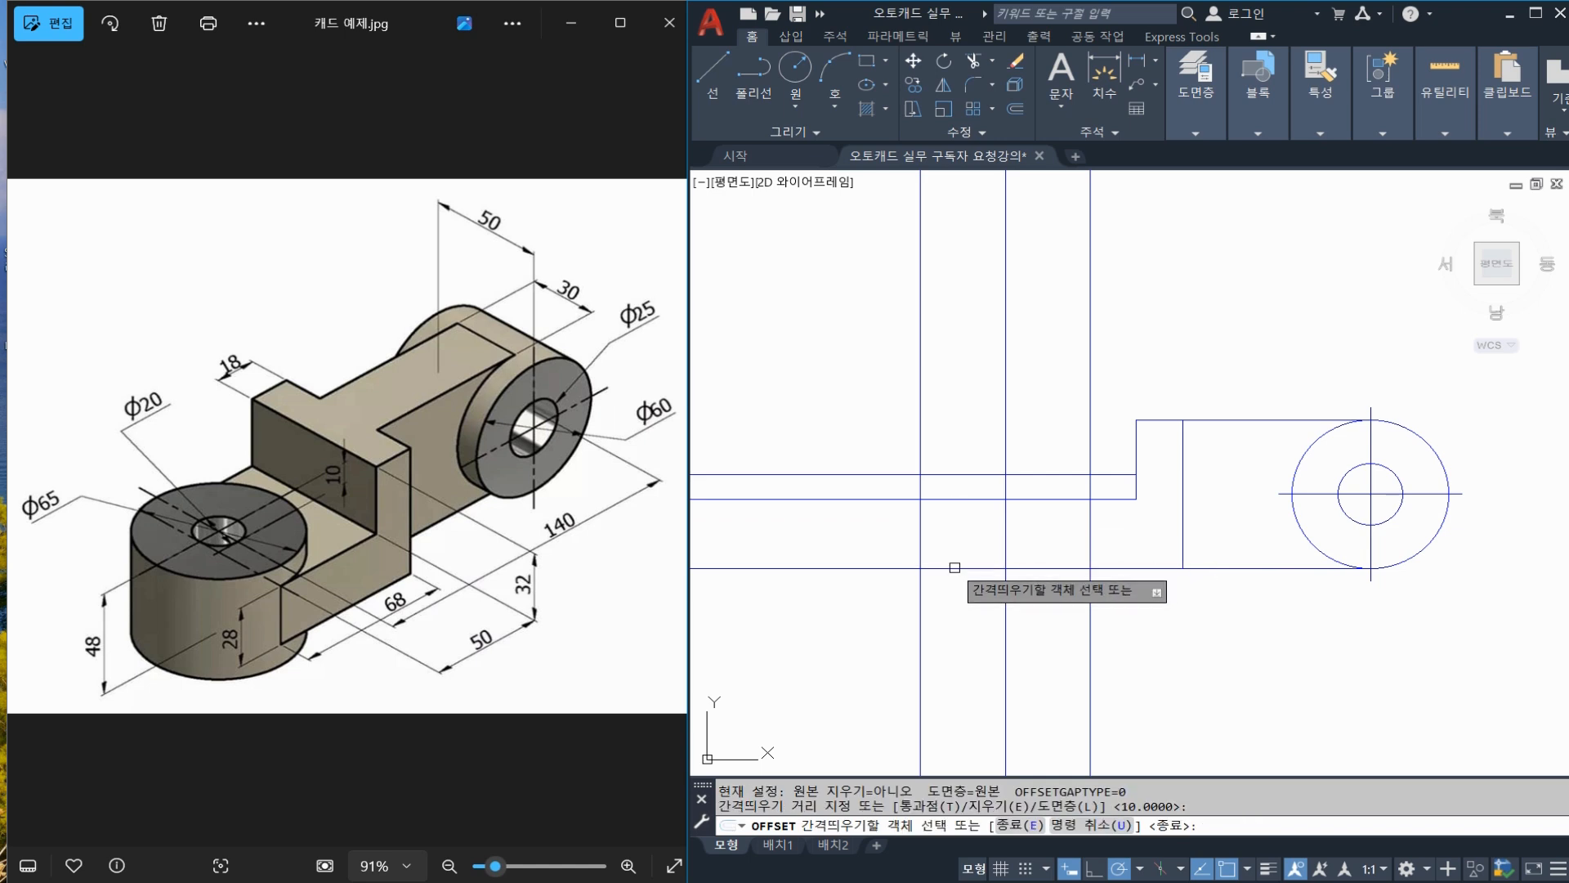
left_click(956, 568)
left_click(956, 593)
key("Escape")
Add a vertical linear dimension between the Ø65 boss's bottom and top lines, placed to the left of the boss
type("DIMLI")
key("Return")
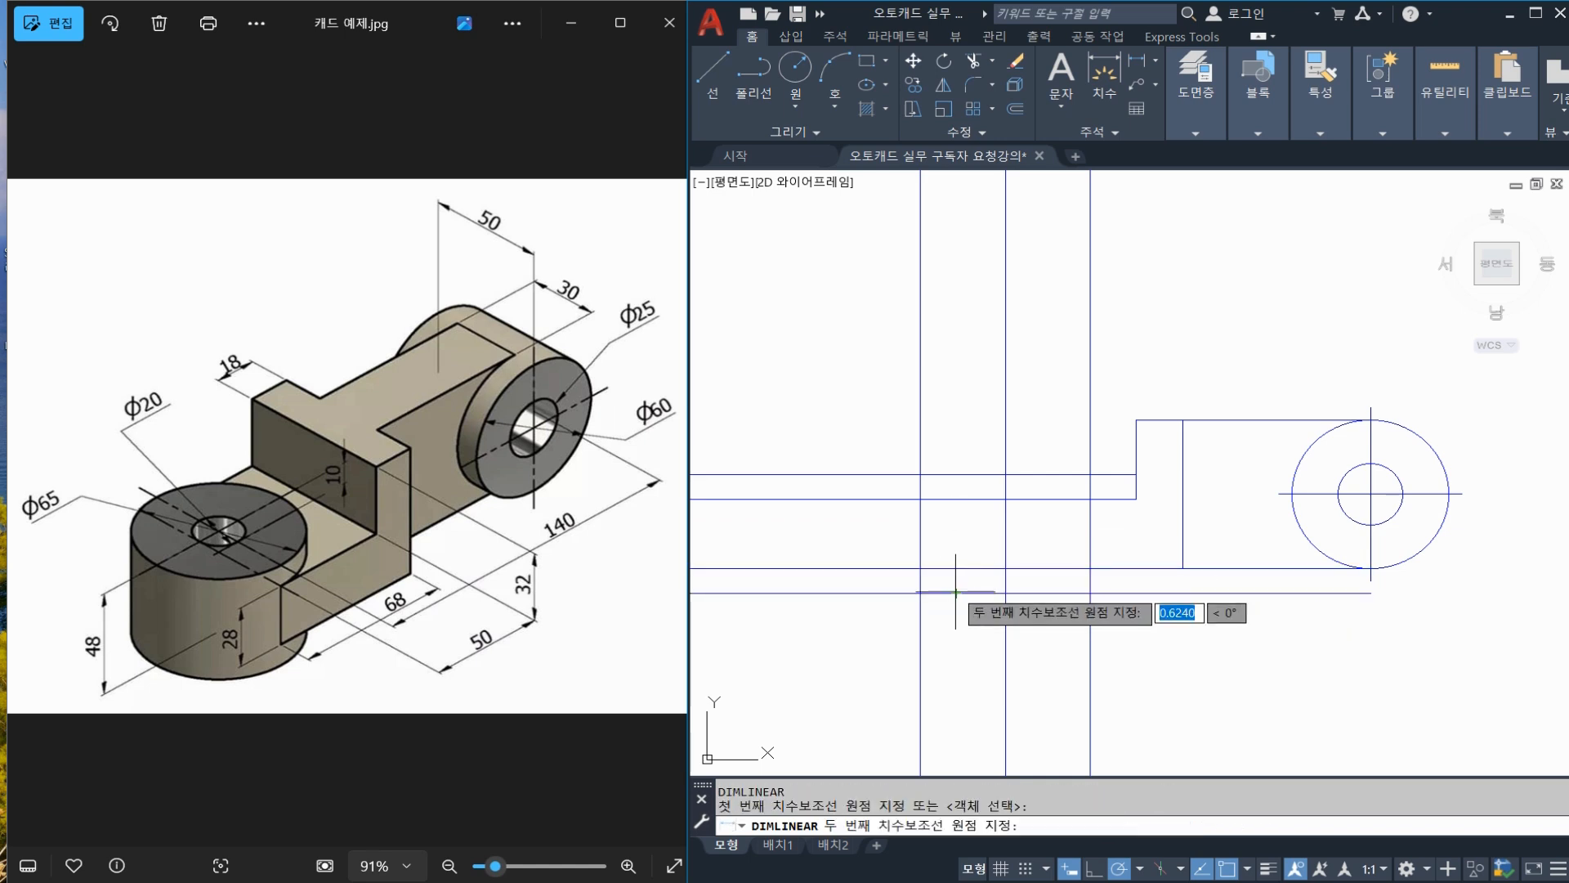
left_click(956, 593)
left_click(952, 473)
left_click(880, 531)
scroll(871, 546, "up", 2)
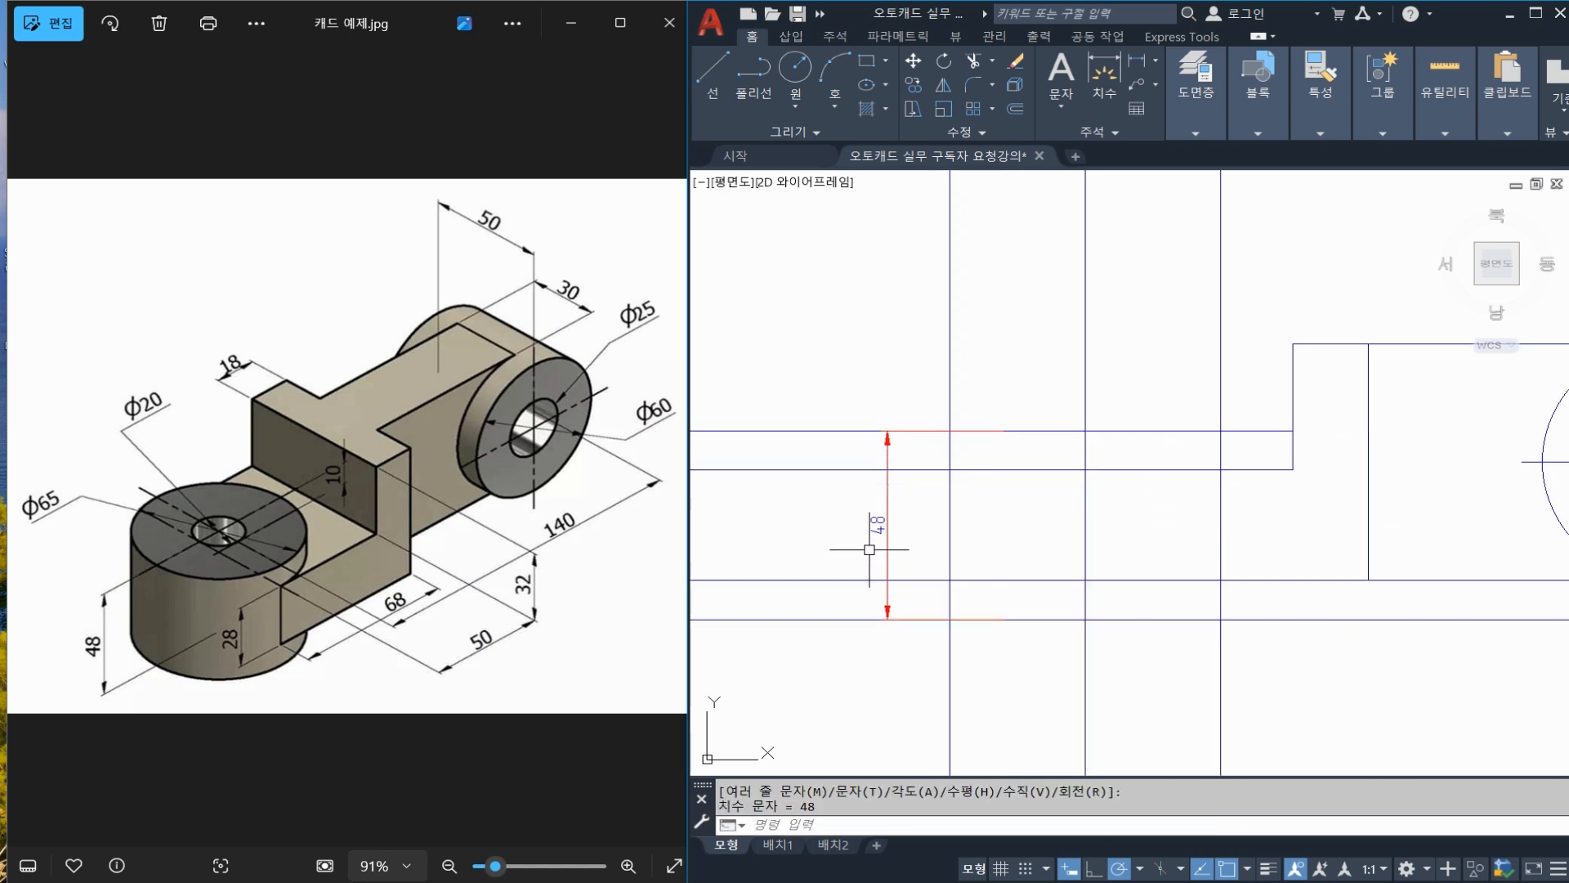
mouse_move(896, 551)
left_mouse_down()
mouse_move(889, 529)
mouse_move(850, 574)
left_mouse_up()
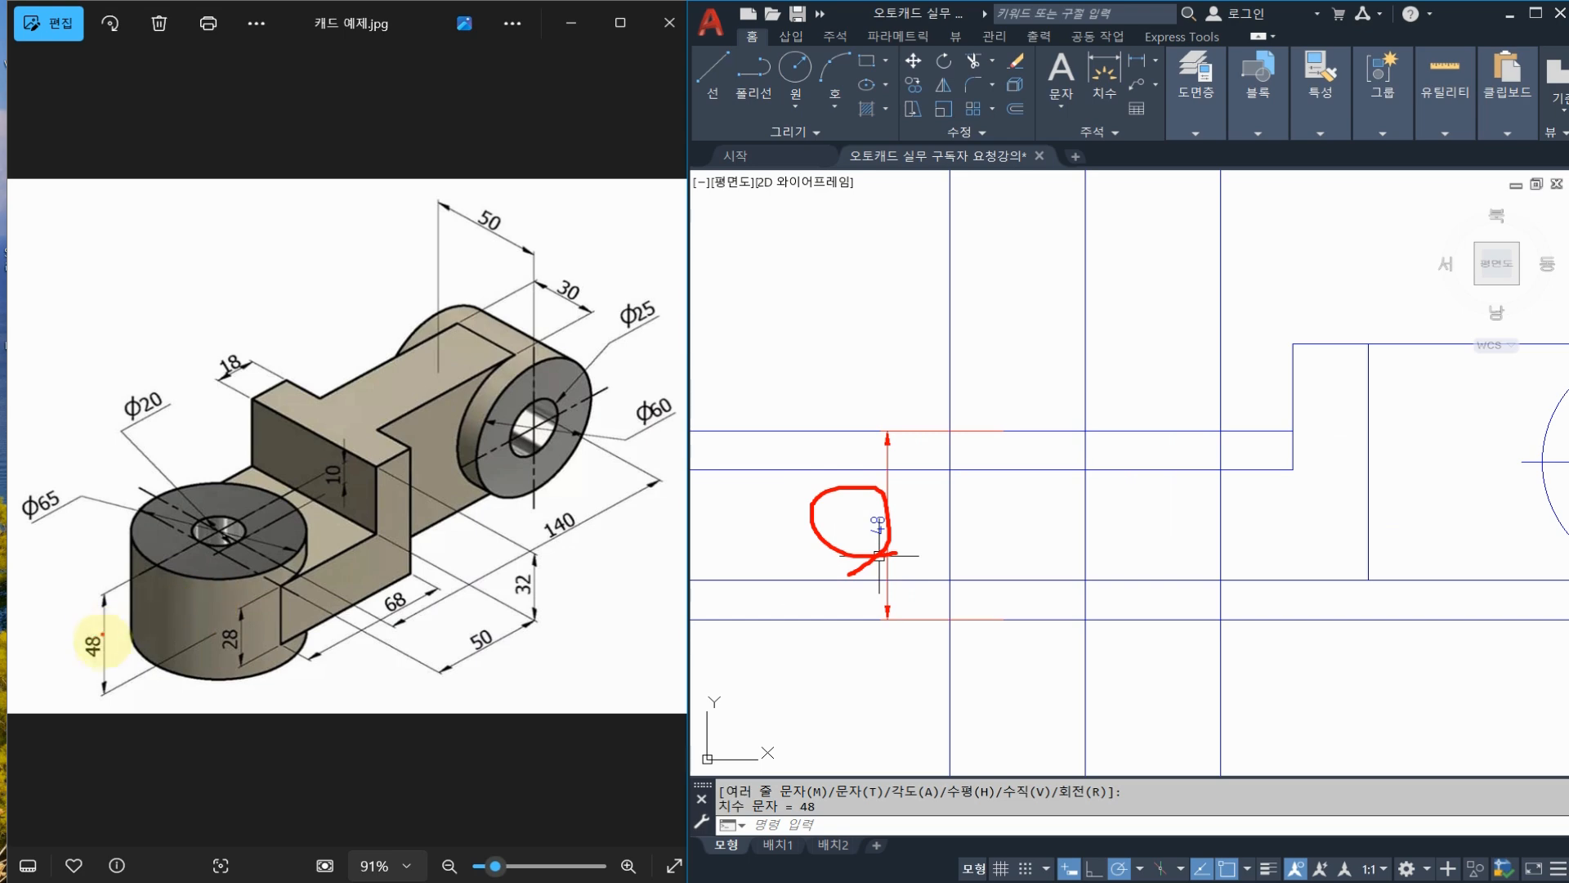
key("Escape")
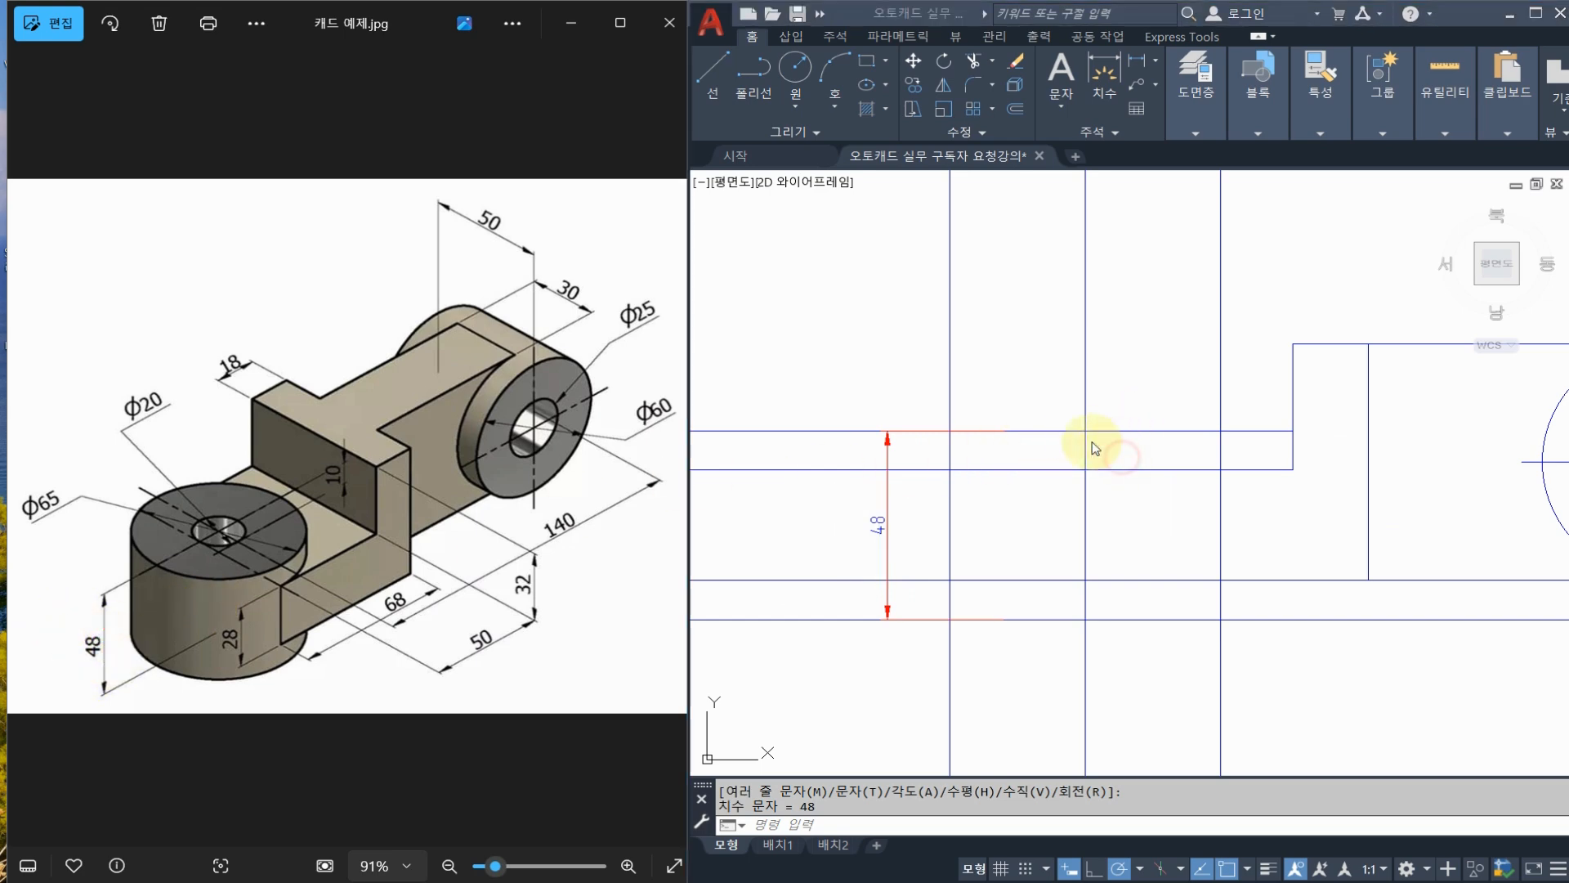
Trim the overhanging vertical and horizontal lines so that the Ø65 boss in the front view becomes a closed rectangle
scroll(1090, 437, "down", 5)
scroll(1089, 434, "up", 3)
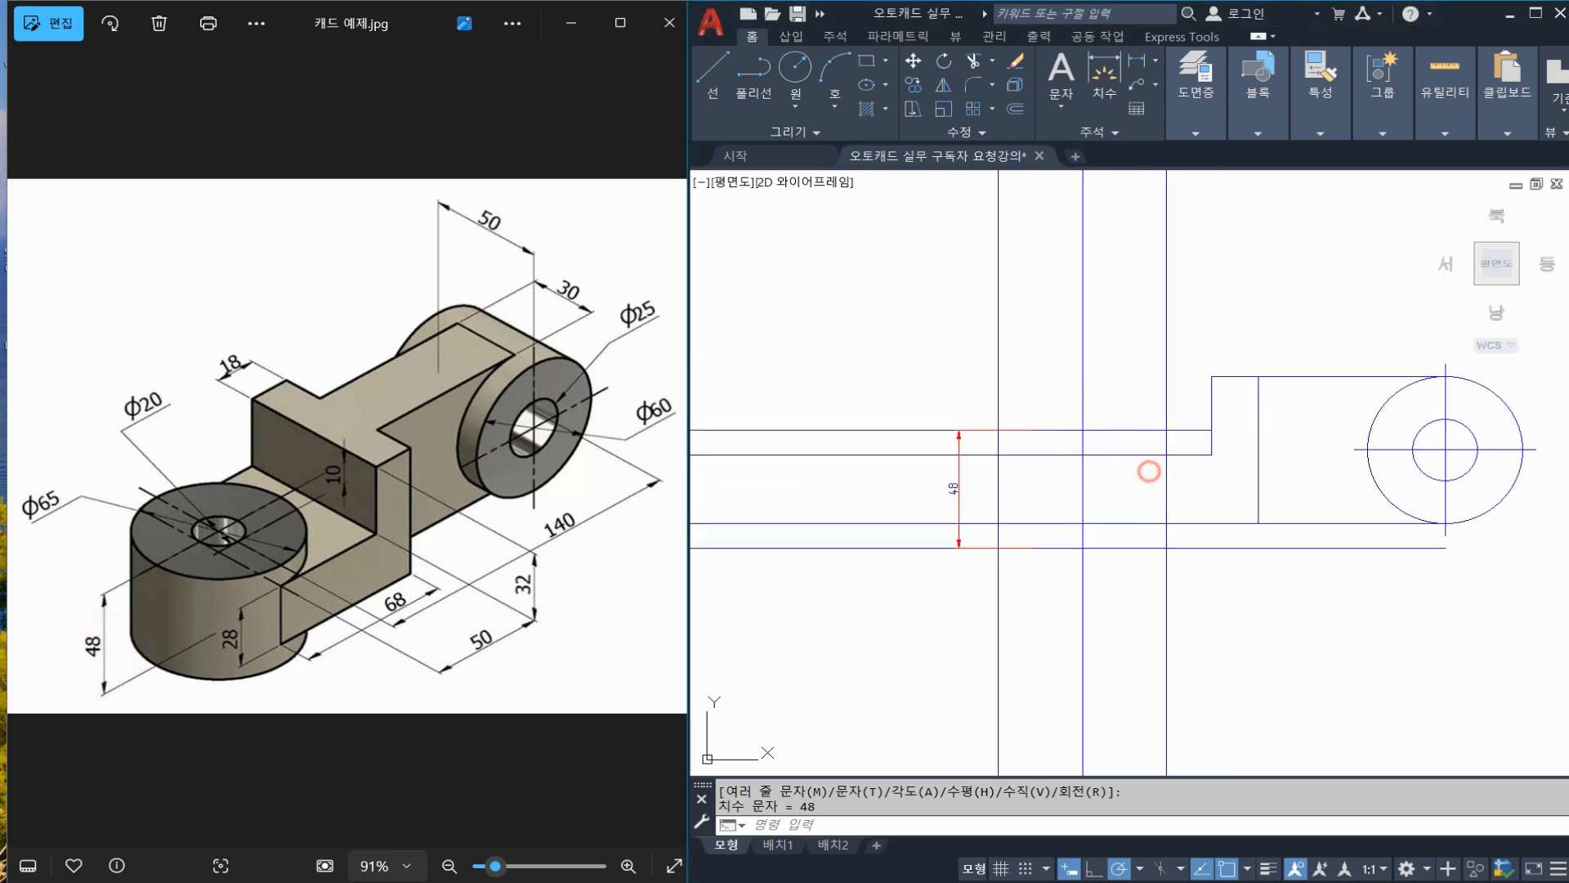
type("tr")
key("Return")
left_click(1190, 580)
left_click(965, 406)
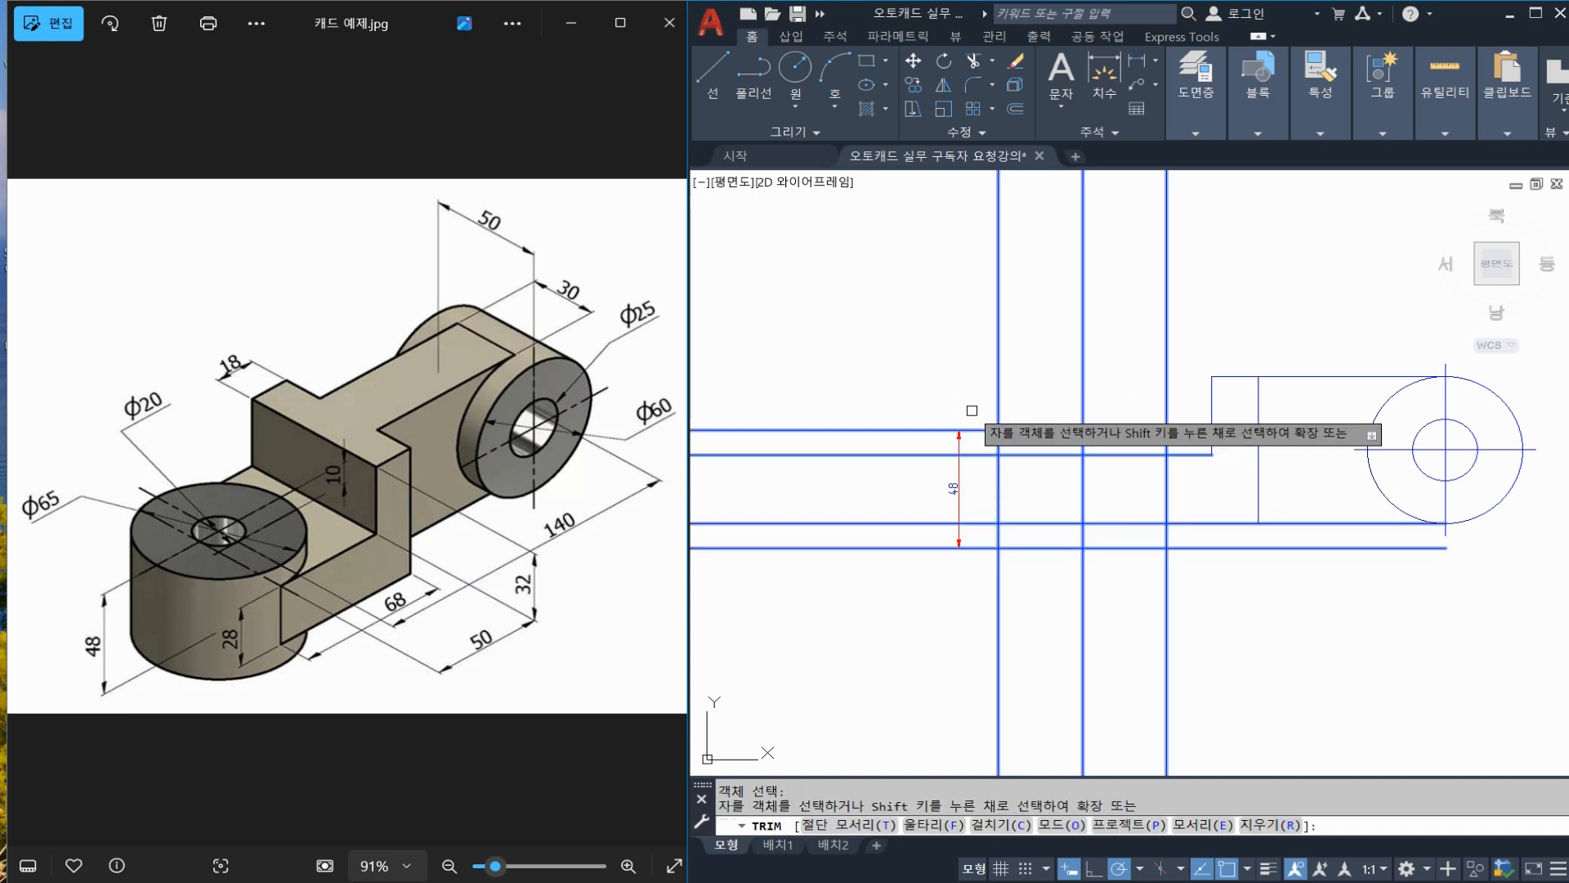
left_click(941, 430)
left_click(927, 548)
left_click(998, 409)
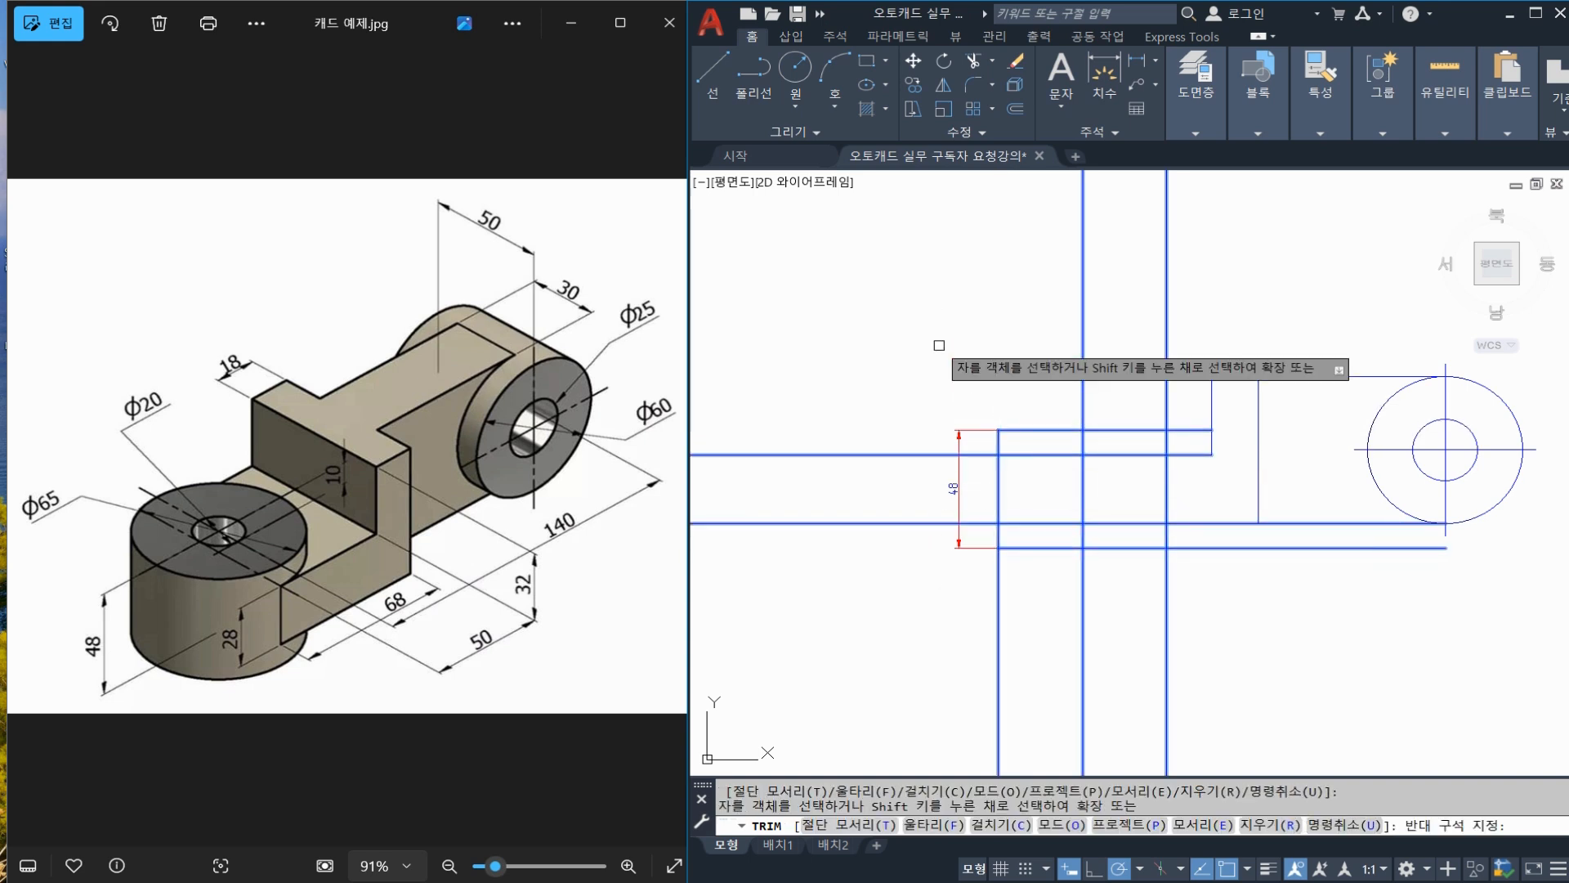
left_click(1152, 335)
left_click(1177, 433)
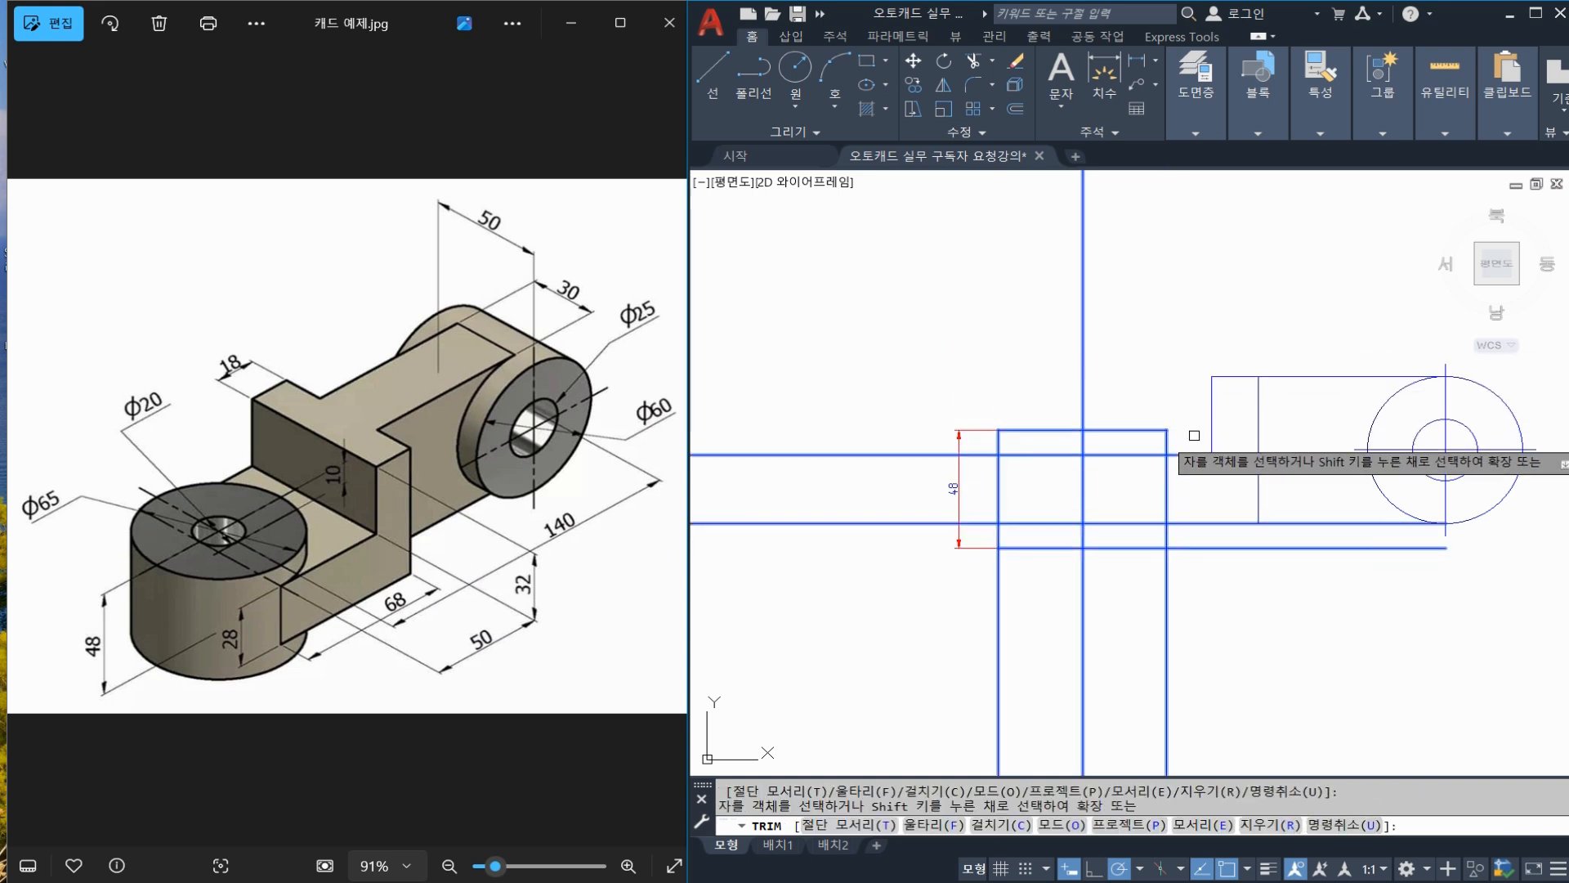
left_click(1187, 548)
left_click(1180, 582)
left_click(1042, 582)
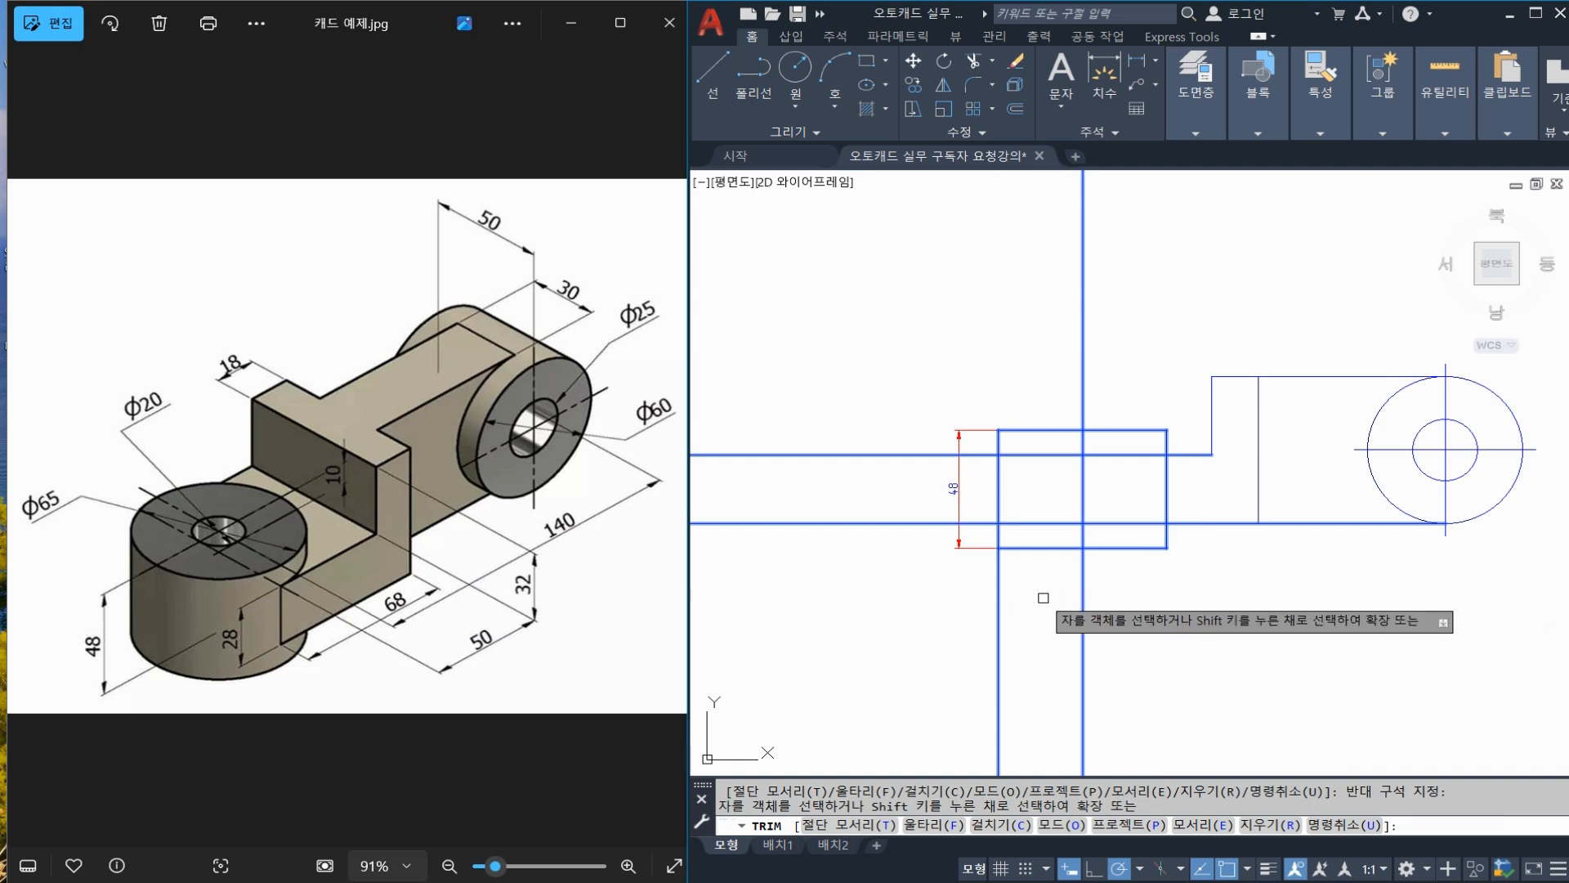
left_click(981, 581)
key("Escape")
Erase the vertical dimension beside the Ø65 boss
left_click(957, 500)
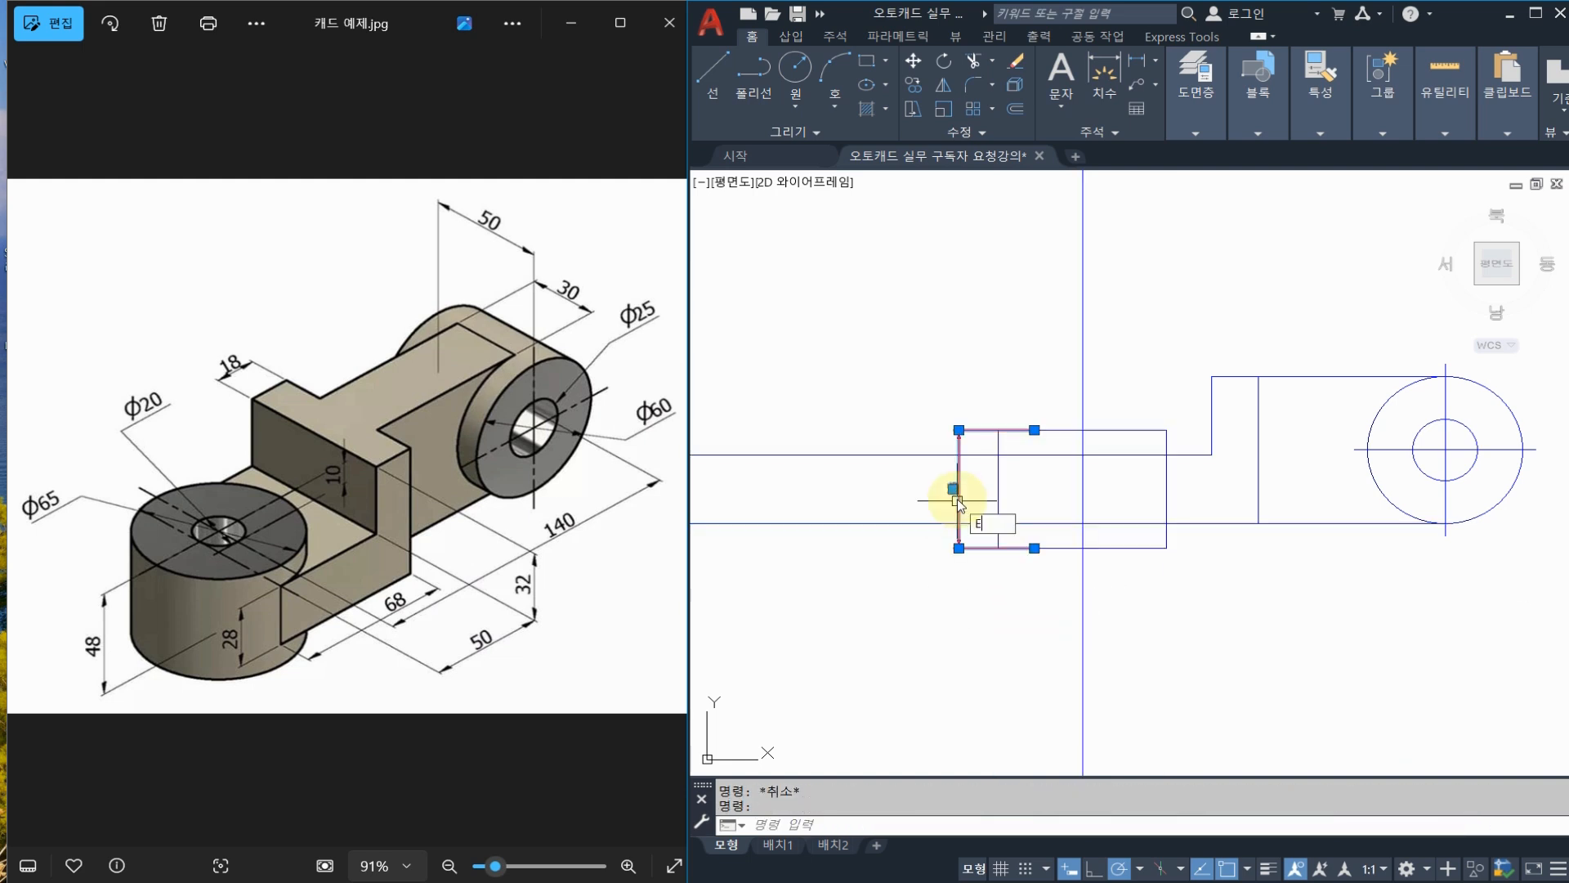
type("E")
key("Return")
Trim the lower arm's edges back to the Ø65 boss's centre line, and cut the boss's right side between those edges
mouse_move(1123, 470)
middle_mouse_down()
mouse_move(1008, 457)
mouse_move(974, 474)
middle_mouse_up()
type("tr")
key("Return")
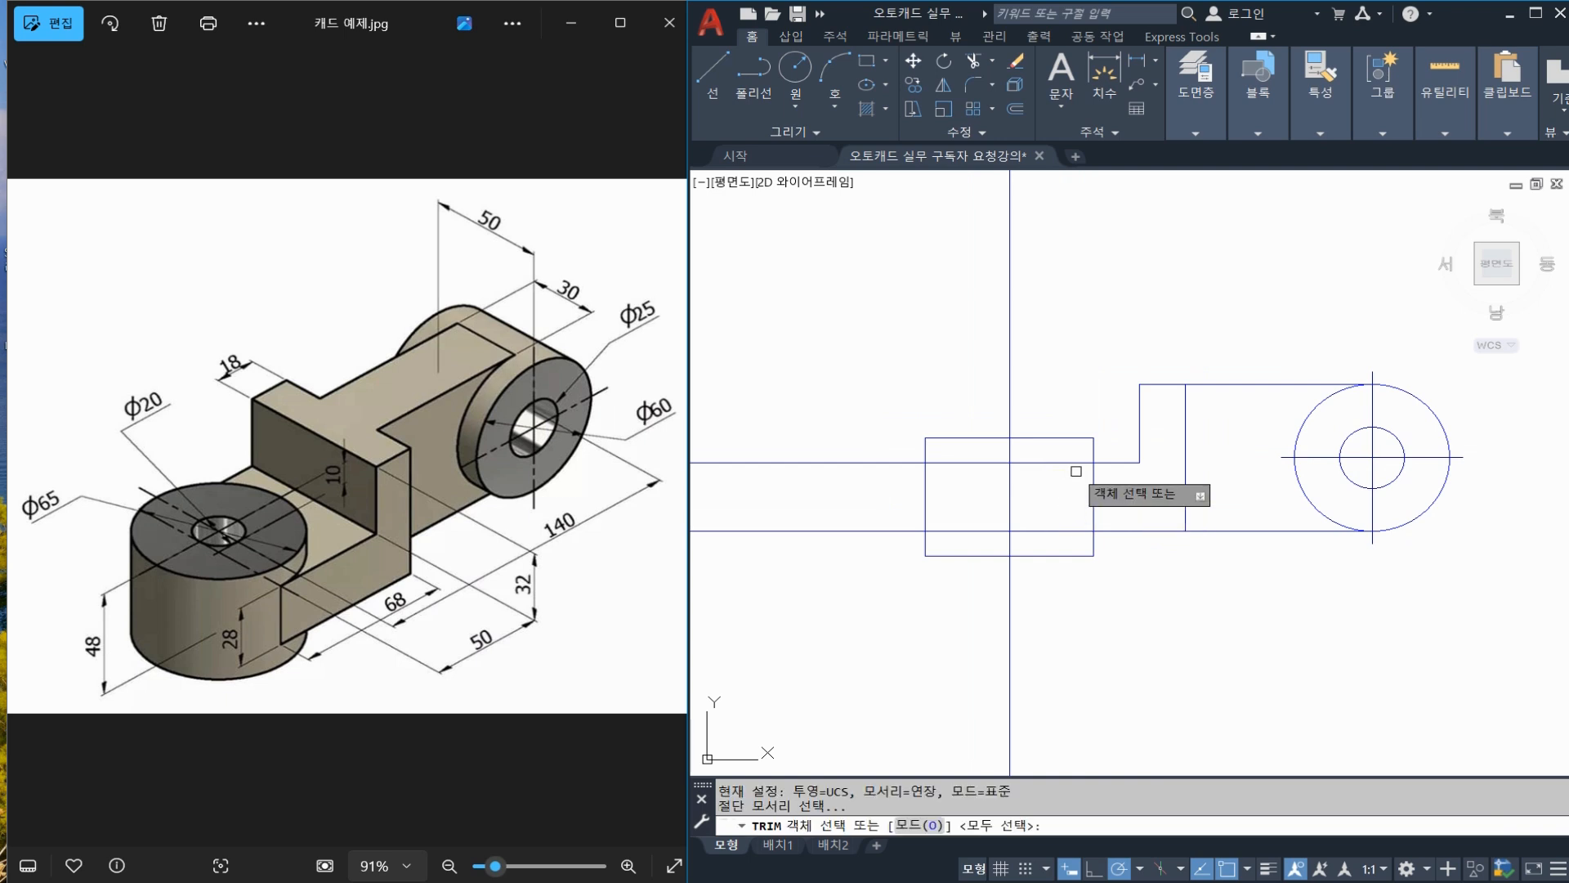
left_click(1070, 462)
left_click(1062, 531)
left_click(1011, 519)
key("Return")
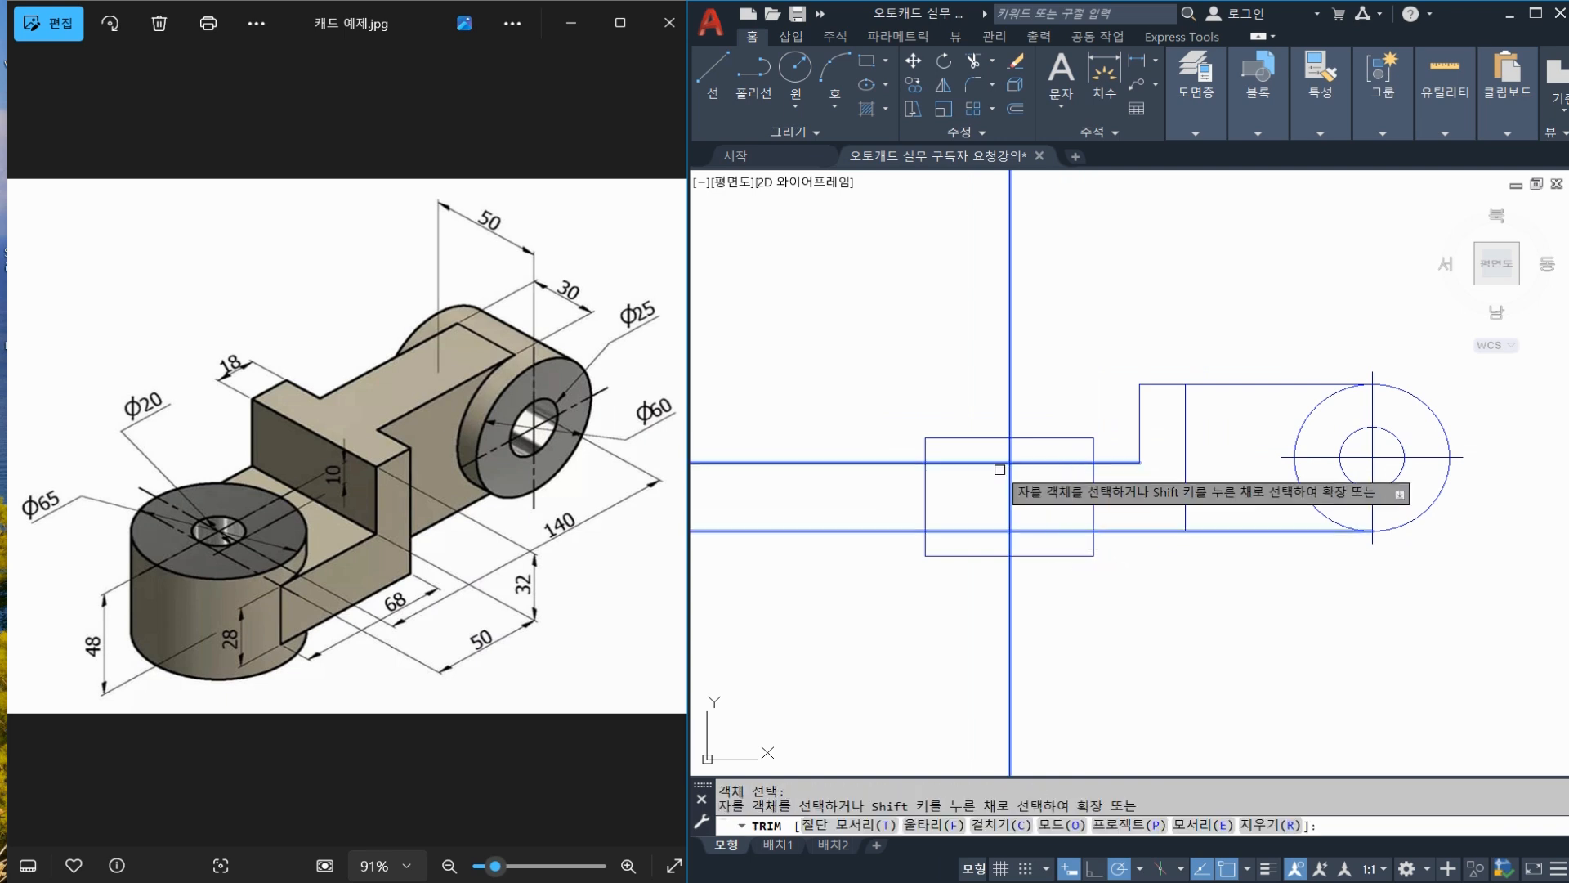
left_click(996, 463)
left_click(995, 532)
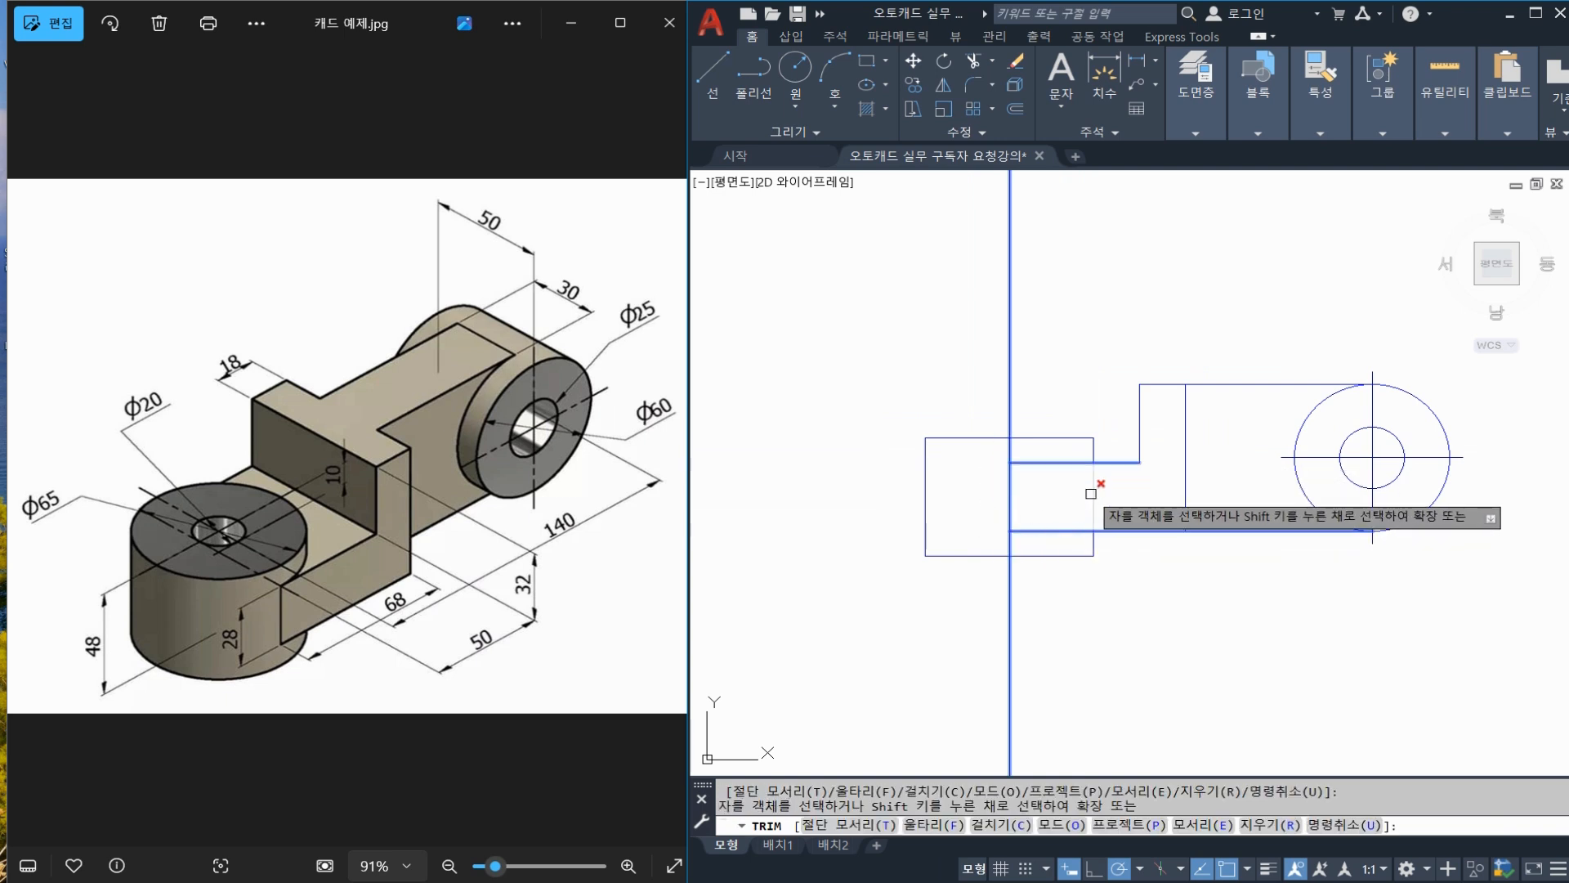
key("Escape")
middle_click_drag(997, 529, 1007, 566)
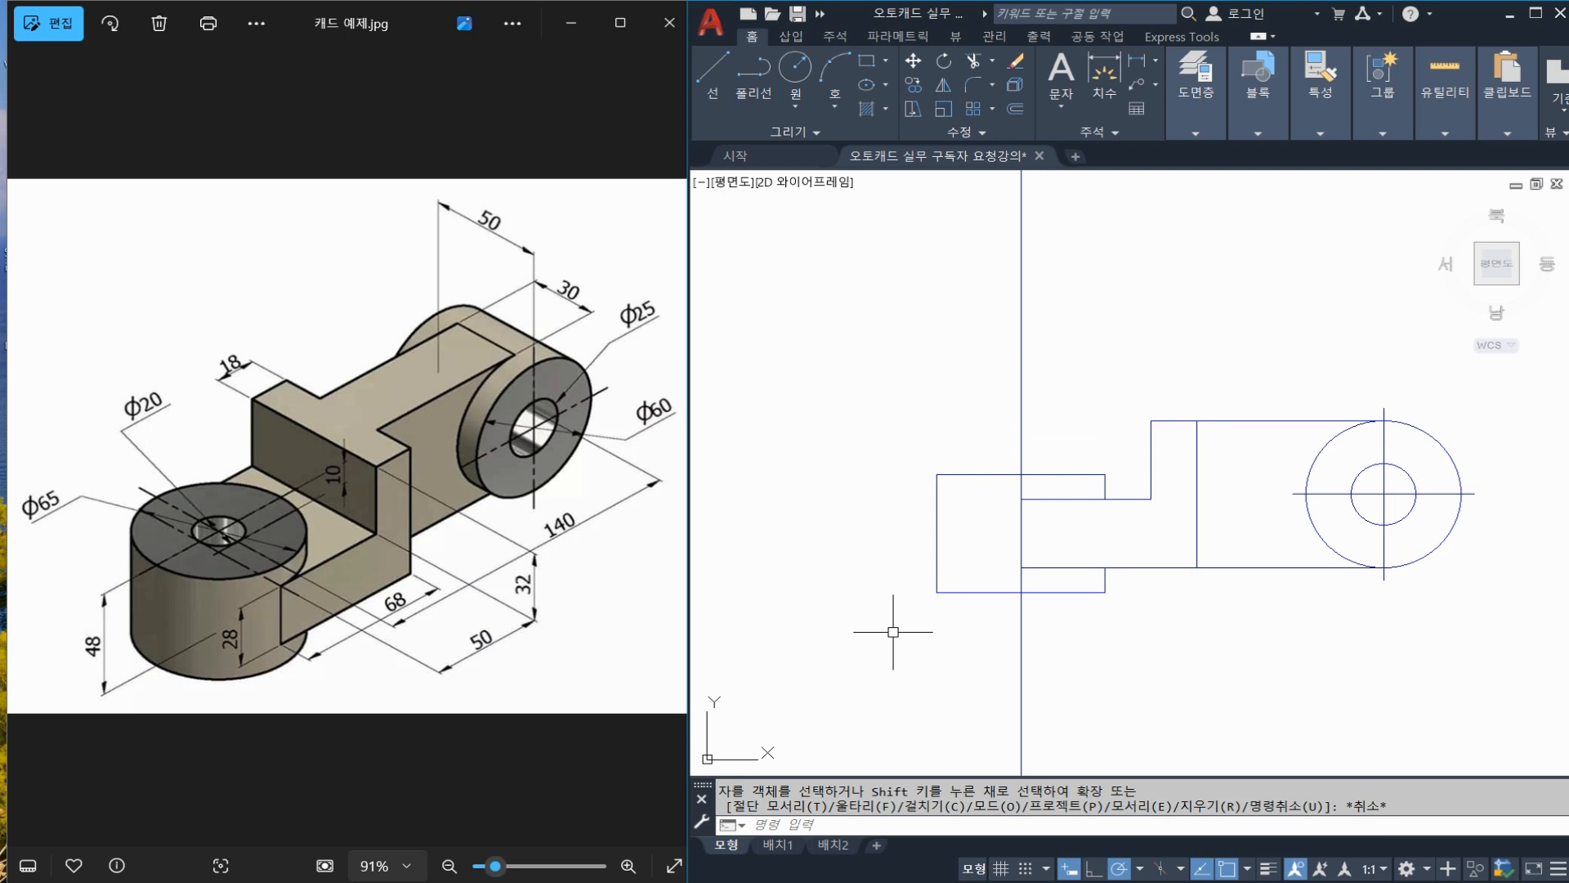
key("Escape")
key("Escape")
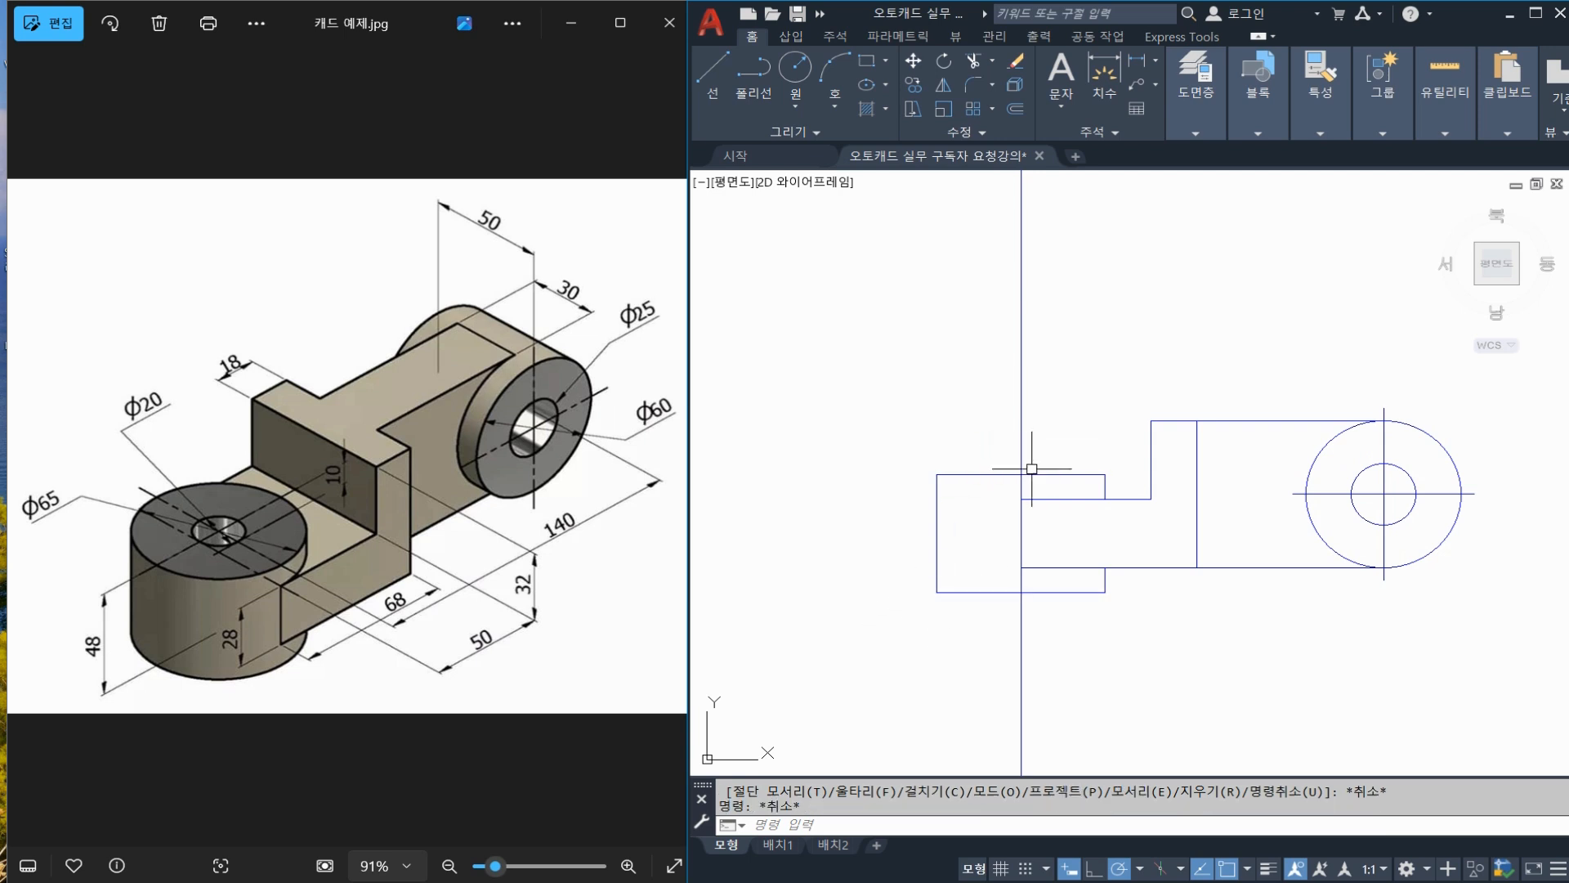
Trim the vertical centre line of the Ø65 boss at the boss's top and bottom edges
type("T")
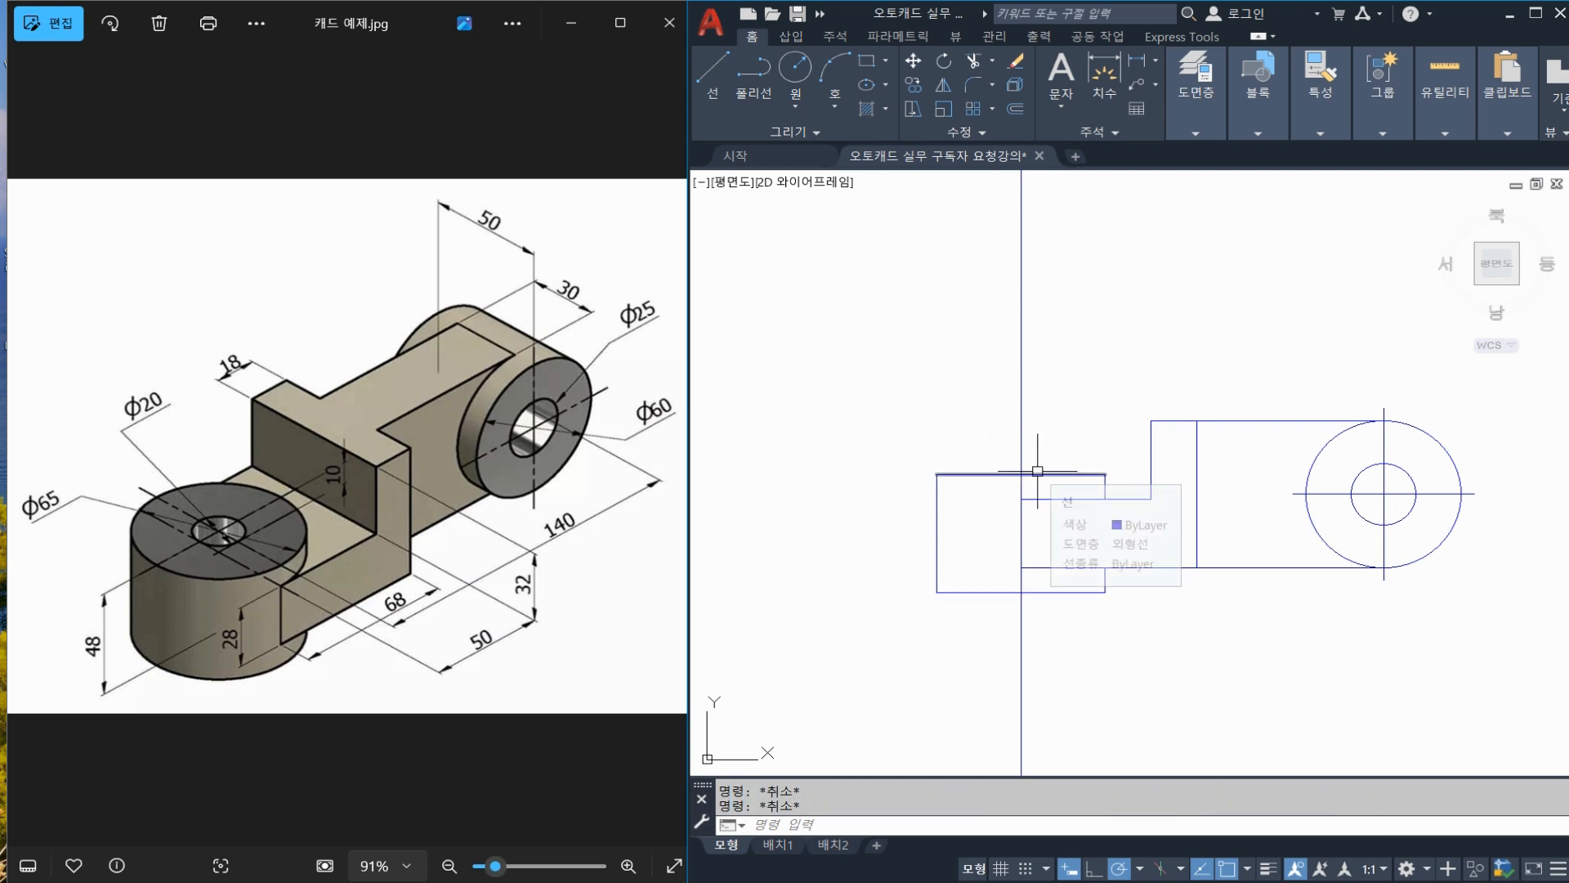
type("R")
key("Return")
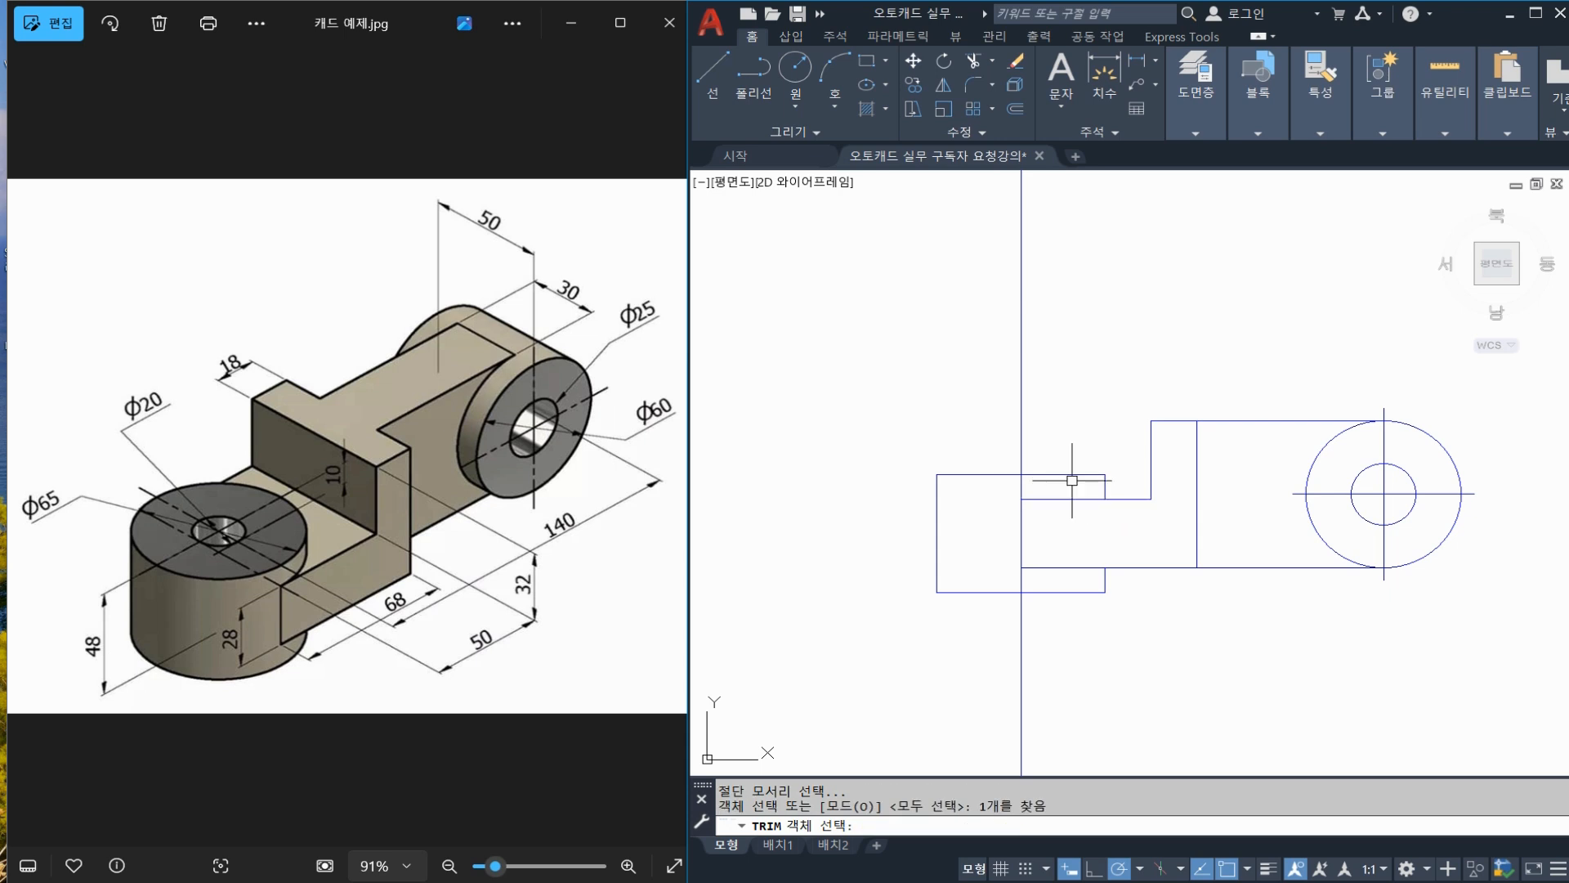
left_click(1038, 592)
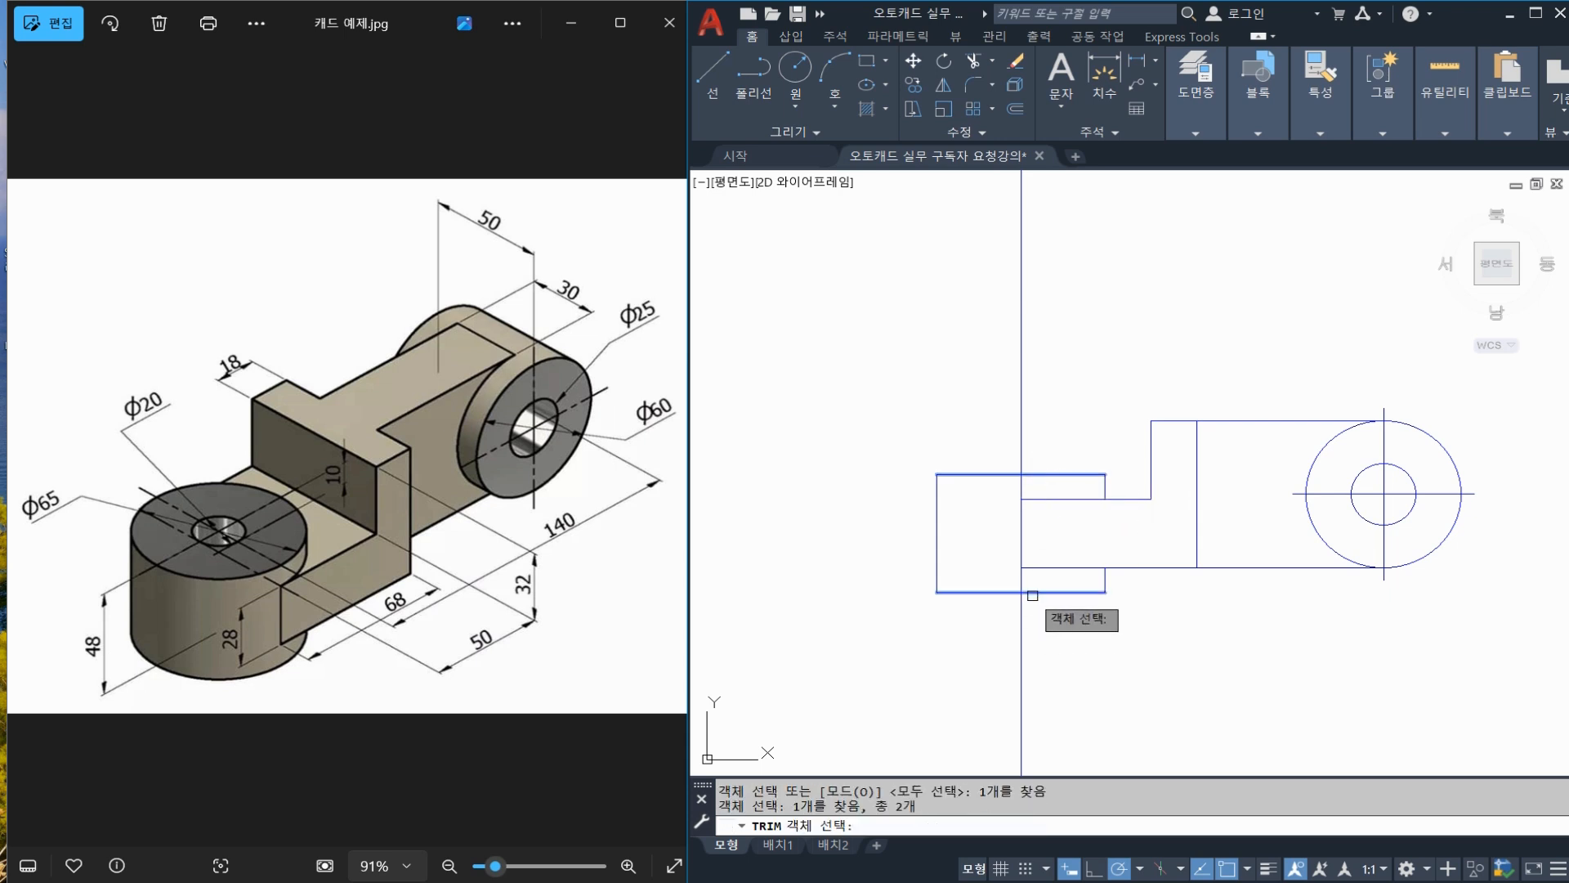
key("Return")
key("Escape")
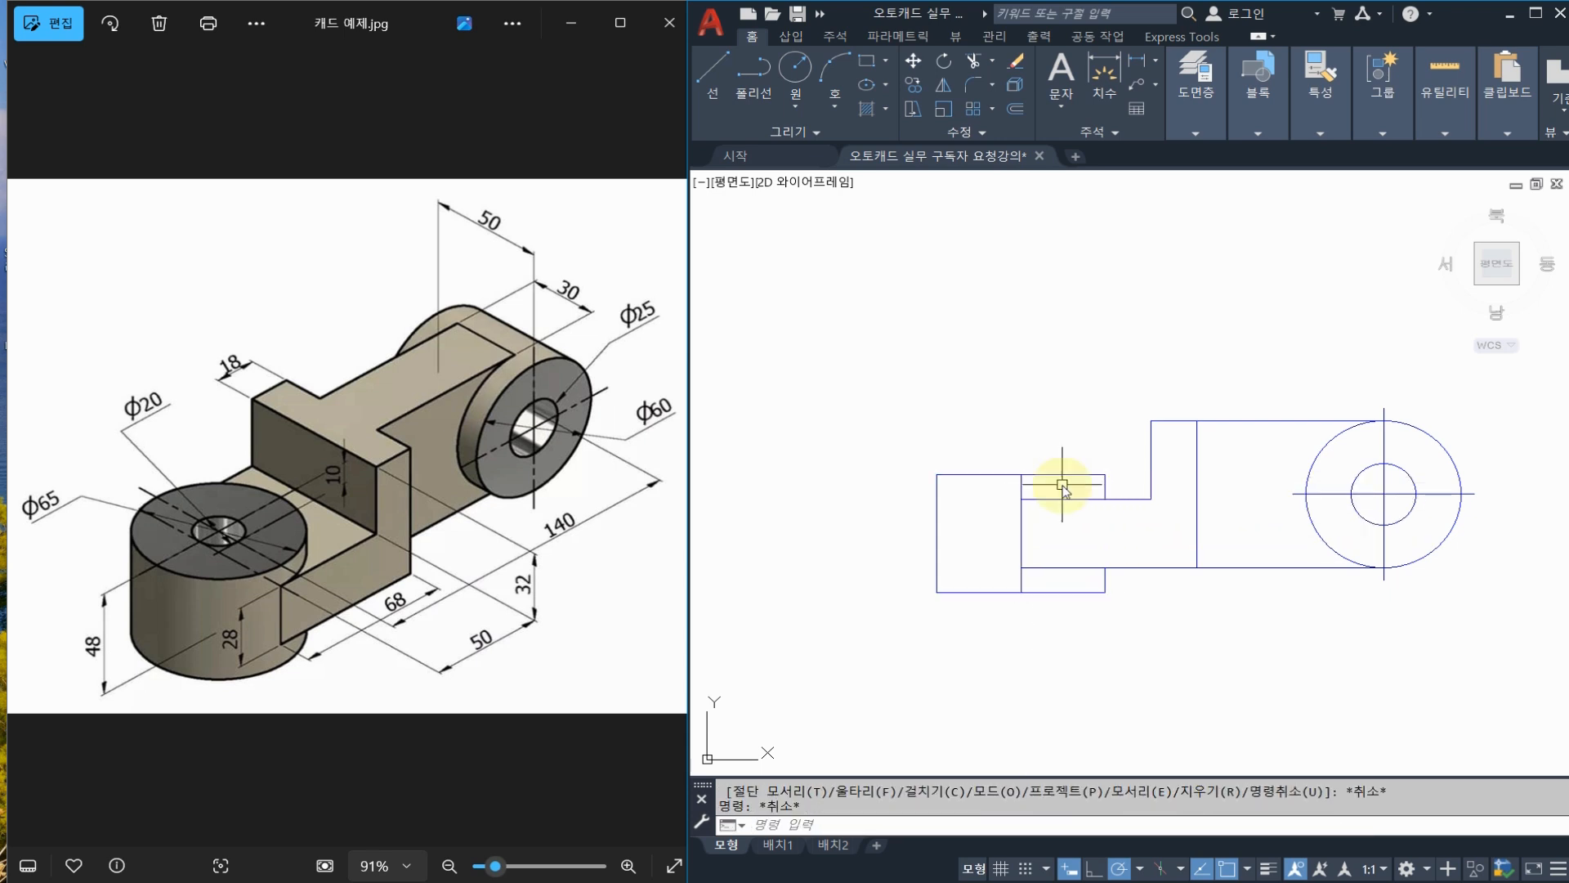
Lengthen the Ø65 boss's vertical centre line by an increment of 5 at both ends
type("LENG")
key("Return")
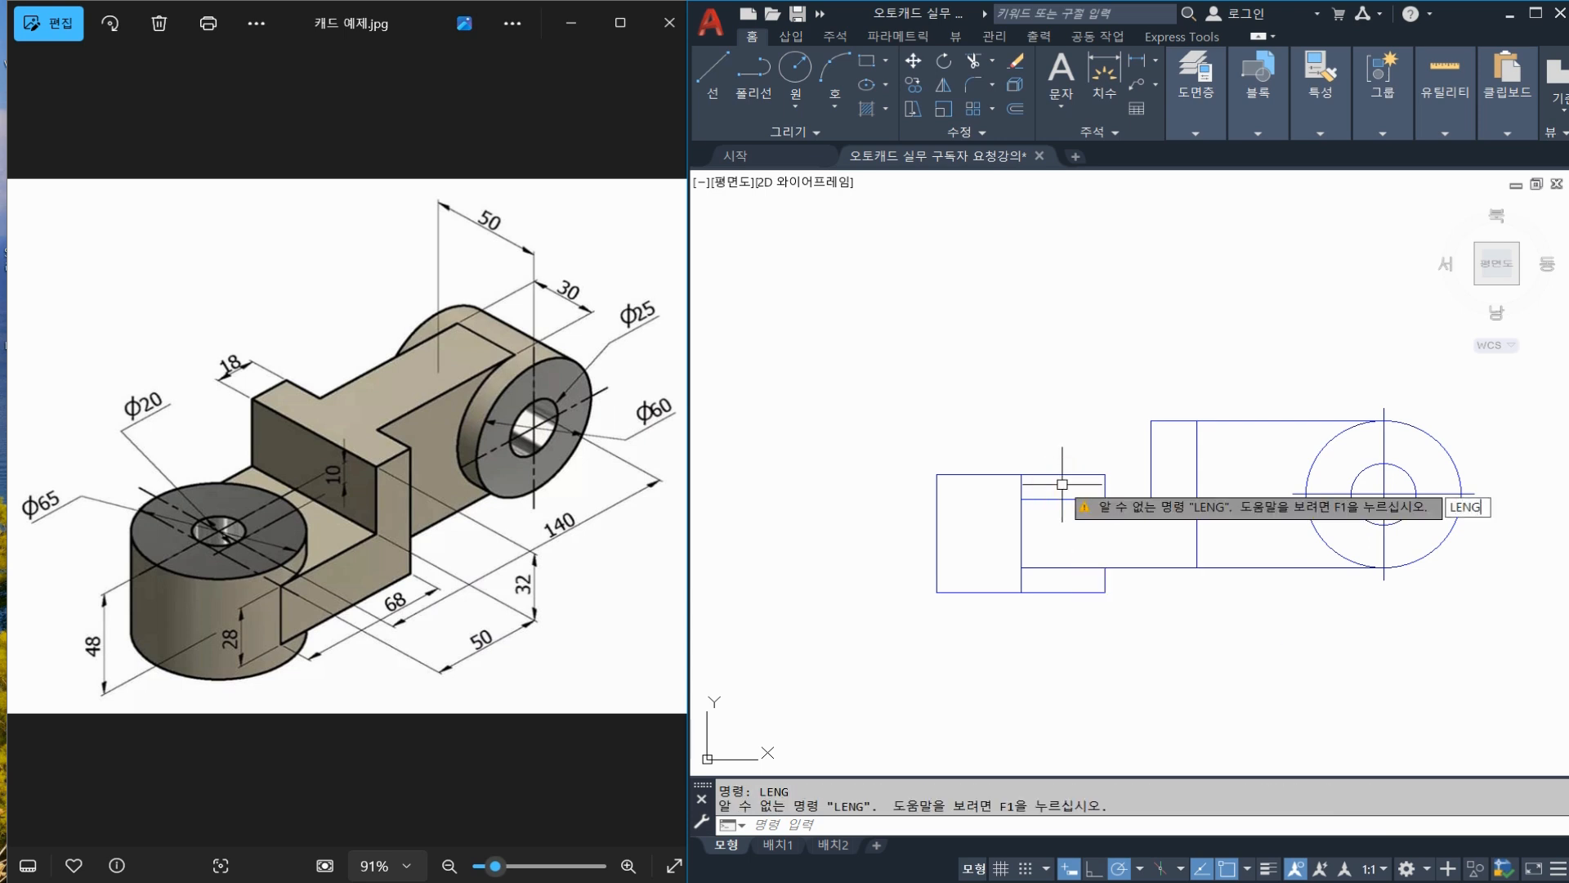
type("THEN")
key("Return")
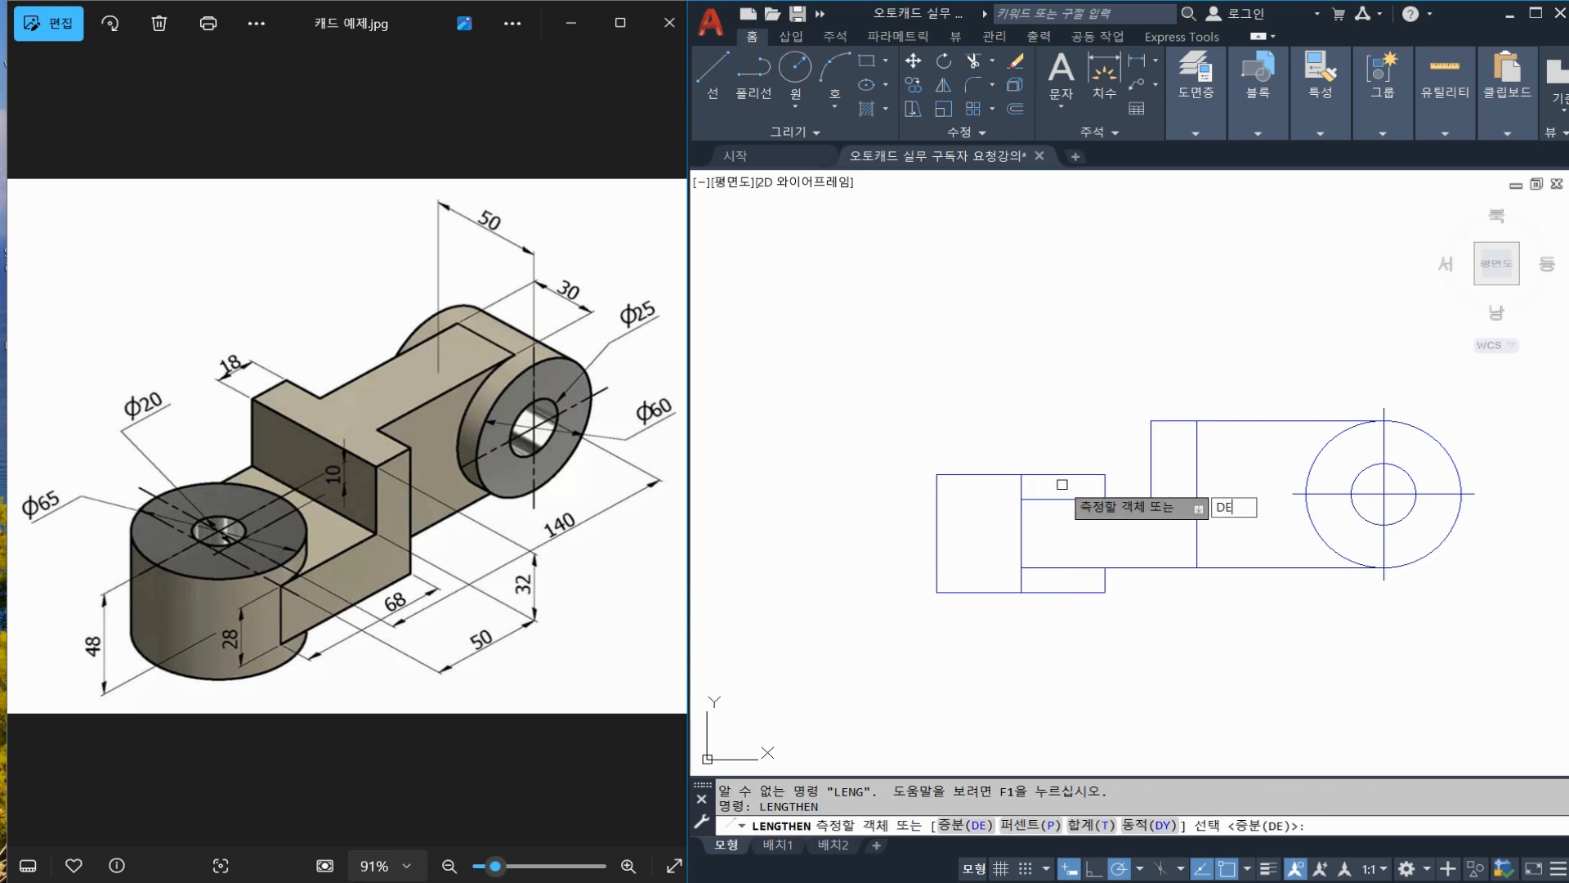
type("DE")
key("Return")
key("Return")
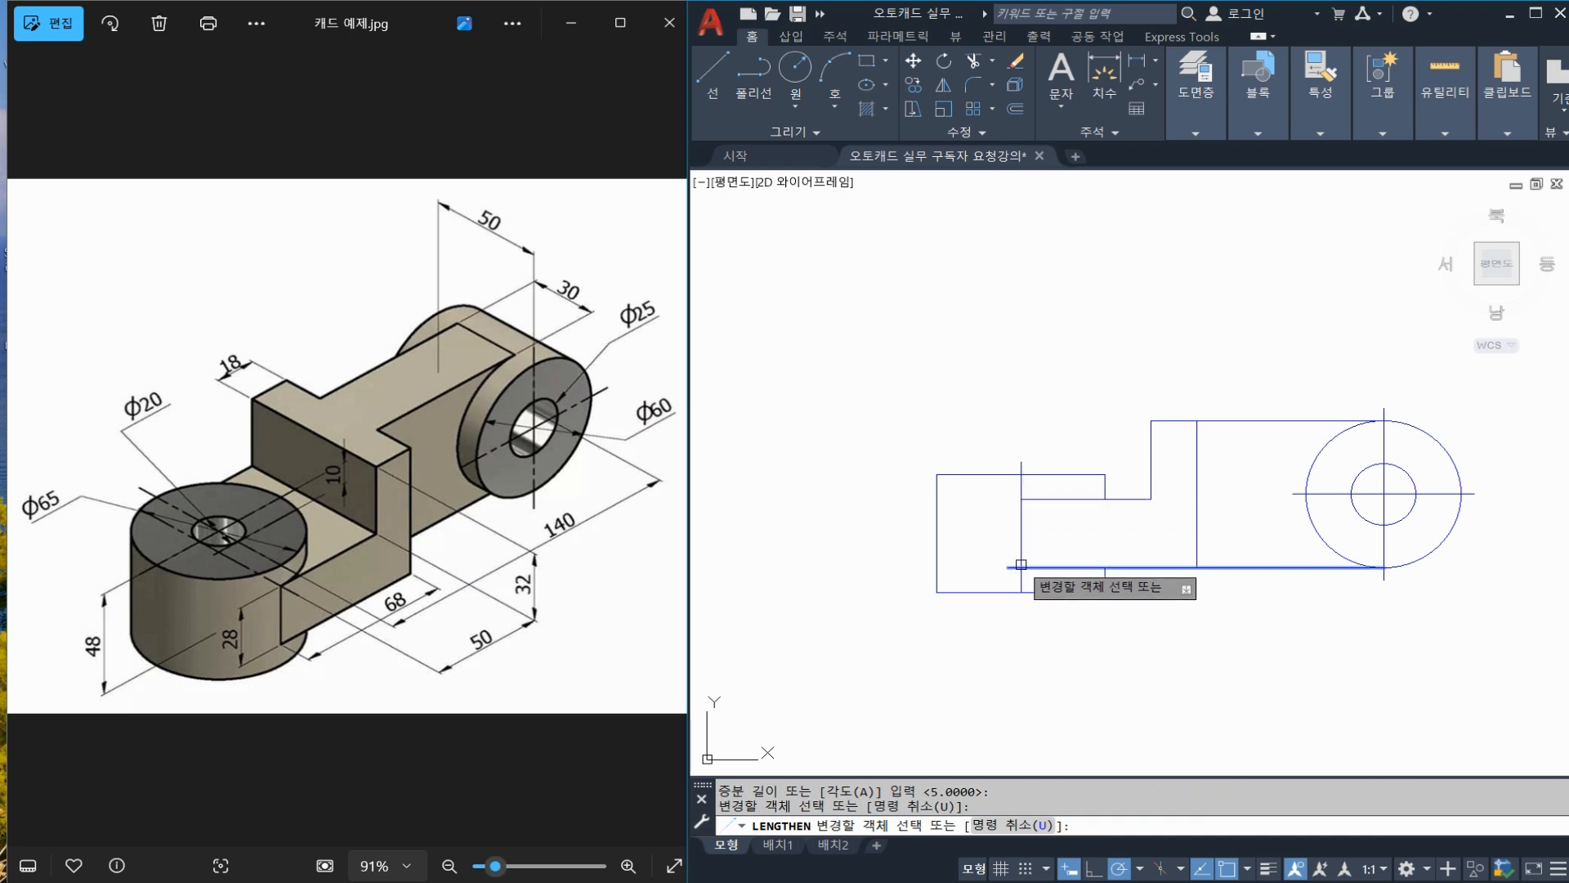
left_click(1020, 577)
key("Escape")
Move the Ø65 boss's centre line and the two crossing centre lines of the Ø60 boss to the 중심선 layer
left_click(1042, 543)
left_click(1008, 517)
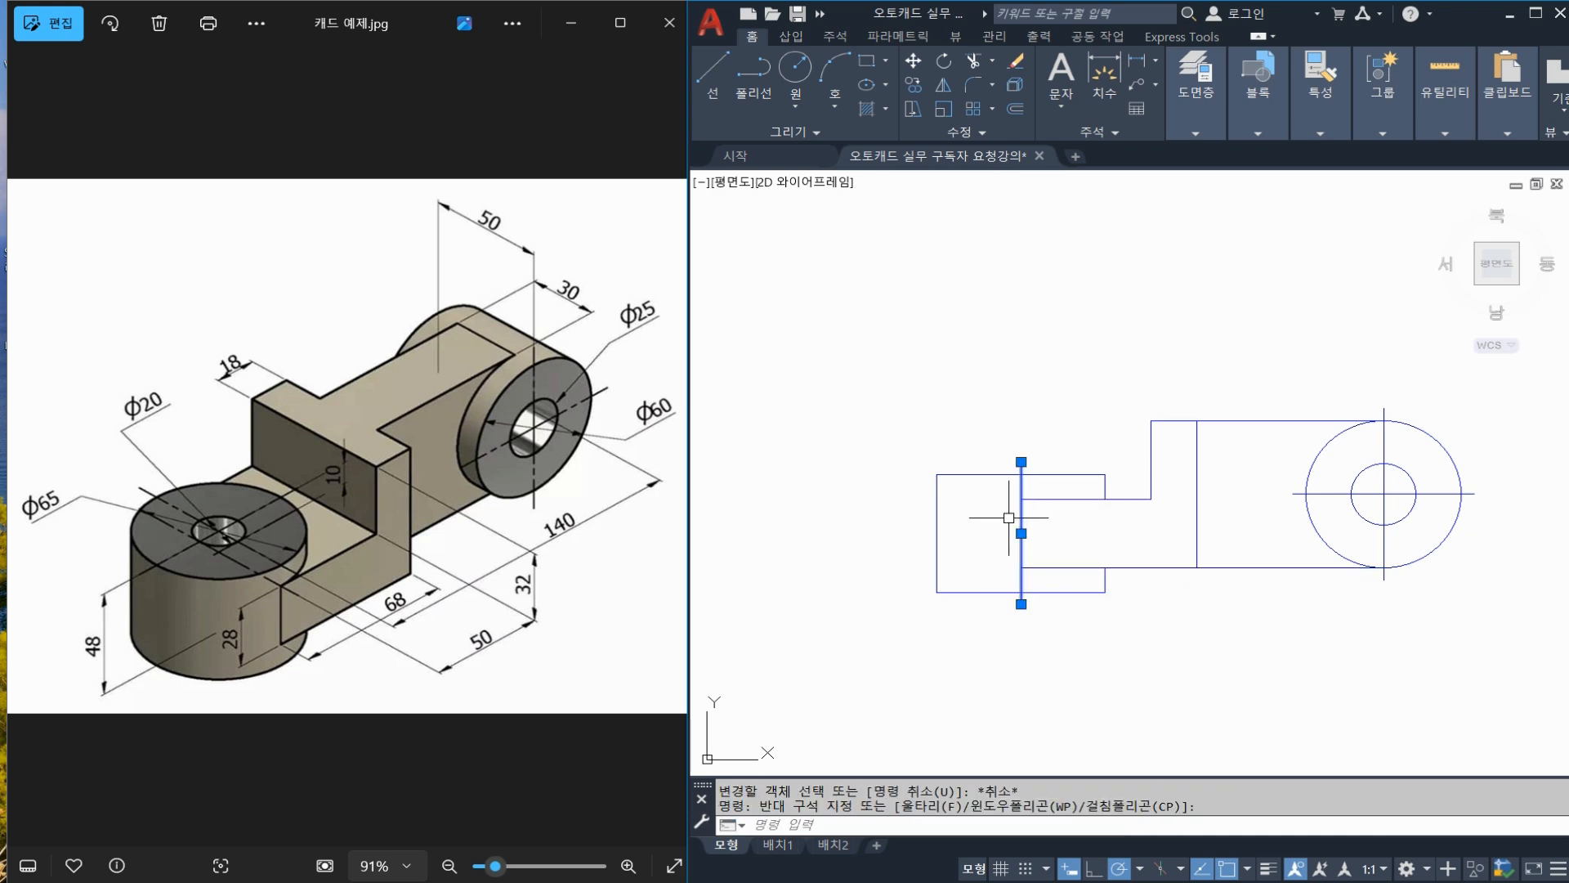
left_click(1397, 505)
left_click(1371, 483)
left_click(1212, 106)
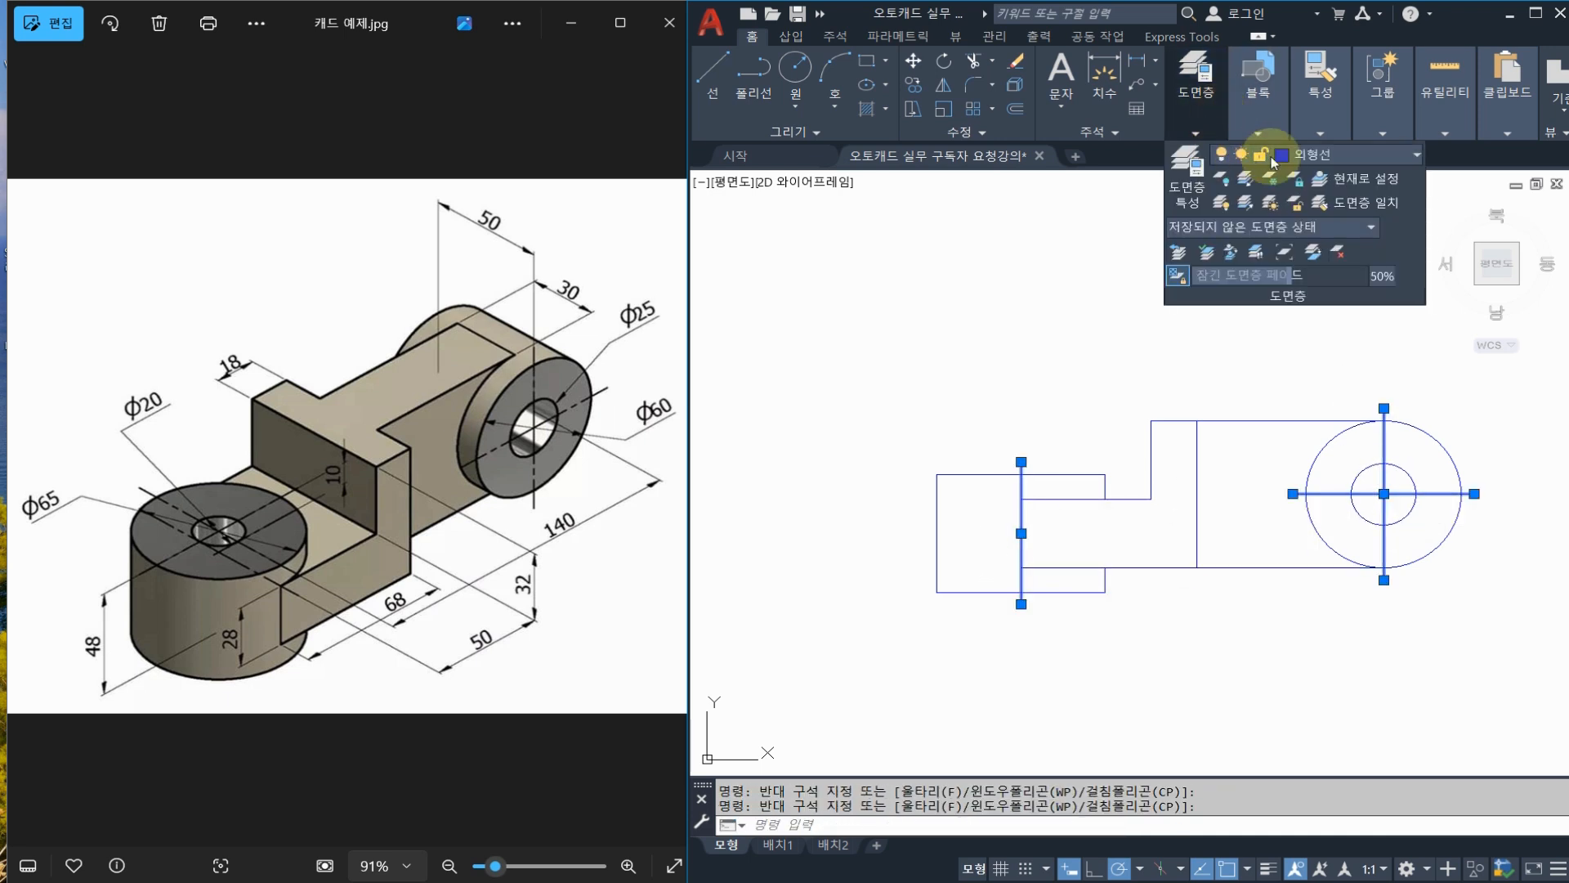
left_click(1271, 155)
left_click(1314, 389)
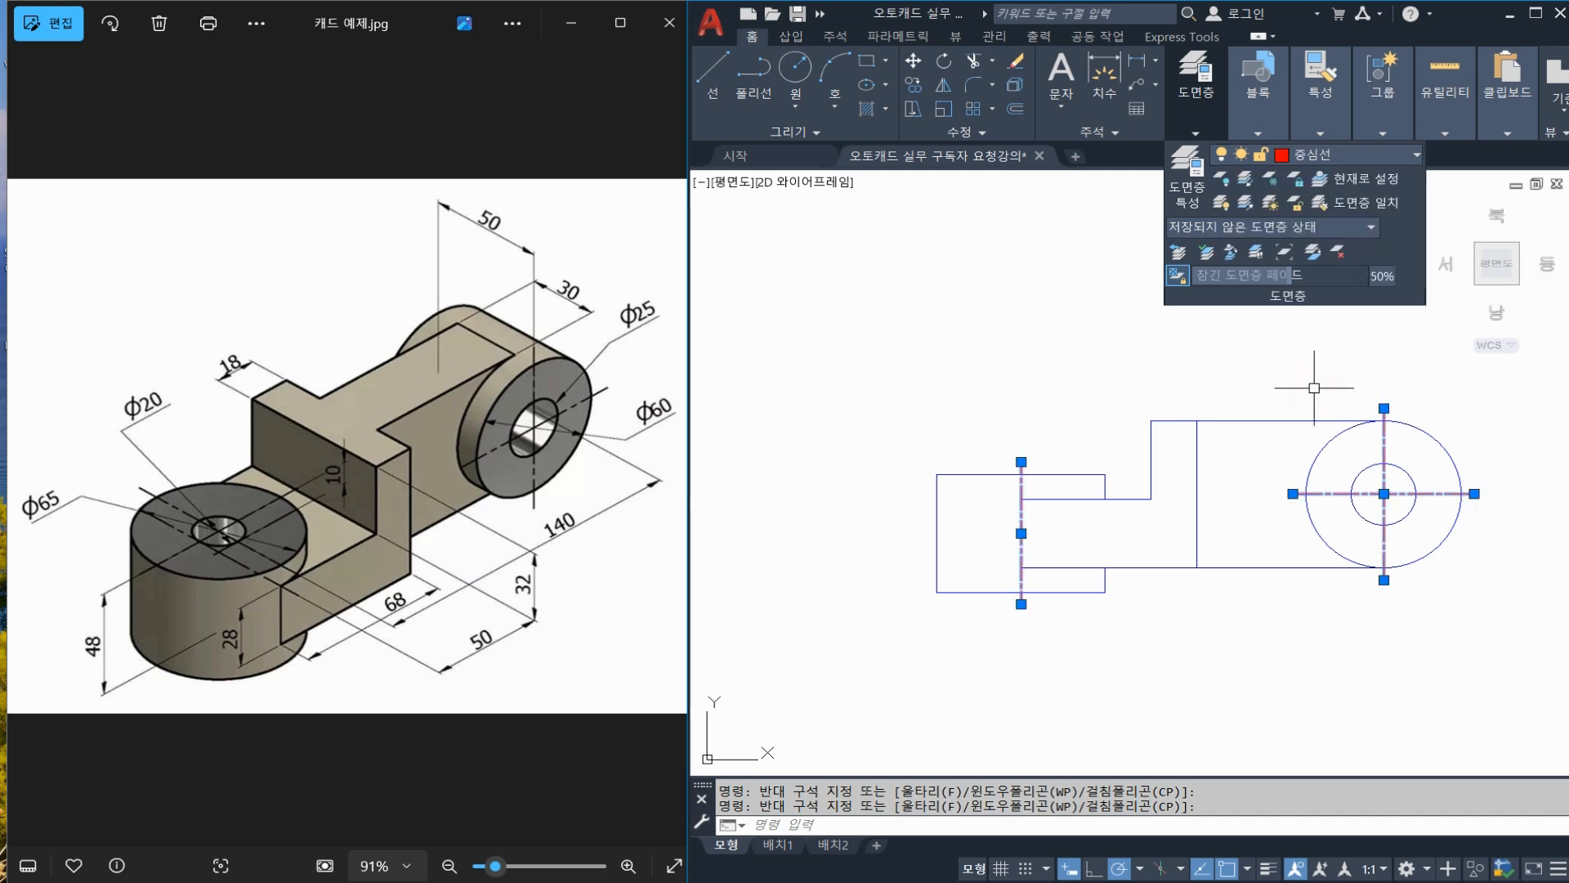
key("Escape")
key("Escape")
Save the drawing
scroll(1040, 490, "up", 1)
scroll(1038, 500, "down", 3)
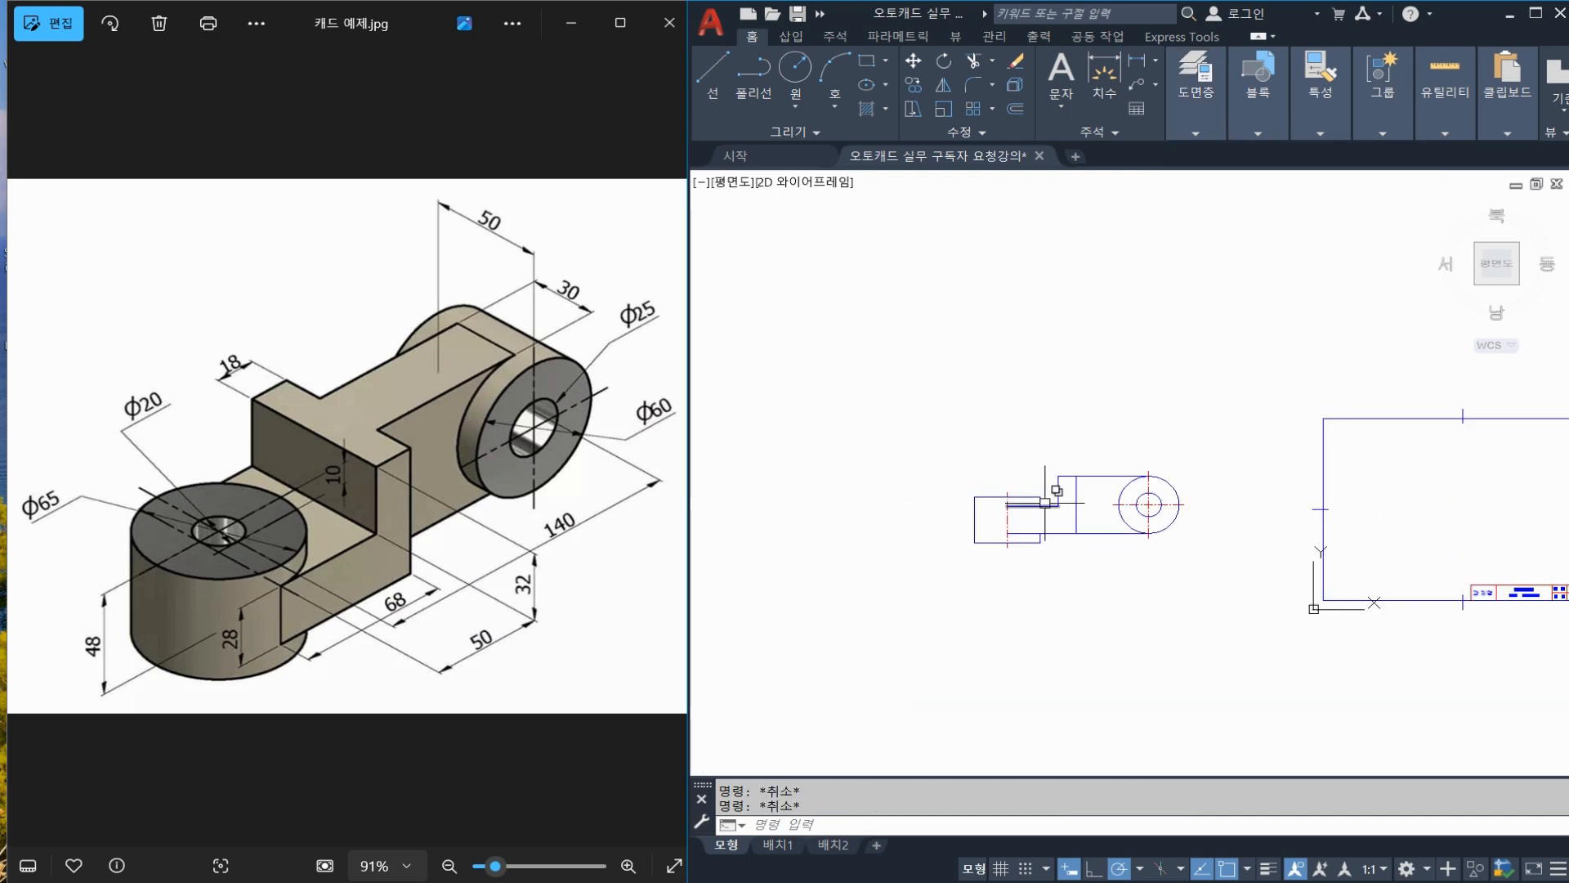
scroll(1045, 502, "up", 3)
key("ctrl+s")
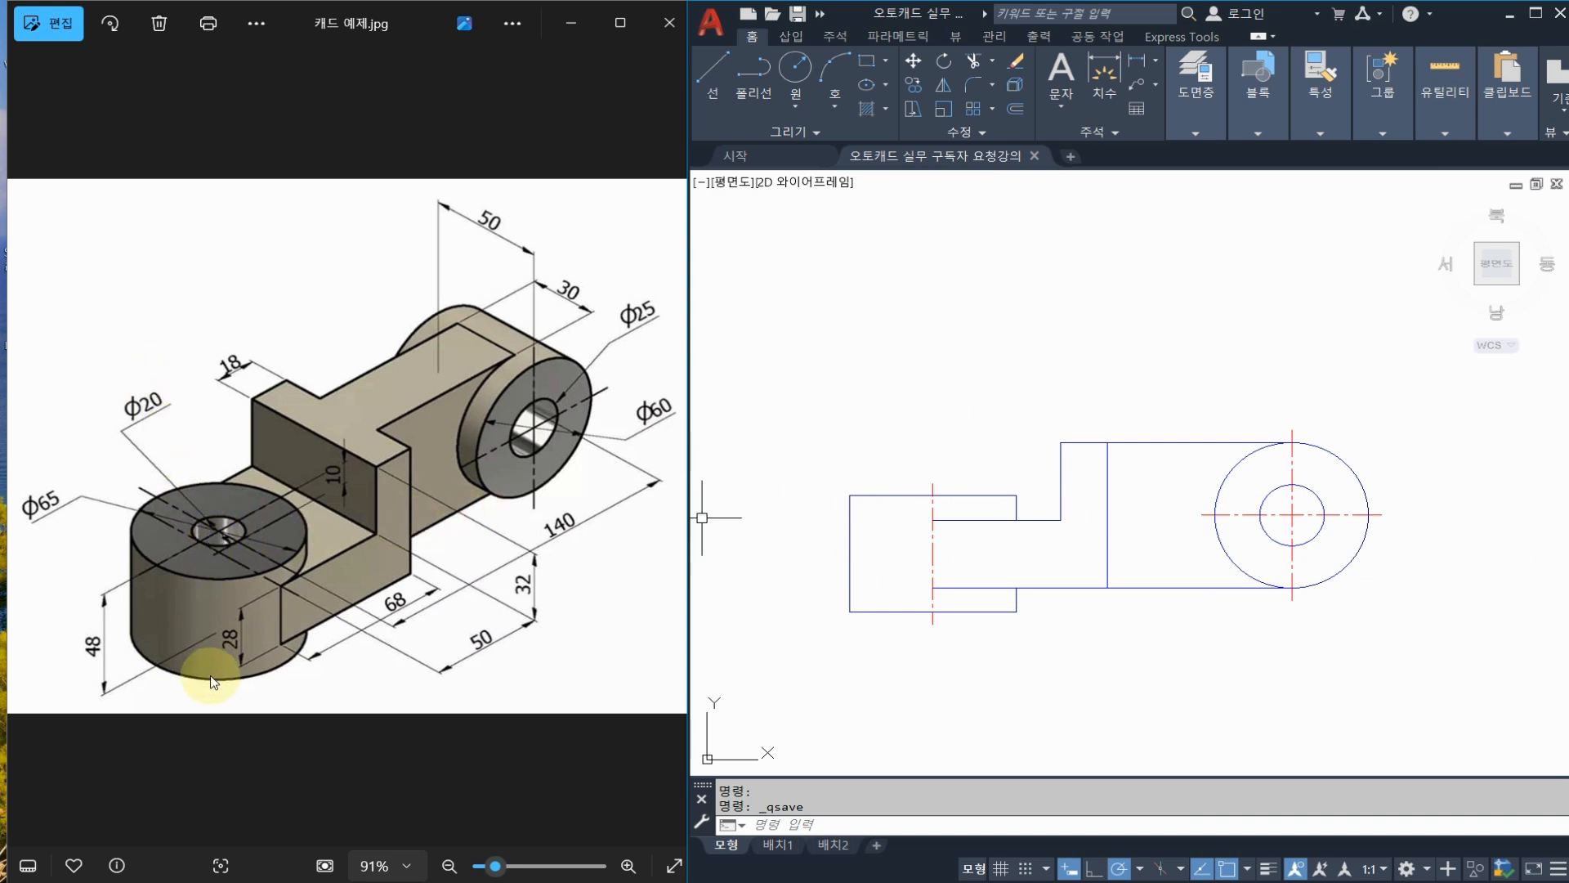
Offset the Ø65 boss's vertical centre line by 10 to both sides for the edges of the Ø20 hole
middle_click_drag(953, 547, 968, 550)
type("o")
key("Return")
type("10")
key("Return")
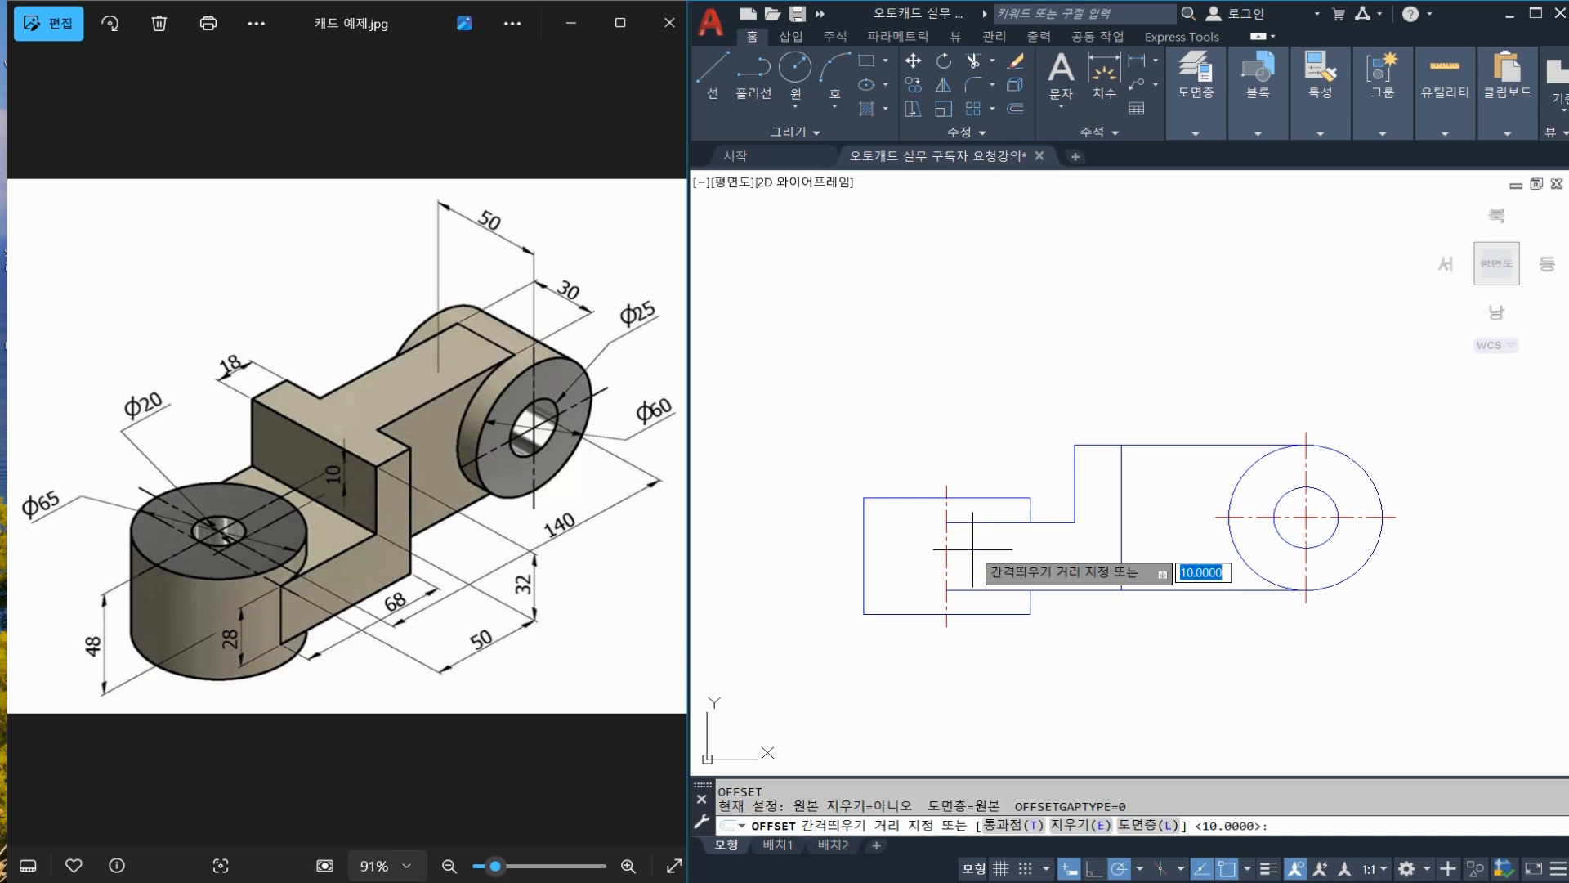
left_click(947, 549)
left_click(924, 540)
left_click(947, 543)
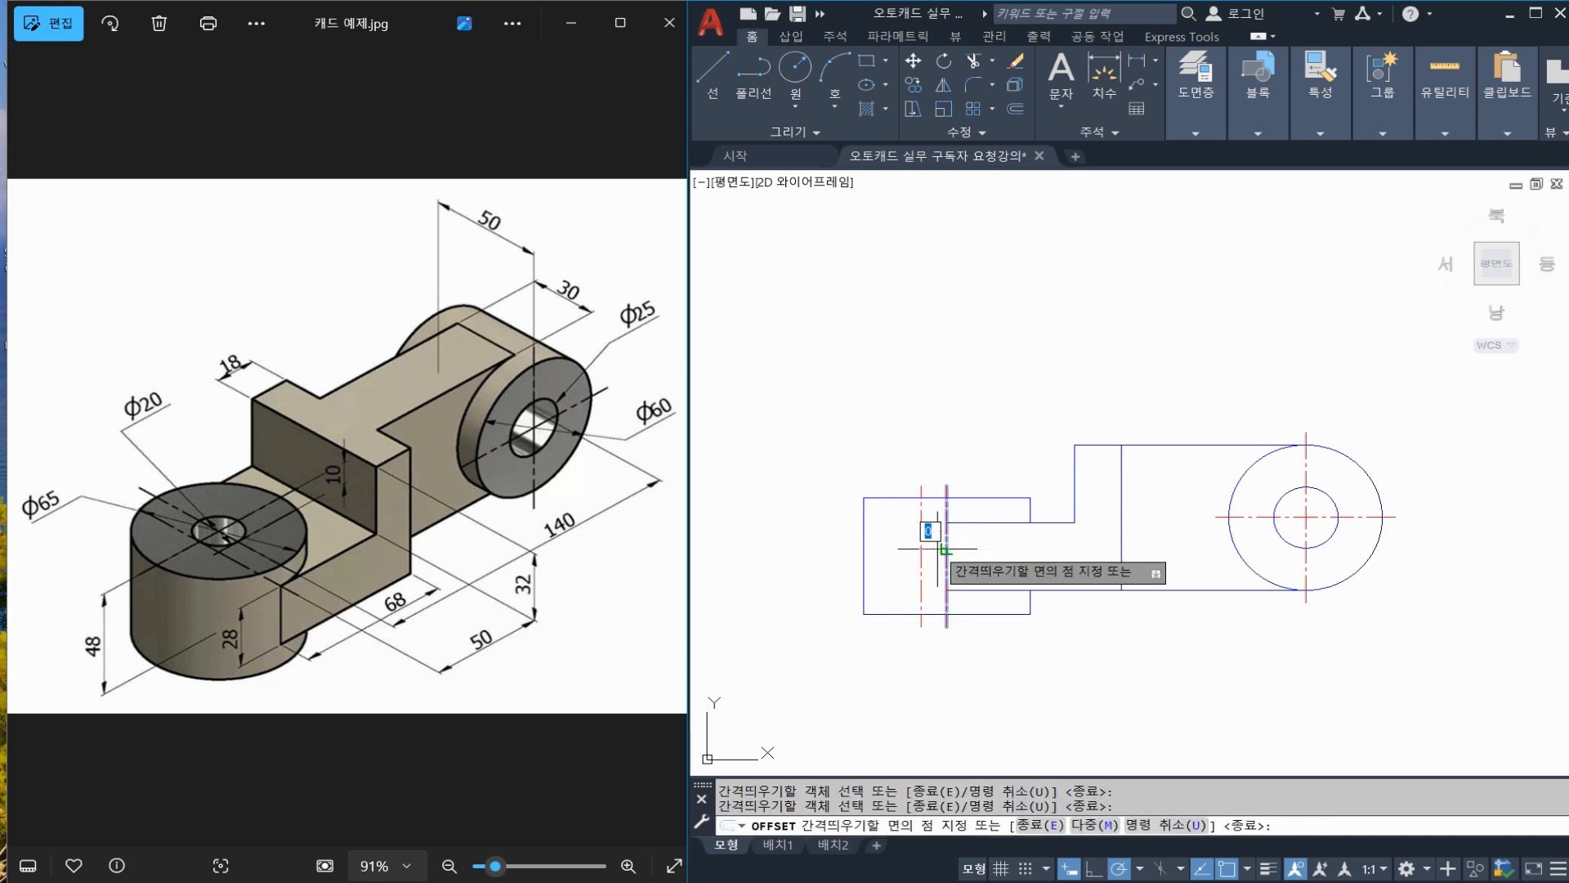
left_click(974, 555)
key("Escape")
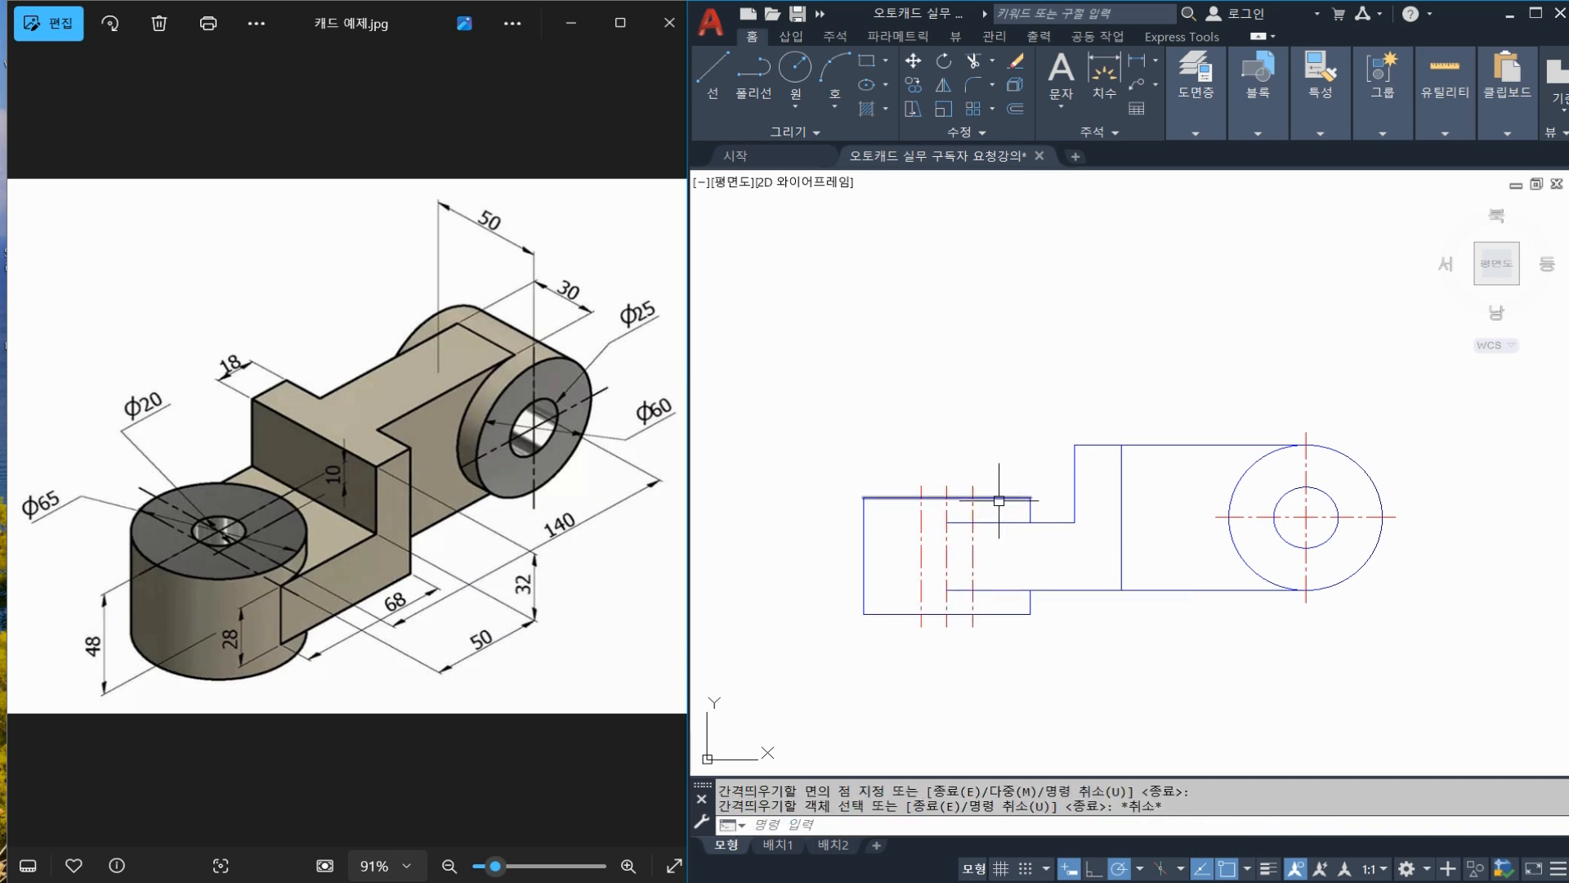
Trim the two Ø20 hole edge lines at the boss's top and bottom edges
type("tr")
key("Return")
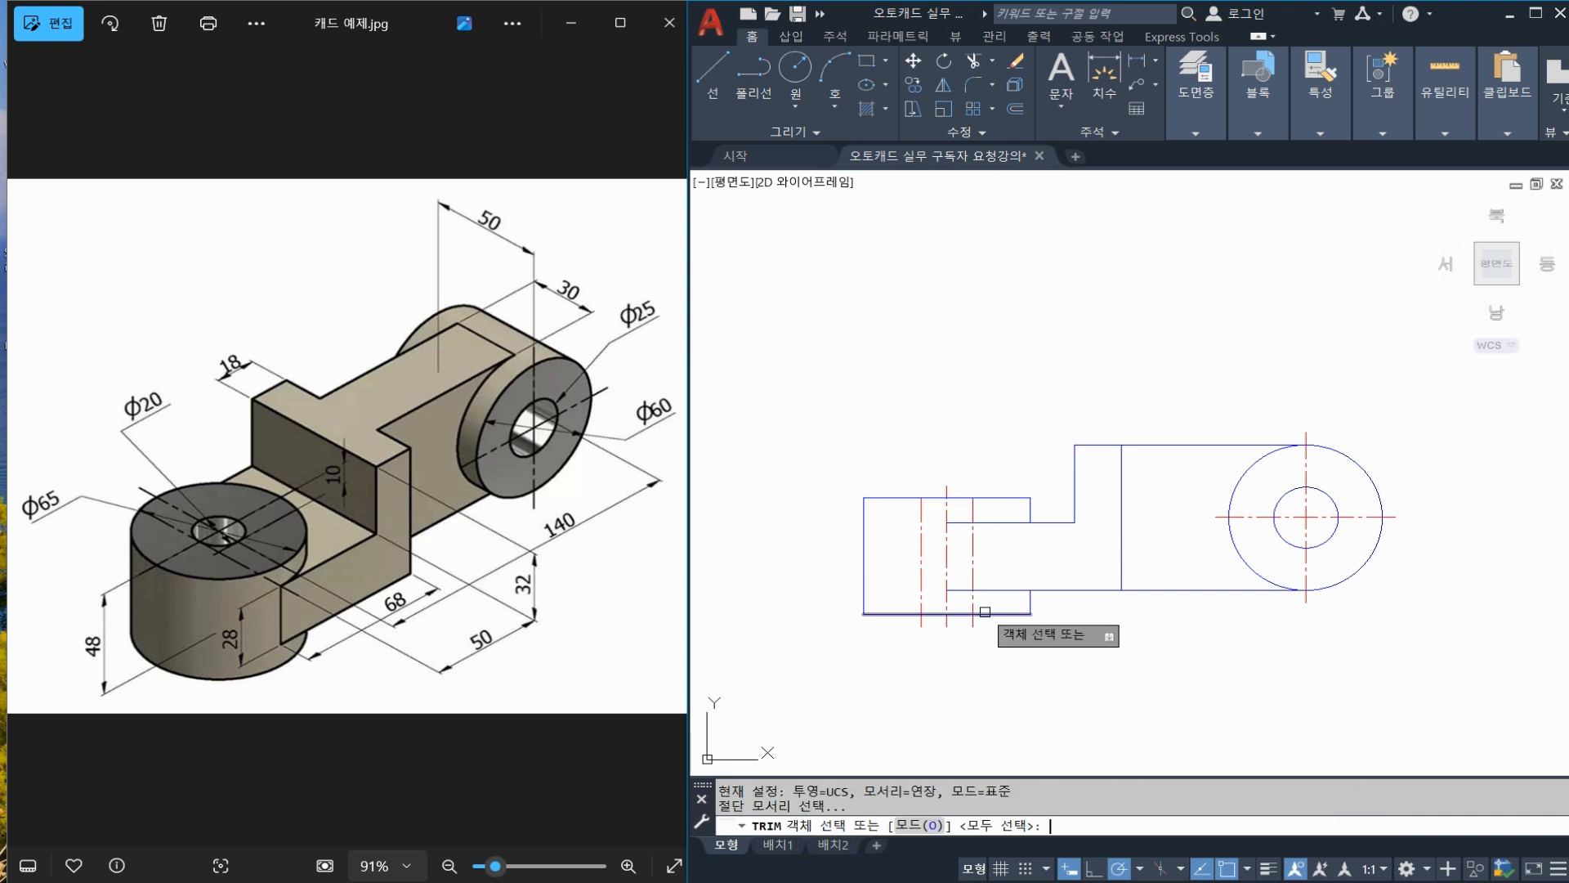
key("Return")
key("Escape")
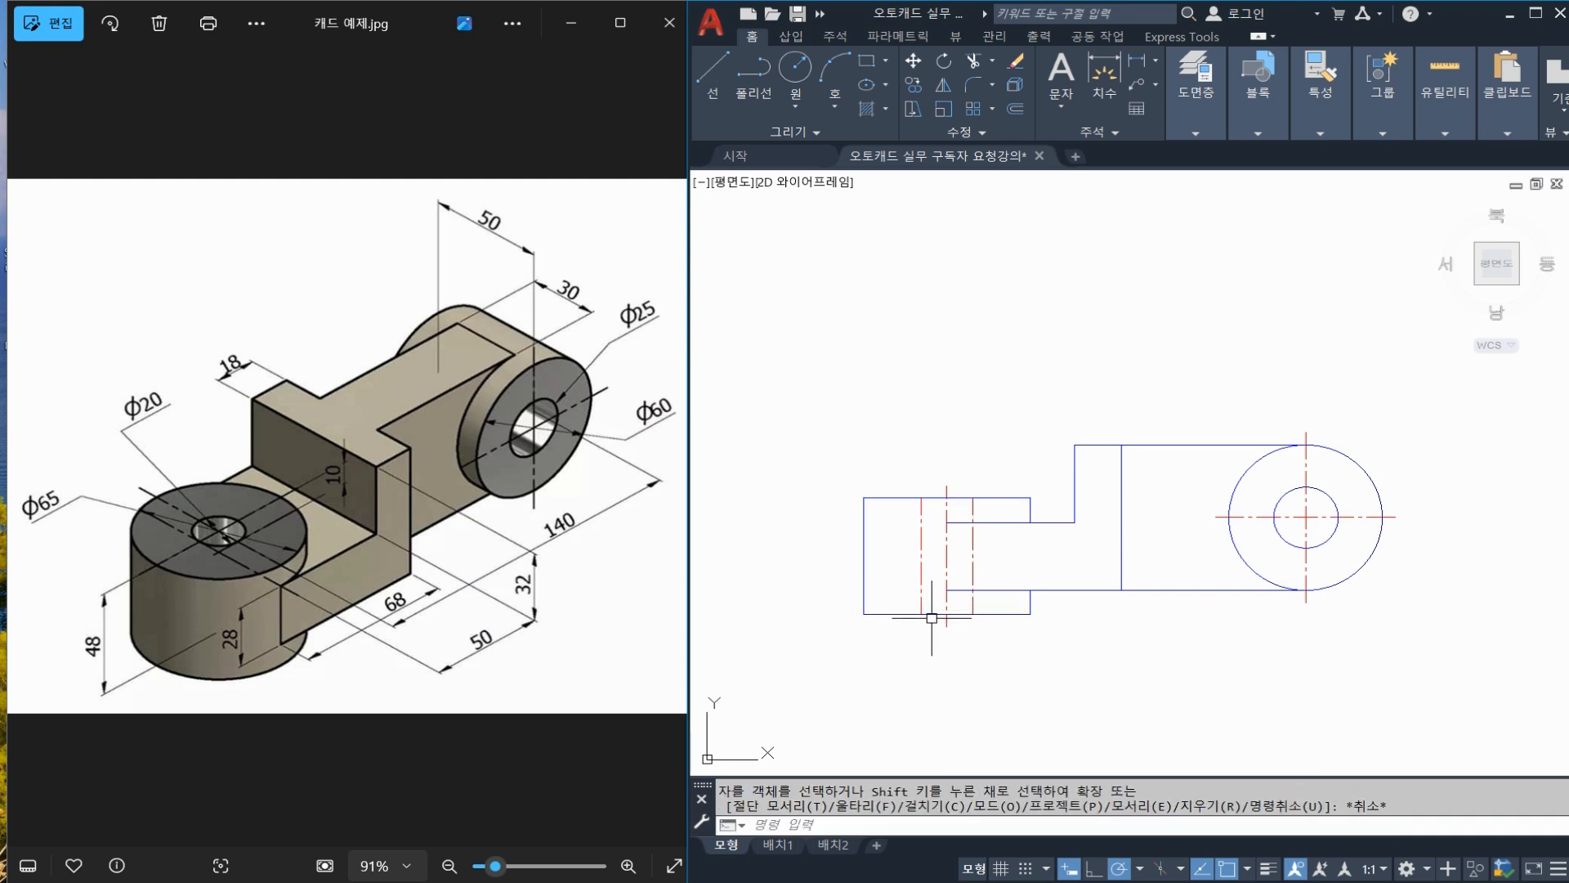
Match the properties of the boss's bottom edge onto the two Ø20 hole edge lines
type("ma")
key("Return")
left_click(932, 613)
left_click(972, 574)
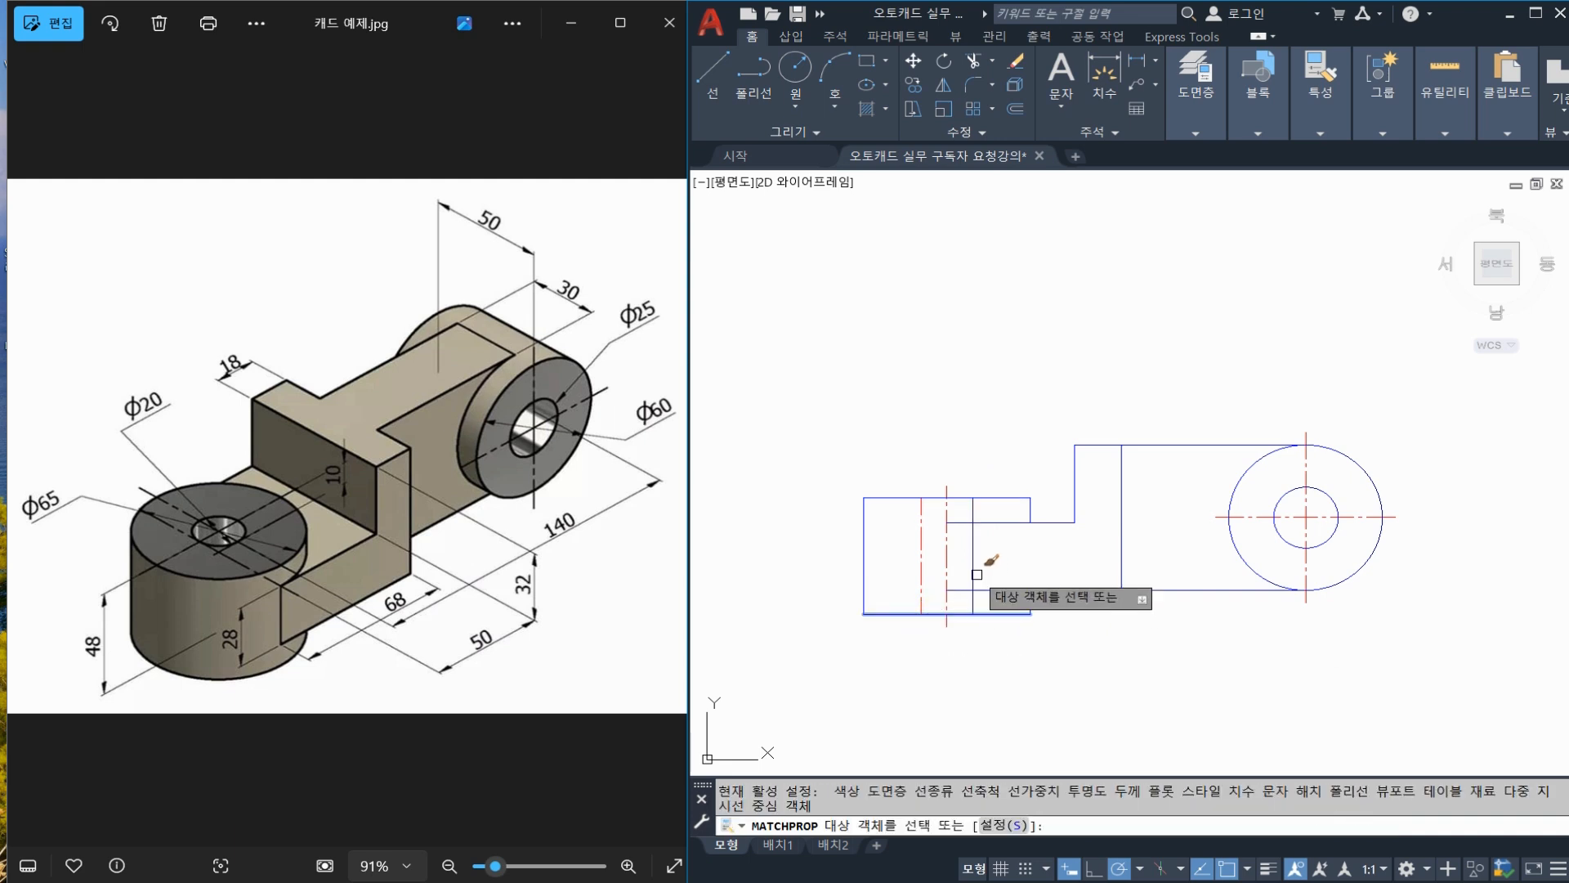
left_click(921, 543)
key("Escape")
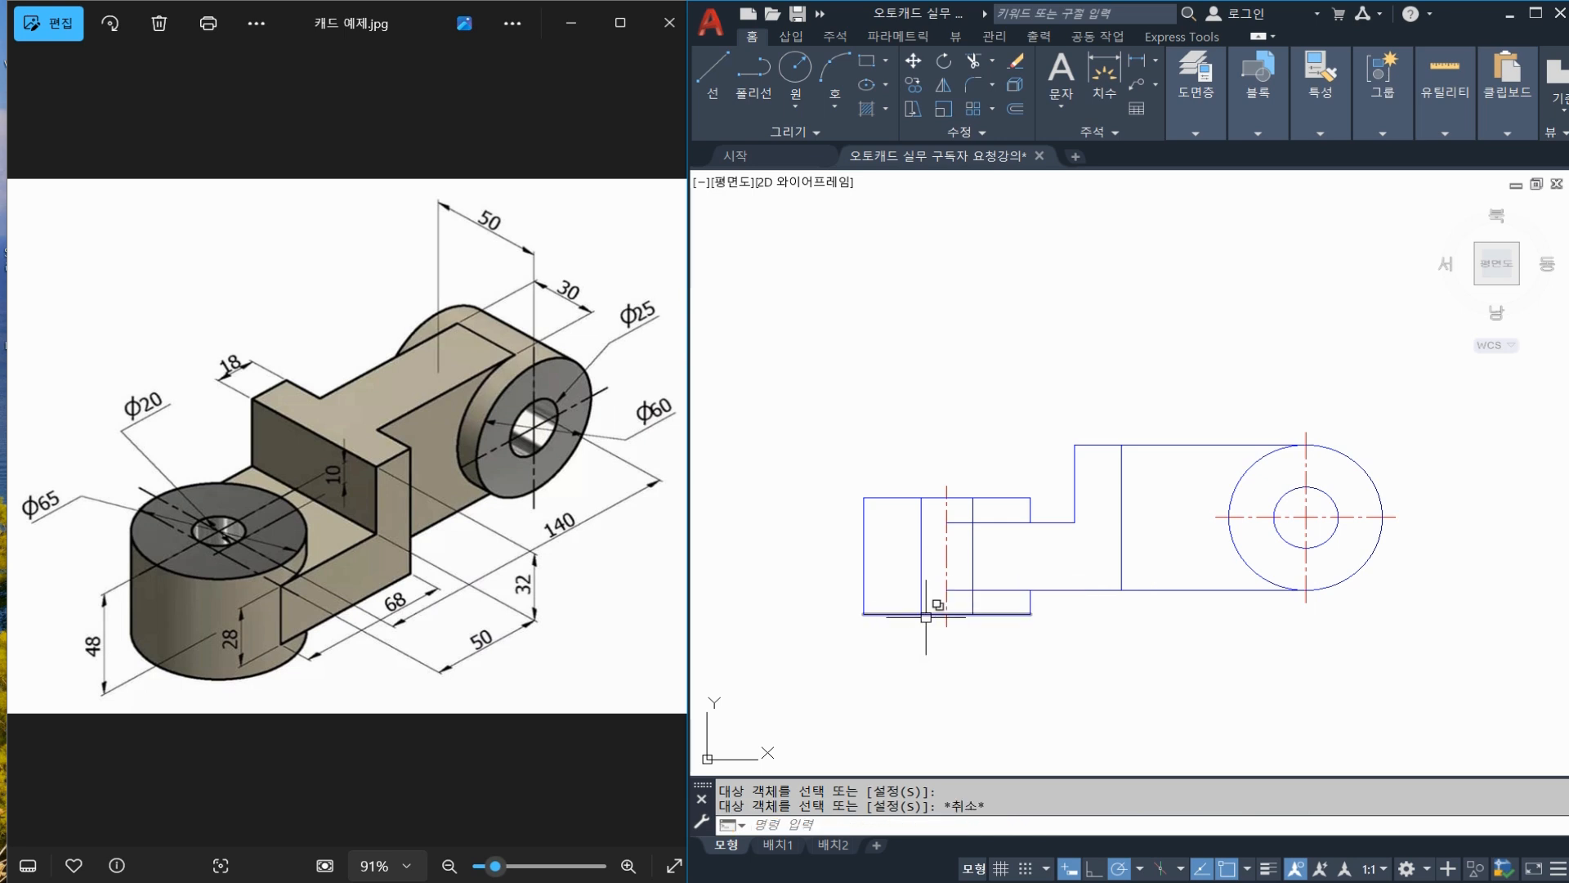
left_click(991, 549)
left_click(966, 544)
left_click(943, 543)
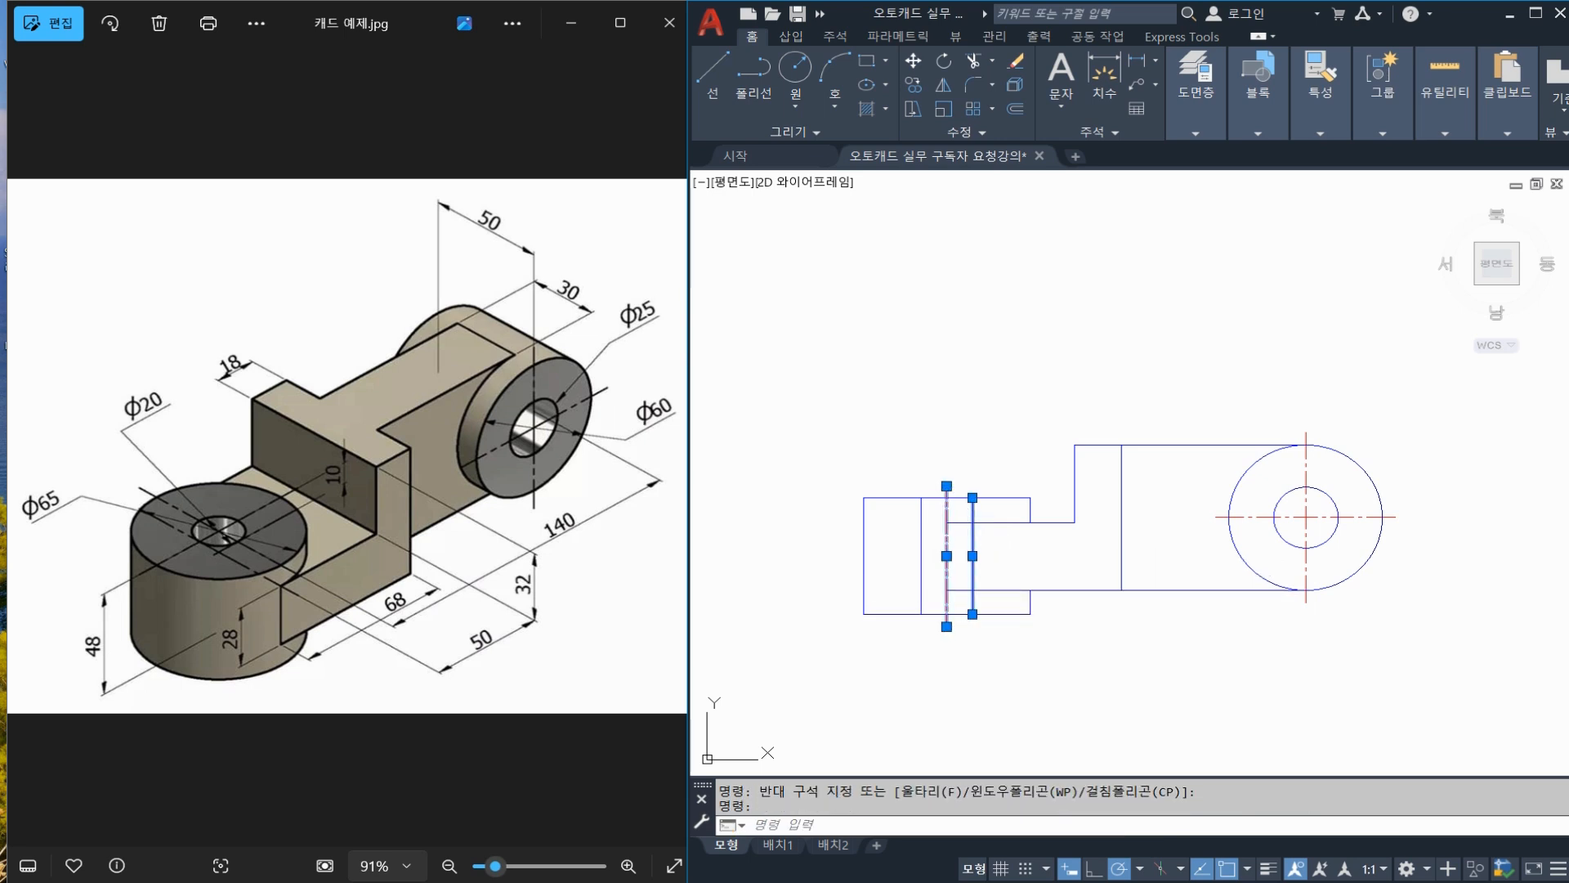
key("Escape")
key("Escape")
Move the two Ø20 hole edge lines to the 숨은선 layer
left_click(985, 548)
left_click(965, 542)
left_click(939, 536)
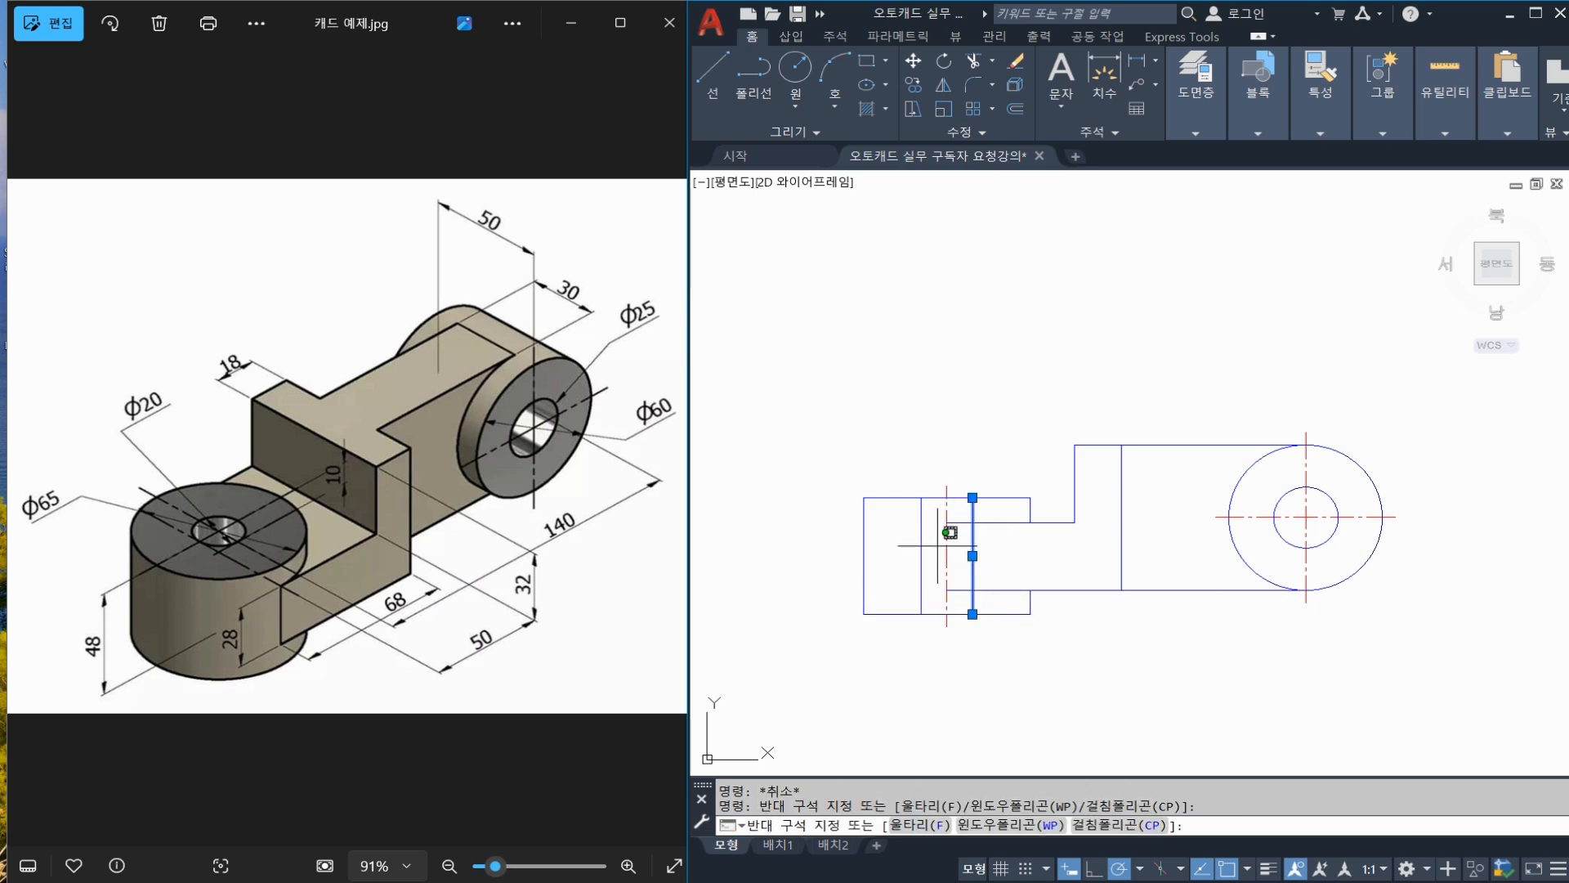
left_click(913, 541)
left_click(1194, 90)
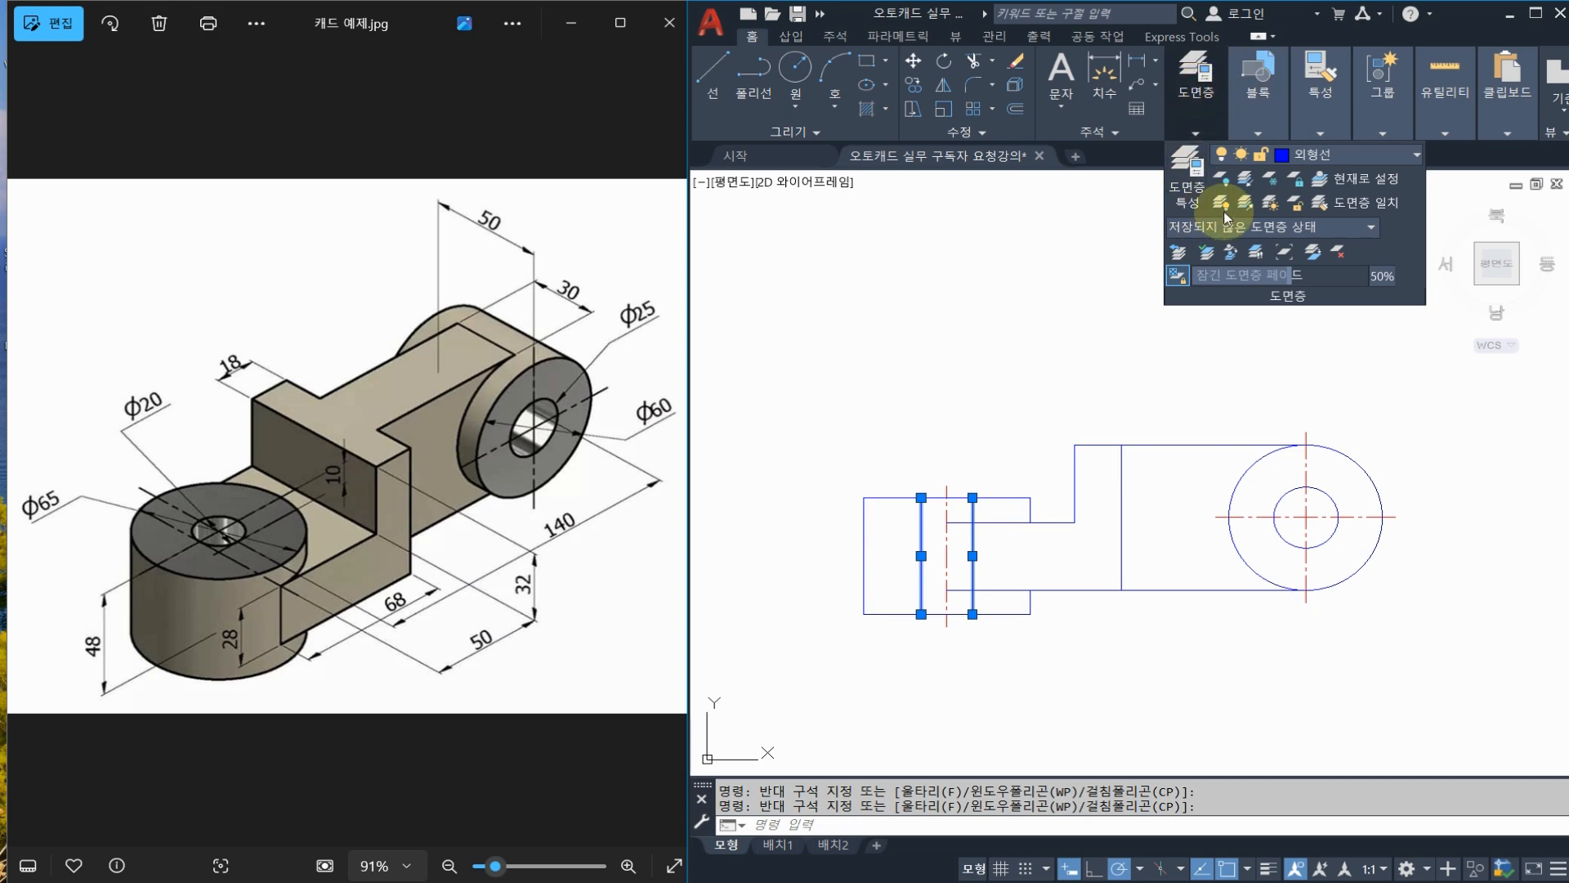
left_click(1310, 160)
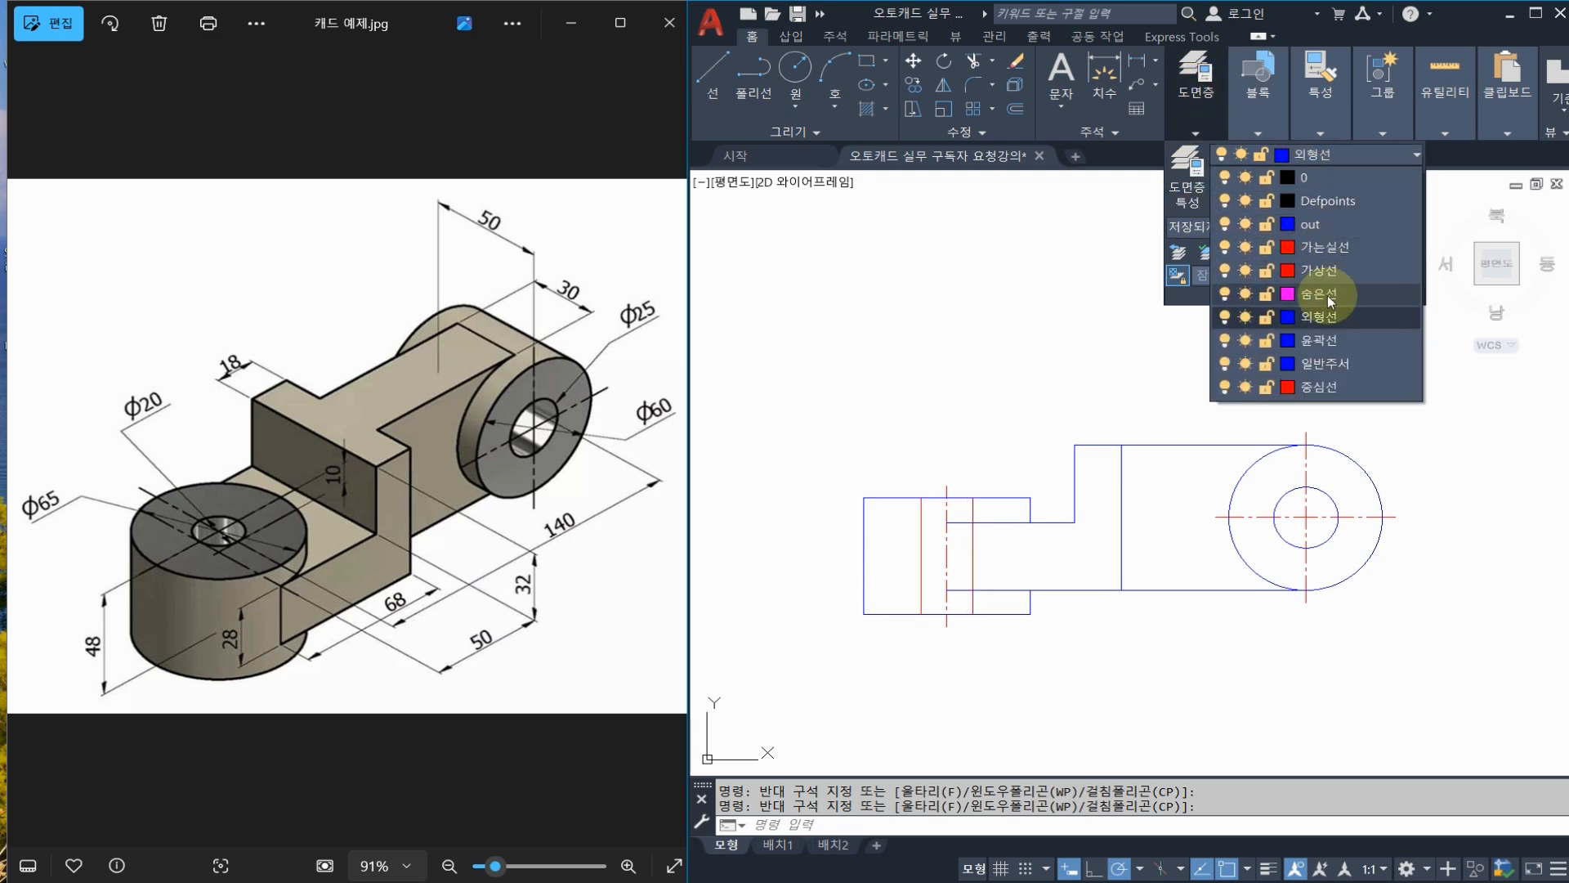
left_click(1320, 293)
key("Escape")
key("Escape")
scroll(1155, 495, "up", 4)
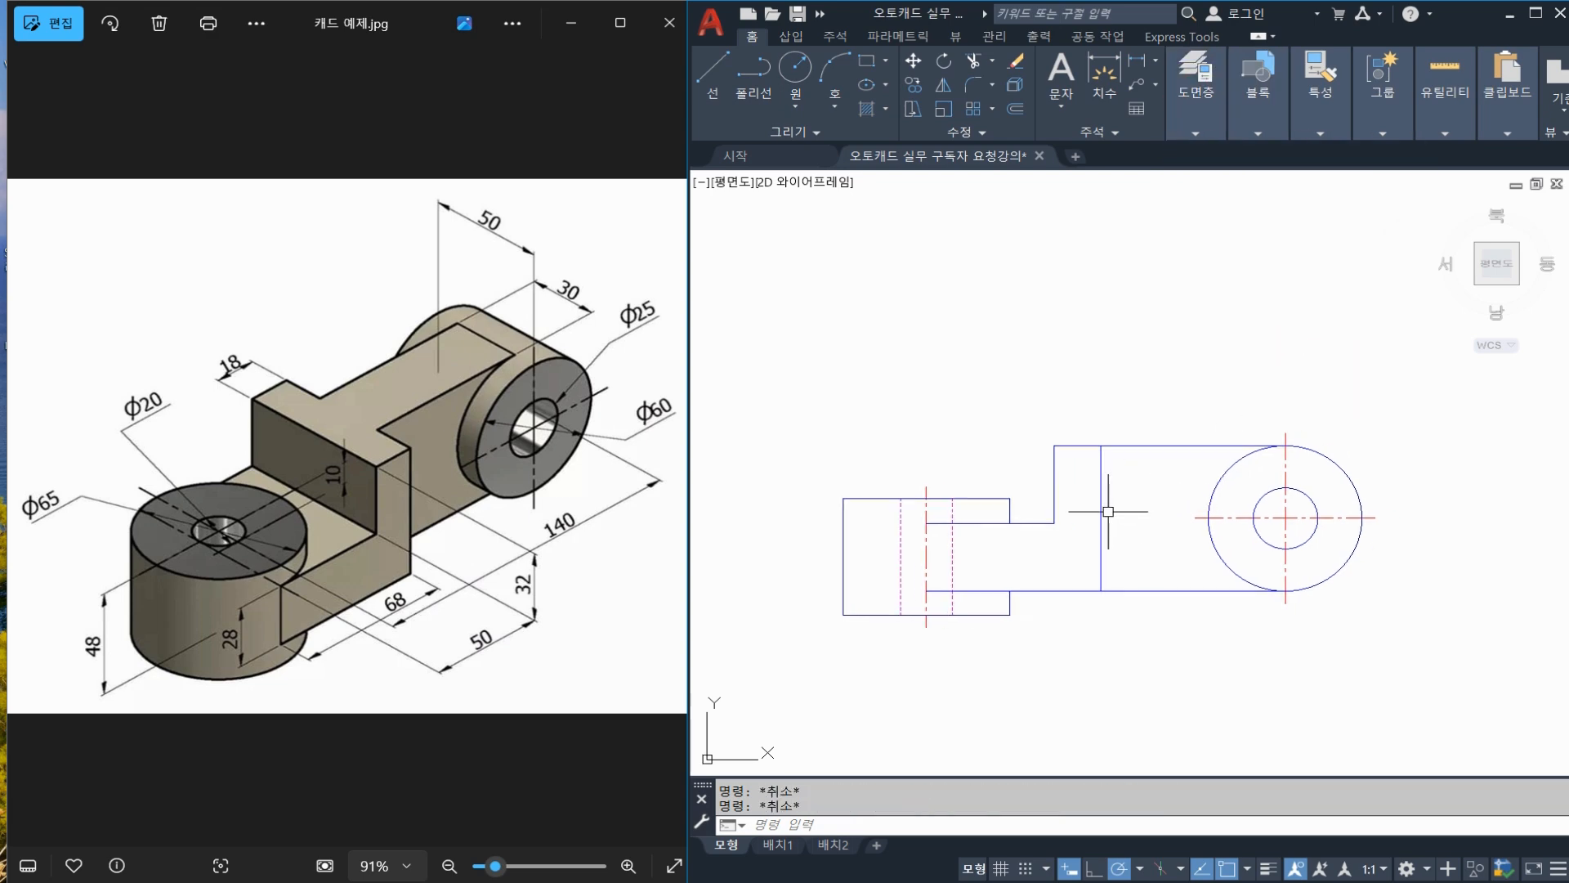
Compare the 10 and 50 dimensions in the isometric reference with the step and boss edges of the front view
scroll(1098, 525, "down", 2)
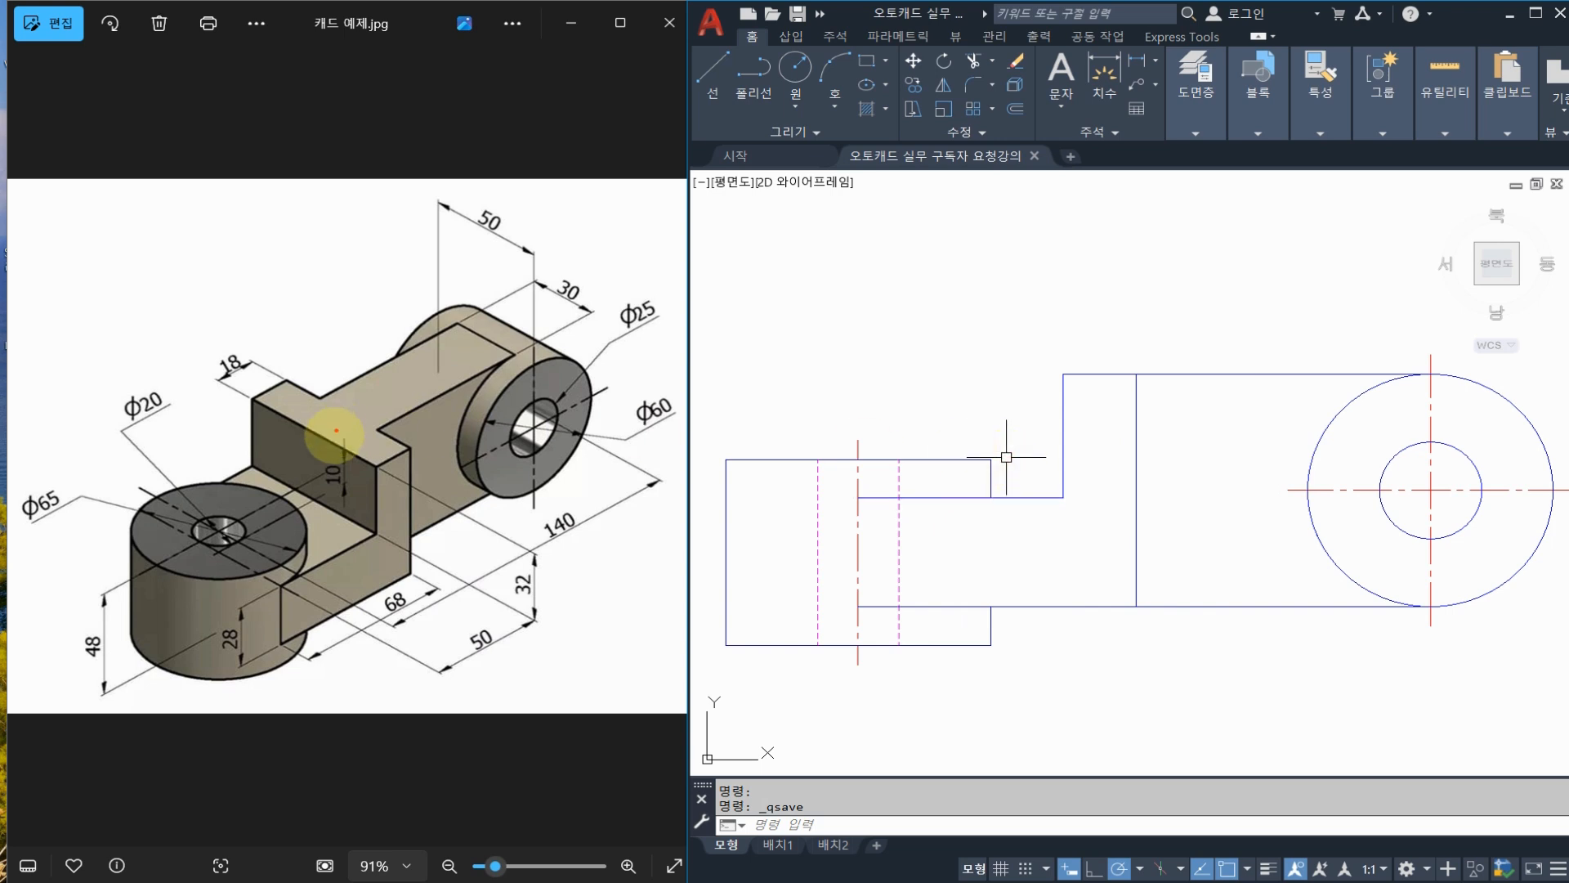
mouse_move(336, 506)
left_mouse_down()
mouse_move(344, 460)
mouse_move(340, 501)
left_mouse_up()
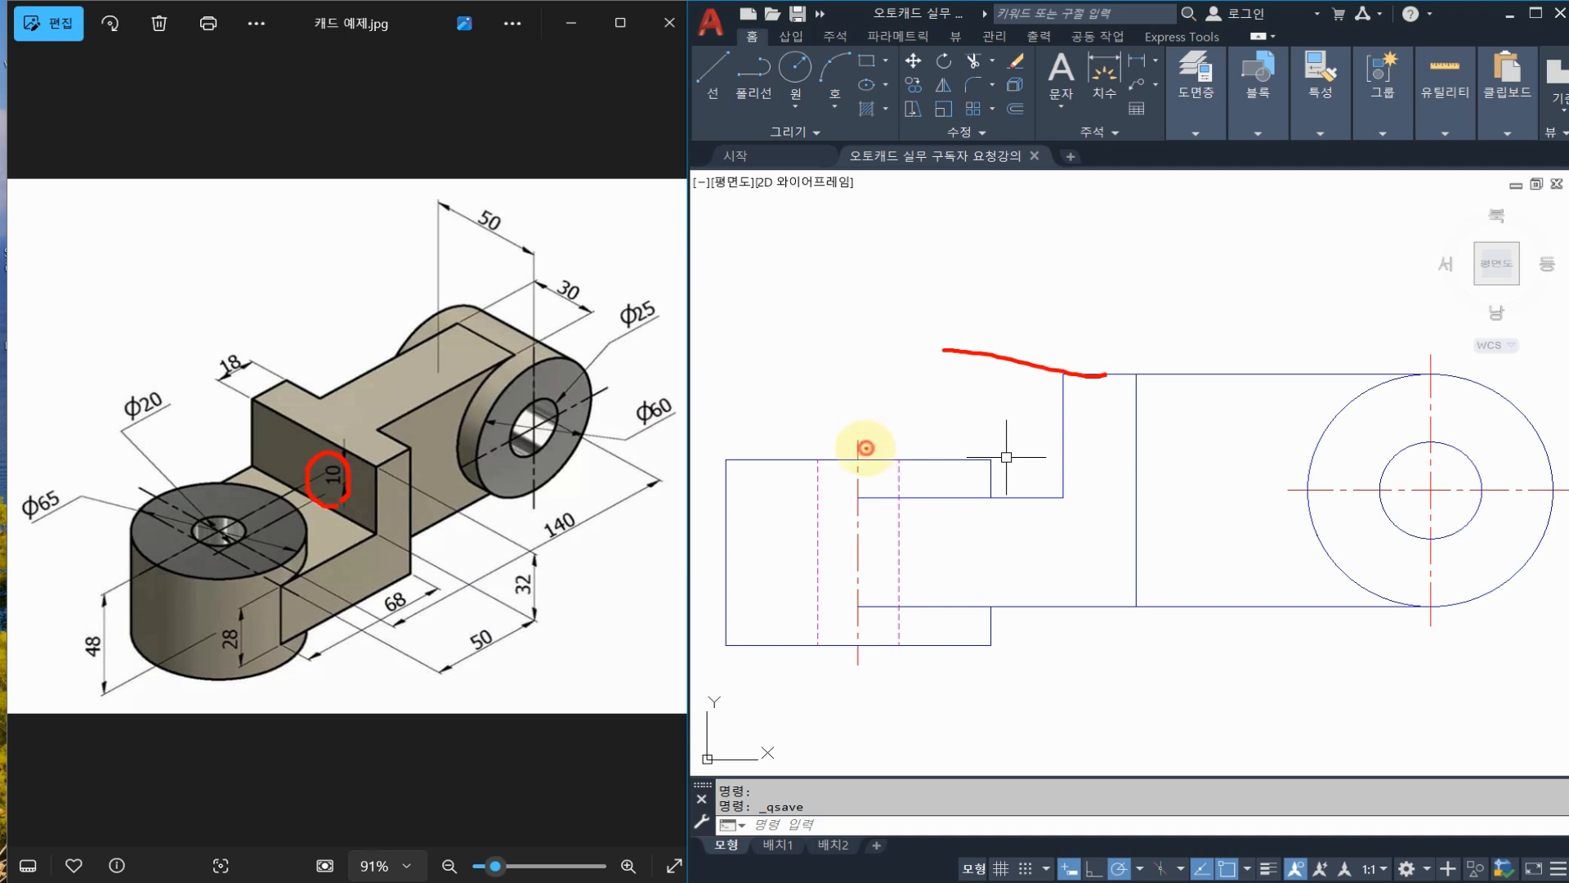
left_click_drag(955, 402, 945, 455)
left_click_drag(924, 439, 931, 457)
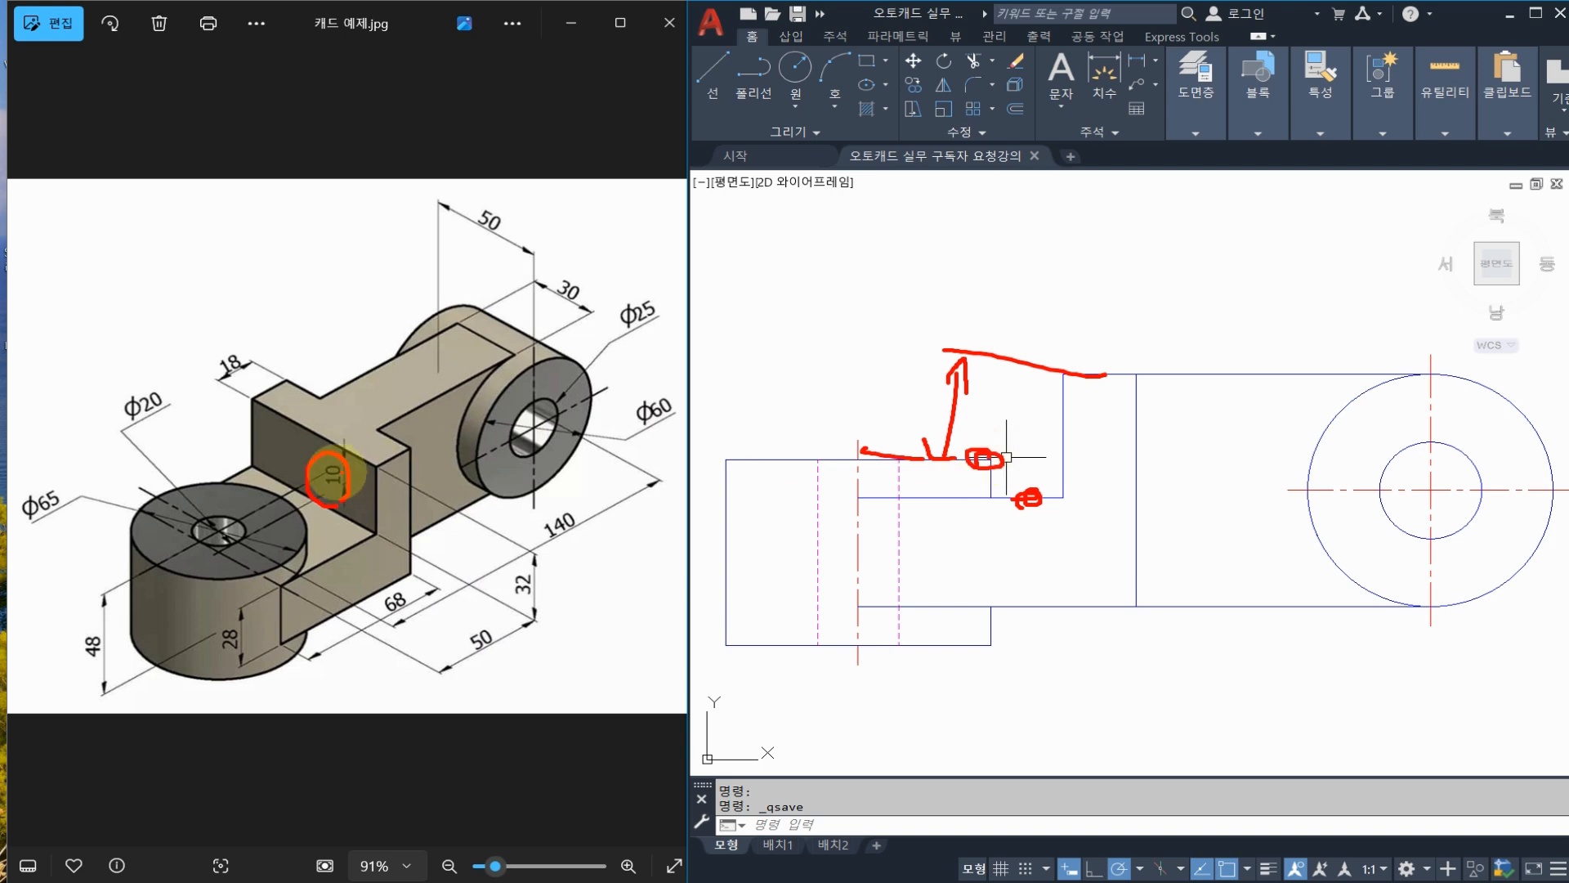
left_click_drag(330, 542, 348, 533)
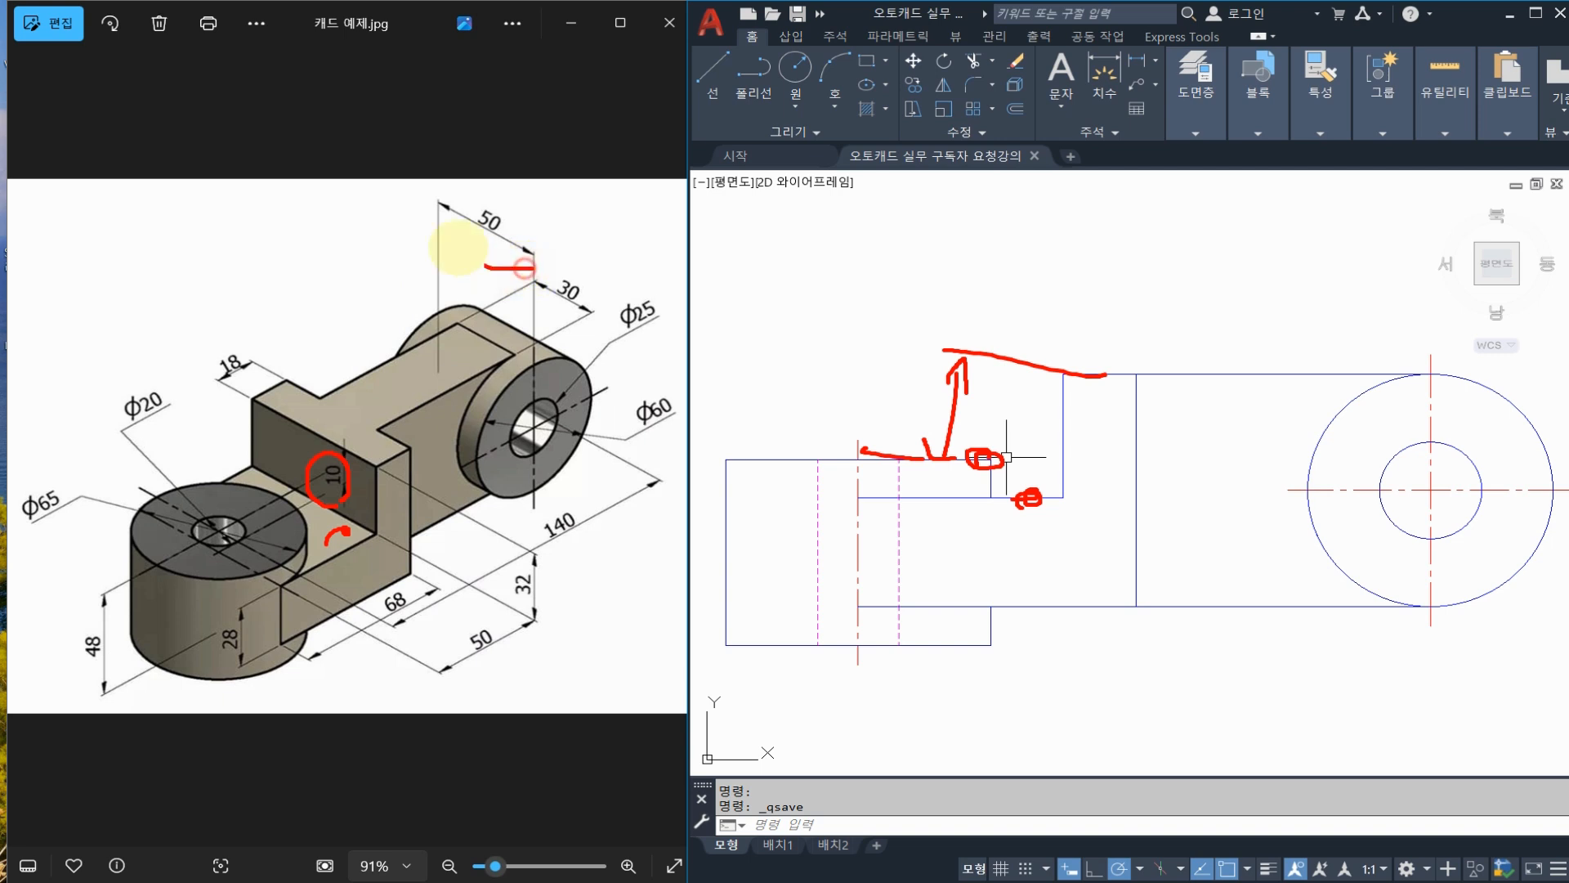
left_click_drag(458, 246, 497, 266)
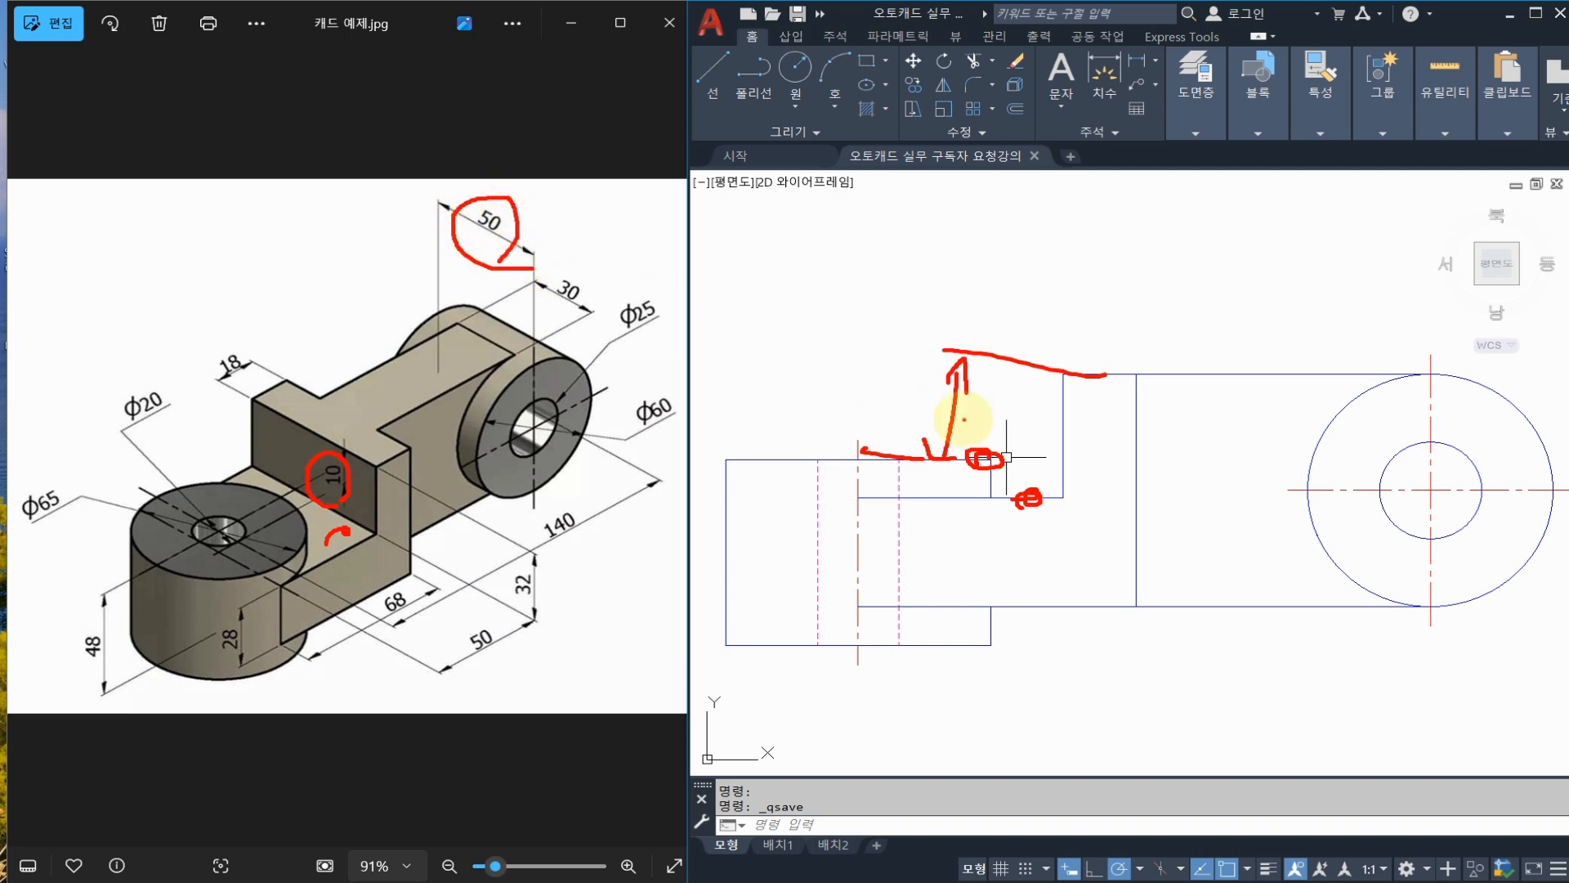
key("Escape")
scroll(1012, 404, "down", 4)
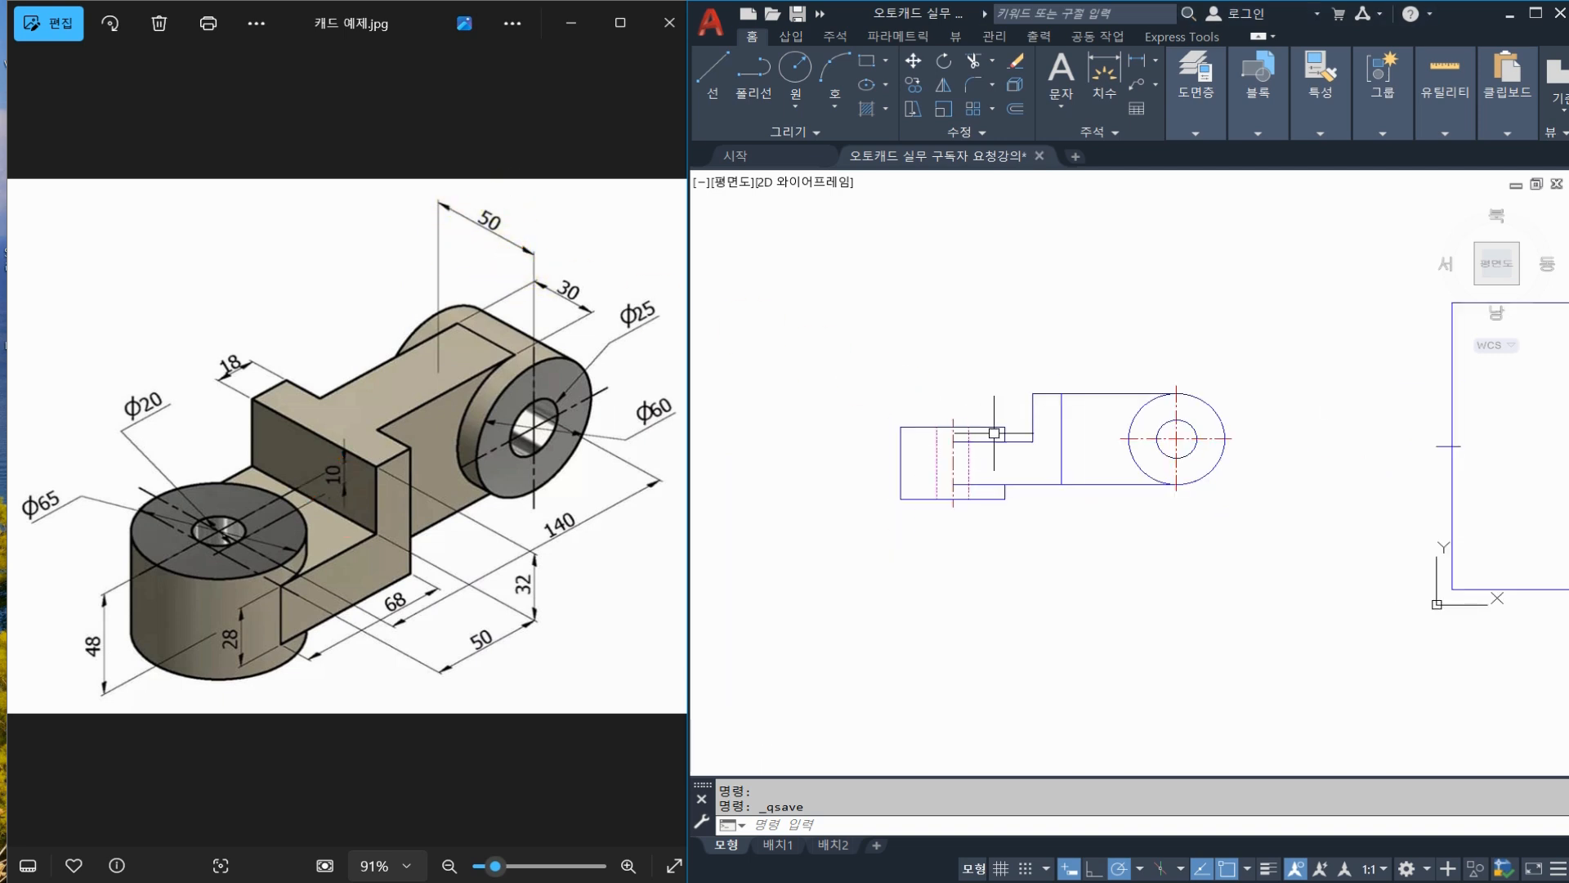
scroll(998, 430, "up", 4)
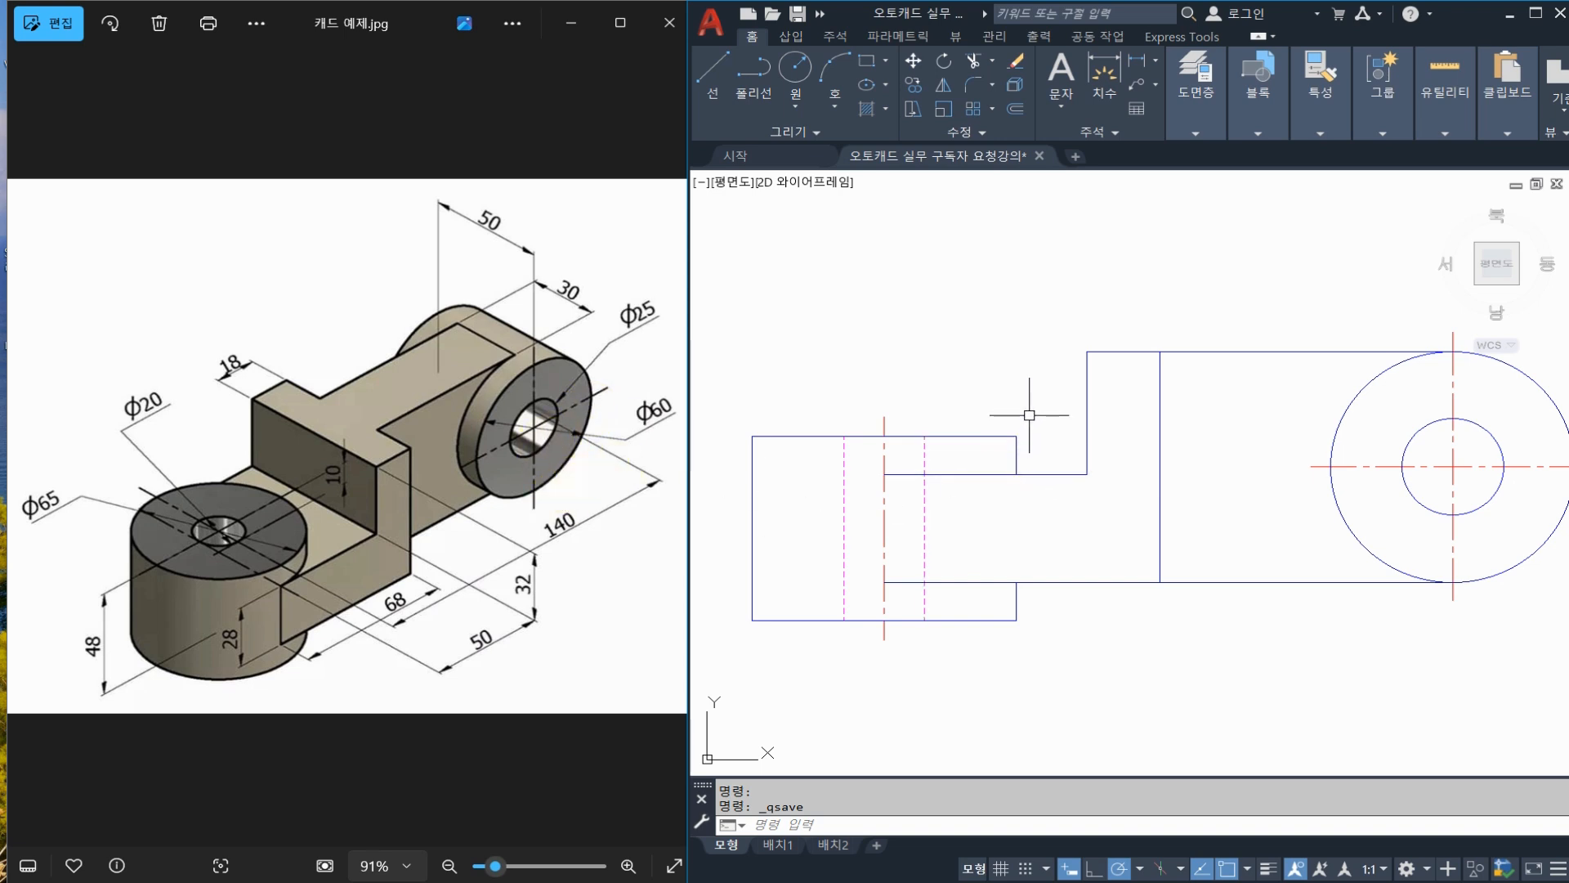
scroll(1051, 393, "down", 2)
middle_click_drag(1106, 465, 1073, 493)
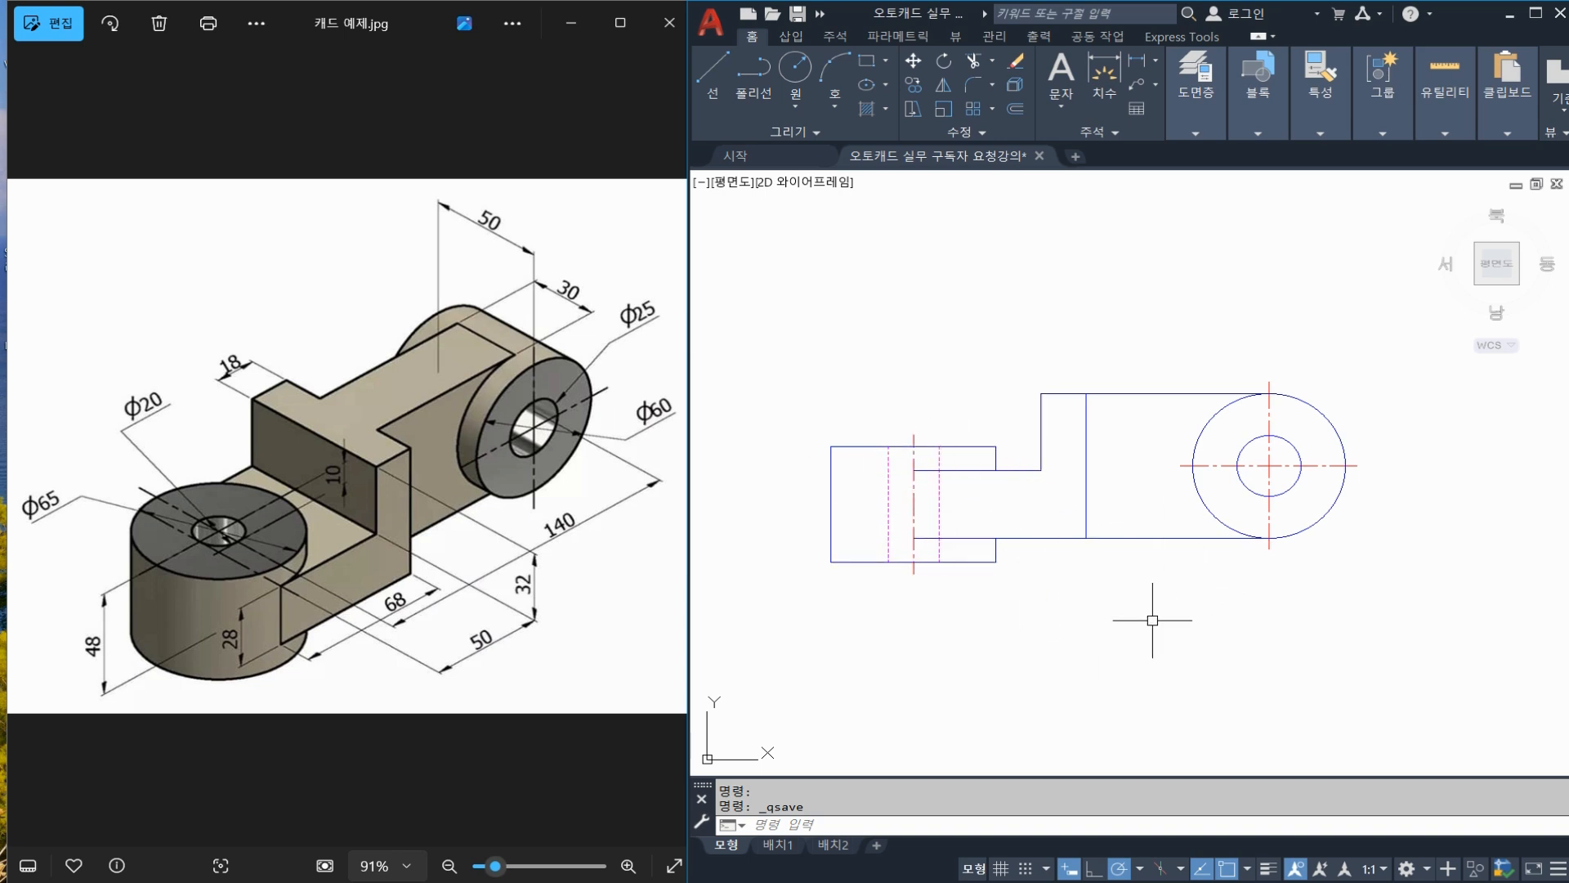
Move the whole front view into the drawing sheet's border, above the title block
scroll(1131, 447, "down", 3)
middle_click_drag(1131, 447, 1011, 486)
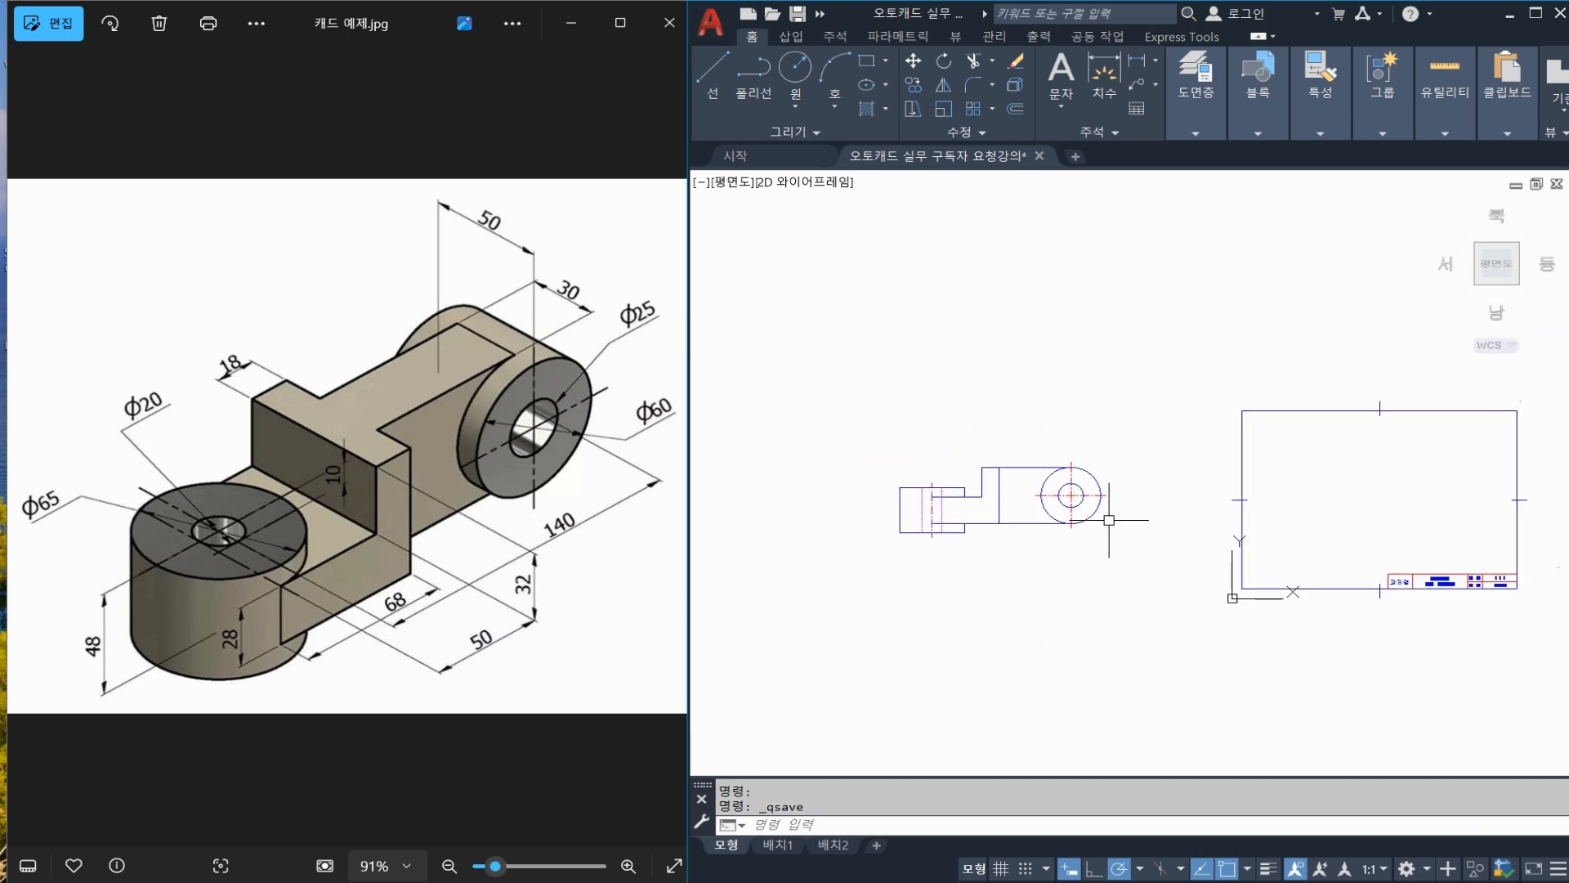
type("M")
key("Return")
left_click(1131, 563)
left_click(857, 445)
key("Return")
left_click(999, 495)
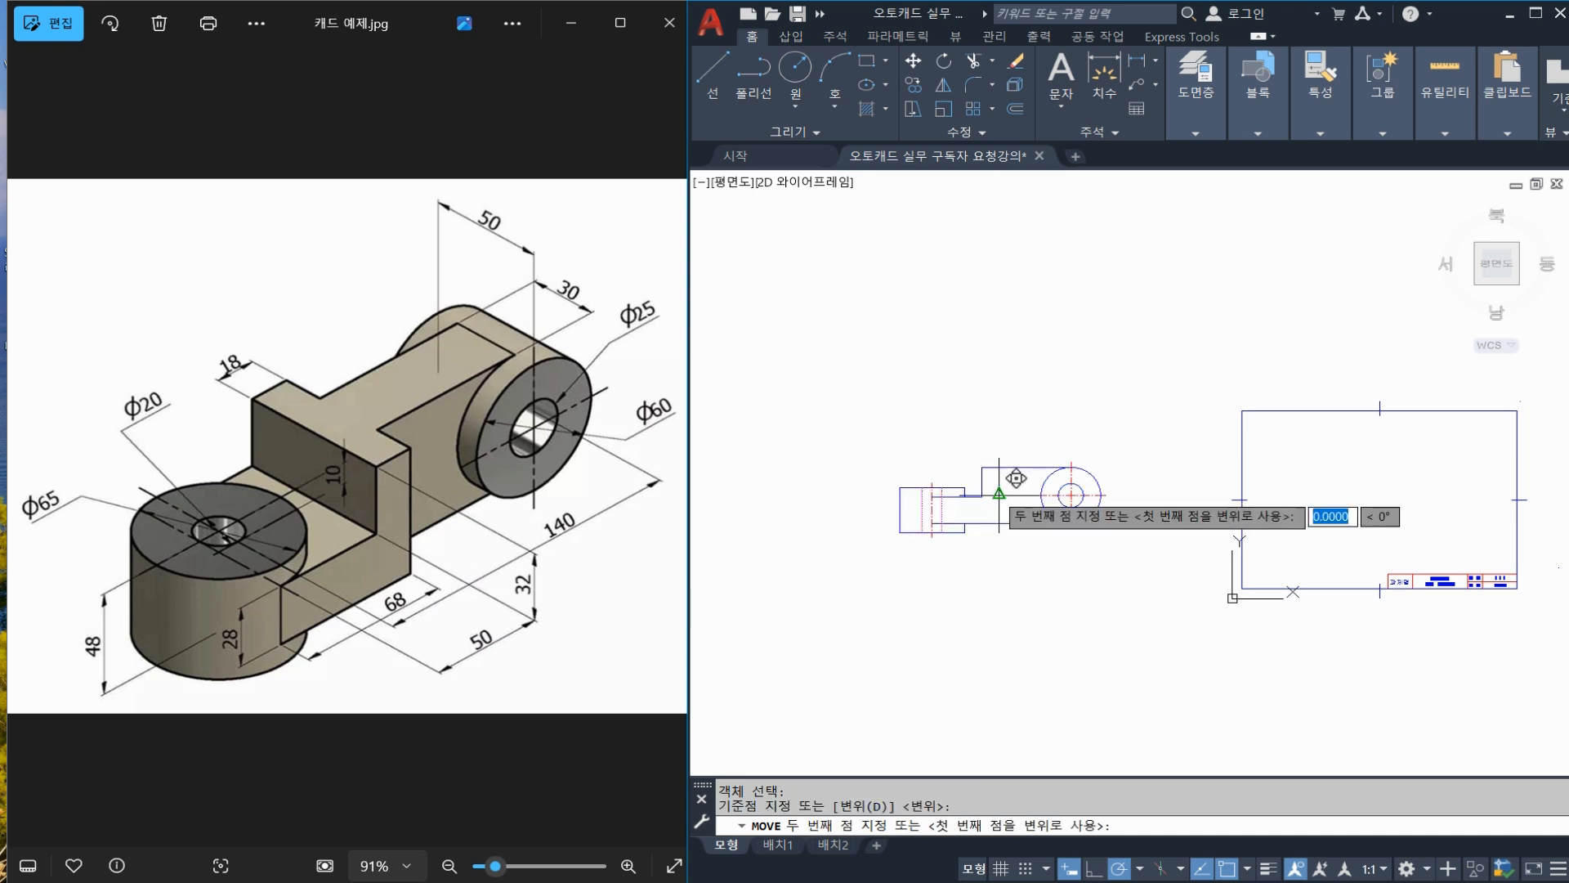
scroll(1144, 491, "up", 4)
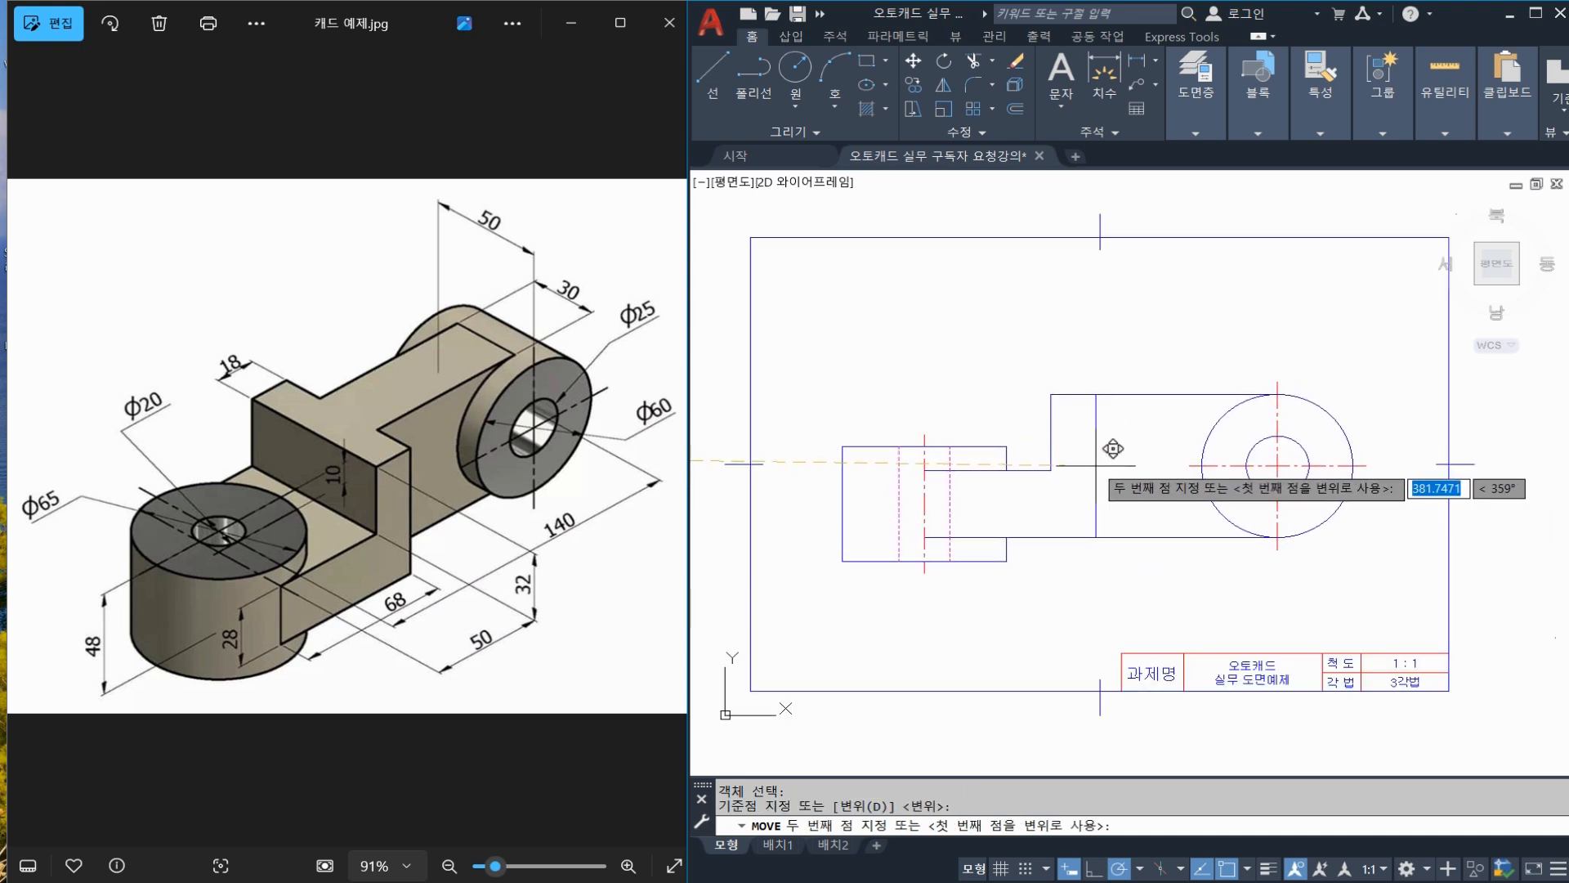
key("Escape")
middle_click_drag(1065, 550, 1031, 542)
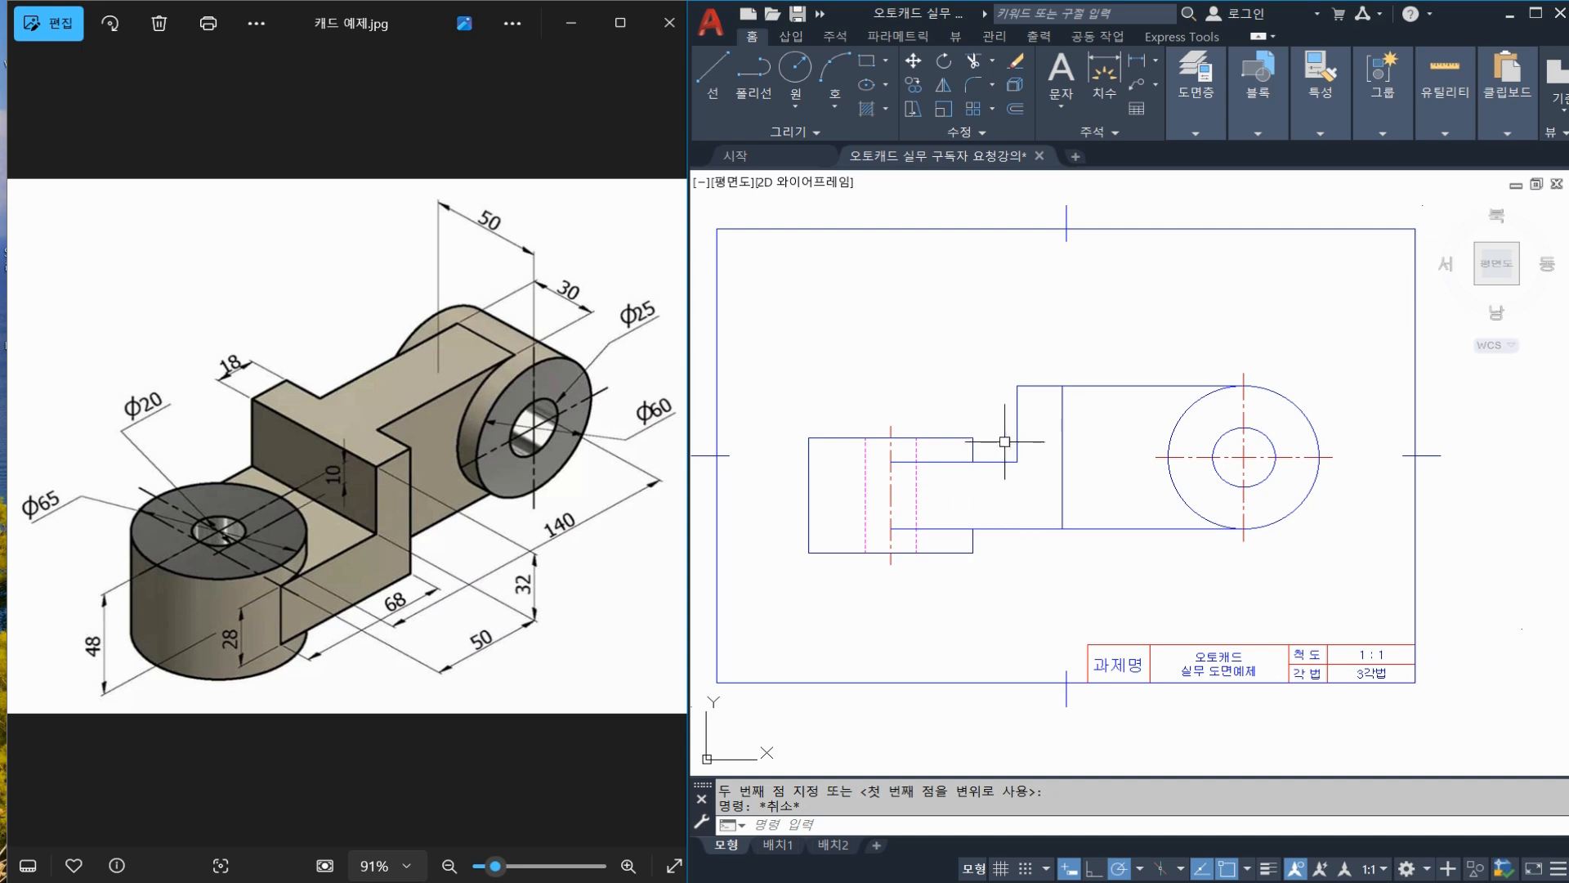
middle_click_drag(992, 448, 1067, 447)
middle_click_drag(1190, 418, 1170, 420)
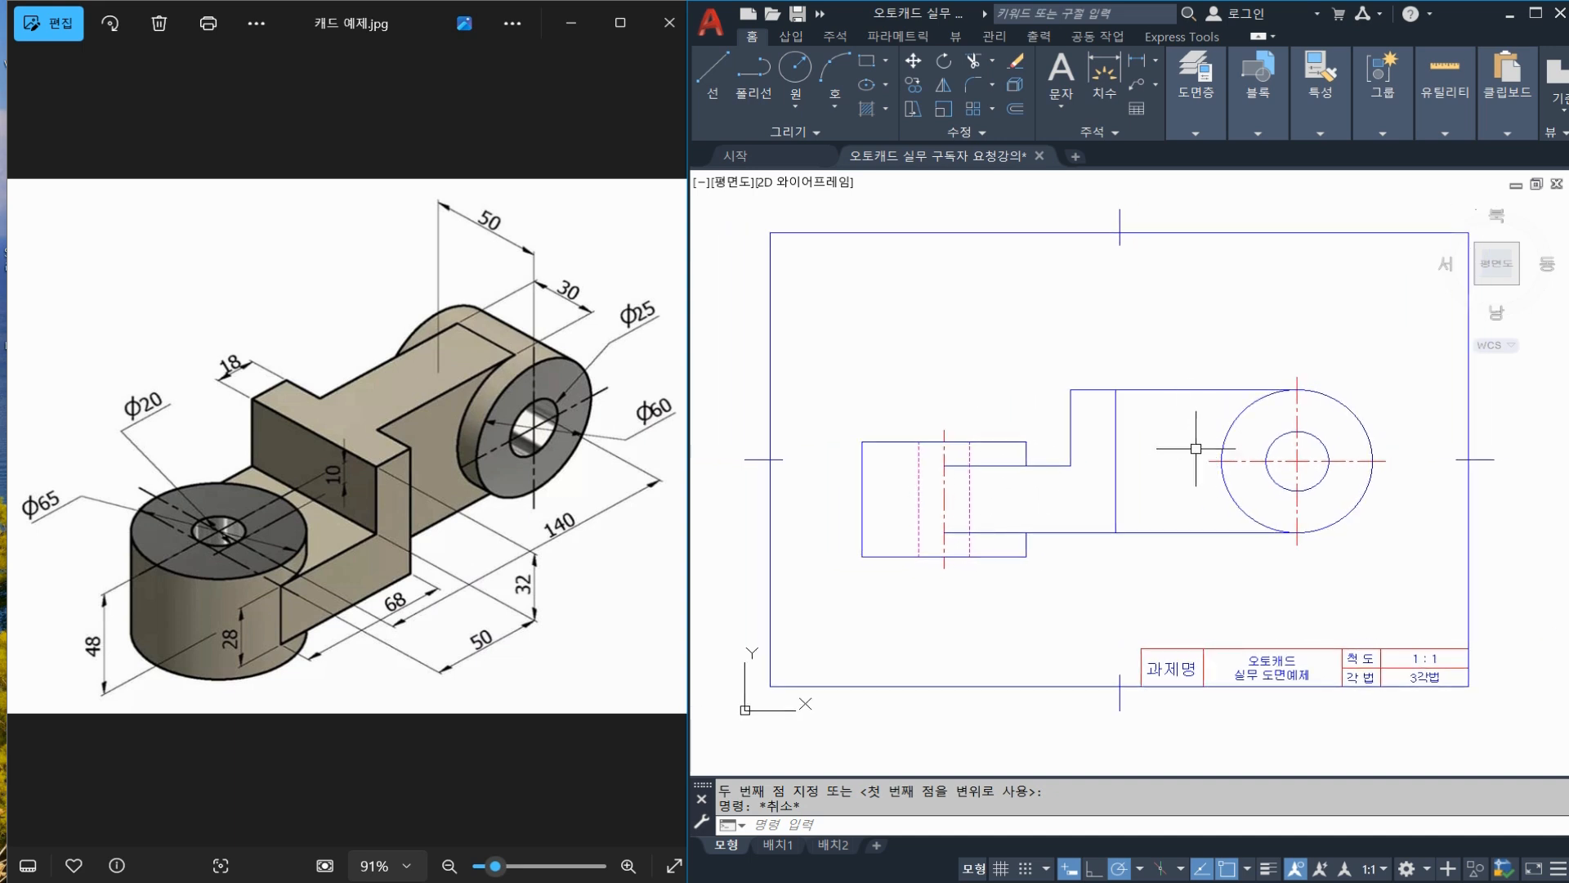
Add diameter dimensions to the hole circle and the outer circle of the round boss in the front view
key("Escape")
type("D")
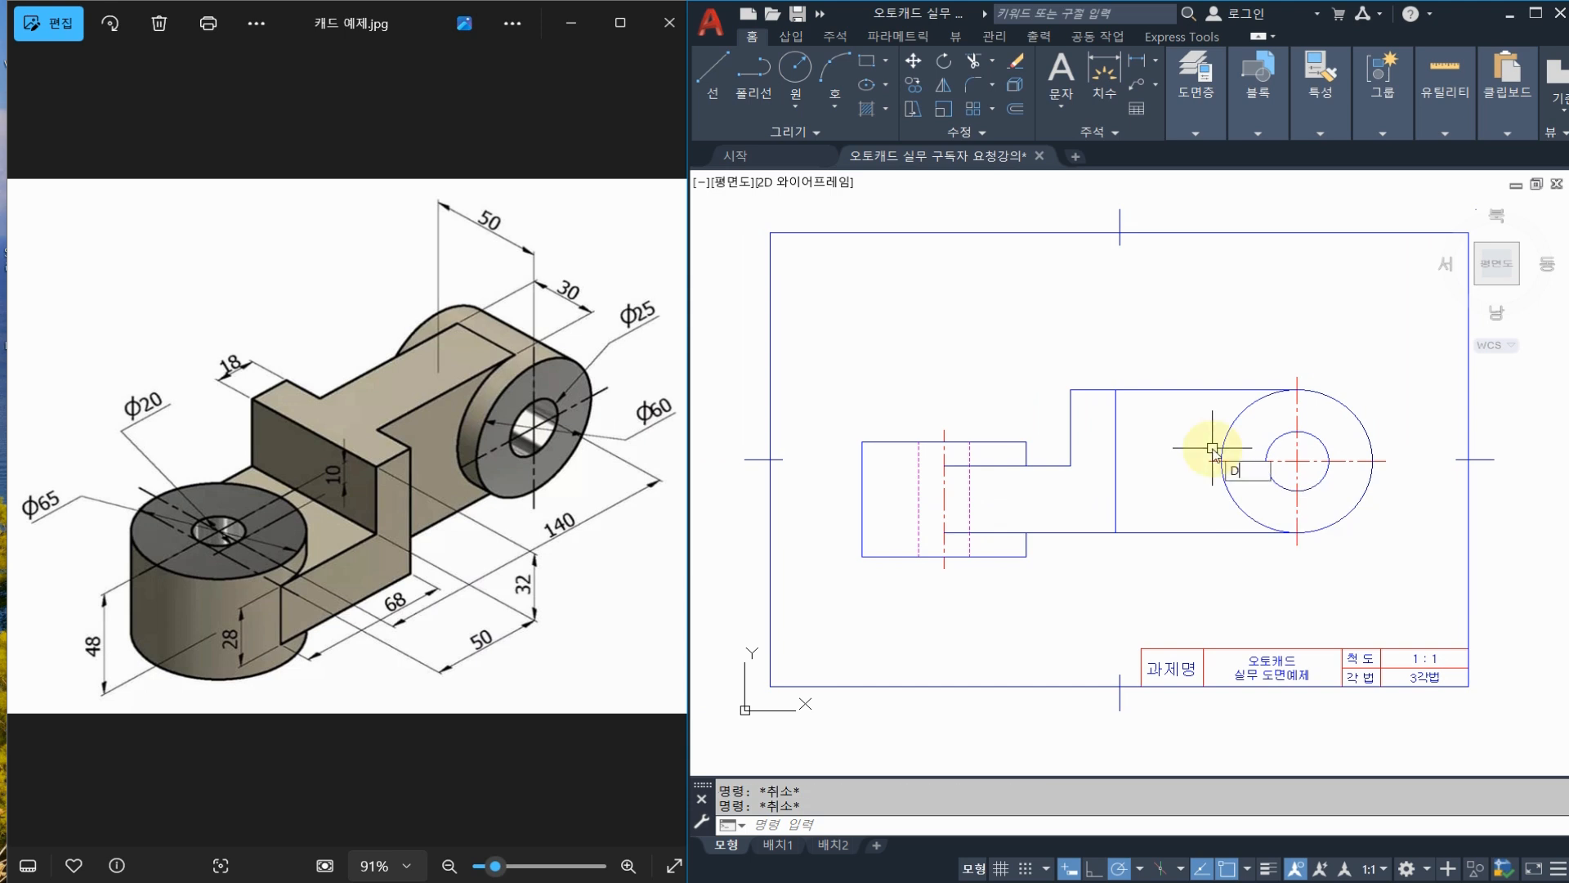
type("IMDI")
key("Return")
left_click(1318, 438)
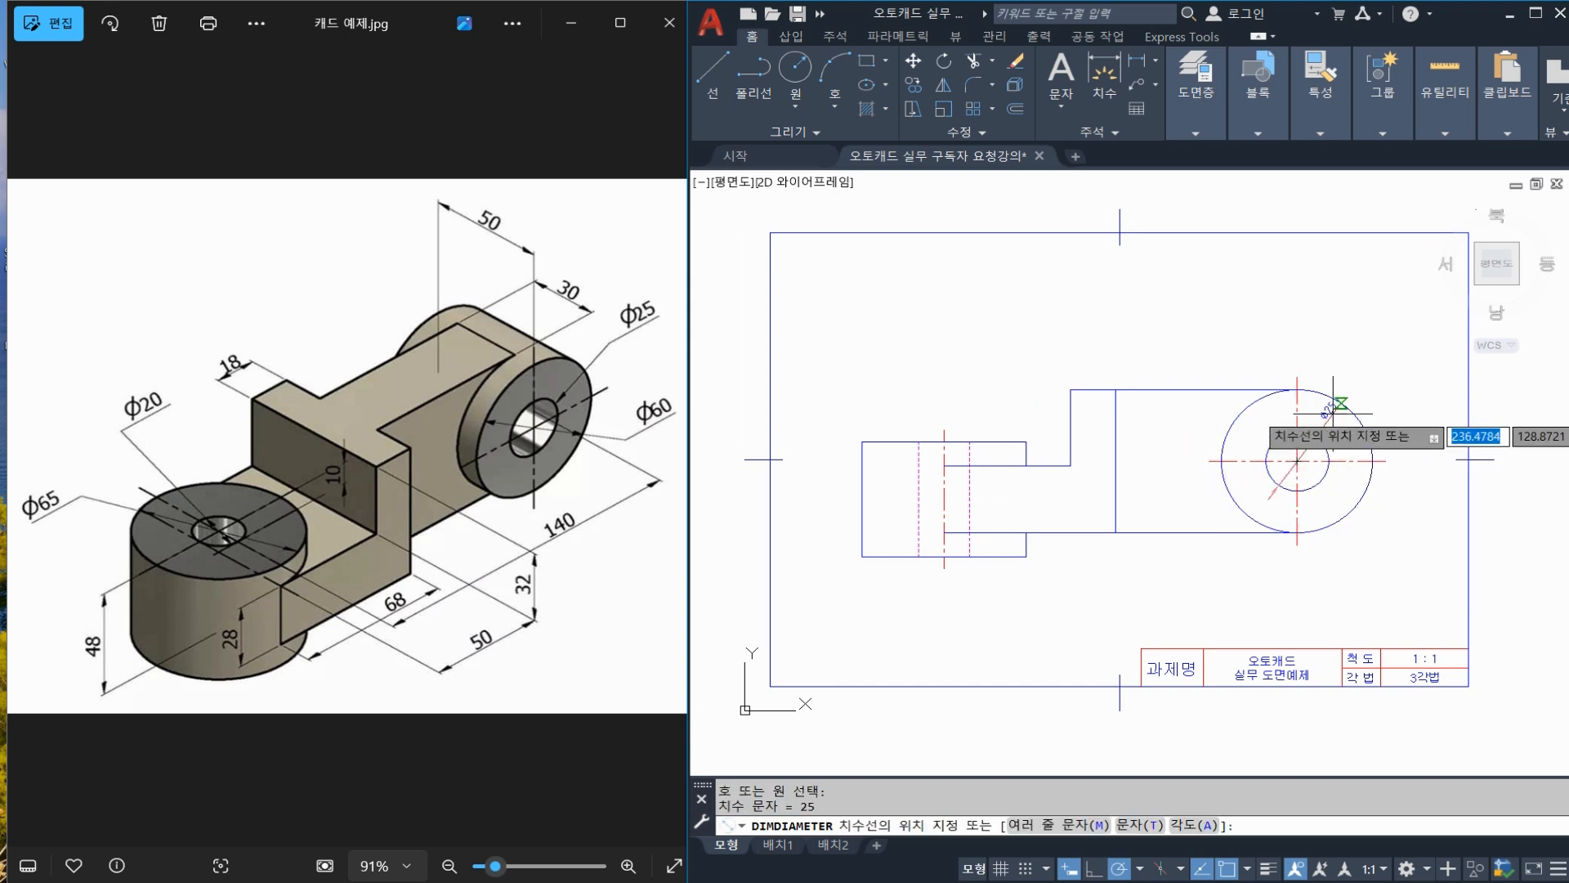
scroll(1328, 431, "up", 3)
left_click(1329, 429)
key("Return")
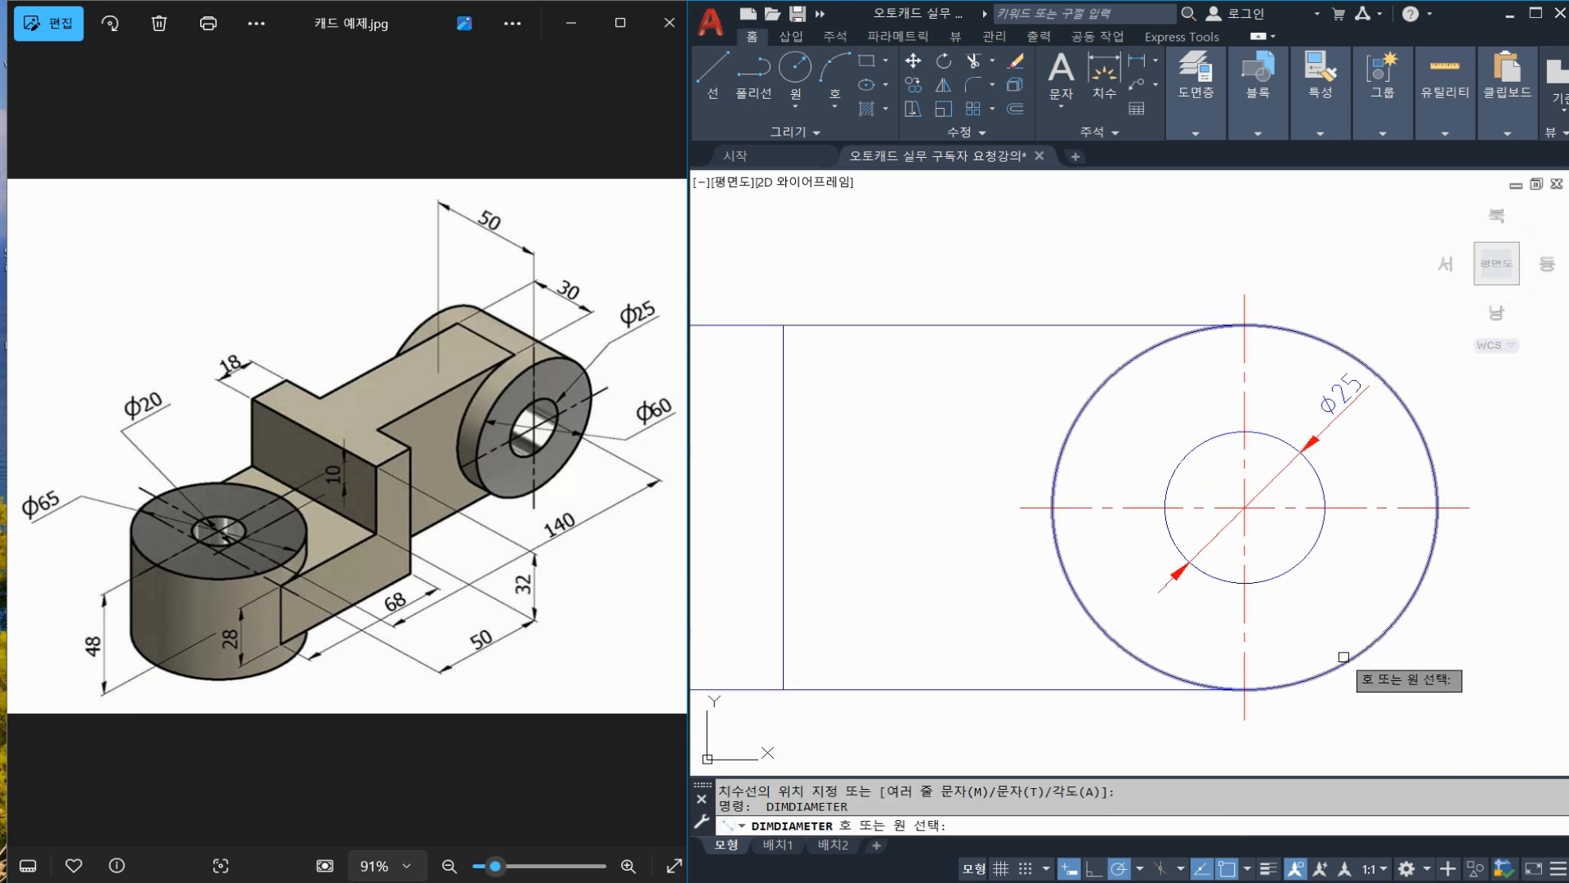
left_click(1352, 664)
left_click(1373, 678)
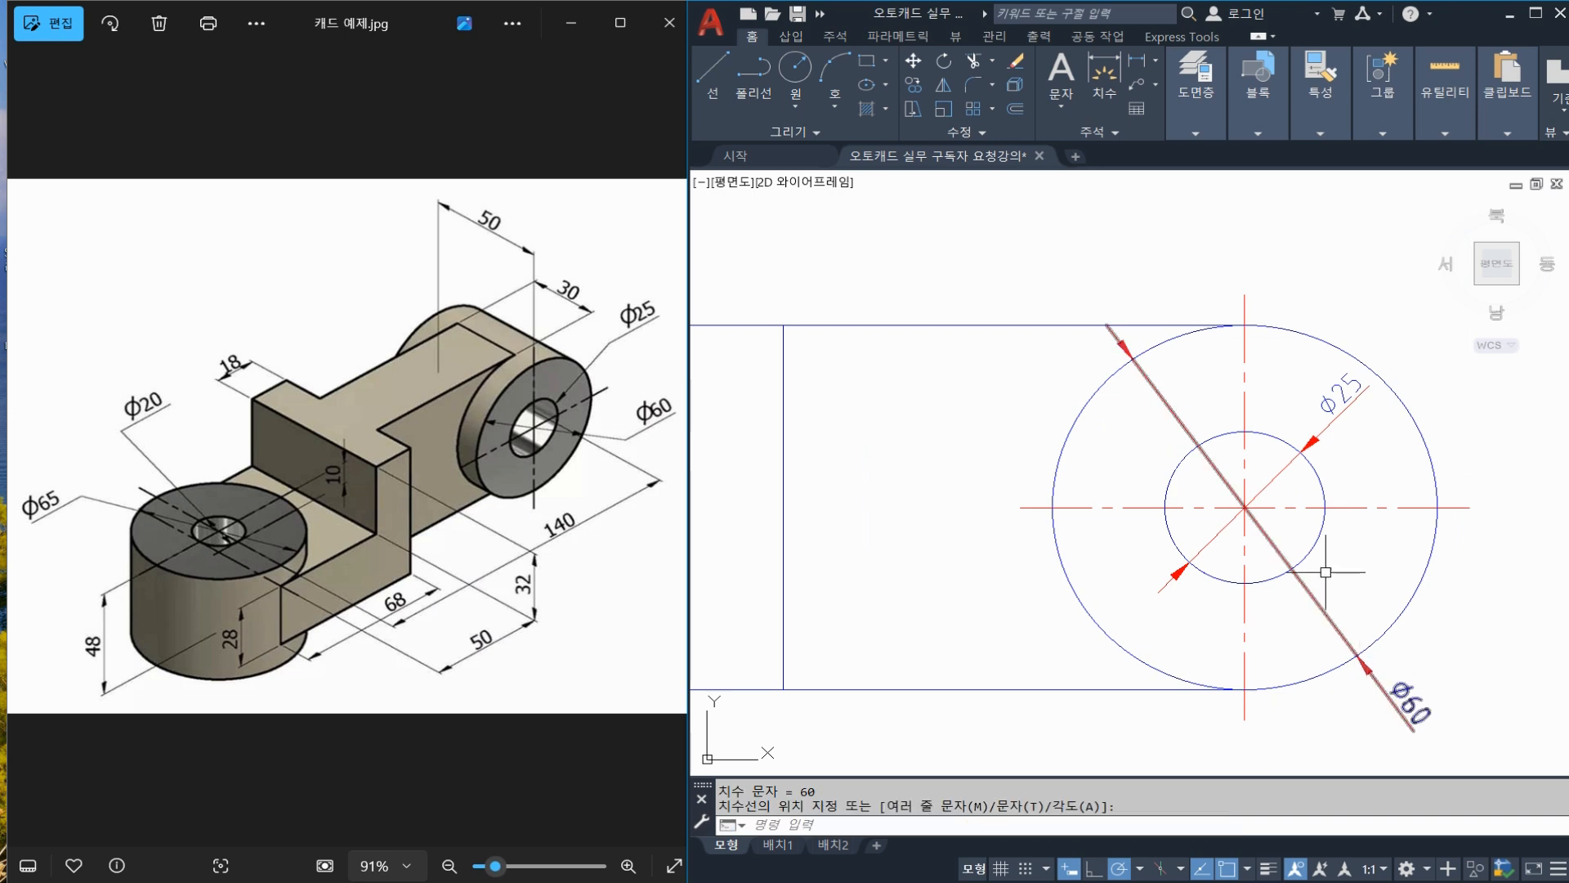
scroll(1324, 572, "down", 2)
type("D")
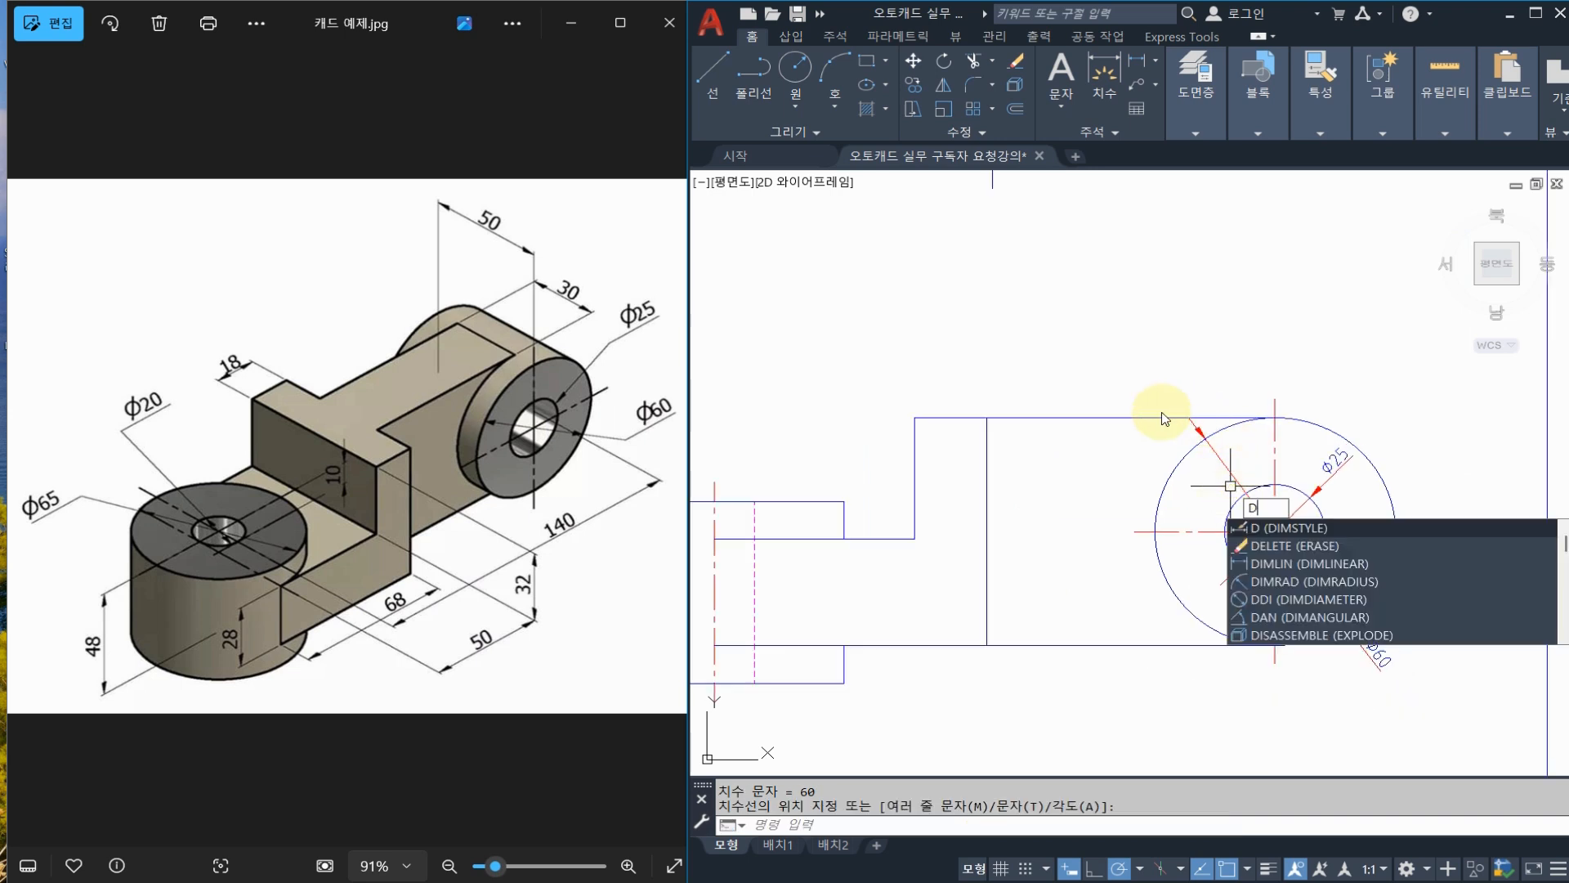
left_click(535, 282)
left_click(1098, 327)
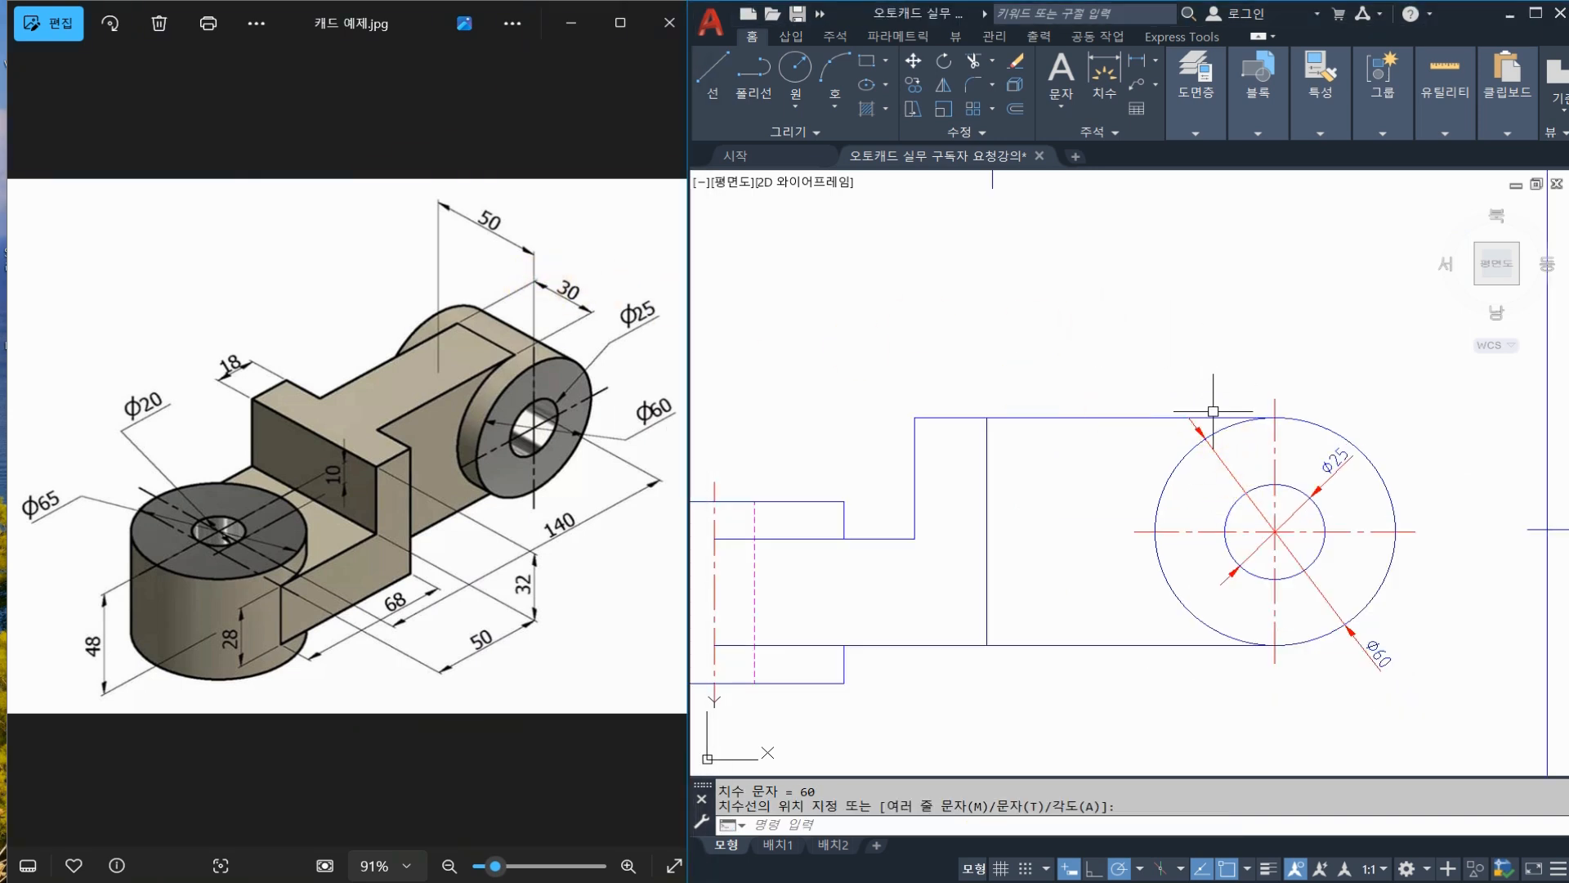
key("Escape")
scroll(1205, 392, "down", 2)
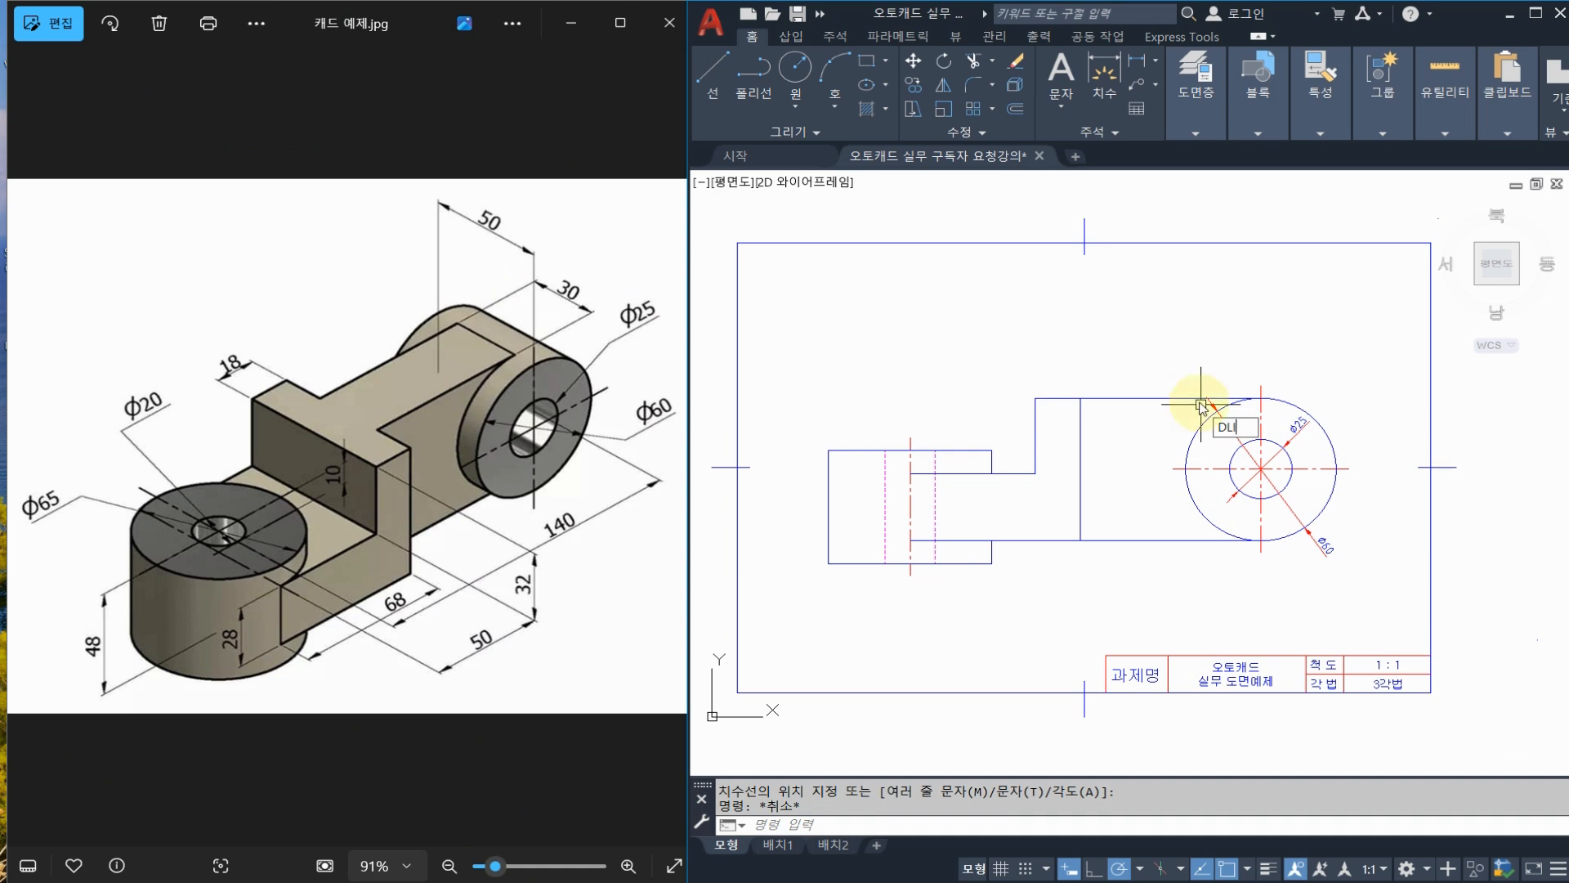
key("Return")
key("Escape")
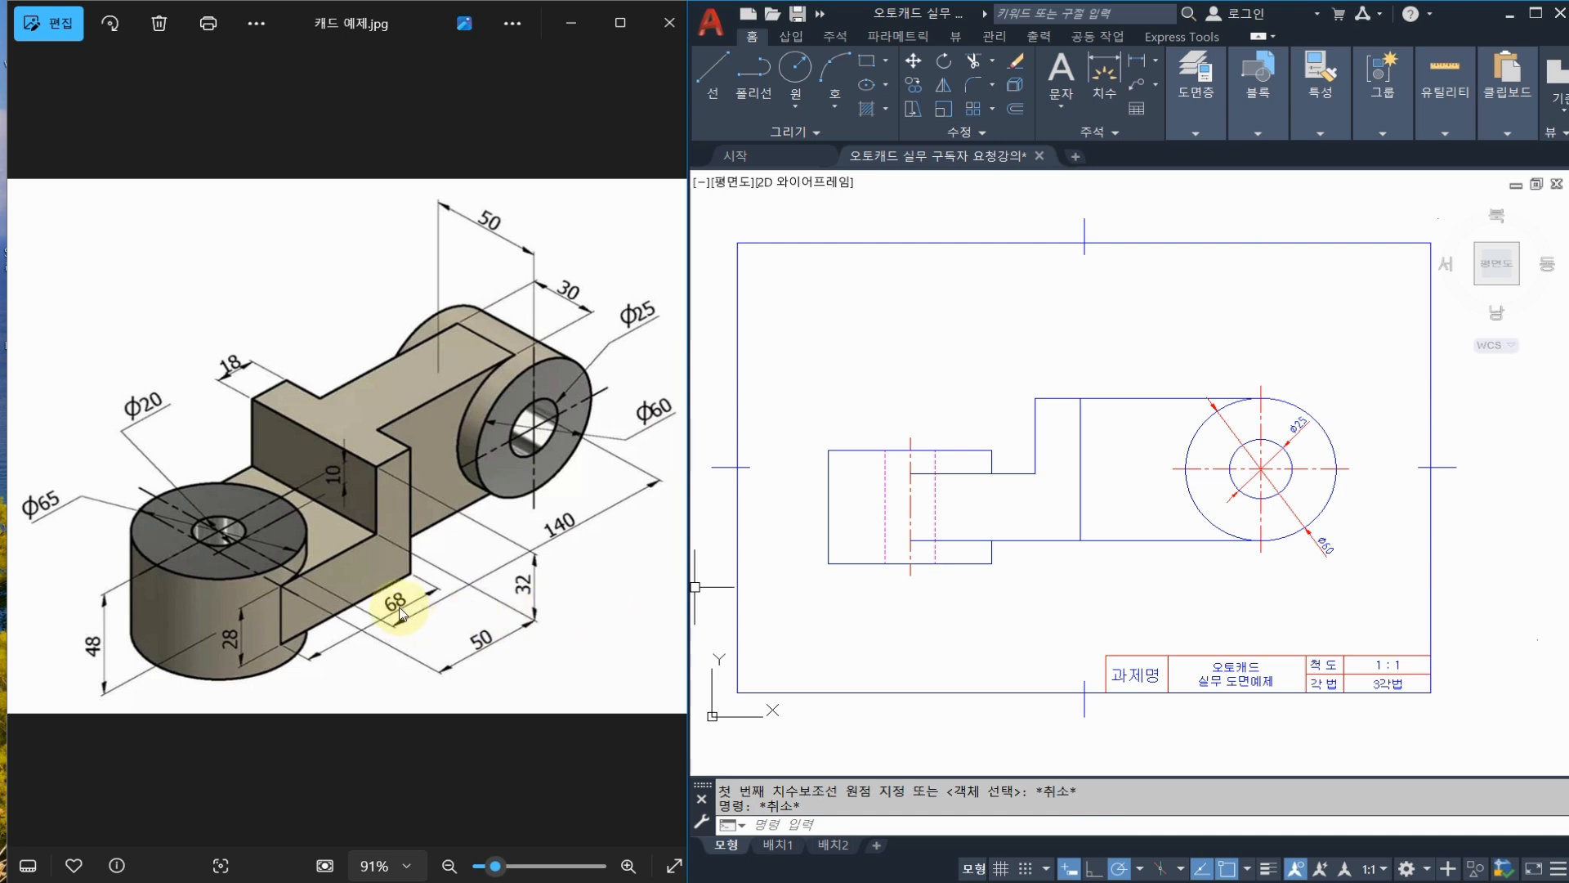
left_click(995, 580)
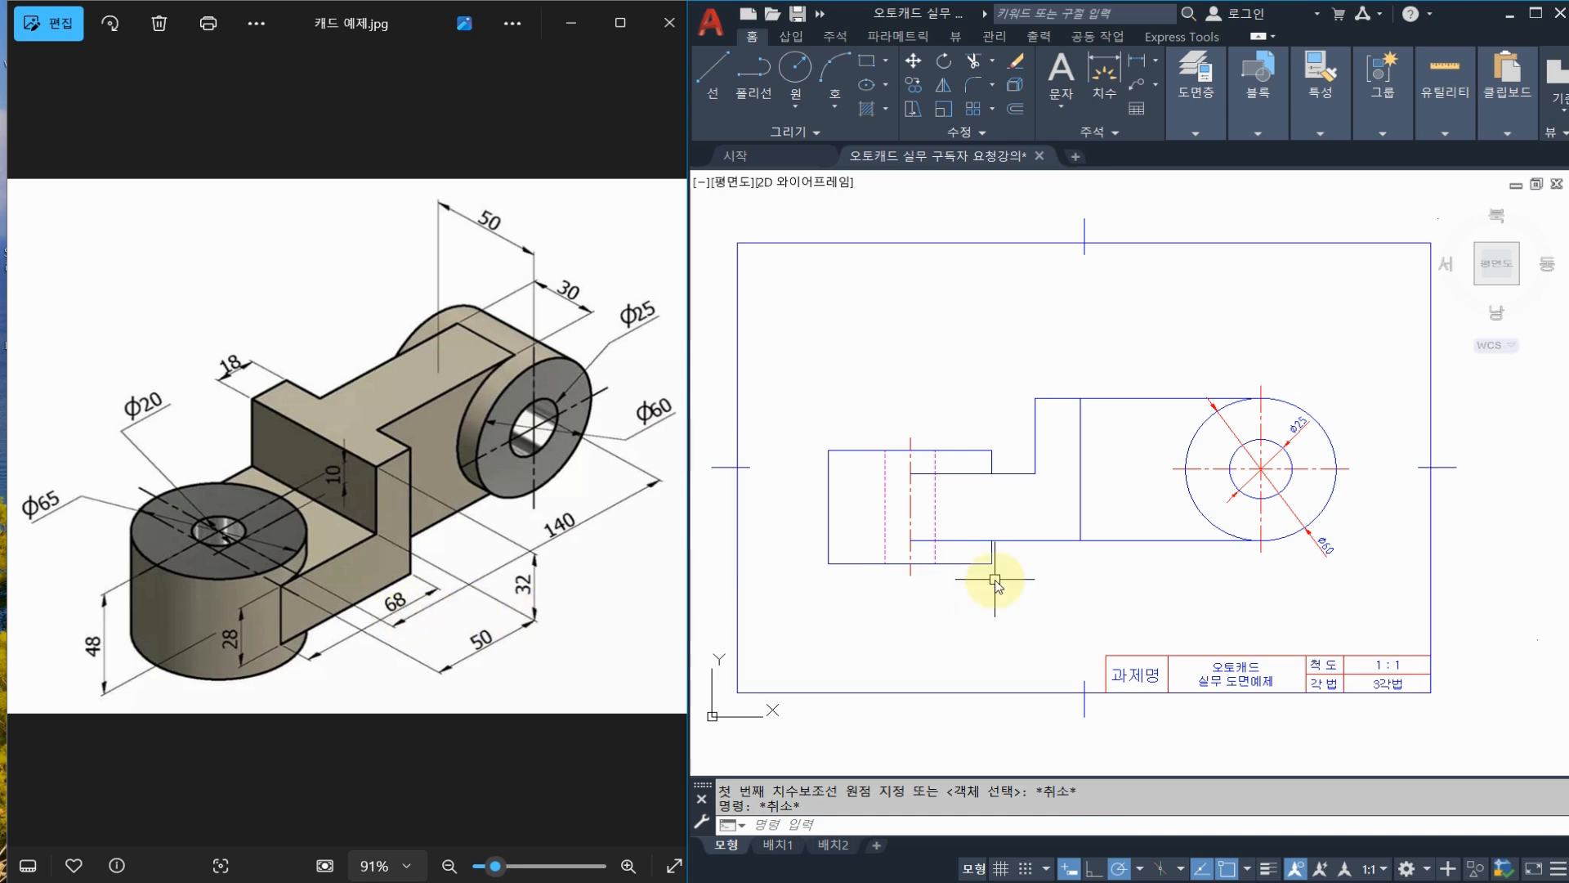
Add a horizontal linear dimension below the view from the Ø65 boss's centre line to the upright plate's inner edge
type("DLI")
key("Return")
left_click(910, 573)
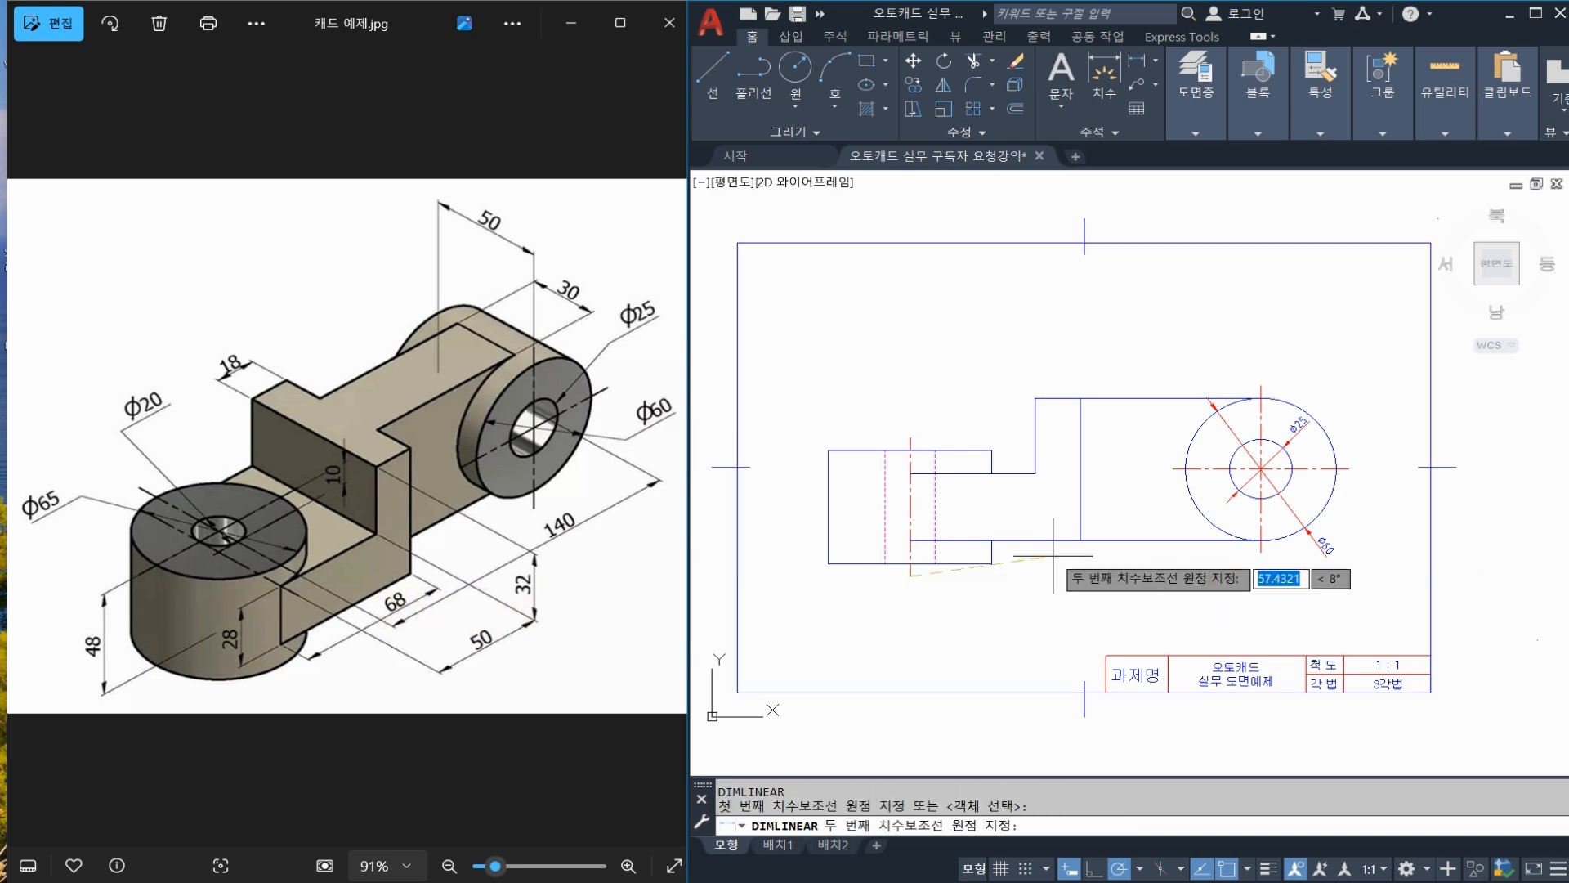
left_click(1081, 540)
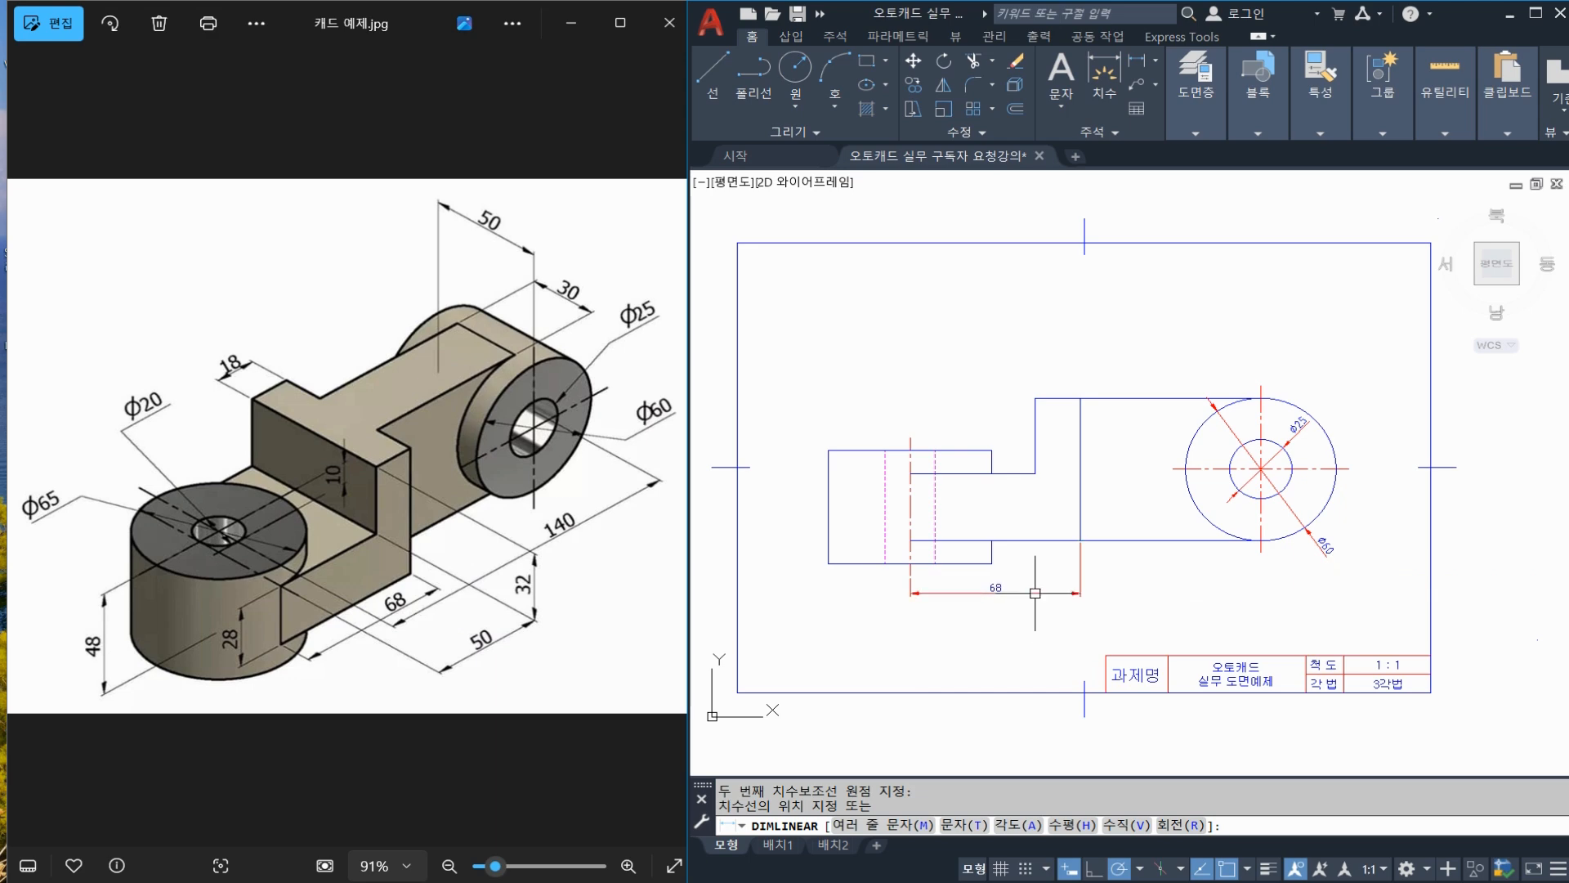
left_click(1035, 568)
Dimension the horizontal distance between the two boss centre lines, placing it below the 68 dimension
key("Return")
scroll(902, 625, "up", 2)
left_click(913, 542)
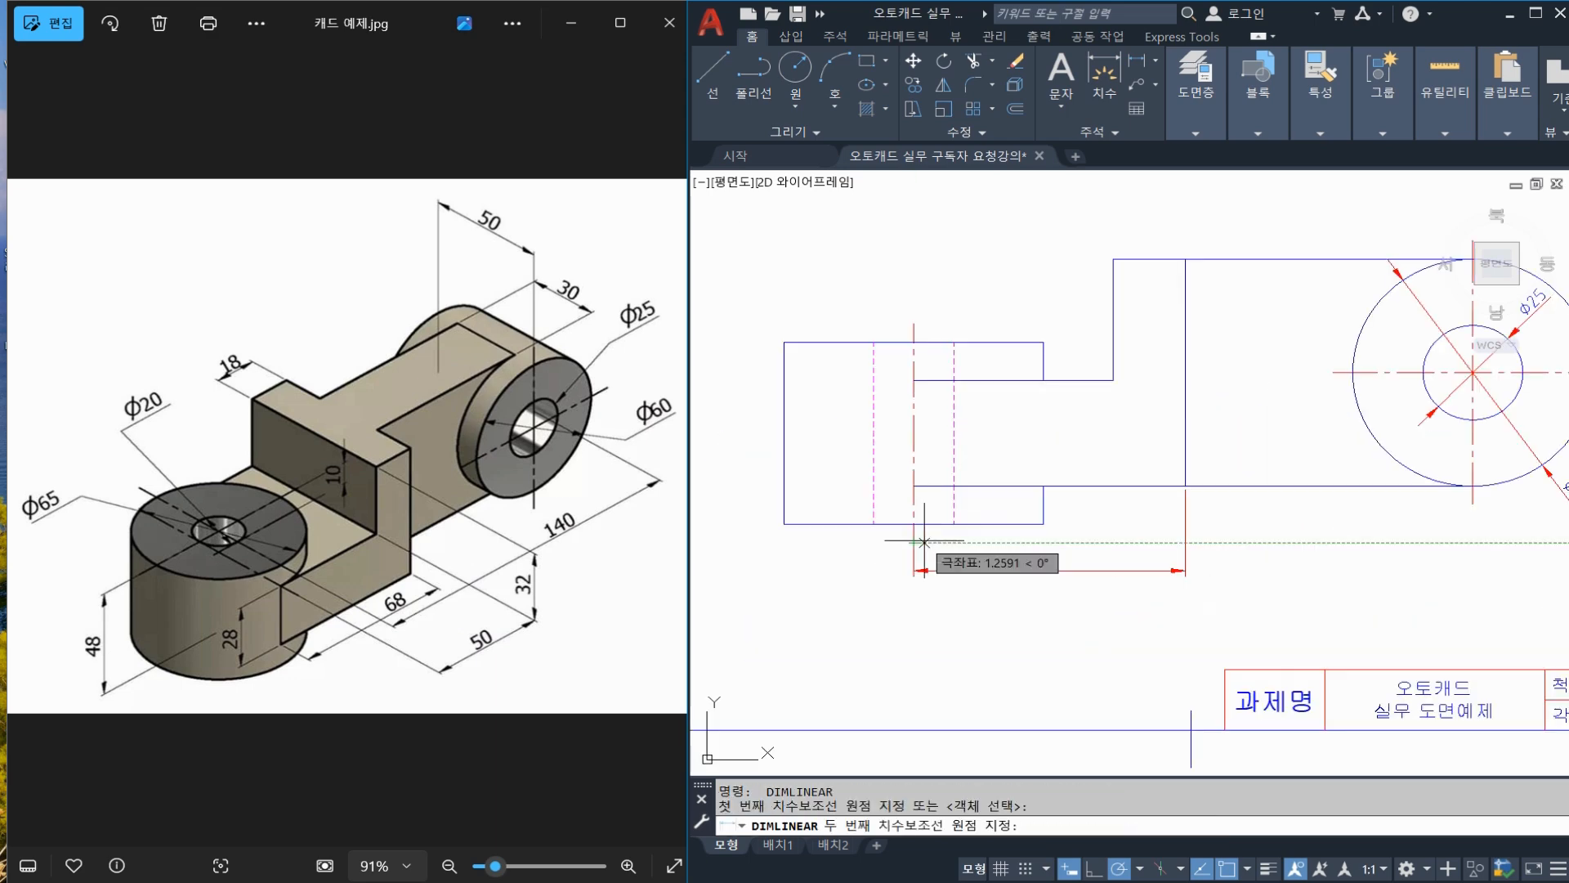
middle_click_drag(1469, 568, 1161, 556)
left_click(1162, 492)
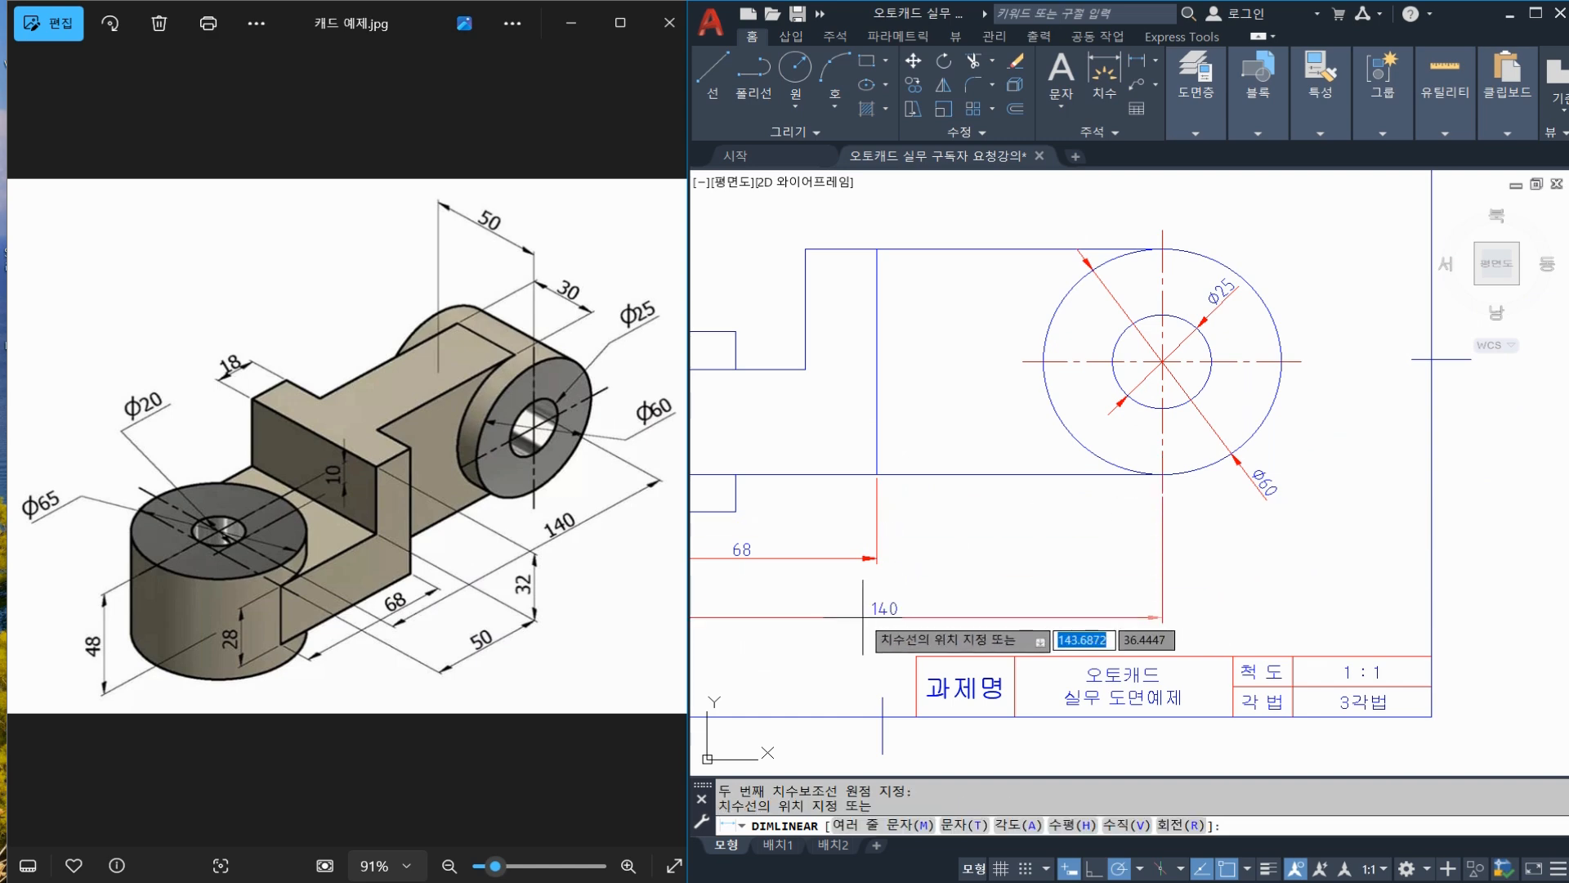
middle_click_drag(803, 592, 961, 563)
left_click(961, 561)
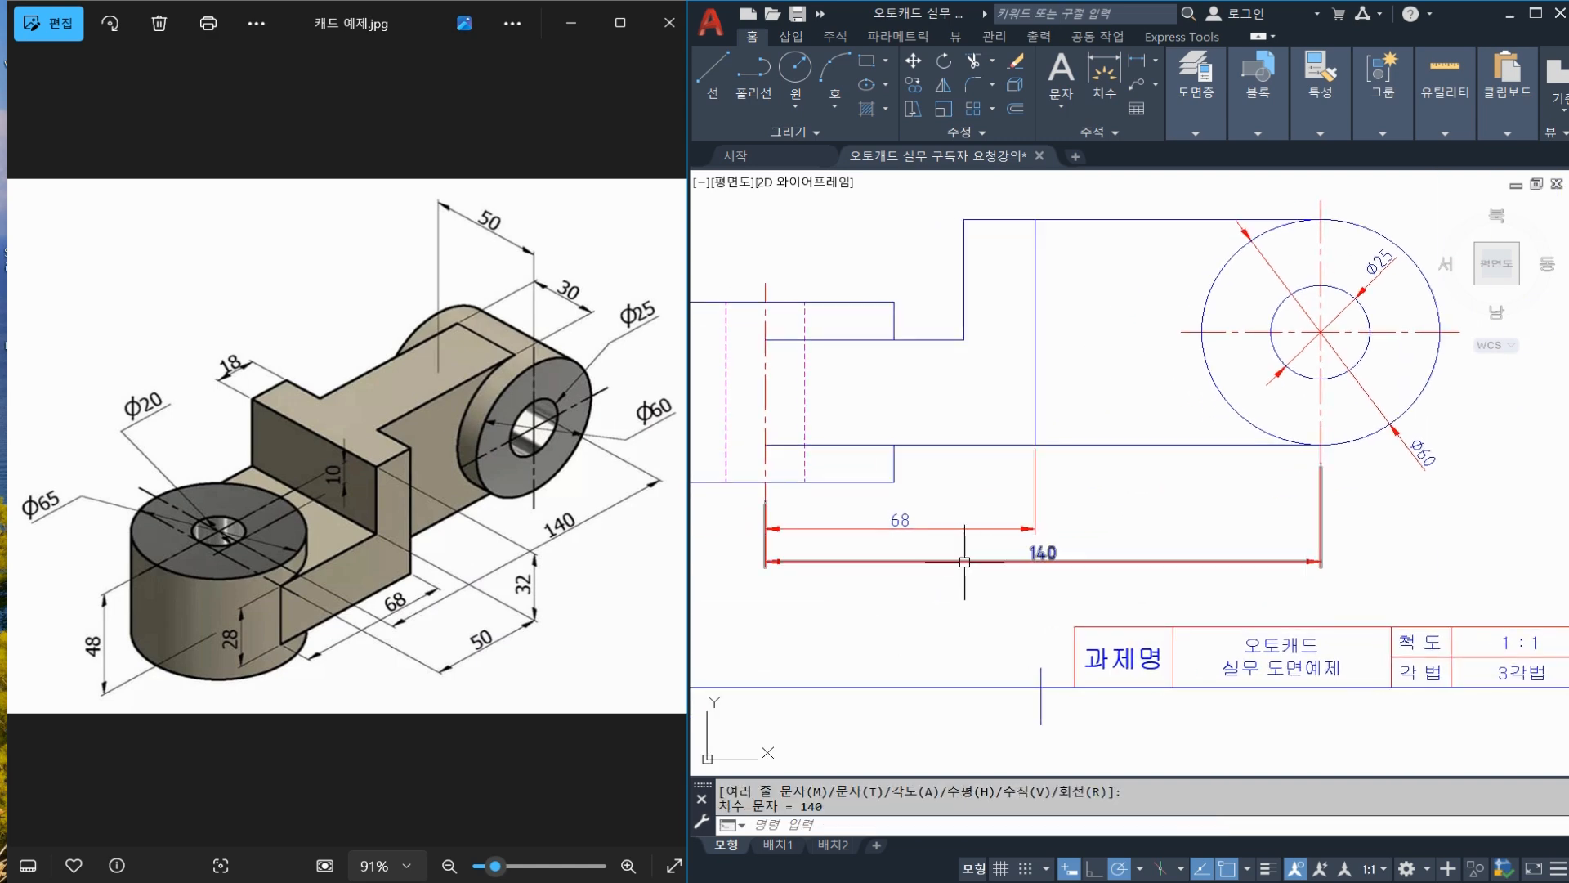
middle_click_drag(888, 429, 1055, 477)
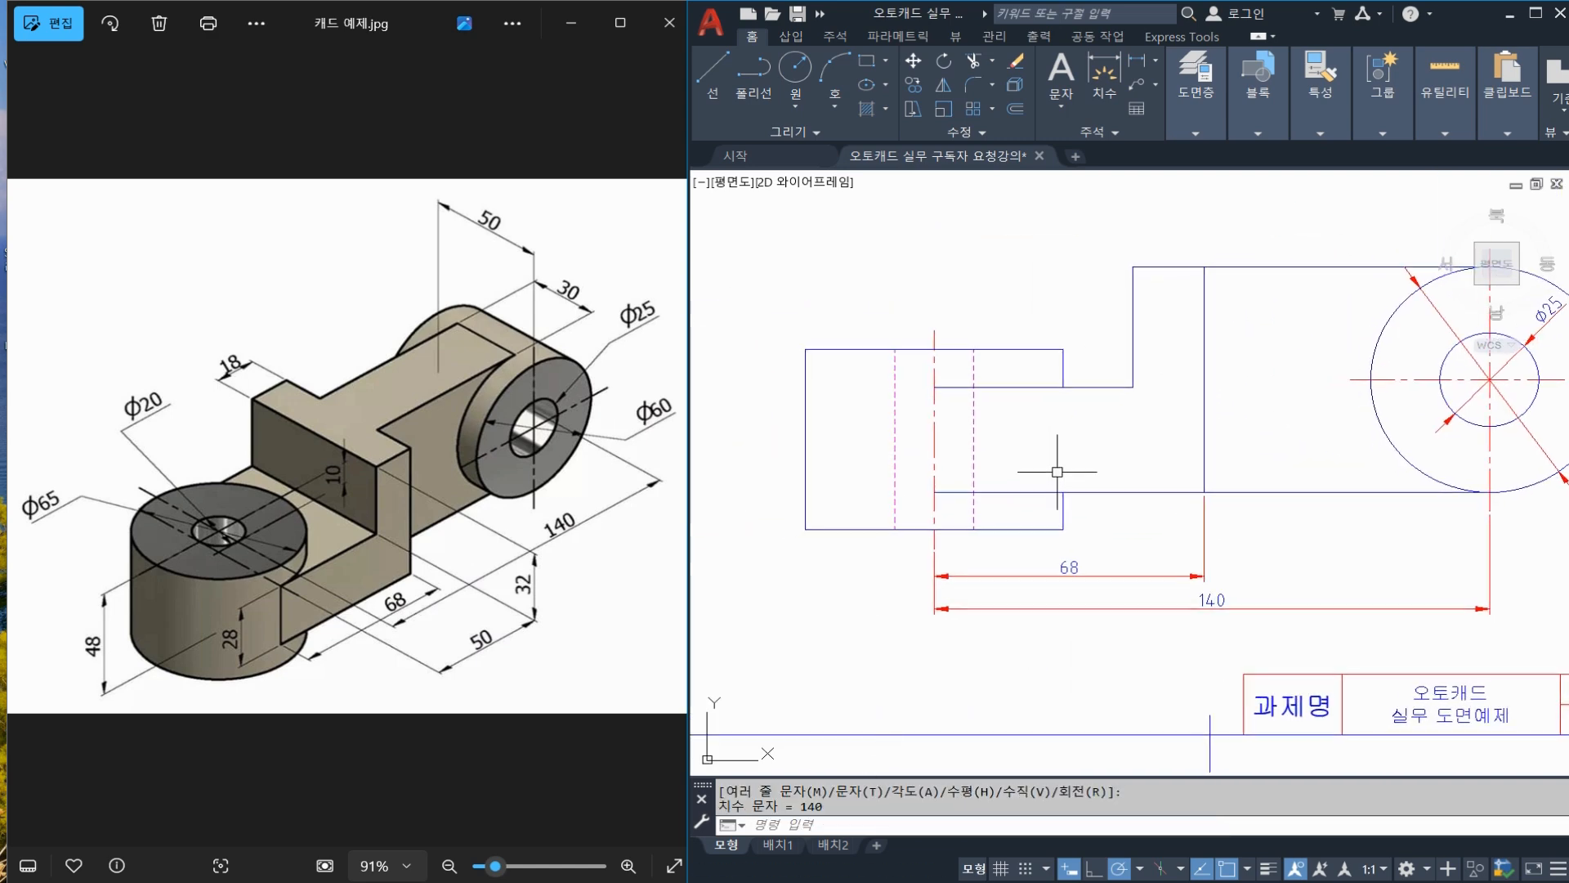
type("DLI")
key("Return")
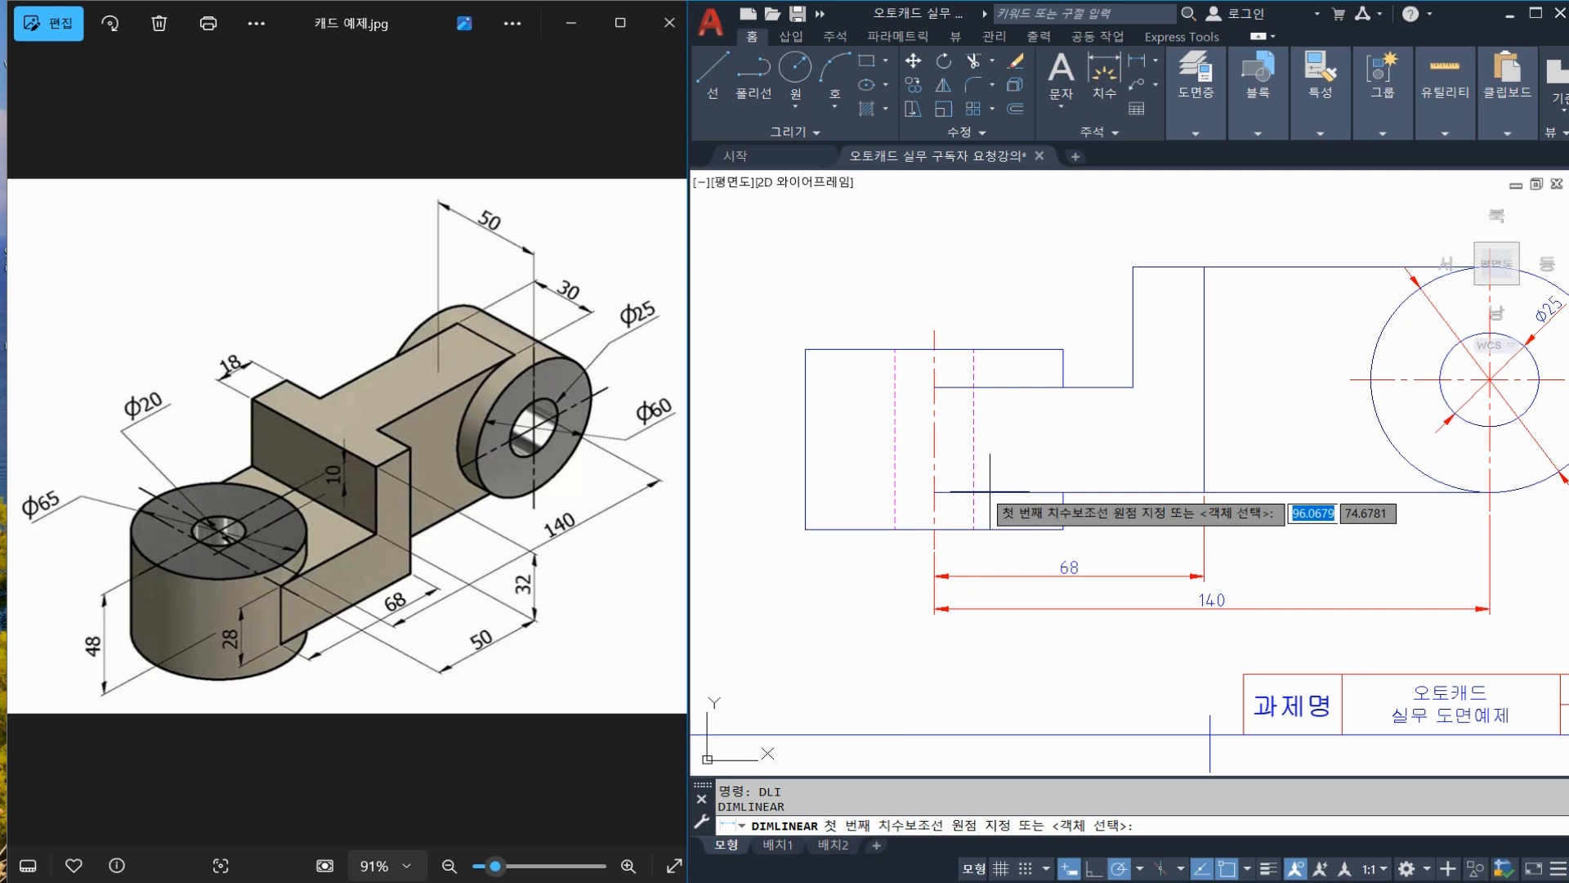
left_click(934, 493)
left_click(934, 388)
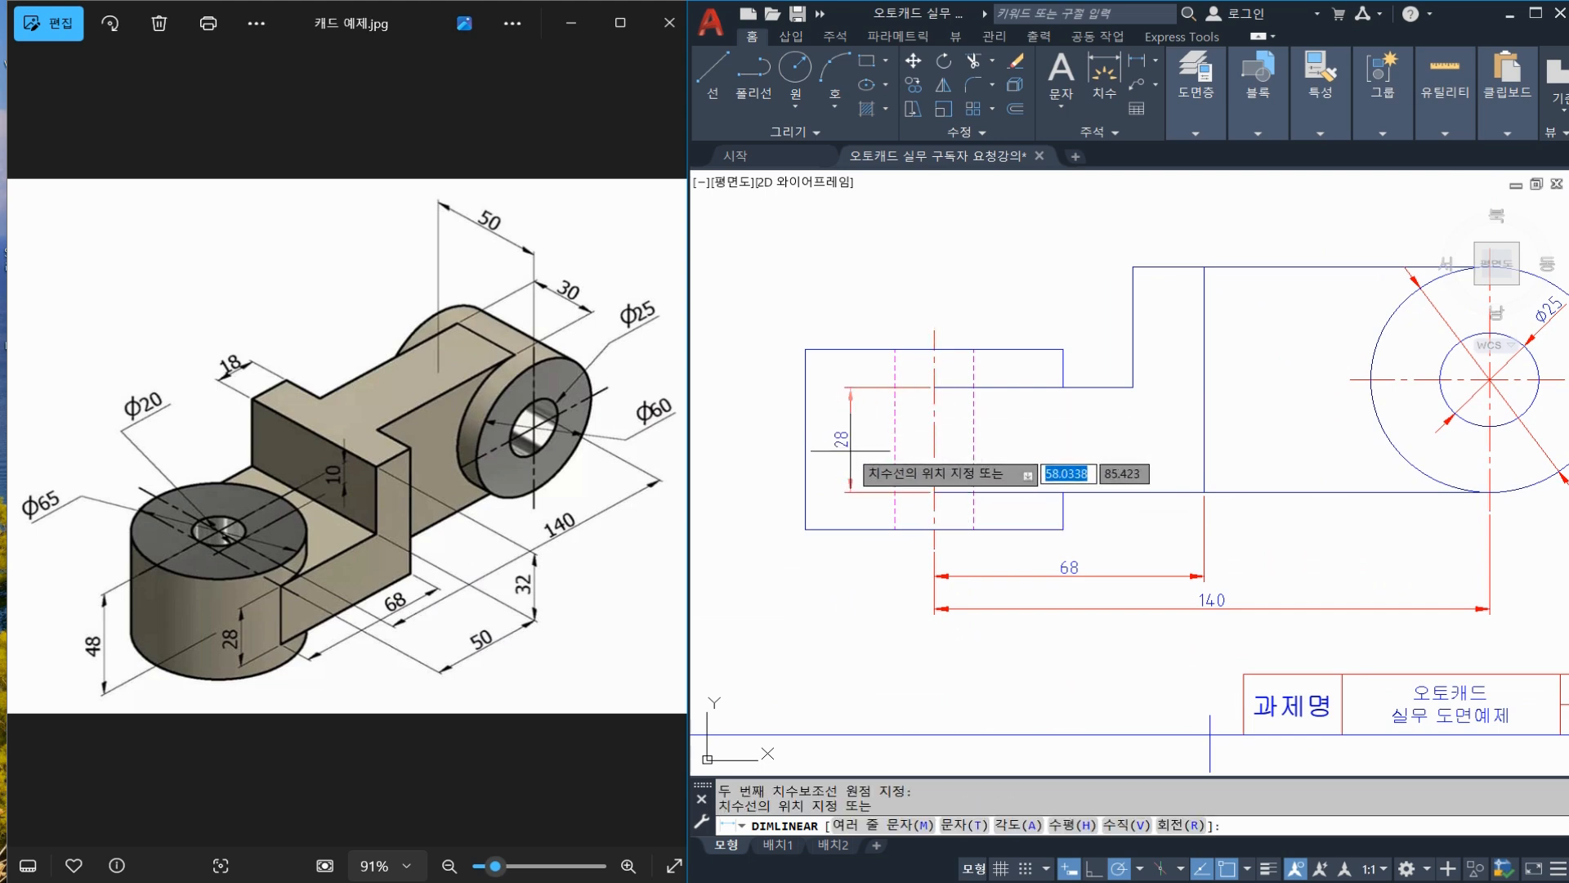
key("Escape")
Add a vertical dimension for the lower arm's thickness, placed inside the view between the hidden hole line and the boss edge
key("Return")
left_click(1025, 492)
left_click(1025, 387)
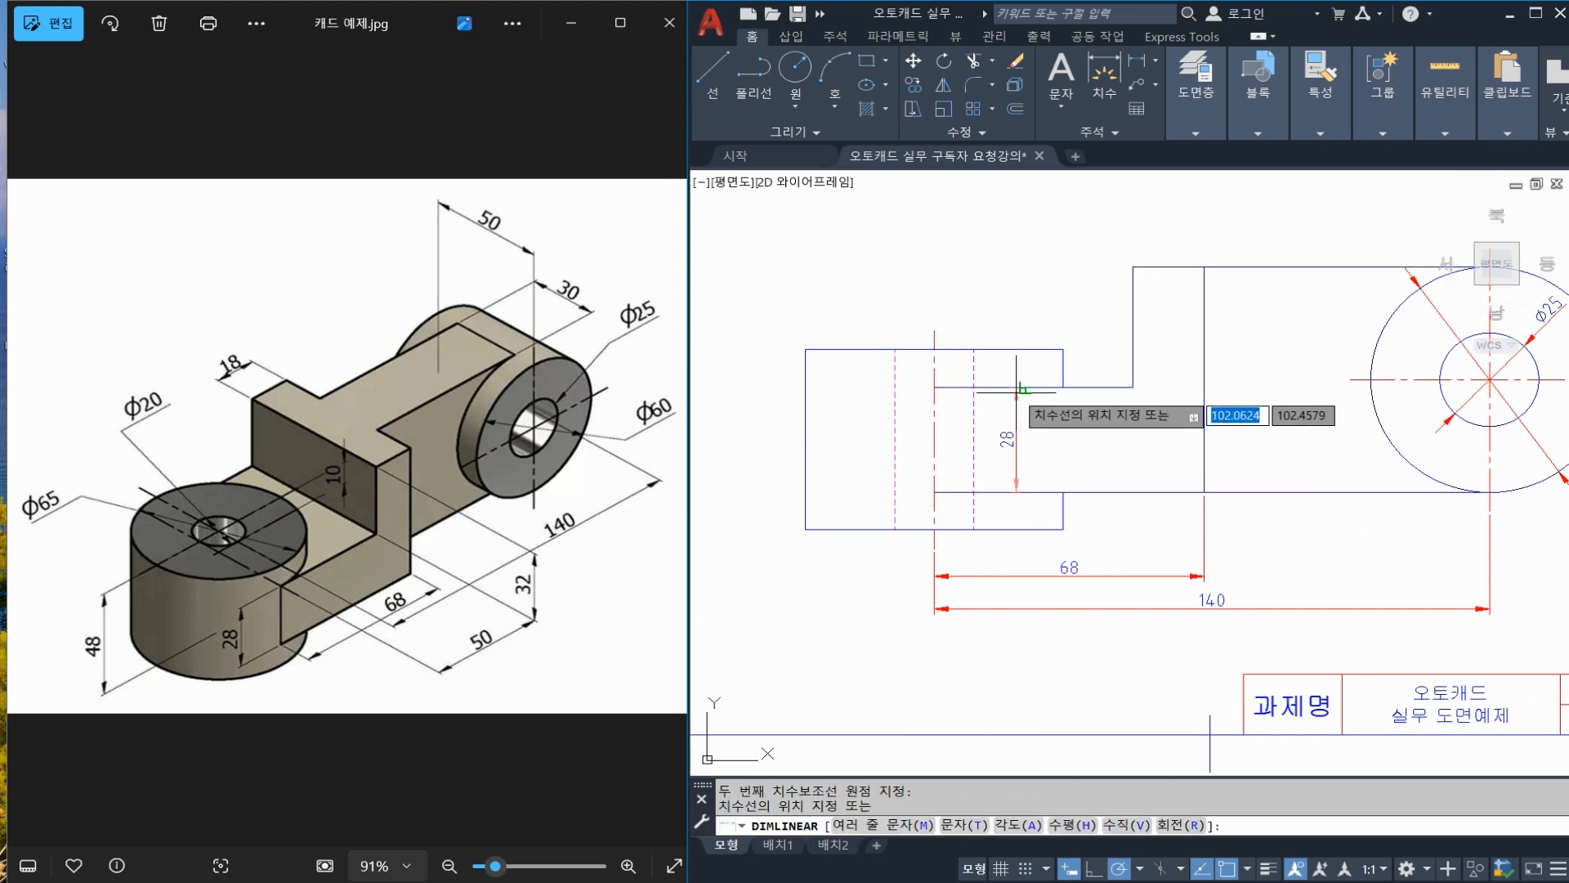
left_click(1022, 442)
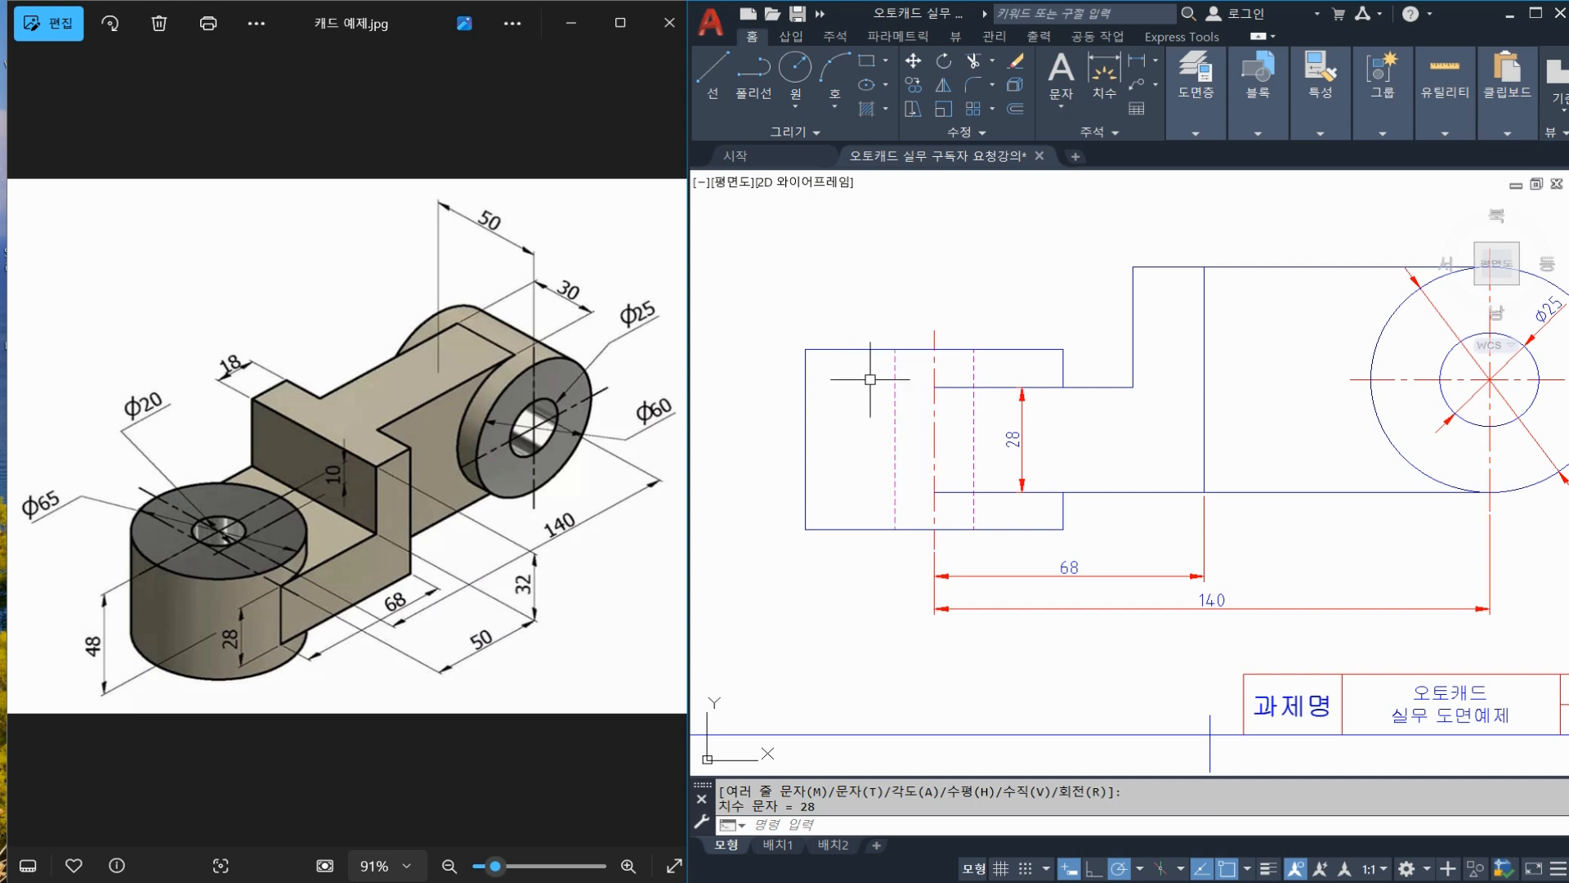
Dimension the Ø65 boss's full height with a vertical dimension outside its outer edge
type("li")
key("Return")
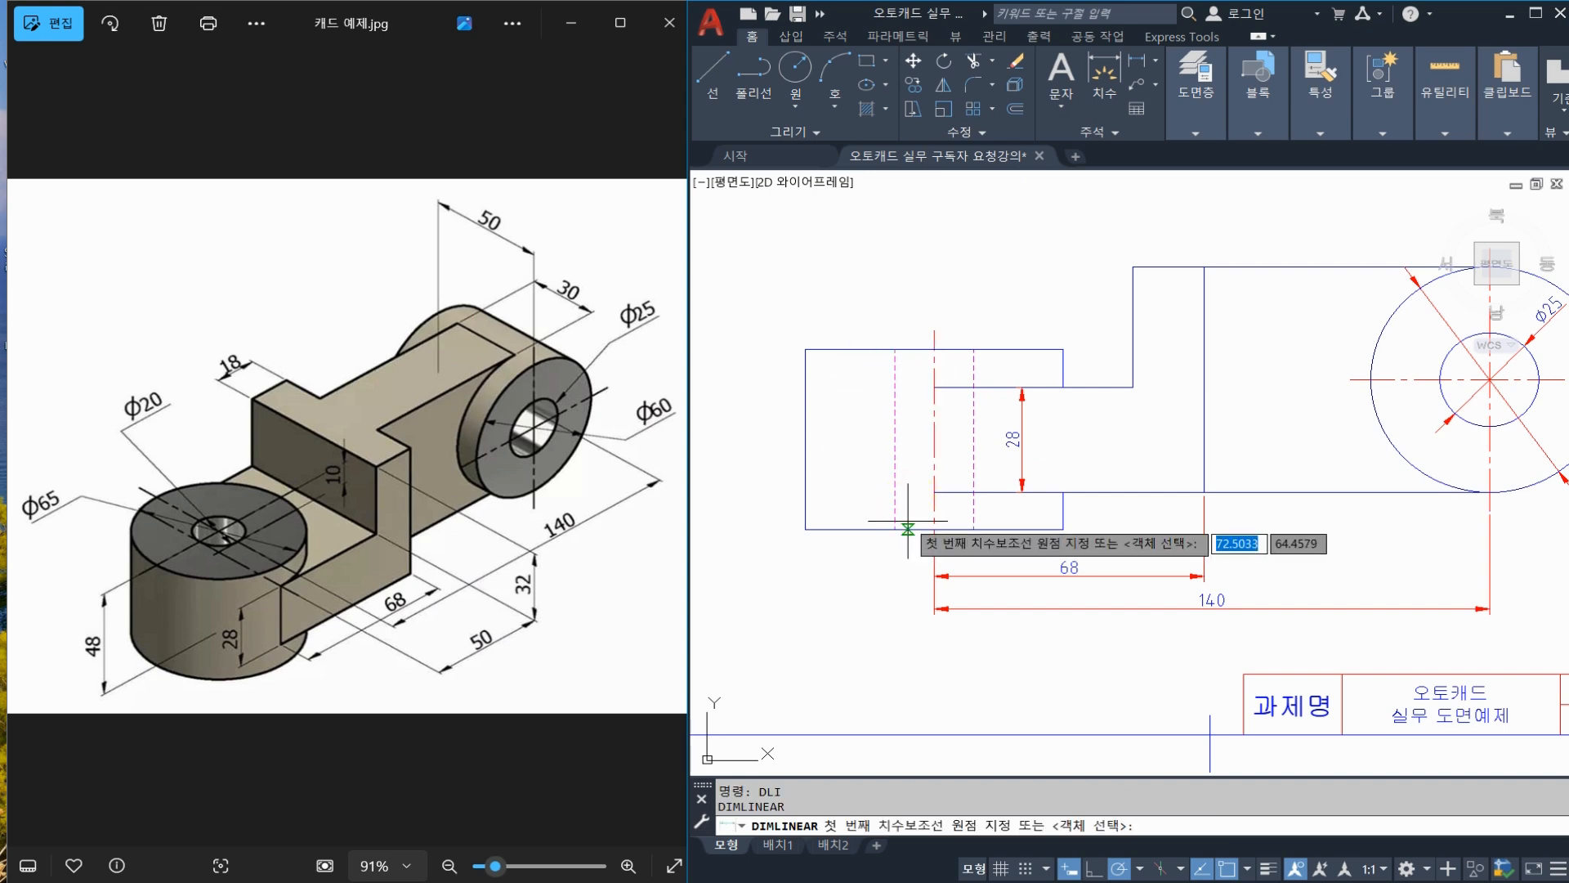
left_click(805, 530)
left_click(805, 347)
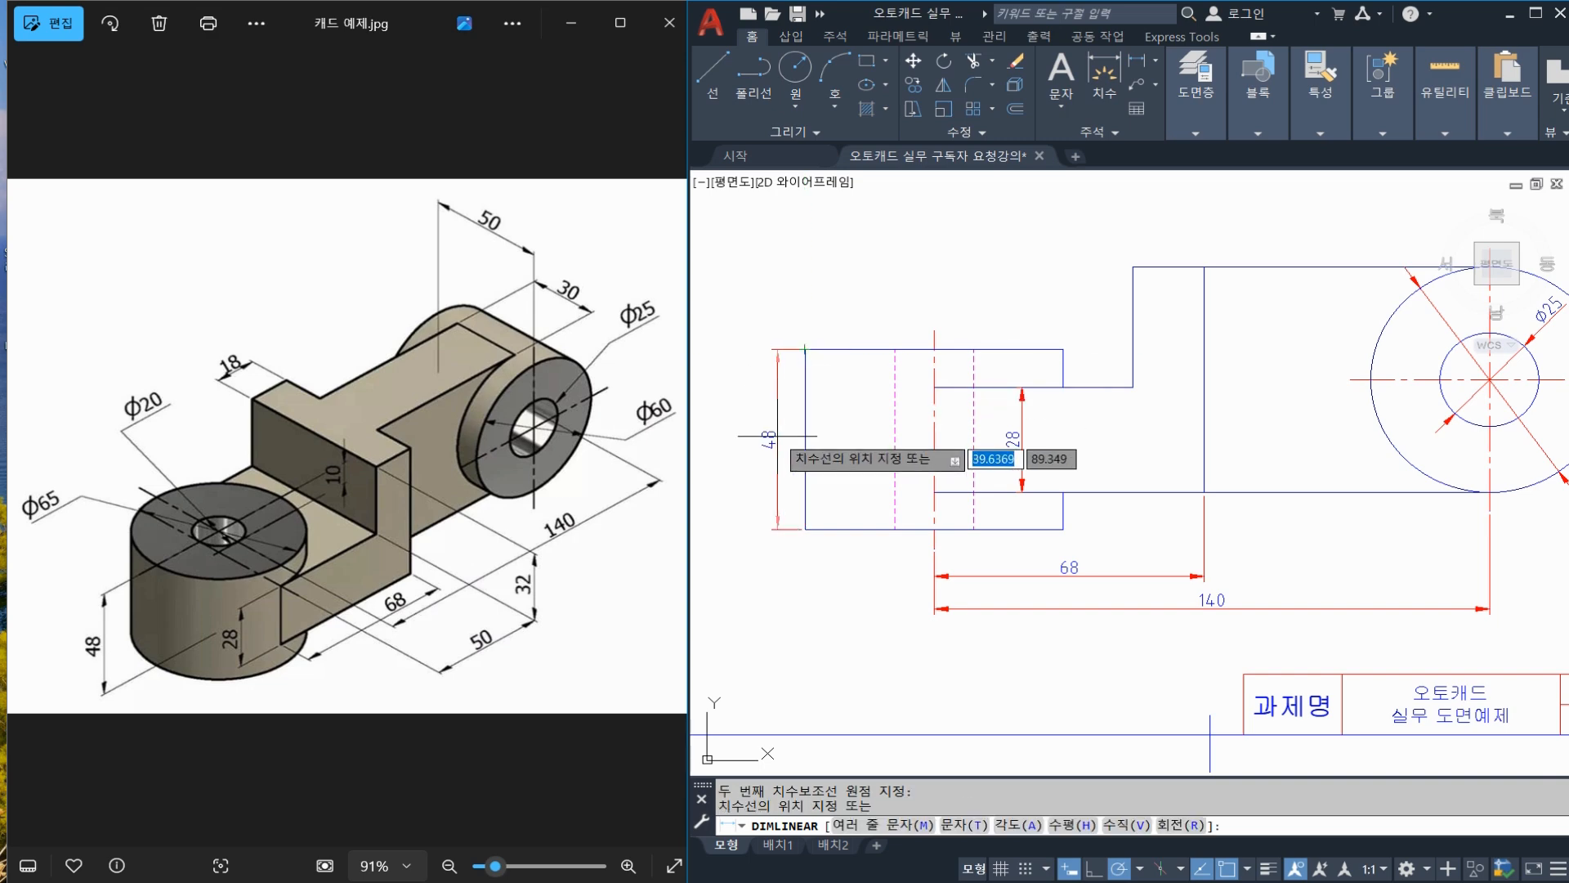
left_click(747, 441)
Add a vertical dimension between the Ø65 boss's top edge and the lower arm's upper edge, placed just beyond the boss's inner side
key("space")
left_click(1062, 349)
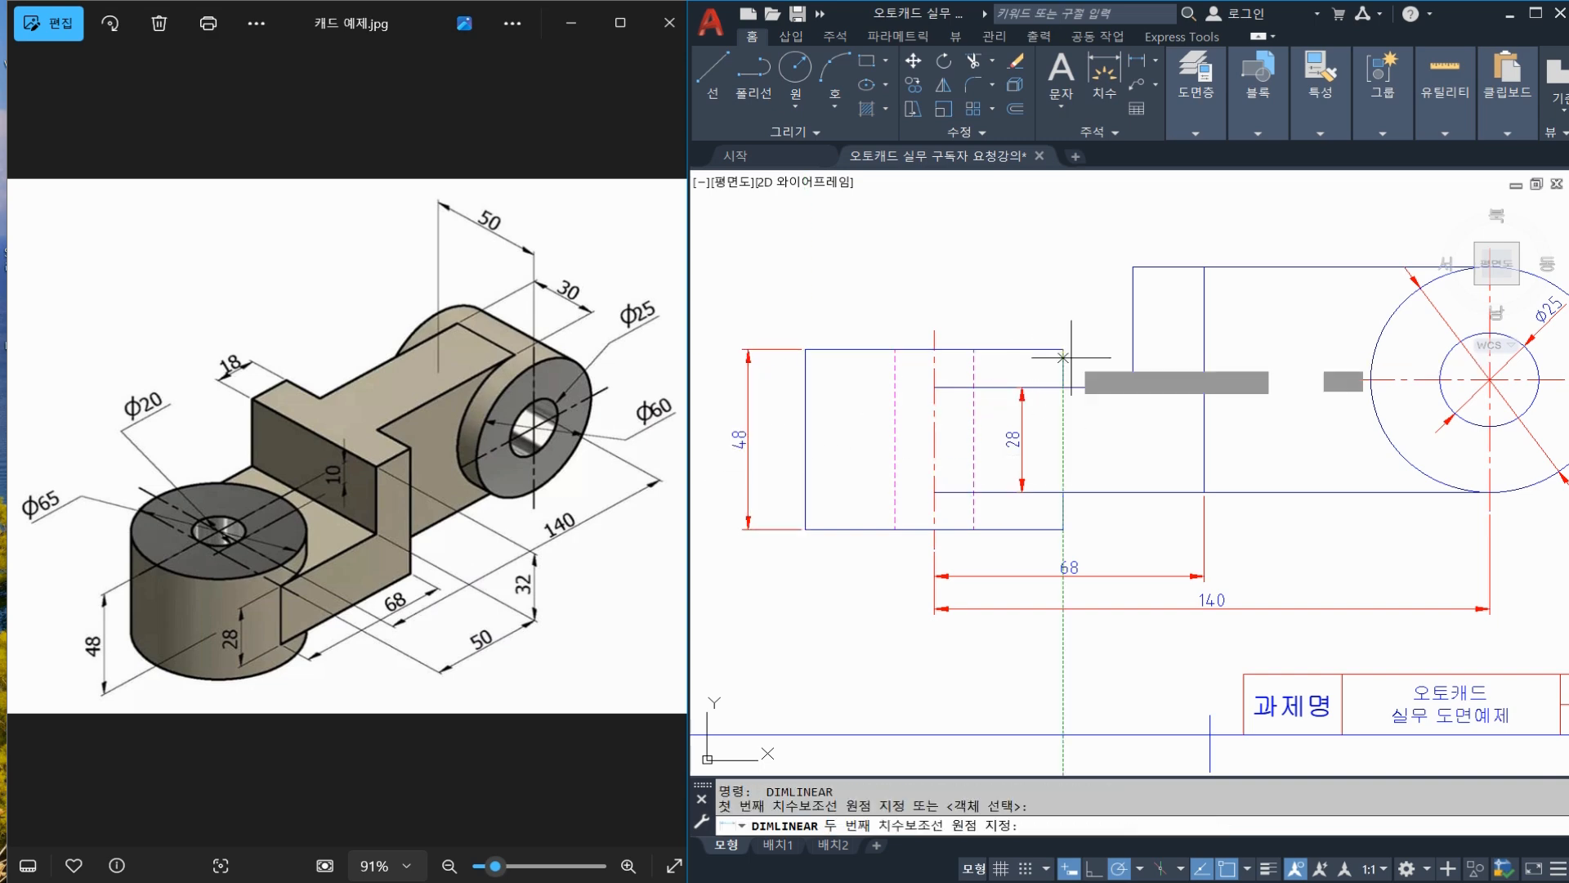
left_click(1062, 387)
left_click(1100, 358)
key("Escape")
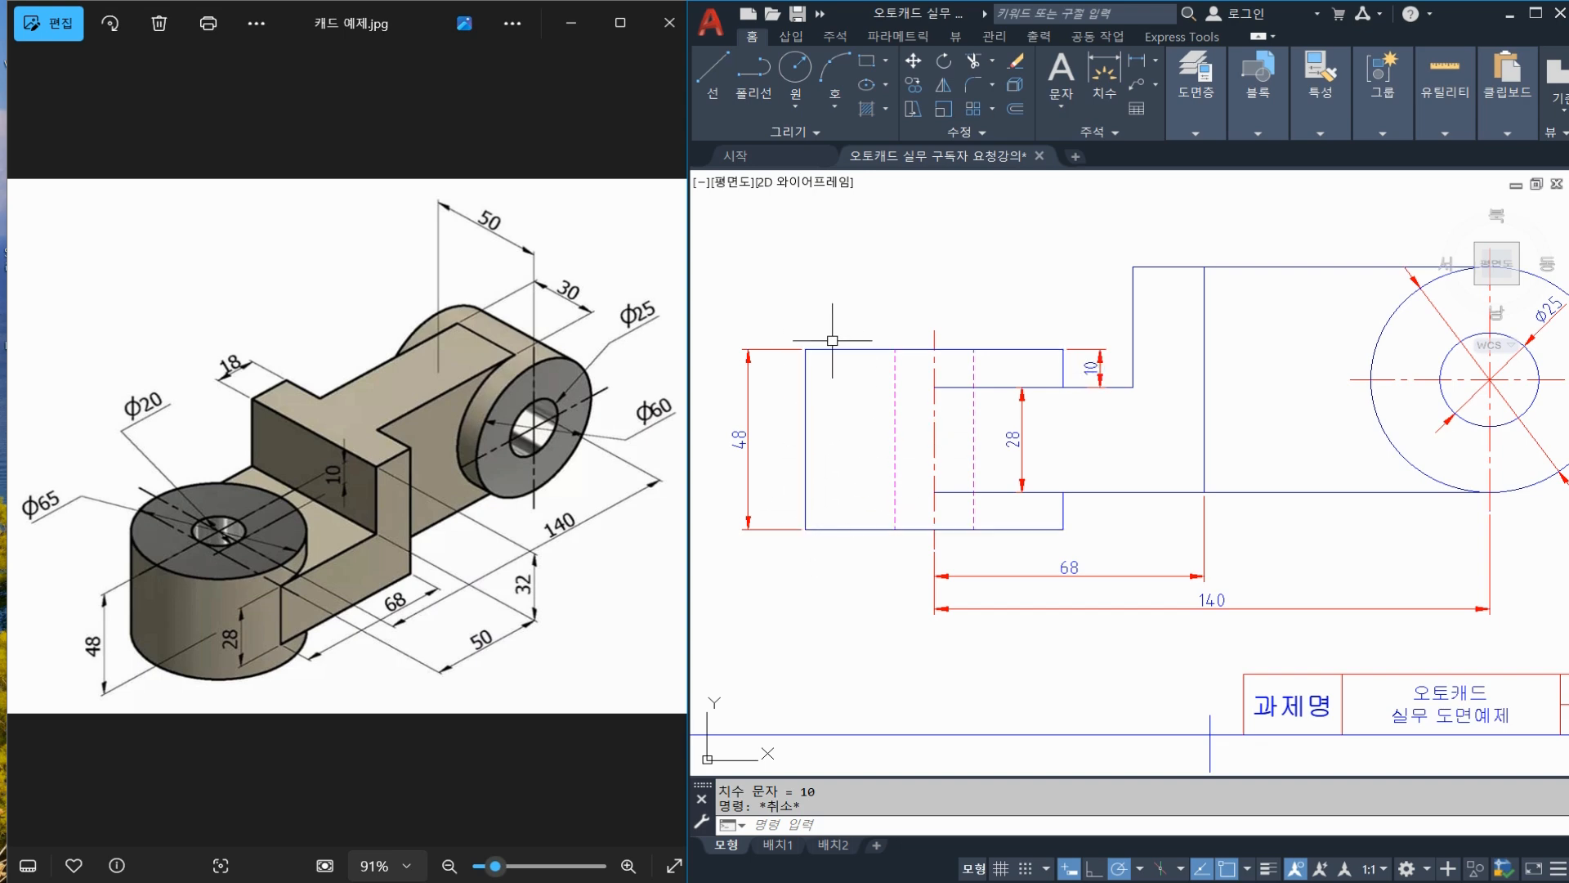
Dimension the upright plate's thickness with a horizontal linear dimension above its top edge
middle_click_drag(959, 391, 899, 427)
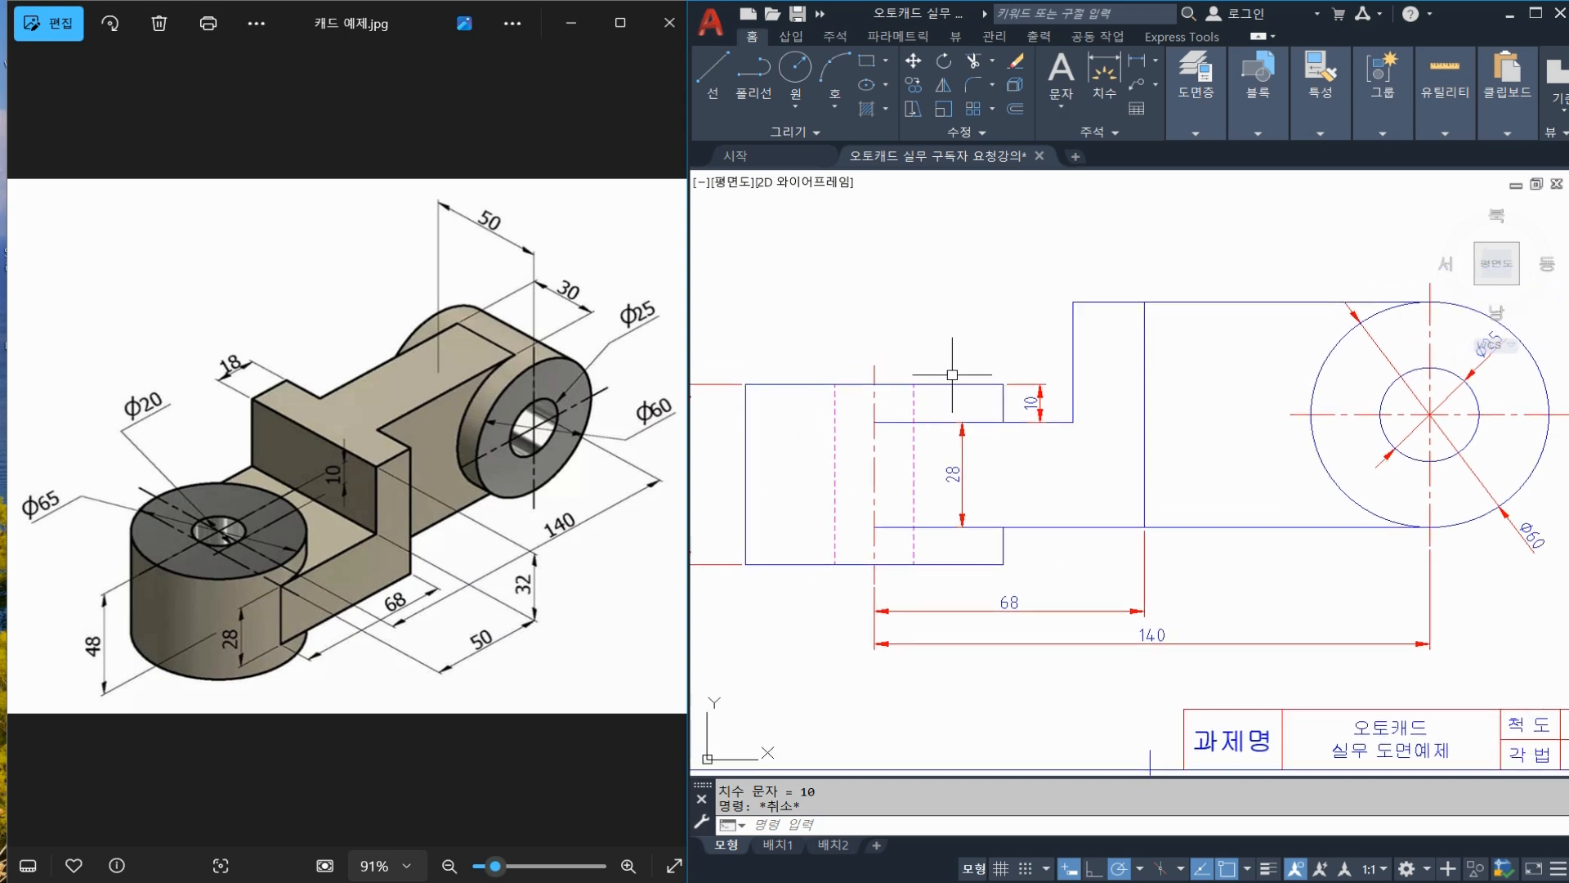
type("DLI")
key("Return")
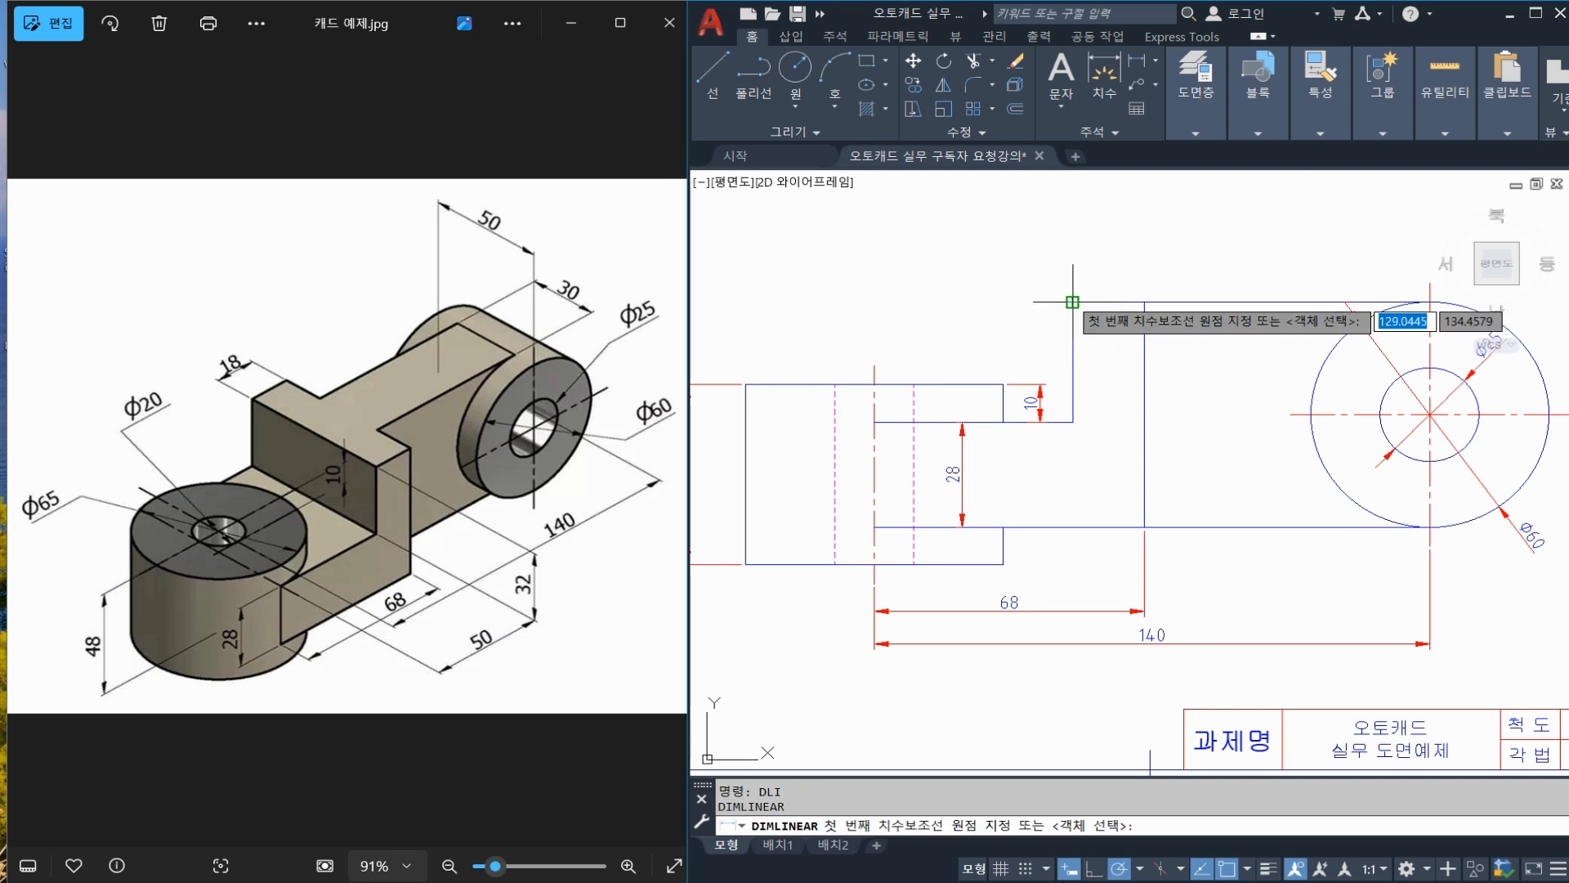
left_click(1074, 304)
left_click(1144, 304)
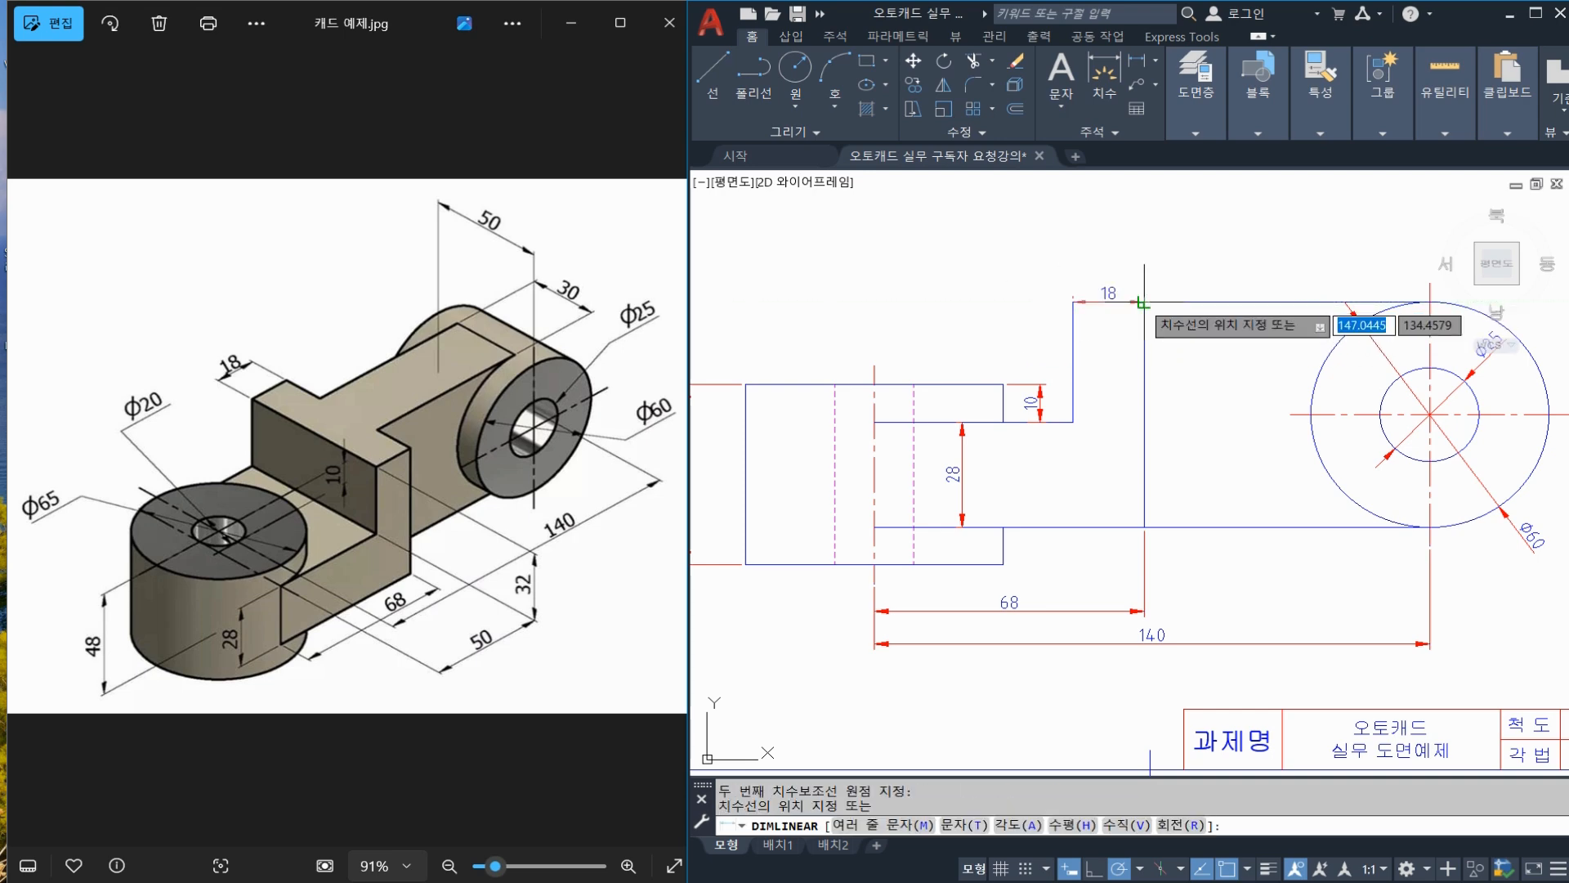
left_click(1115, 255)
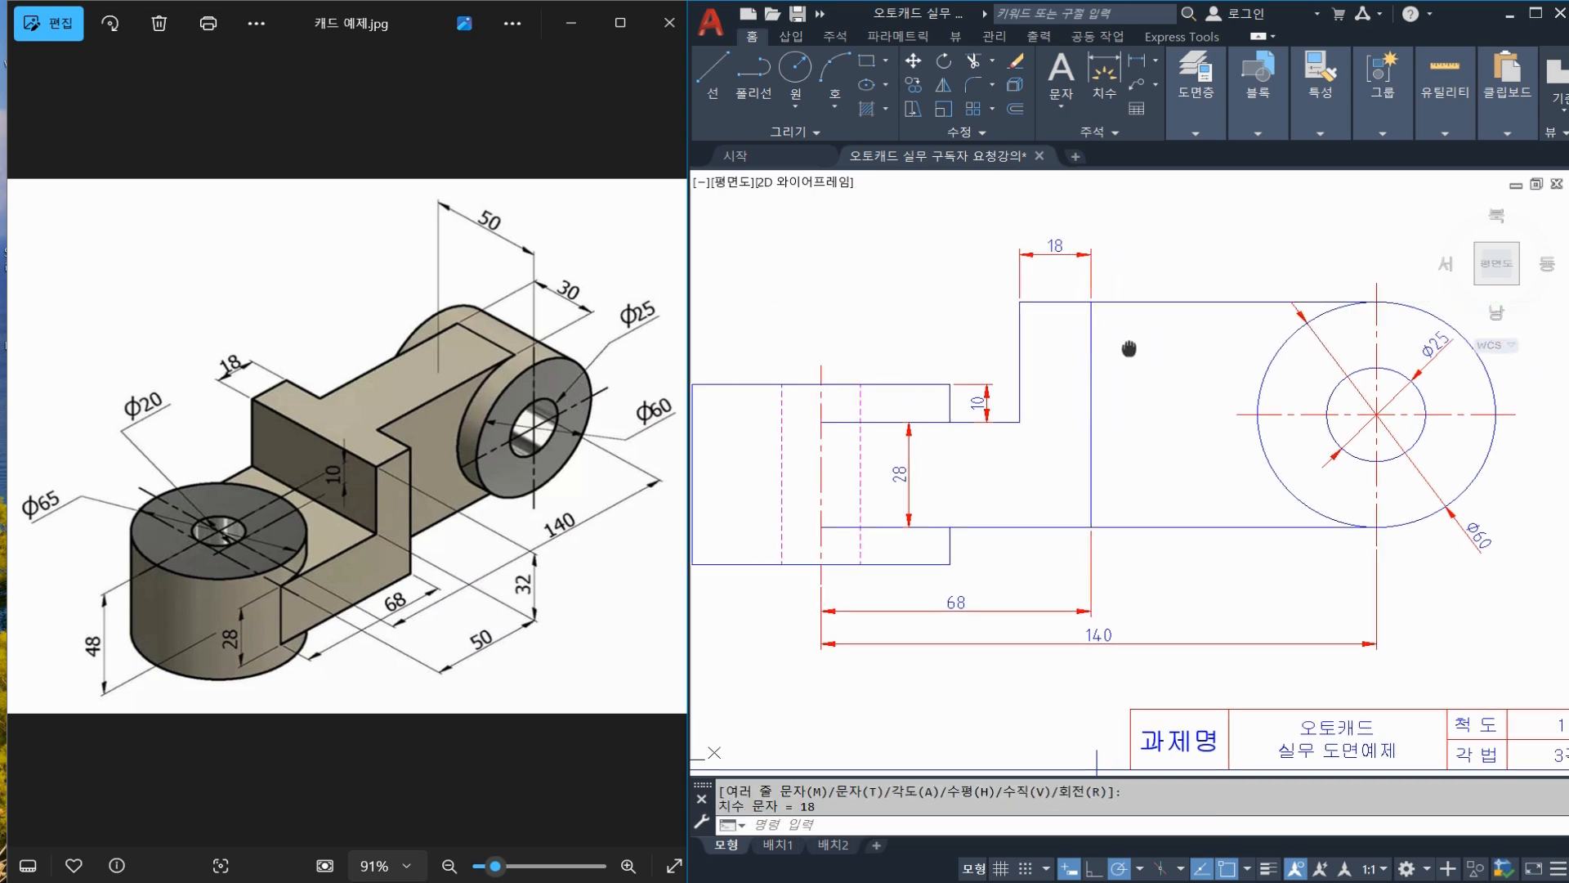
middle_click_drag(1186, 345, 1113, 343)
scroll(1120, 338, "down", 2)
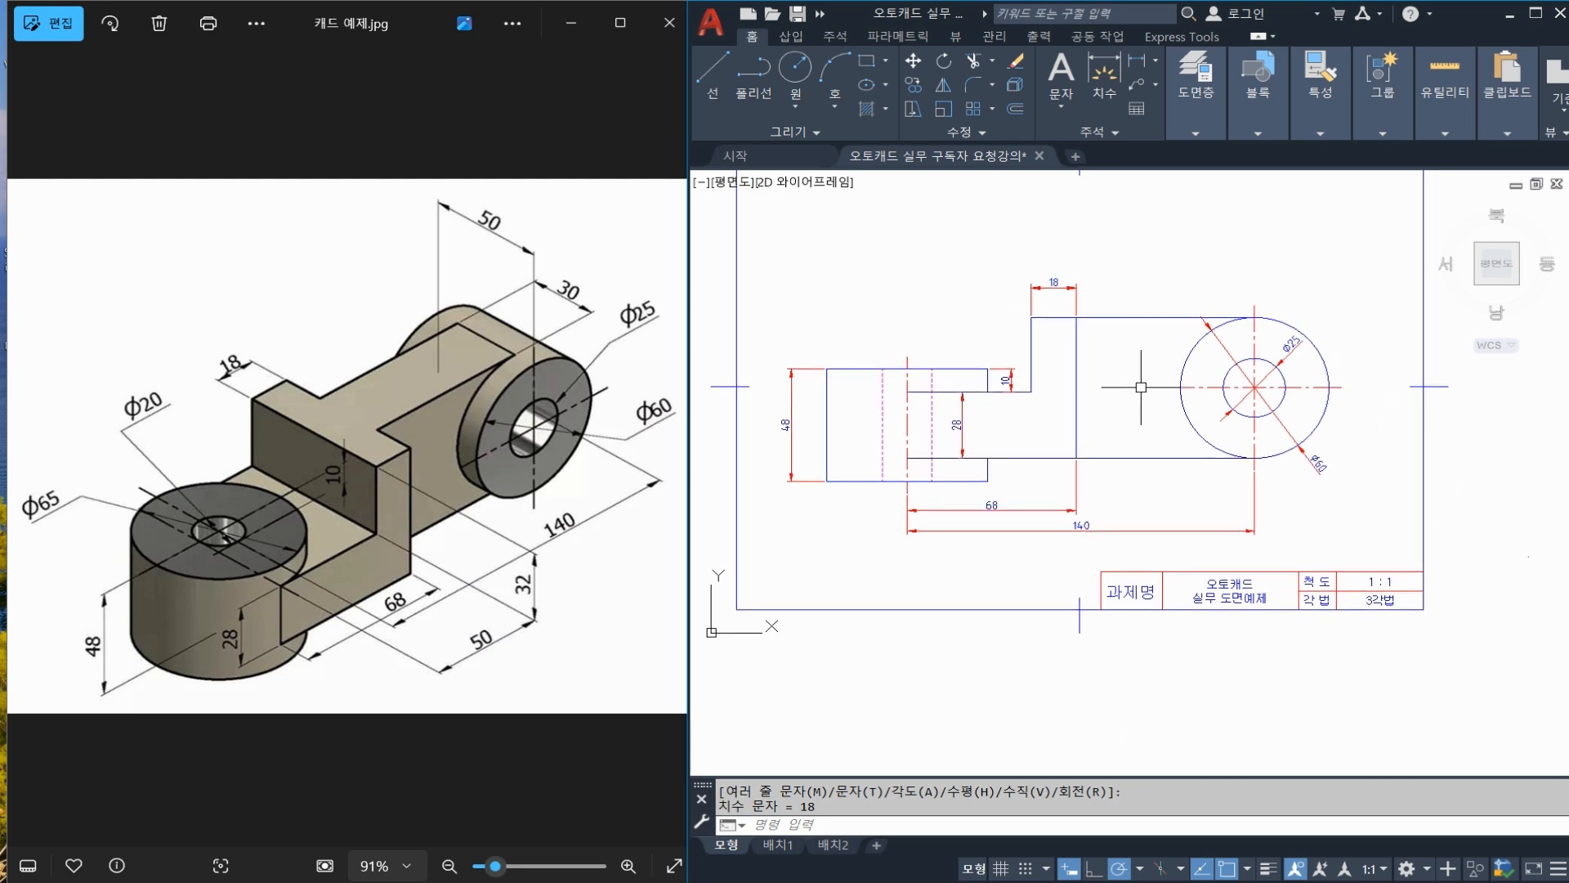
scroll(1108, 378, "up", 1)
scroll(992, 405, "down", 1)
middle_click_drag(992, 405, 1020, 397)
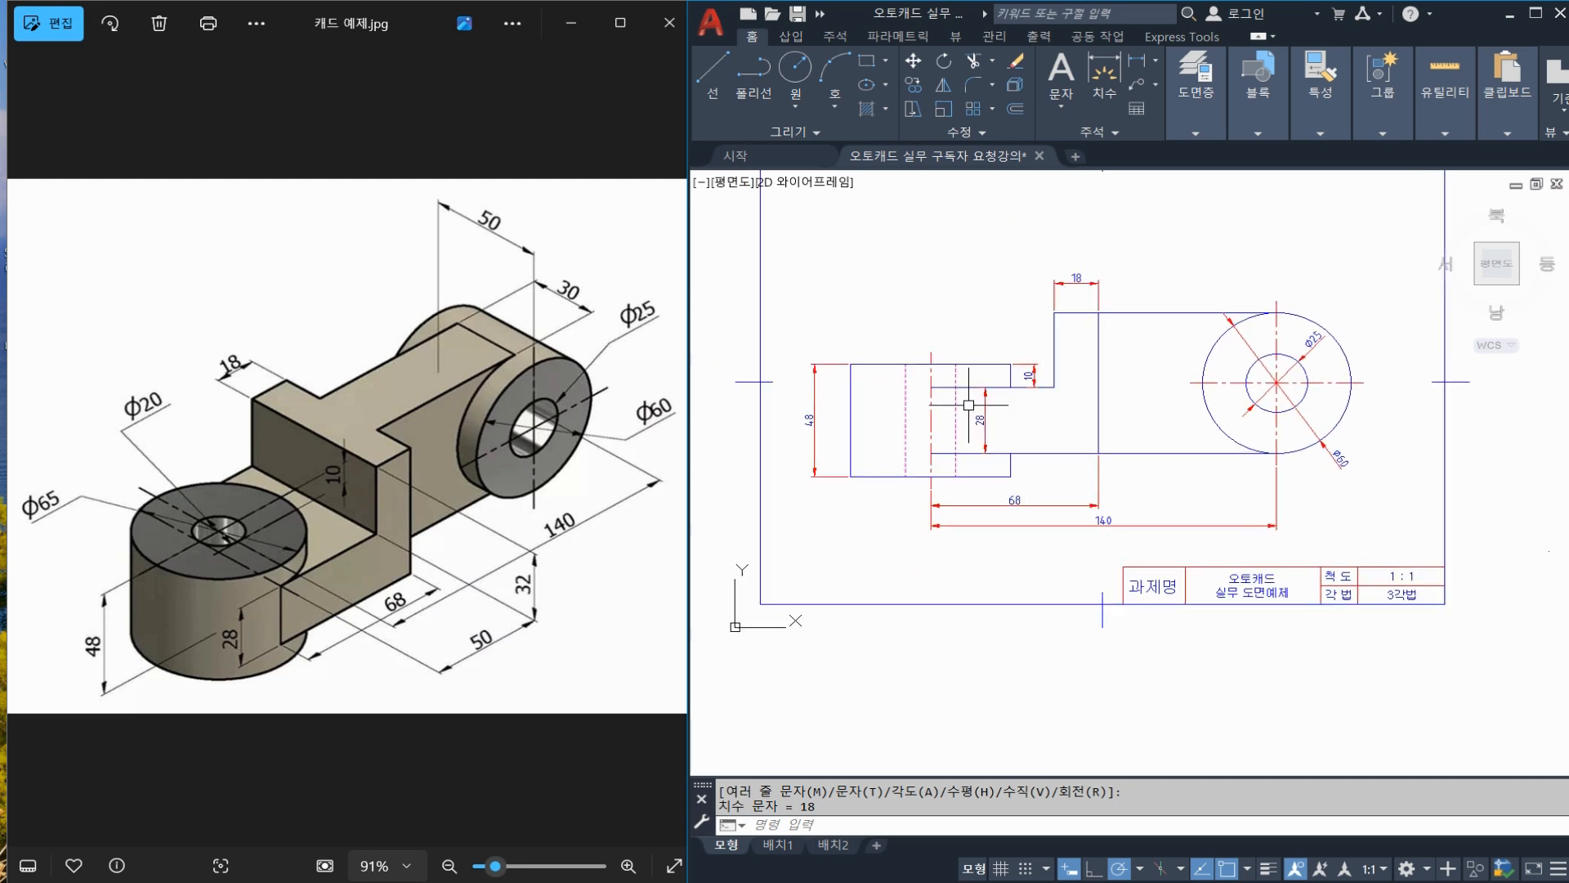
key("Escape")
key("Escape")
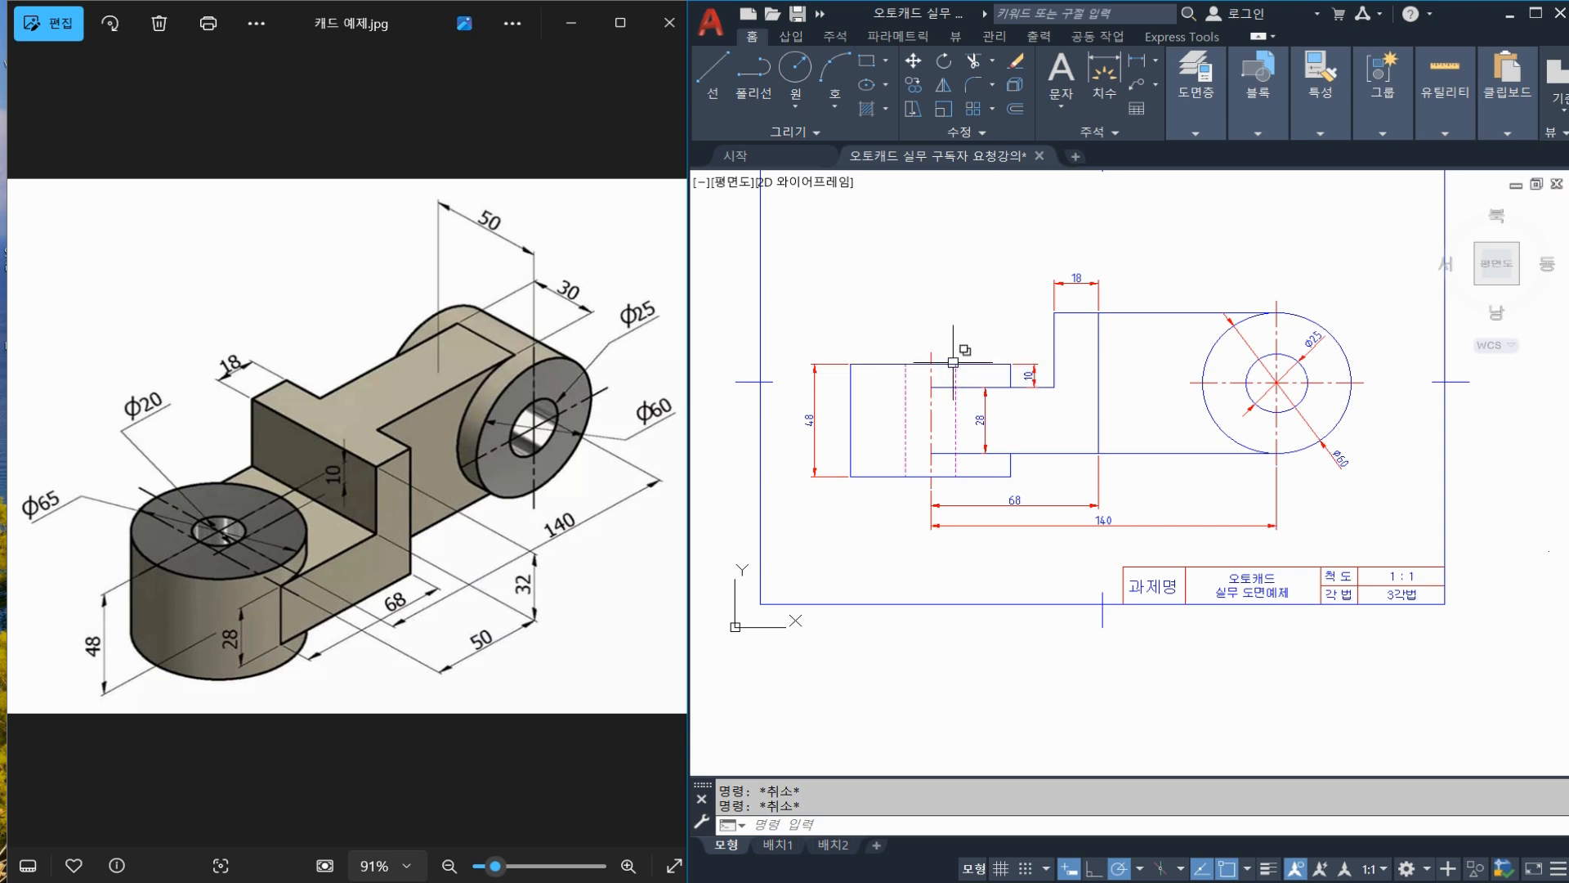
scroll(950, 360, "up", 2)
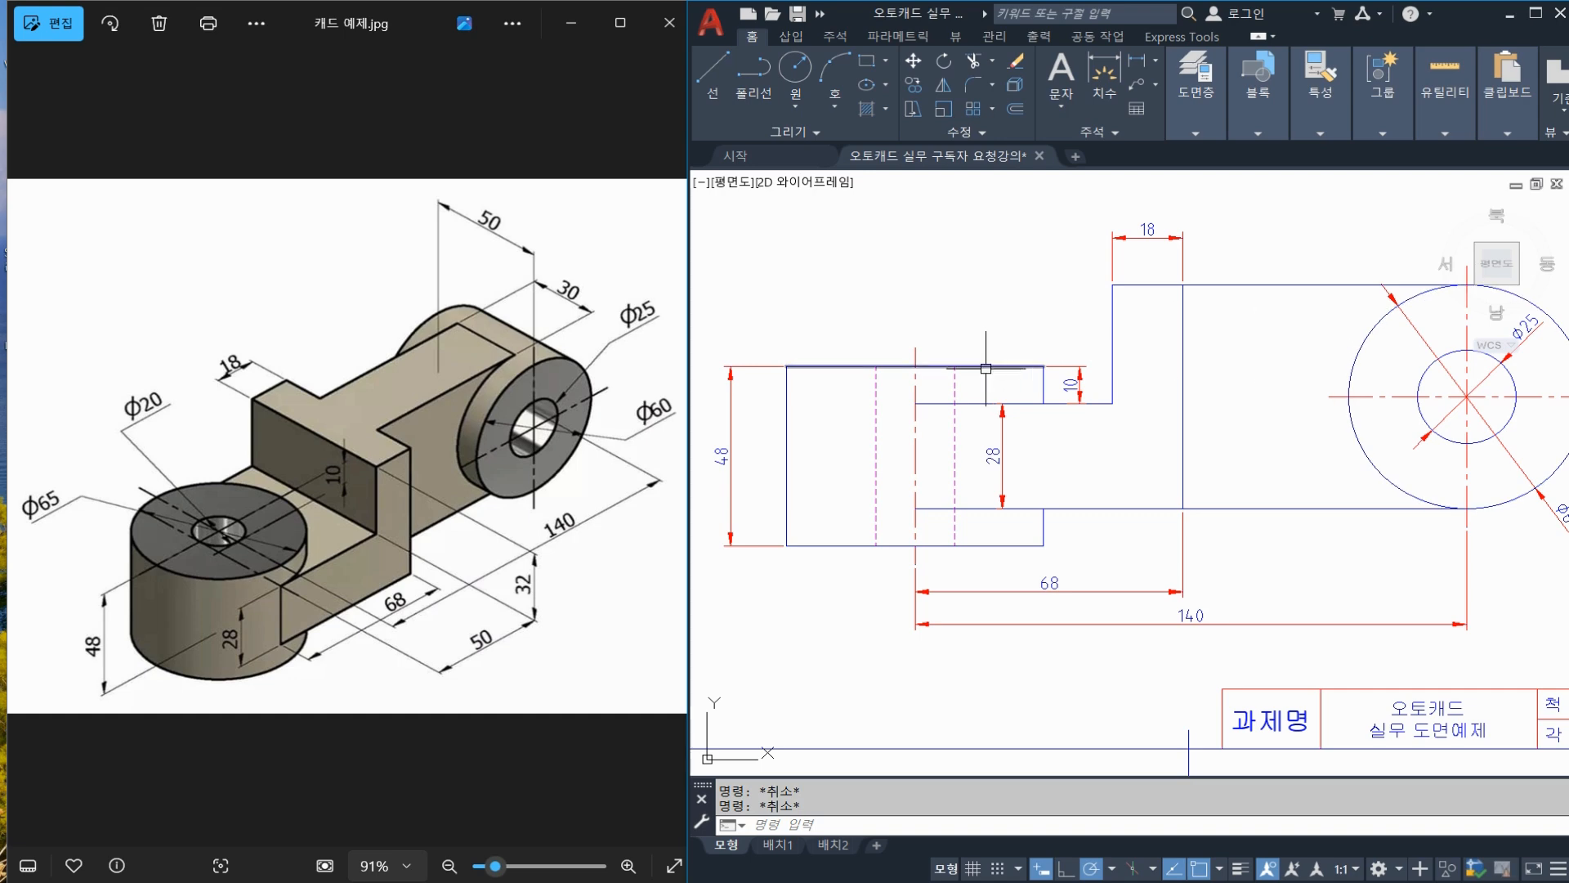
key("Return")
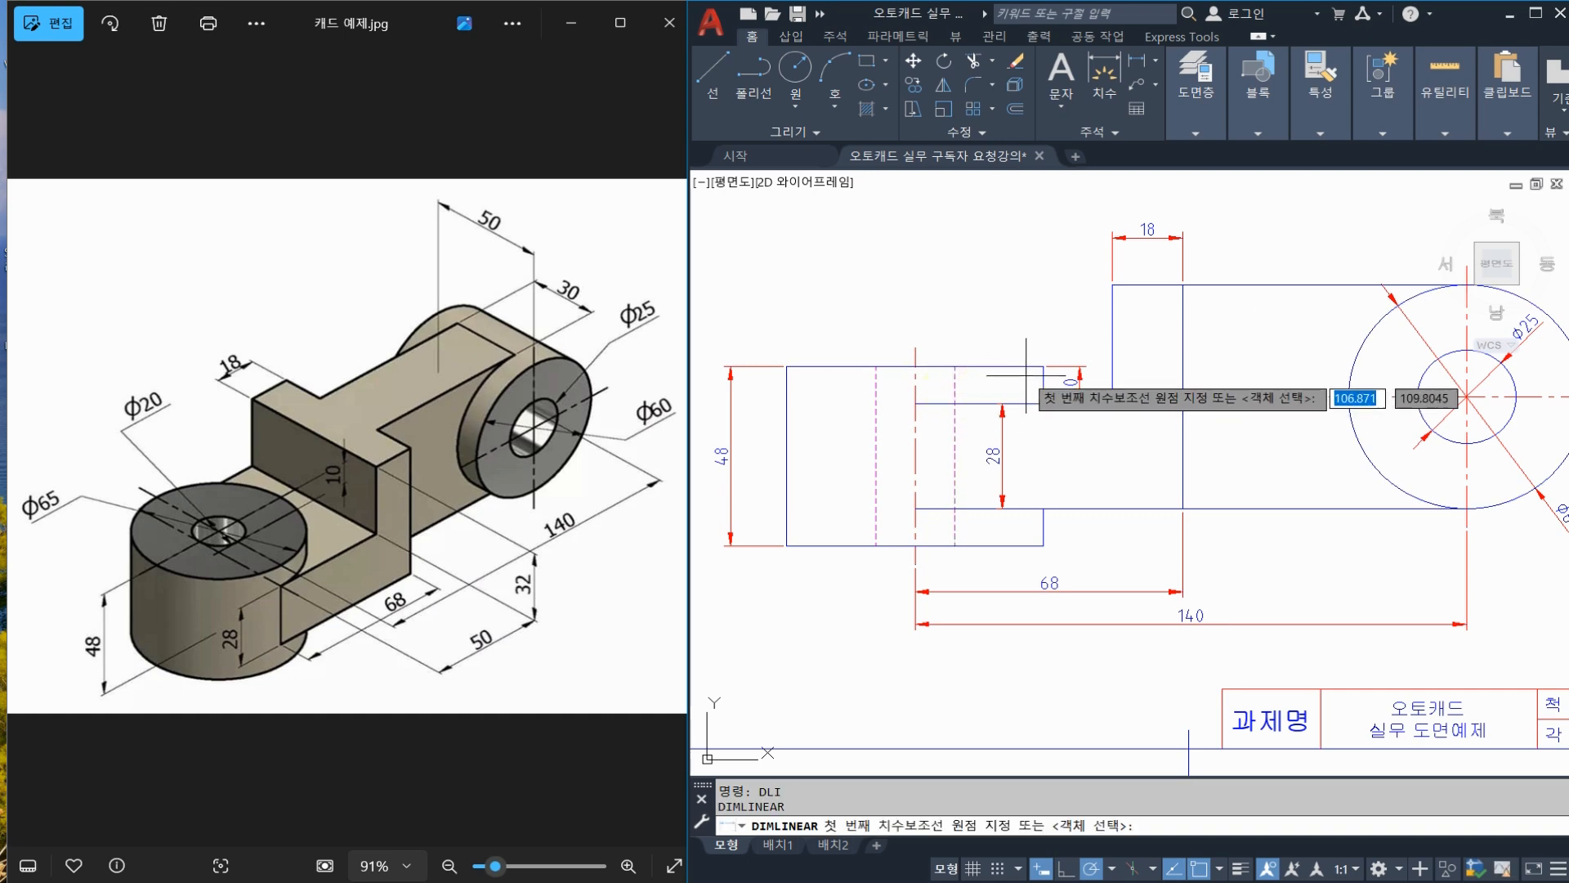
left_click(1030, 369)
key("Escape")
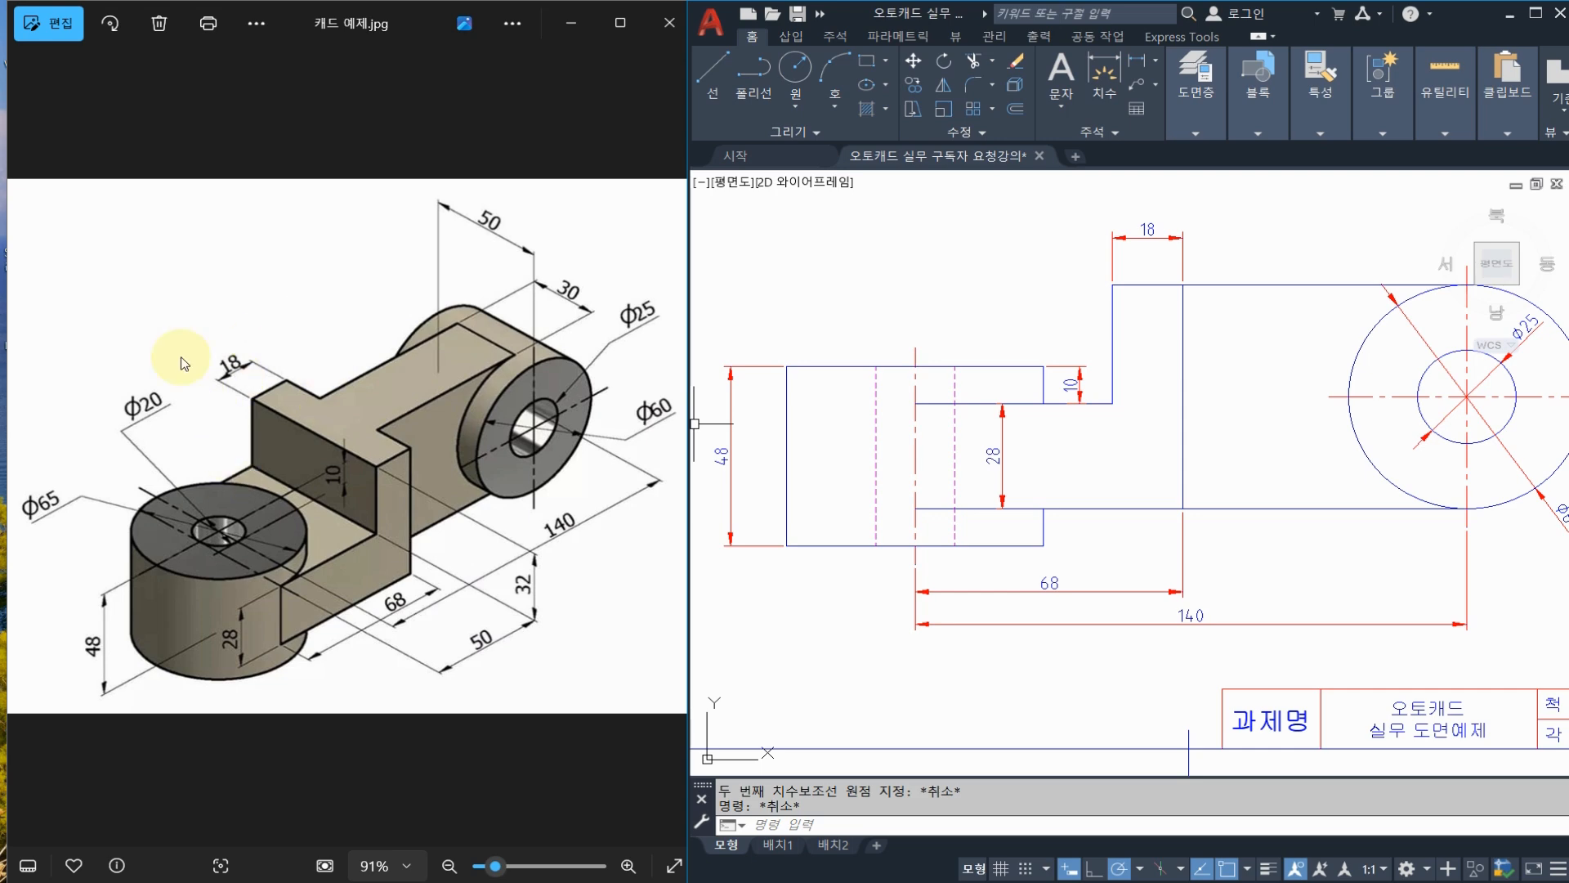
key("Escape")
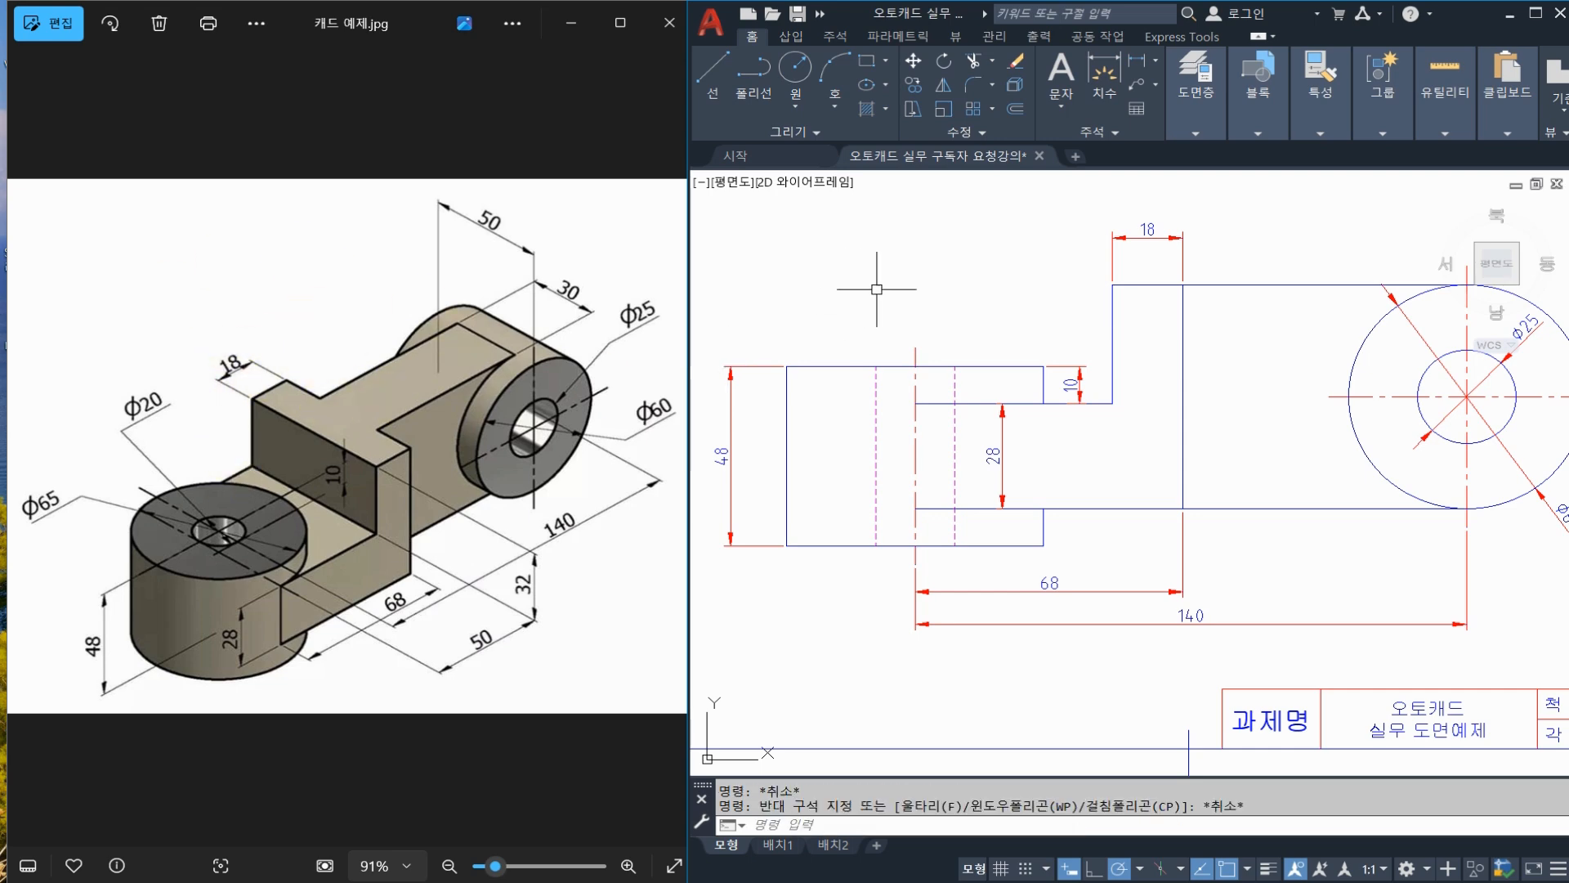
Add a horizontal linear dimension between the two hidden hole lines, placed above the vertical boss
scroll(935, 312, "down", 2)
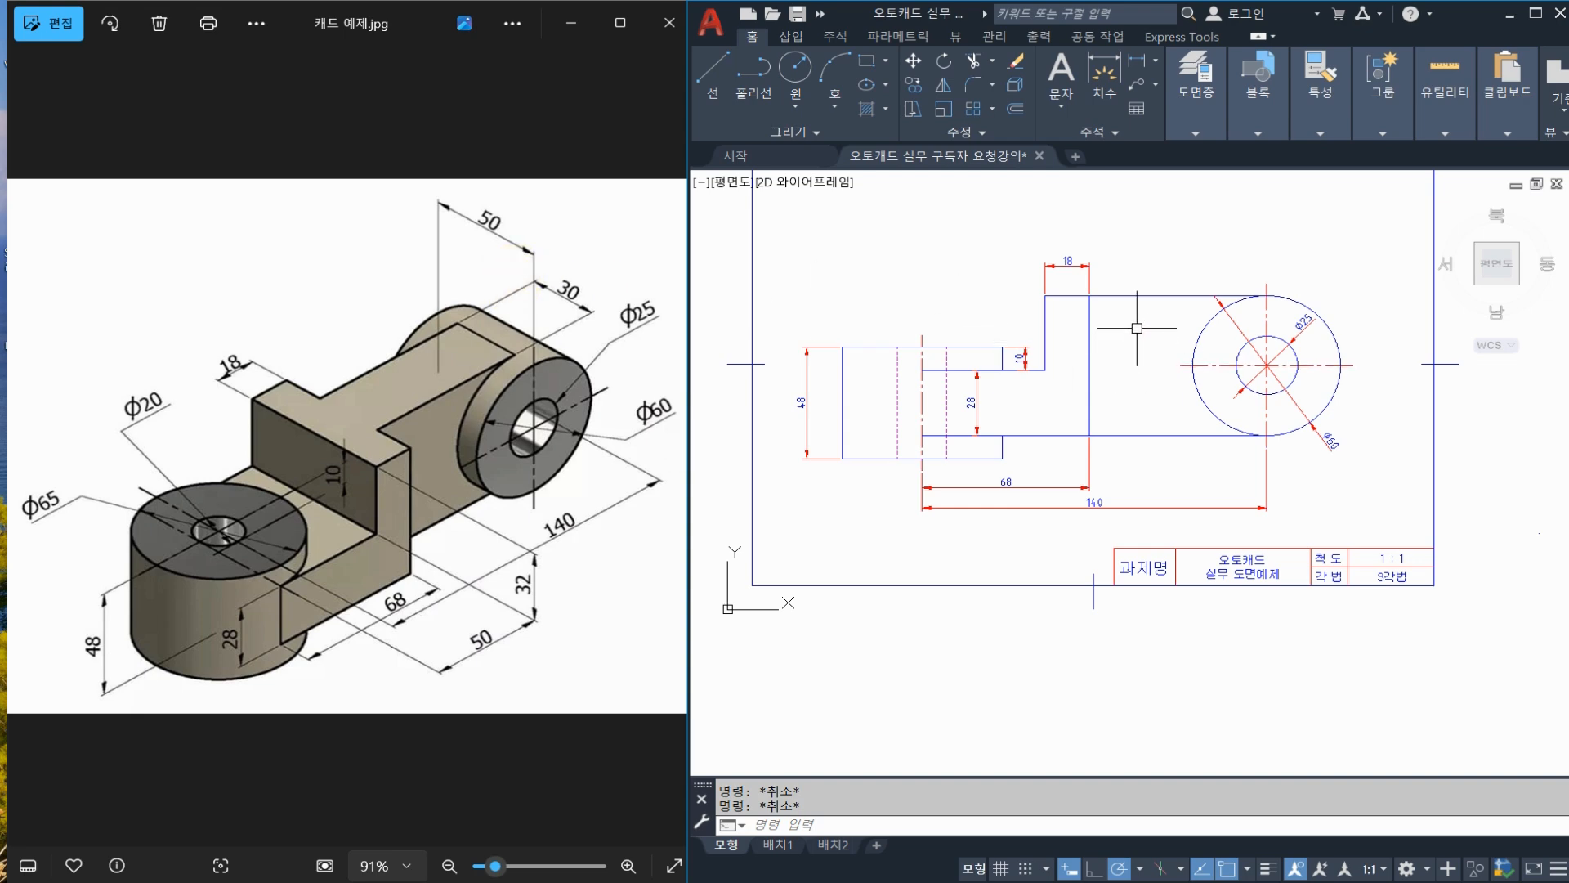
middle_click_drag(1140, 314, 1140, 362)
scroll(1117, 337, "up", 2)
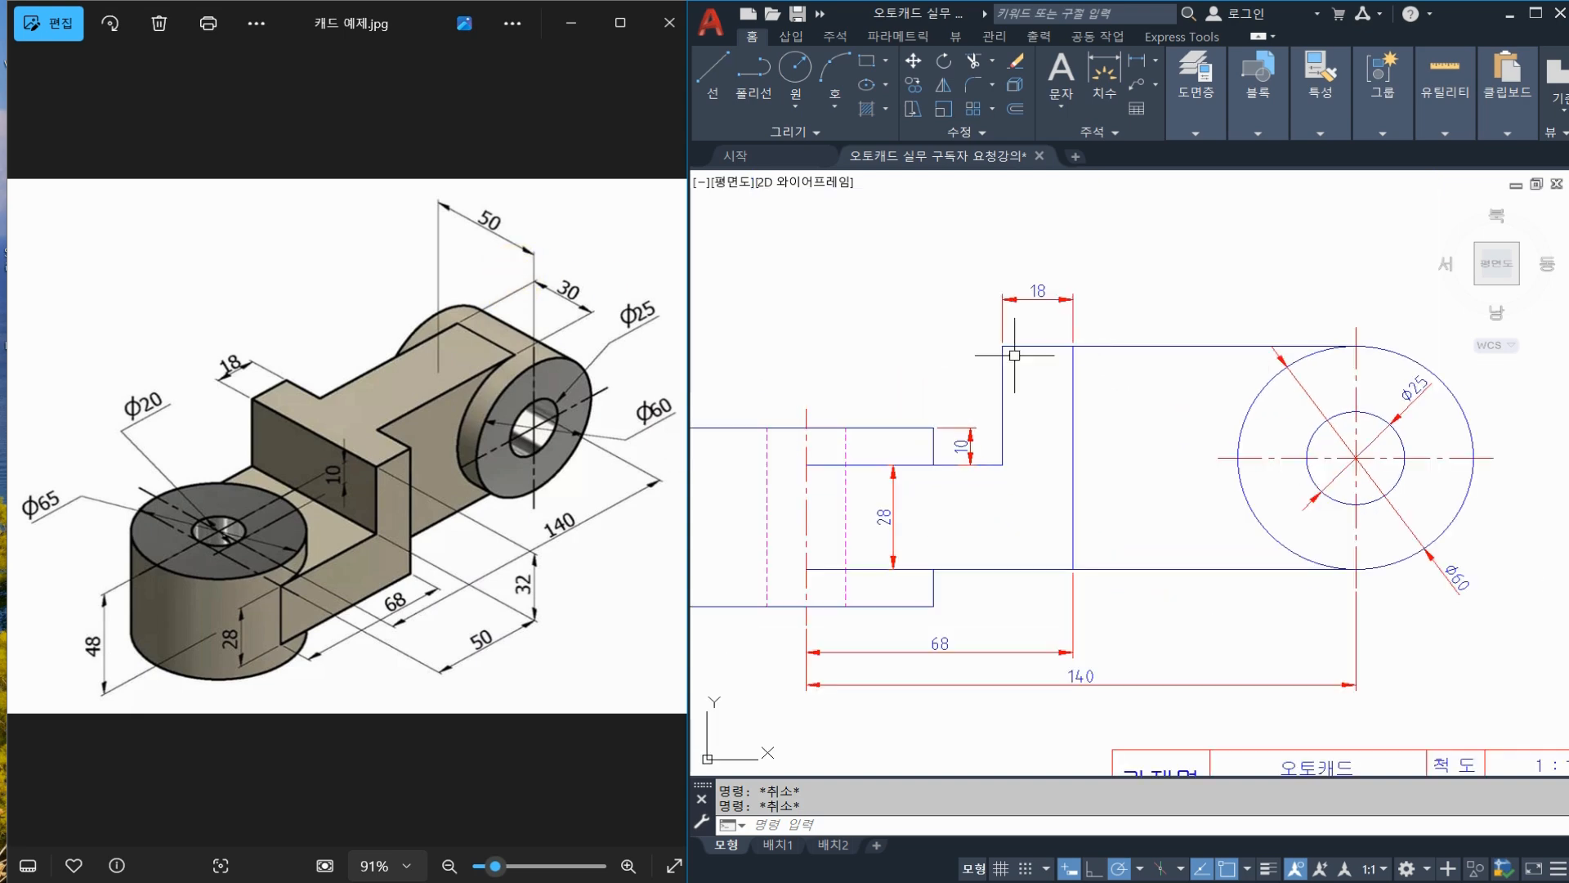
middle_click_drag(886, 356, 991, 368)
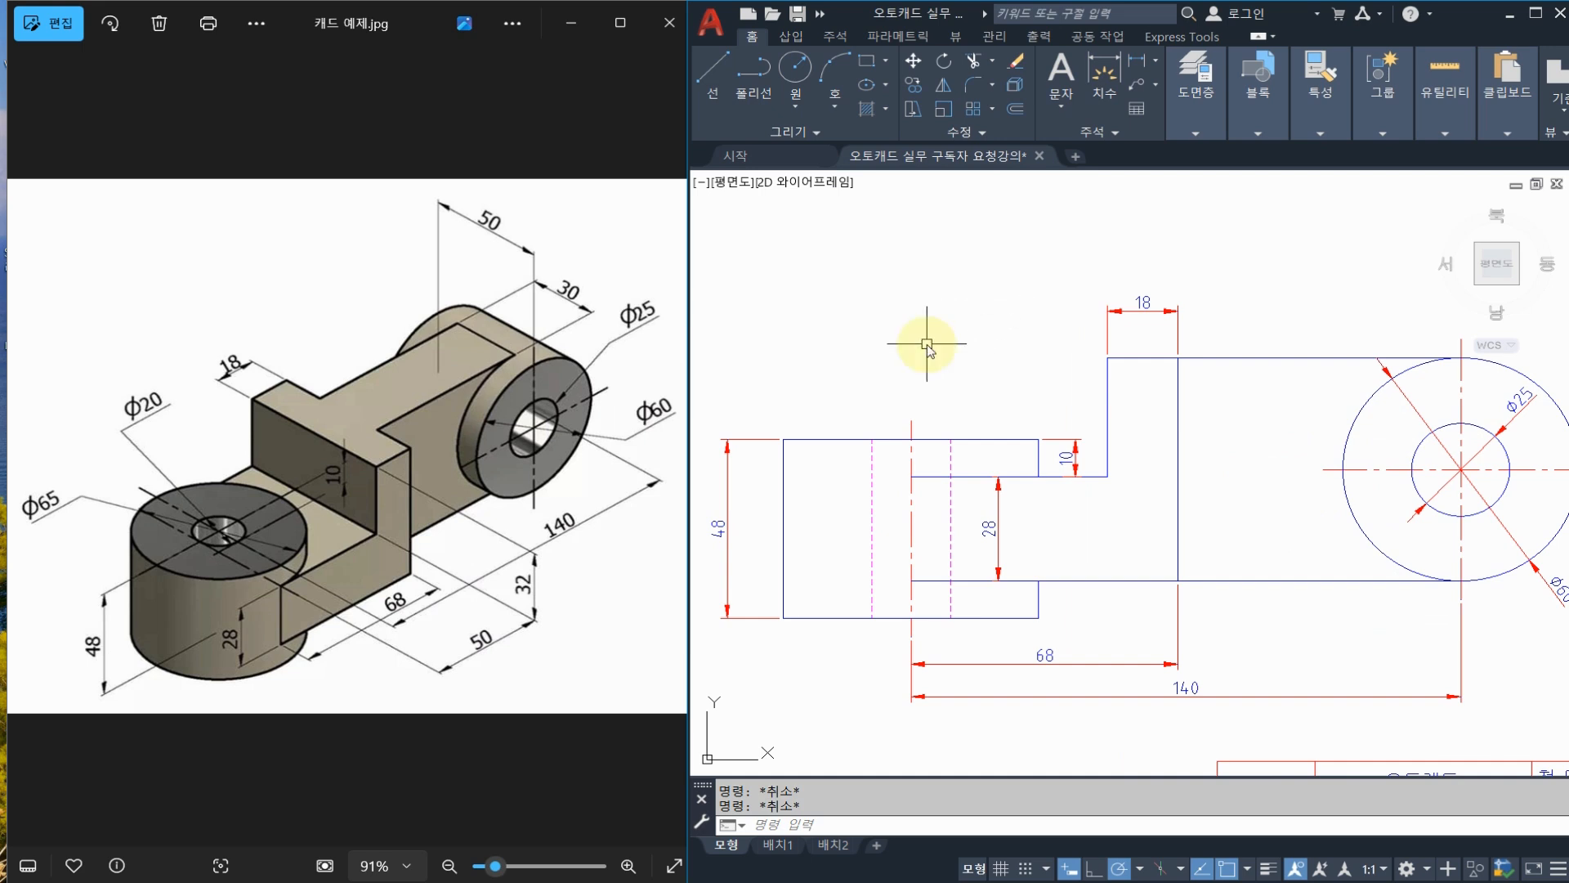
key("Return")
left_click(872, 439)
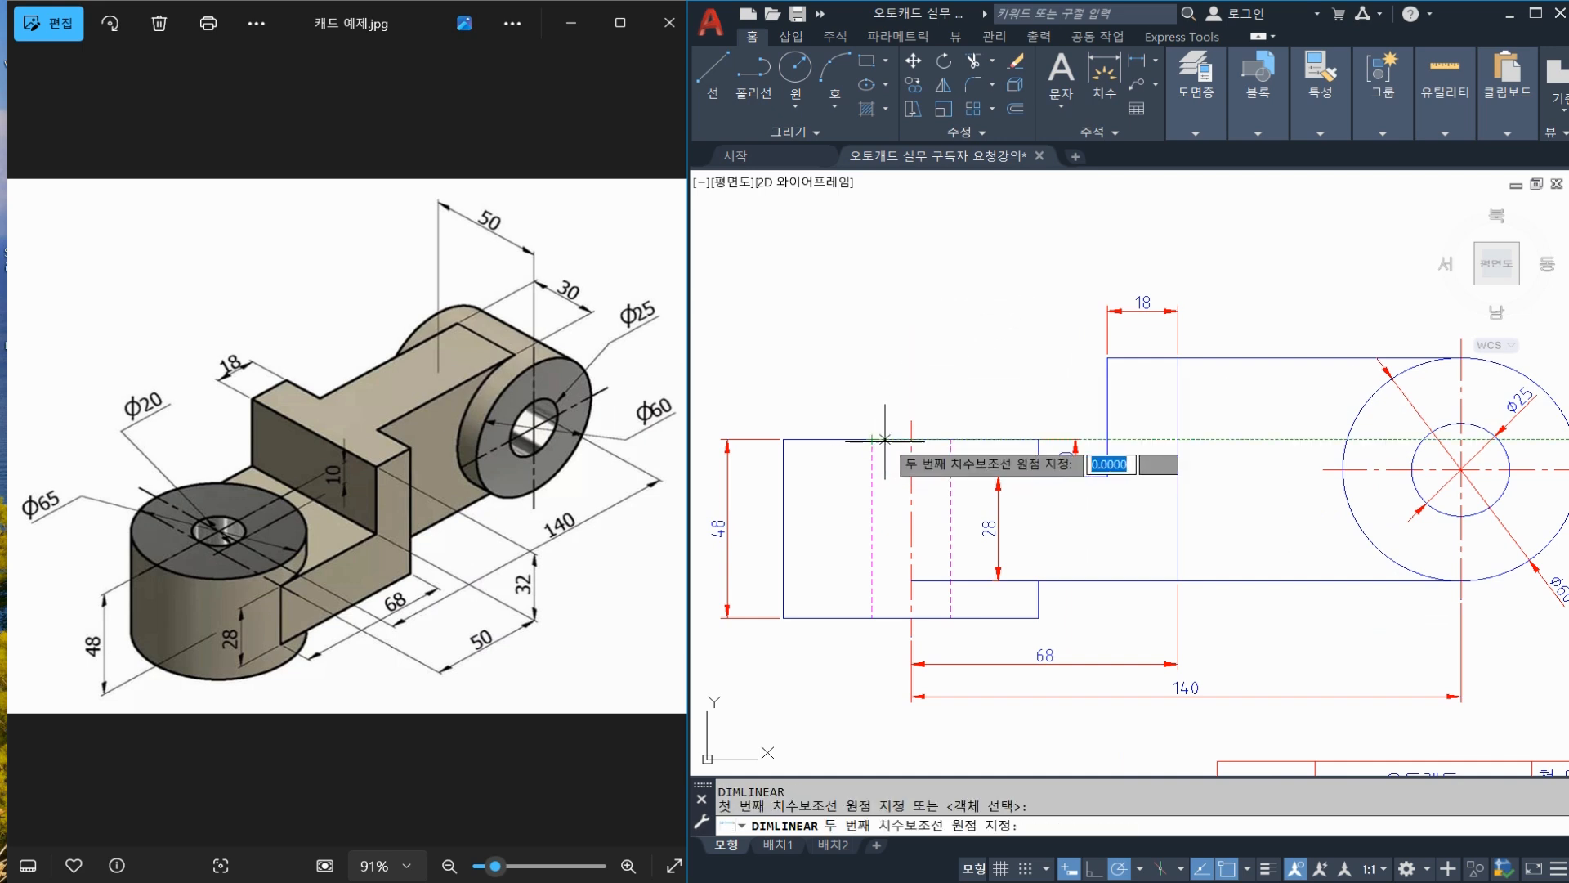
left_click(949, 439)
left_click(948, 386)
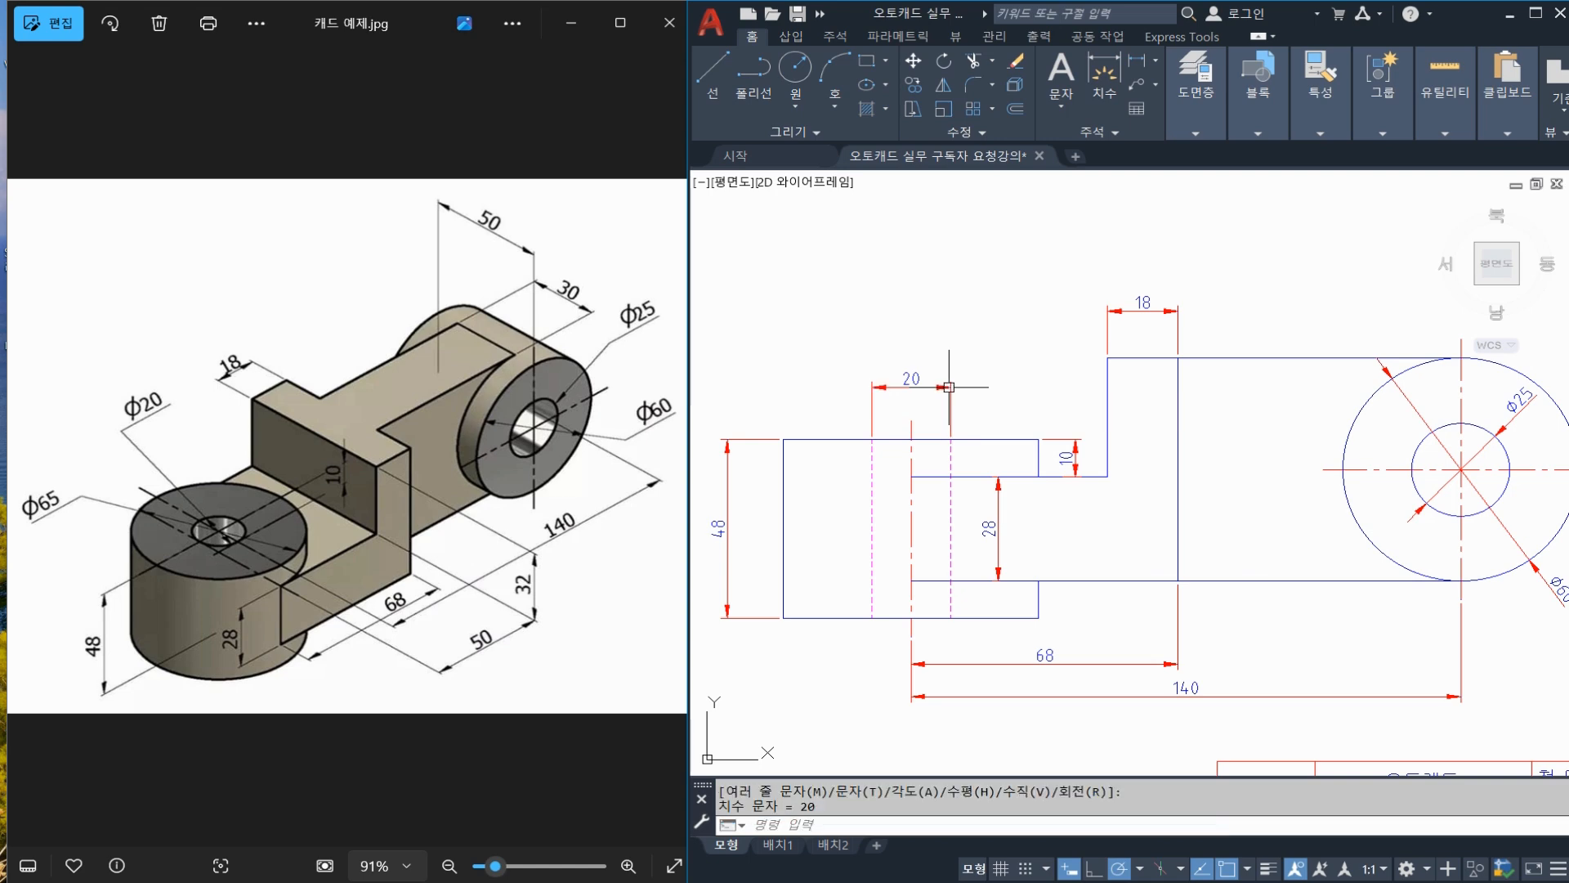
Dimension the vertical boss's full width, placing the dimension above the hole width dimension
key("Return")
left_click(782, 438)
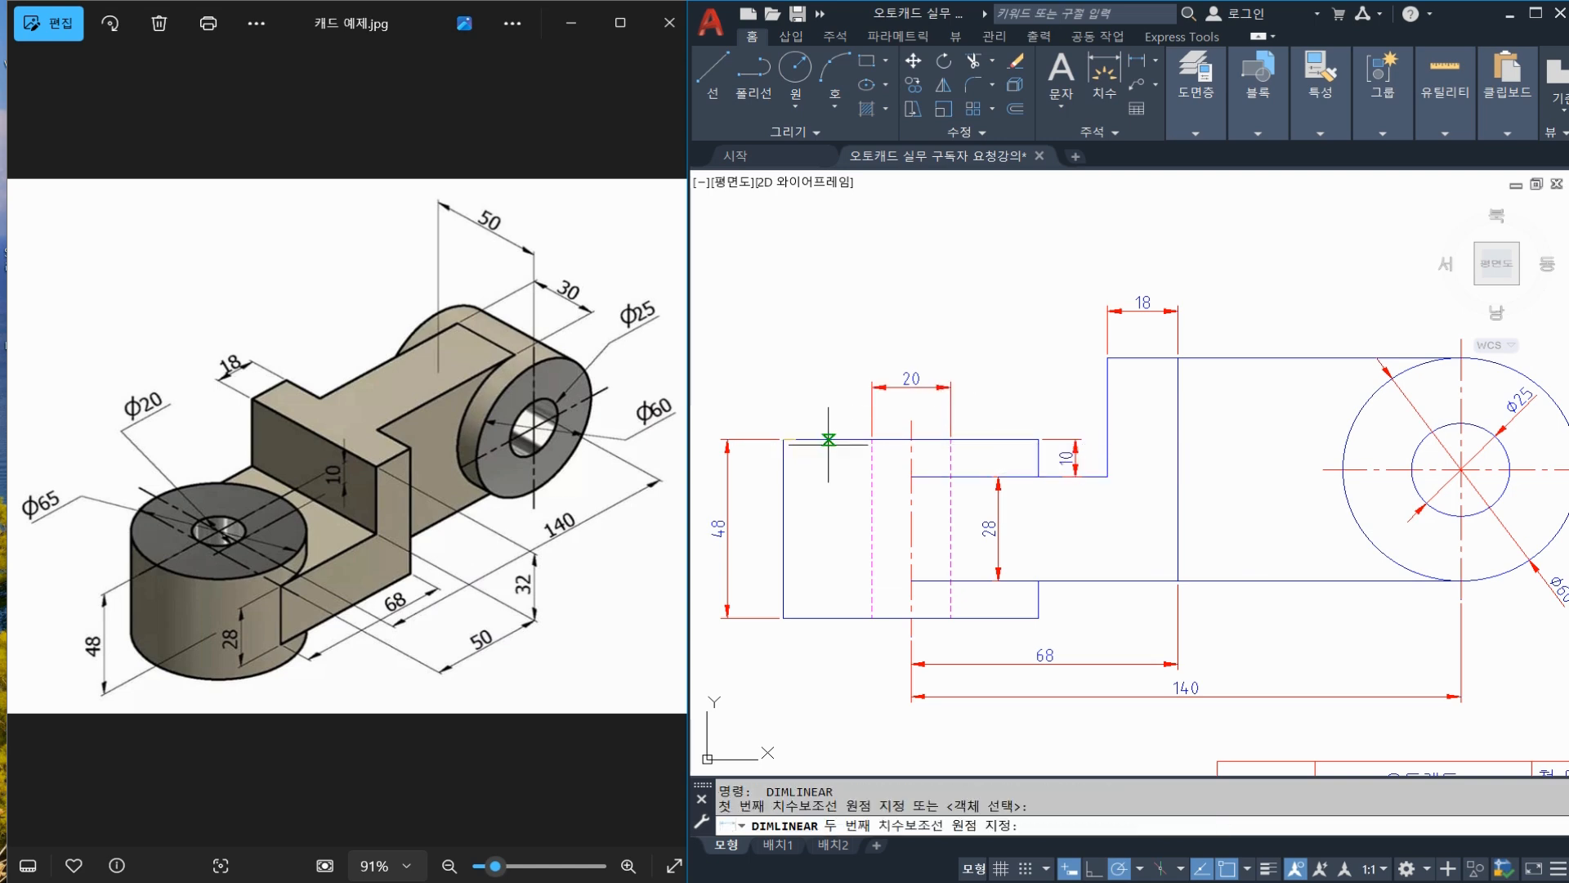
left_click(1039, 439)
left_click(1021, 356)
key("Escape")
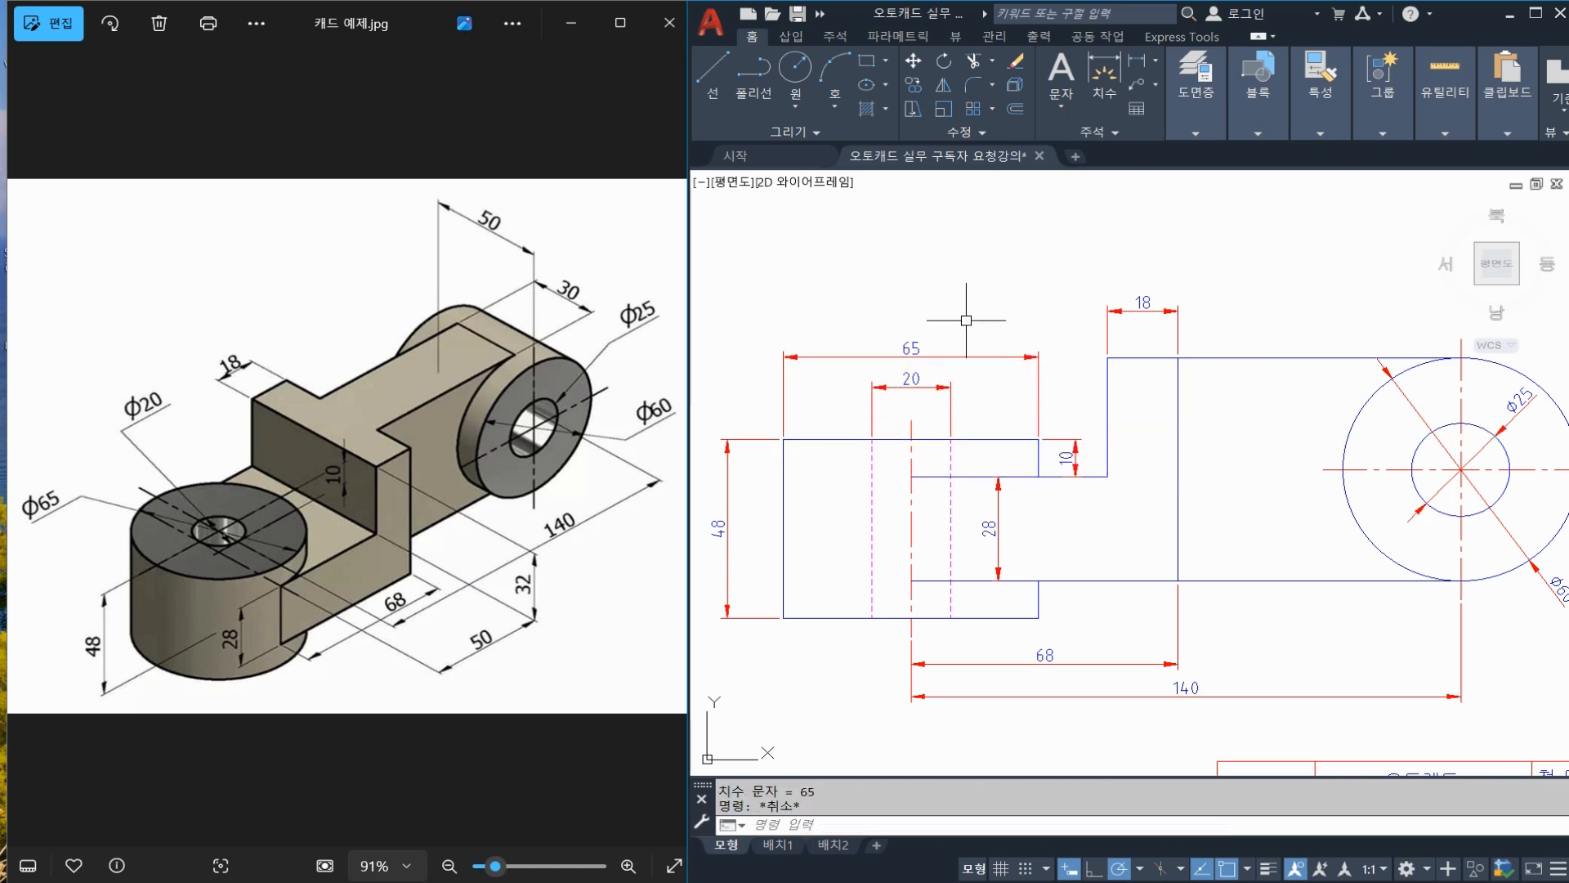
Set the dimension prefix of both width dimensions above the vertical boss to %%C in their properties
left_click(966, 321)
left_click(881, 403)
type("CH")
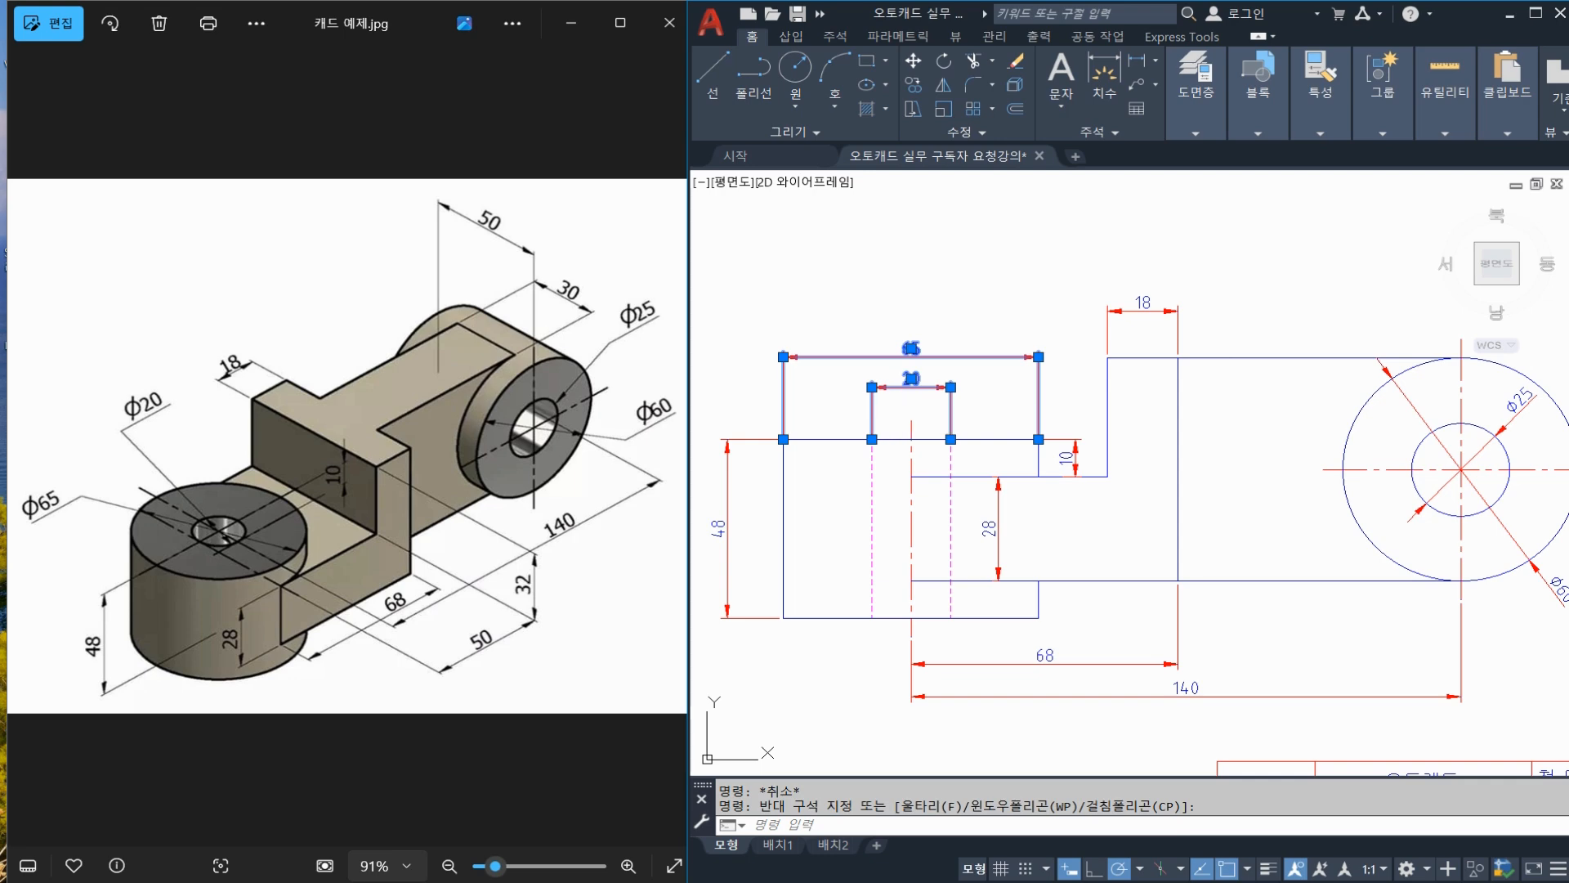
key("Return")
key("Escape")
key("Escape")
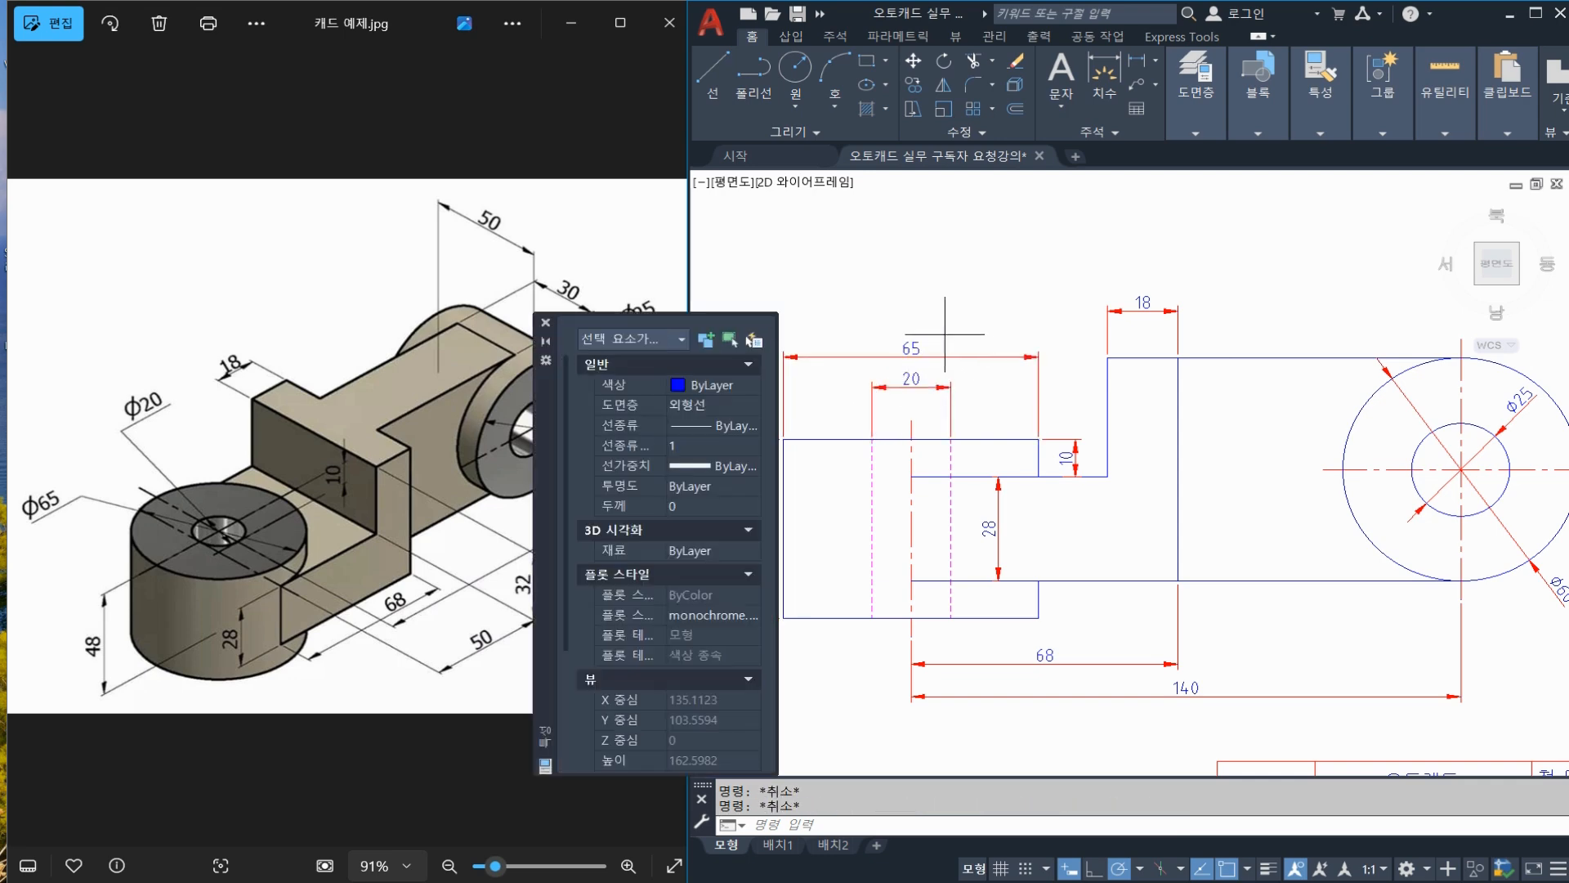
left_click(947, 336)
left_click(896, 396)
scroll(663, 497, "down", 5)
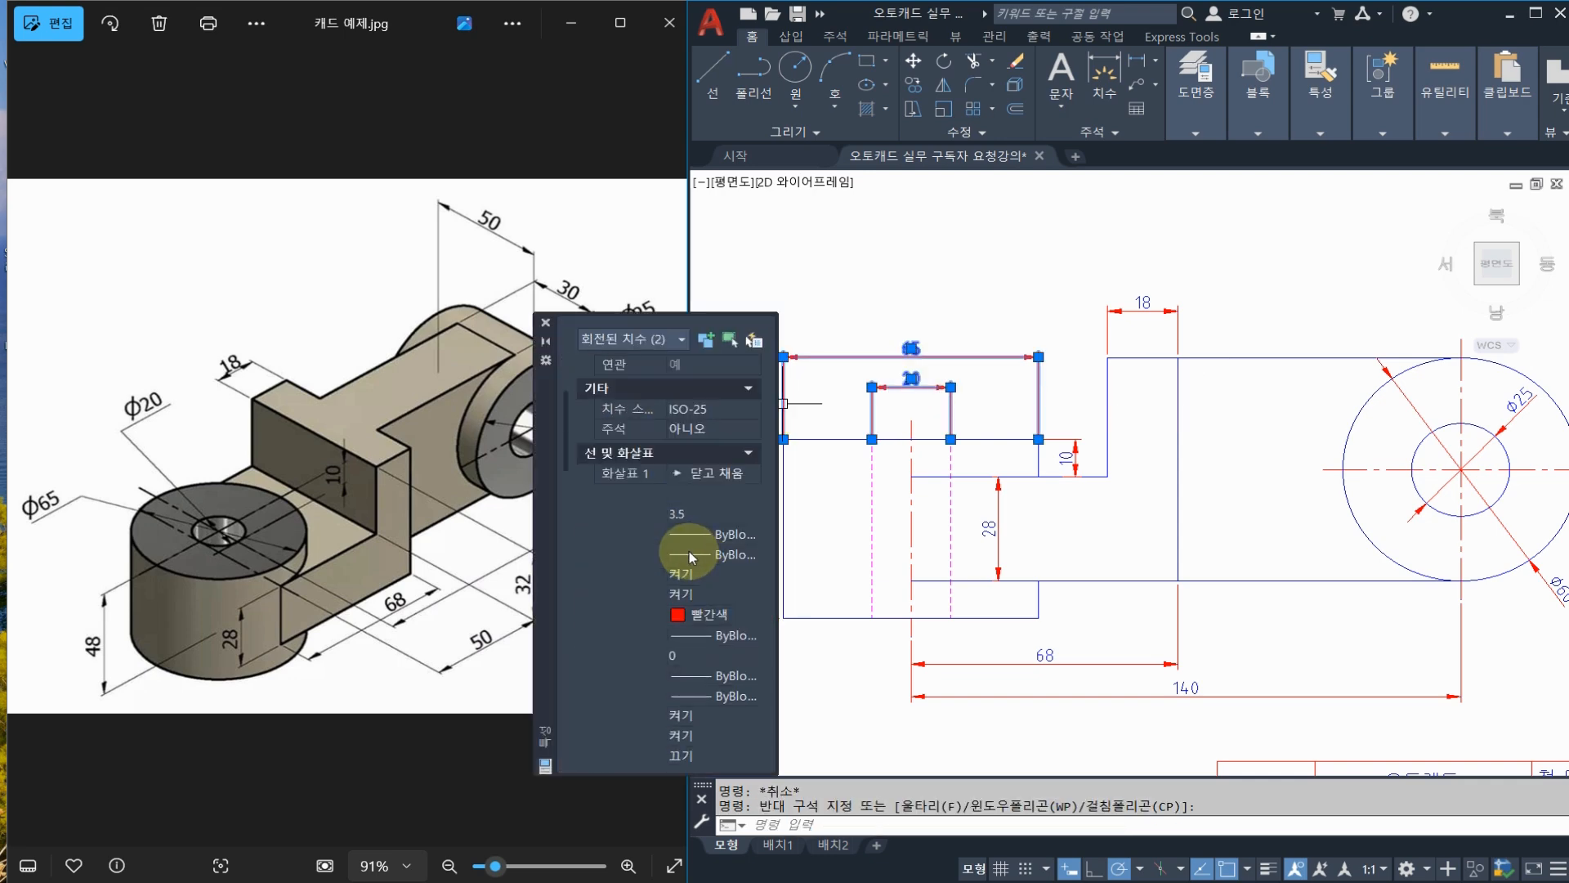
scroll(686, 556, "down", 10)
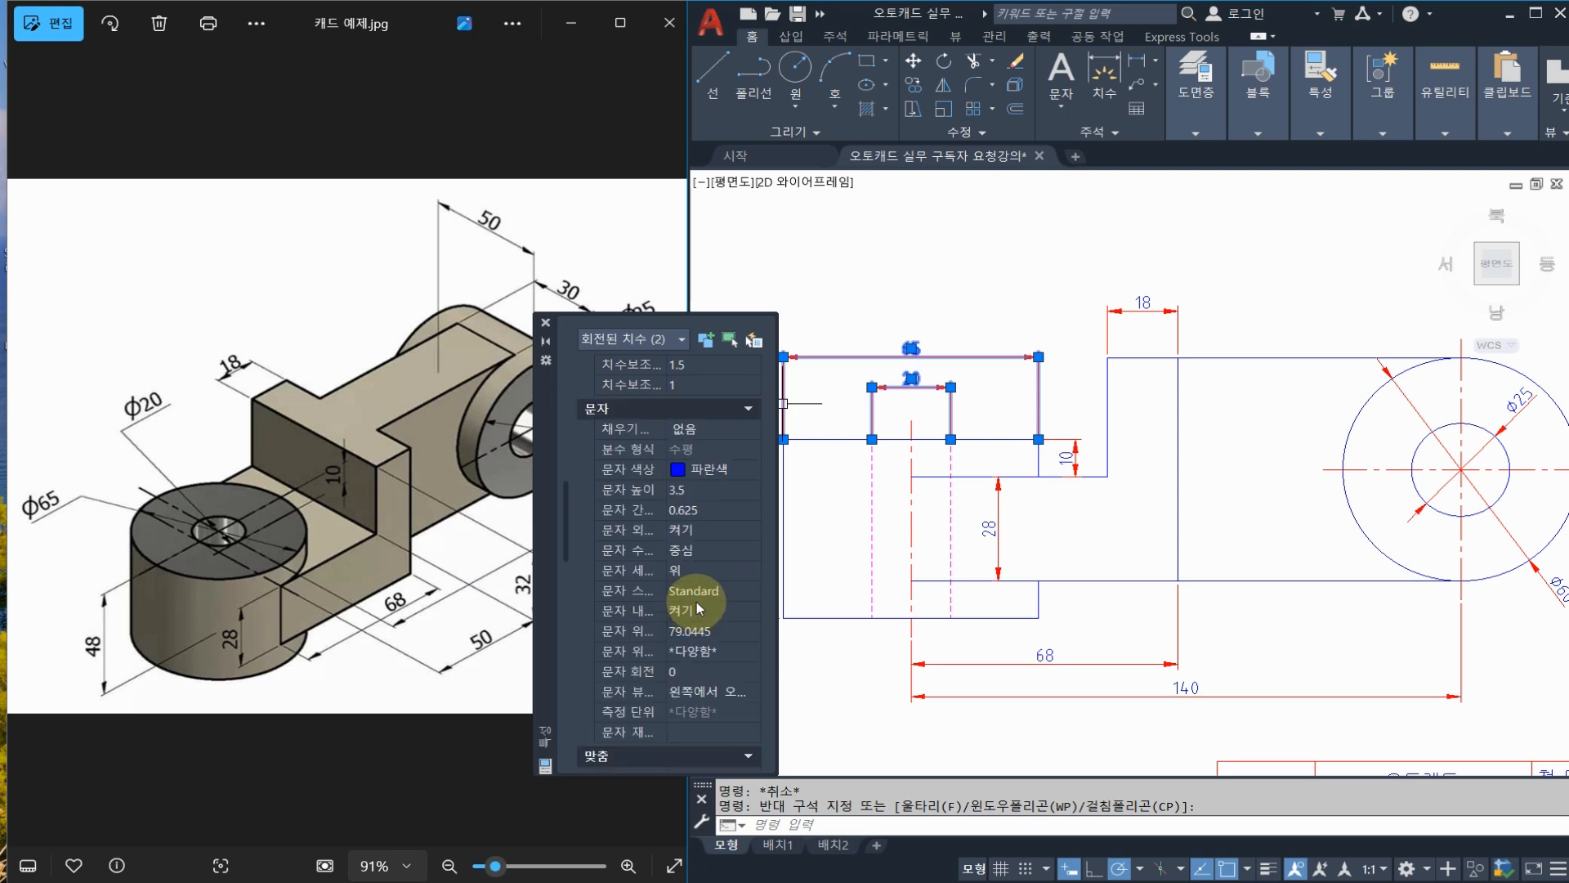
left_click(694, 560)
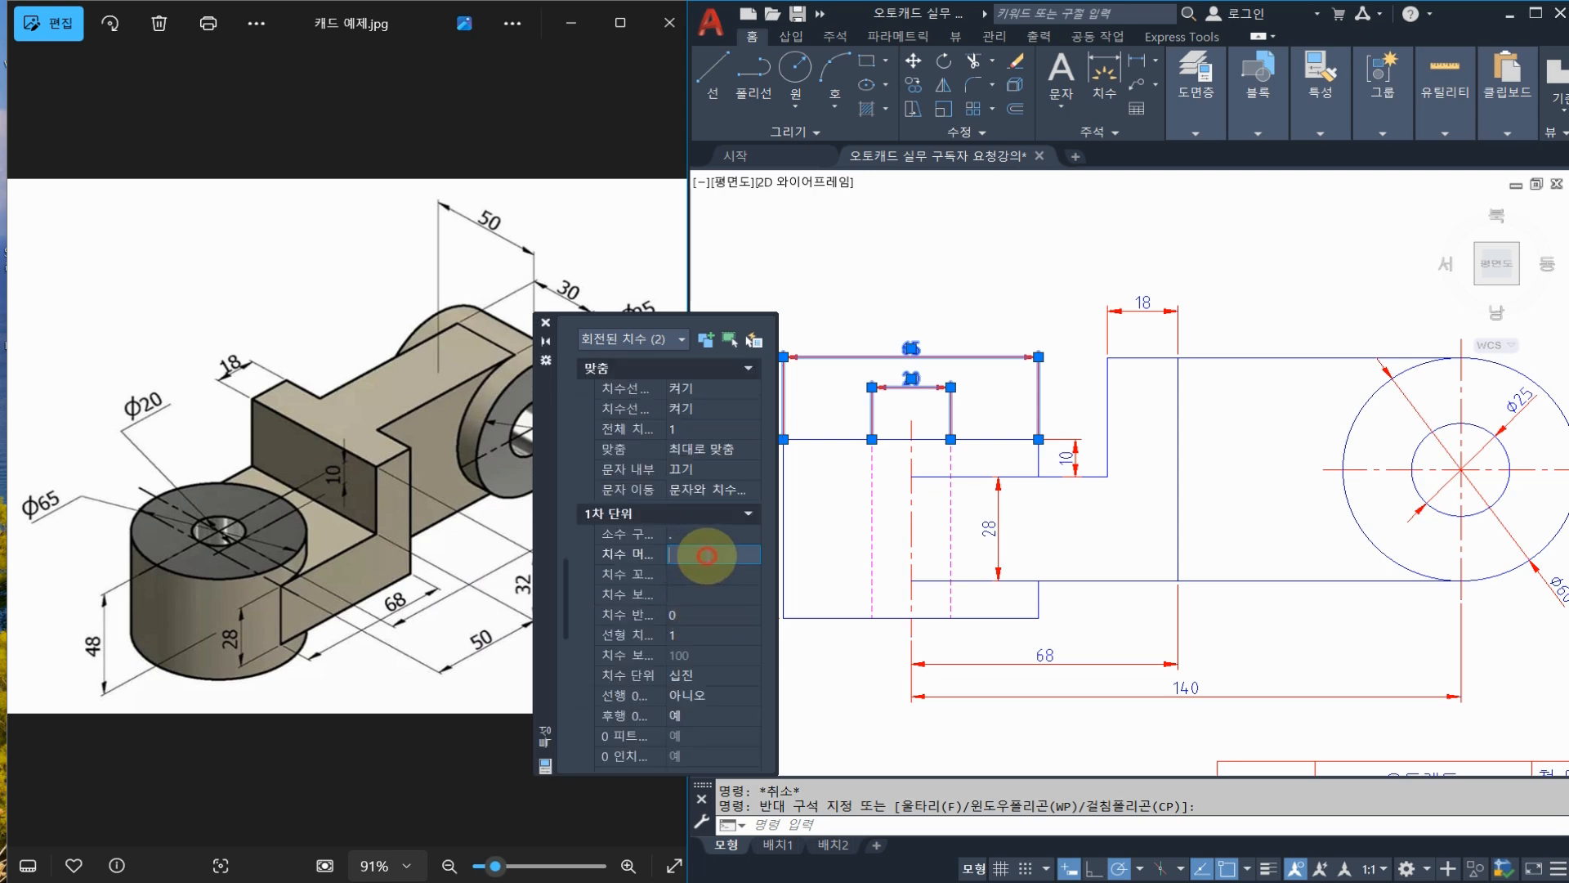
type("%")
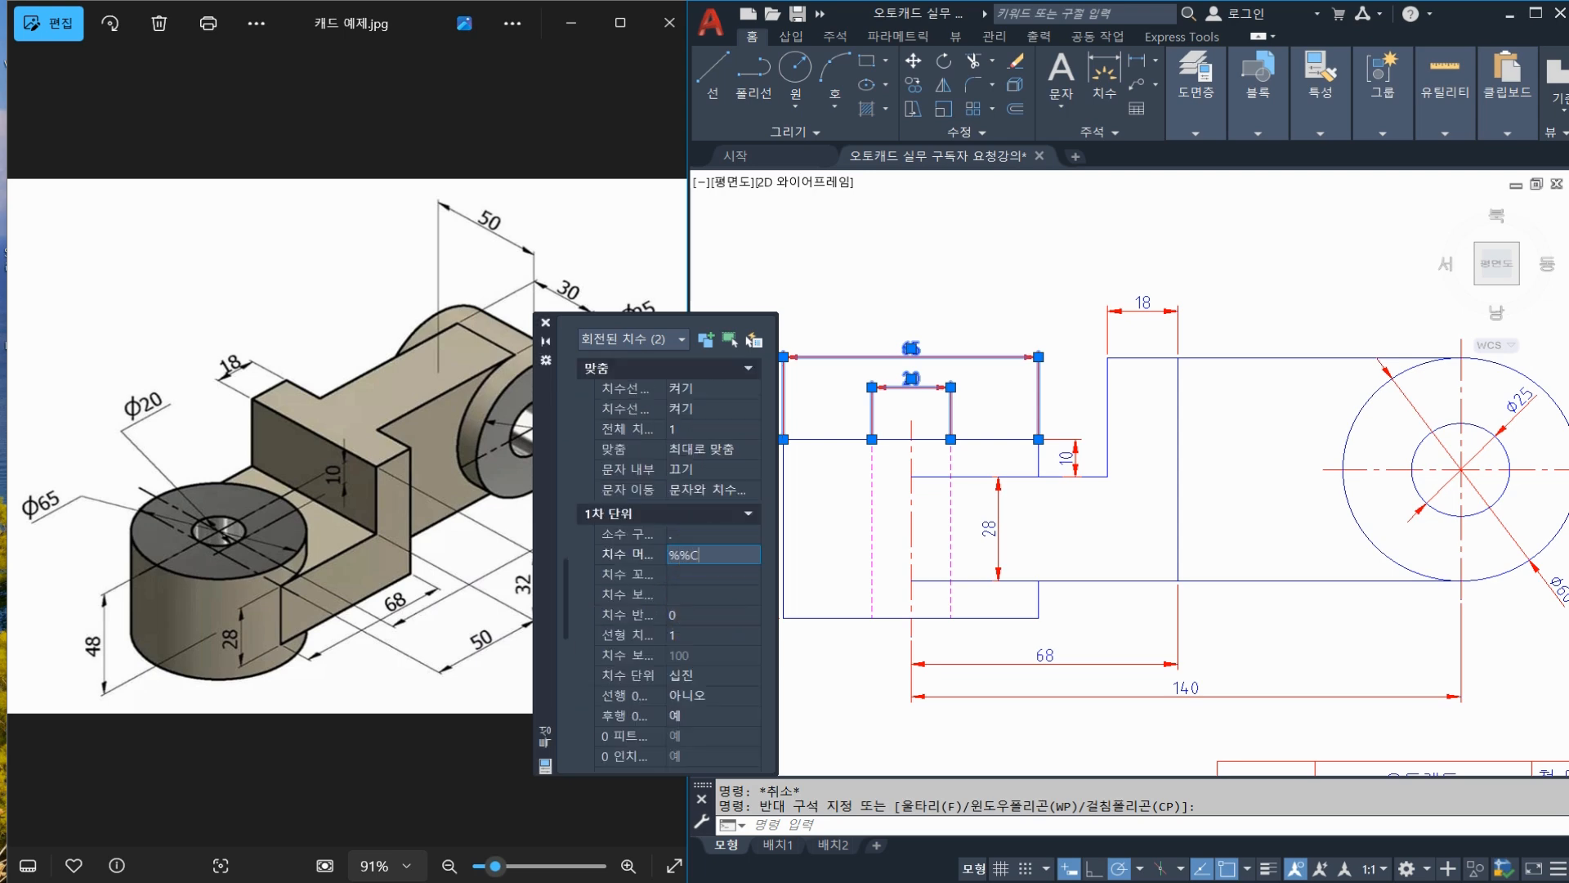
type("%C")
key("Return")
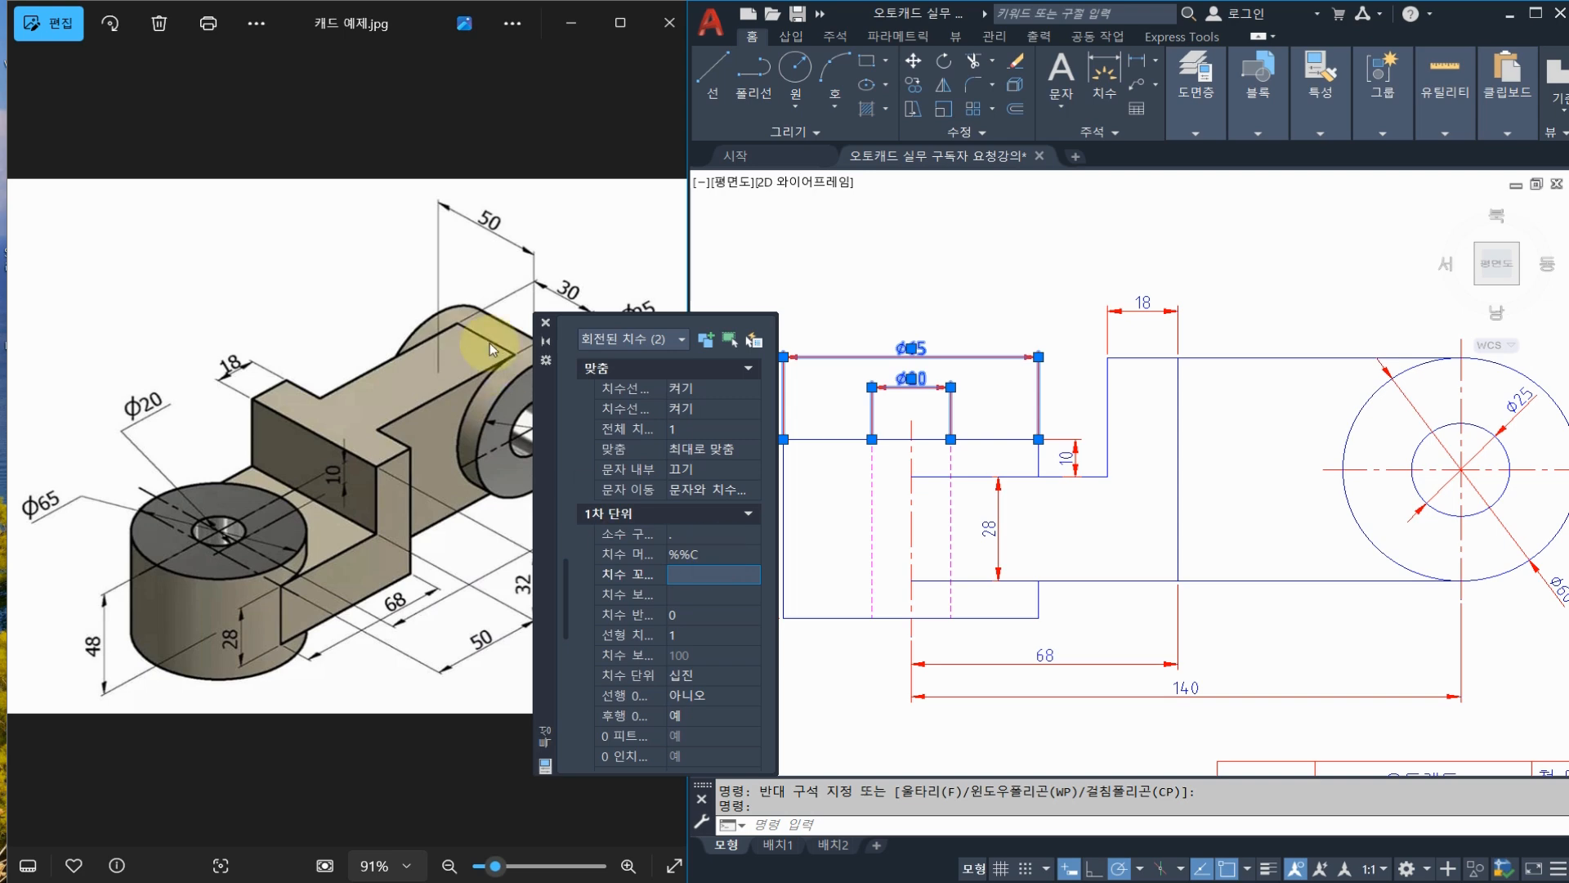
left_click(545, 323)
key("Escape")
key("Escape")
Save the drawing with the dimensioned front view
scroll(915, 339, "down", 2)
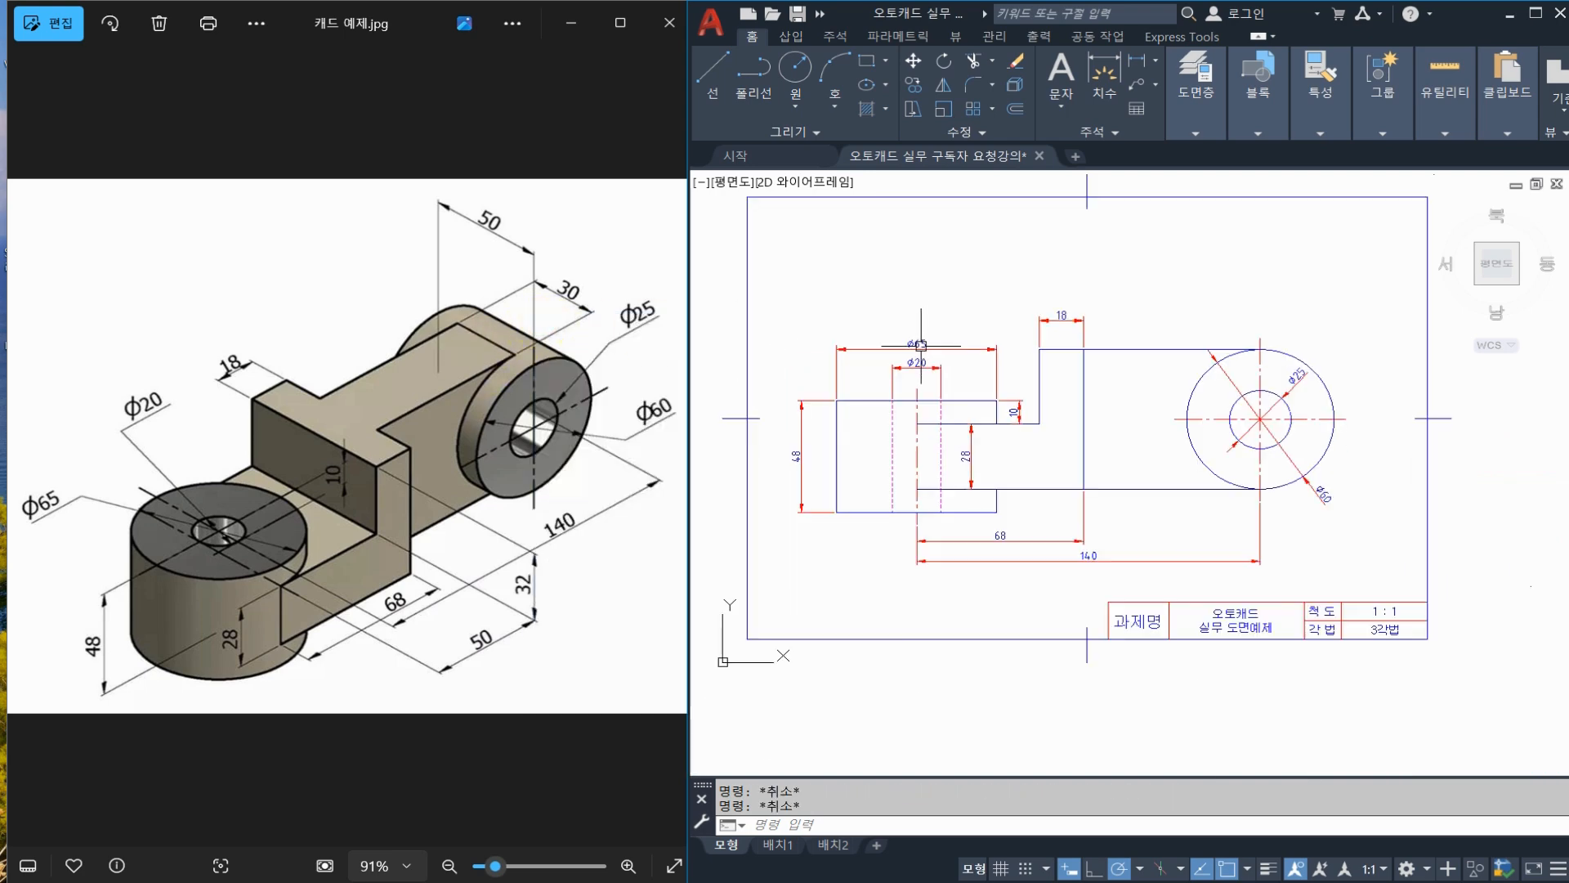
scroll(879, 344, "up", 2)
scroll(879, 344, "down", 2)
key("ctrl+s")
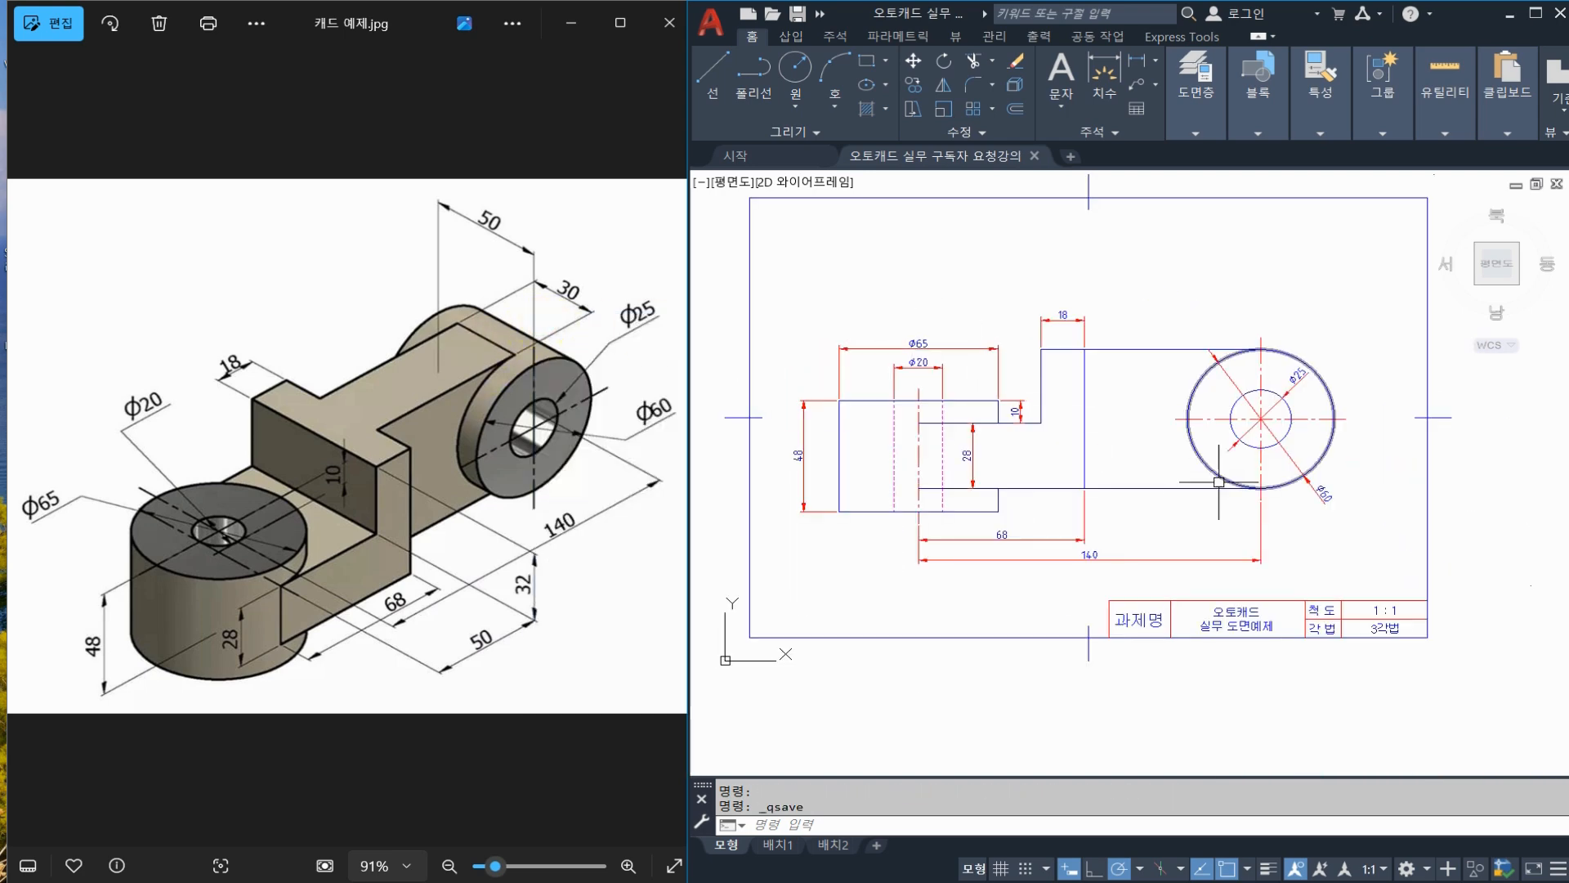
Move the whole front view with all its dimensions slightly to the right inside the sheet border
left_click(1353, 565)
left_click(797, 279)
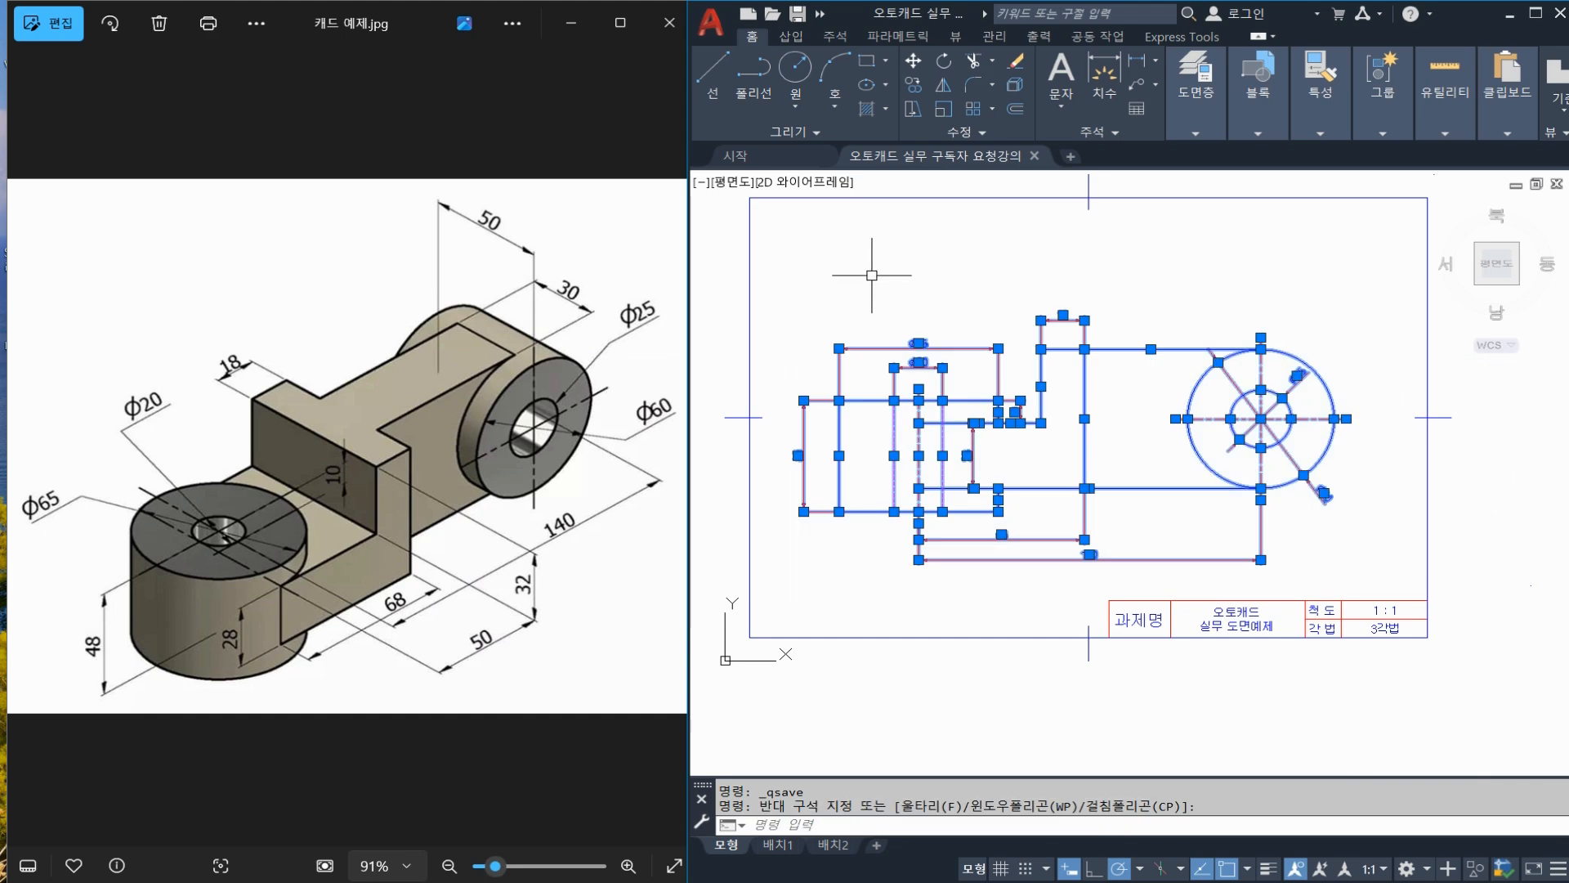
type("m")
key("Return")
left_click(931, 243)
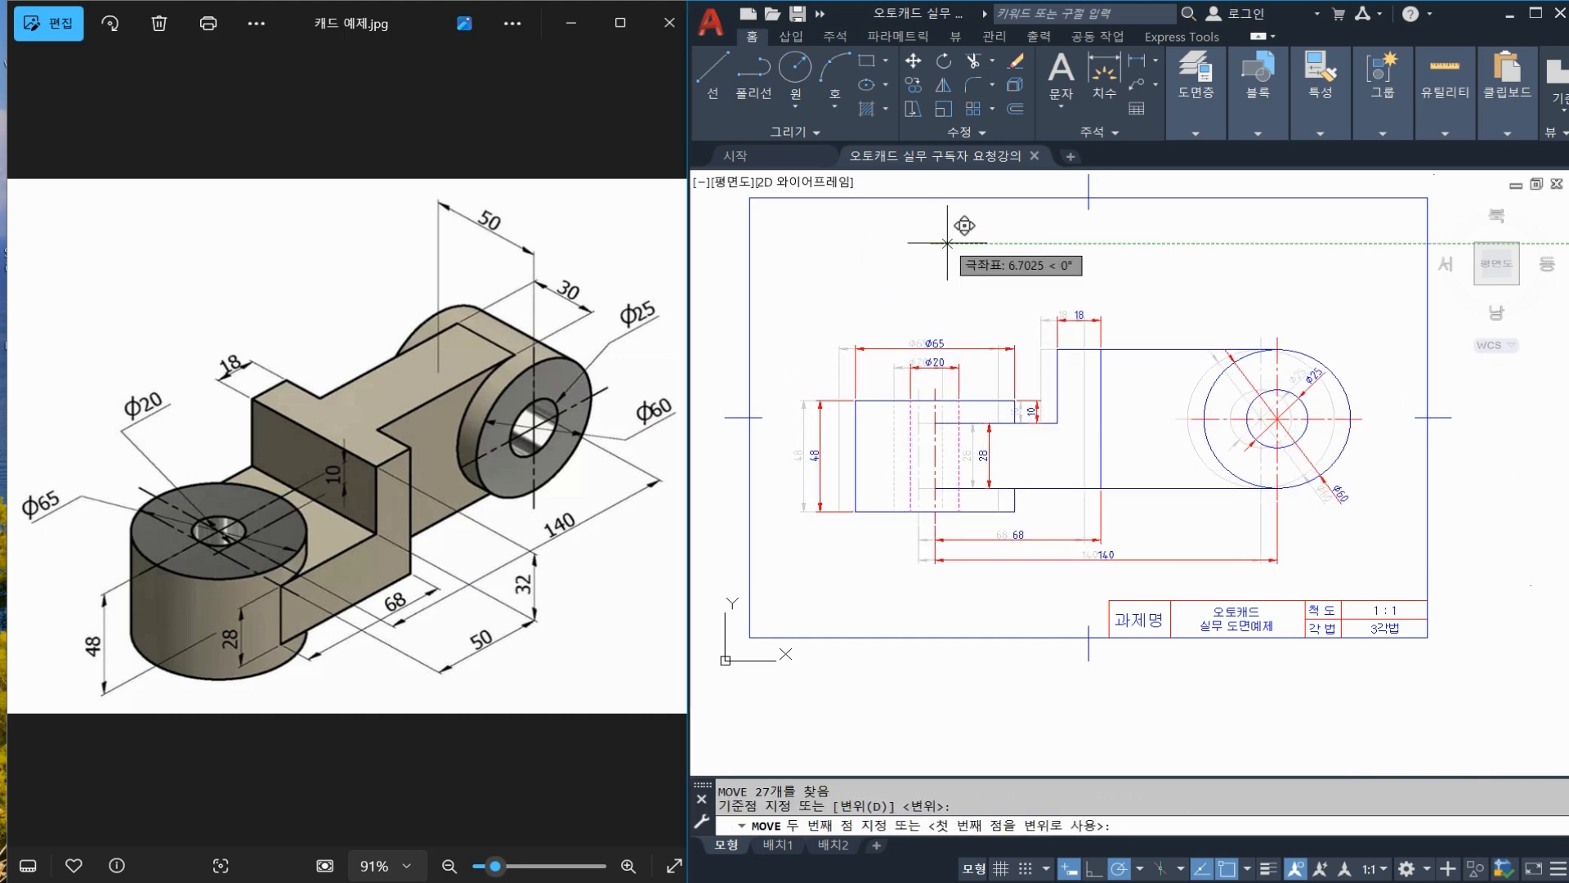
left_click(953, 244)
key("Escape")
Dimension the vertical distance from the arm's inner ledge up to the upright's top edge, placing the dimension line inside the upright
scroll(938, 329, "up", 2)
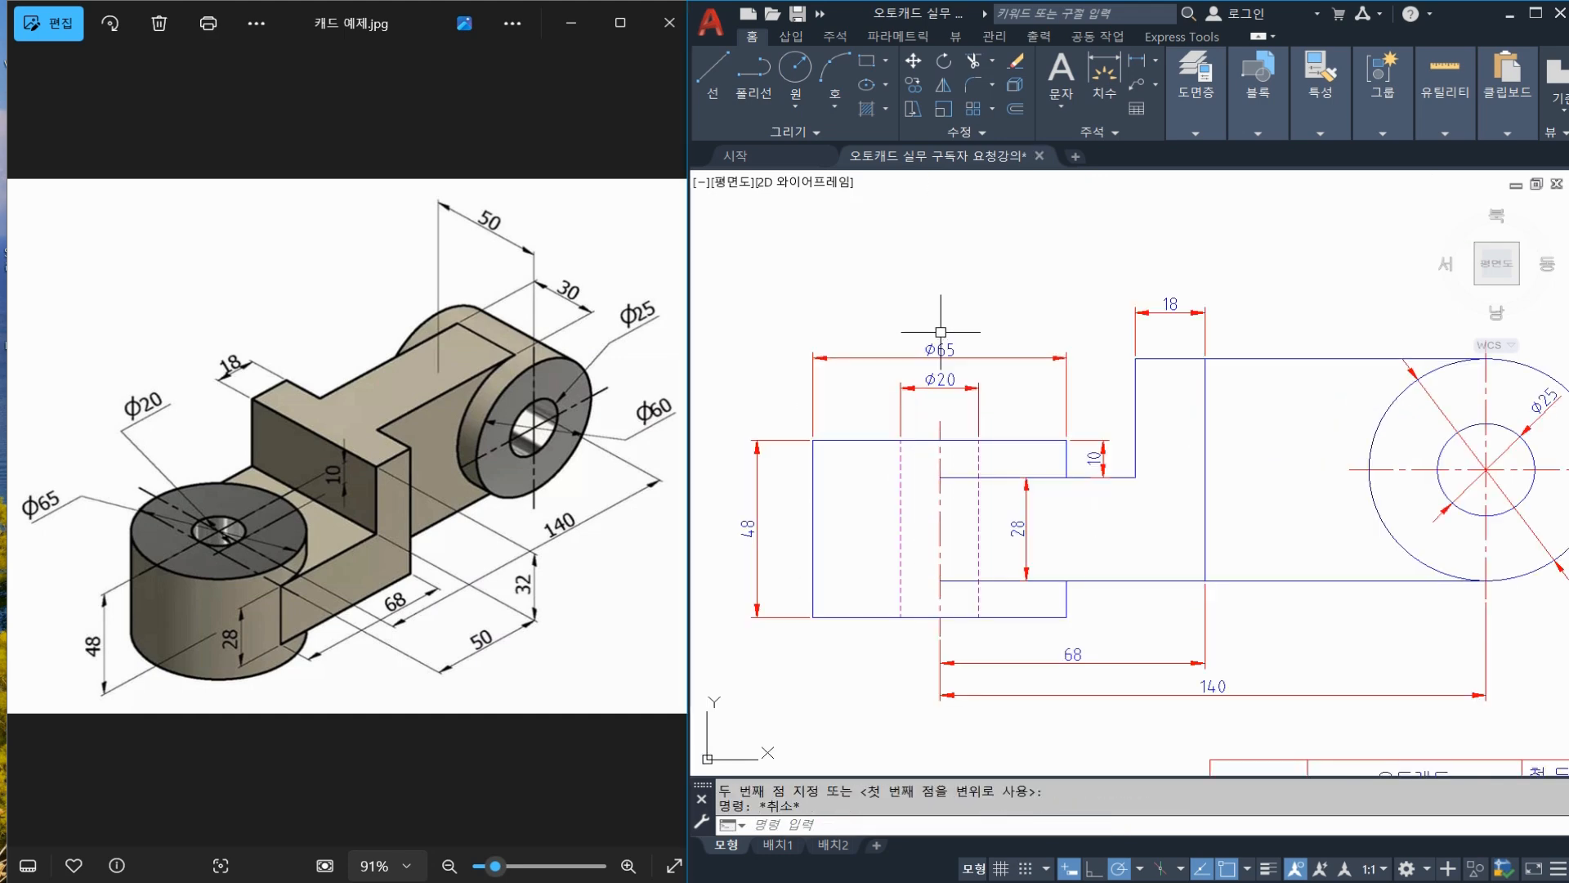
scroll(938, 346, "down", 2)
scroll(931, 357, "up", 2)
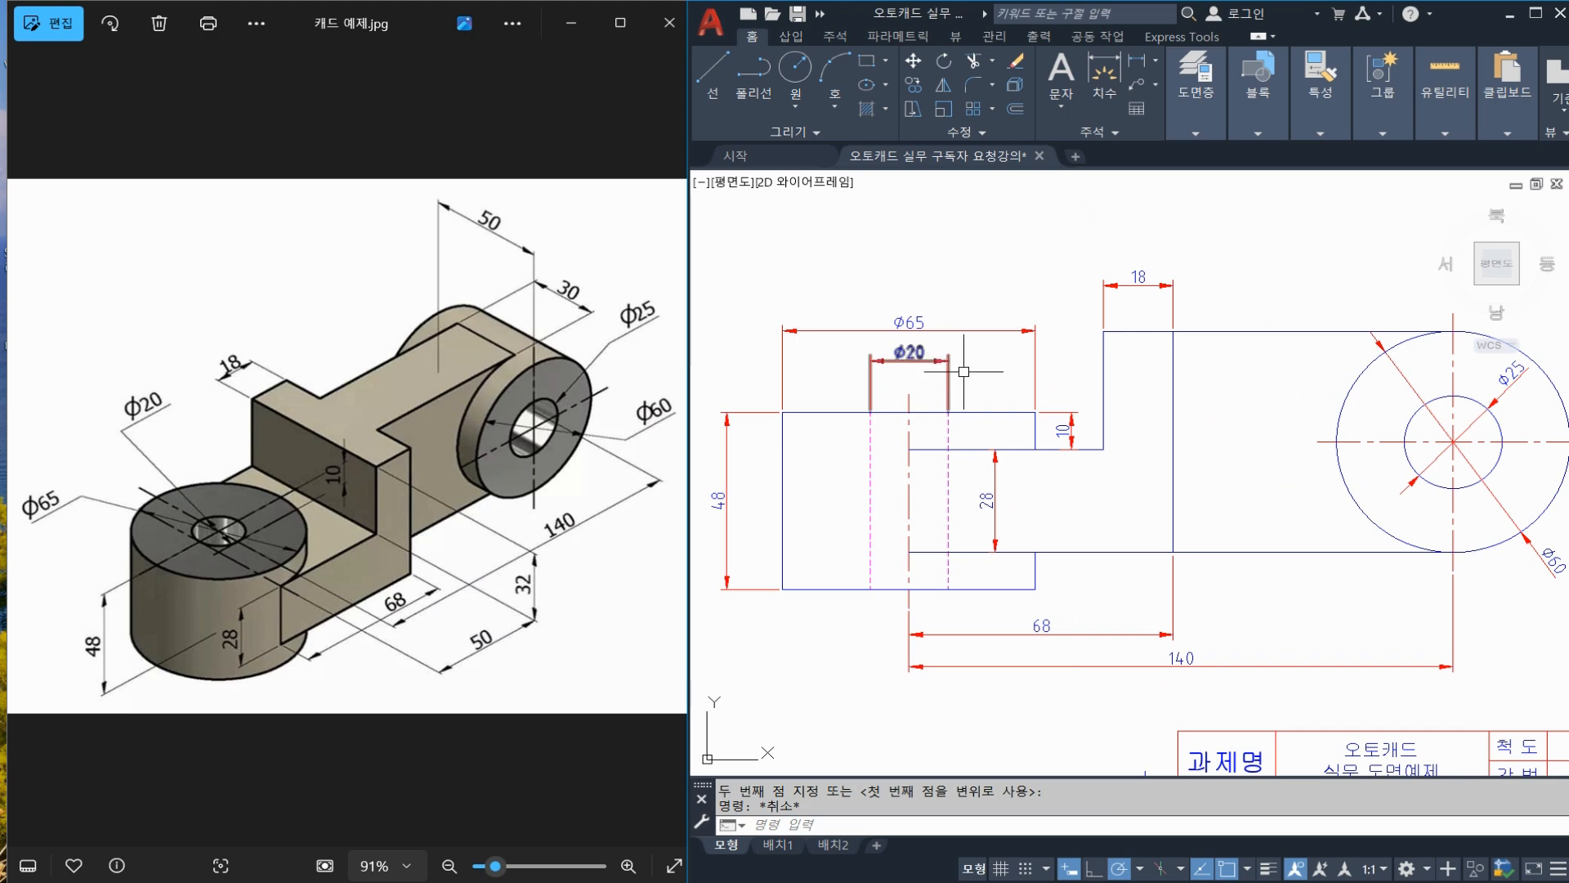
middle_click_drag(963, 371, 950, 360)
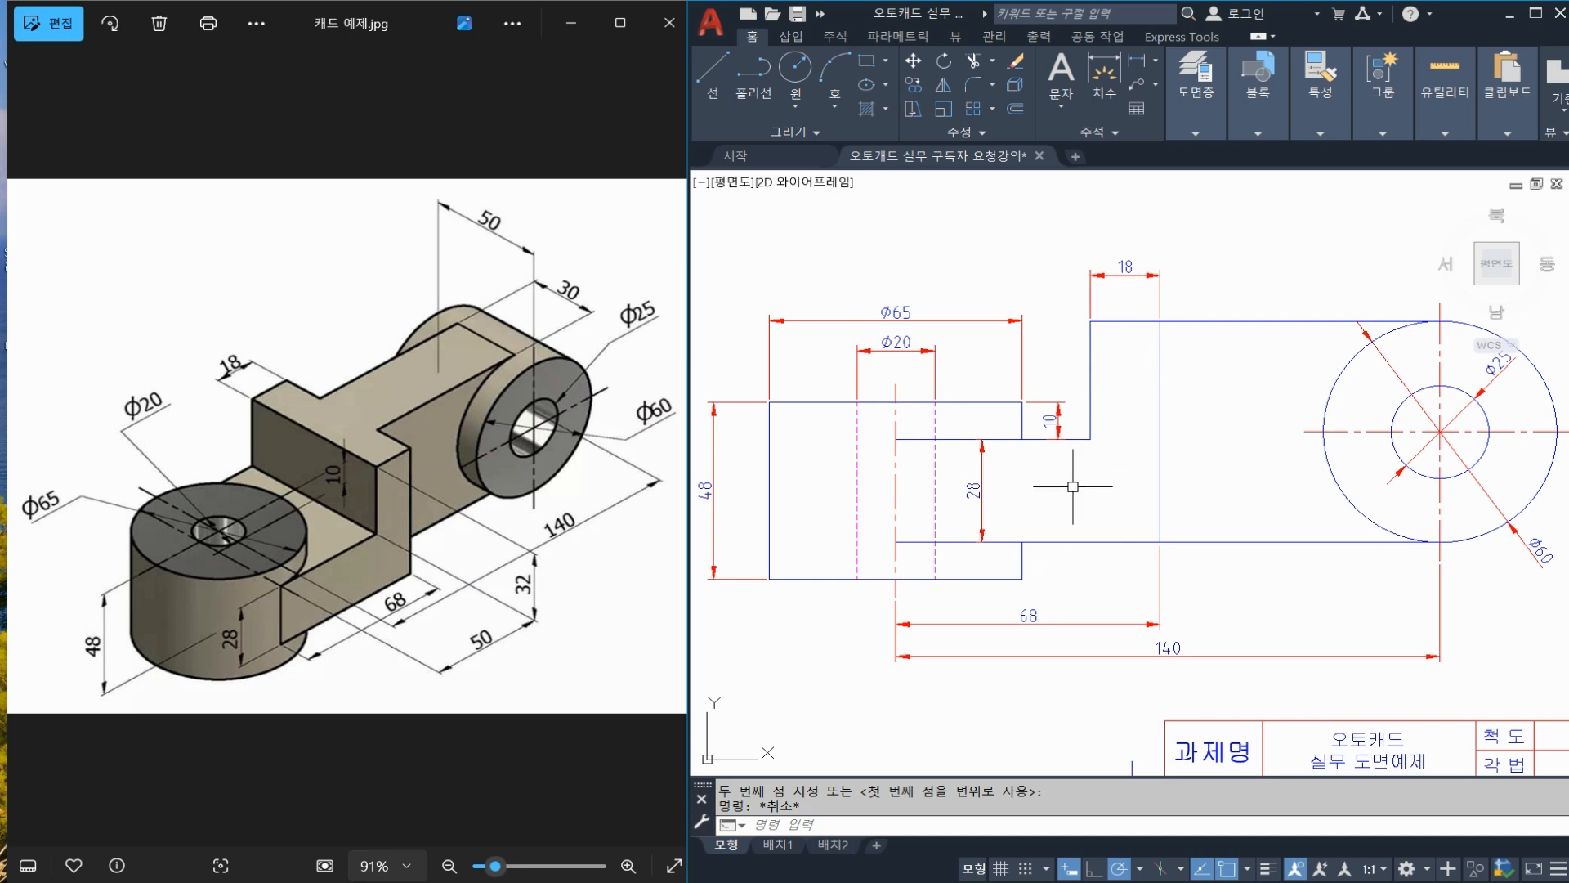
key("Return")
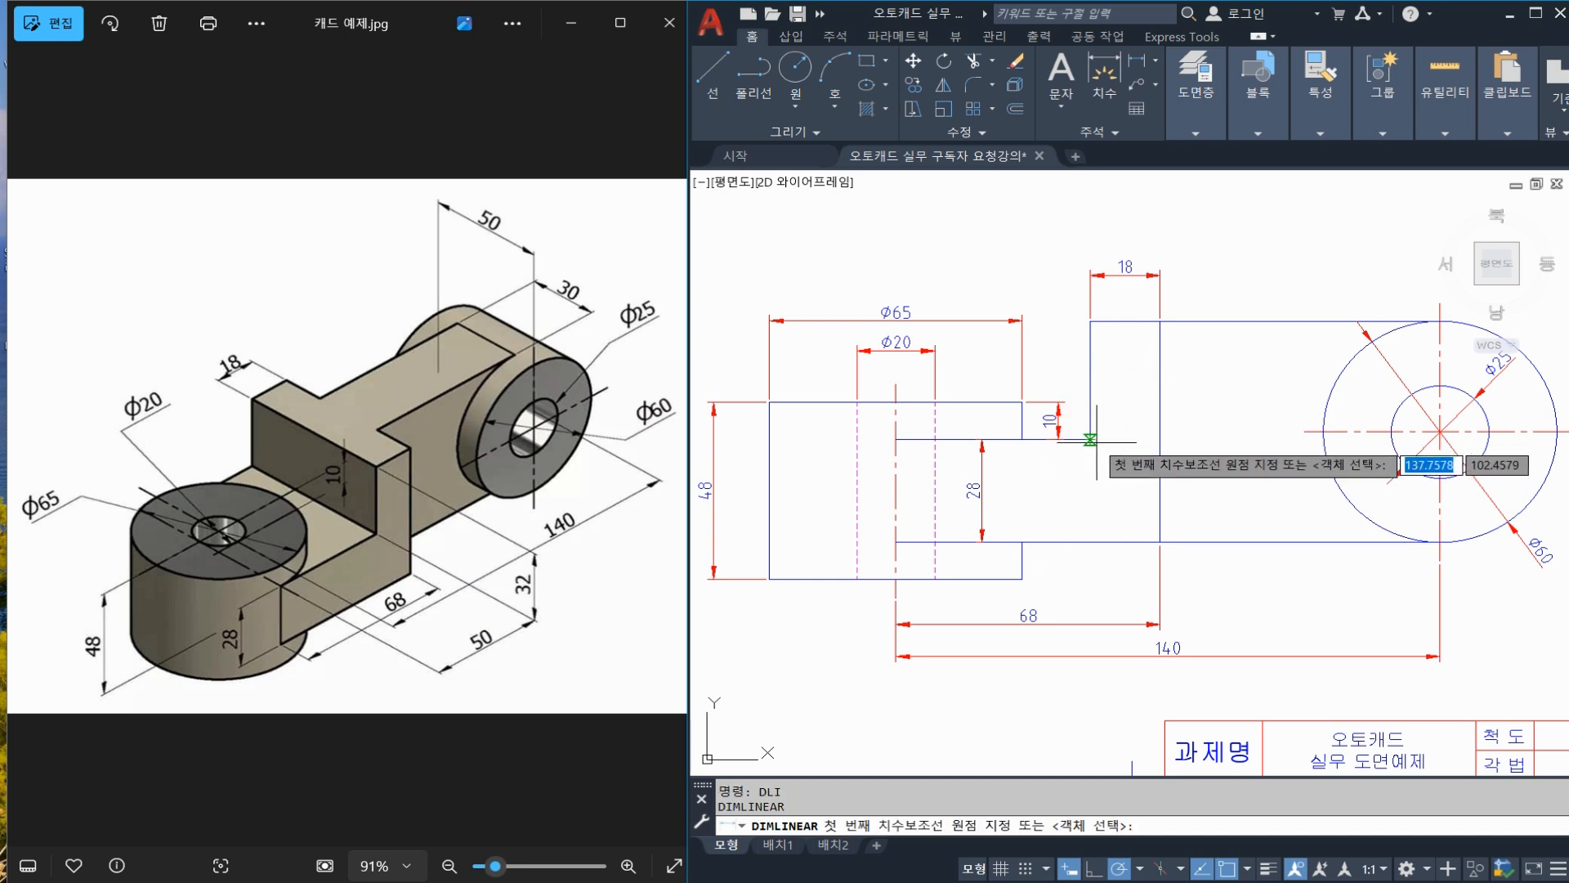
left_click(1090, 439)
left_click(1091, 321)
left_click(1116, 347)
key("Escape")
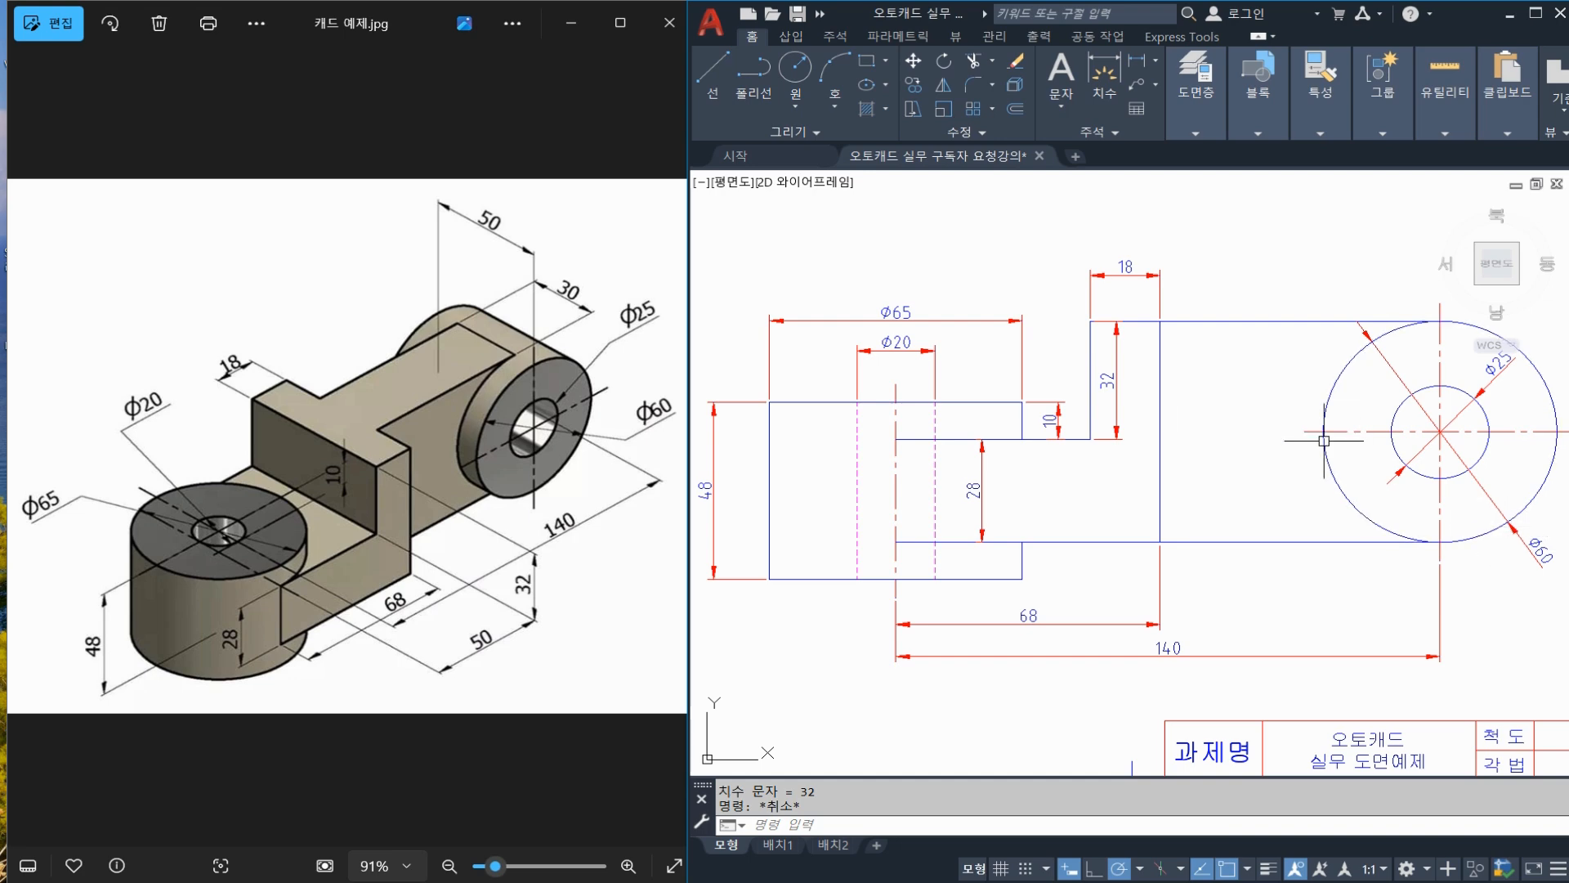
Erase the vertical height dimension inside the upright
left_click(1115, 384)
type("e")
key("Return")
scroll(1284, 436, "down", 4)
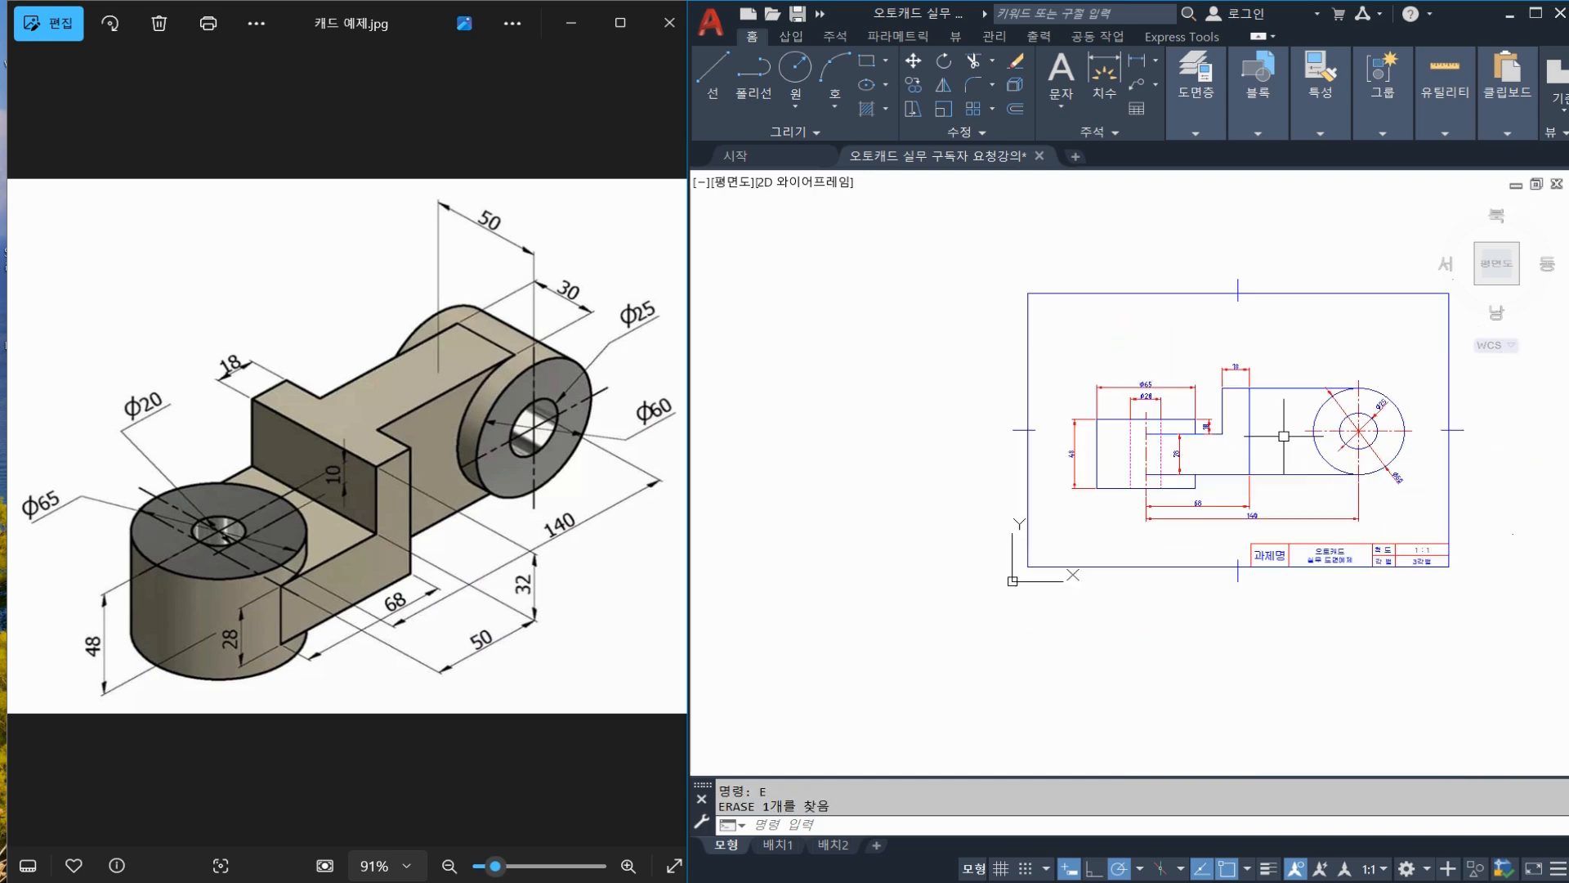
Reposition the outer circle's diameter dimension so its text sits outside the circle at the upper right
scroll(1308, 425, "up", 2)
scroll(1286, 423, "up", 3)
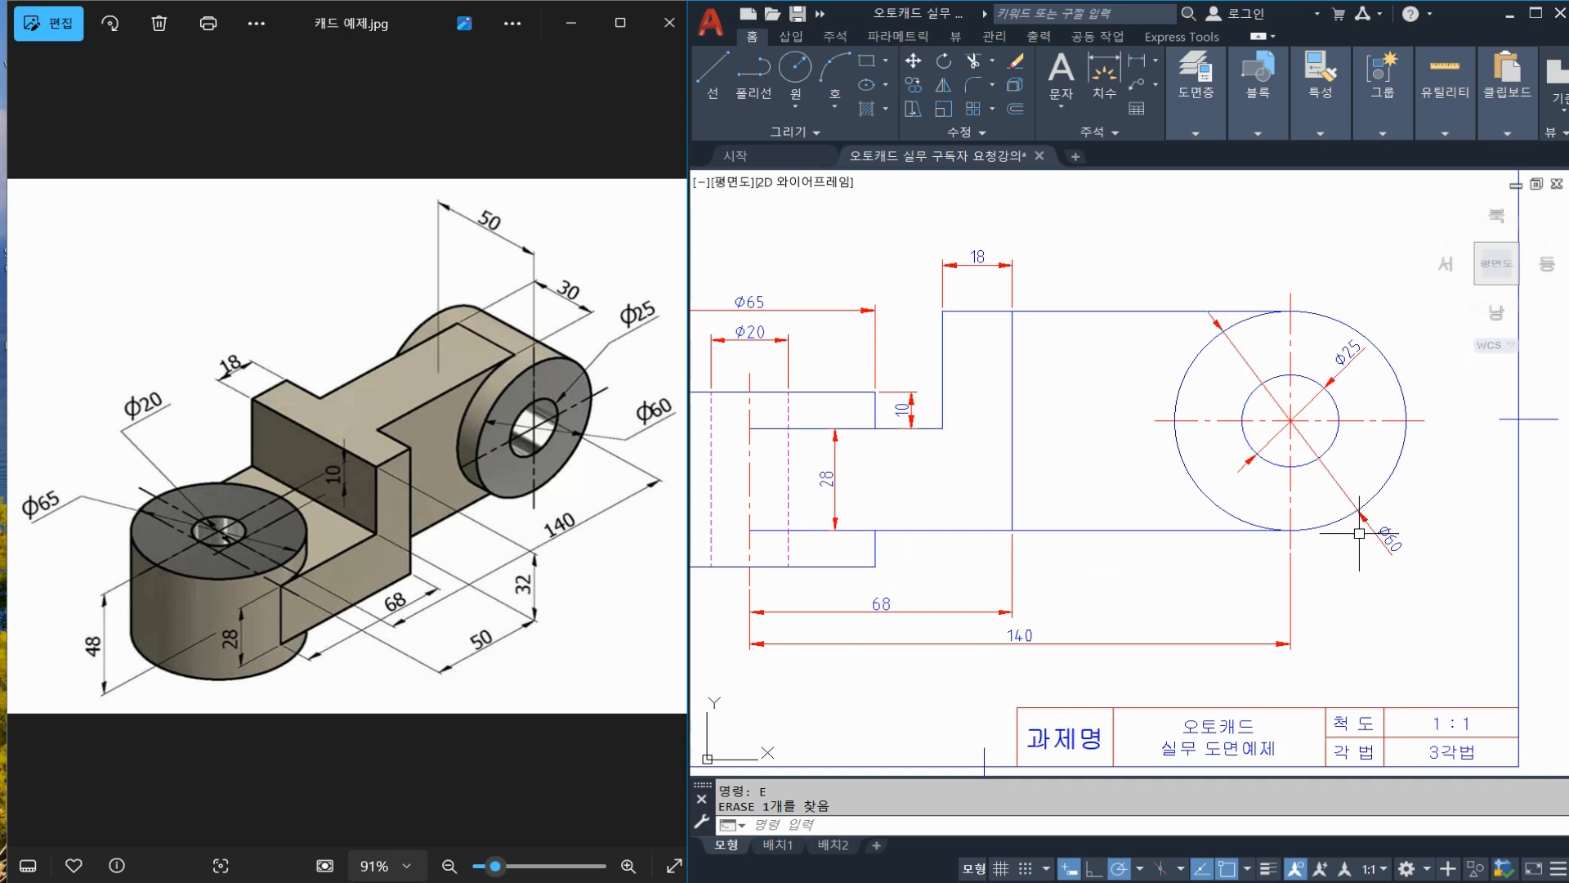
left_click(1384, 545)
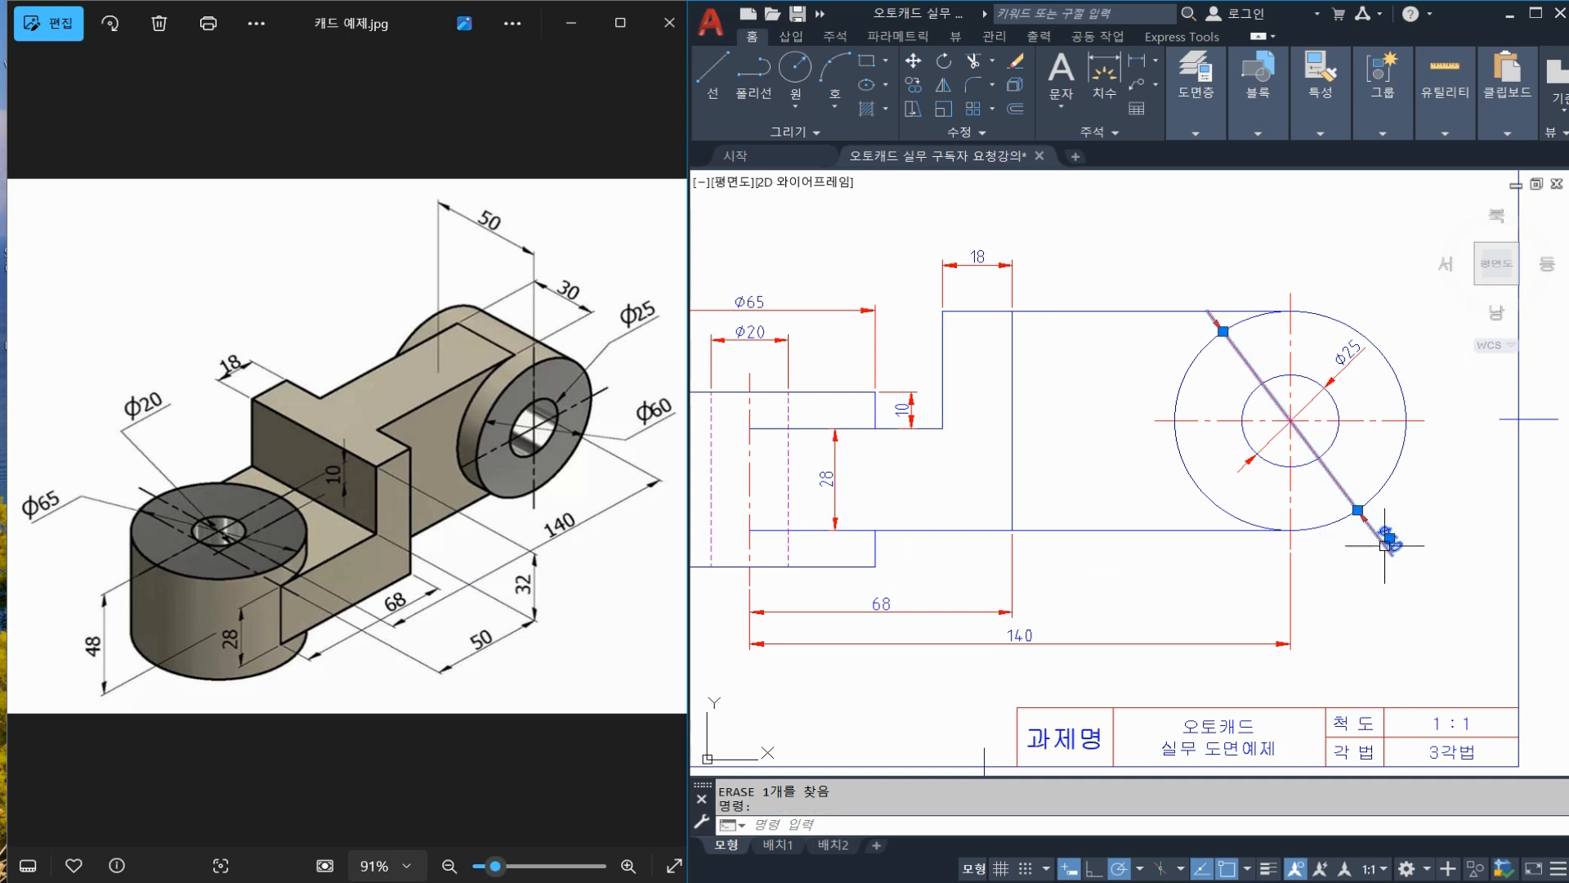
left_click(1357, 510)
middle_click_drag(1389, 392, 1310, 439)
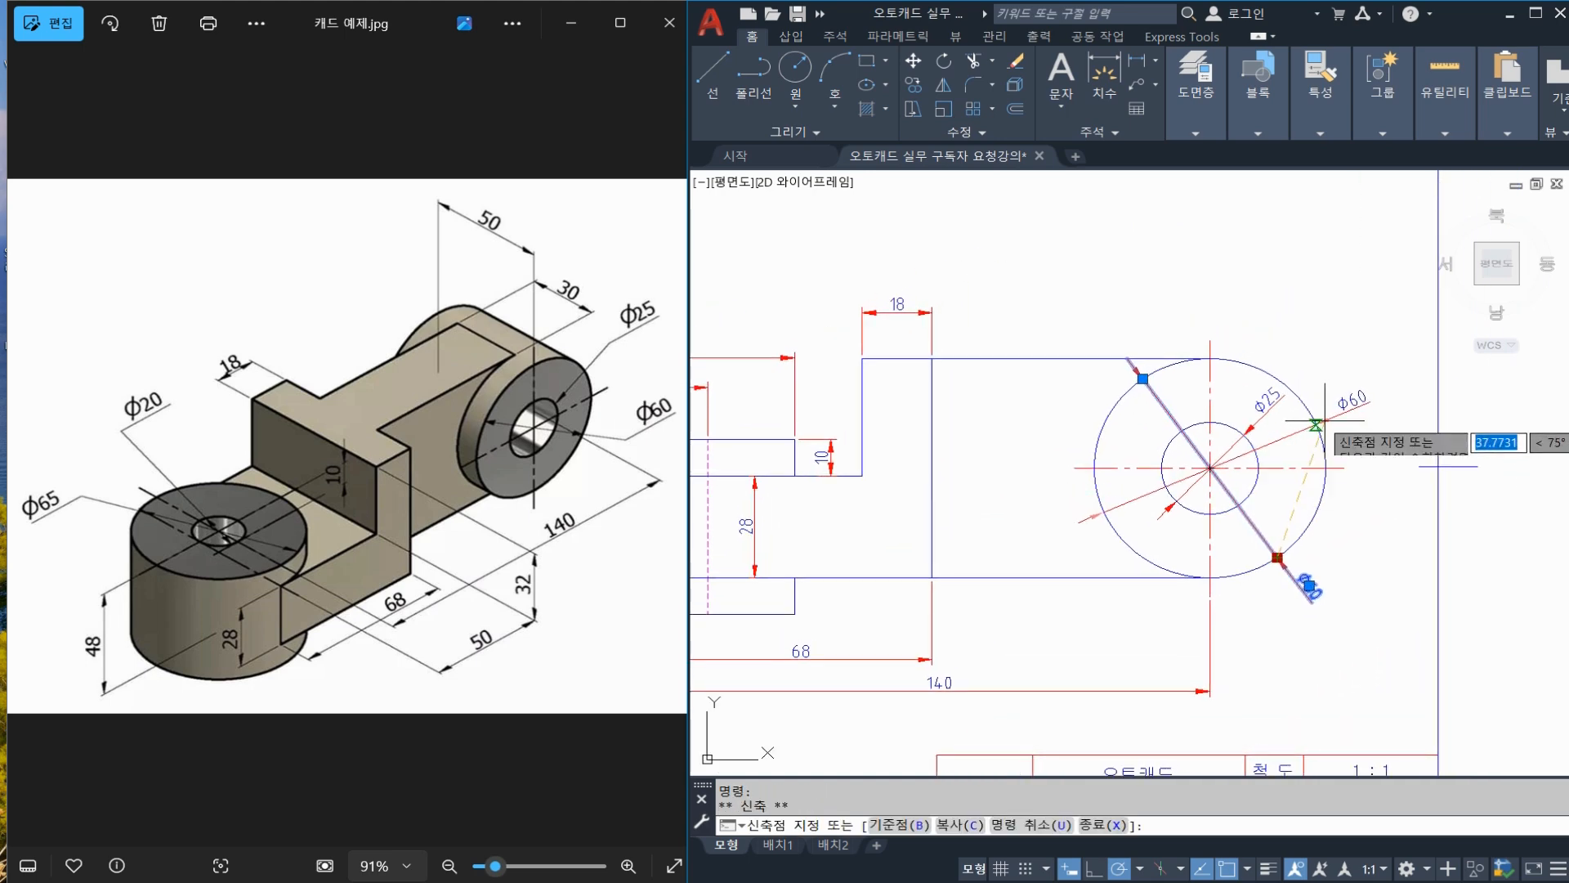
Swing the hole's diameter dimension to a steeper angle so its text sits above the hole, clear of the outer circle's dimension
left_click(1265, 402)
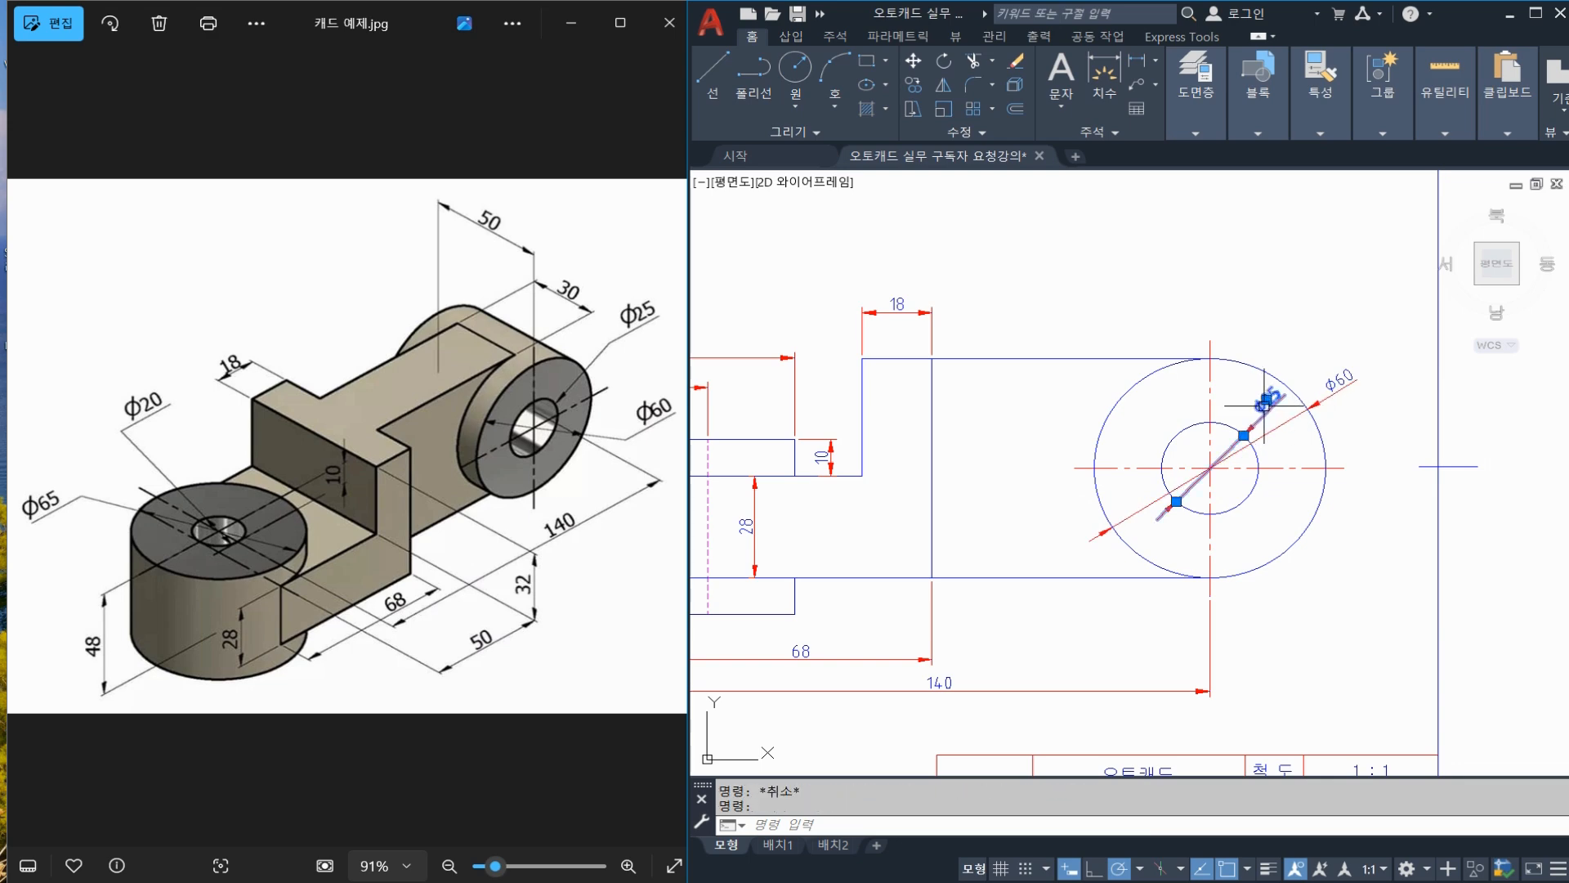
scroll(1266, 404, "up", 4)
left_click(1252, 393)
left_click(1209, 382)
key("Escape")
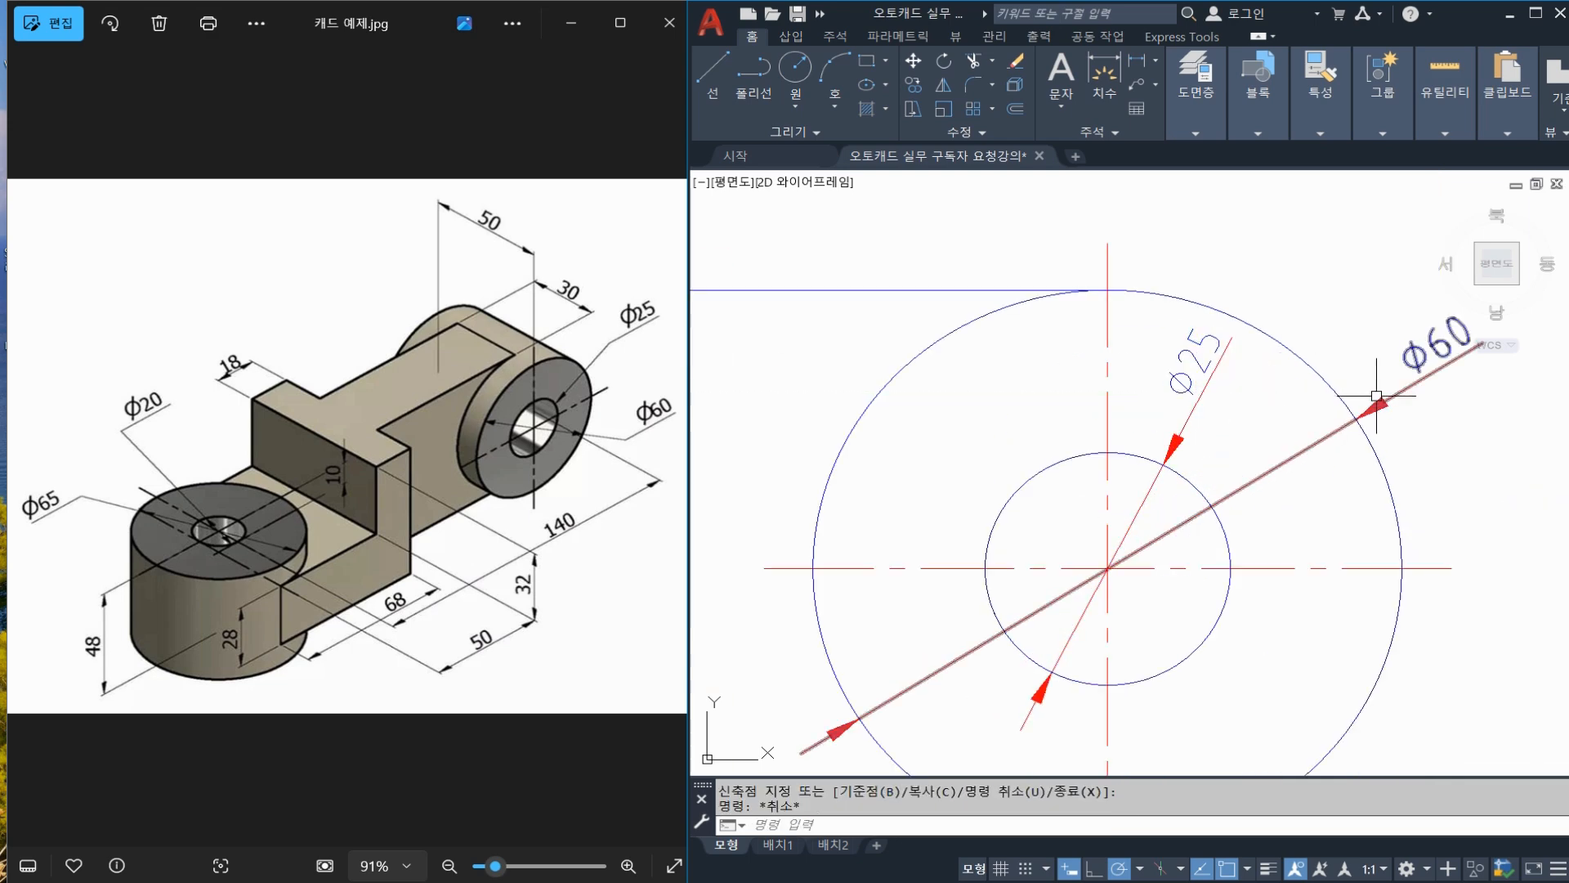
left_click(1422, 379)
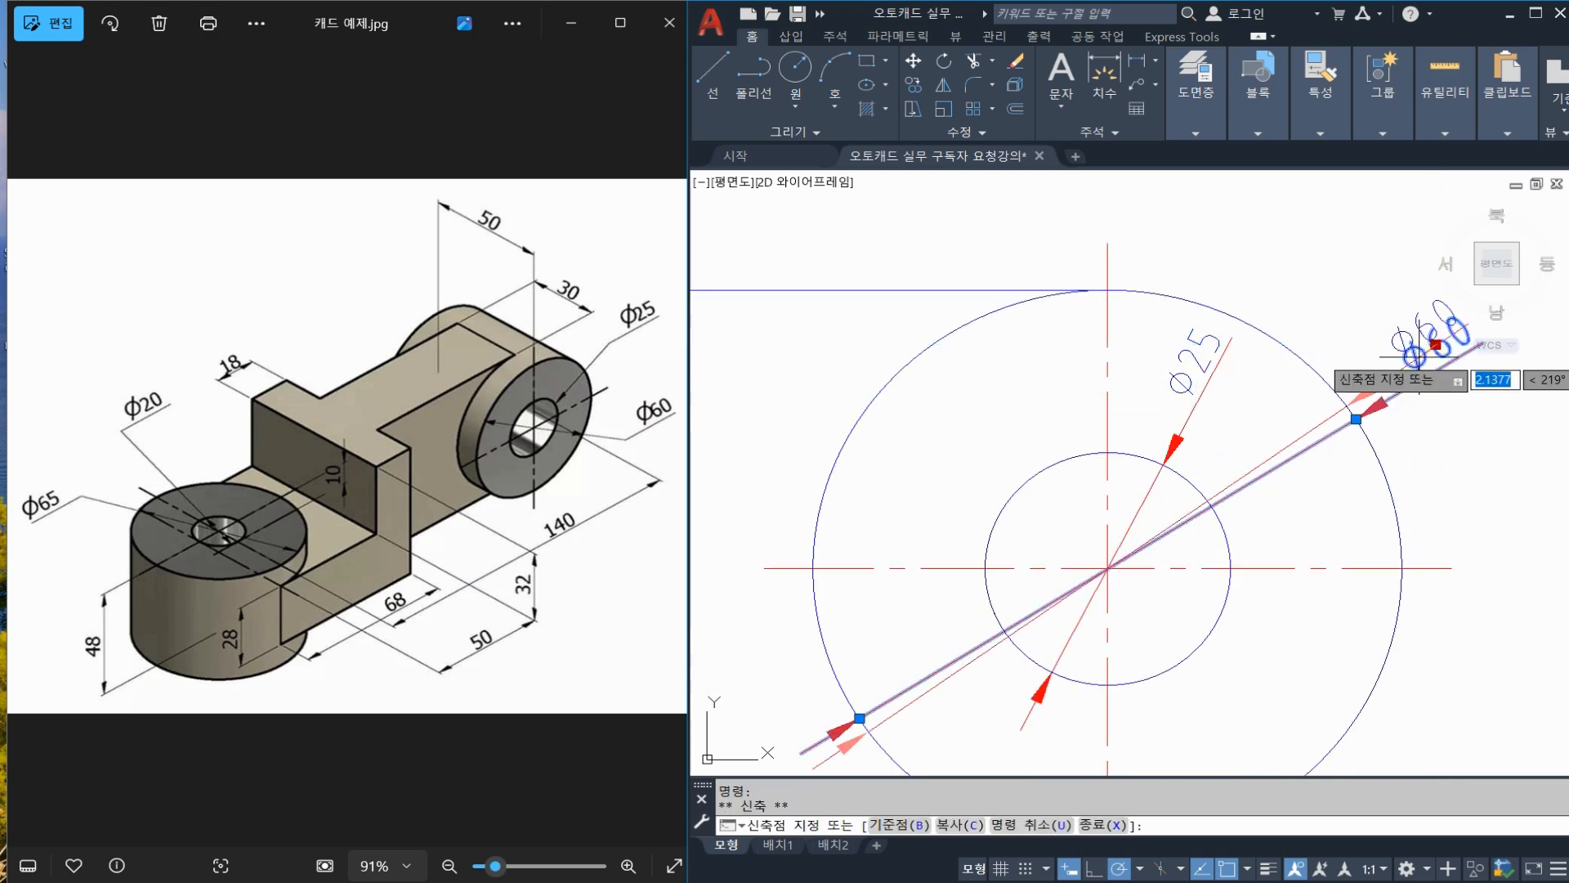
left_click(1436, 345)
key("Escape")
Add a vertical linear dimension from the outer circle's bottom quadrant to its top quadrant, placed to the right of the circle
scroll(1348, 408, "down", 5)
type("d")
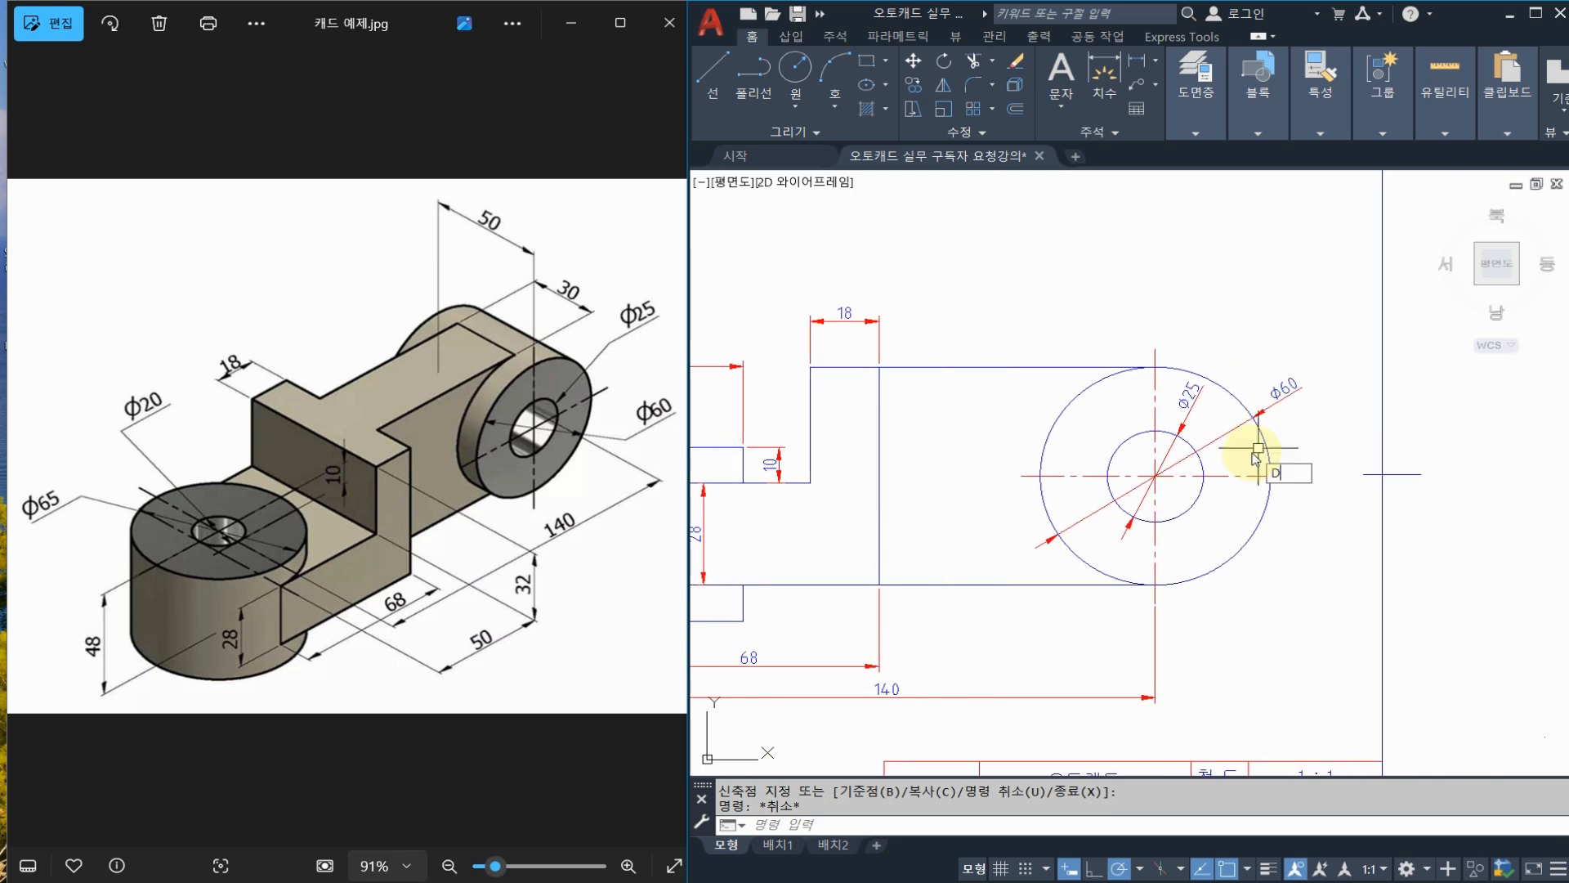
type("li")
key("Return")
left_click(1154, 584)
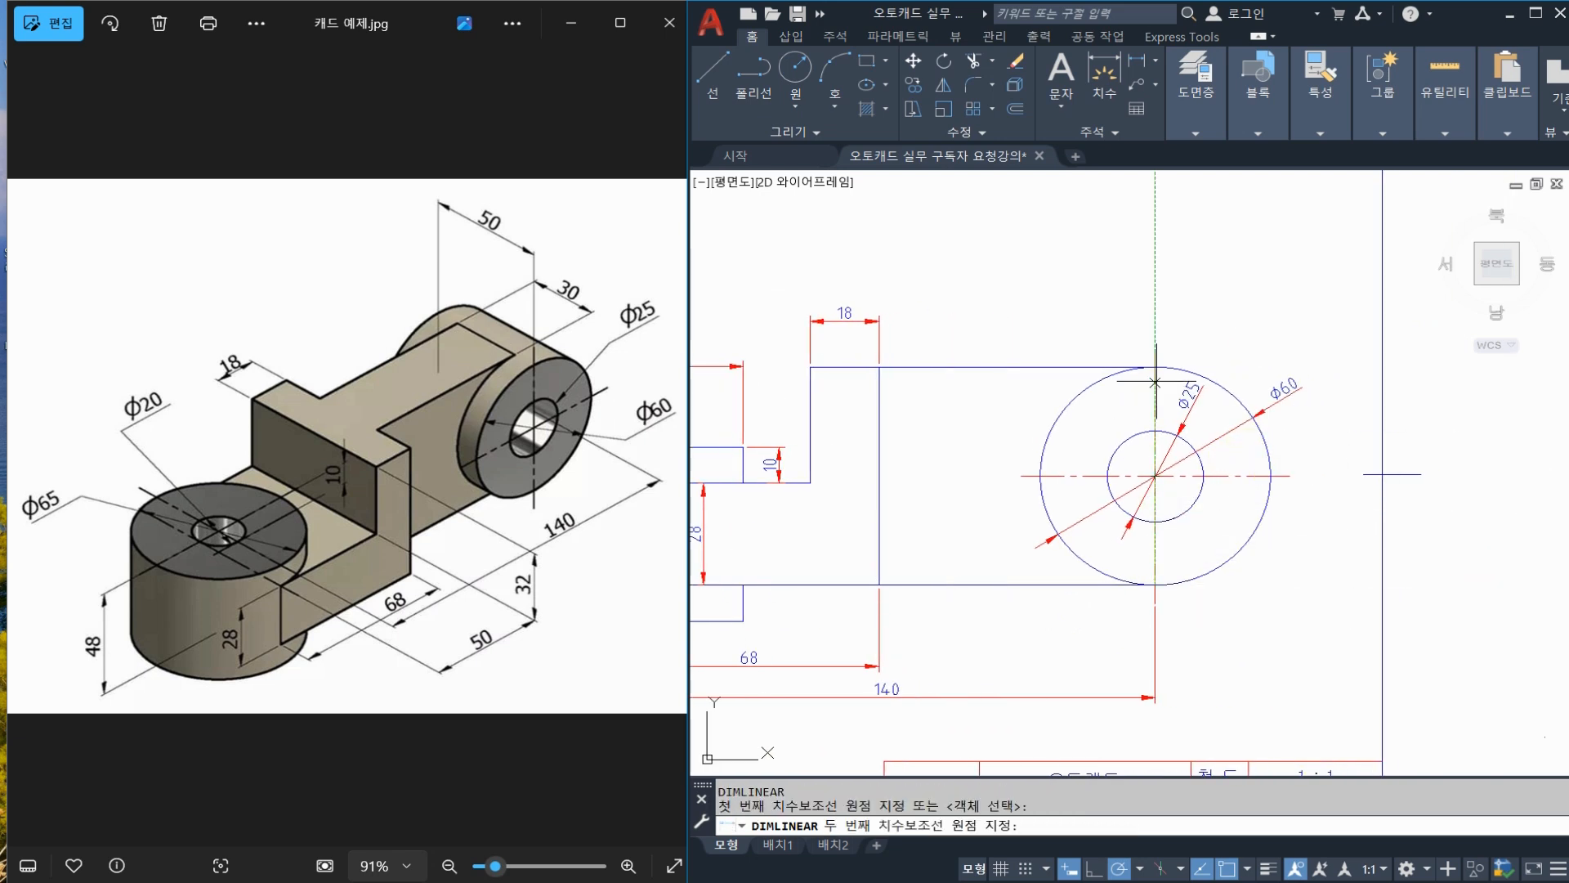
left_click(1155, 368)
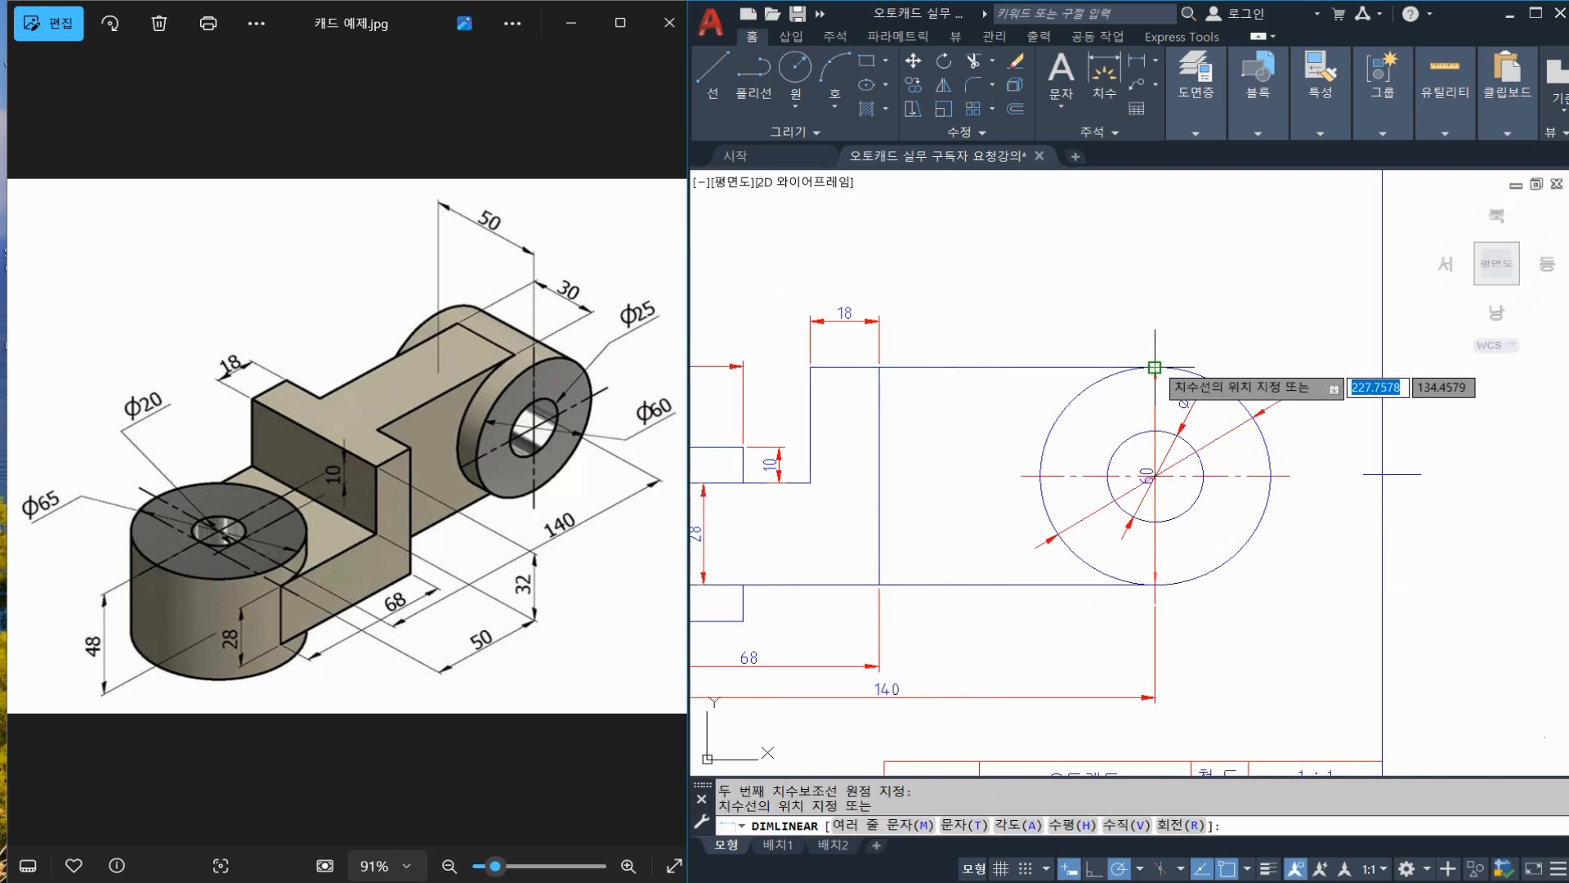
left_click(1329, 444)
Put the text of the vertical dimension beside the outer circle in parentheses as (60), marking it as a reference dimension
left_click(1312, 471)
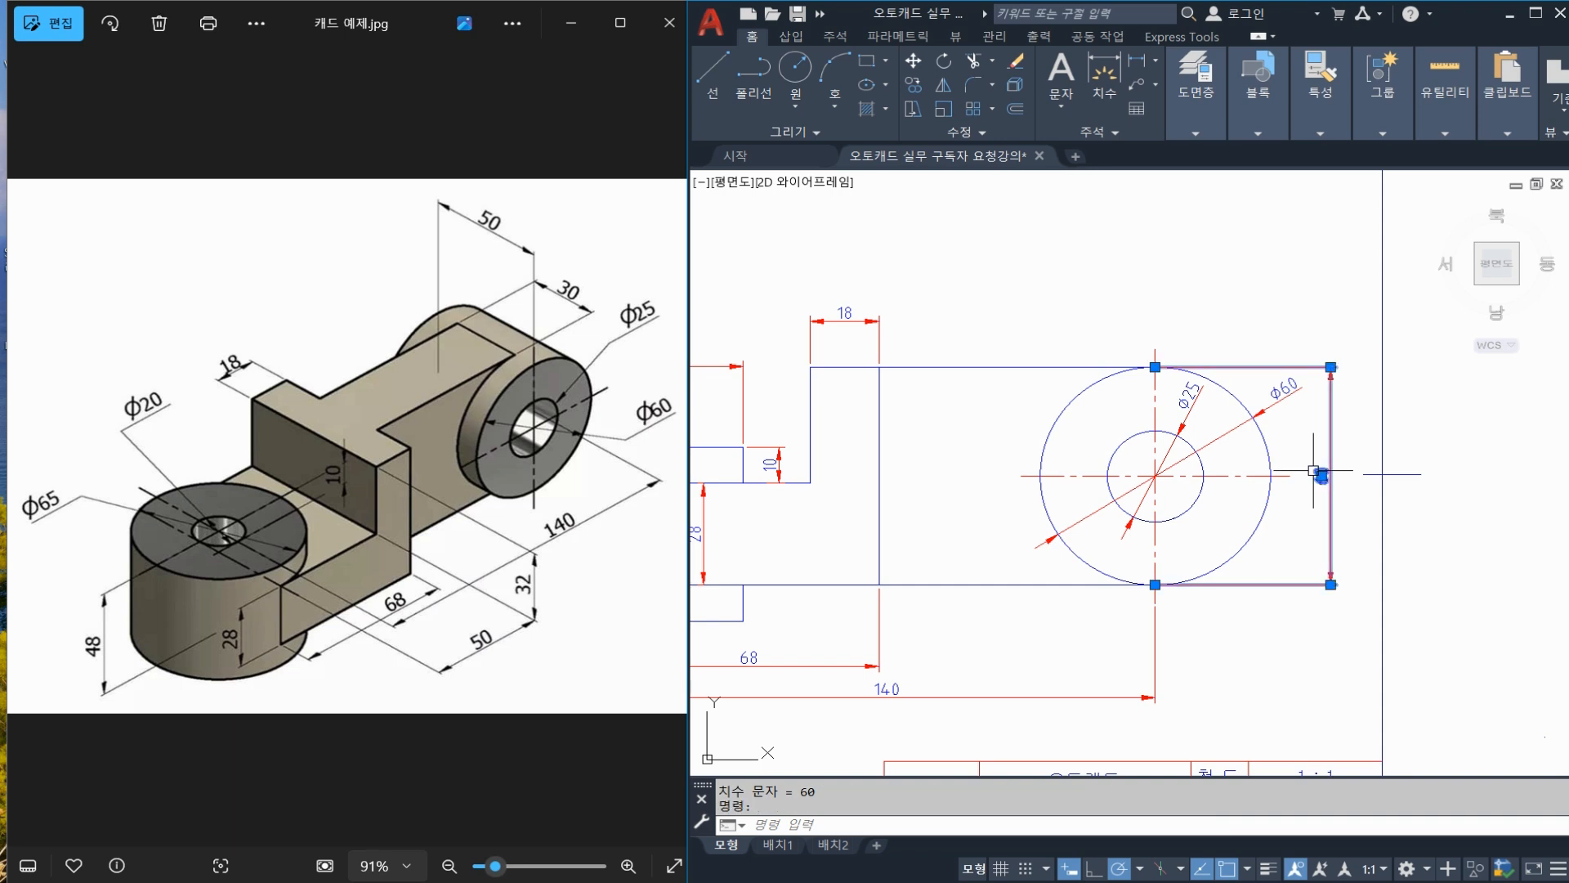
double_click(1321, 476)
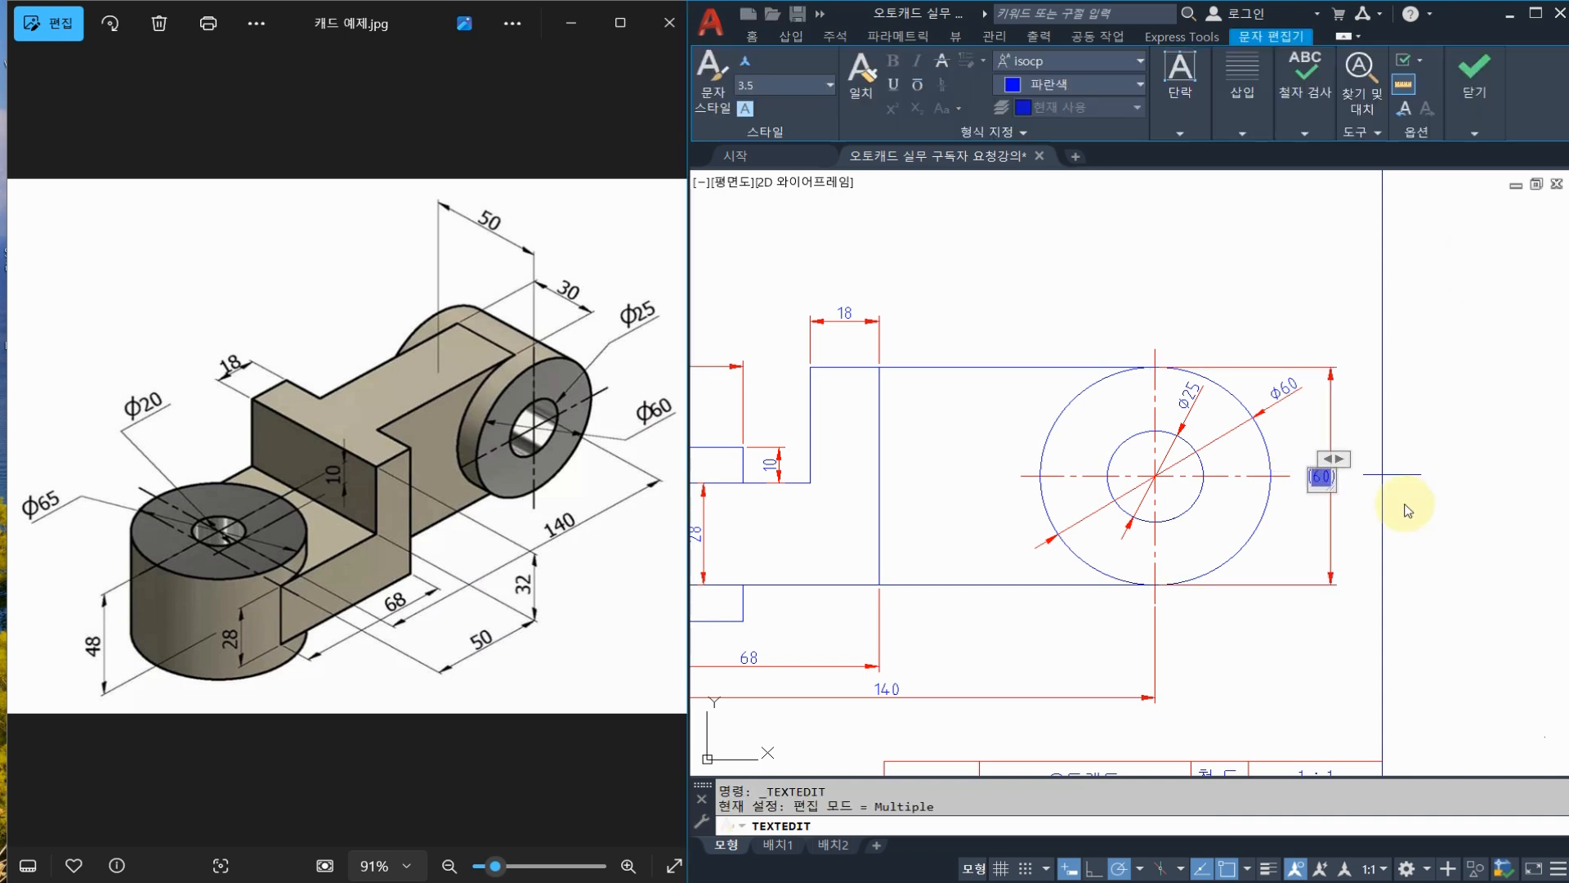
left_click(1405, 504)
middle_click_drag(1167, 582, 1244, 555)
key("Escape")
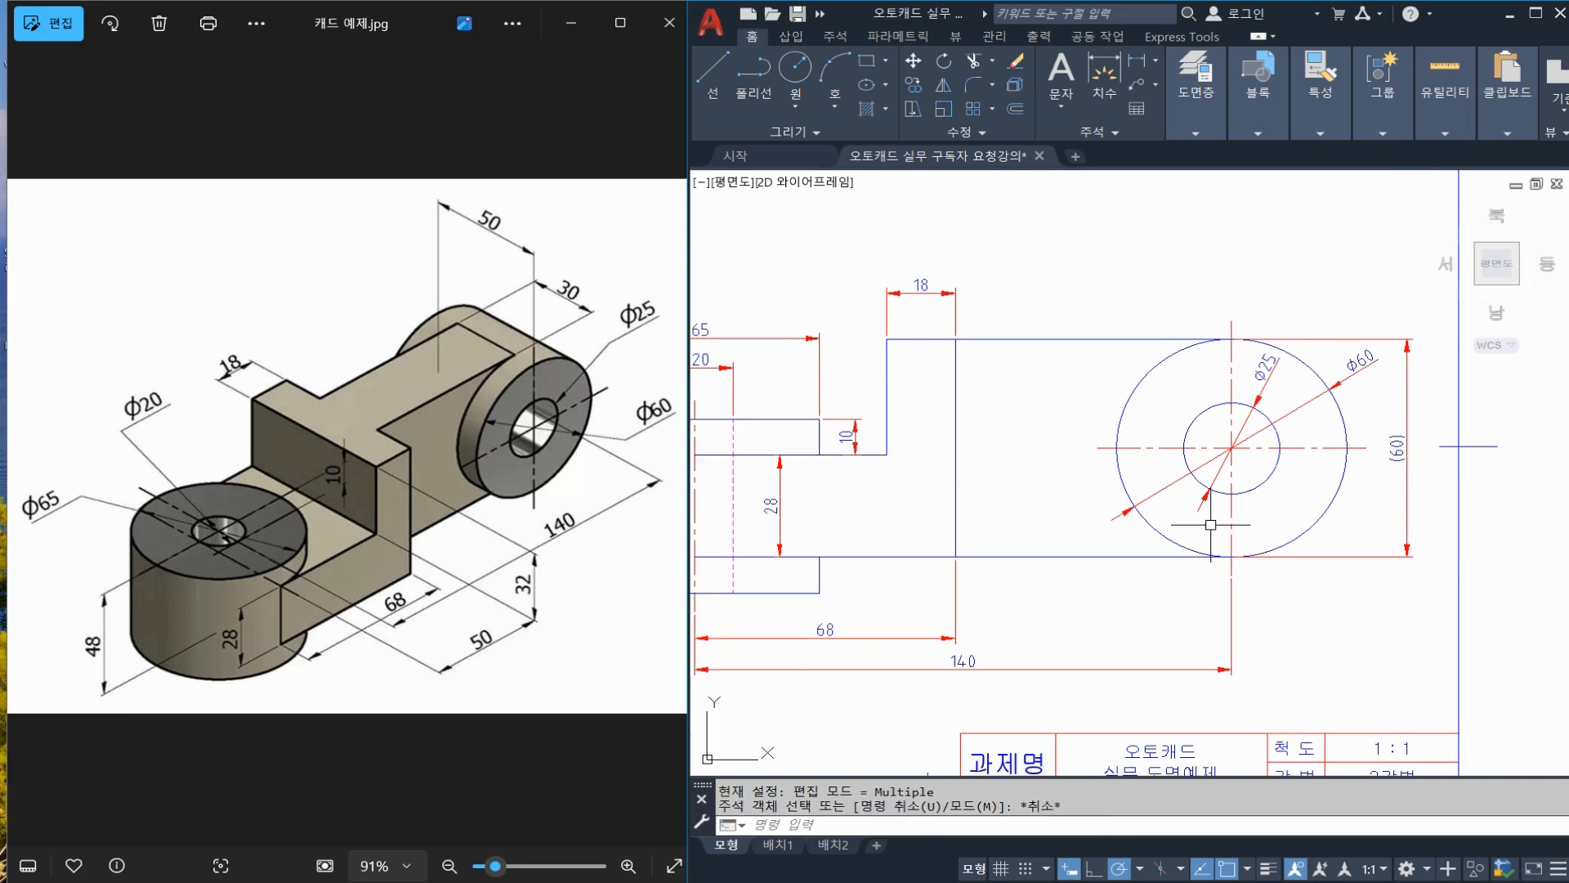
Examine the two lines tangent to the outer circle, then compare the circle's diameter dimension with the (60) reference dimension
middle_click_drag(1056, 531, 1110, 529)
left_click(1096, 556)
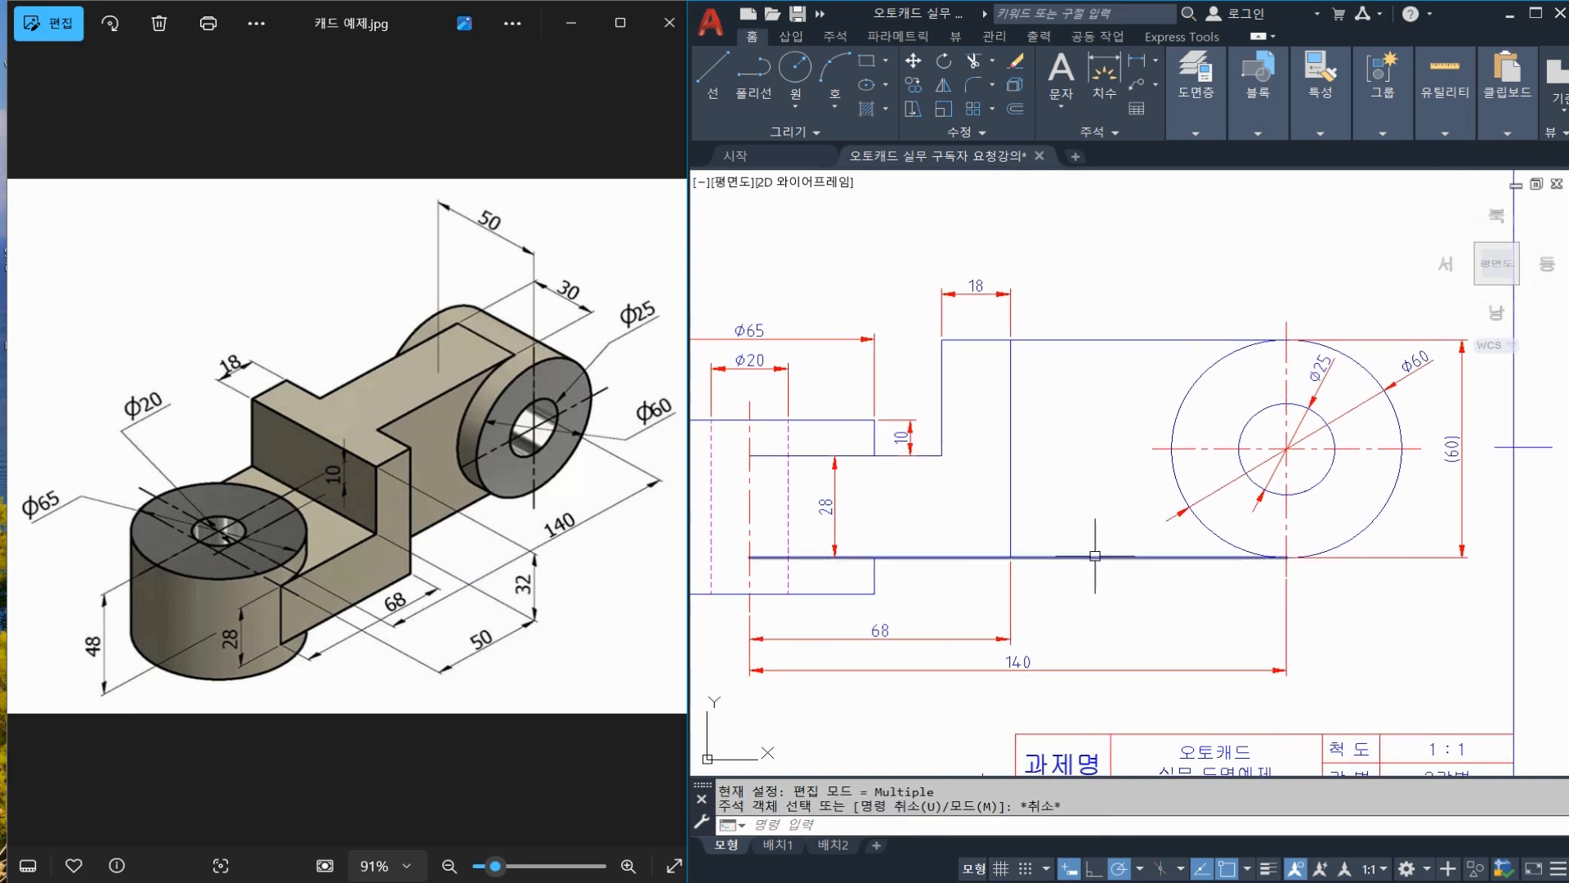
left_click(1077, 340)
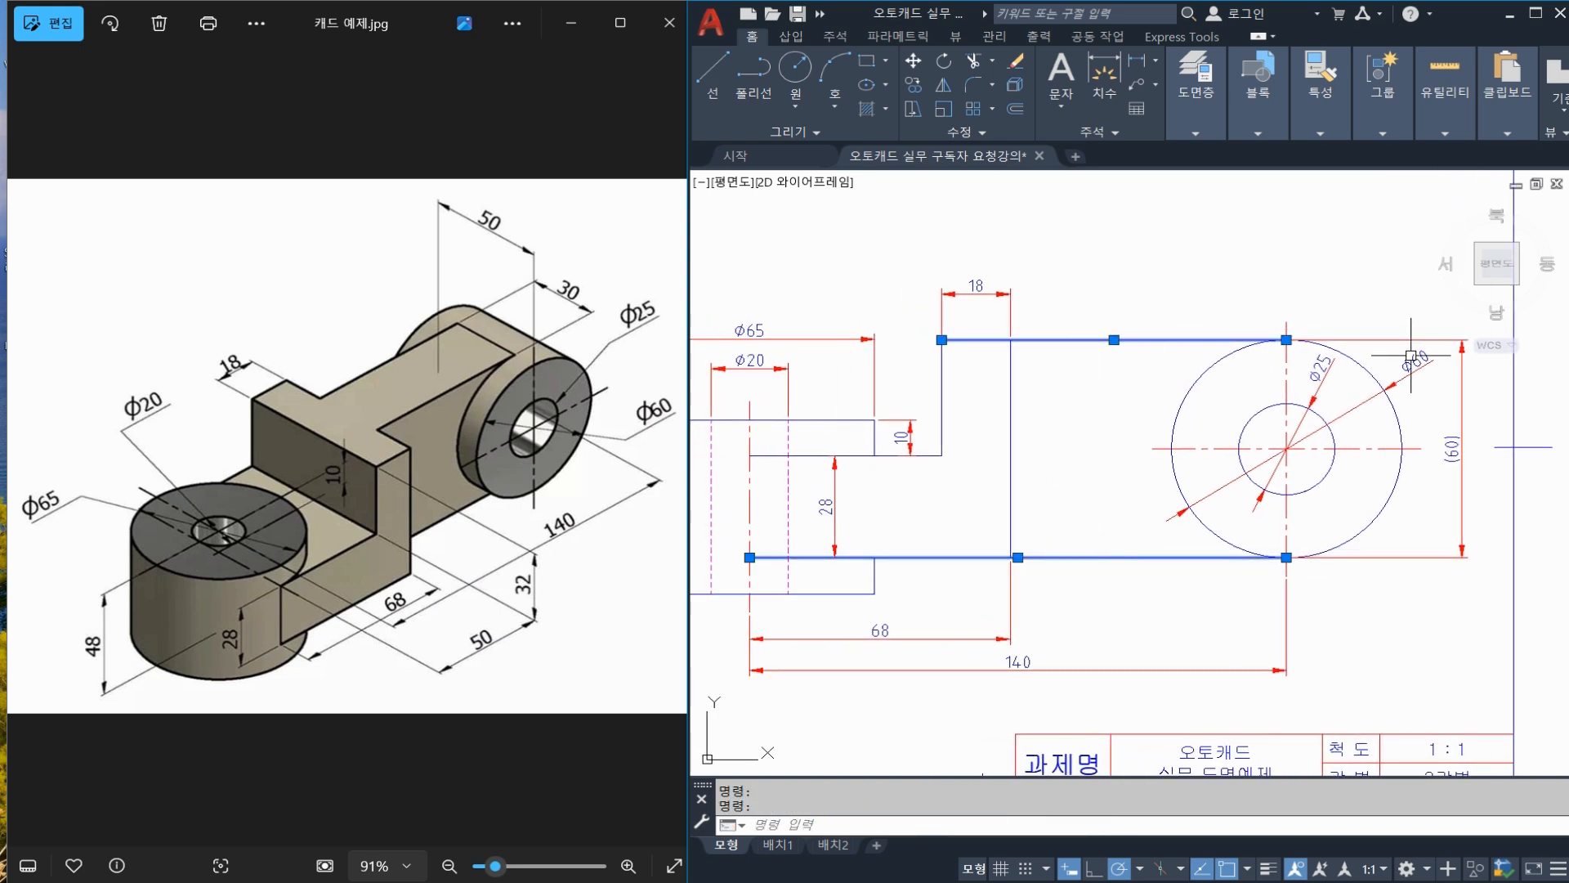
key("Escape")
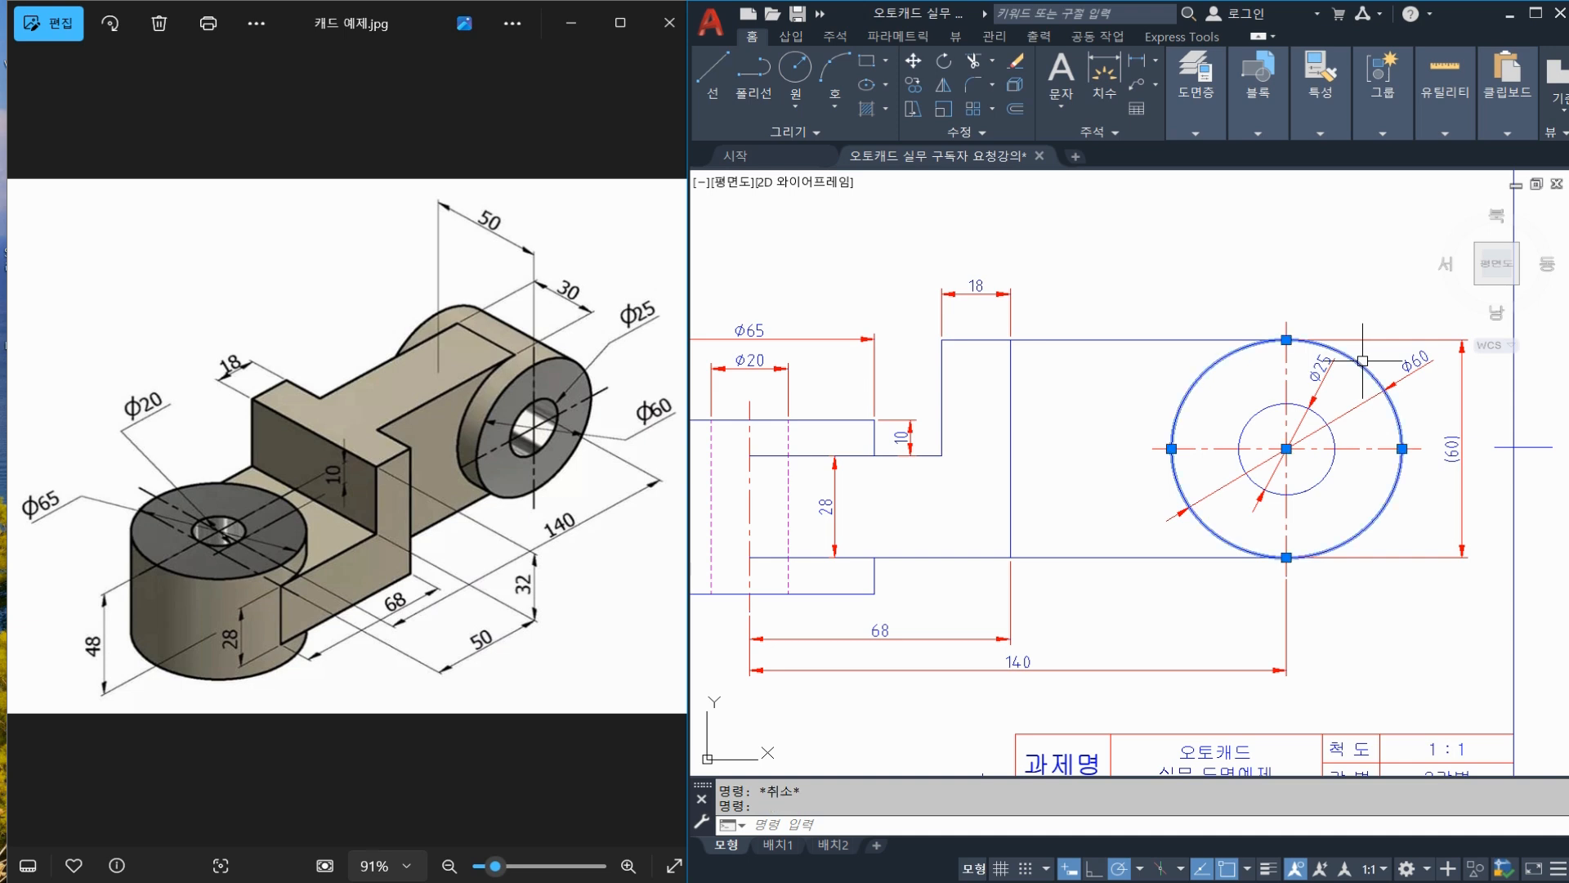
left_click(1122, 557)
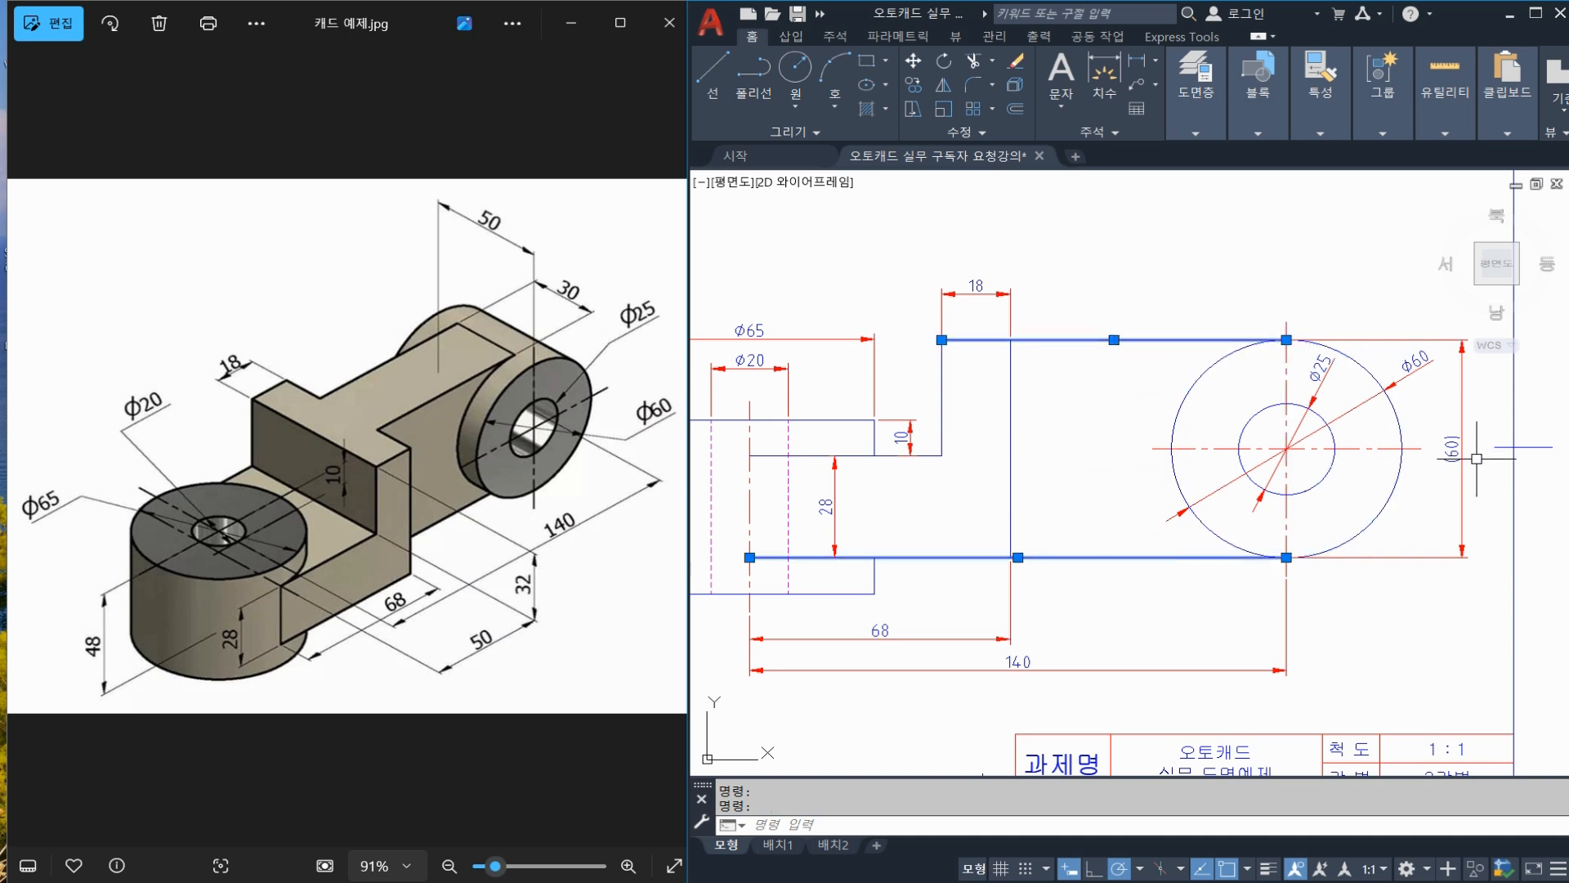
key("Escape")
left_click(1450, 445)
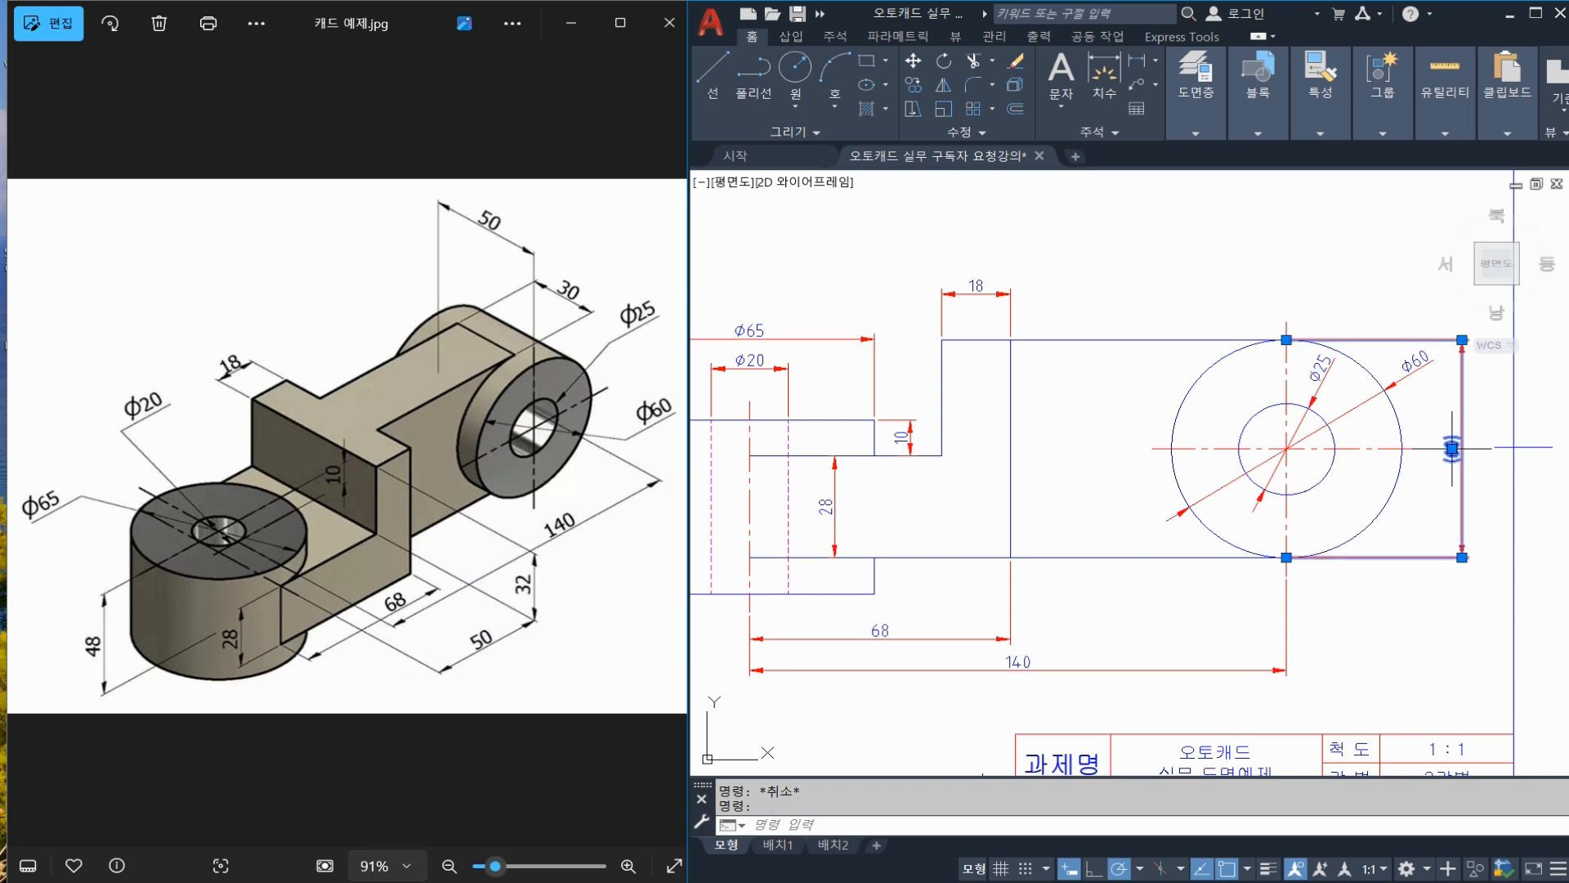
left_click(1419, 368)
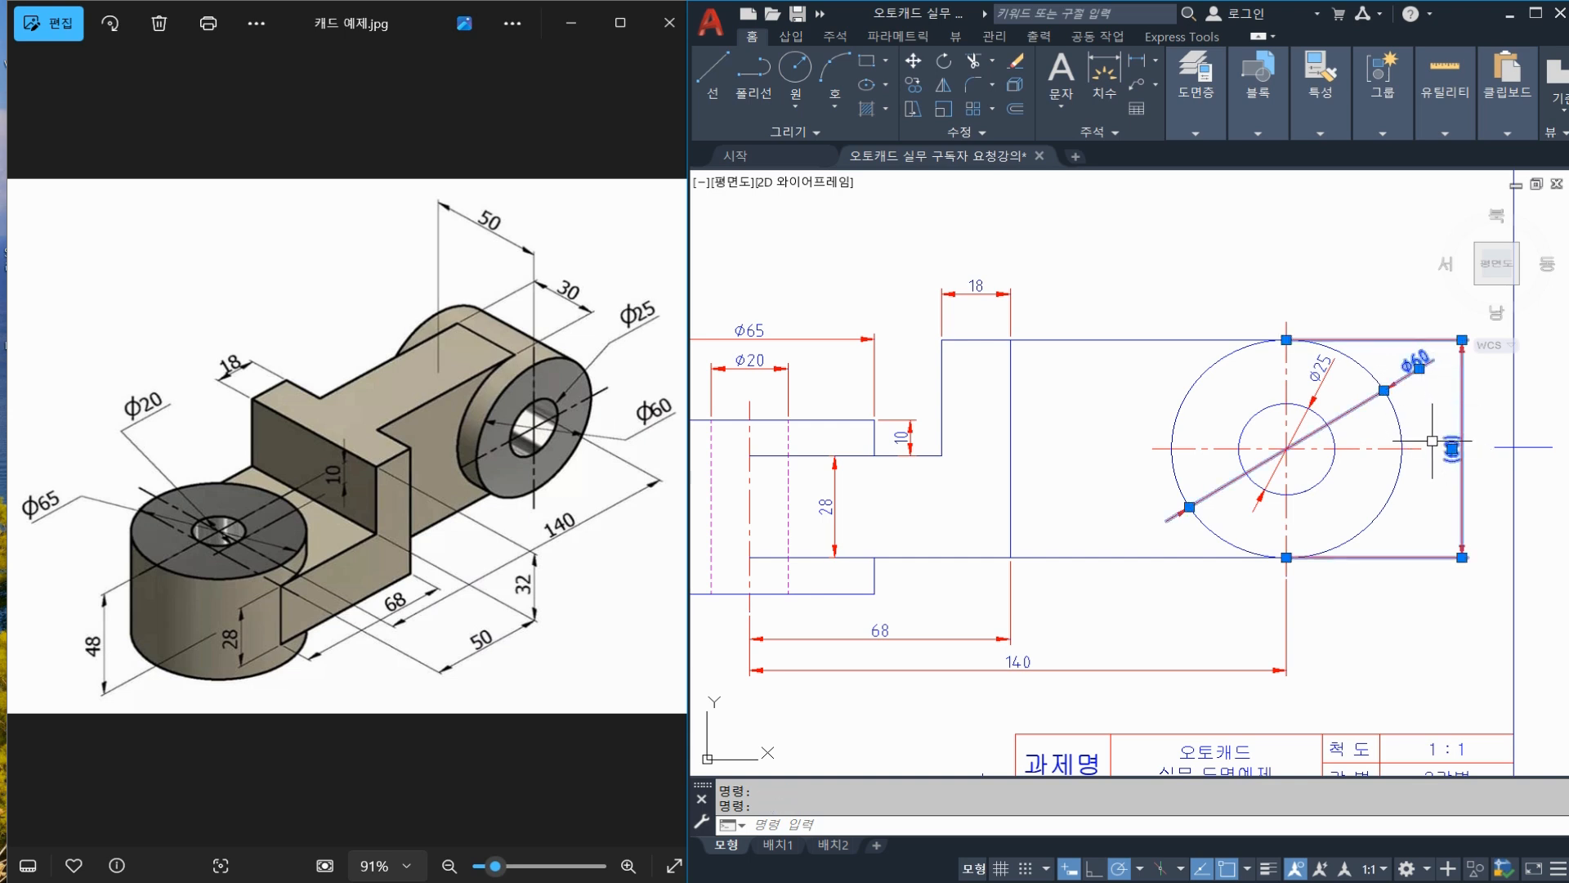
key("Escape")
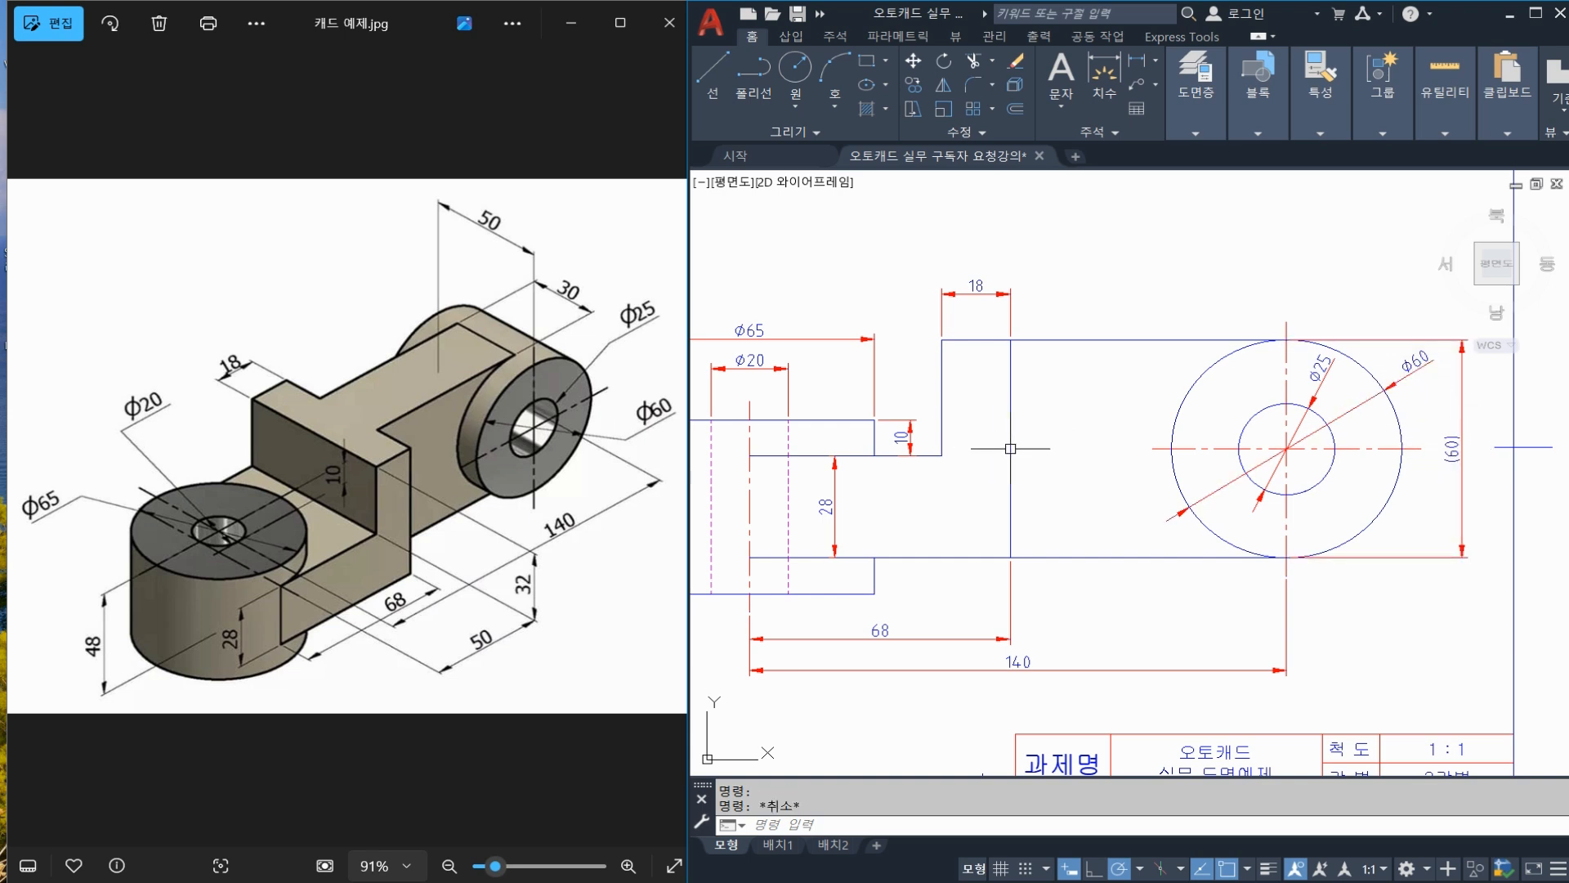
Add a linear dimension for the upright's height above the ledge, with the dimension line midway inside the upright
type("LI")
key("Return")
left_click(943, 455)
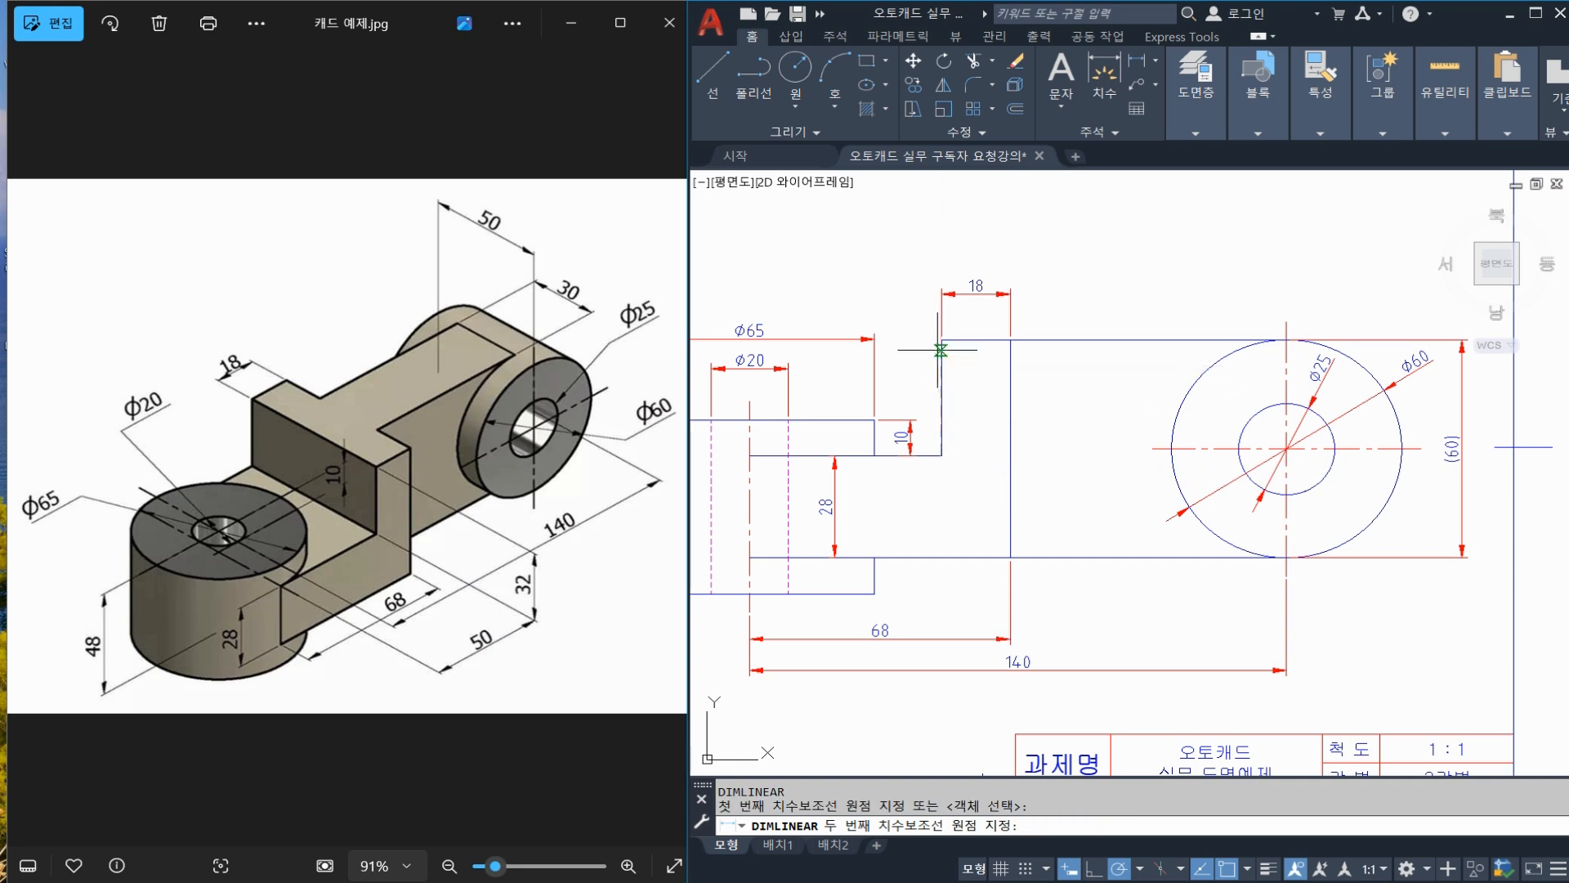
left_click(943, 339)
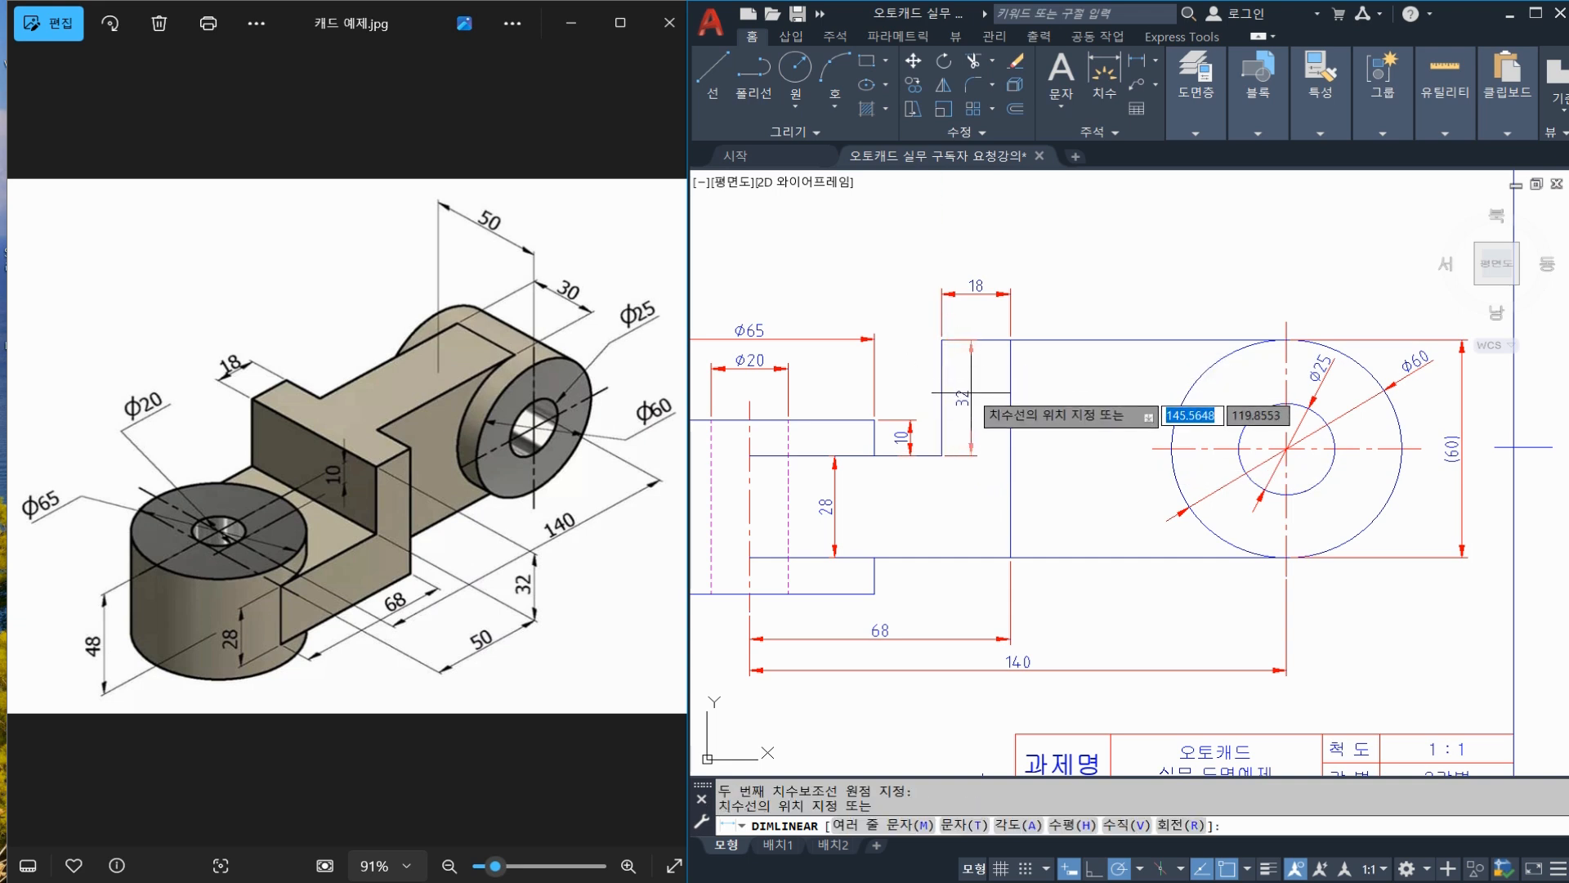
left_click(988, 410)
left_click(999, 406)
left_click(975, 379)
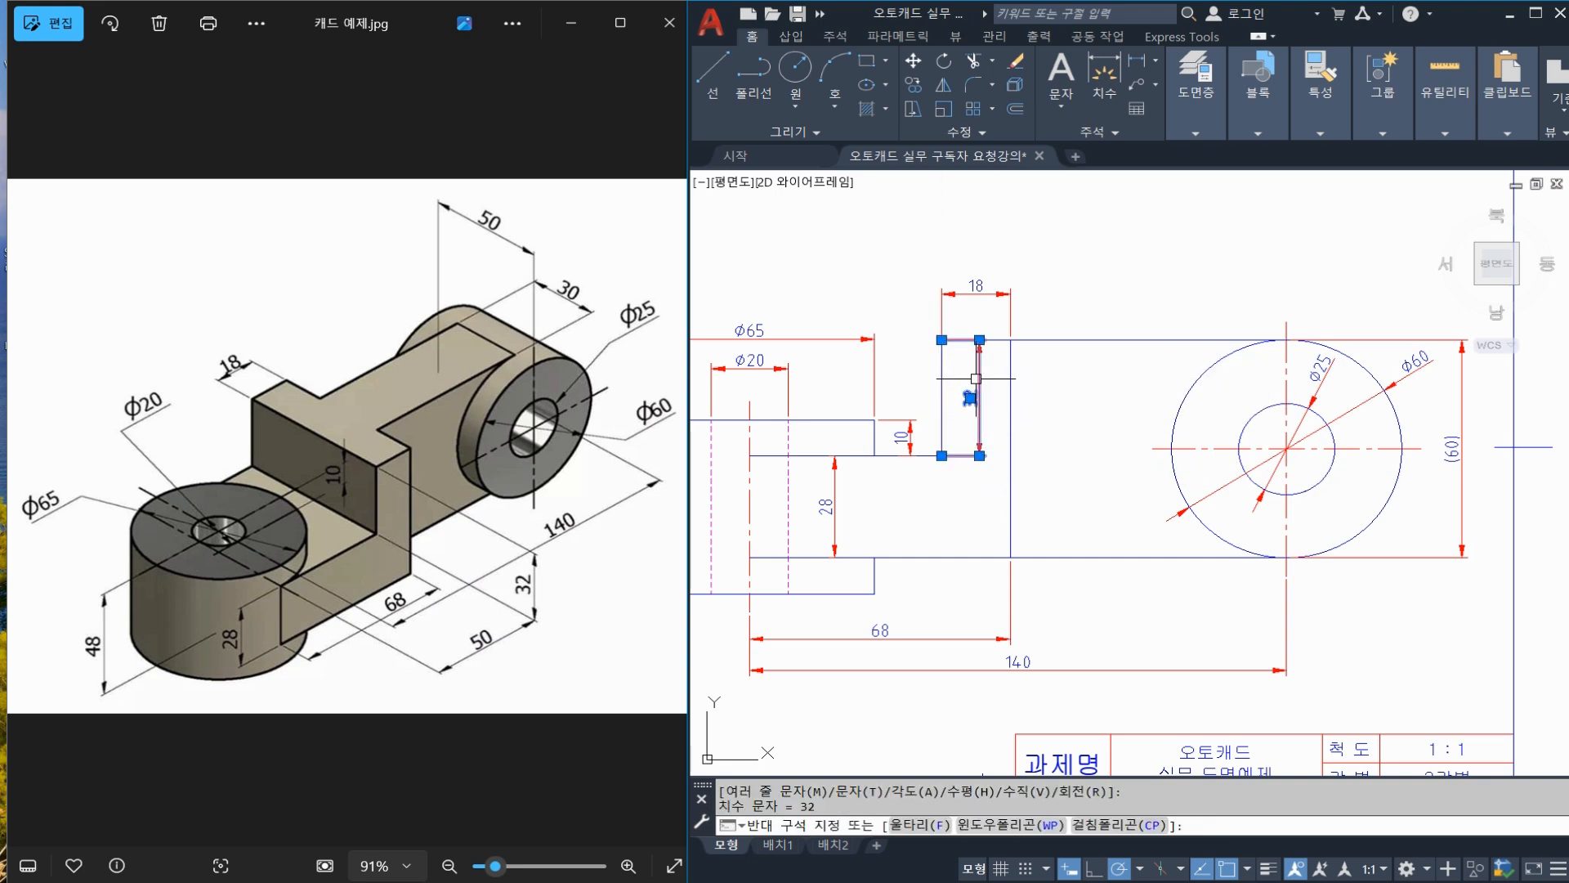
key("Escape")
Erase the (60) reference dimension to the right of the outer circle
left_click(1461, 441)
type("e")
key("space")
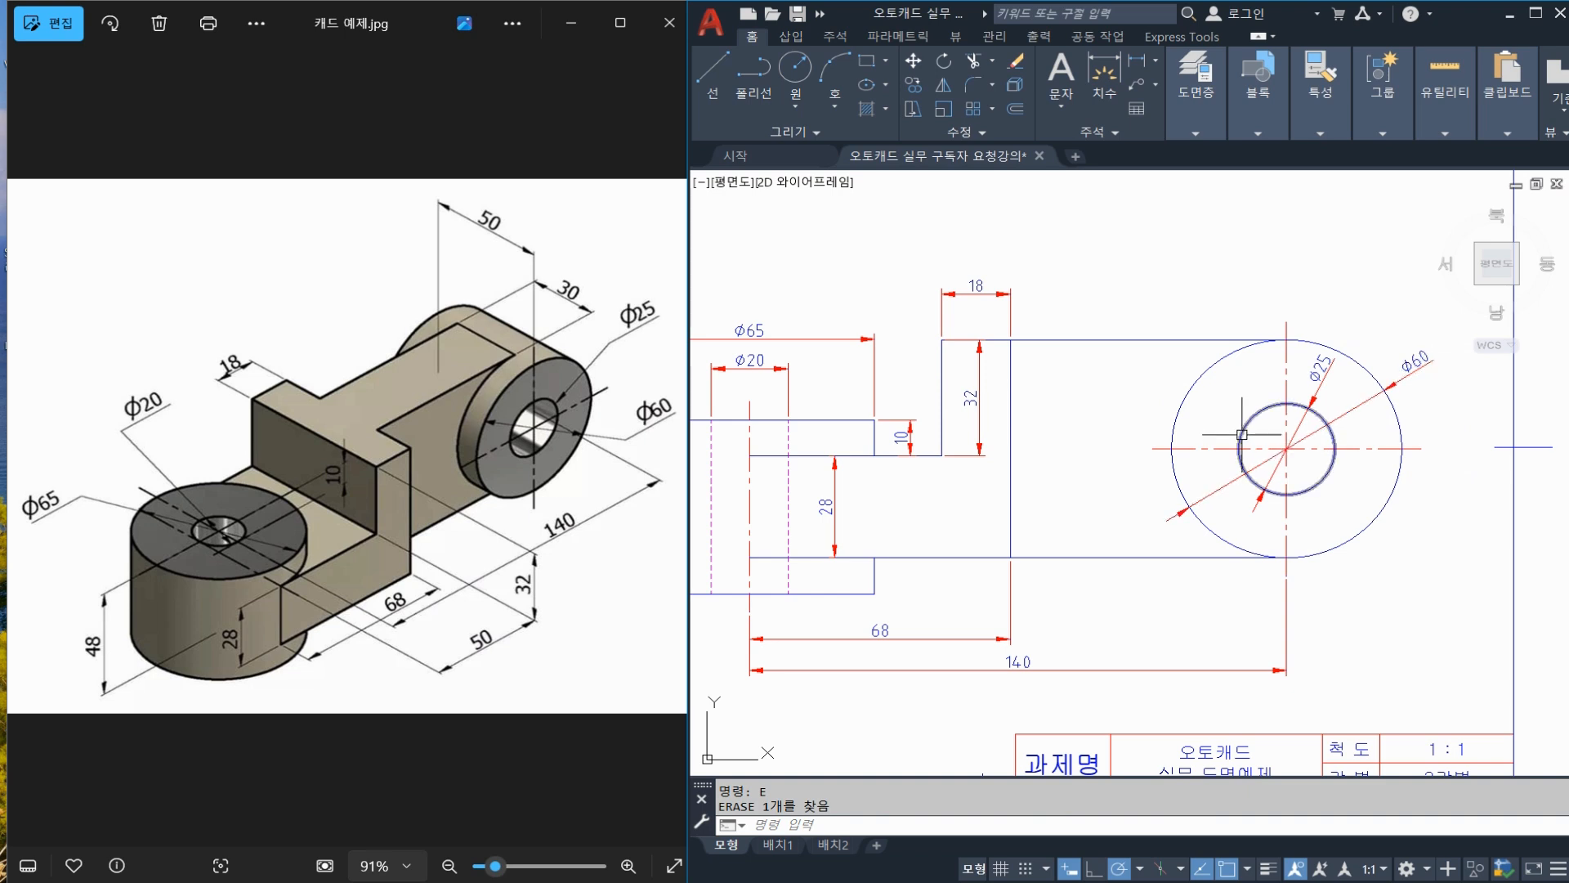
Undo the erasure of the (60) reference dimension and the placement of the upright's height dimension
middle_click_drag(1037, 465, 1067, 475)
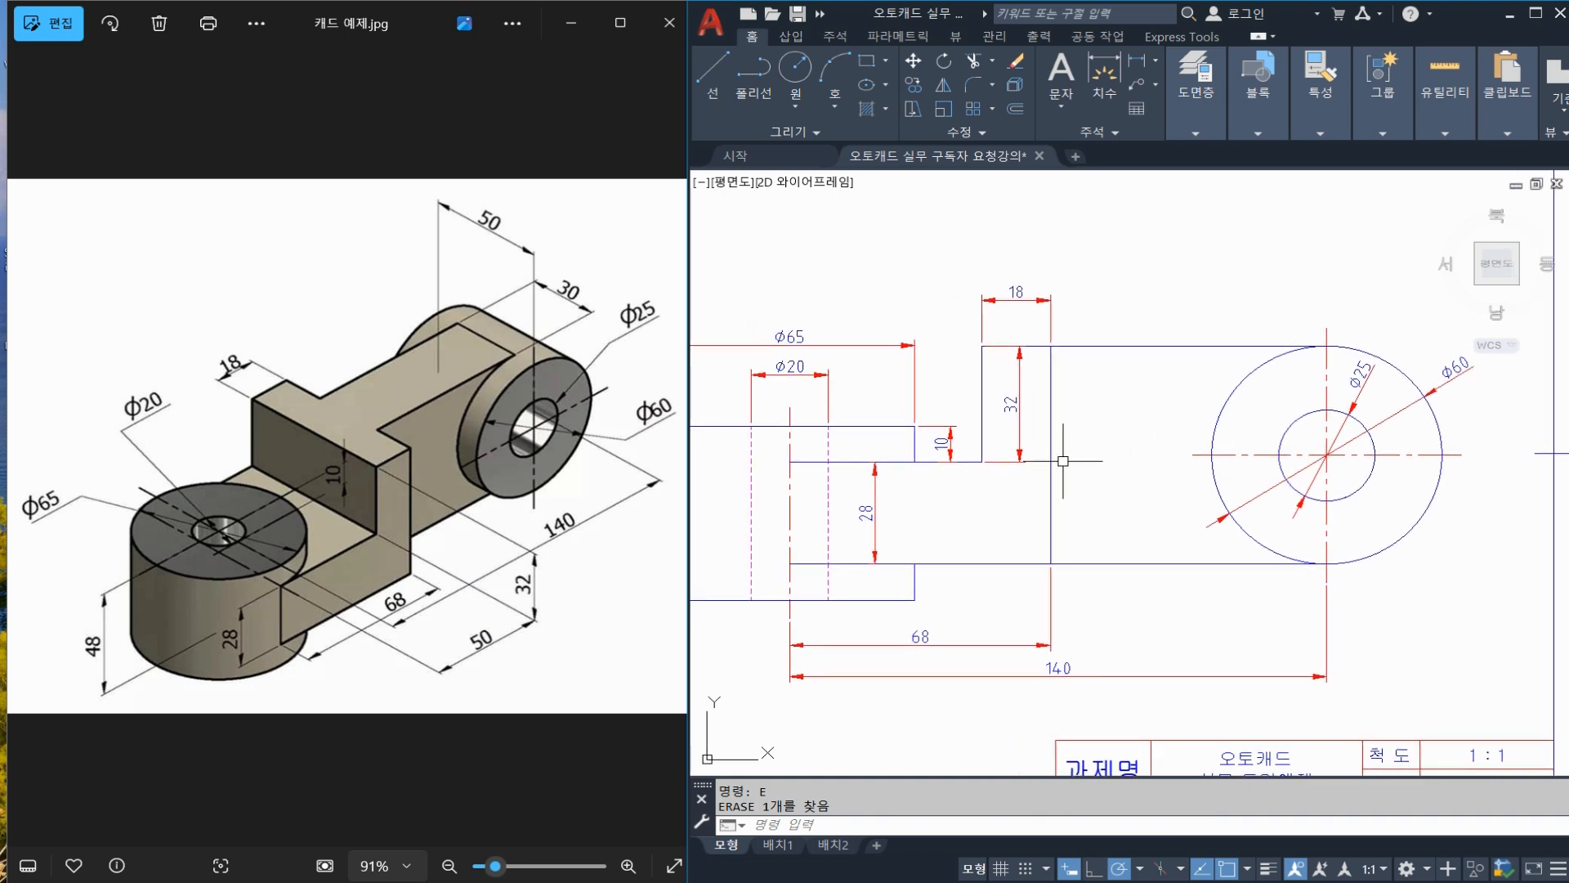
scroll(1077, 448, "down", 2)
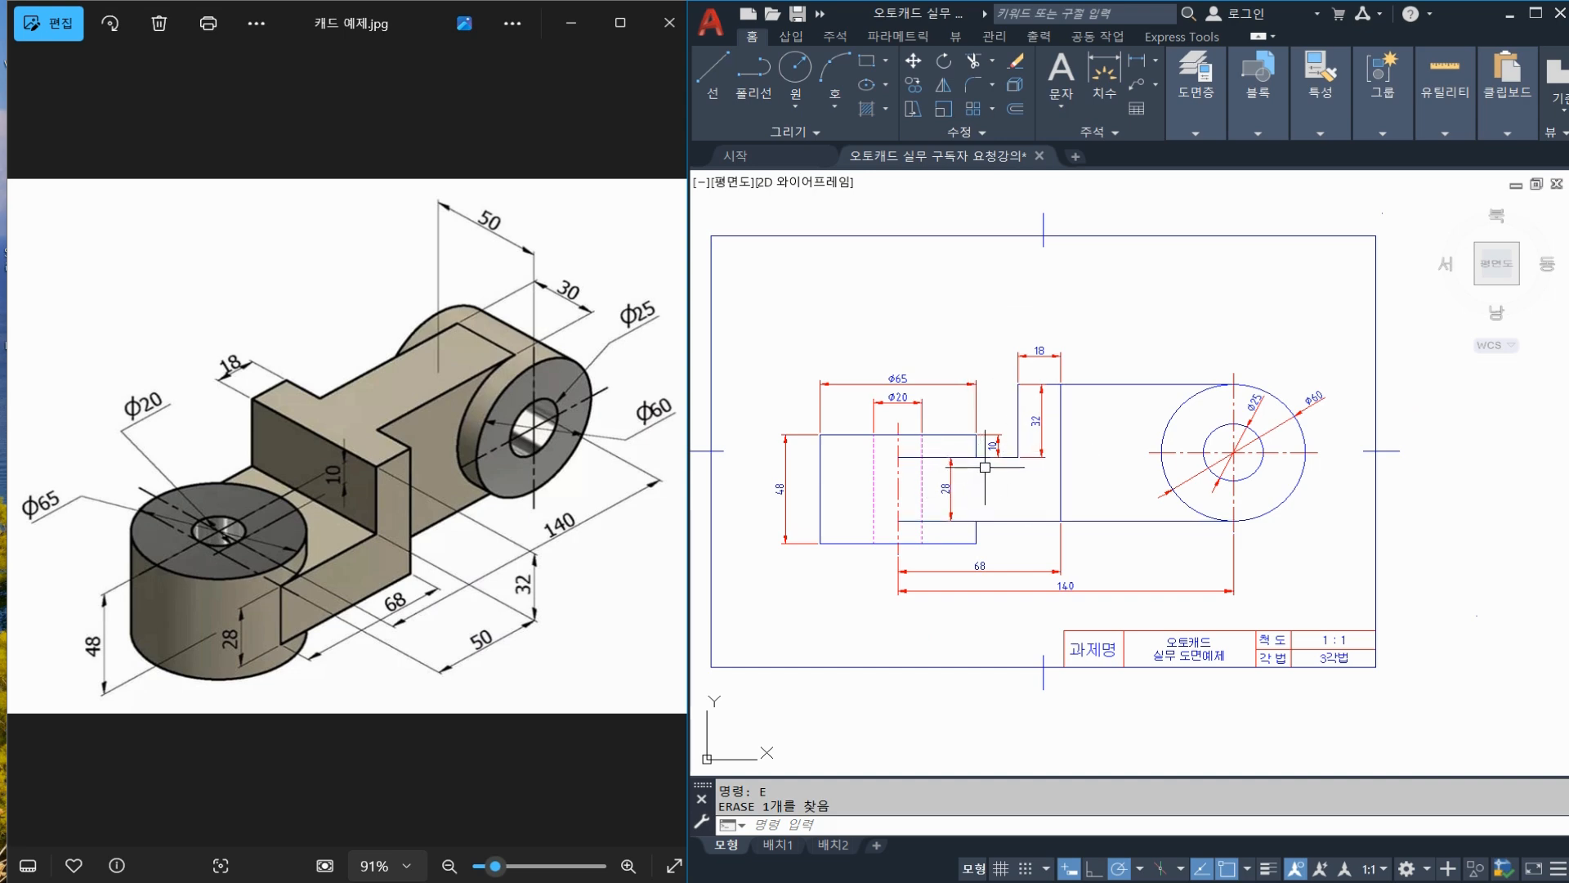
scroll(1030, 441, "up", 3)
left_click(1058, 418)
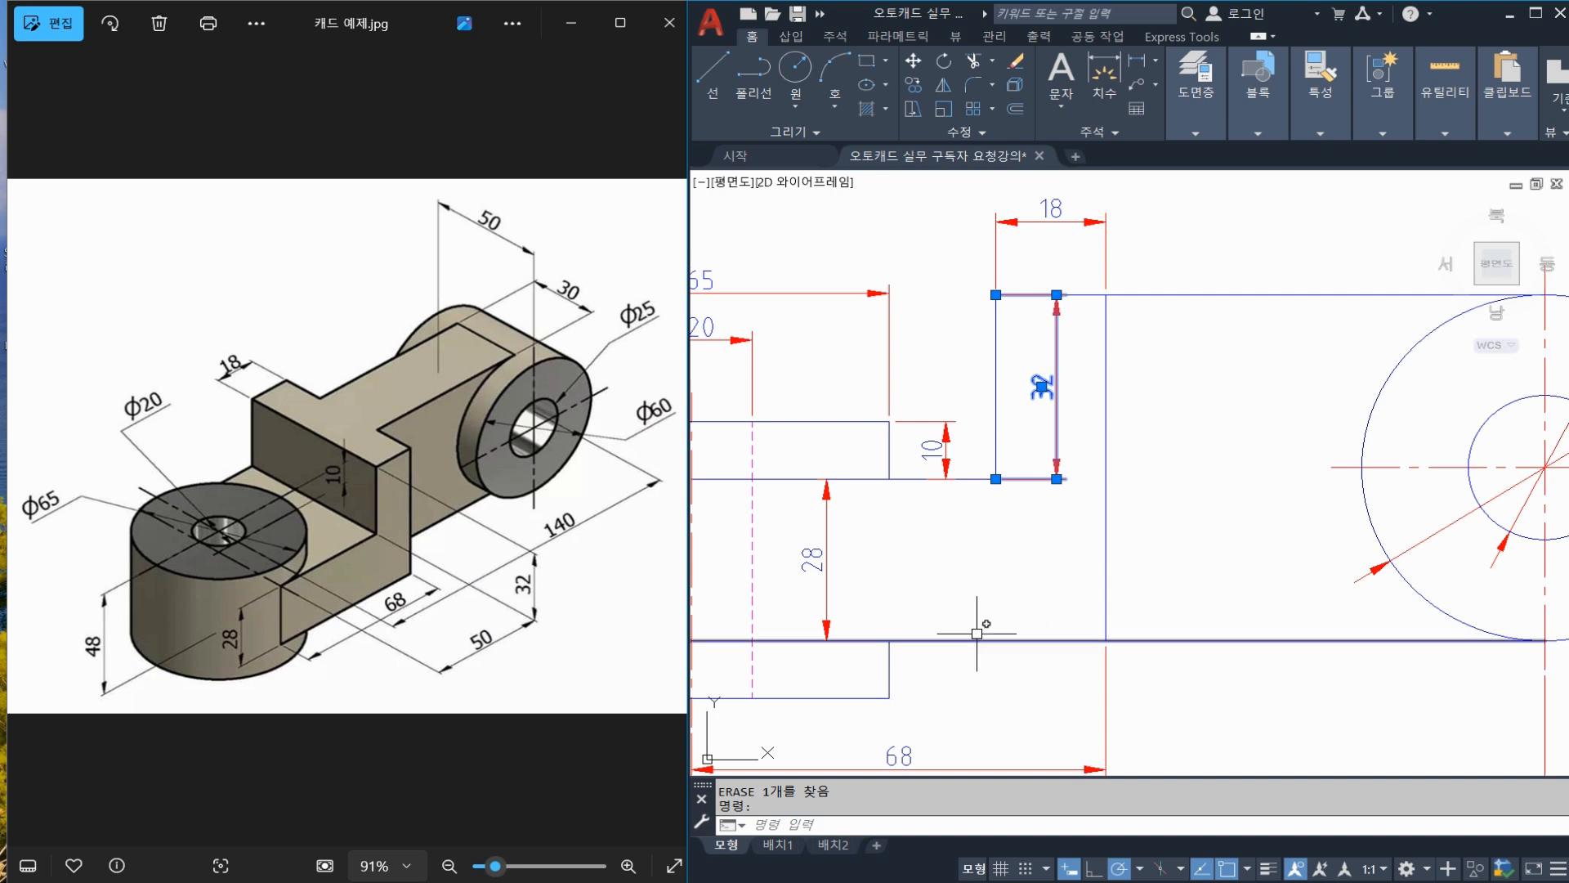
key("ctrl+z")
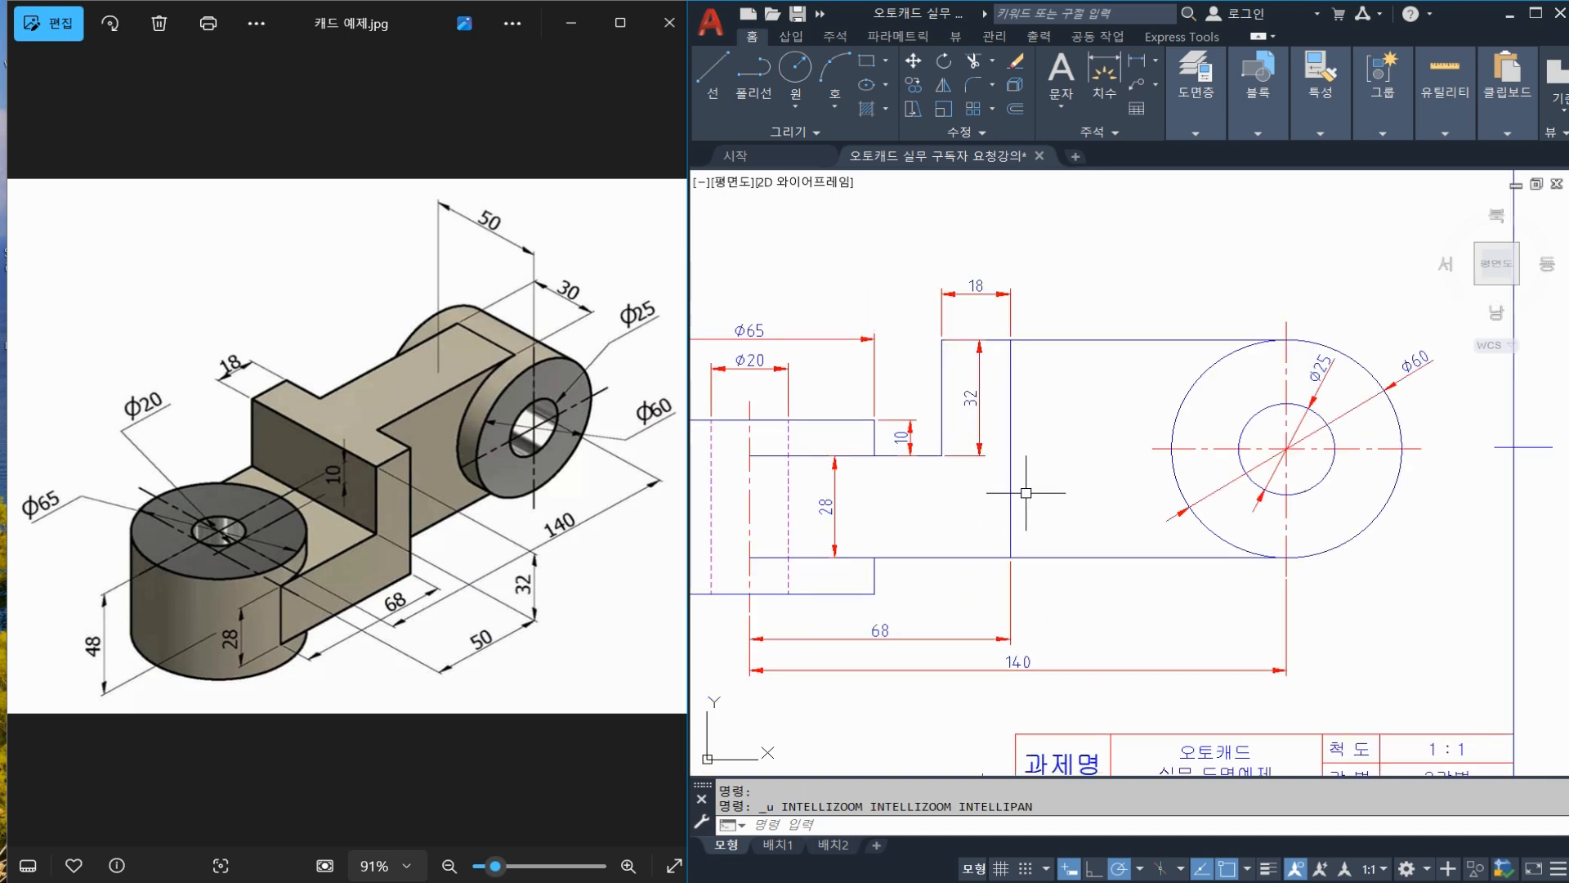
key("ctrl+z")
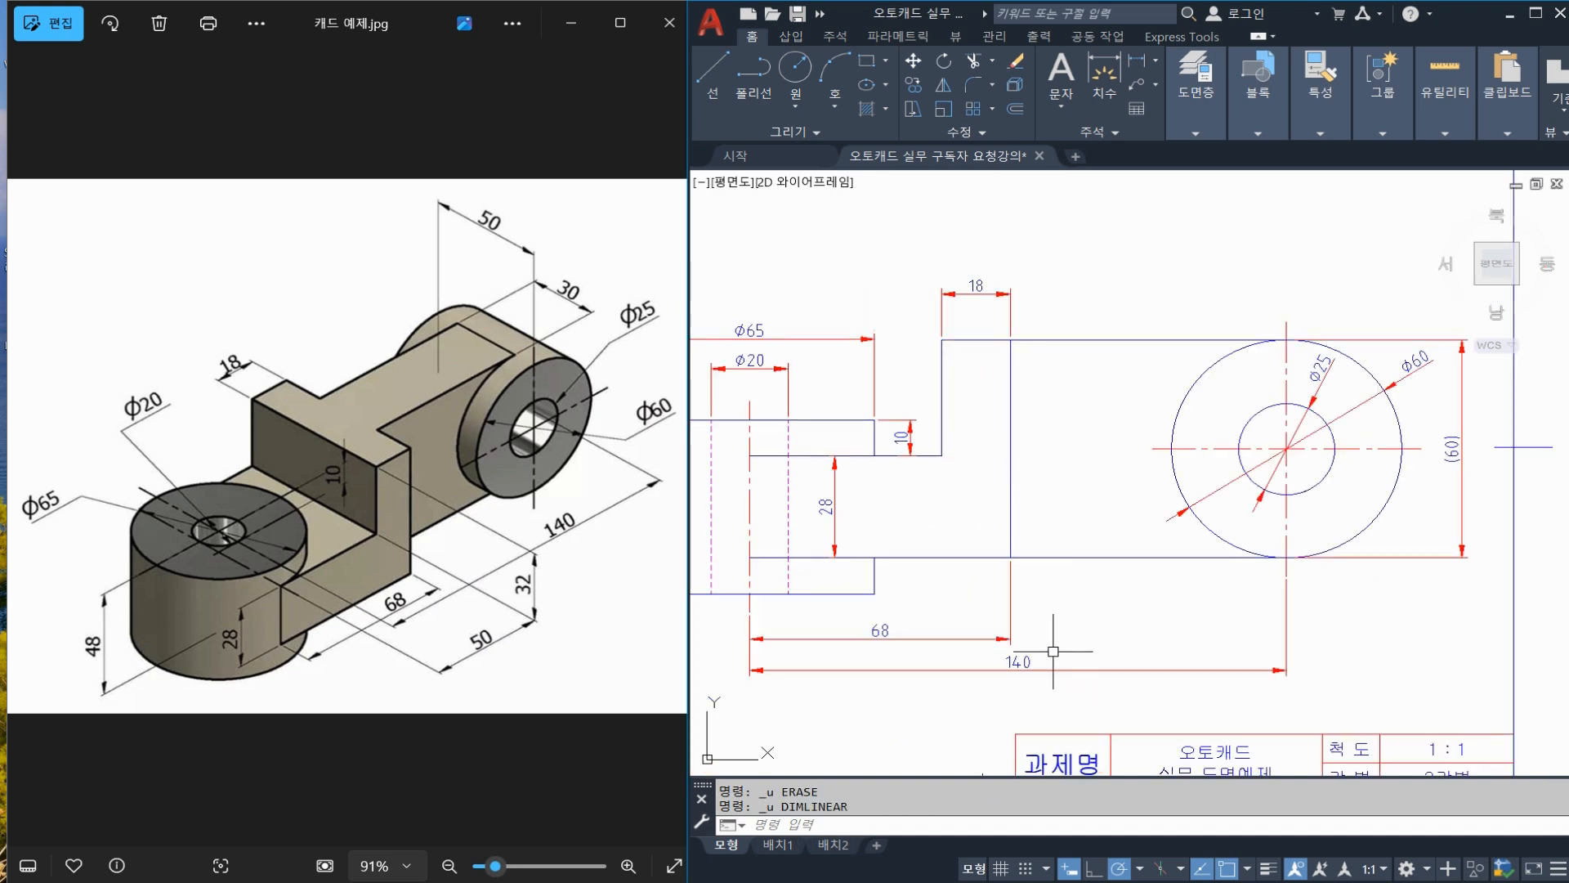
left_click(1023, 671)
left_click(1469, 445)
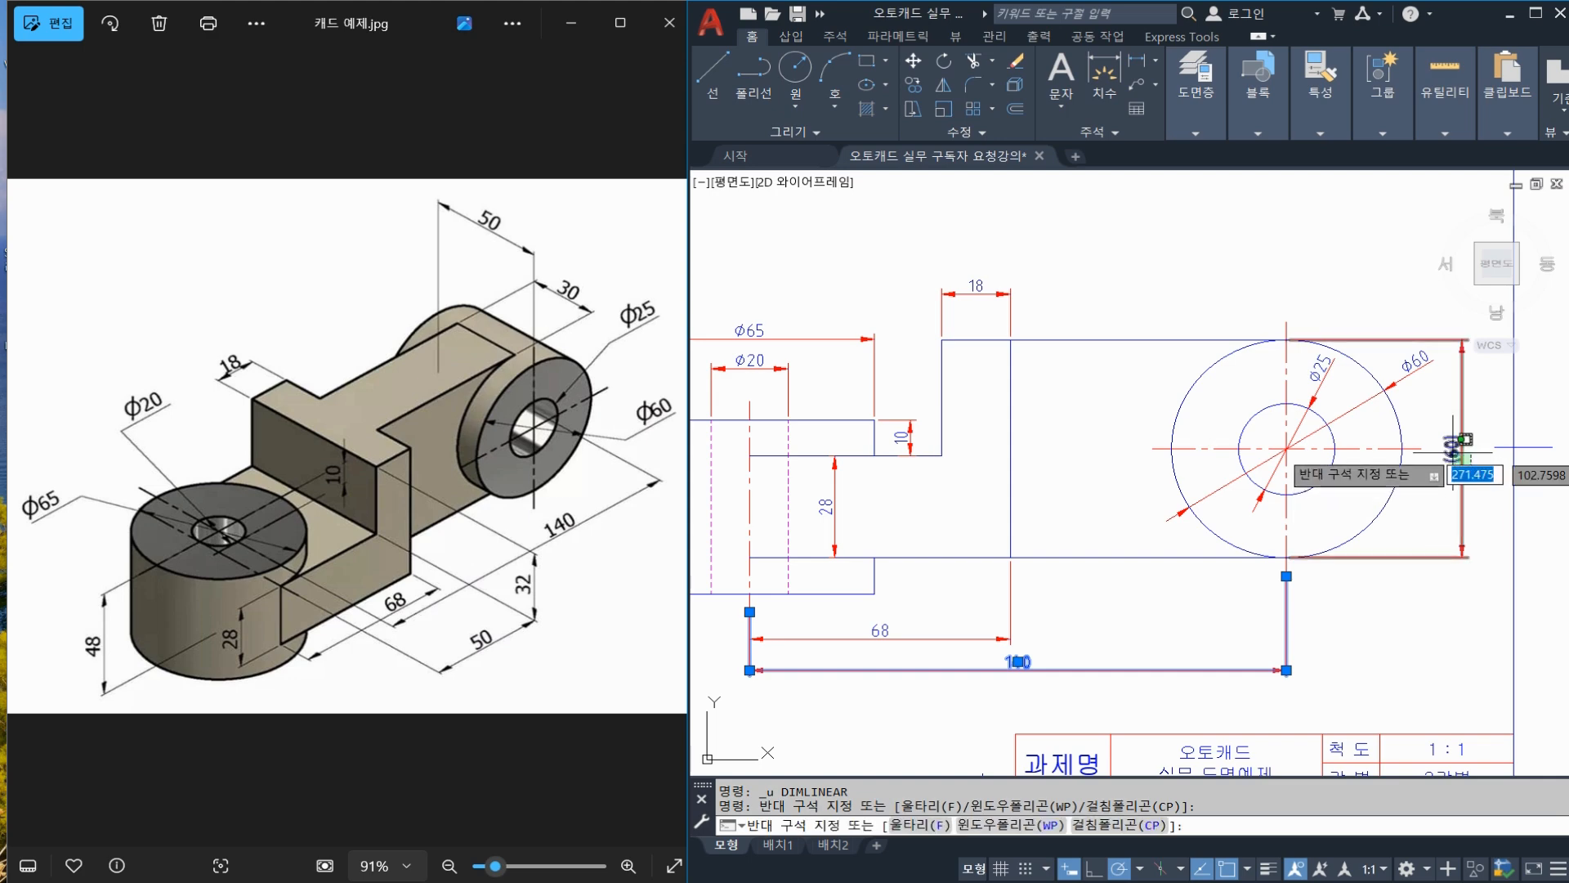
left_click(1425, 439)
key("Escape")
Add an overall-length linear dimension above the front view, from the outer circle's right quadrant to the left boss's upper-left corner
scroll(1316, 490, "down", 2)
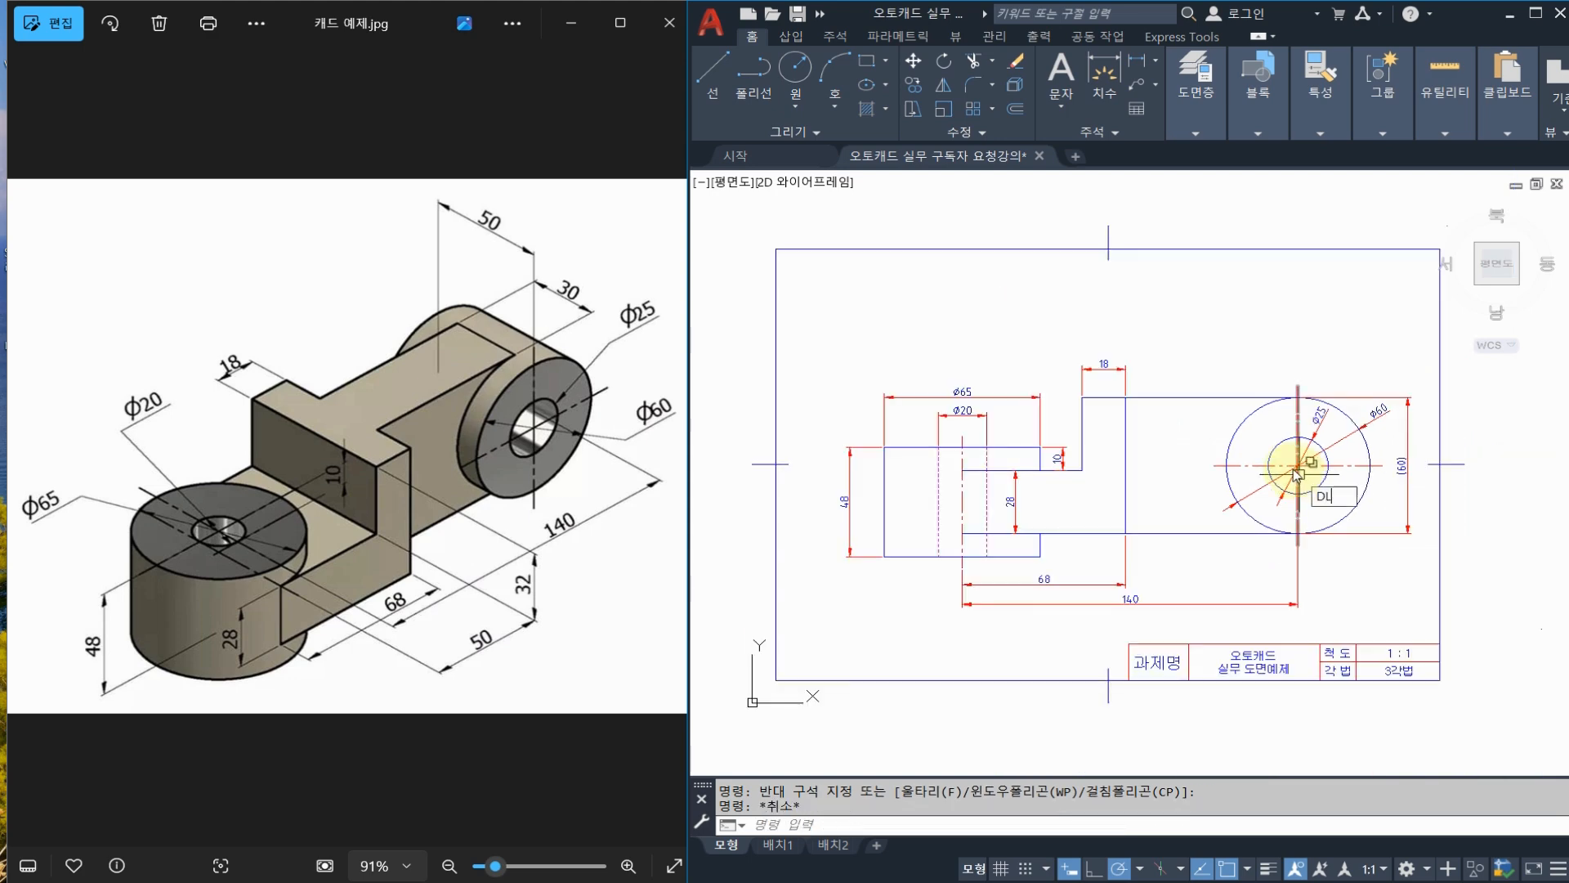
type("dli")
key("Return")
left_click(1370, 466)
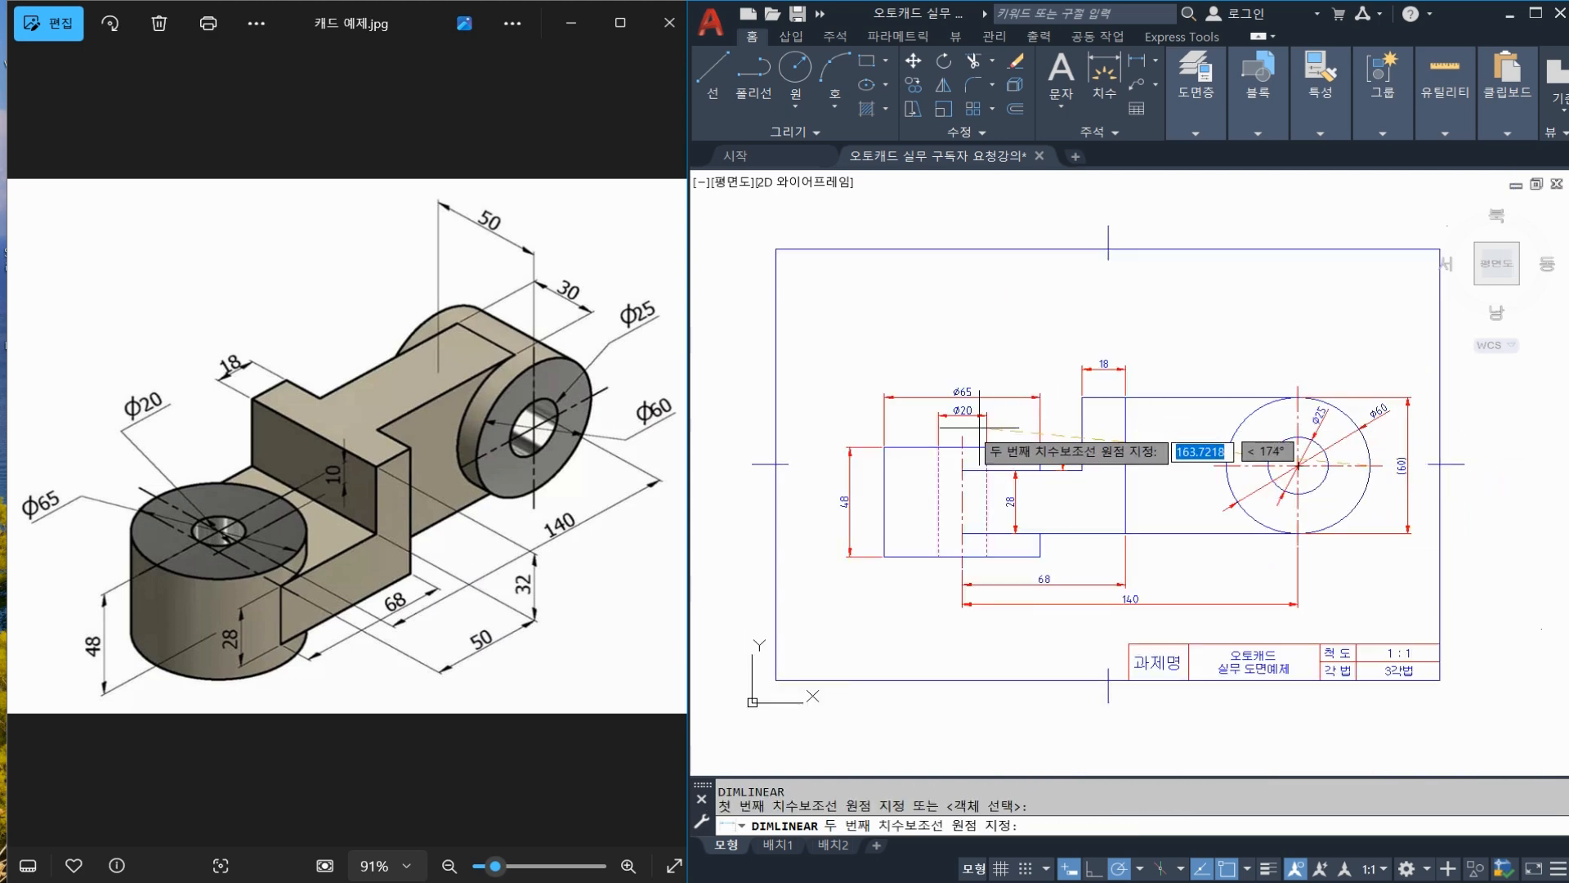
left_click(884, 447)
left_click(1021, 327)
key("Escape")
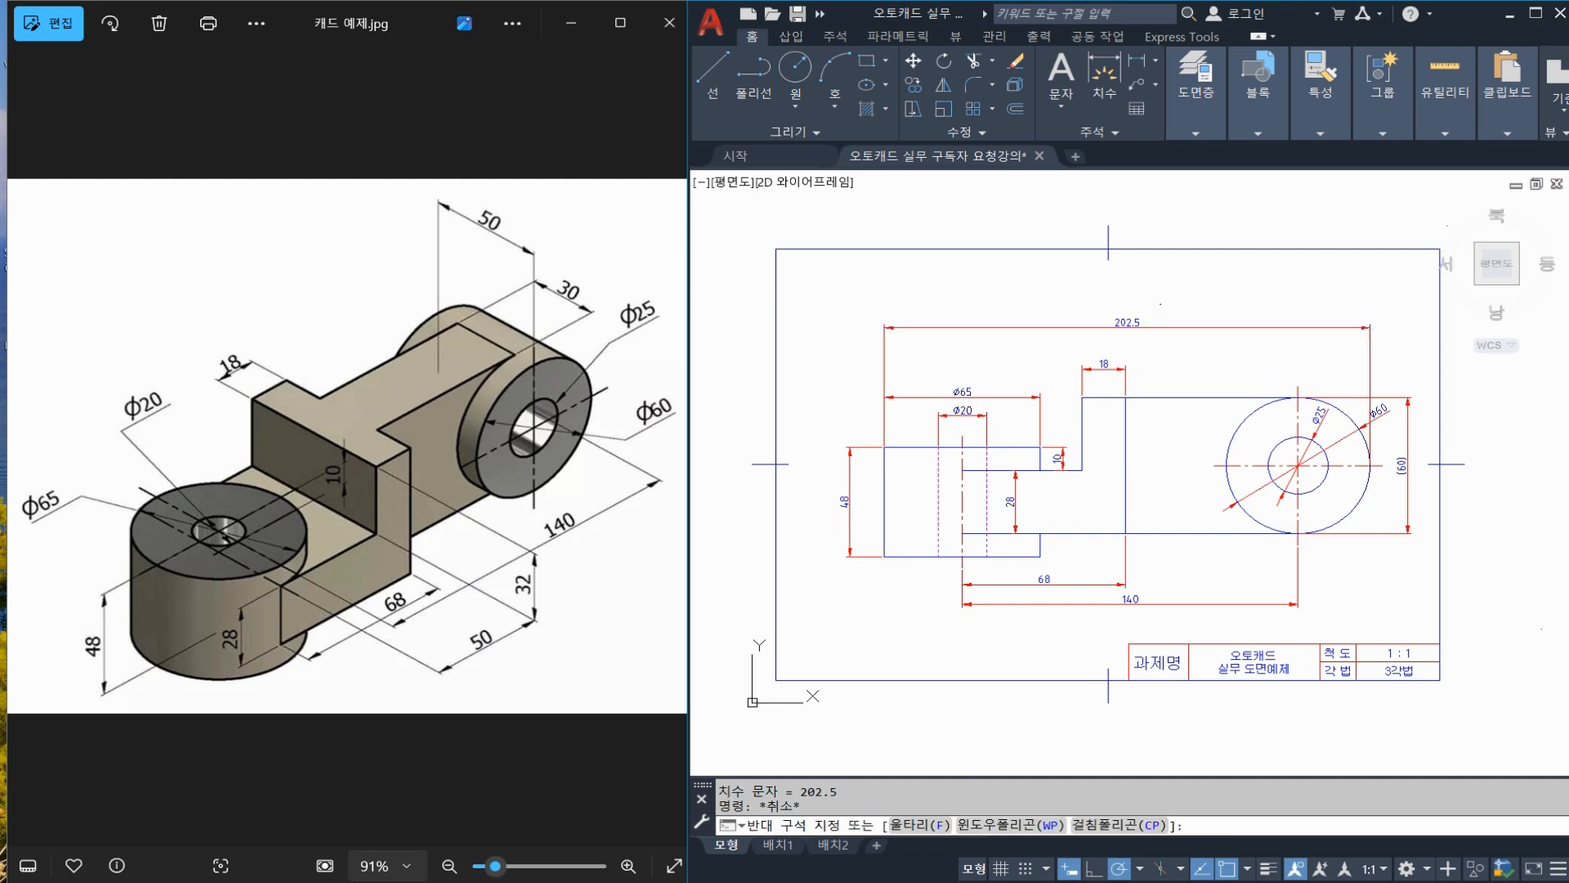
Compare the overall-length dimension with the 140, Ø65 and Ø60 dimensions to judge whether it is redundant
left_click(1107, 327)
left_click_drag(1162, 299, 1101, 343)
left_click_drag(1095, 300, 1144, 348)
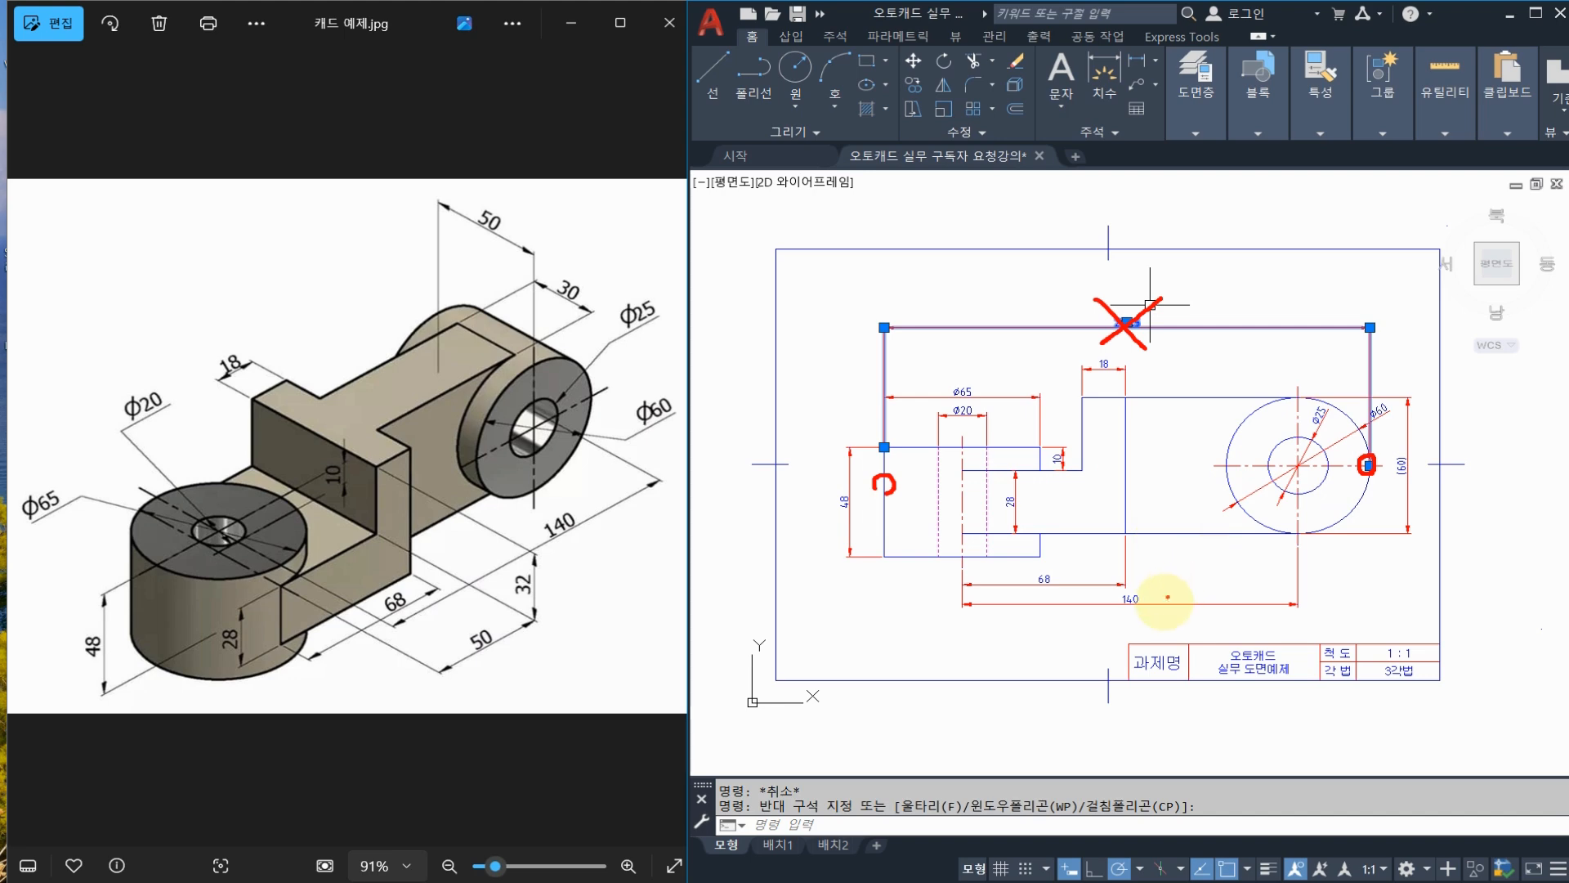
left_click_drag(1160, 607, 1096, 595)
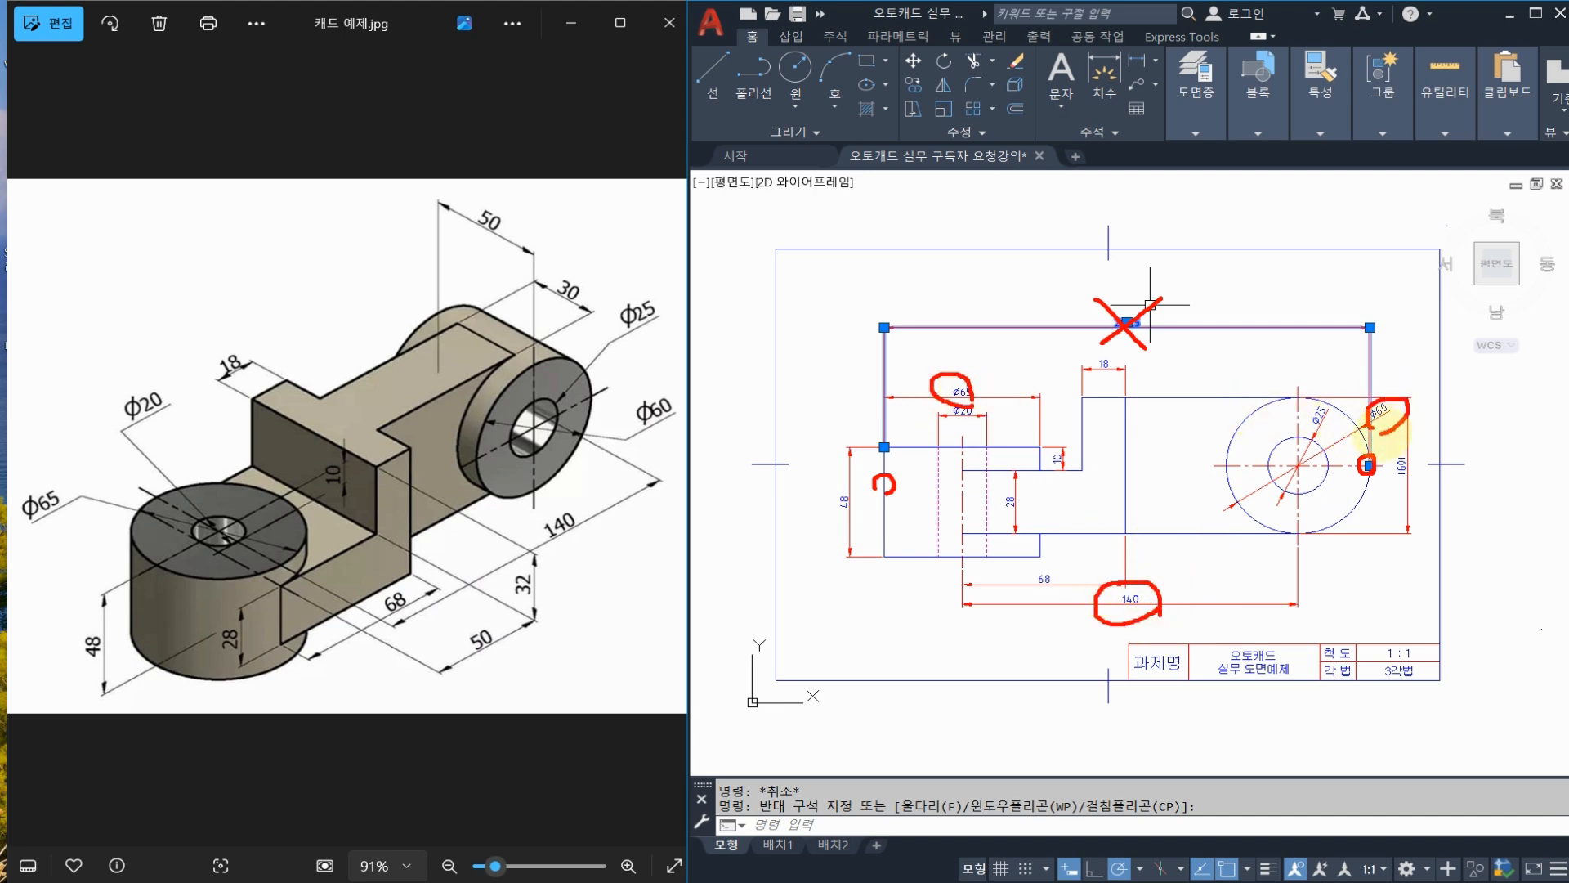
key("Escape")
key("Escape")
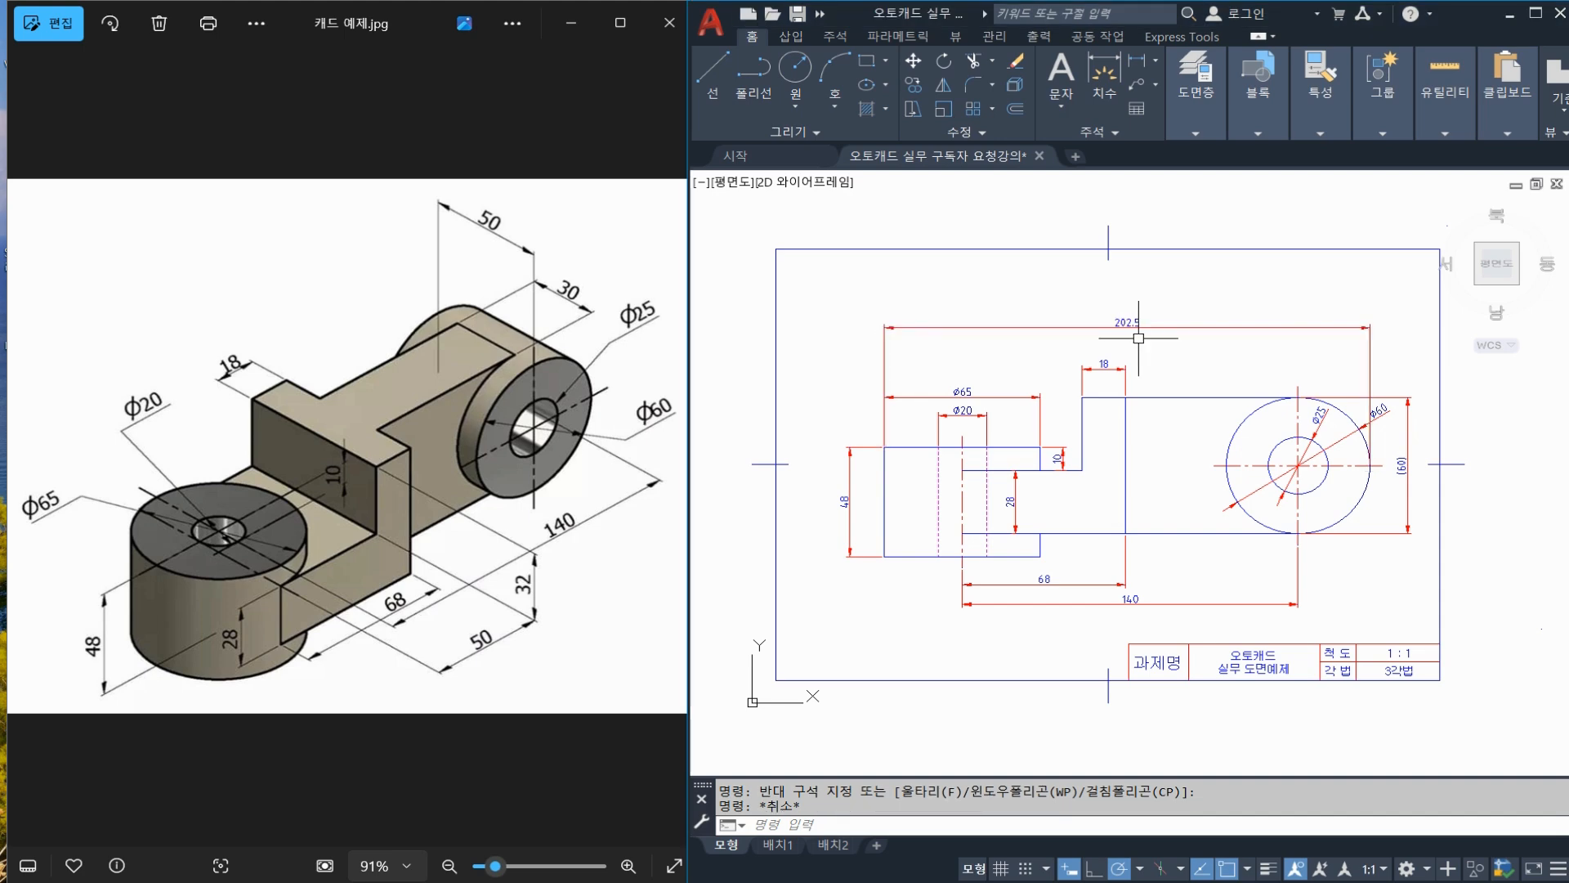
Erase the overall-length dimension above the front view
left_click(1139, 339)
left_click(1120, 313)
key("Delete")
left_click(1128, 349)
type("E")
key("Return")
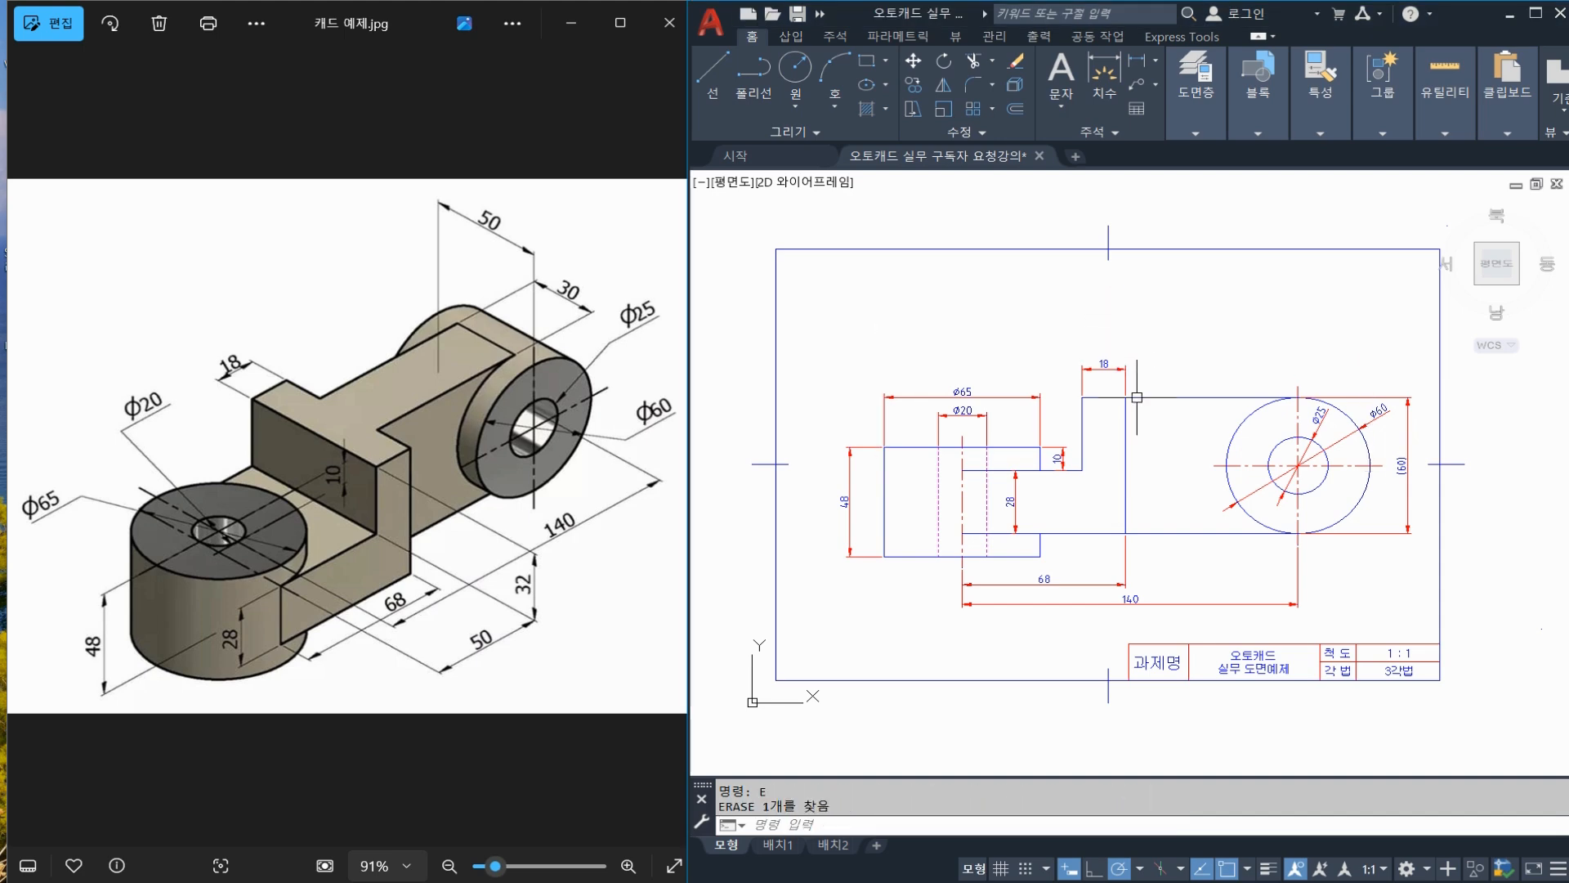
Move the whole front view with its dimensions about 7 mm straight to the left inside the drawing frame
left_click(1410, 615)
left_click(837, 347)
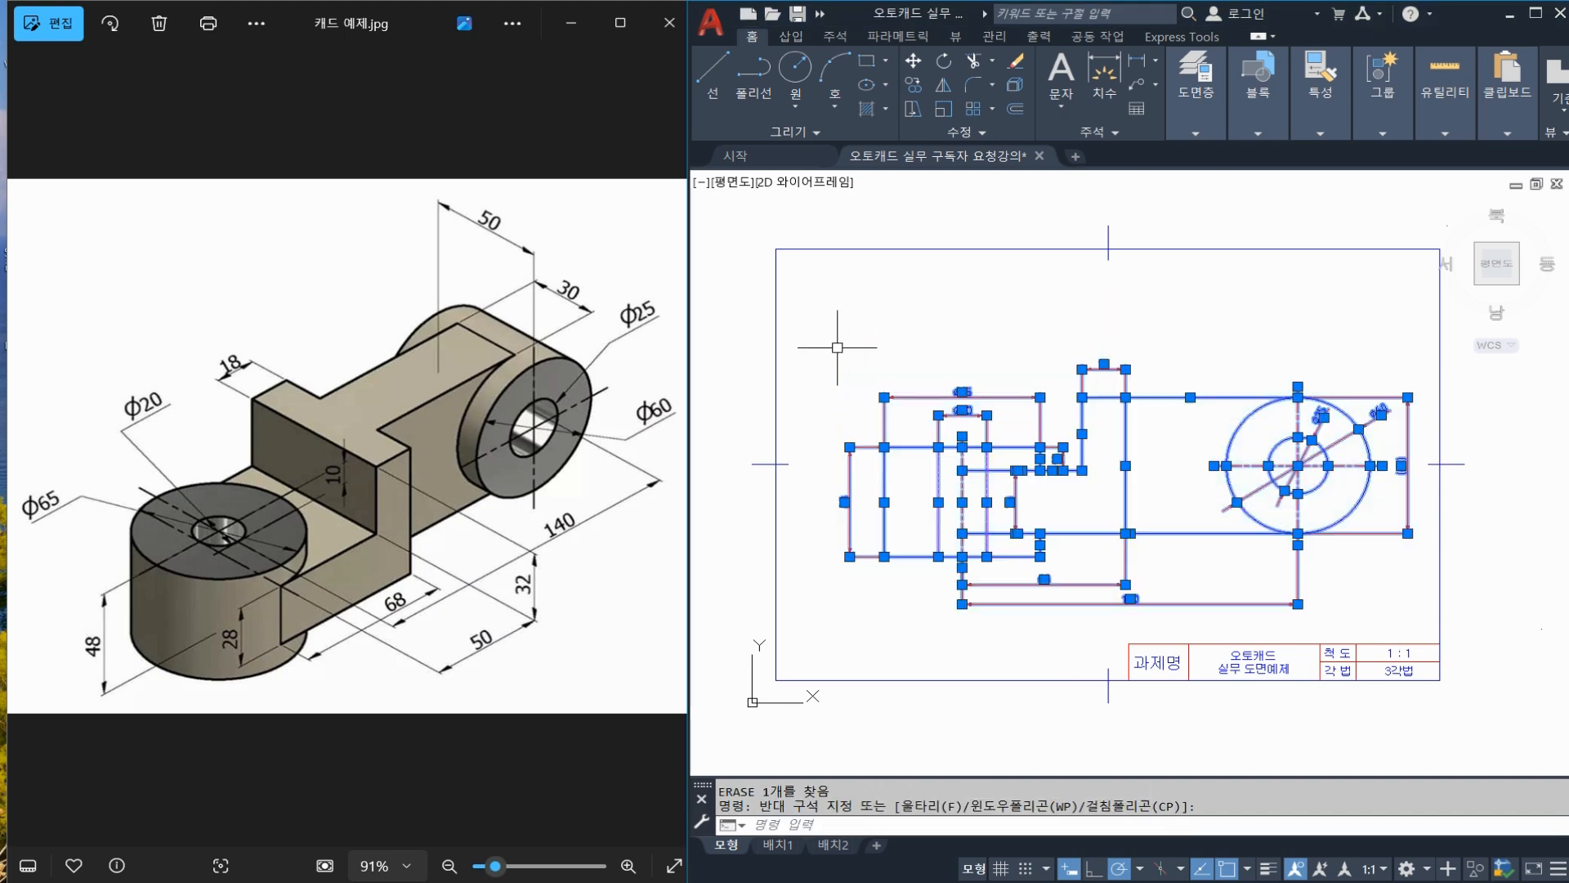
type("M")
key("Return")
left_click(973, 312)
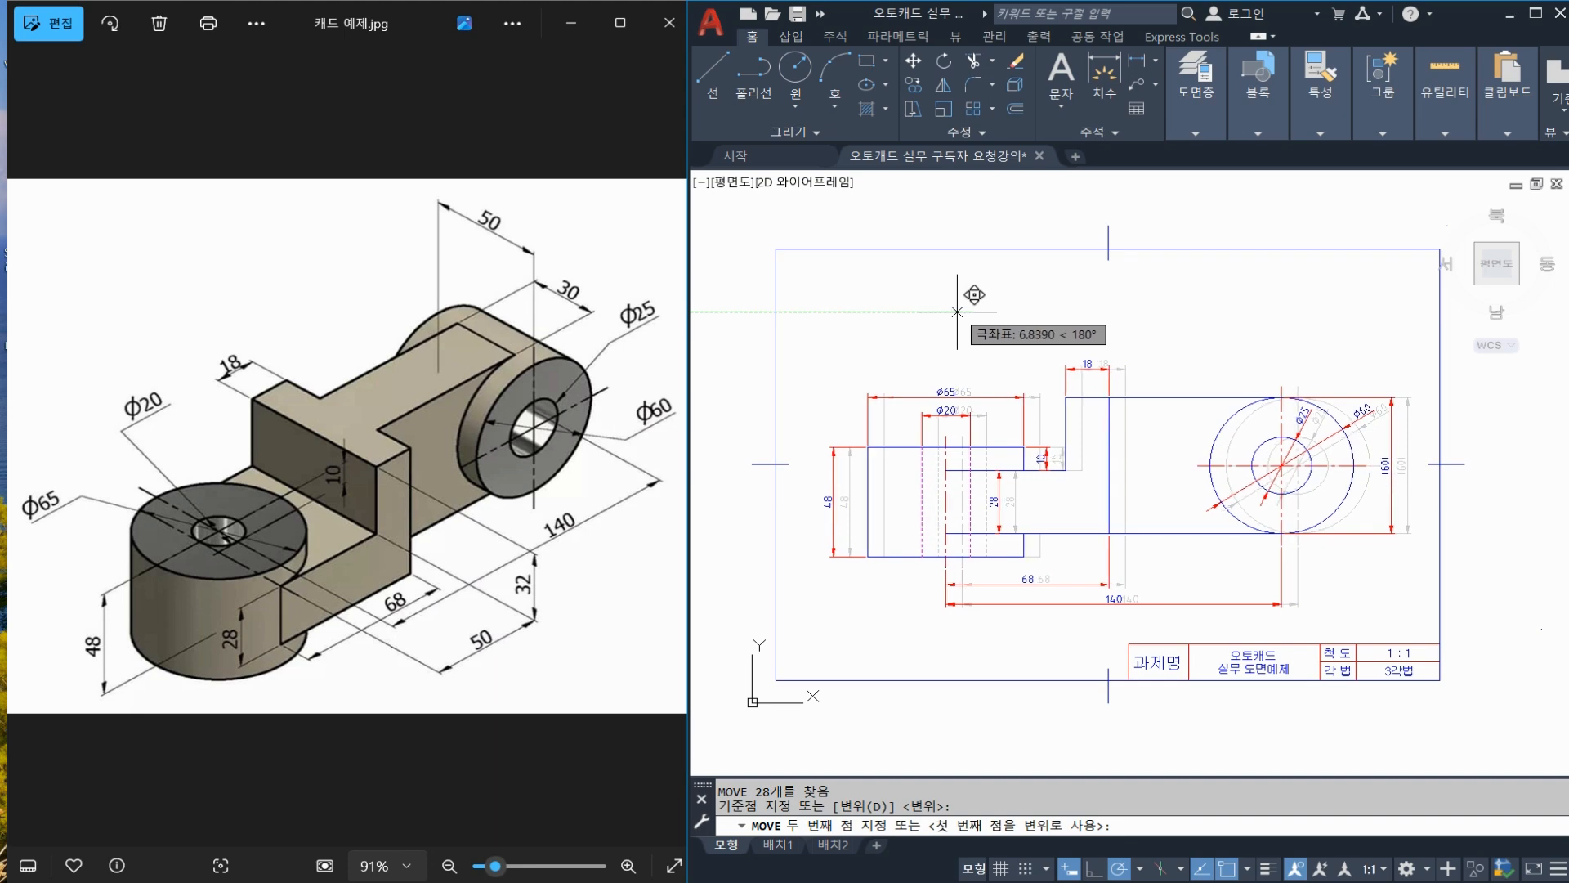
key("Escape")
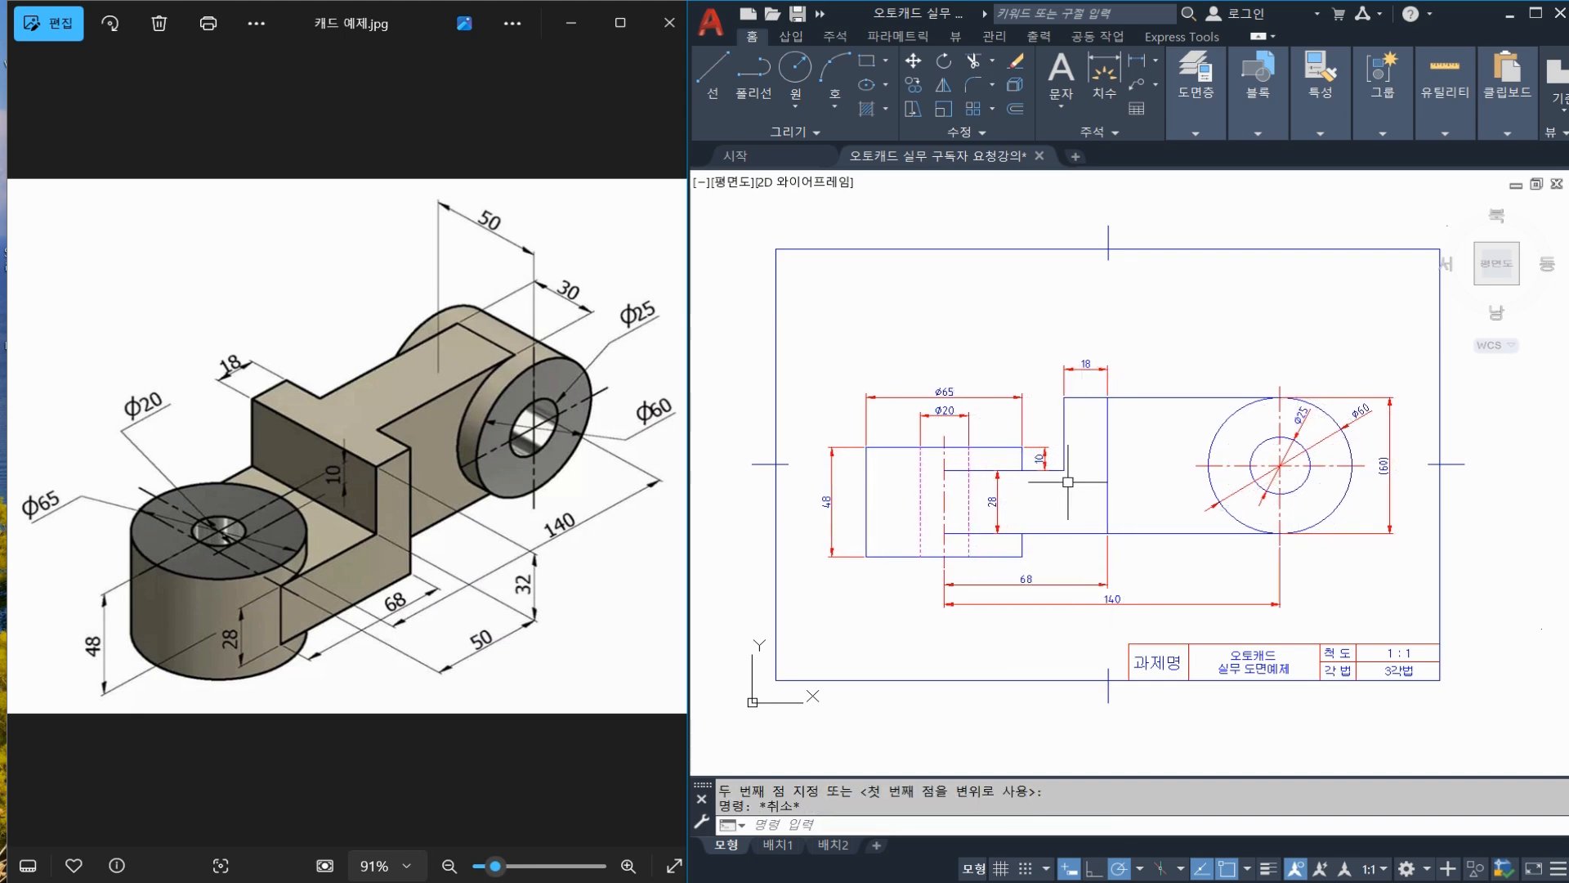
Move the whole front view with its dimensions about 5 mm straight up inside the drawing frame
left_click(1399, 617)
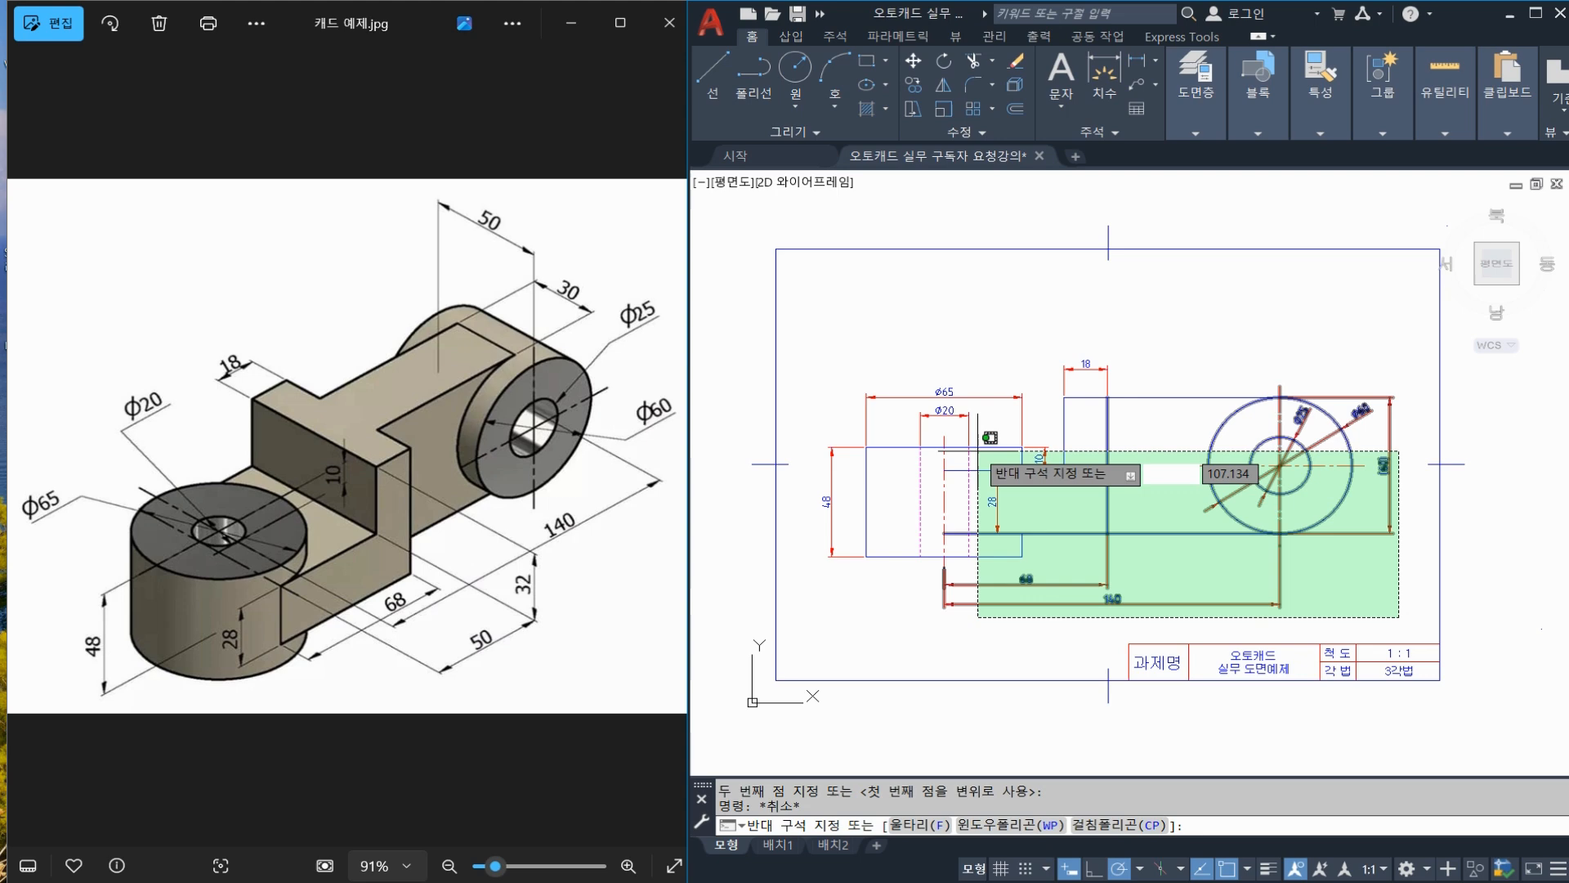
left_click(833, 321)
key("space")
left_click(939, 344)
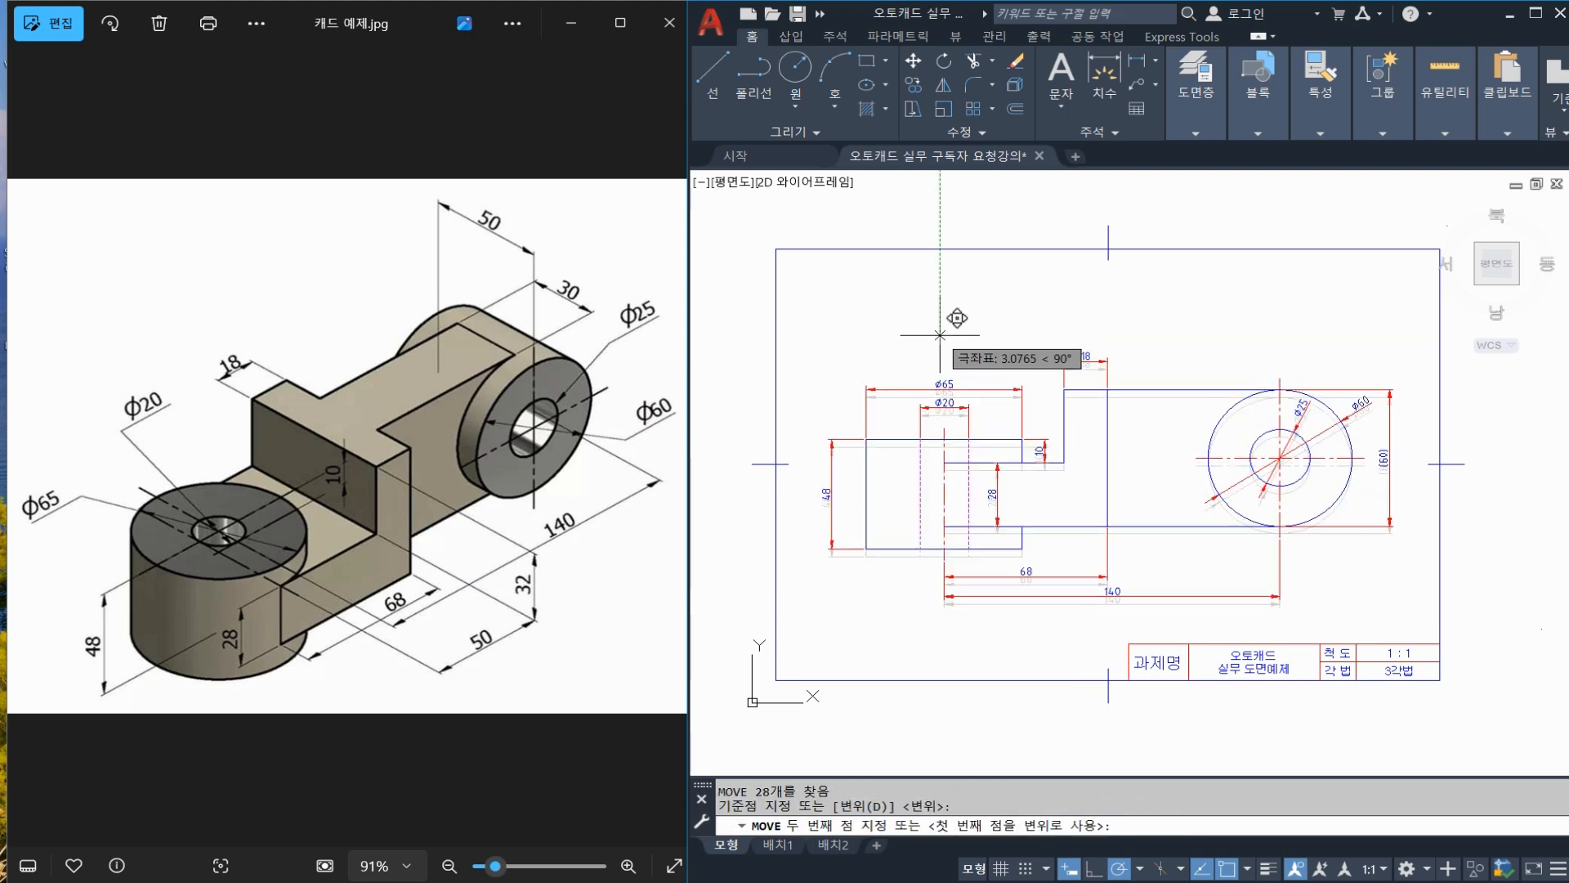
left_click(940, 330)
key("Escape")
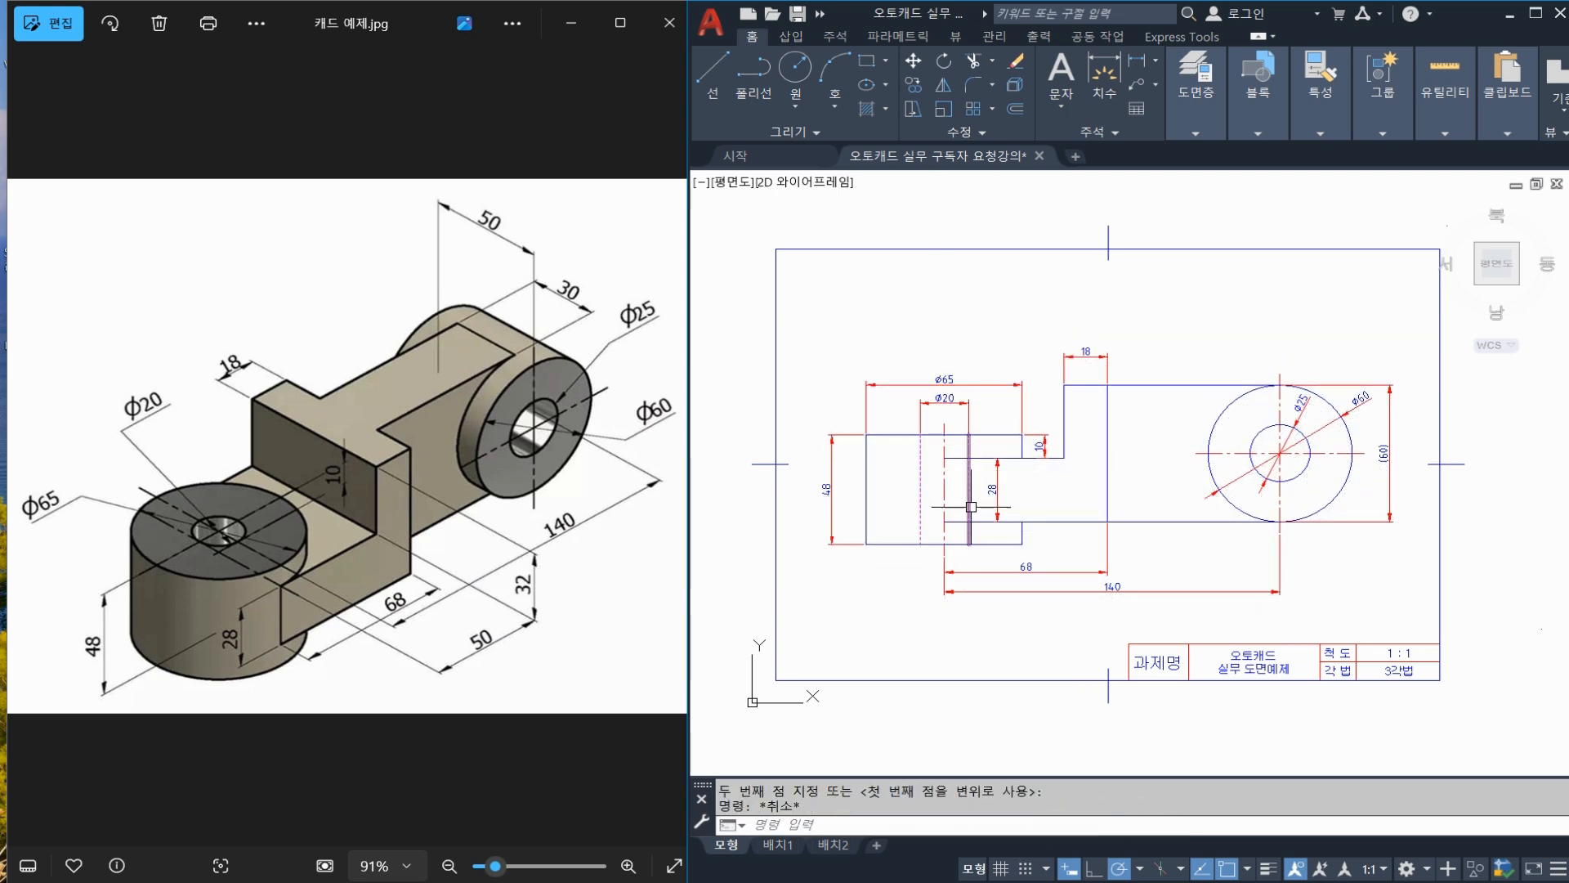
Check the dimensioned front view and save the drawing
scroll(971, 506, "up", 3)
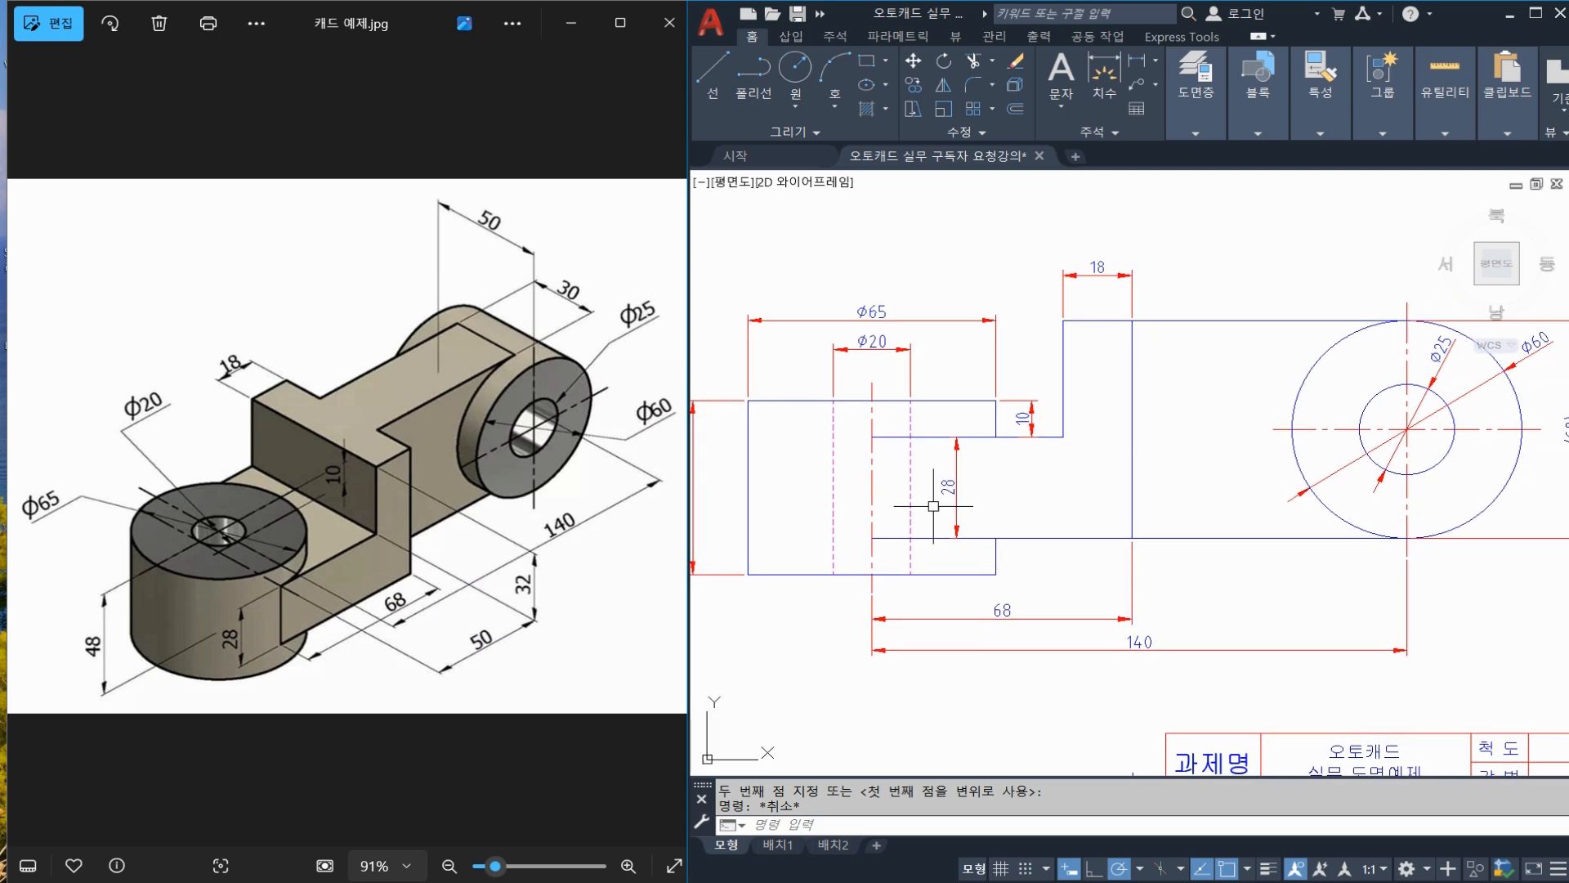
scroll(934, 506, "down", 3)
key("ctrl+s")
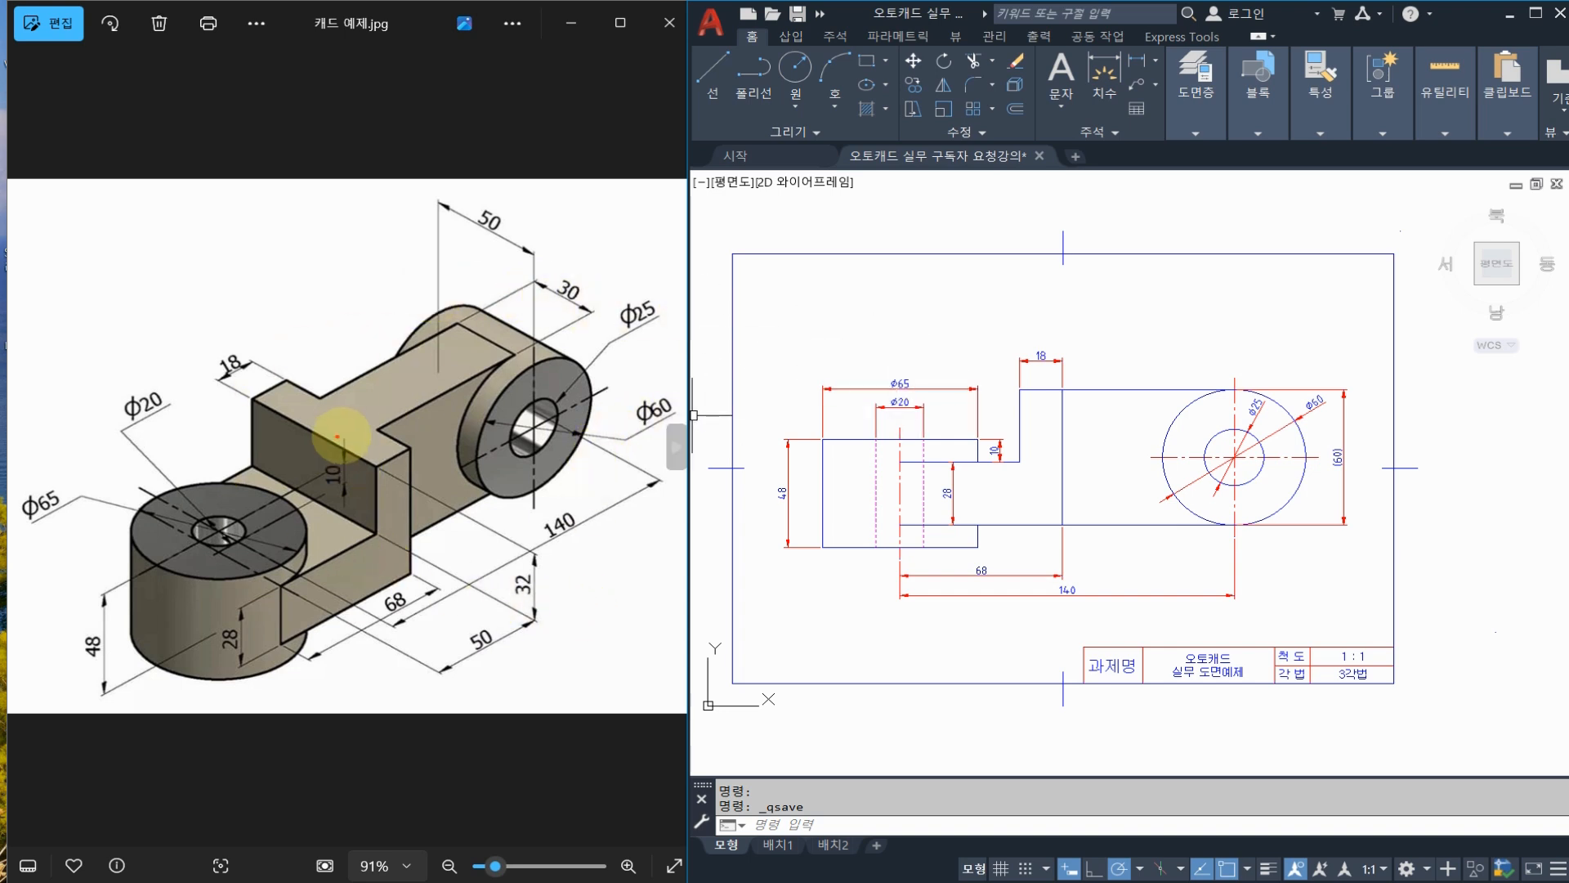
Examine the isometric reference's top, front and left-side viewing directions and relate them to the front view and the space above it
mouse_move(339, 251)
left_mouse_down()
mouse_move(335, 335)
mouse_move(349, 341)
left_mouse_up()
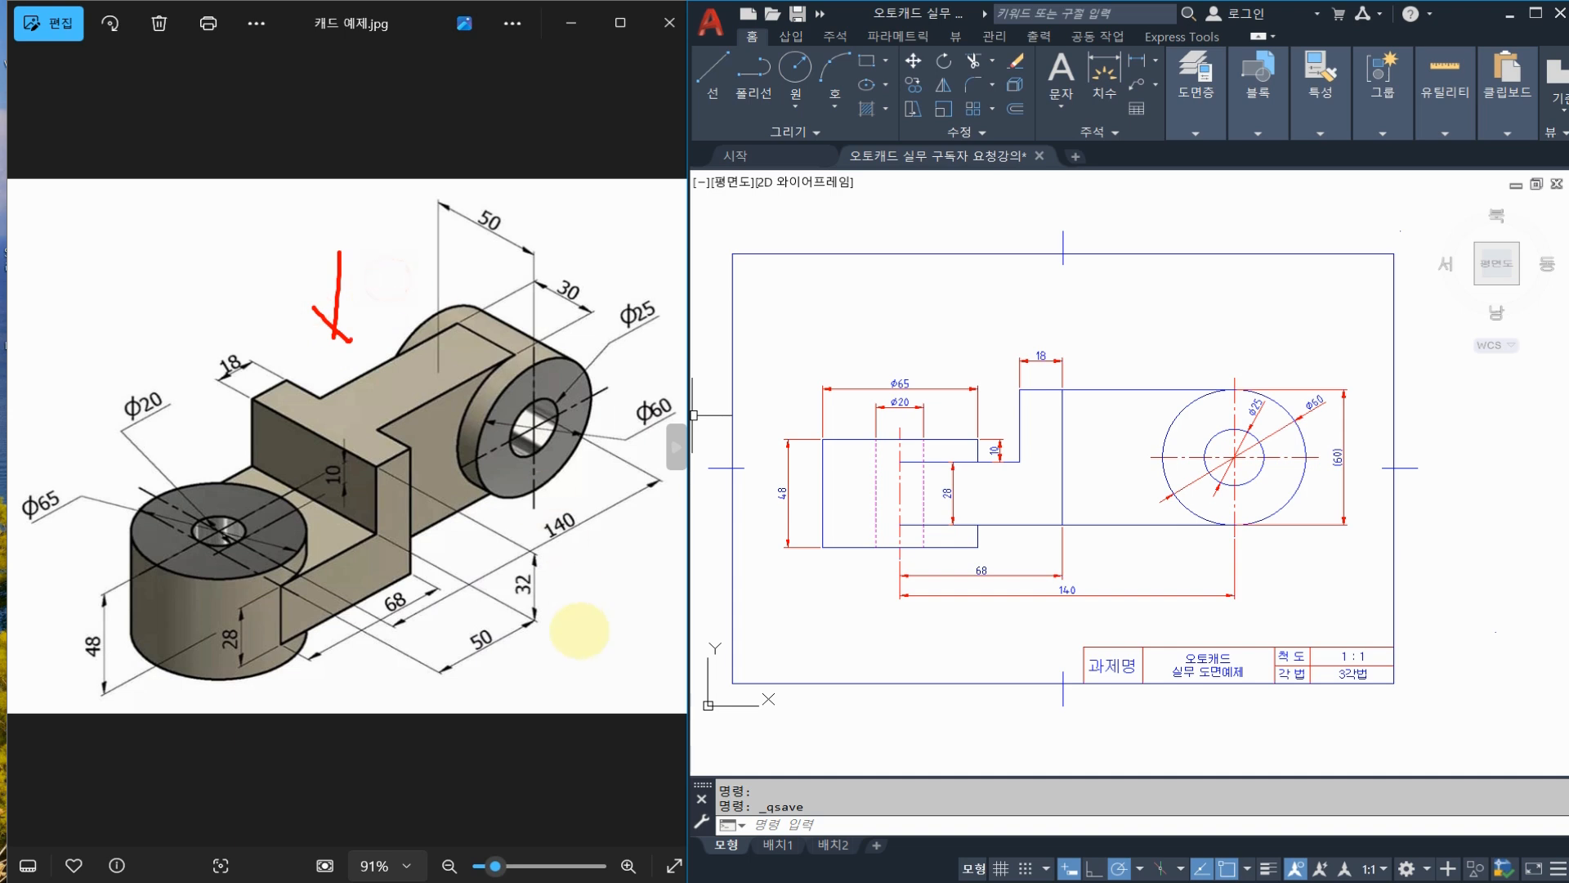
mouse_move(607, 675)
left_mouse_down()
mouse_move(500, 611)
mouse_move(555, 619)
mouse_move(470, 658)
mouse_move(504, 617)
left_mouse_up()
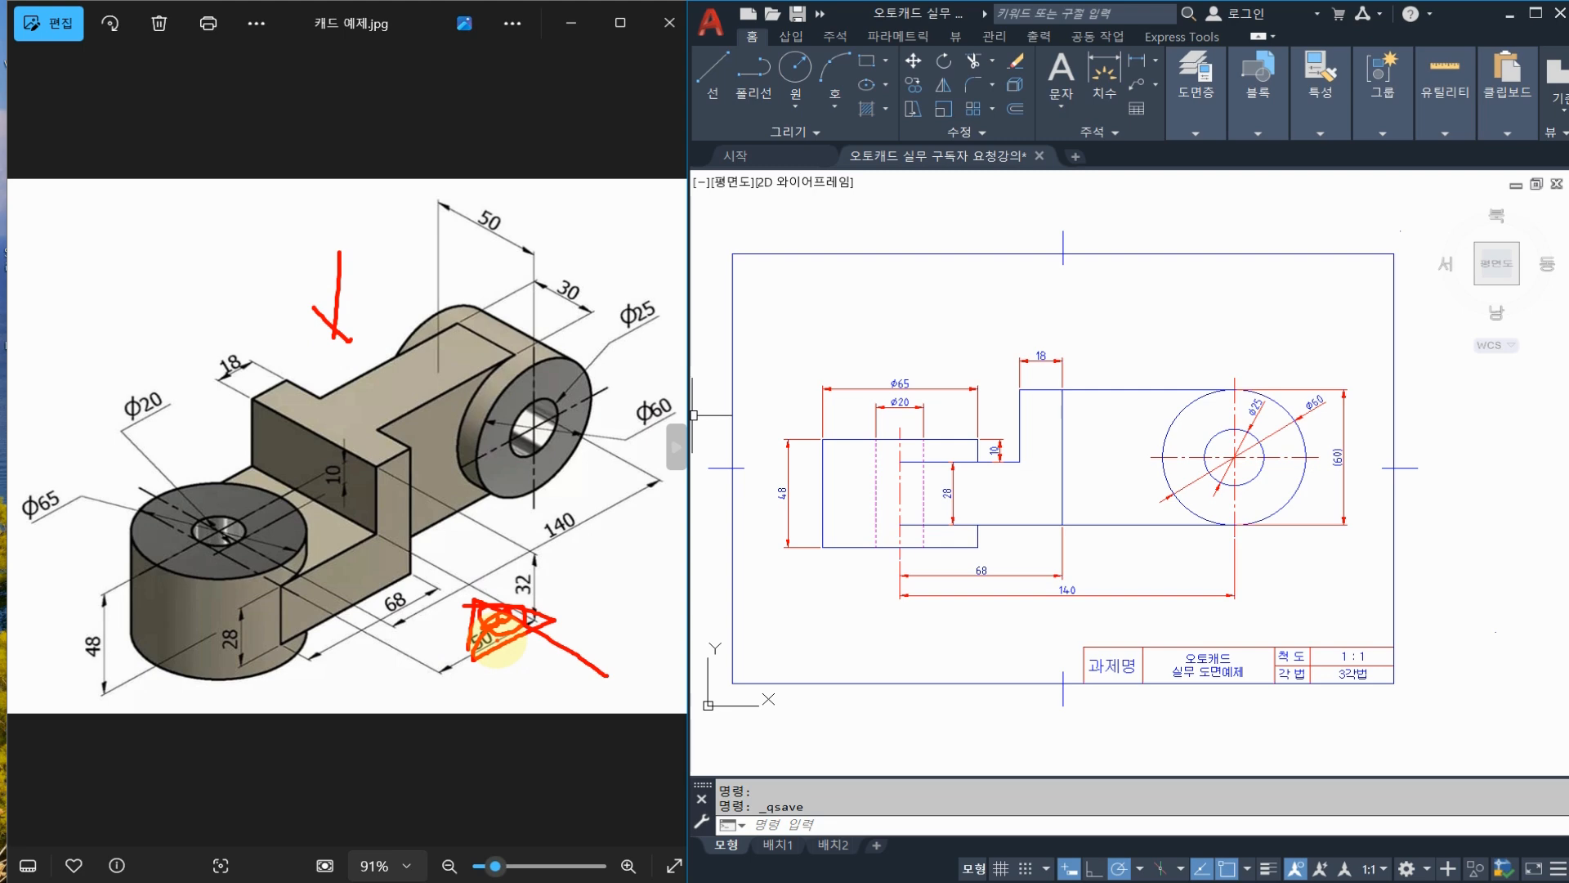
mouse_move(23, 713)
left_mouse_down()
mouse_move(129, 641)
mouse_move(106, 682)
left_mouse_up()
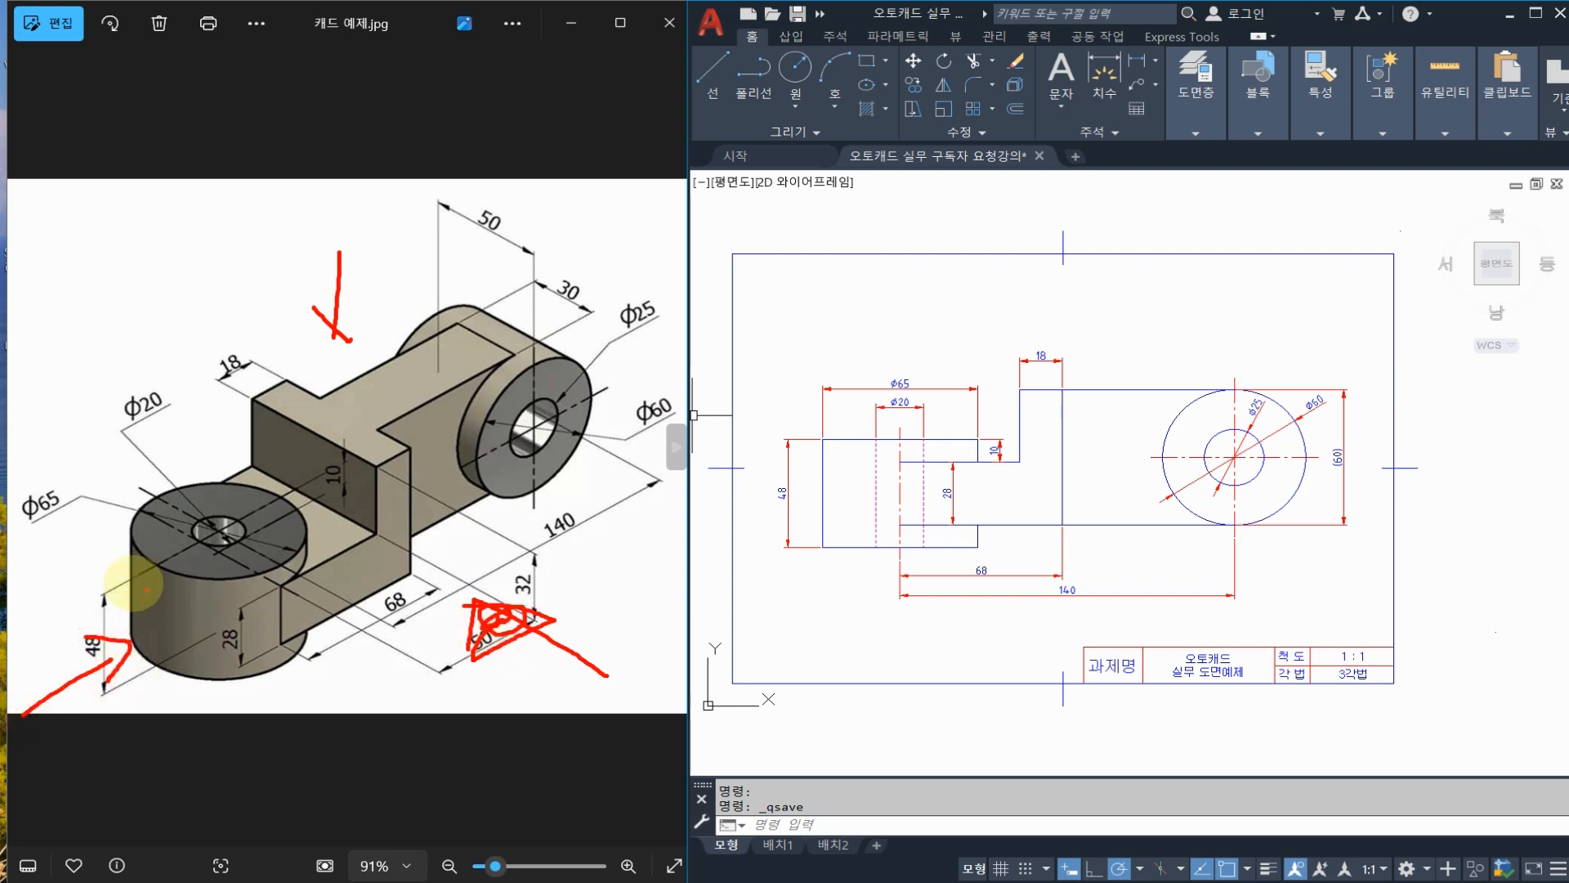
left_click_drag(127, 556, 242, 648)
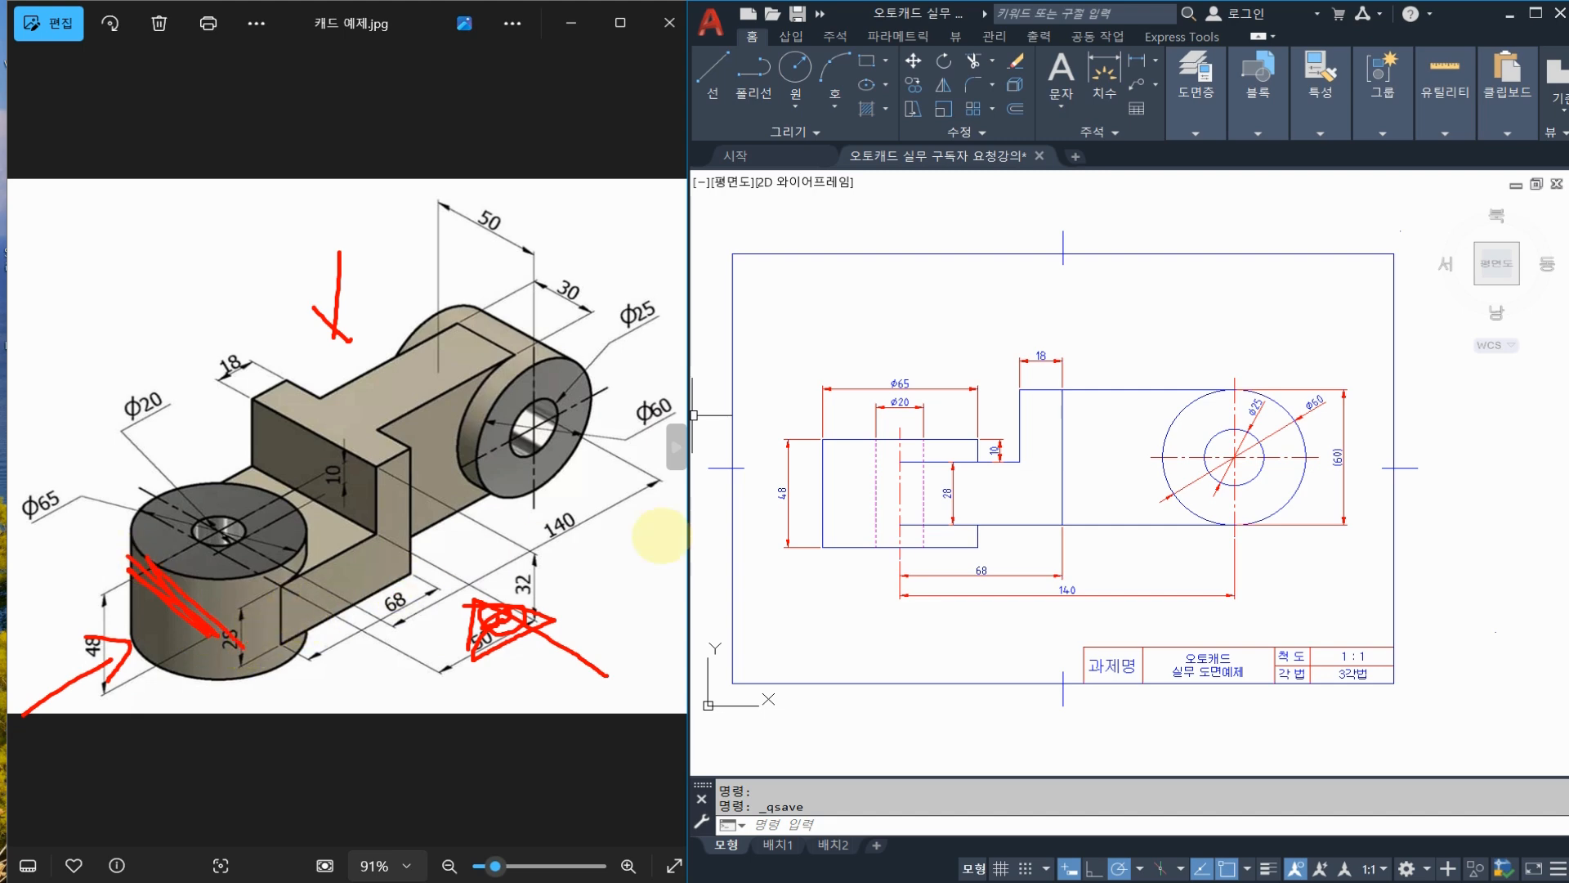
mouse_move(1190, 551)
left_mouse_down()
mouse_move(1006, 507)
mouse_move(1046, 570)
left_mouse_up()
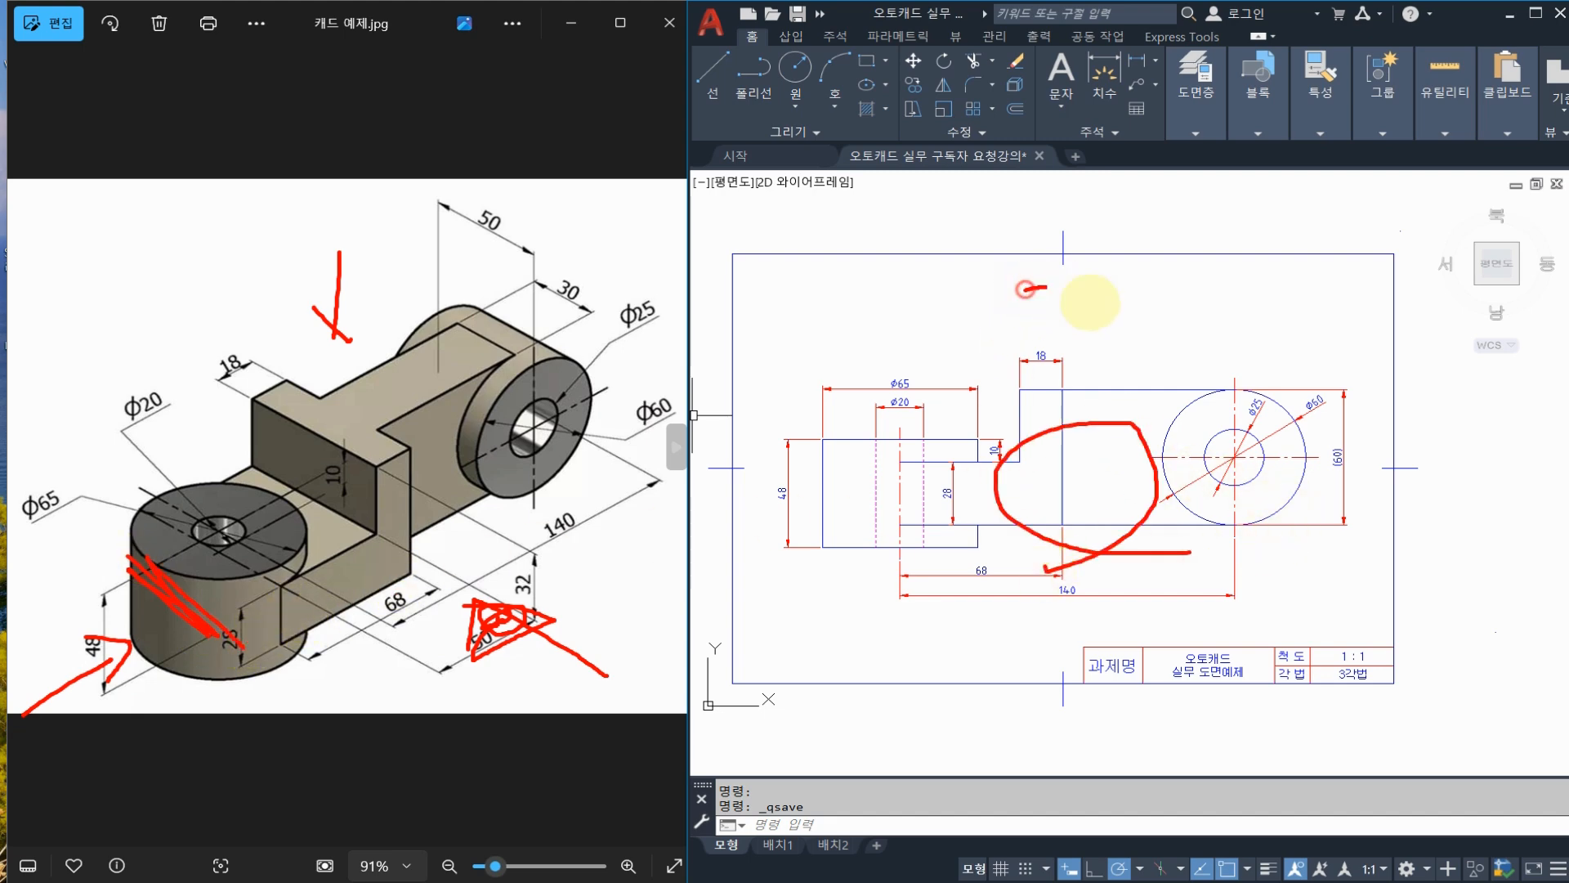
mouse_move(1046, 287)
left_mouse_down()
mouse_move(1043, 333)
mouse_move(1059, 303)
left_mouse_up()
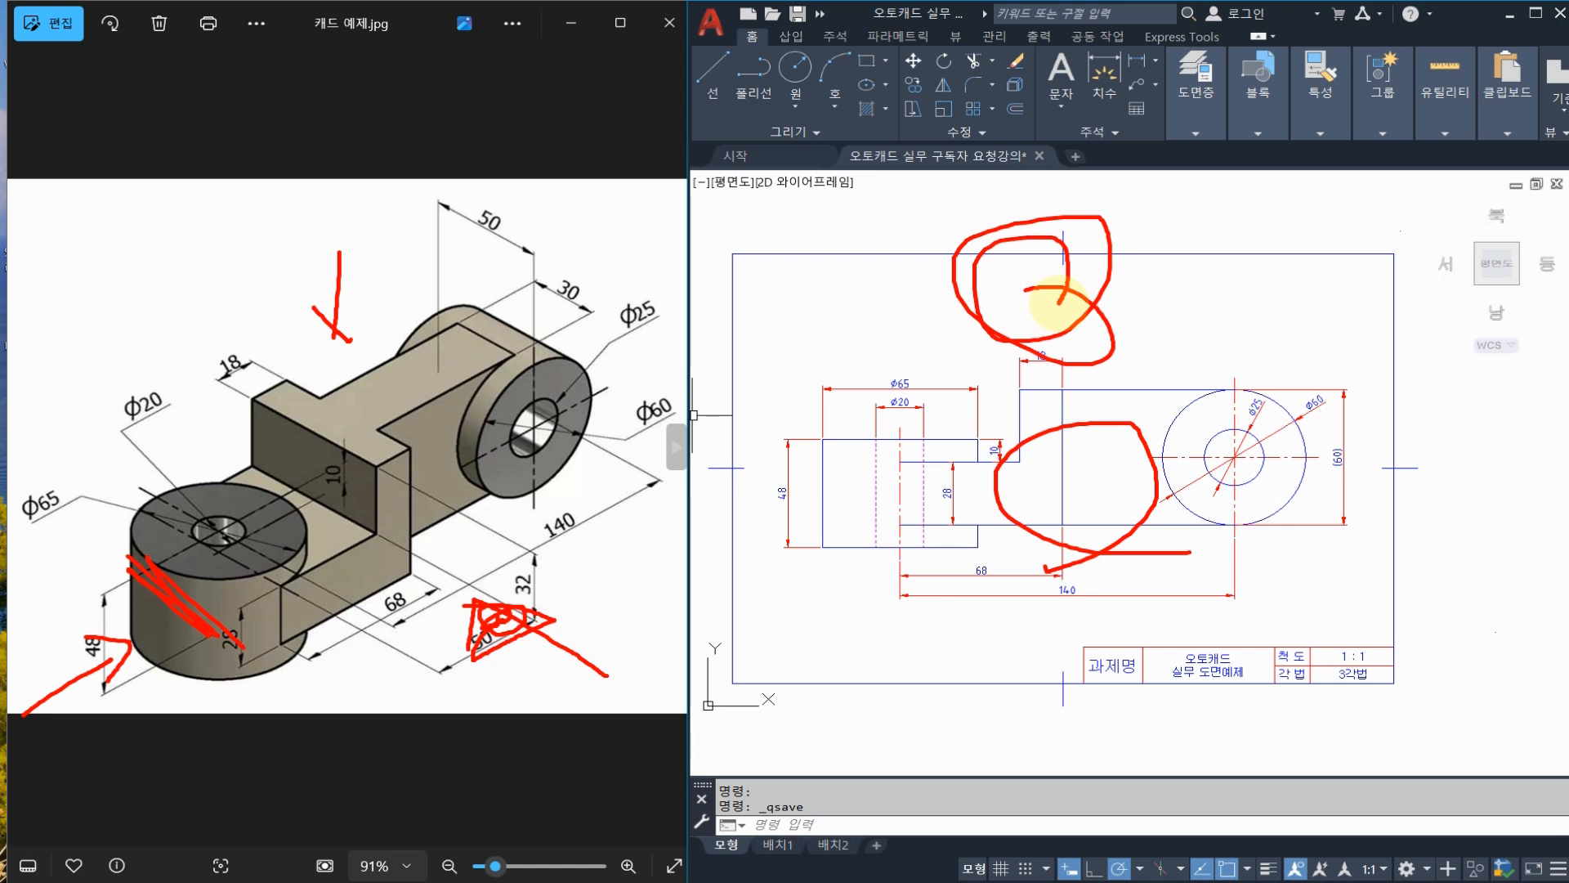
mouse_move(515, 306)
left_mouse_down()
mouse_move(525, 158)
mouse_move(629, 343)
mouse_move(589, 270)
mouse_move(539, 368)
left_mouse_up()
key("Escape")
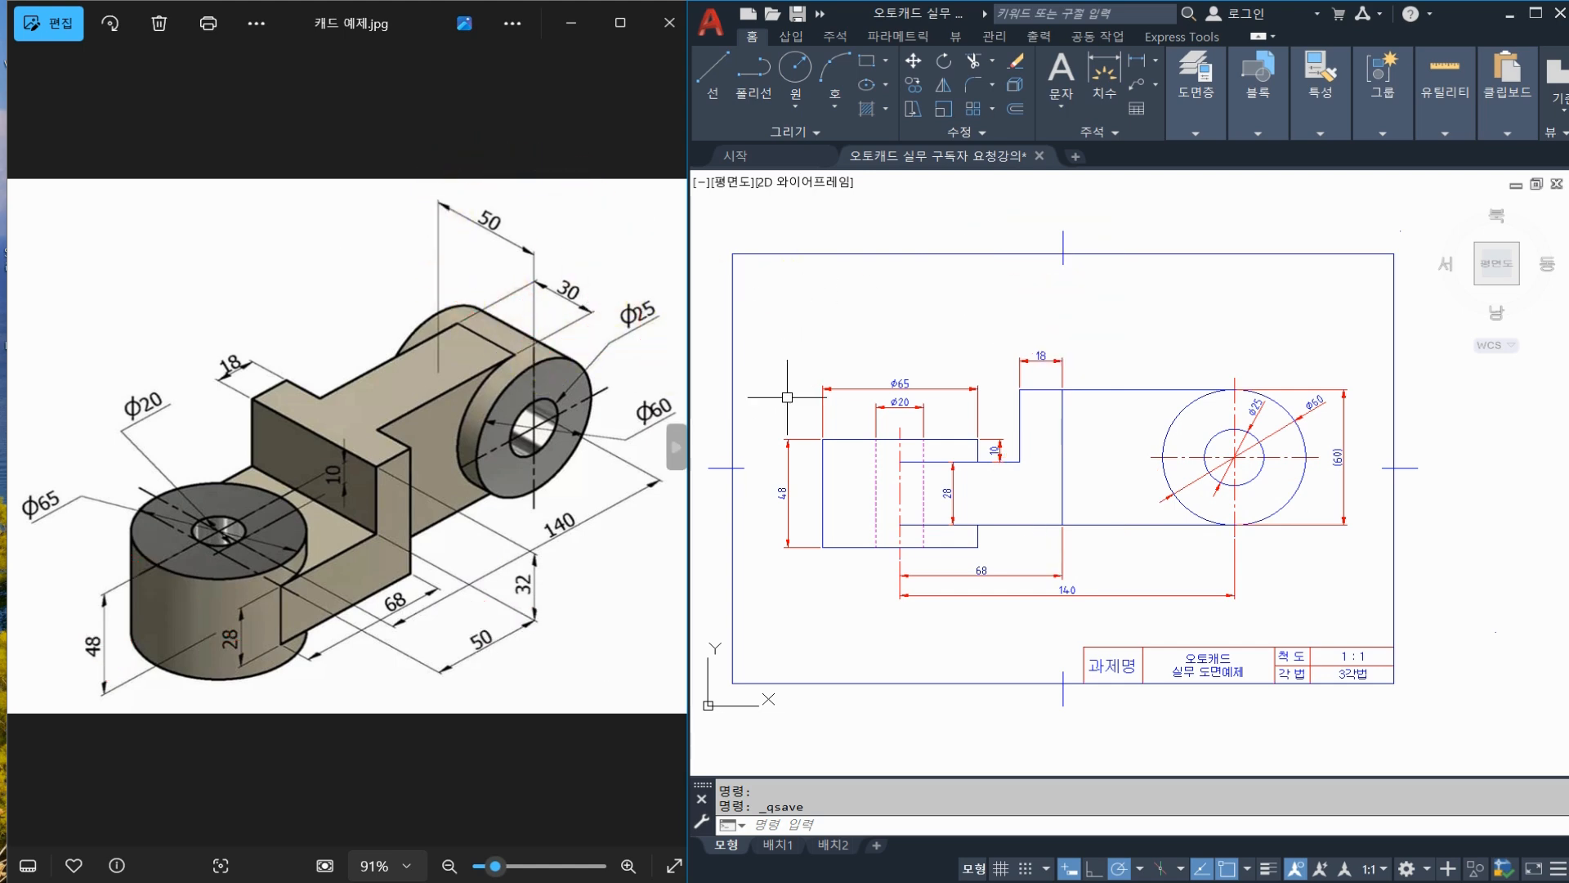